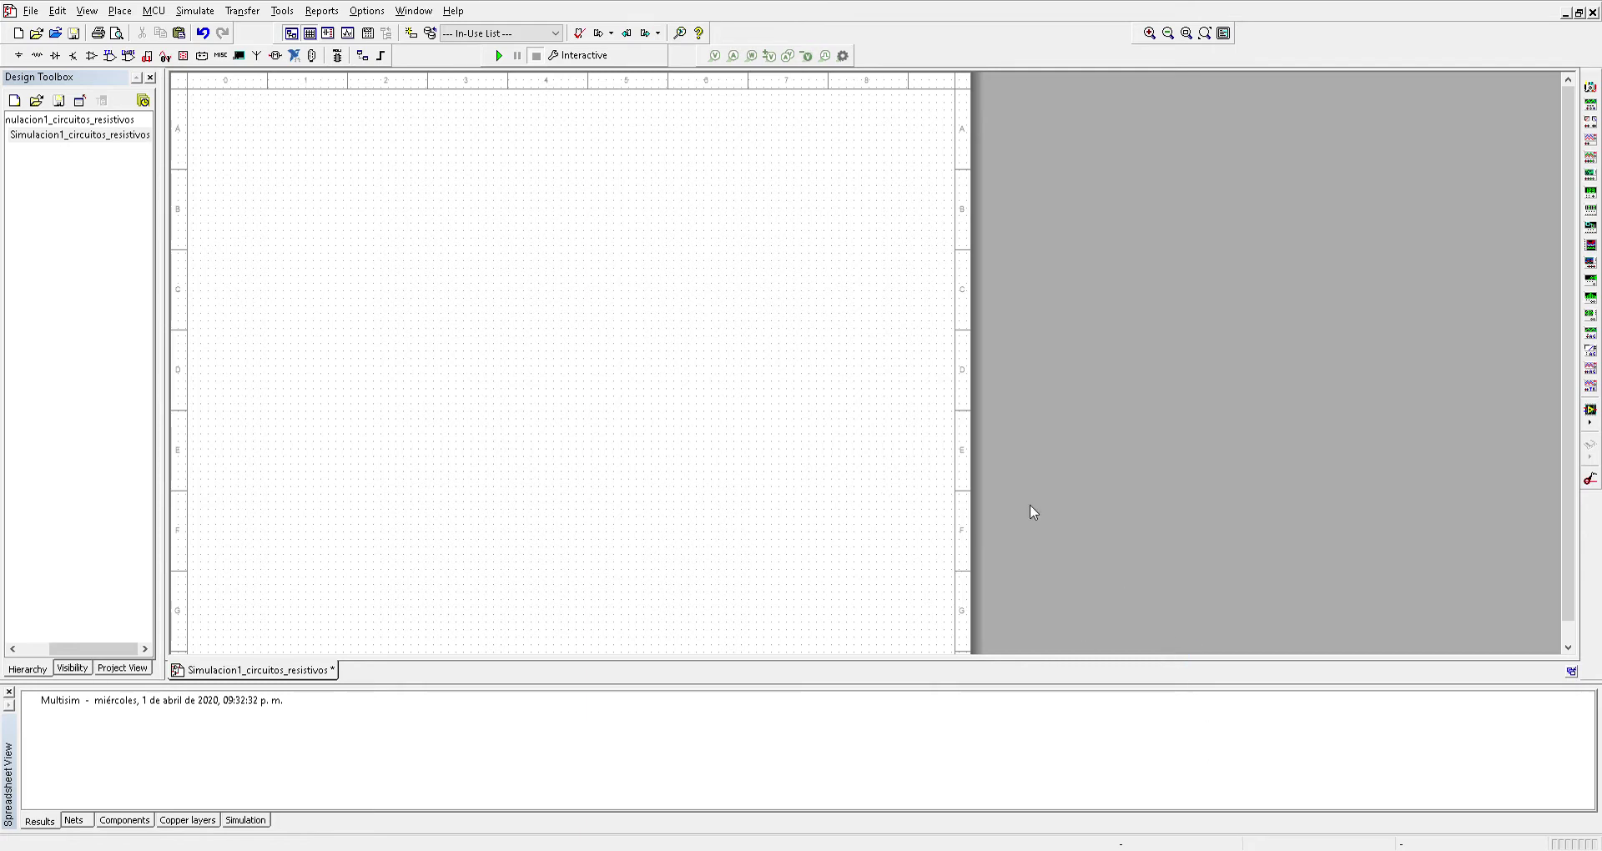
Save the Simulacion1_circuitos_resistivos design and close its print preview.
key(ctrl+s)
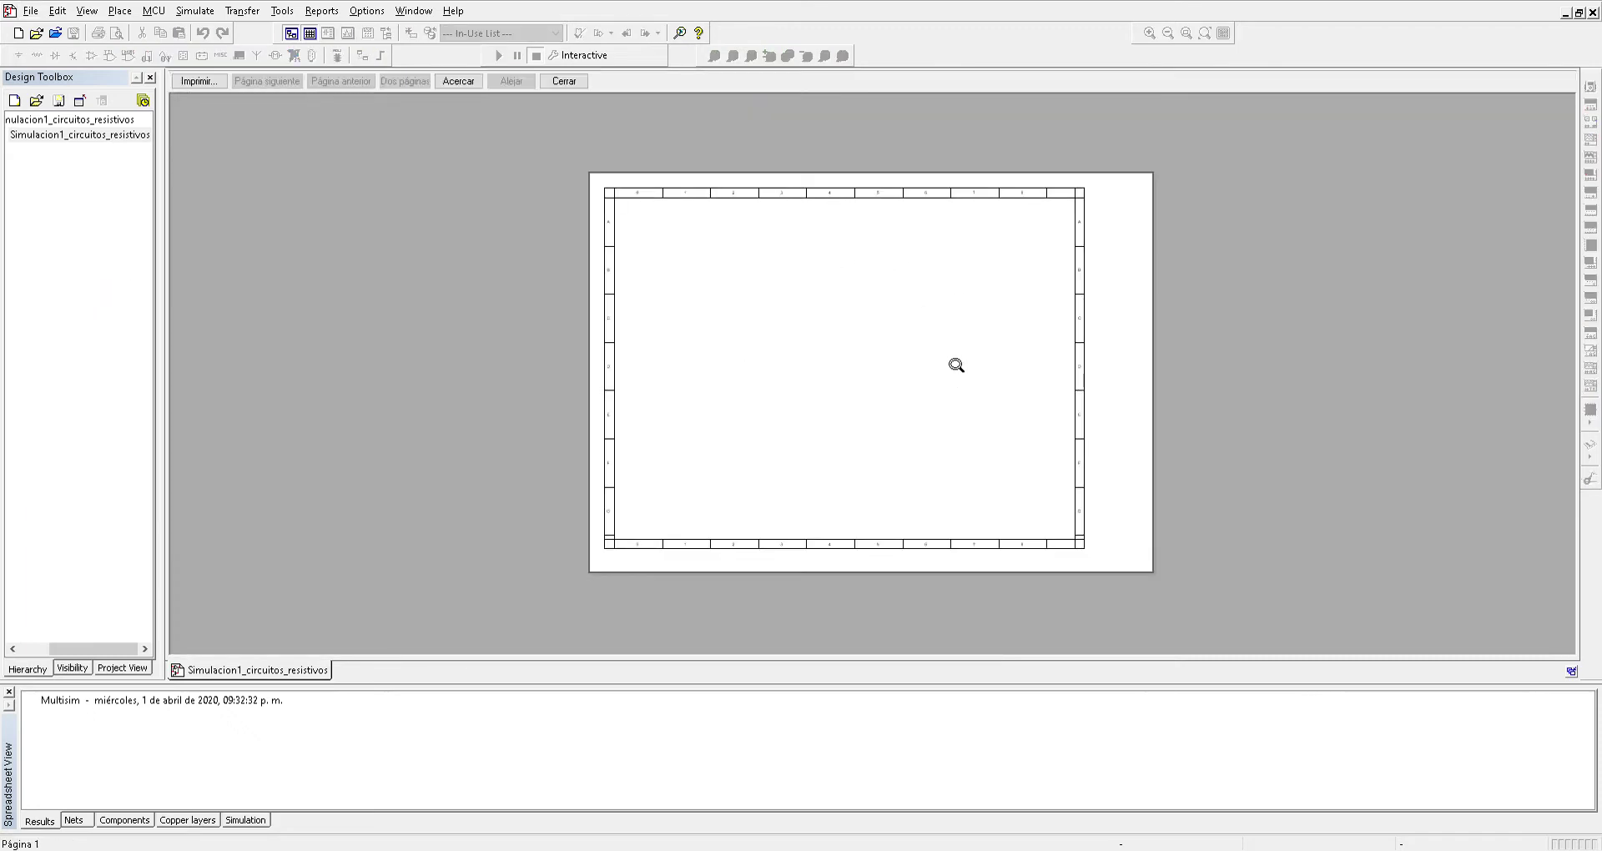
click(564, 85)
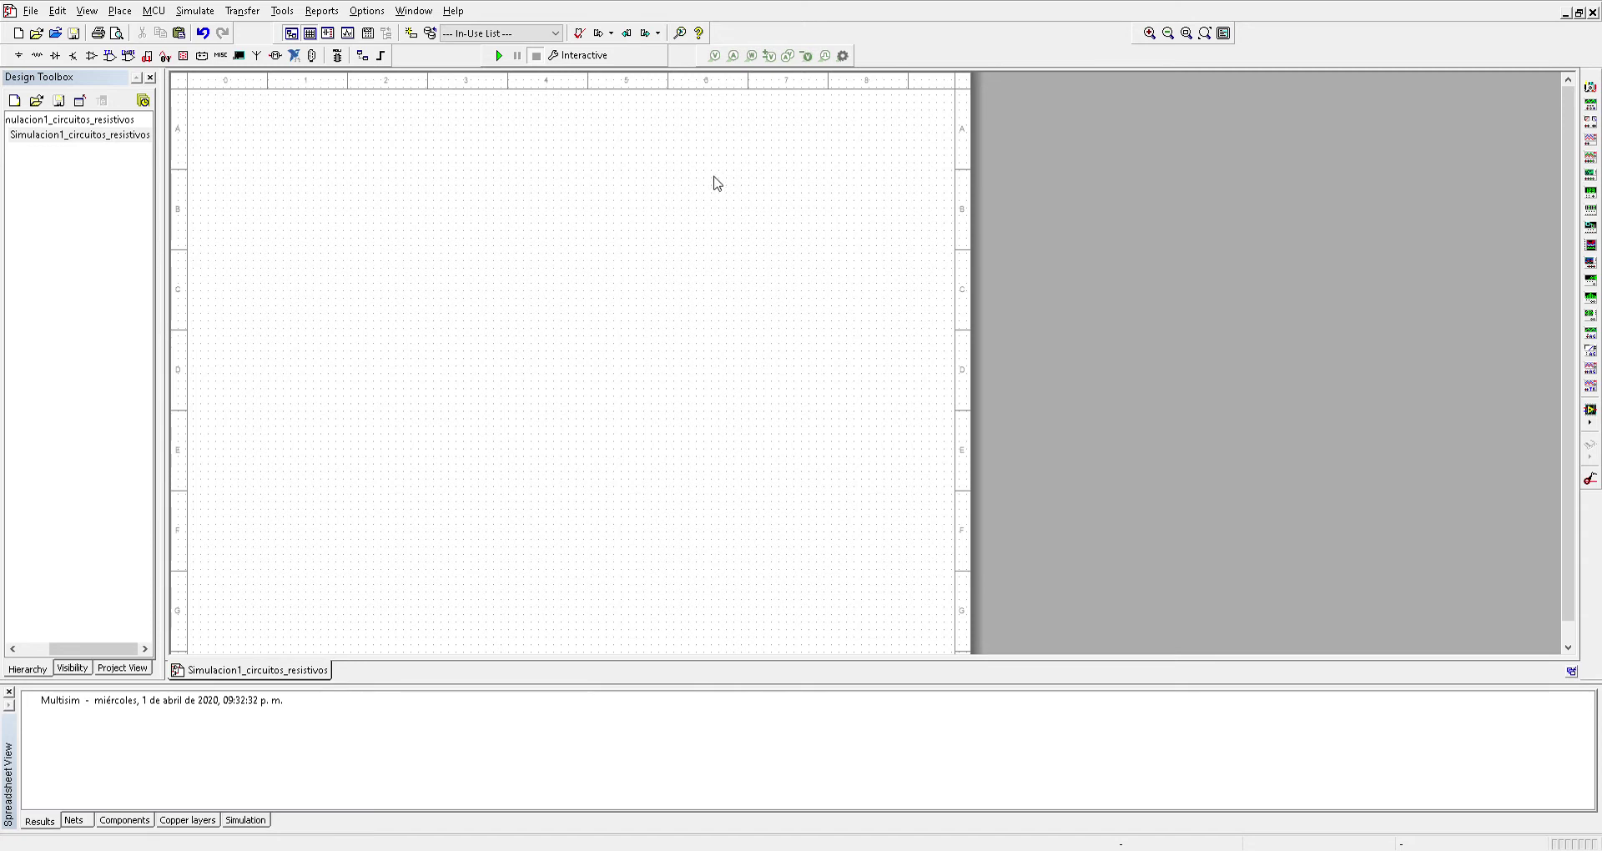
Place five 32.4 kΩ resistors in two rows, two in the upper row and three in the lower row.
key(ctrl+v)
click(487, 197)
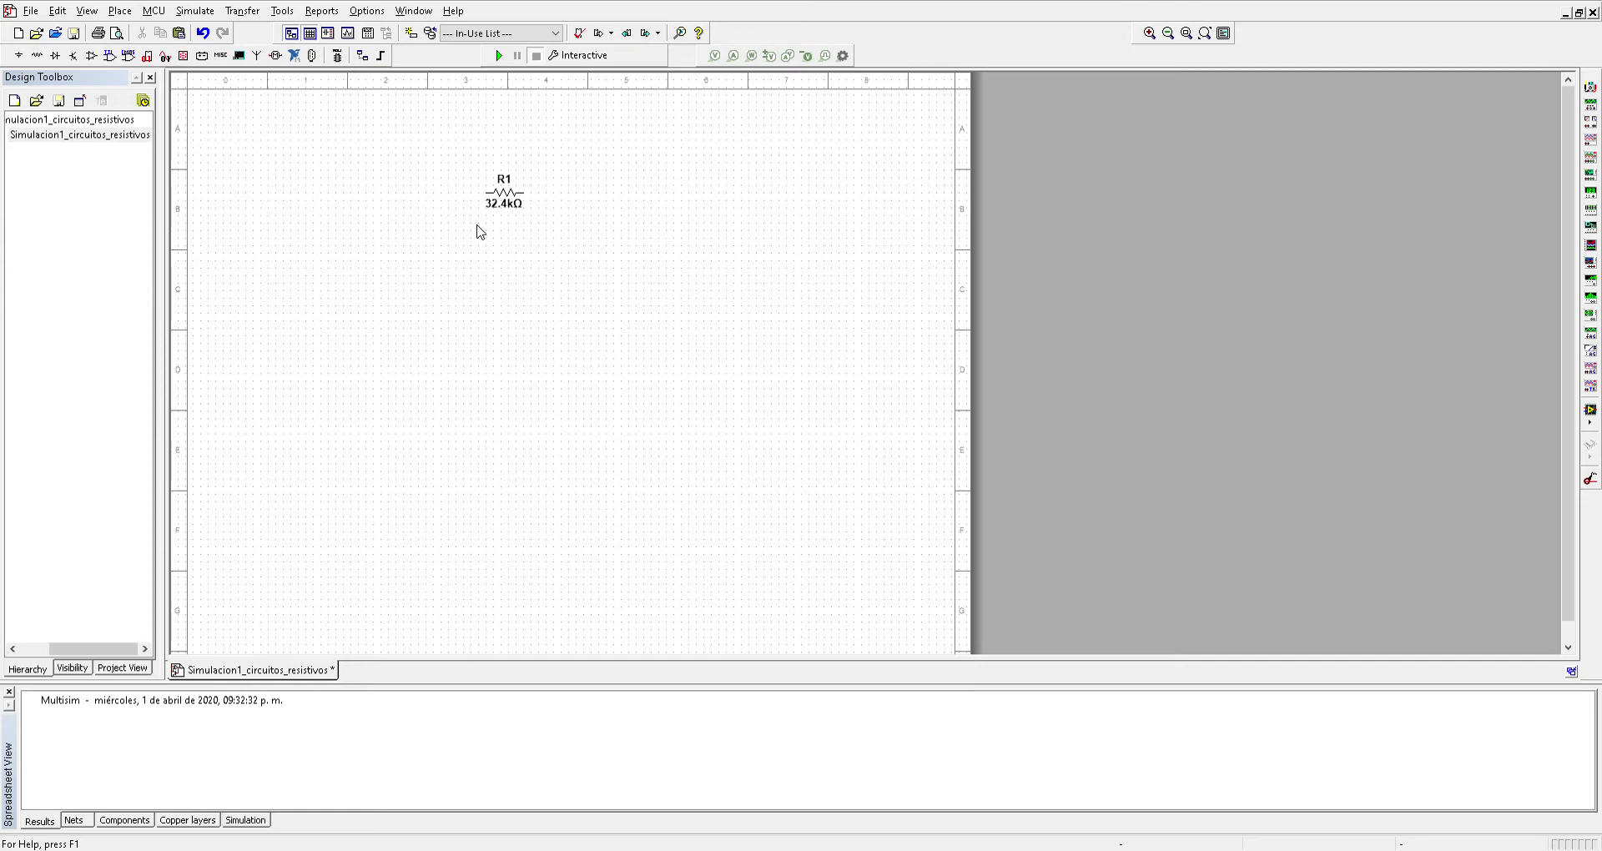
key(ctrl+v)
click(562, 202)
click(561, 274)
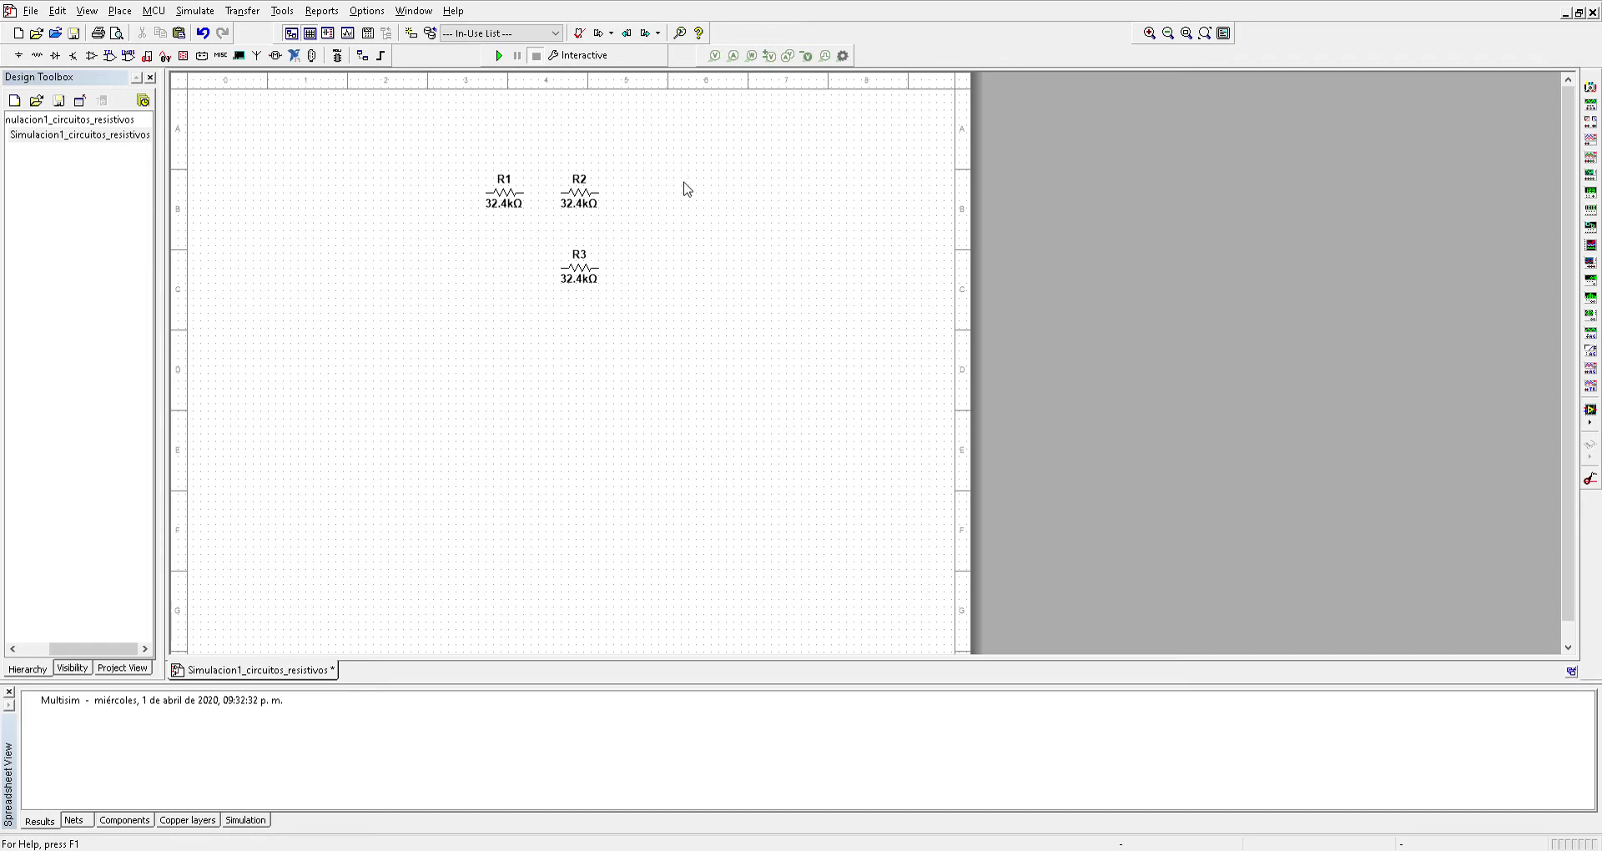
click(497, 269)
key(ctrl+v)
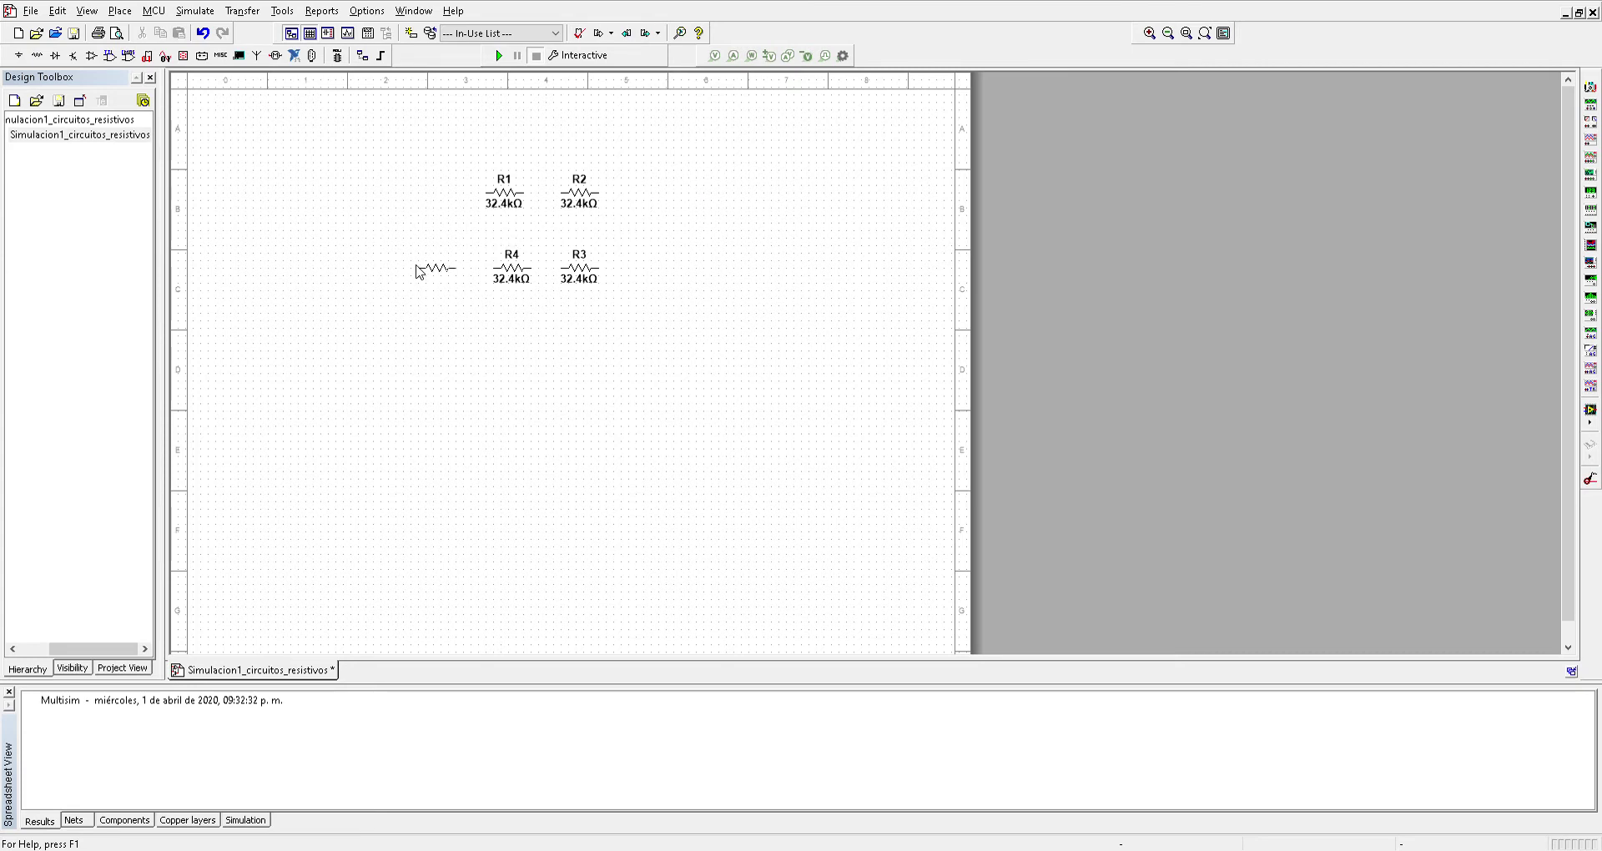
click(419, 274)
Place a DC voltage source to the left of the resistors and set its voltage to 15 V.
key(ctrl+v)
click(367, 240)
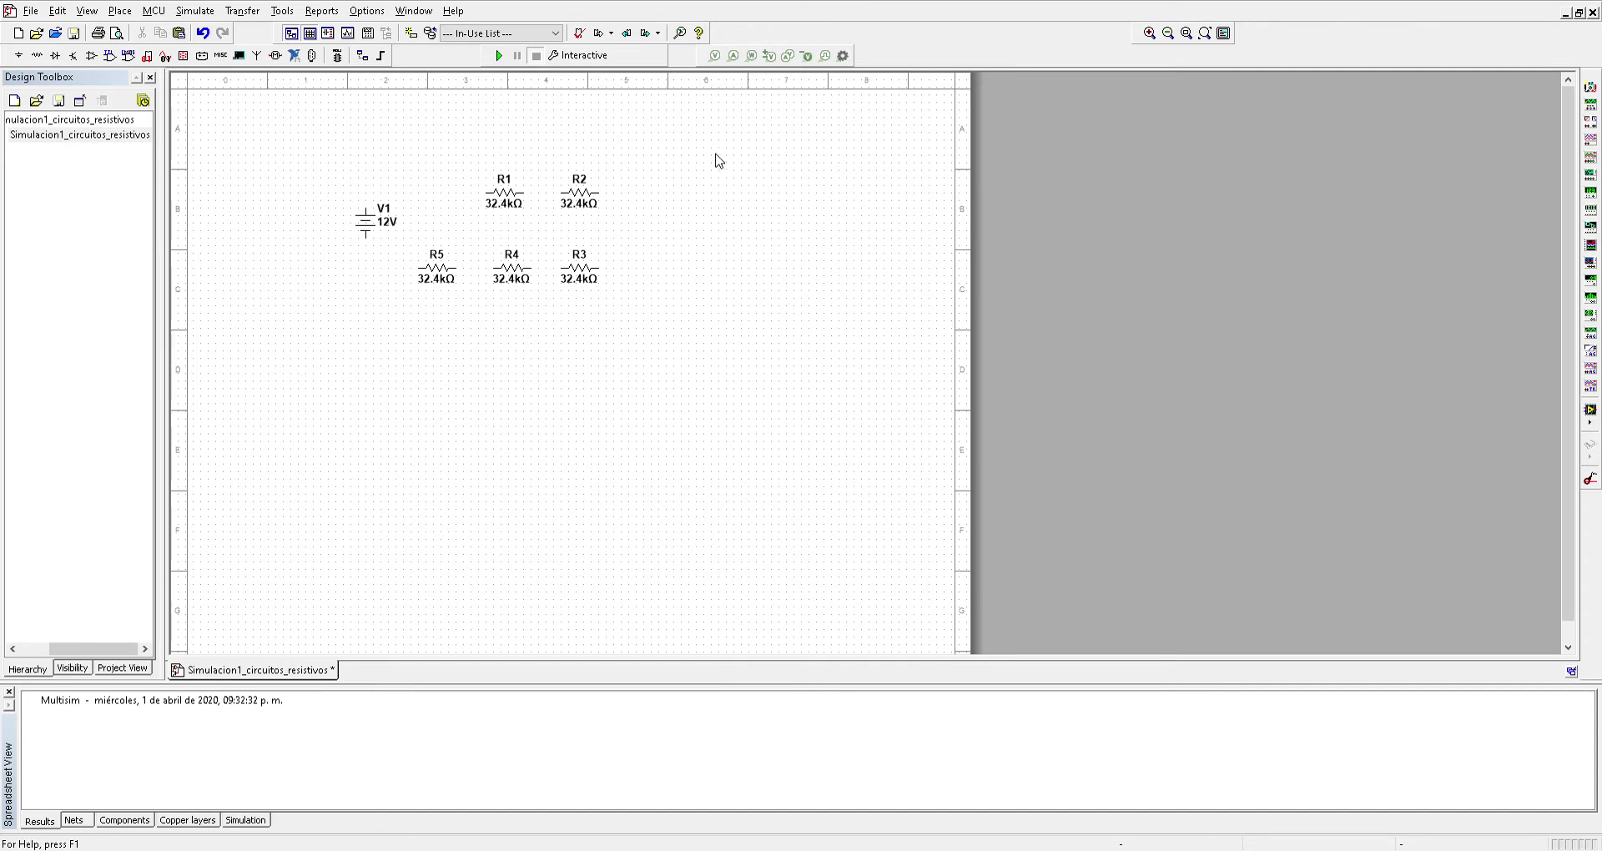
click(387, 224)
click(395, 233)
Set the resistance of R1 to 220 Ω and of R2 to 1.2 kΩ.
click(493, 211)
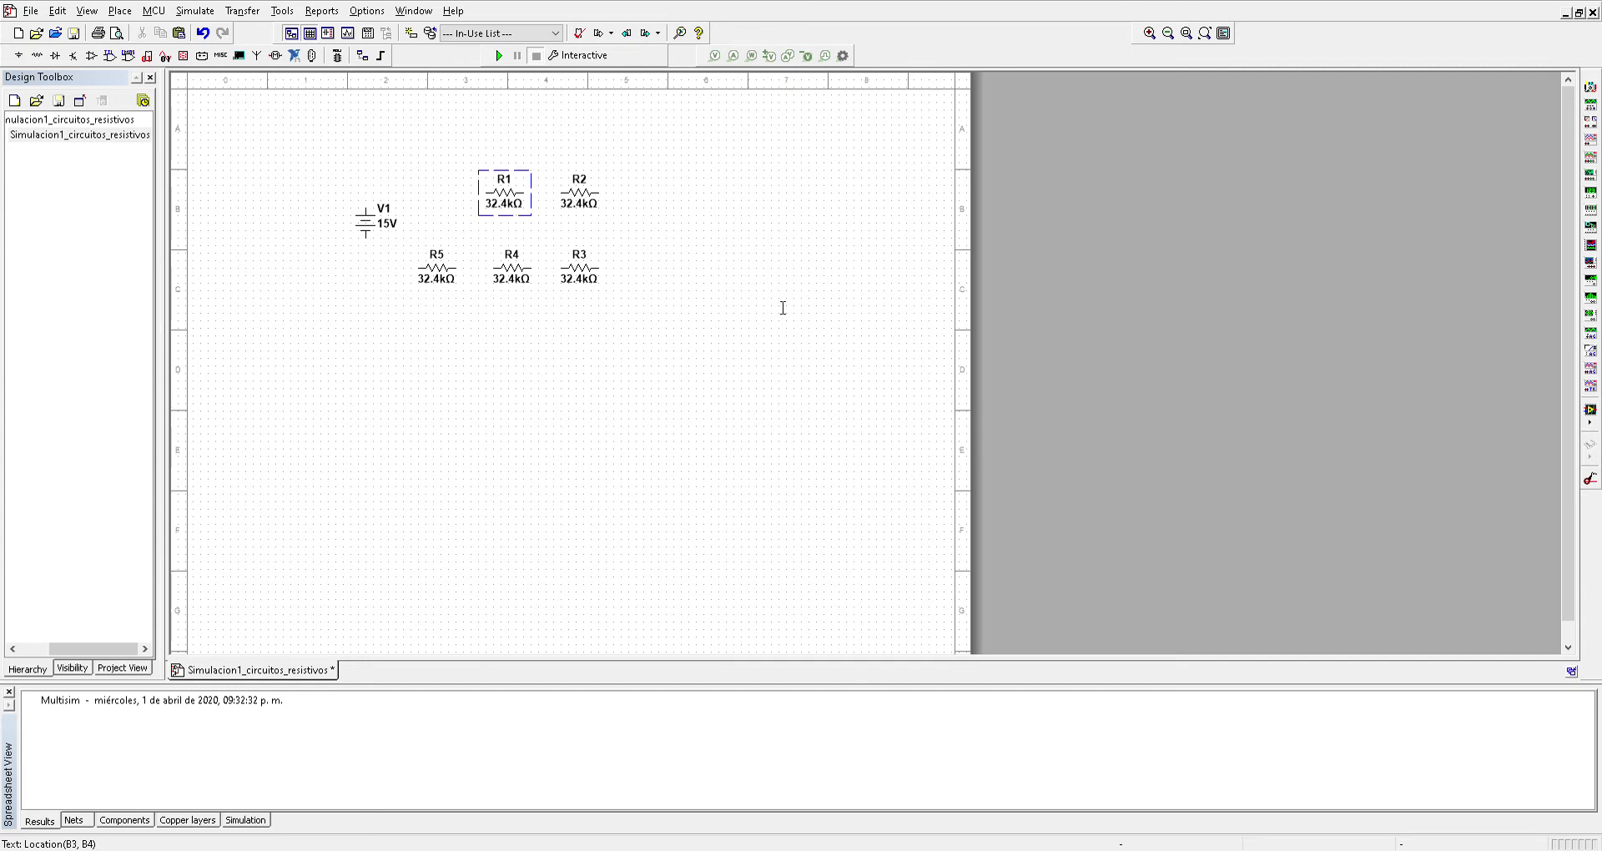
click(860, 663)
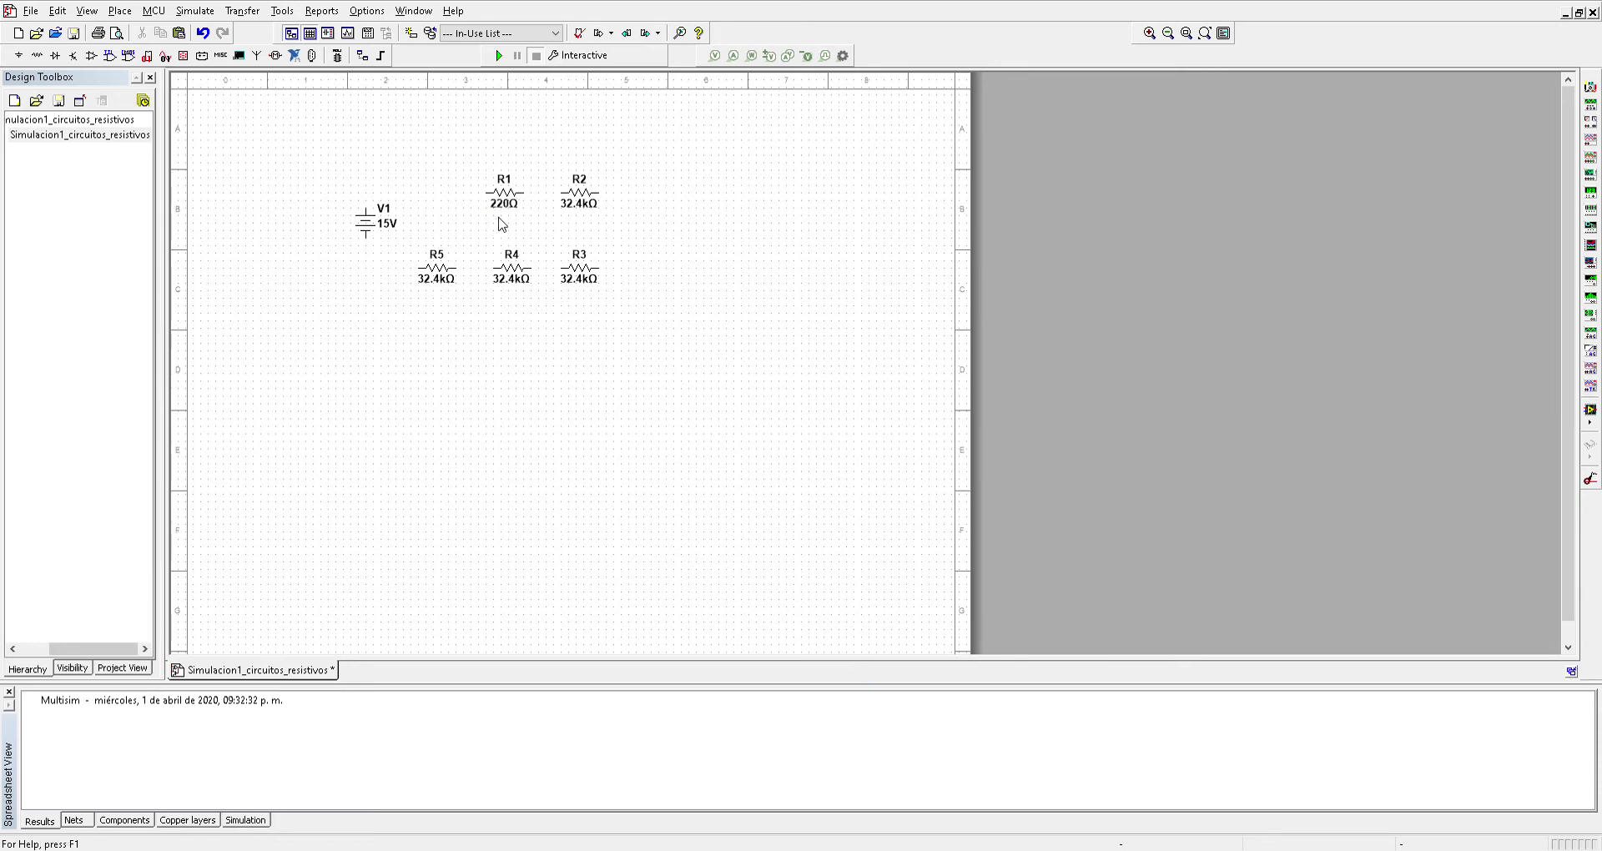
double_click(588, 216)
click(862, 665)
Set the resistance of R3 to 330 Ω, R4 to 470 Ω and R5 to 3.3 kΩ.
click(594, 275)
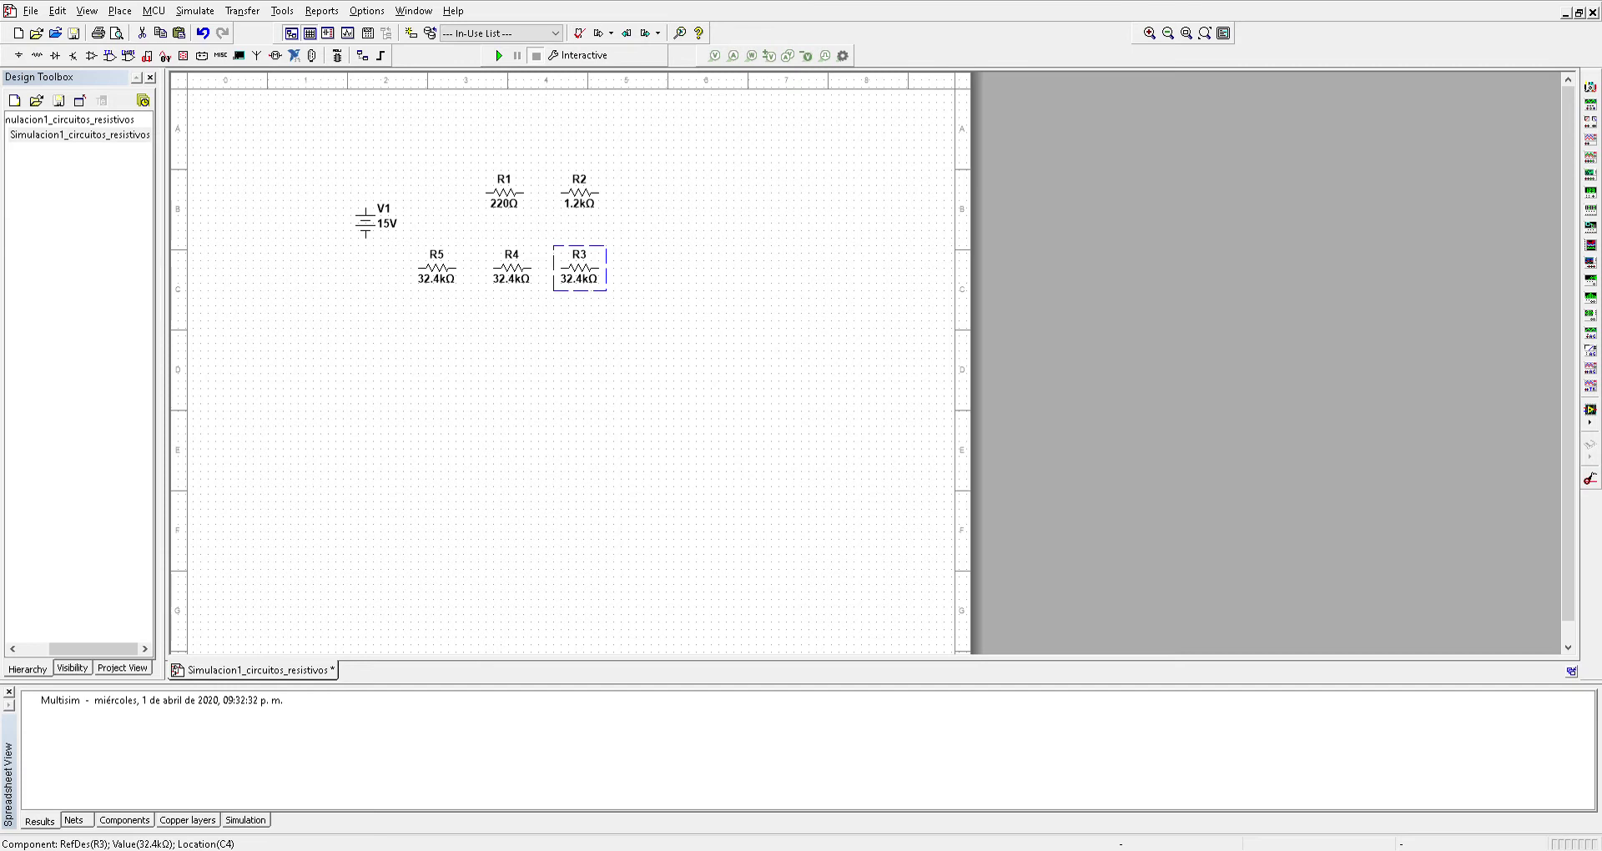
key(Return)
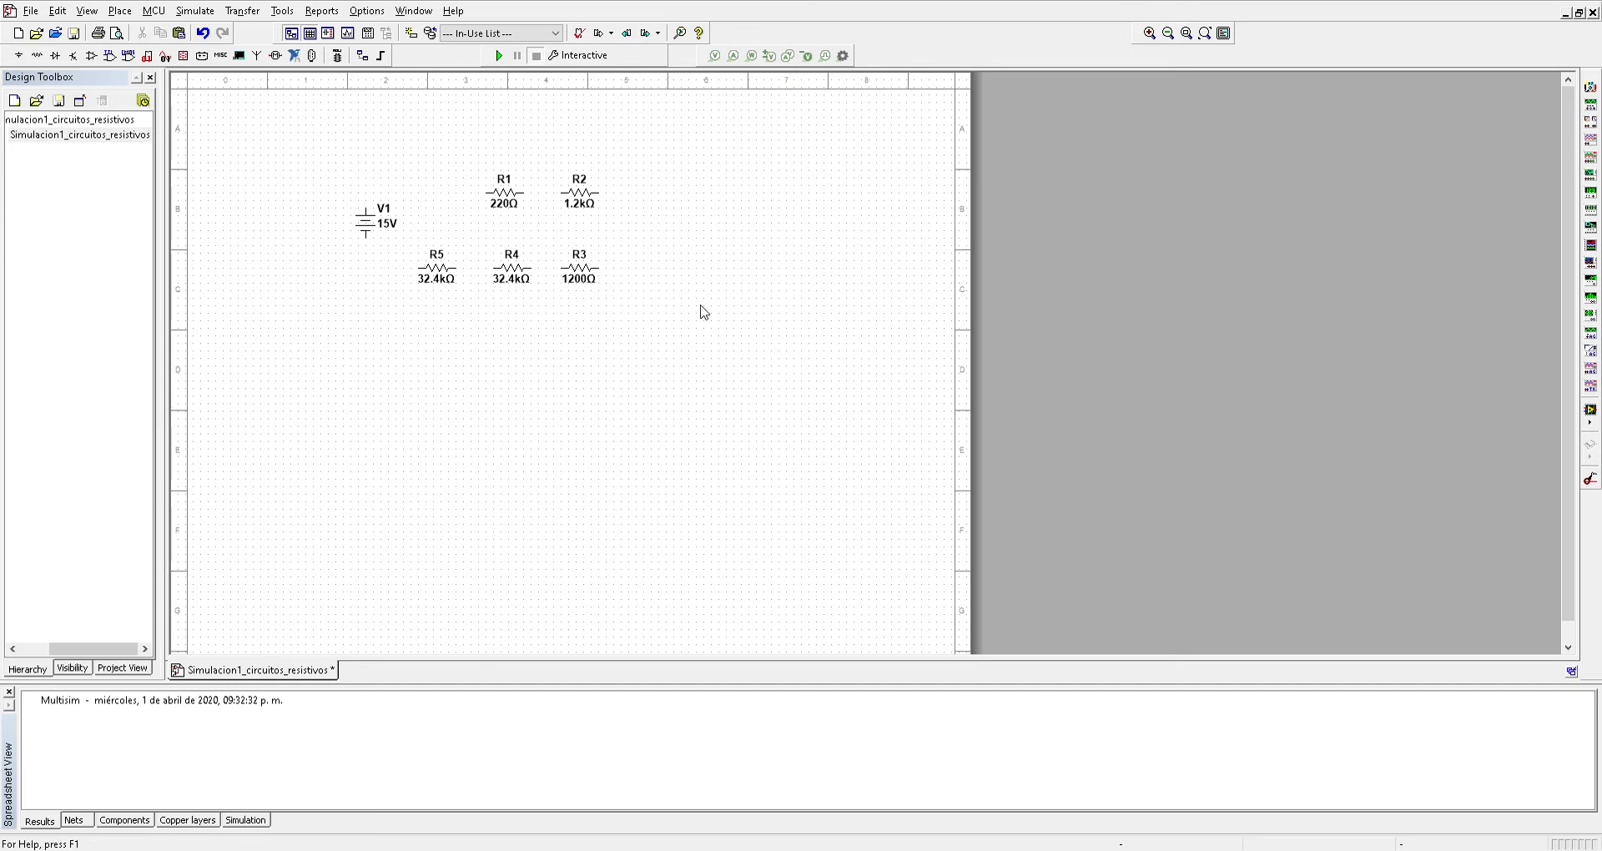
click(577, 281)
click(525, 294)
click(443, 300)
Move R3 to the right end of the layout and rotate it vertical, and align R4 and R5 below R2 and R1.
drag(587, 272, 640, 247)
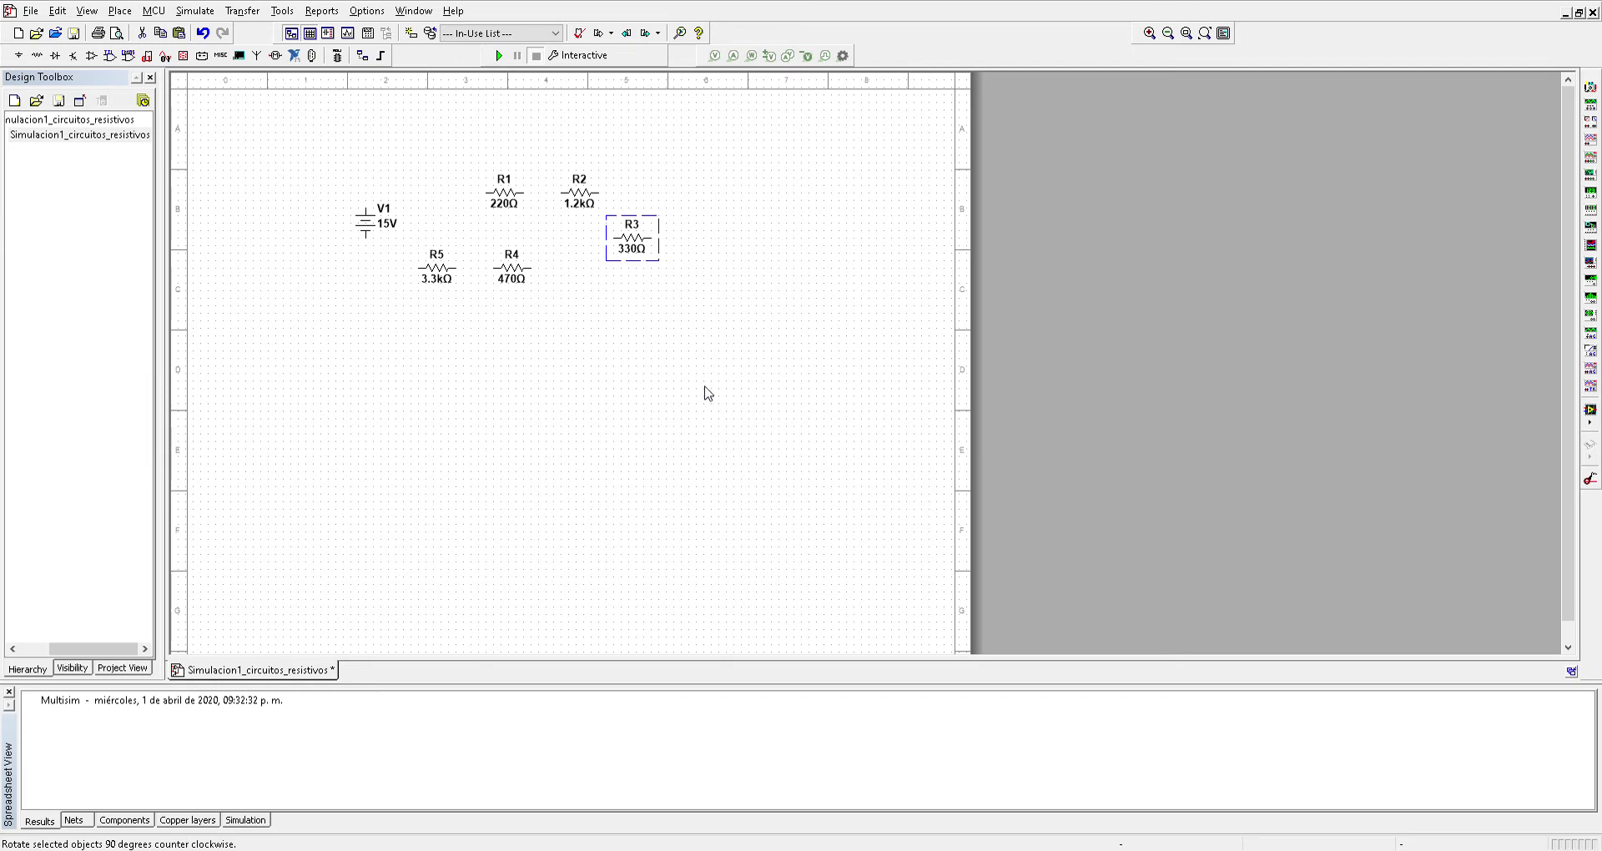
key(ctrl+r)
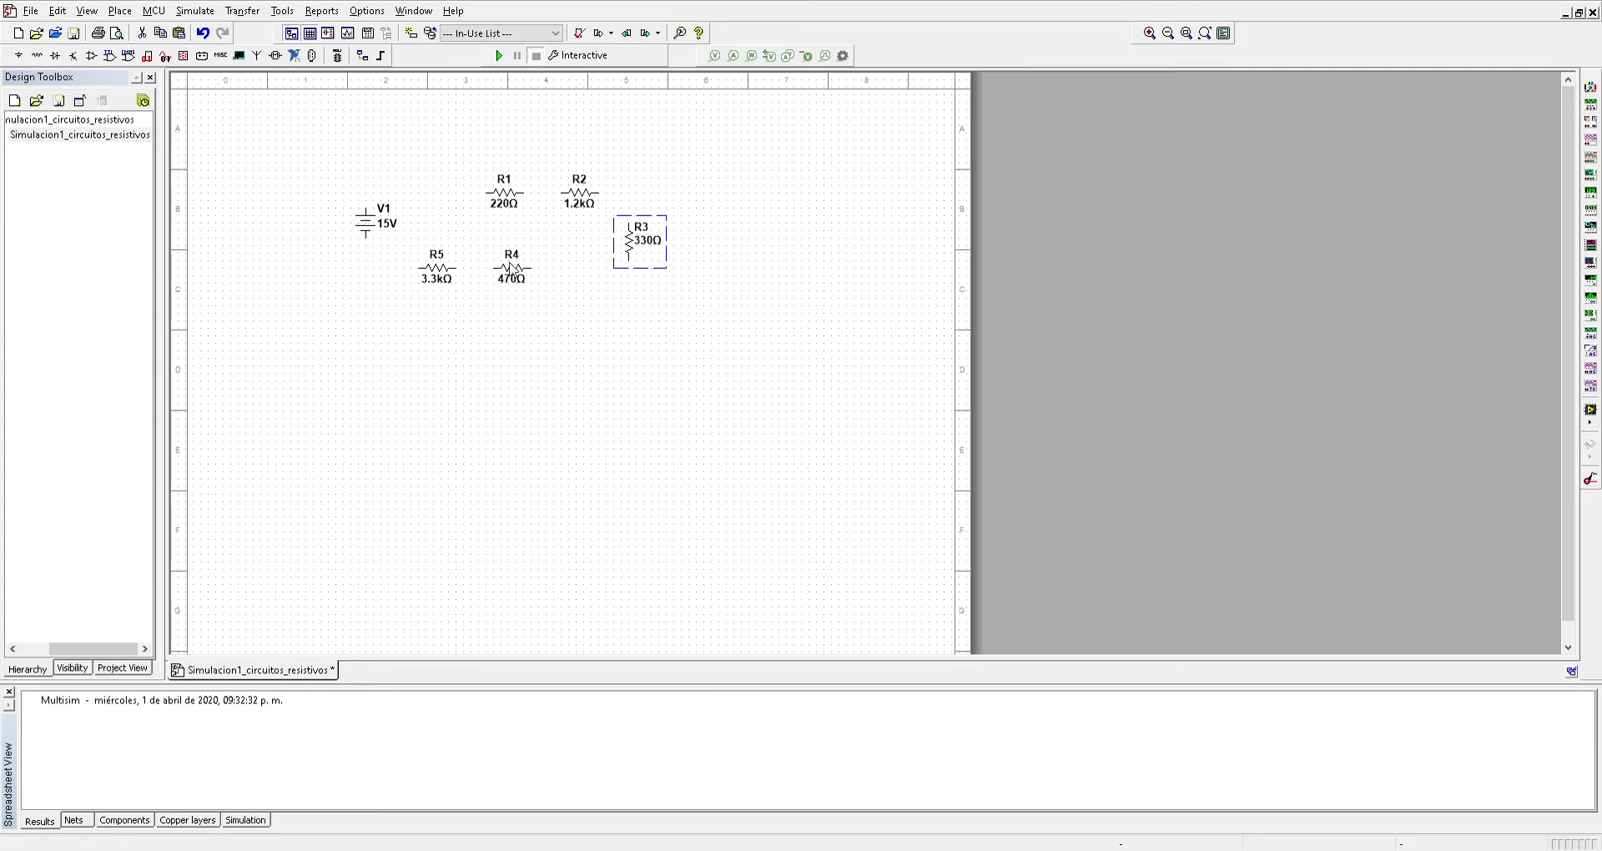
drag(511, 278, 578, 278)
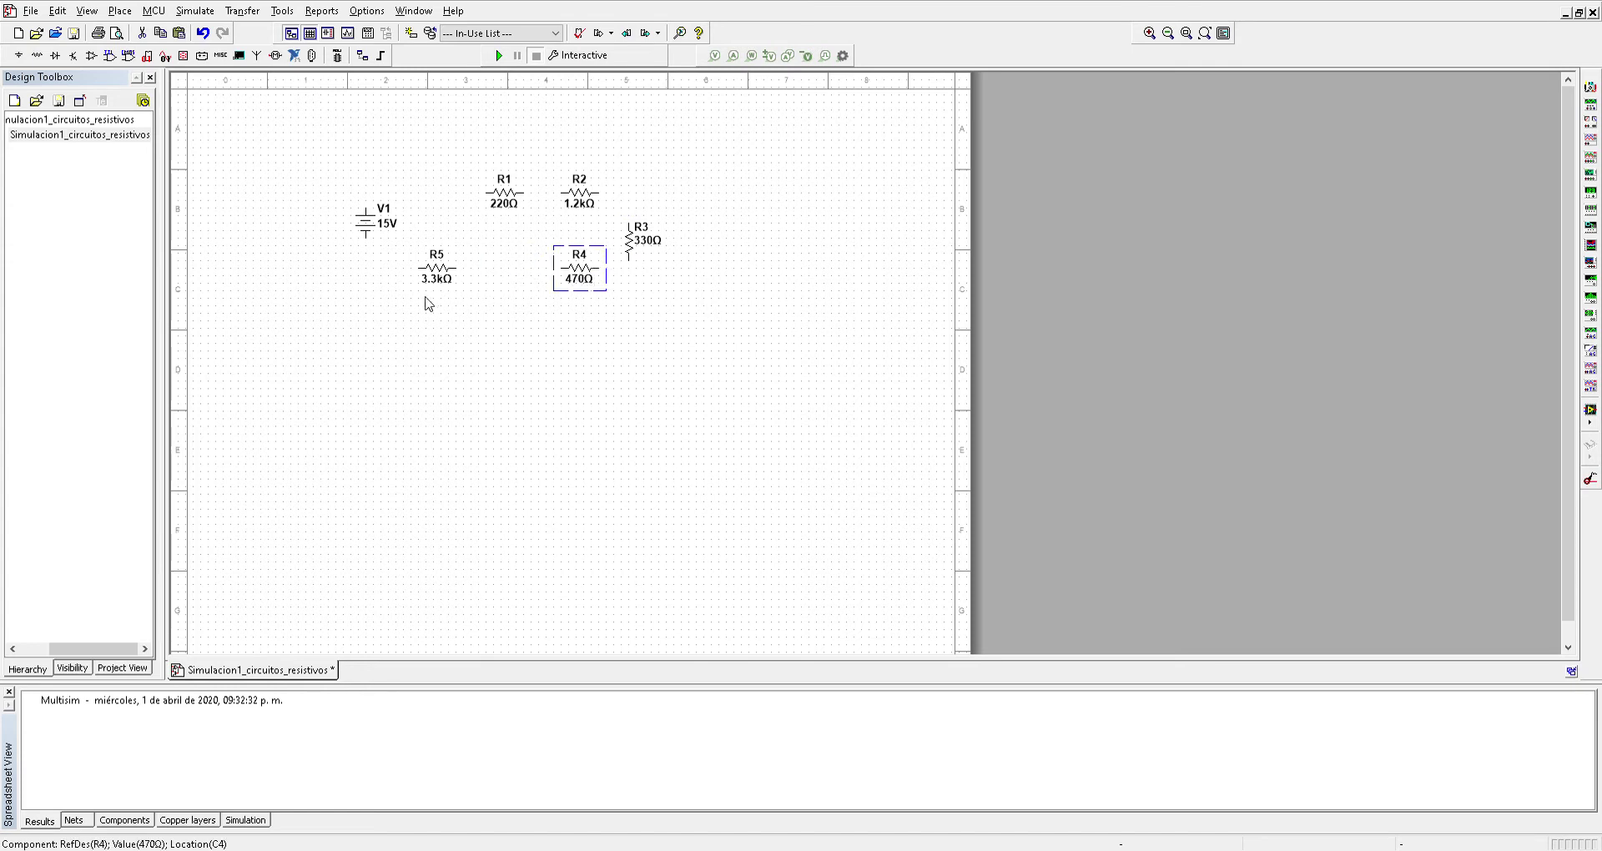
drag(434, 273, 509, 273)
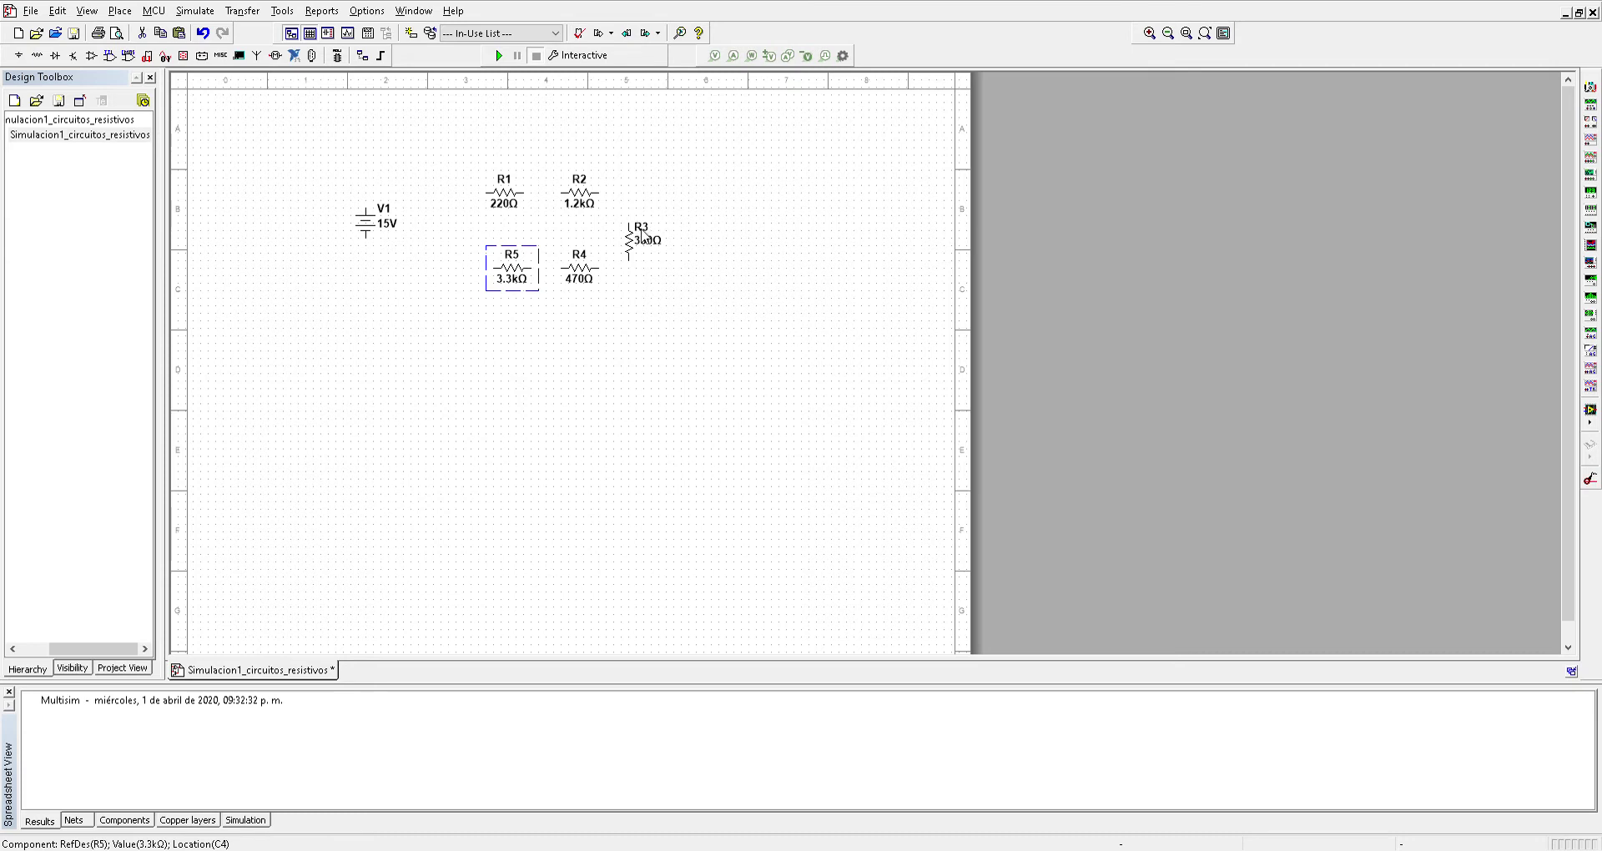
click(618, 205)
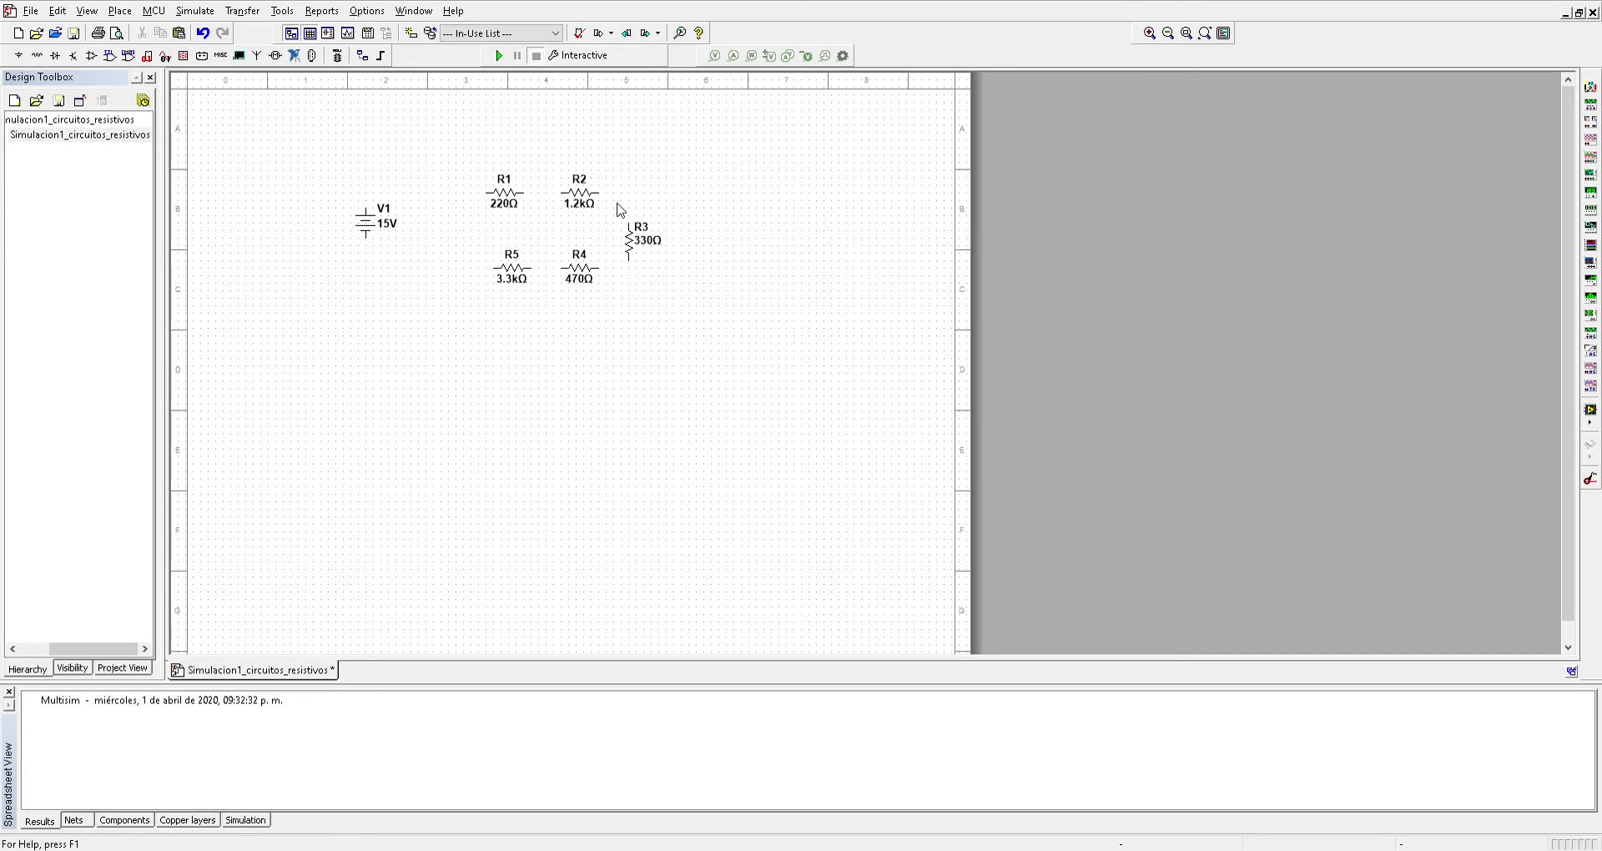
Move source V1 closer to the resistors, just left of and between the two rows.
click(358, 235)
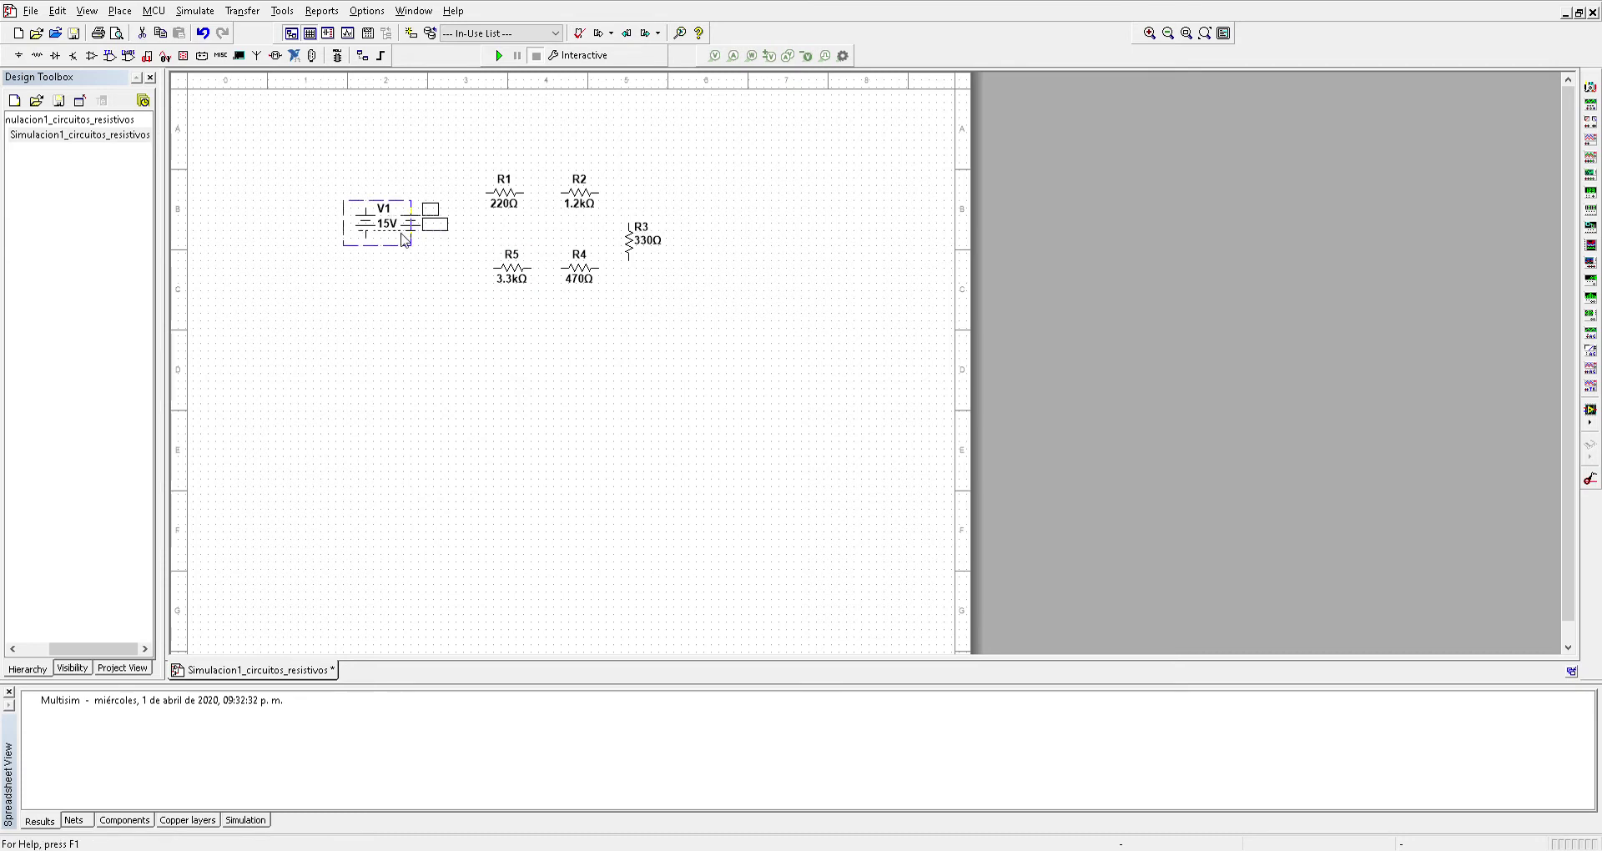
key(ctrl+x)
key(ctrl+v)
click(453, 281)
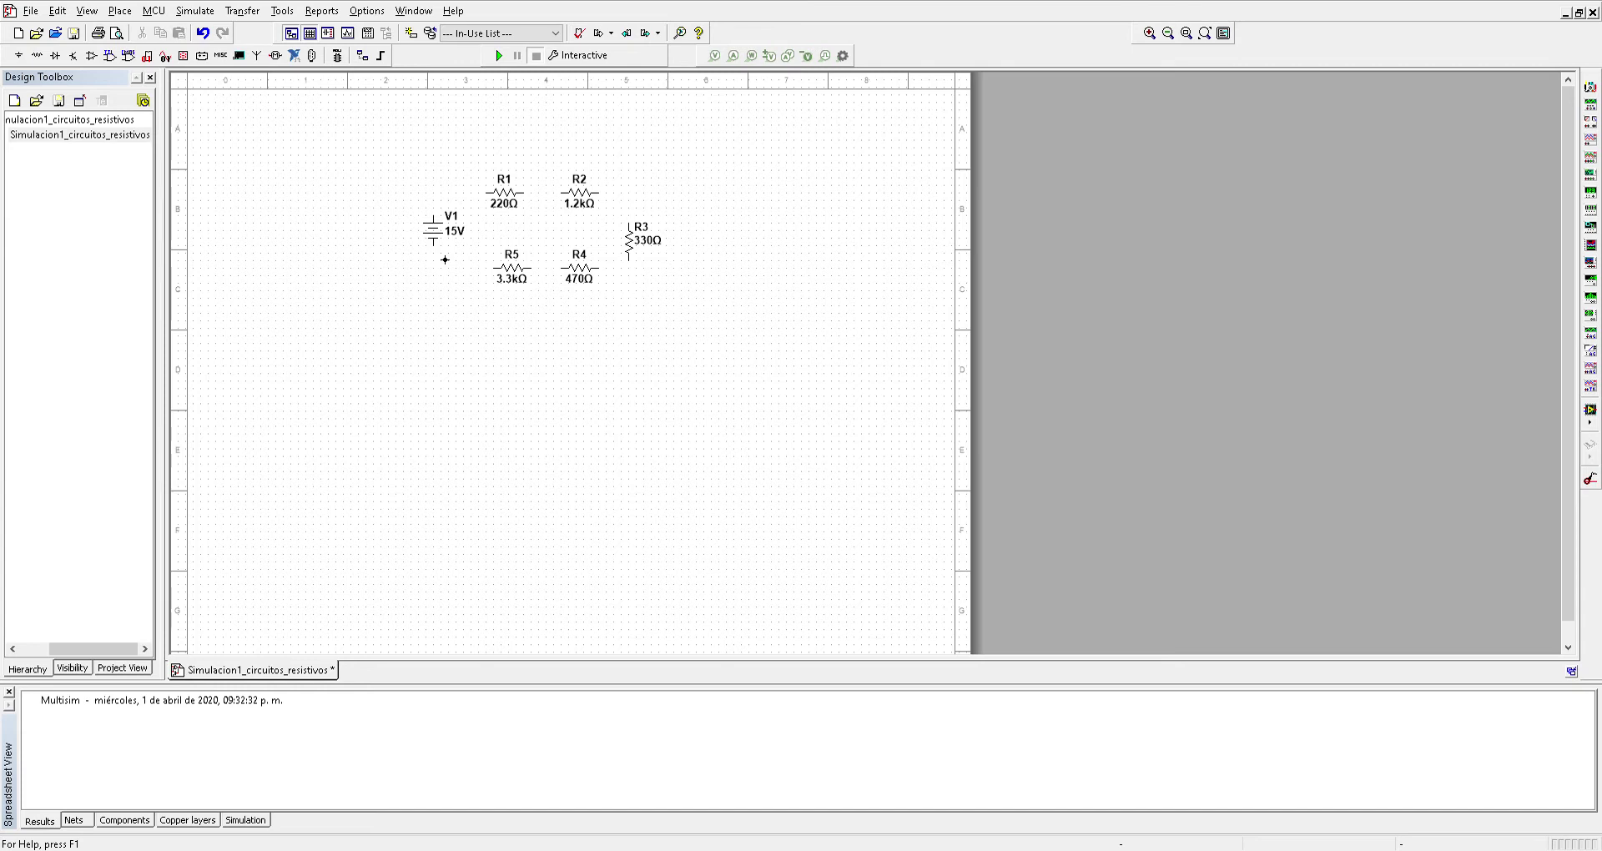
Wire the lower branch from V1's negative terminal through R5 and R4 to the bottom of R3.
click(446, 260)
click(506, 280)
click(542, 280)
click(570, 278)
click(639, 276)
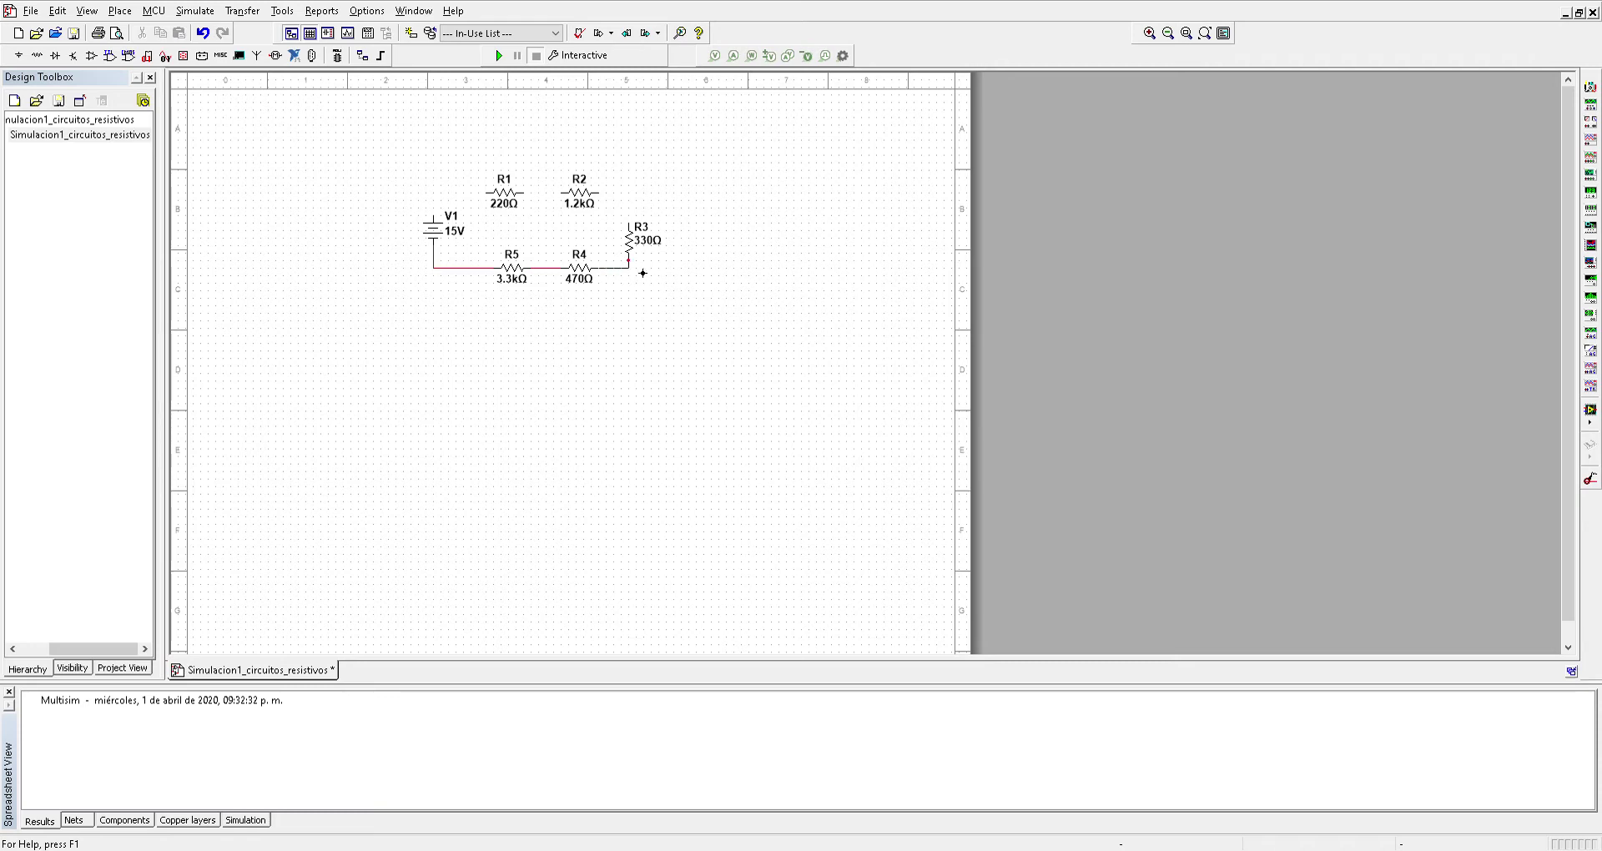
Wire the top of R3 through R2 and R1 to V1's positive terminal, closing the series loop.
click(599, 192)
click(634, 230)
click(562, 192)
click(523, 192)
click(487, 193)
click(442, 231)
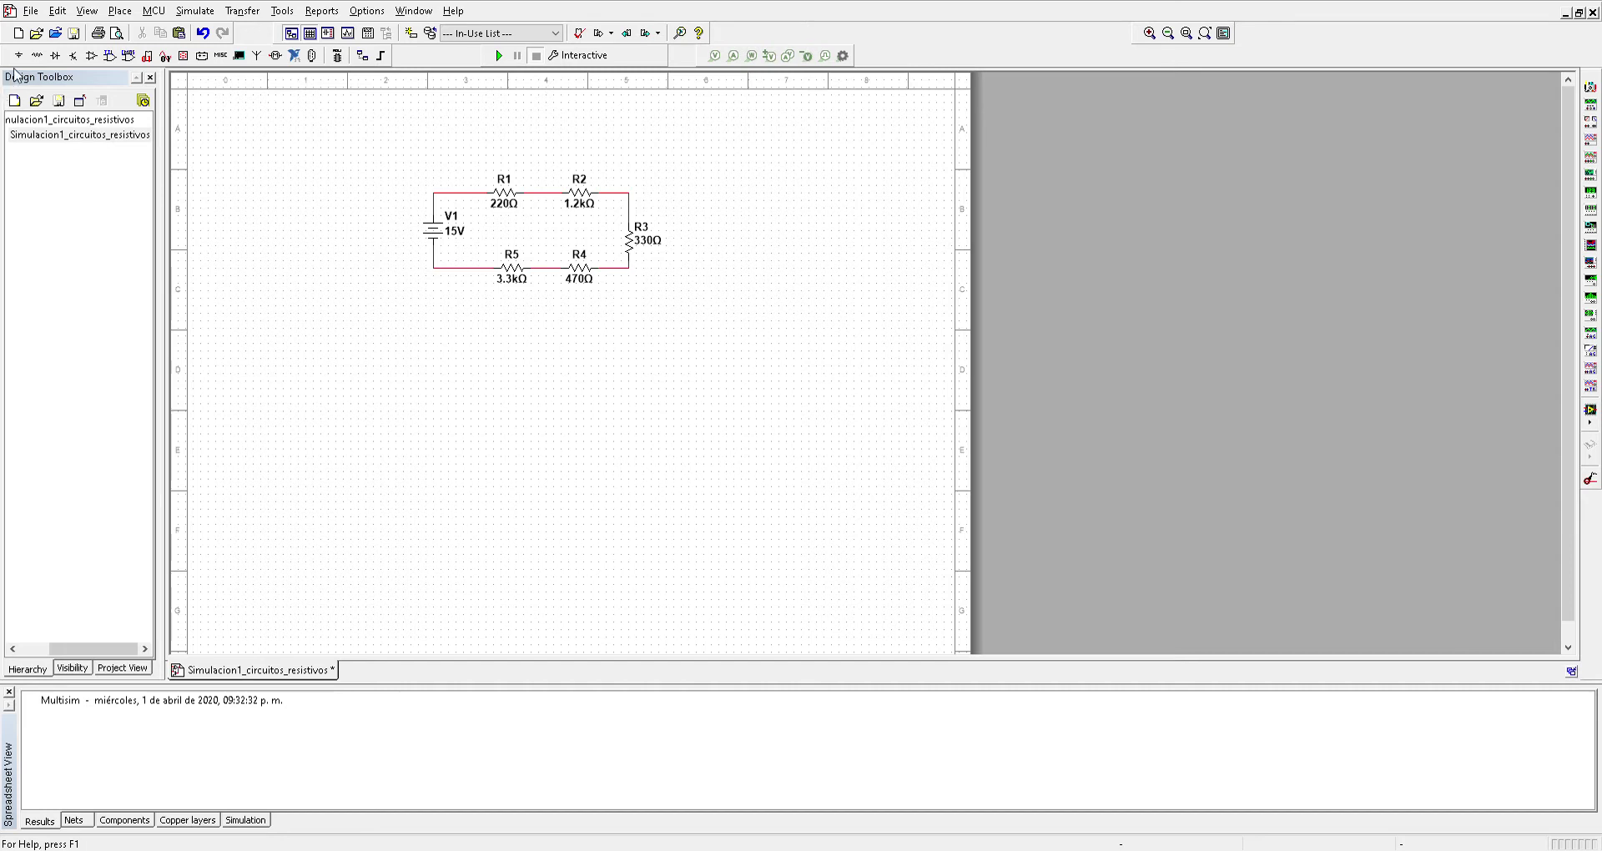
Copy the 15 V source V1 and place the duplicate below the series circuit.
click(440, 234)
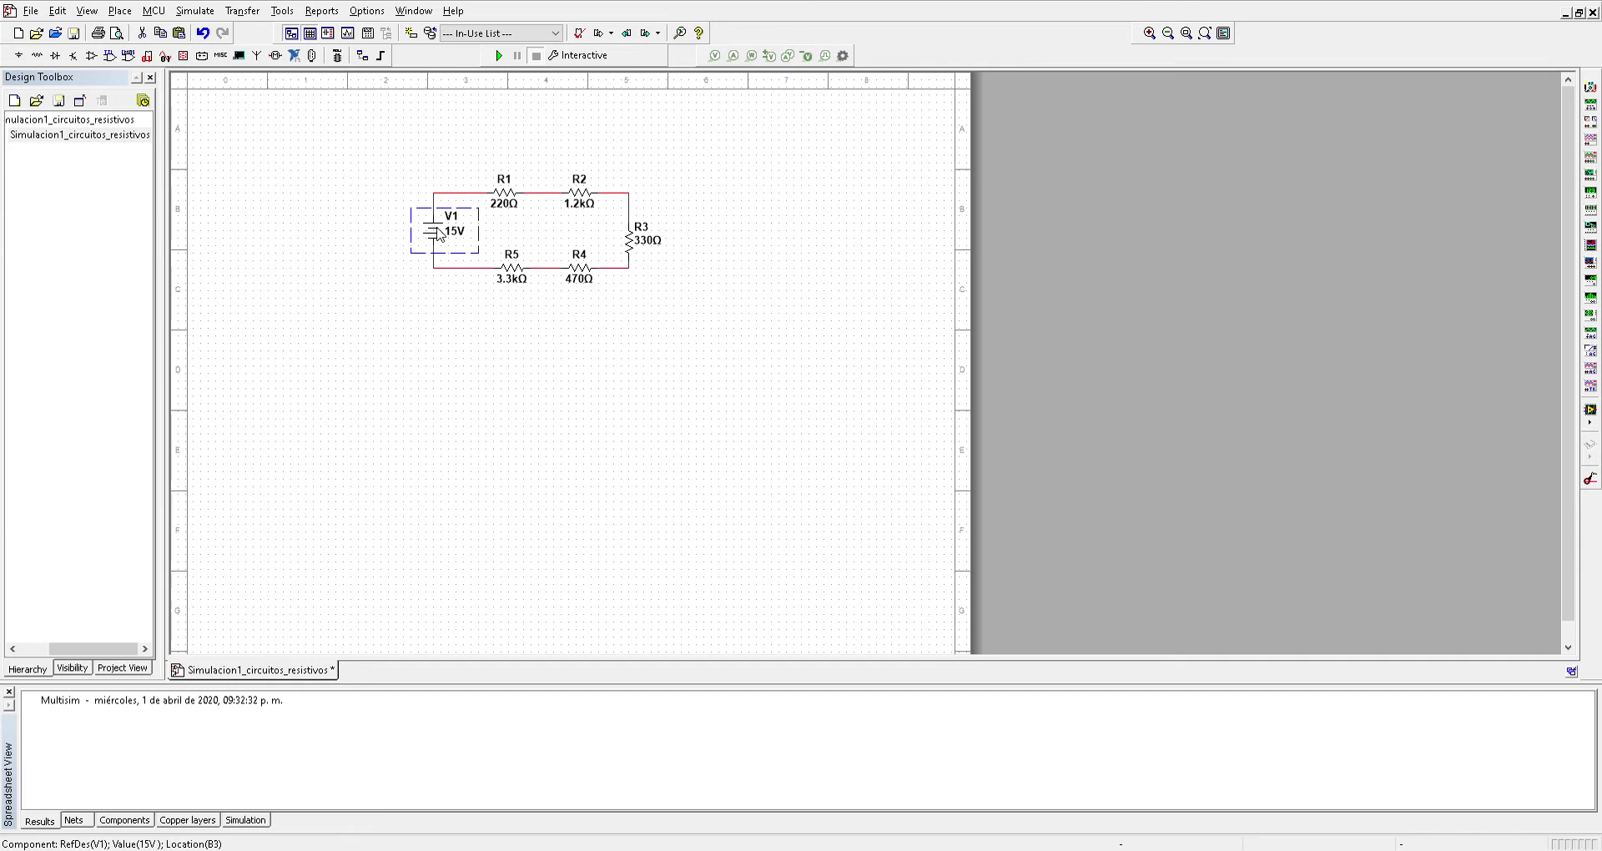
click(437, 229)
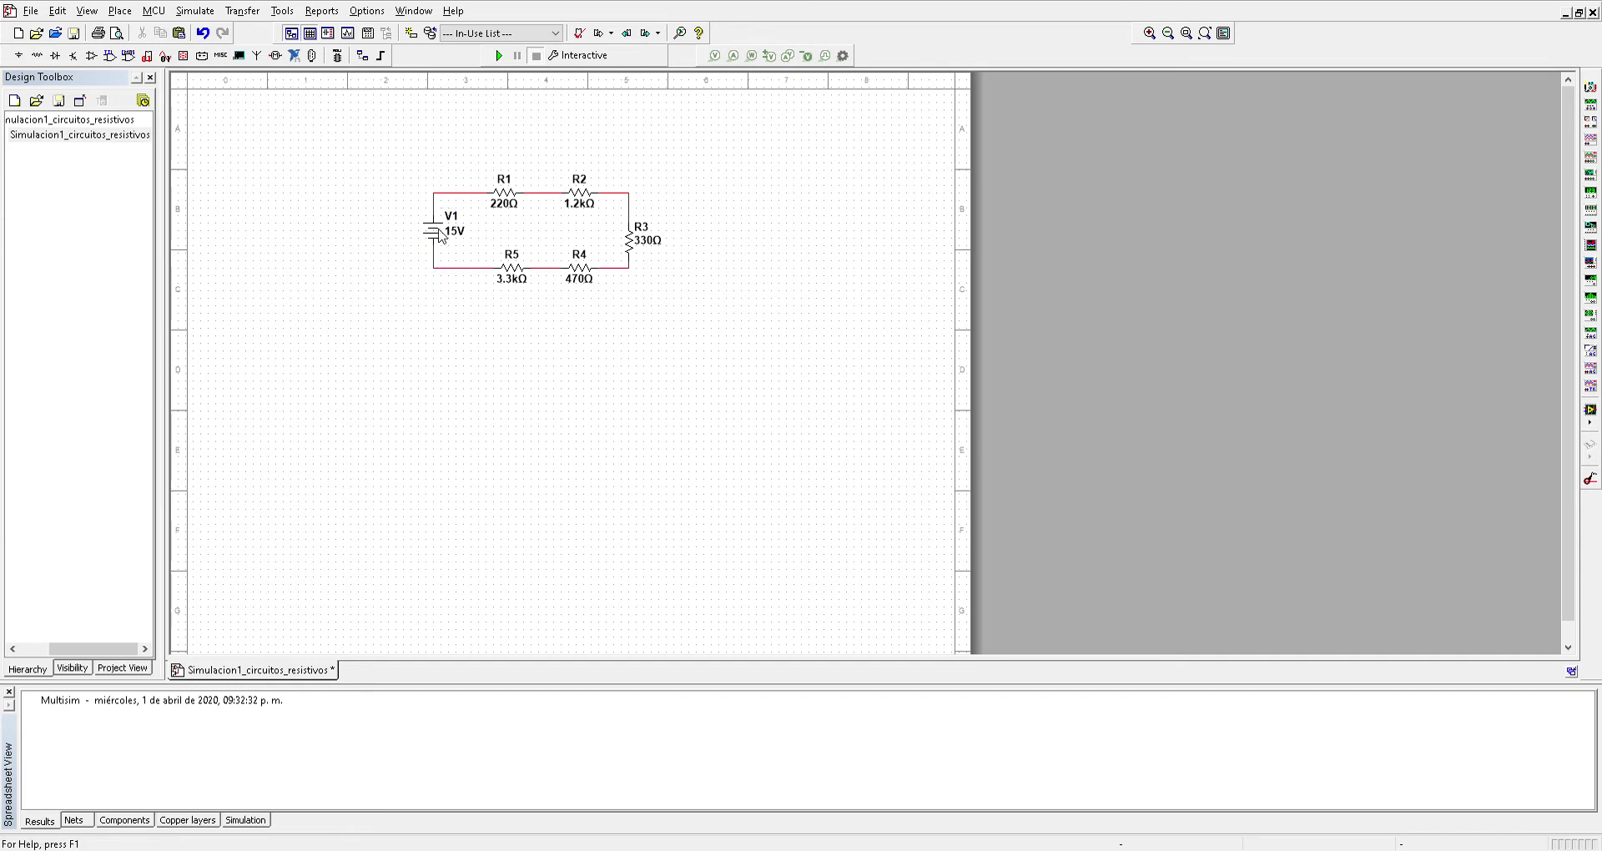
click(440, 236)
key(ctrl+v)
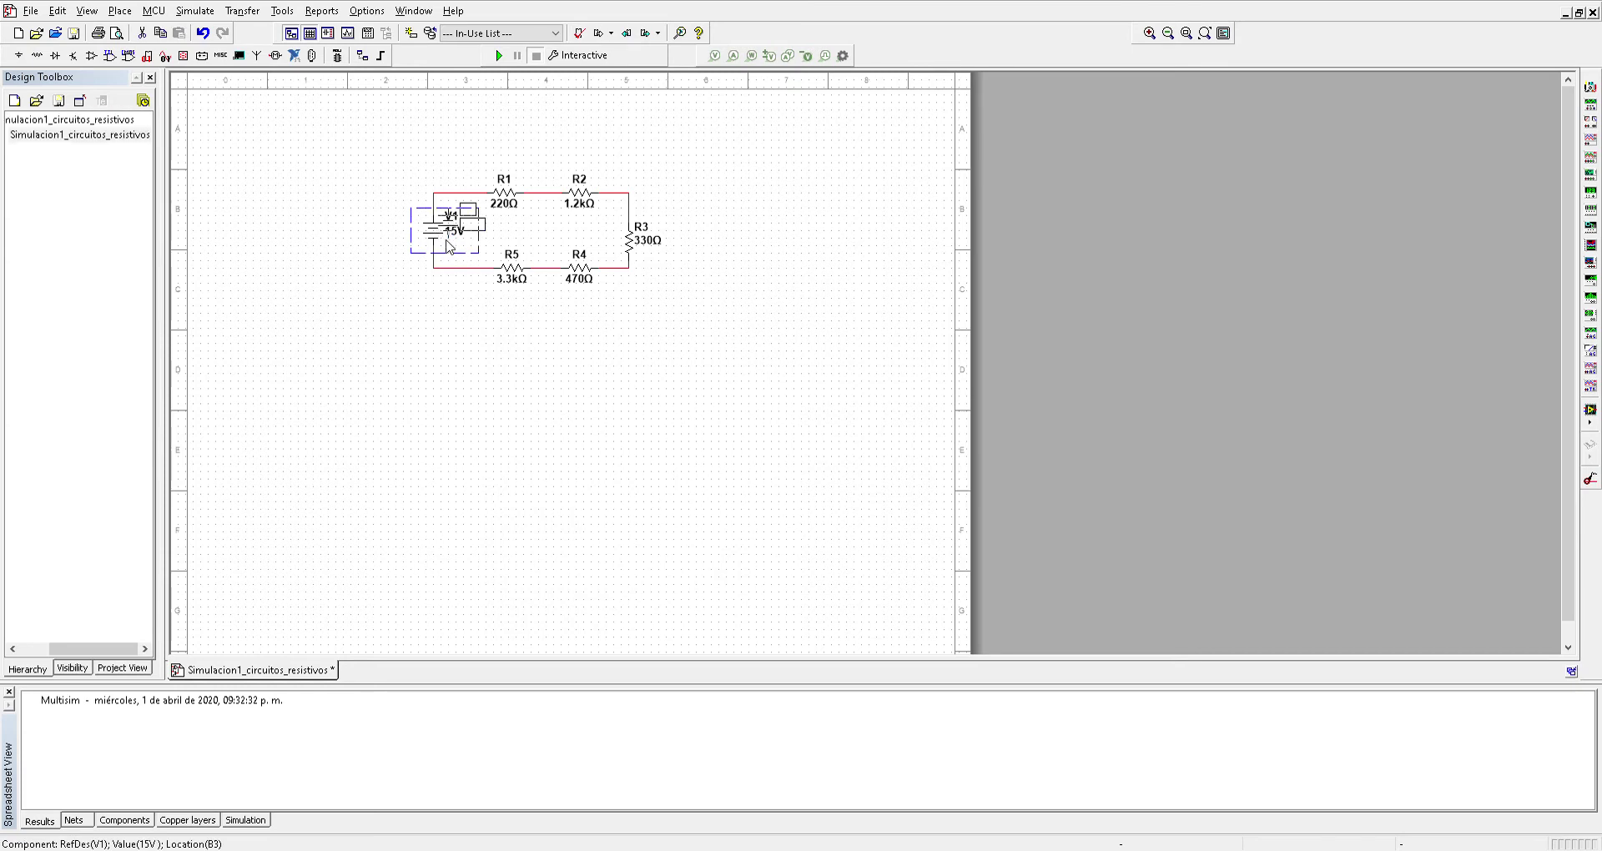
click(426, 417)
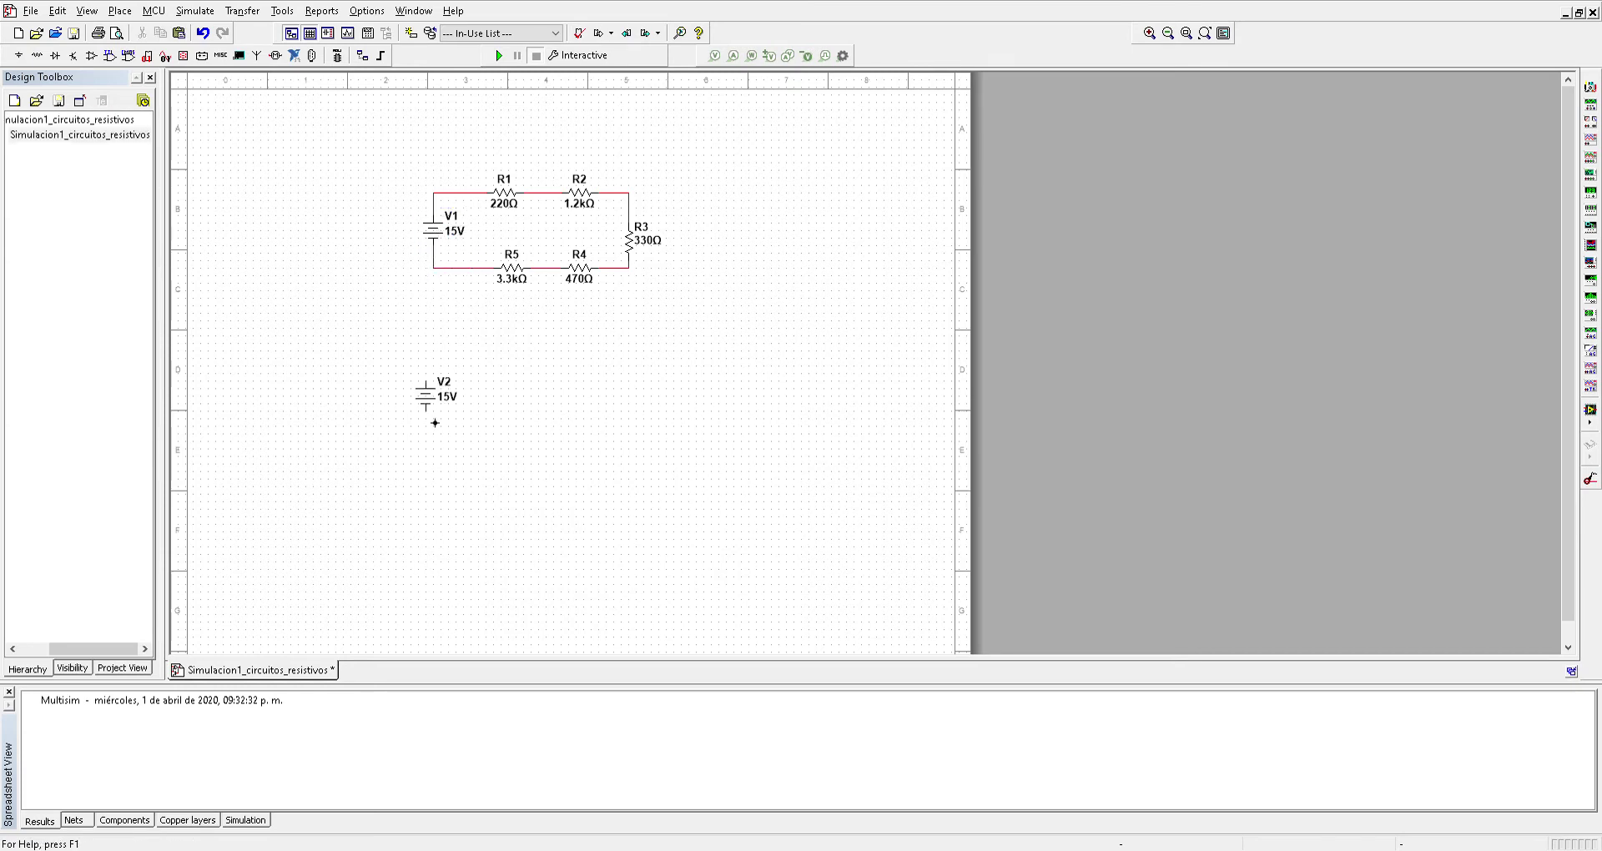
click(426, 396)
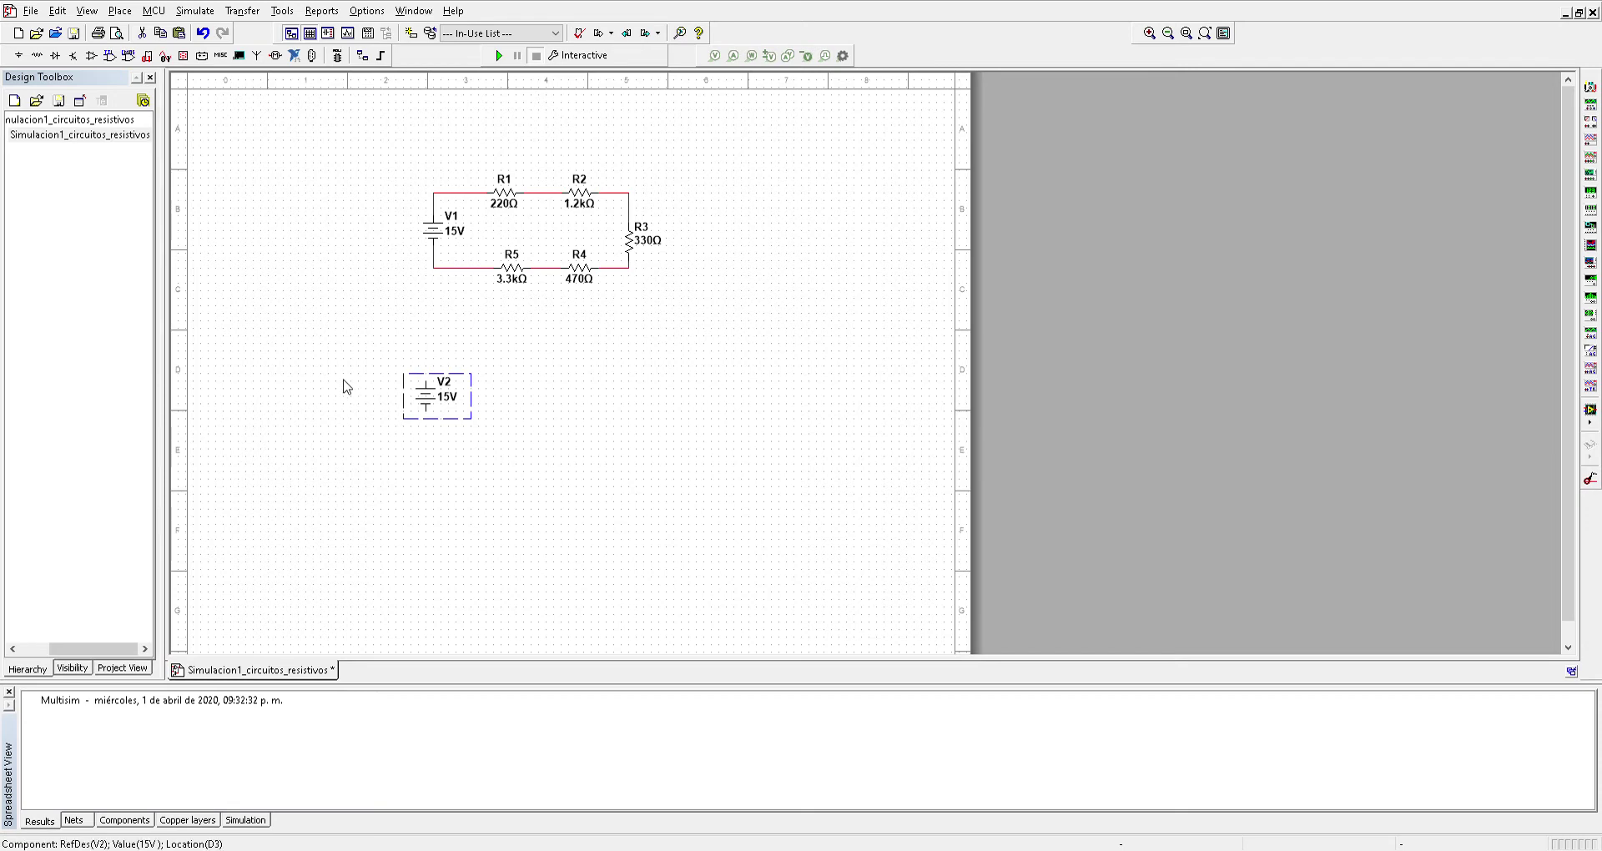
click(467, 358)
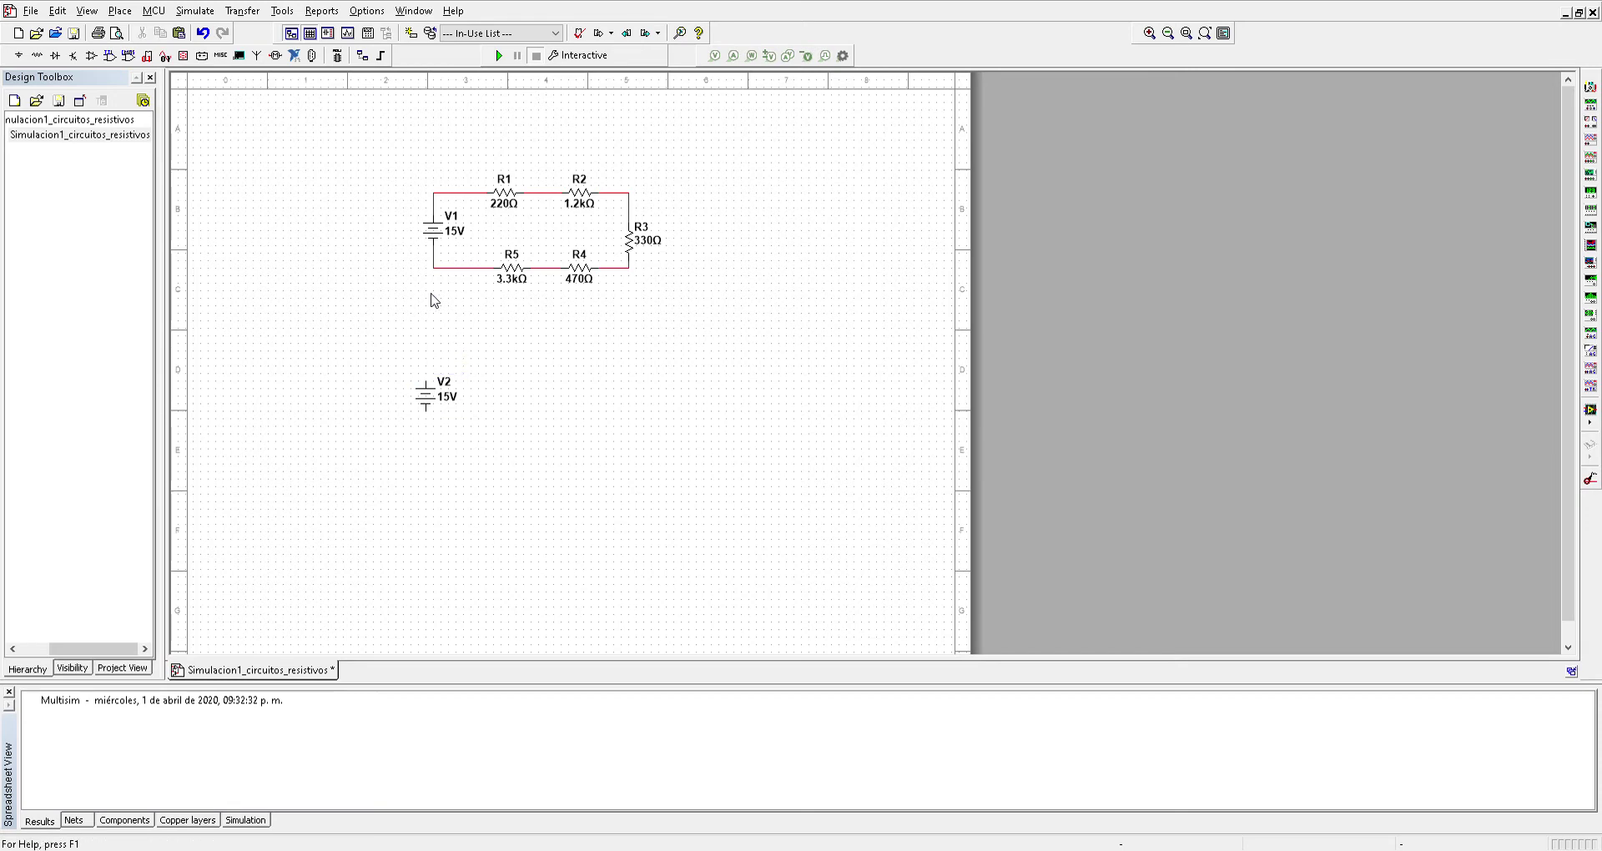
Copy the 220 Ω resistor R1 and place the duplicate horizontally, above and to the right of V2.
click(511, 202)
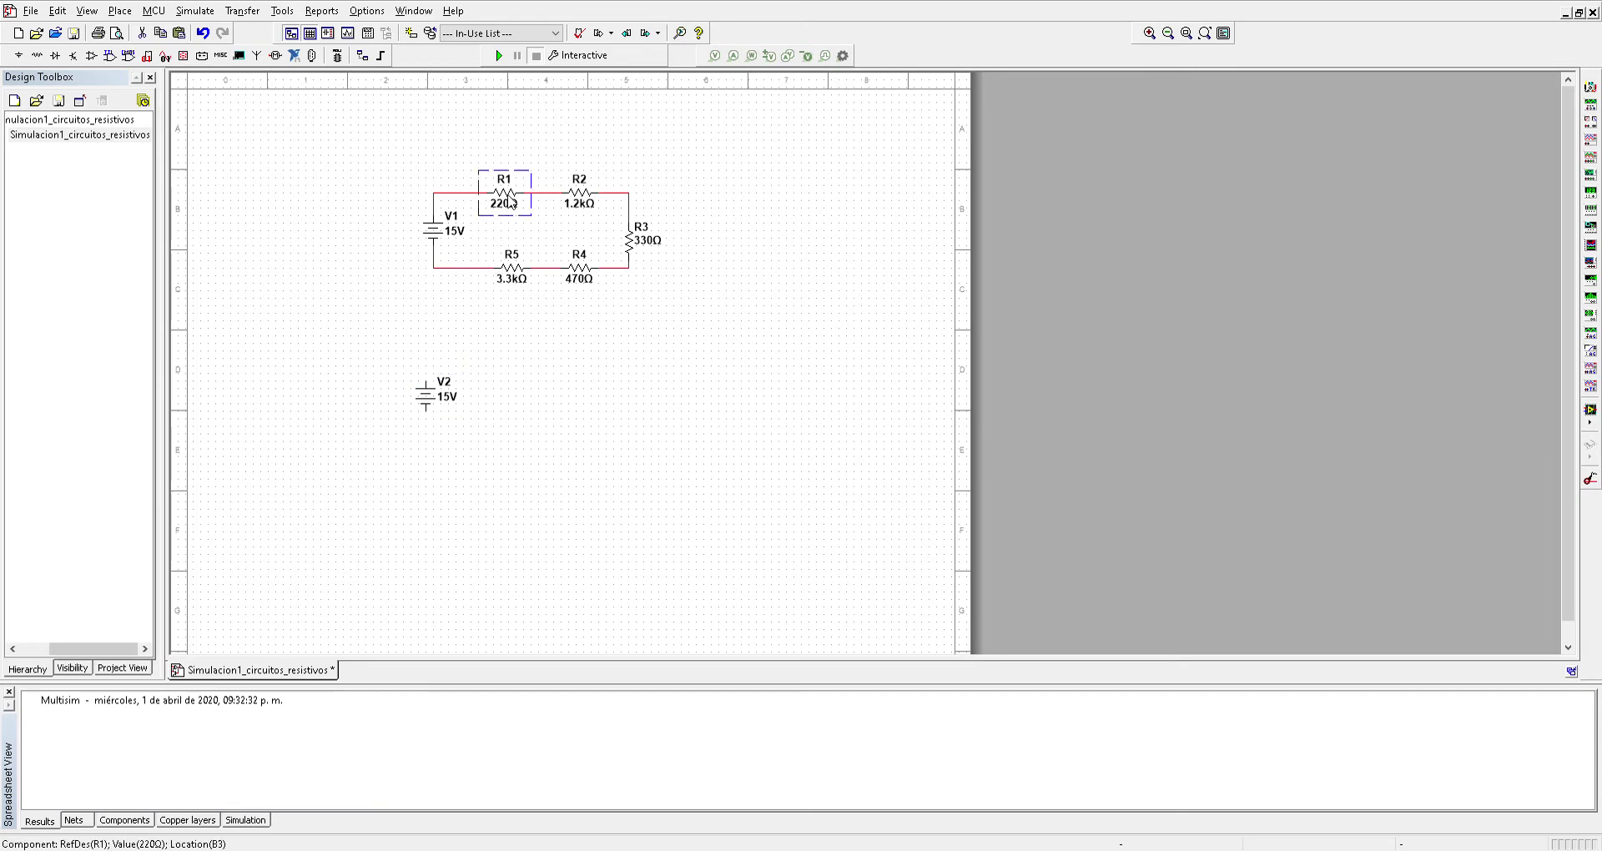
key(ctrl+c)
key(ctrl+v)
click(469, 358)
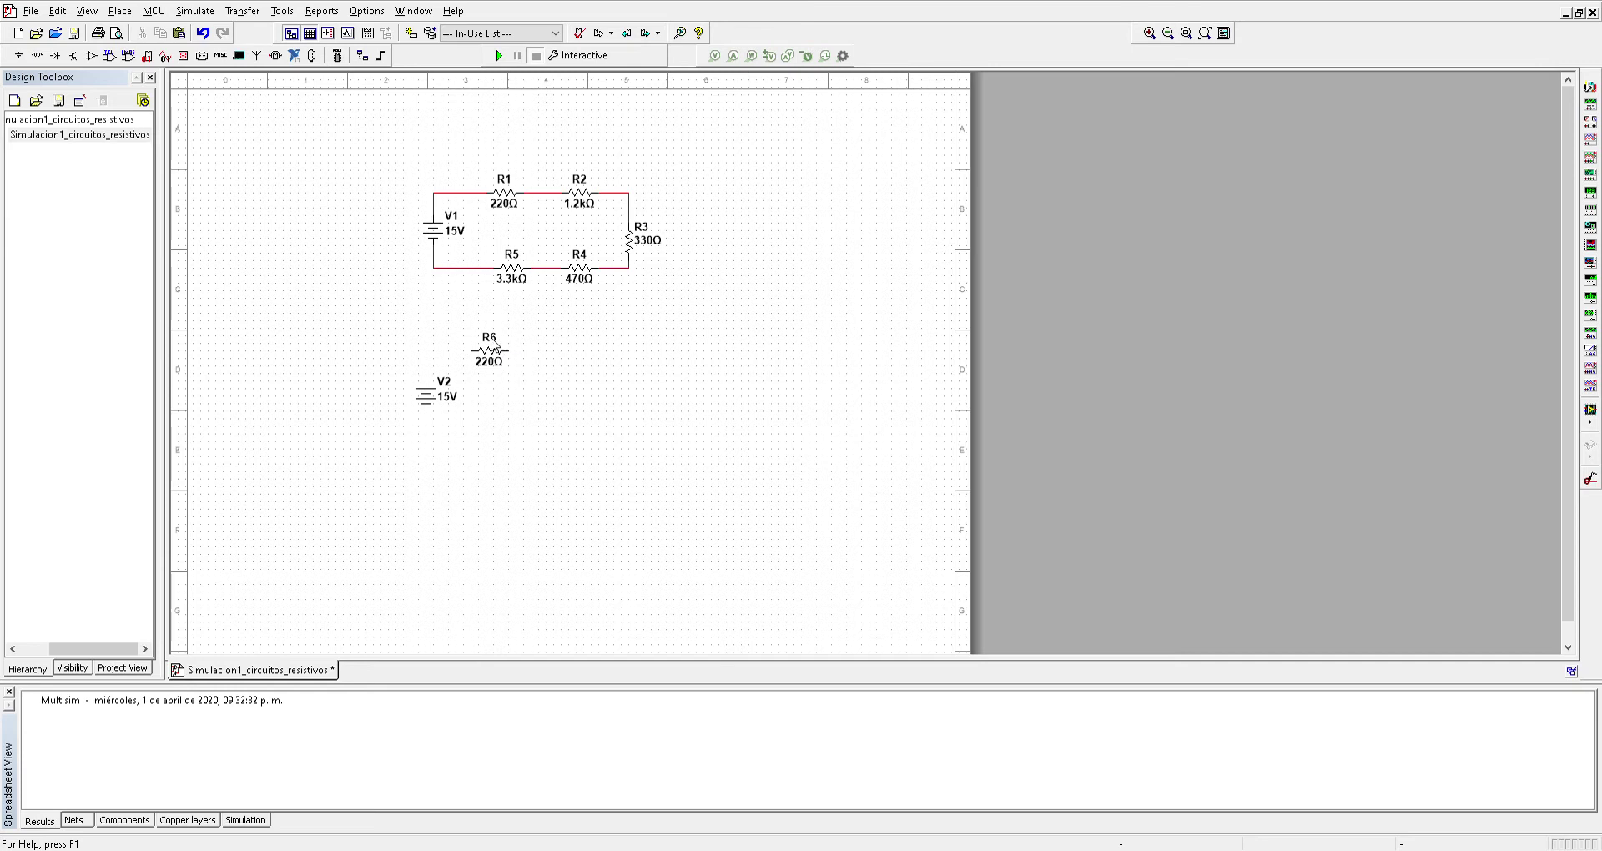
click(491, 347)
click(492, 341)
click(493, 342)
click(685, 321)
Duplicate R6 as a second 220 Ω resistor, rotate it vertical and position it right of V2.
click(498, 354)
click(498, 355)
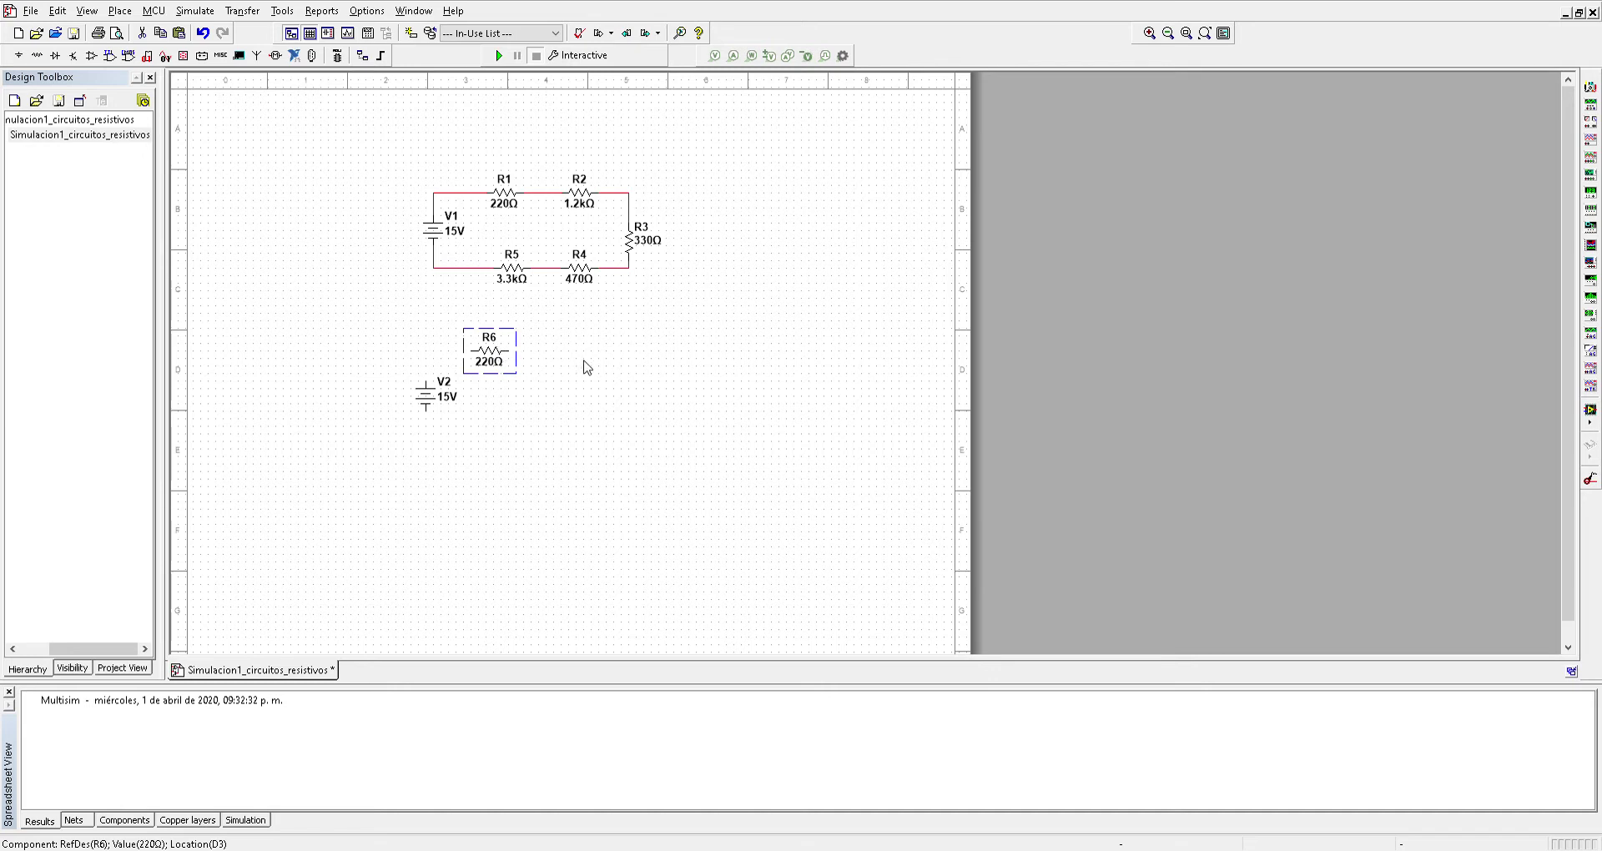
key(ctrl+v)
click(568, 370)
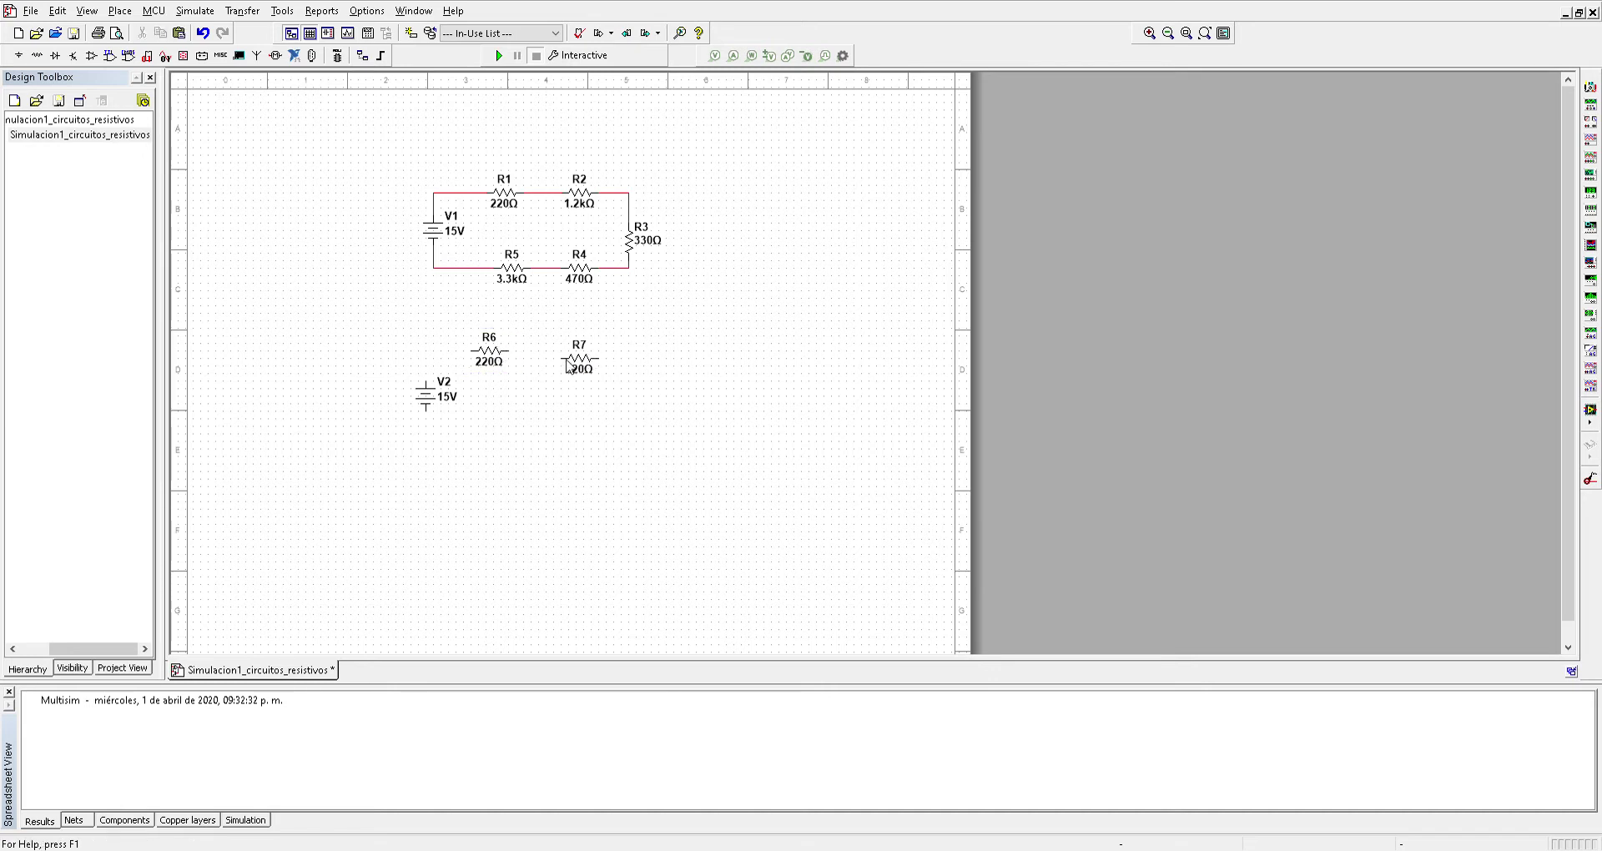
click(584, 365)
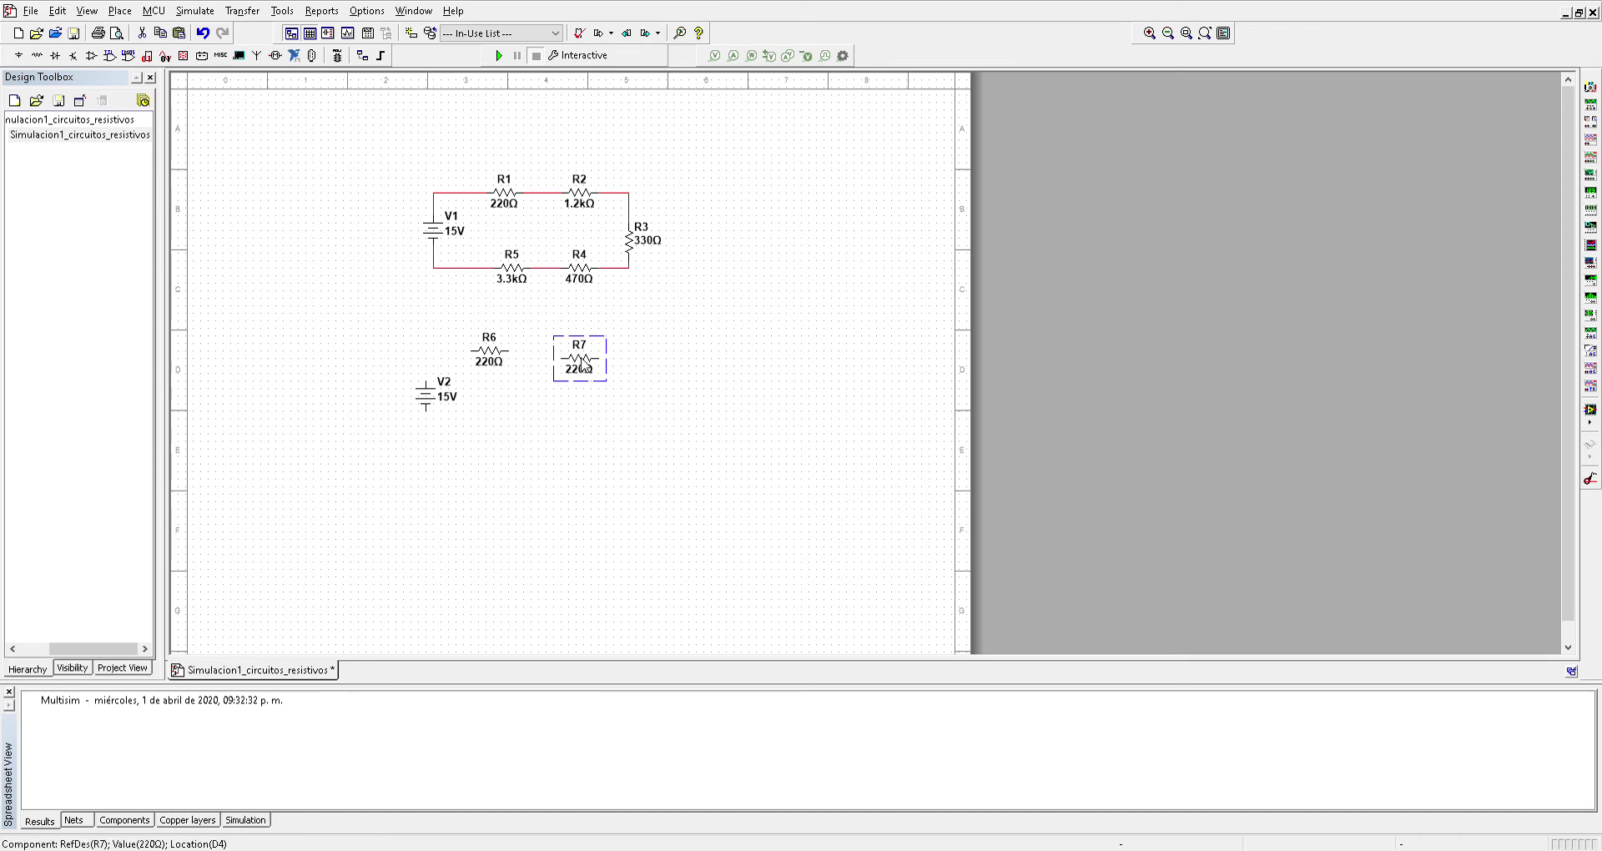
key(ctrl+r)
drag(582, 365, 559, 402)
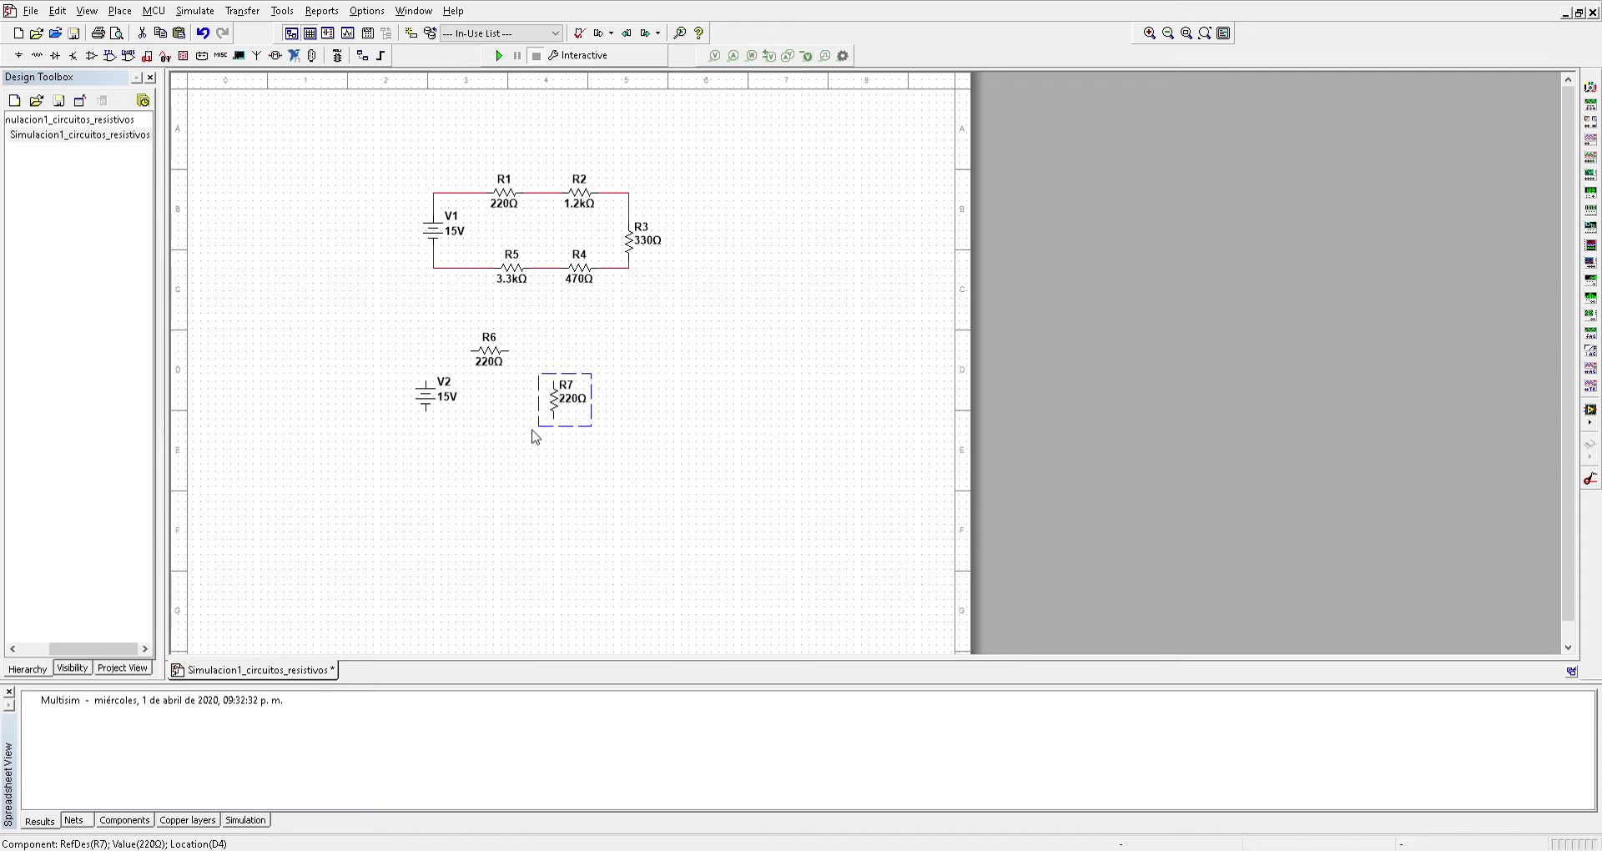
Paste two more vertical 220 Ω resistors in a row to the right of R7.
key(ctrl+v)
click(621, 425)
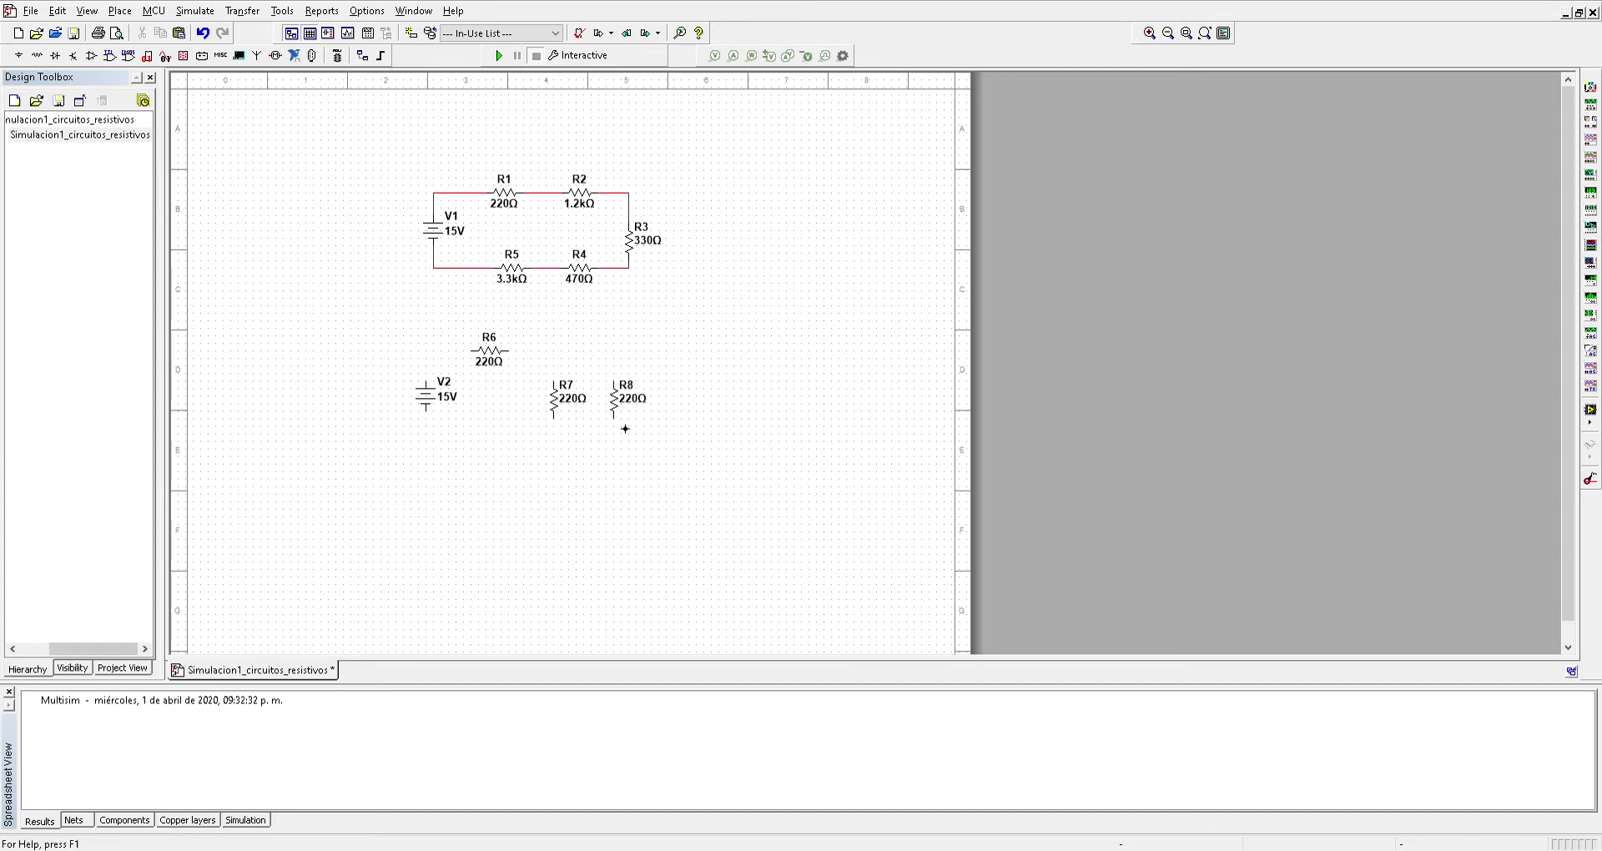
key(ctrl+v)
click(684, 423)
Paste another 220 Ω resistor below R6 and rotate it to horizontal.
key(ctrl+v)
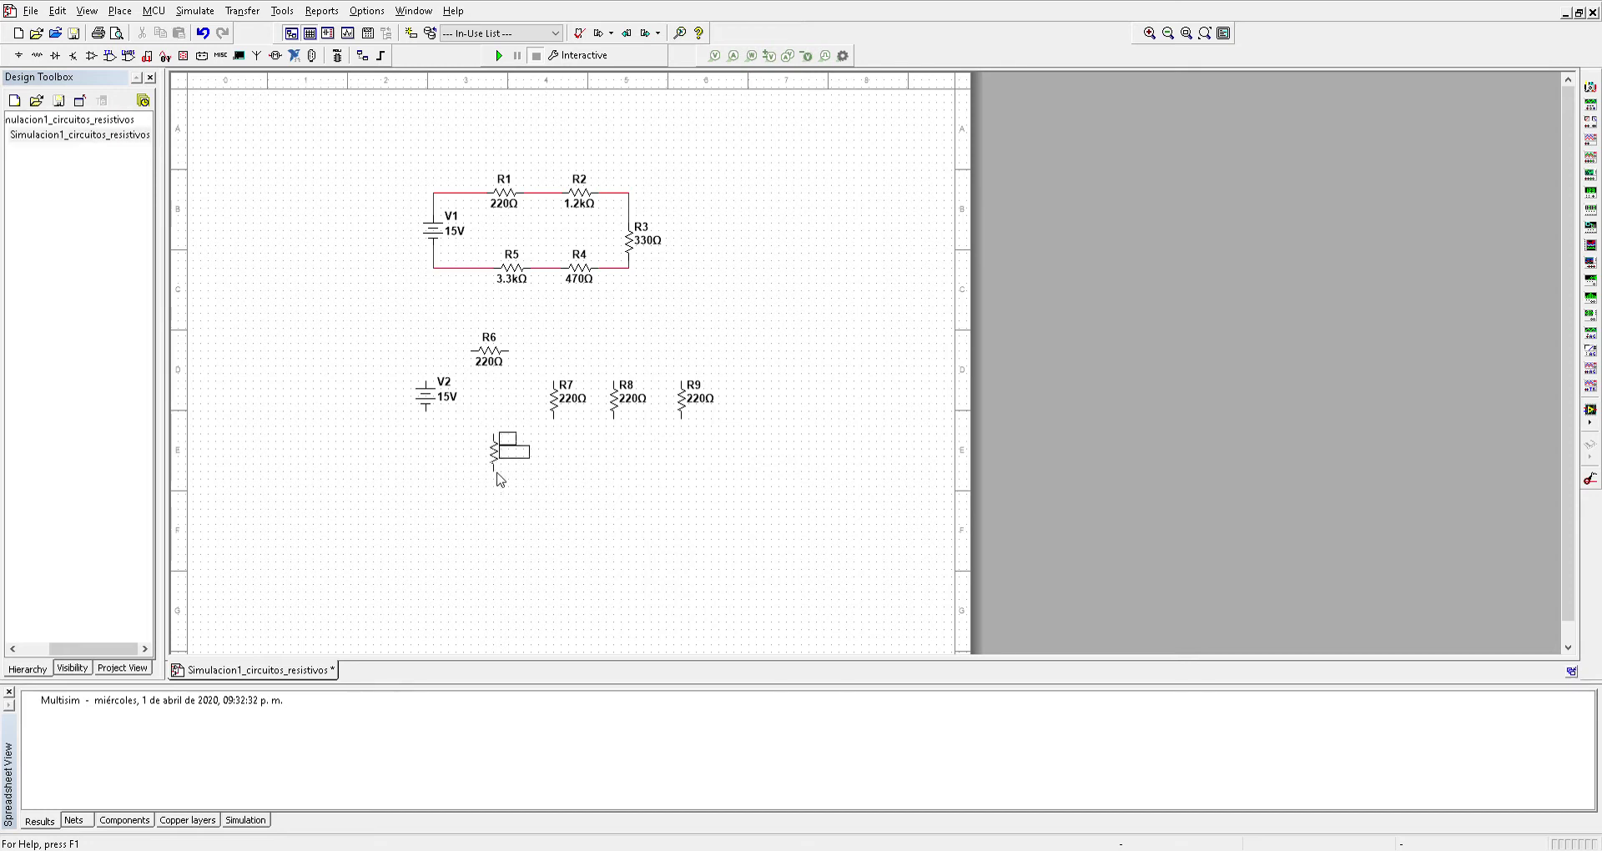
click(495, 477)
click(489, 458)
key(ctrl+r)
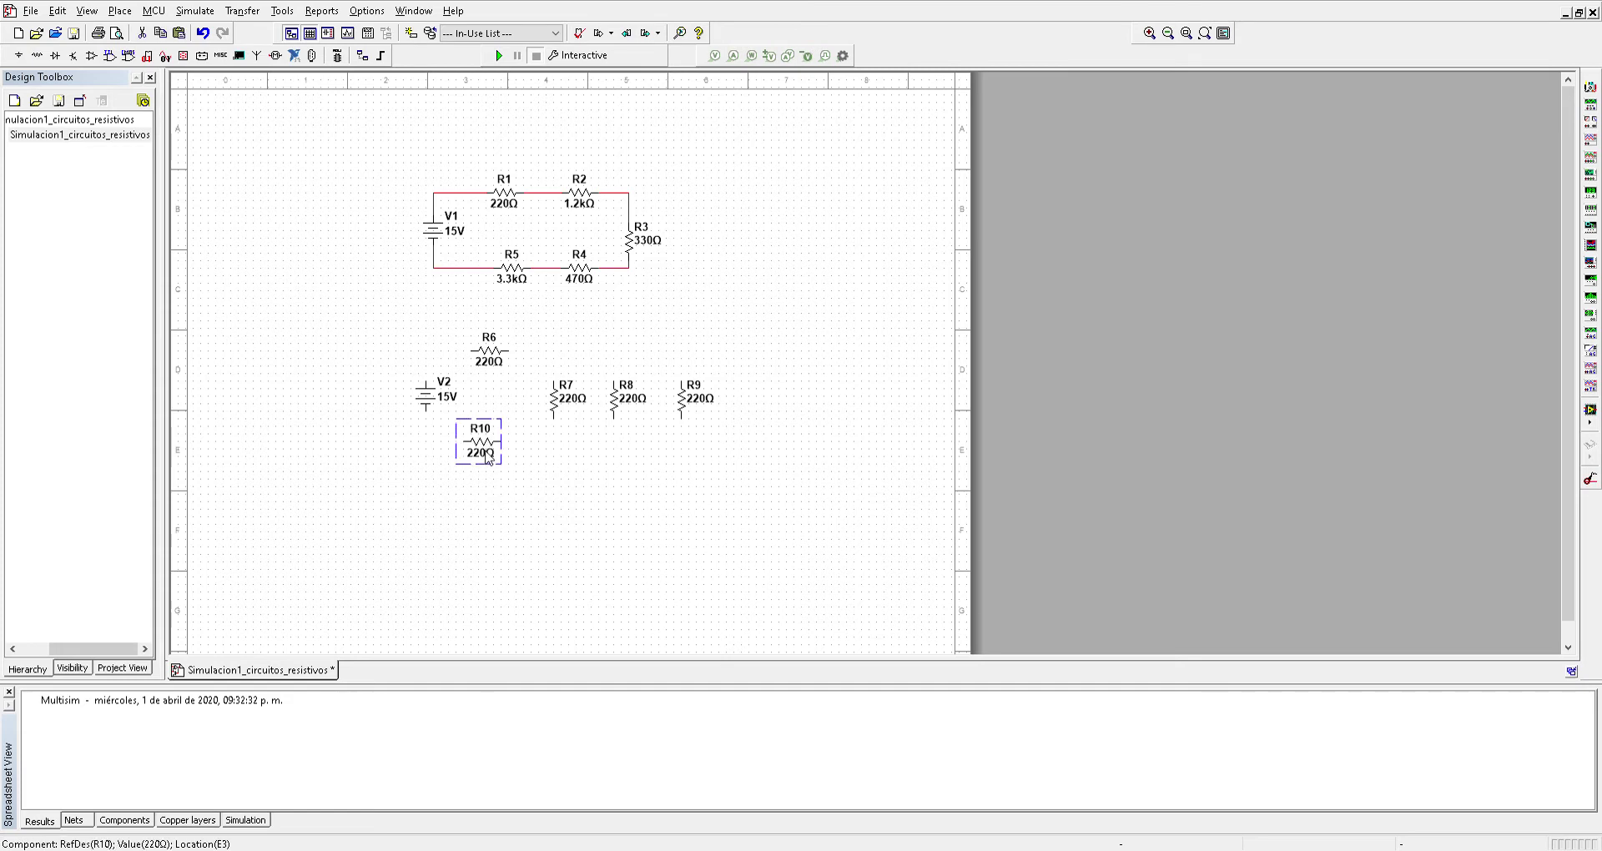
click(527, 448)
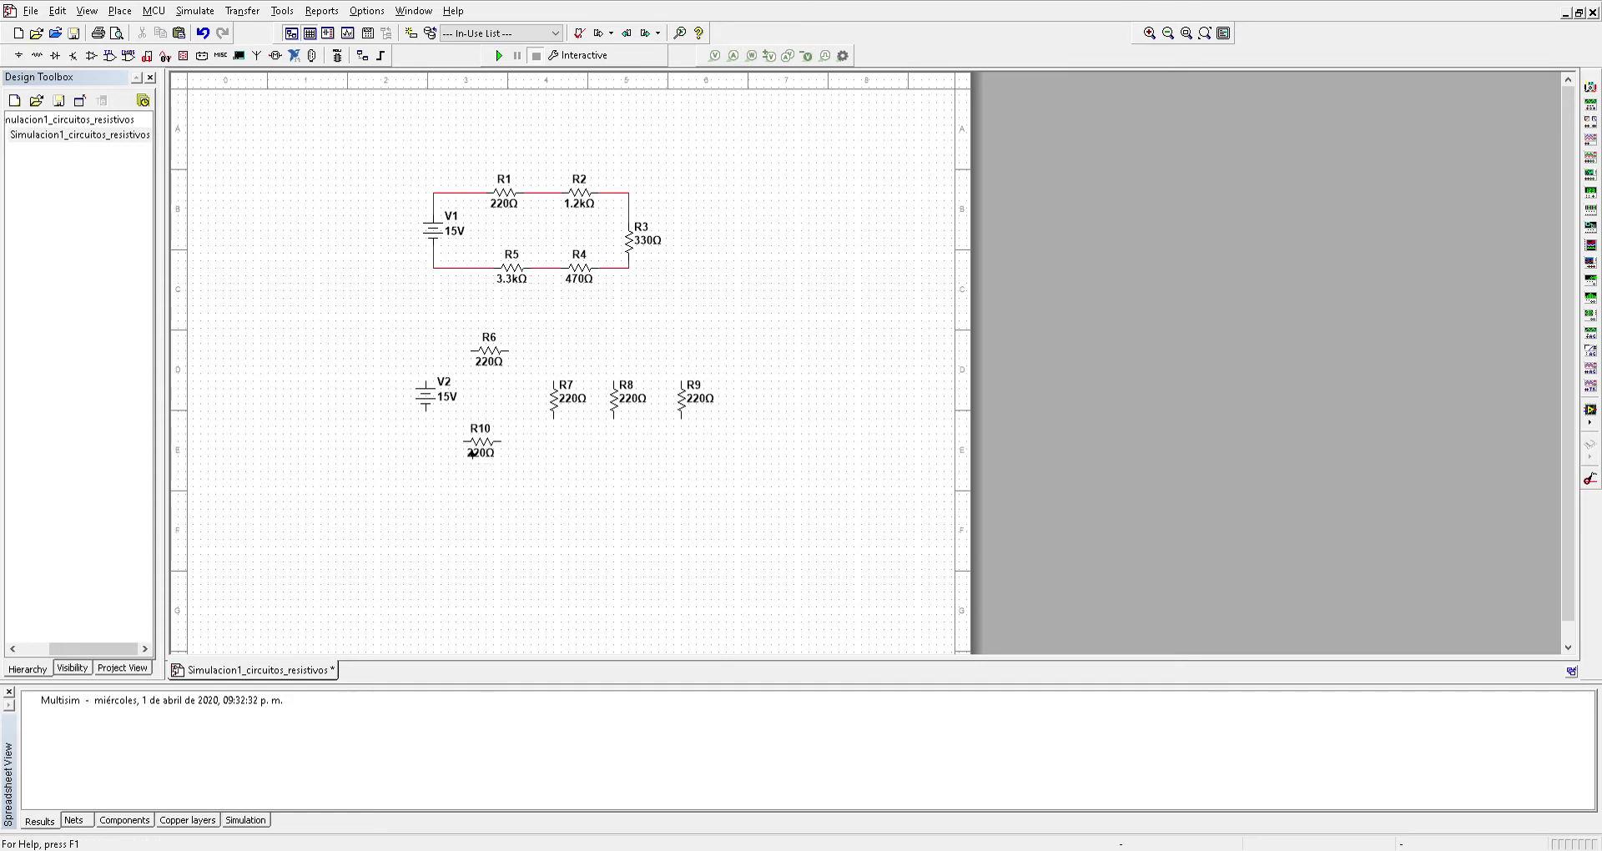
Wire V2's lower terminal to the left end of R10 and its upper terminal to the left end of R6.
click(464, 441)
click(425, 412)
click(426, 384)
click(472, 351)
Wire the right end of R6 to the top of R8 and join the upper ends of R7, R8 and R9.
click(627, 385)
click(553, 379)
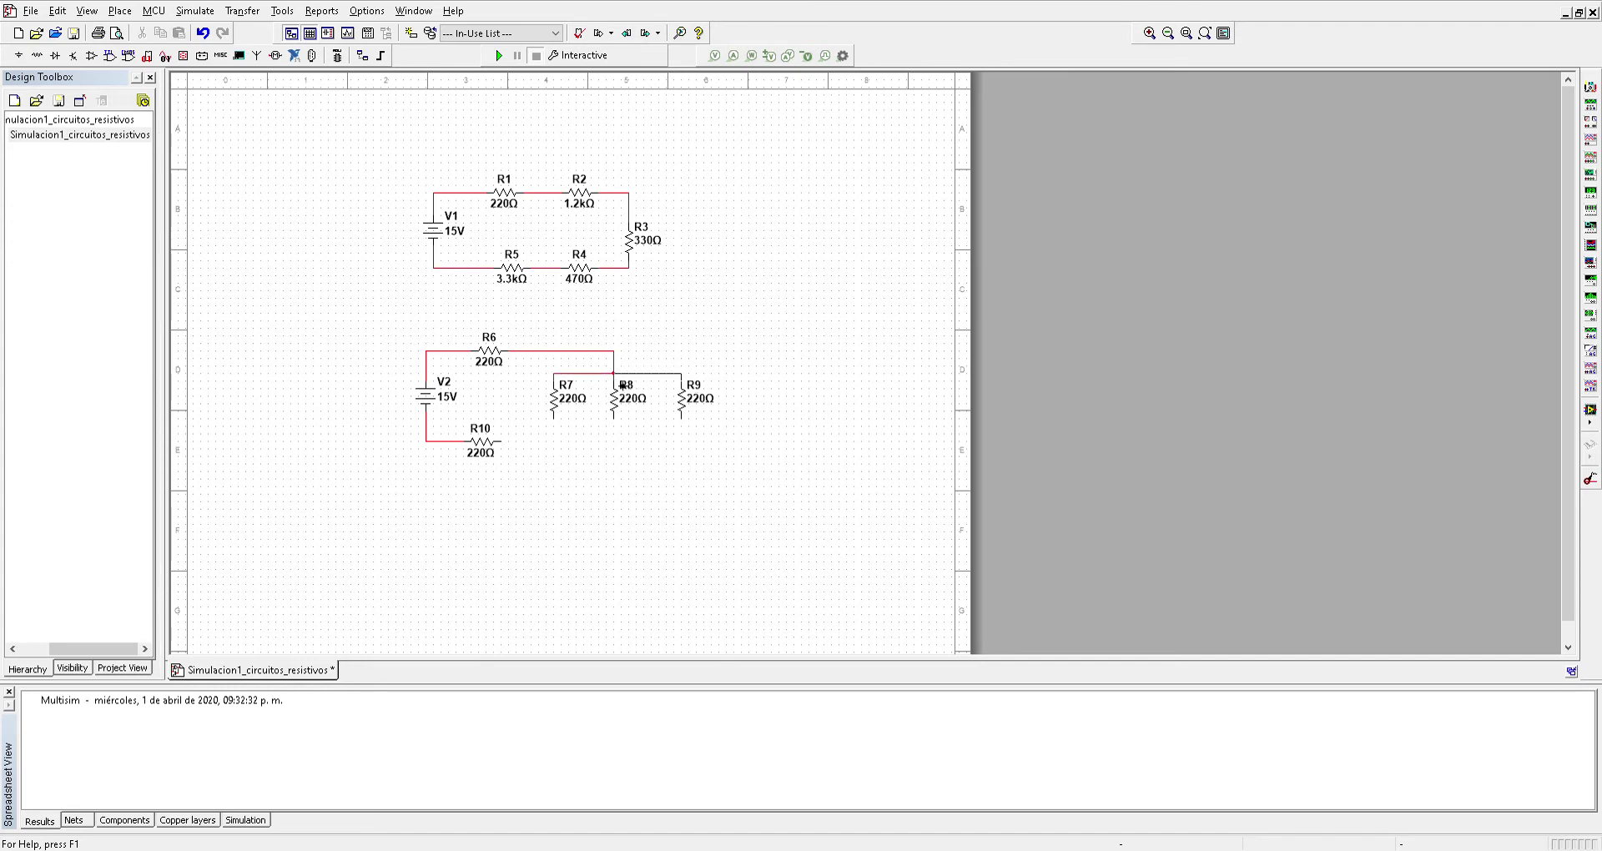
click(624, 383)
Wire the lower ends of R7, R8 and R9 together.
click(566, 433)
click(624, 428)
click(682, 419)
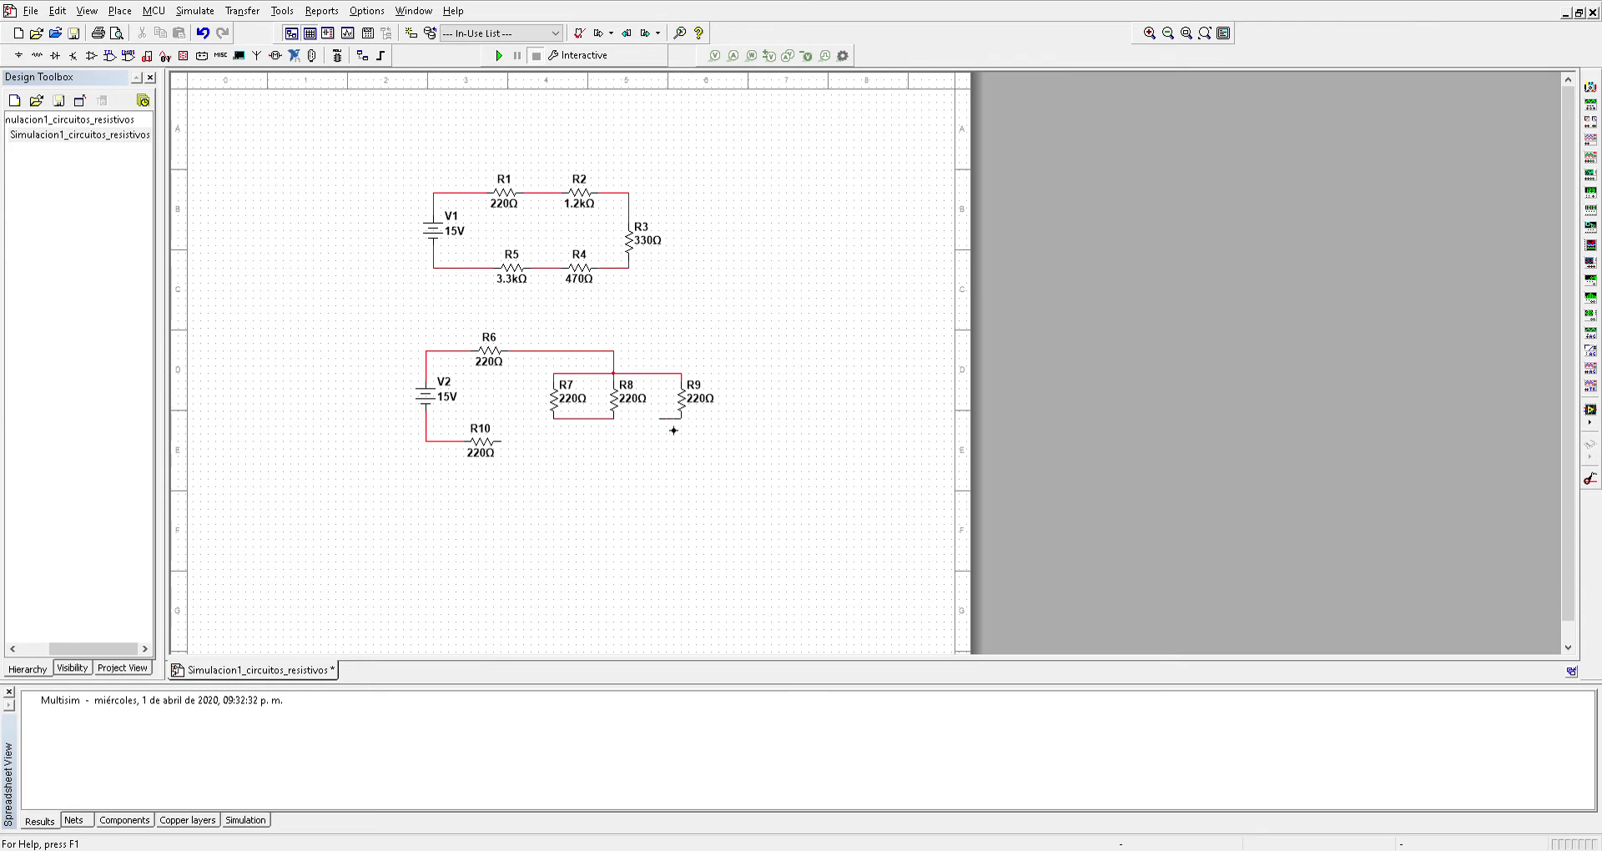
click(618, 430)
Shift the wire joining the lower ends of R7, R8 and R9 slightly down and straighten its segments.
click(598, 418)
click(585, 418)
drag(584, 420, 589, 431)
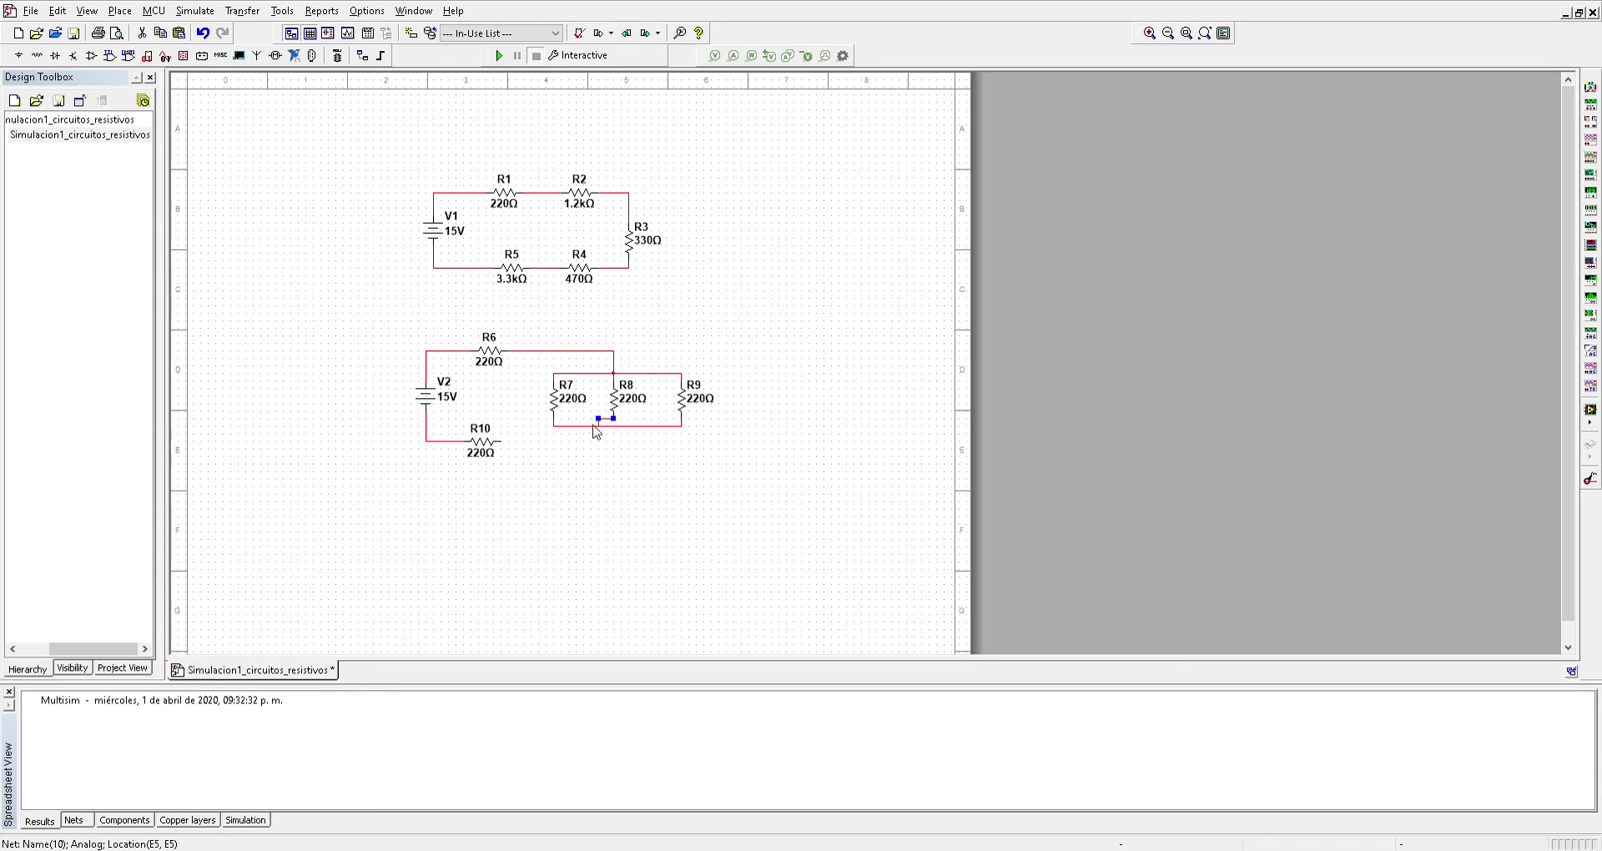
click(597, 427)
click(607, 418)
key(ctrl+x)
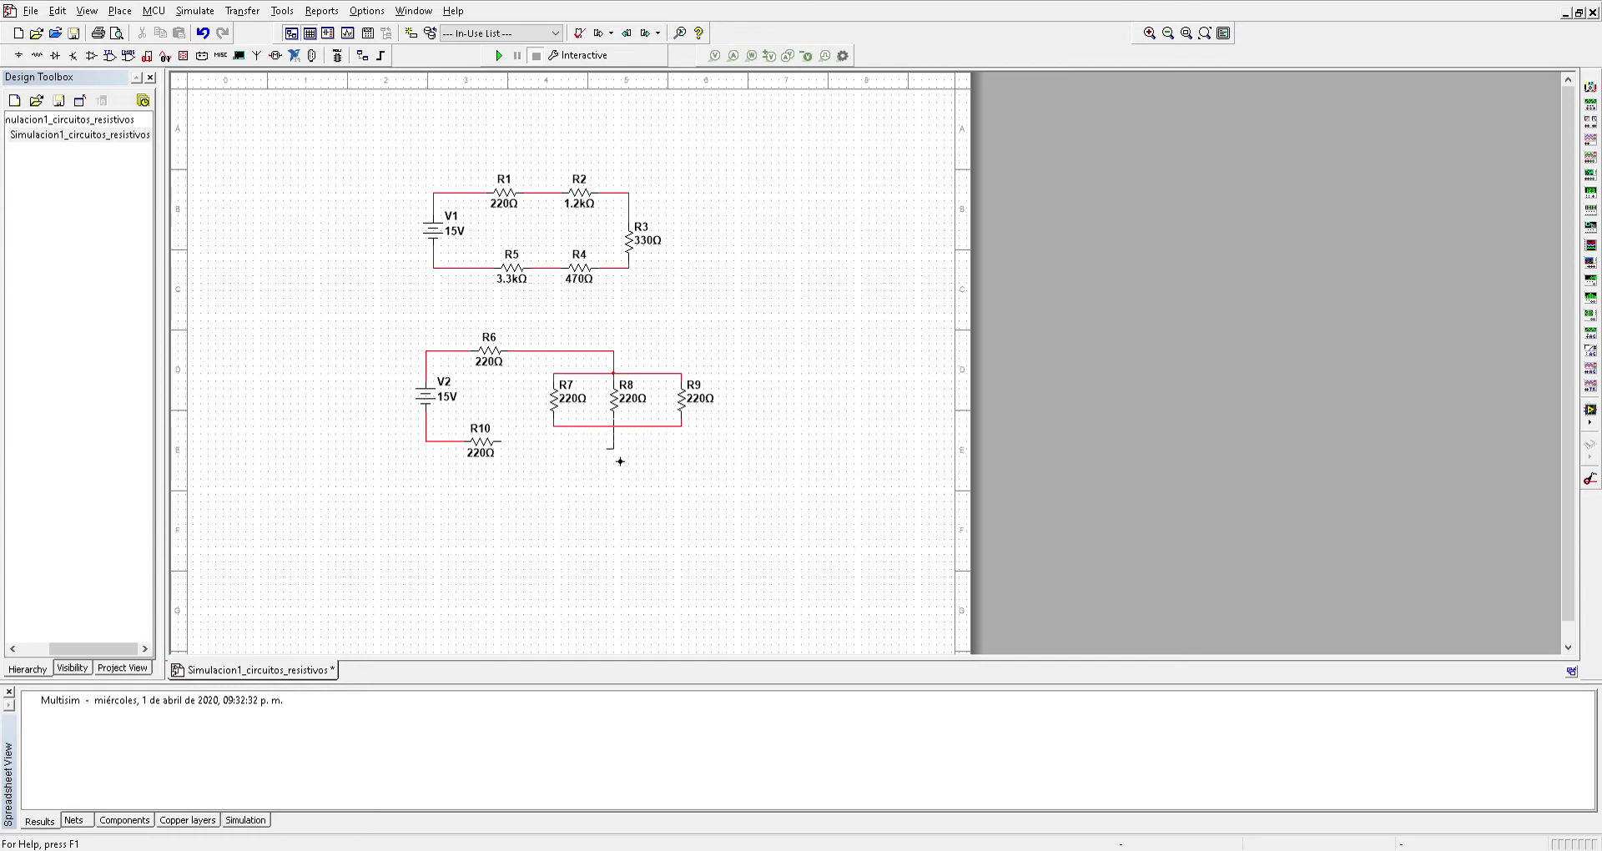
Wire the right end of R10 to the lower junction of R7, R8 and R9.
key(Escape)
click(513, 455)
click(626, 434)
click(523, 440)
key(ctrl+x)
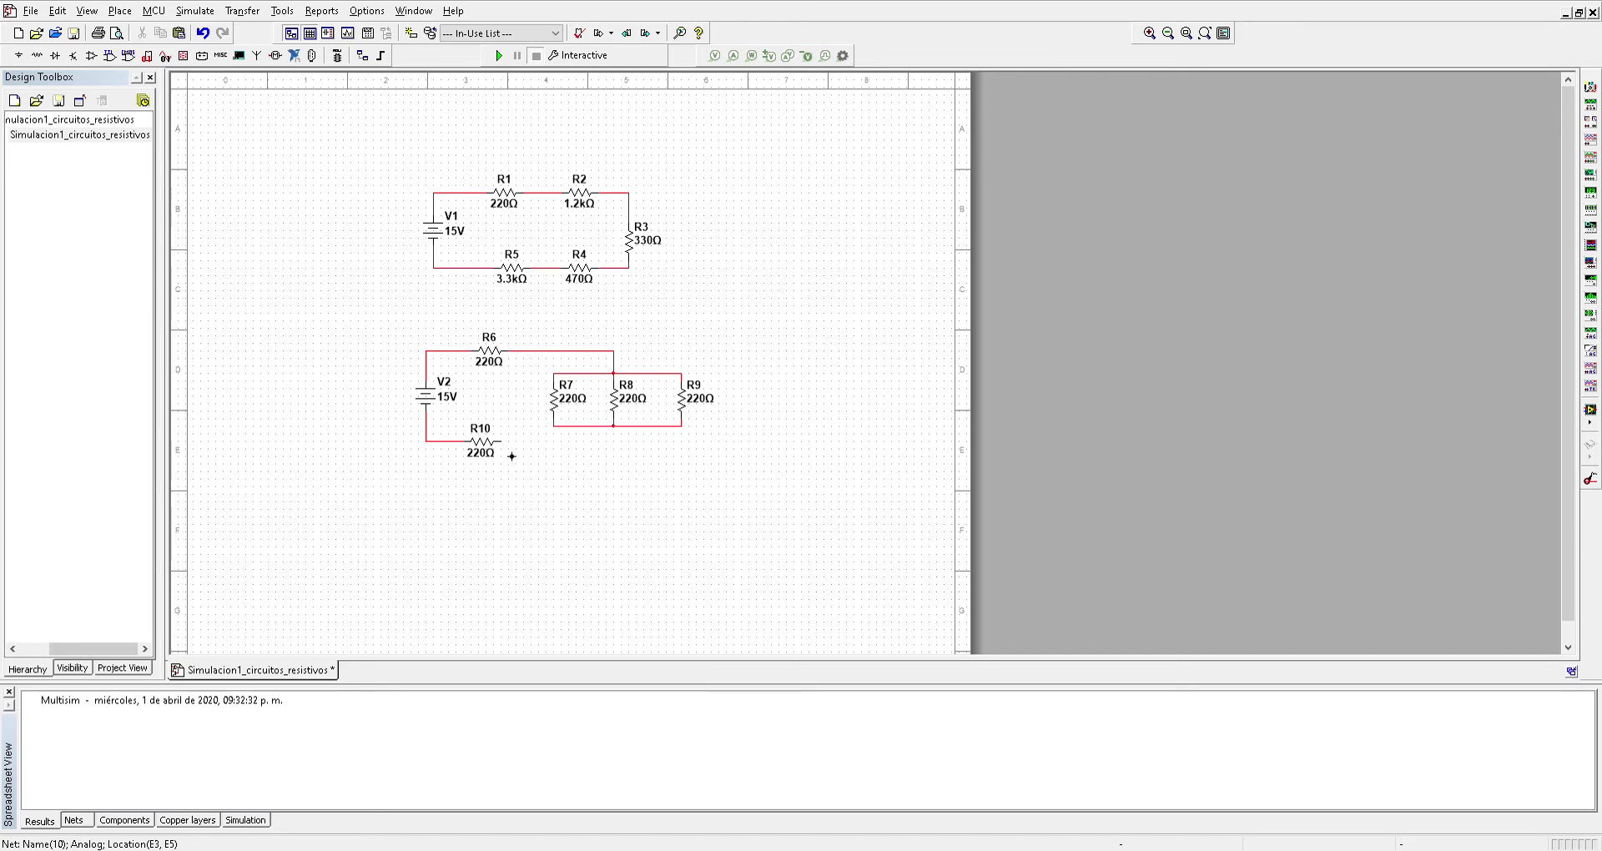
click(615, 442)
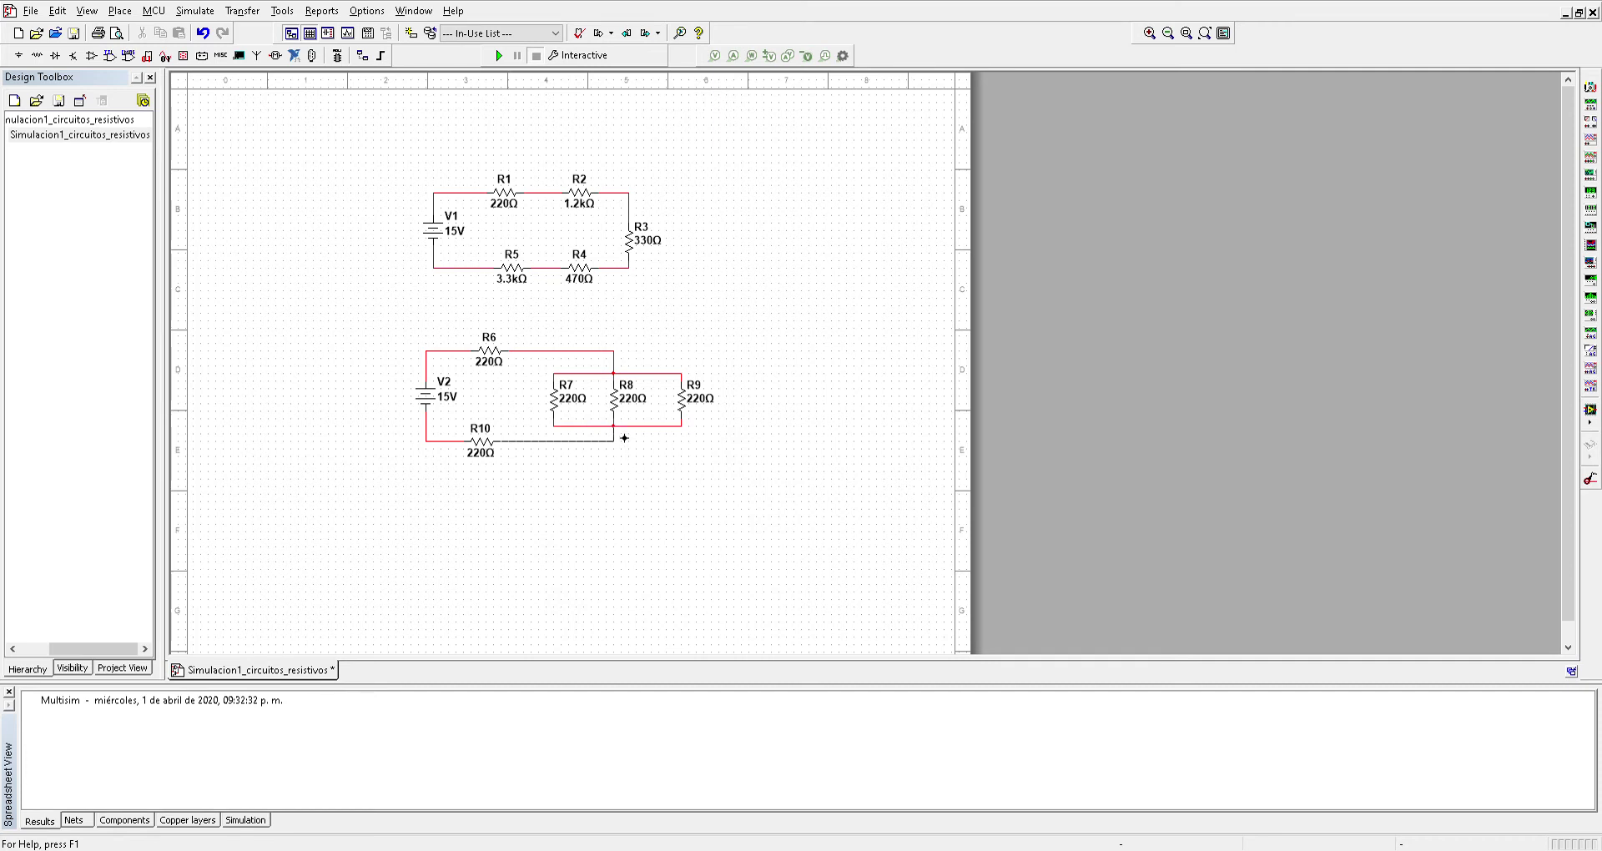
click(623, 438)
Select both circuits and move them together to the left part of the sheet and one grid step down.
drag(346, 159, 761, 545)
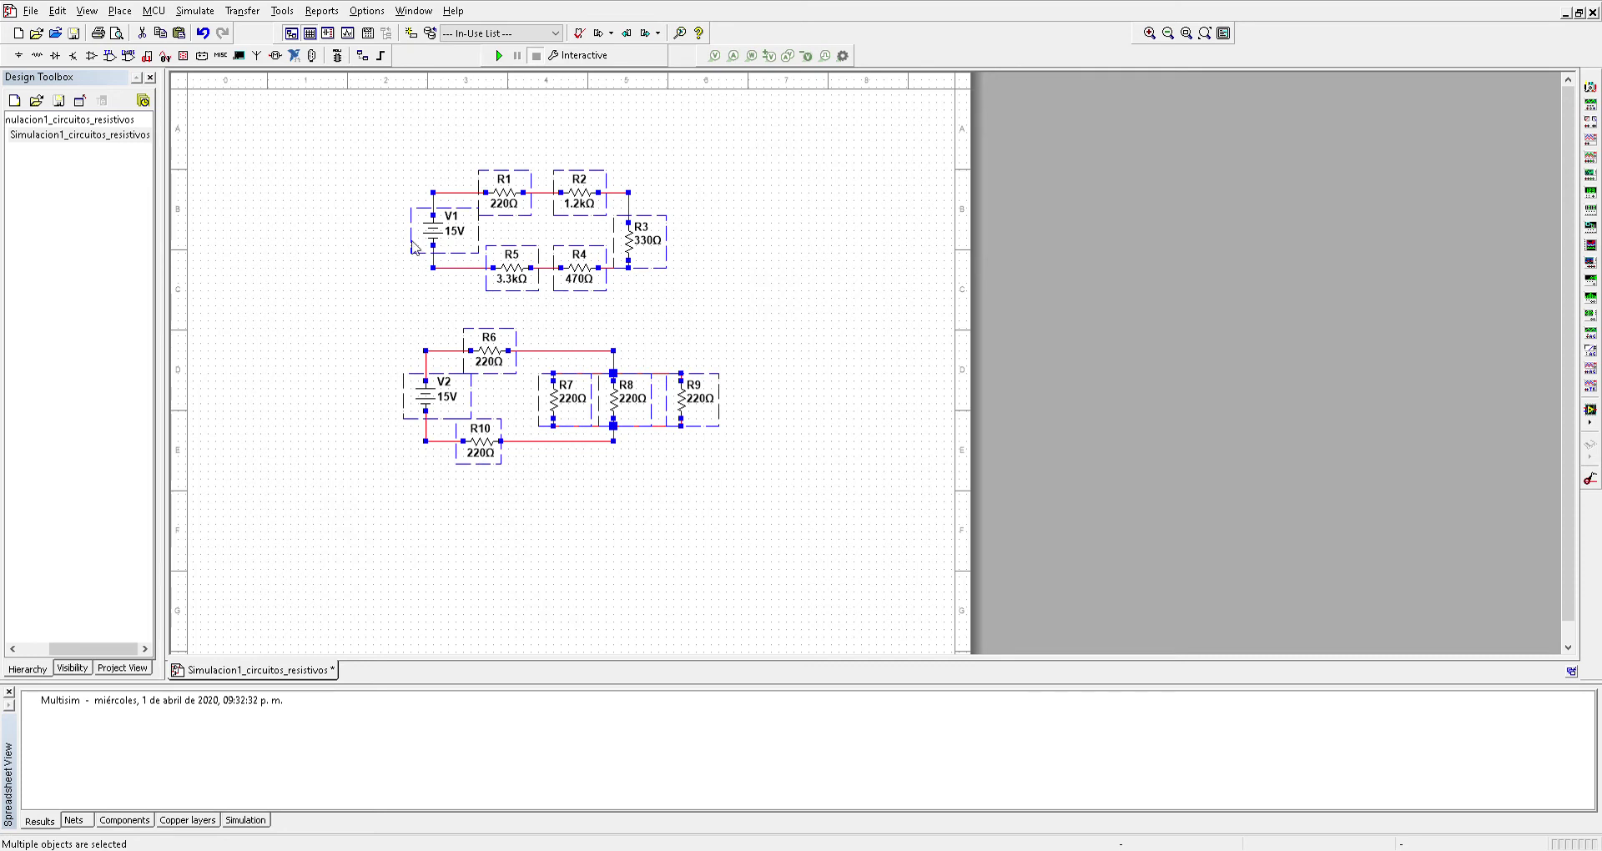
click(334, 186)
drag(324, 153, 811, 550)
key(Left)
key(Left)
key(Left)
key(Left)
key(Left)
key(Left)
key(Left)
key(Left)
key(Left)
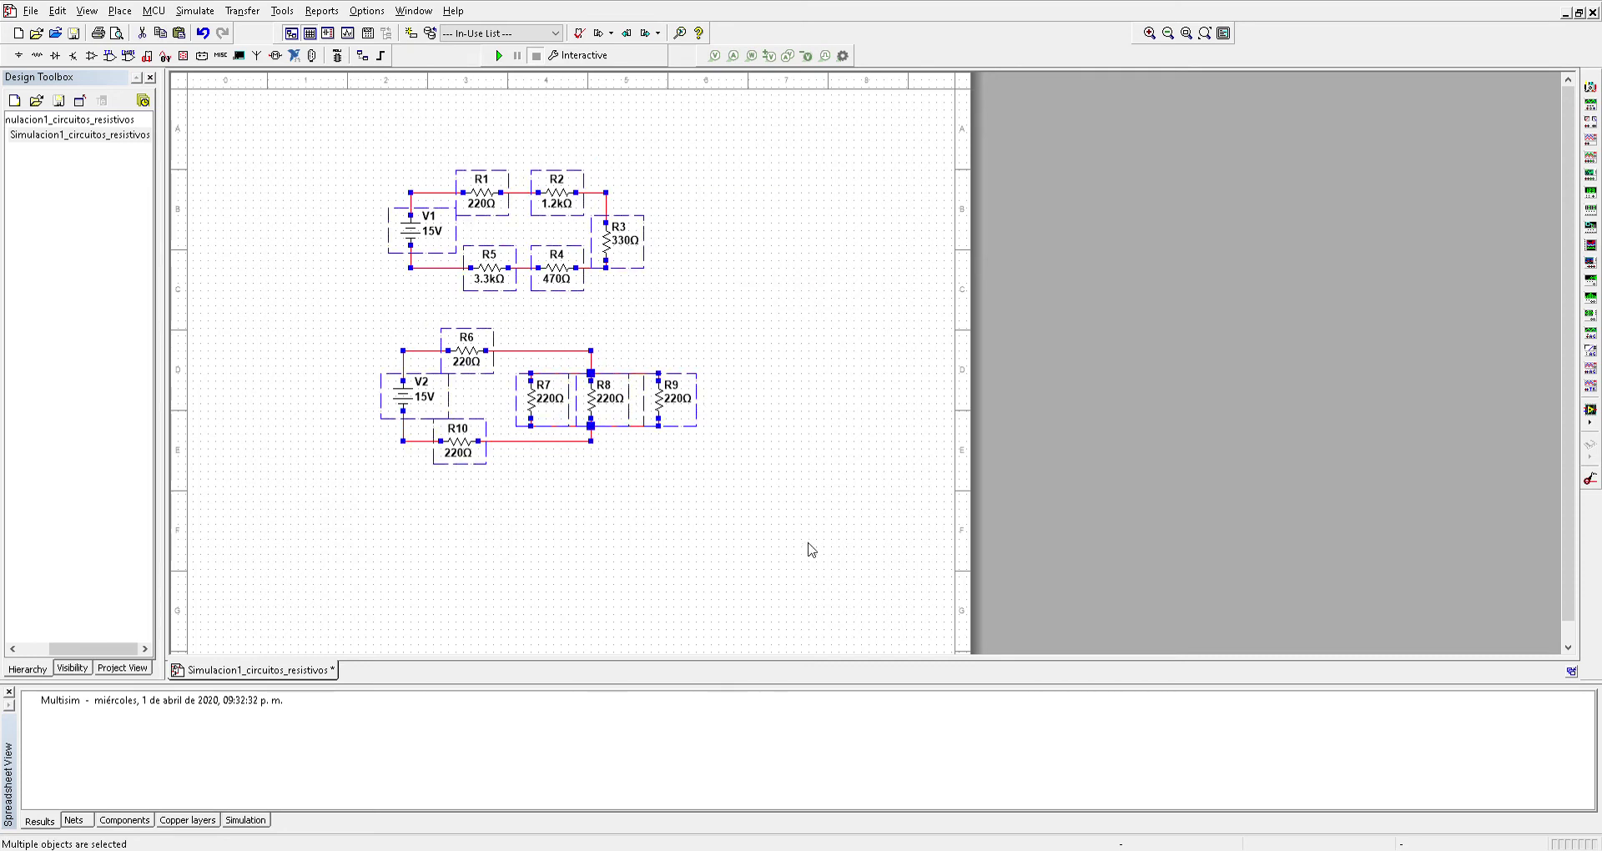
key(Left)
key(Left)
key(Left)
key(Left)
key(Left)
key(Down)
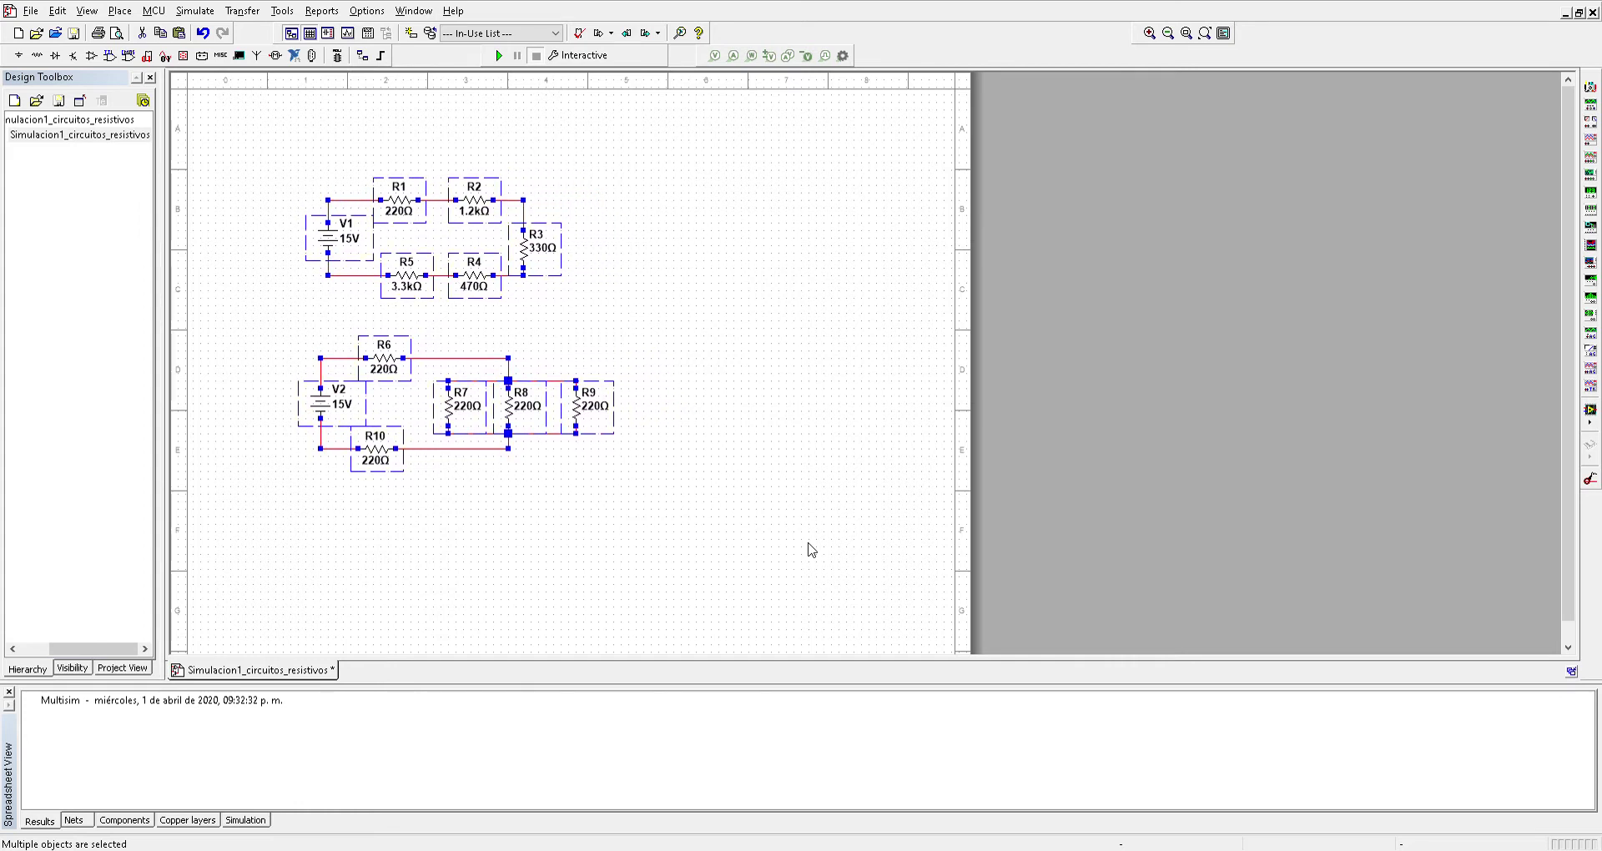
key(Left)
key(Left)
key(Left)
key(Left)
key(Left)
key(Left)
key(Left)
key(Left)
key(Left)
key(Left)
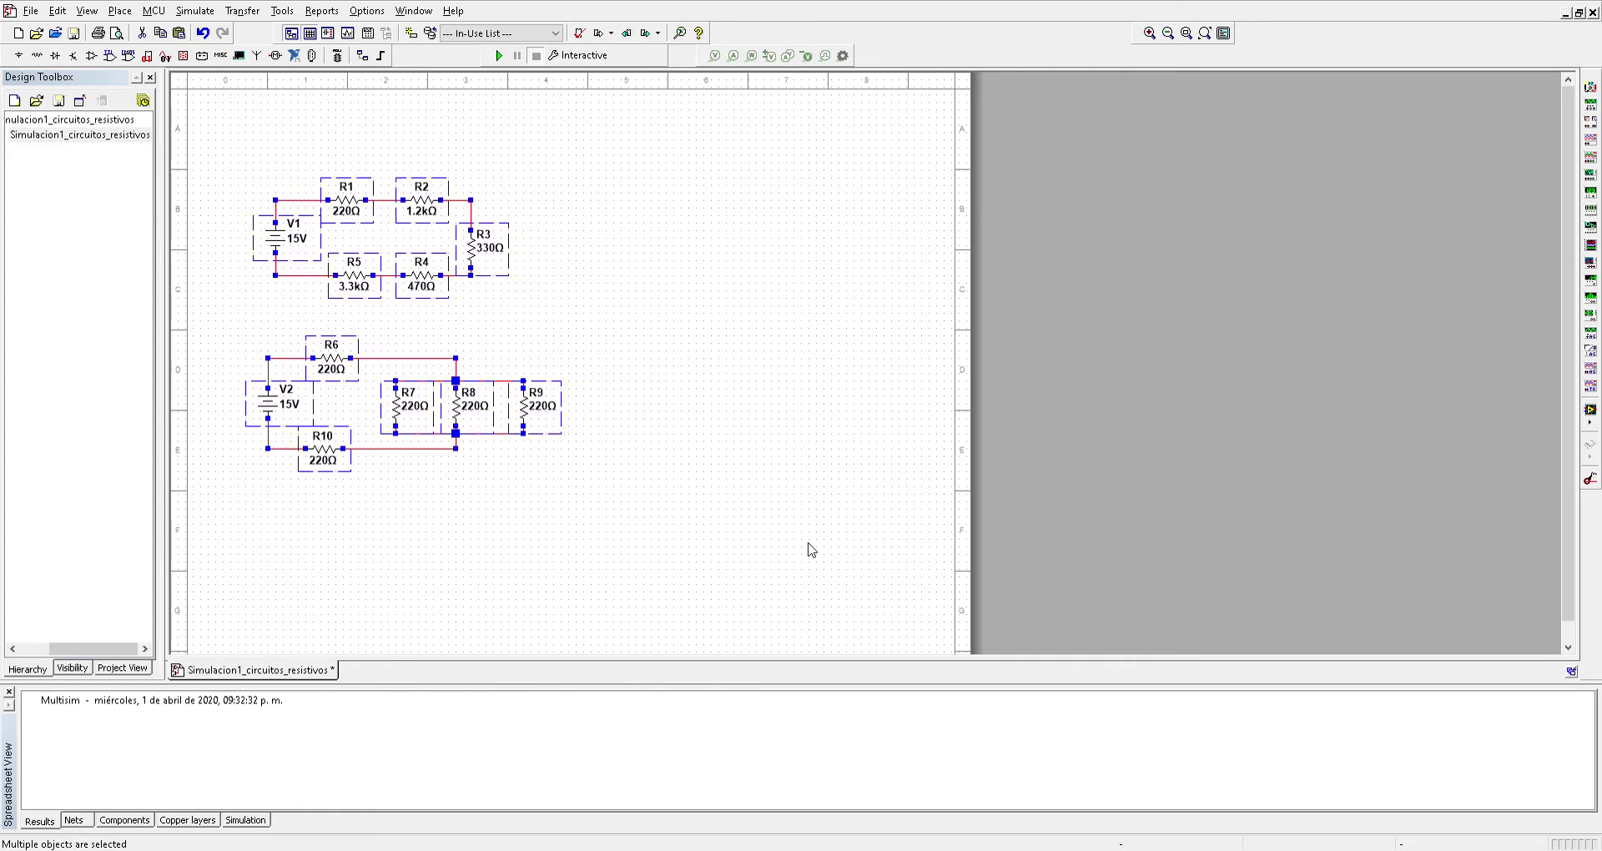
click(753, 500)
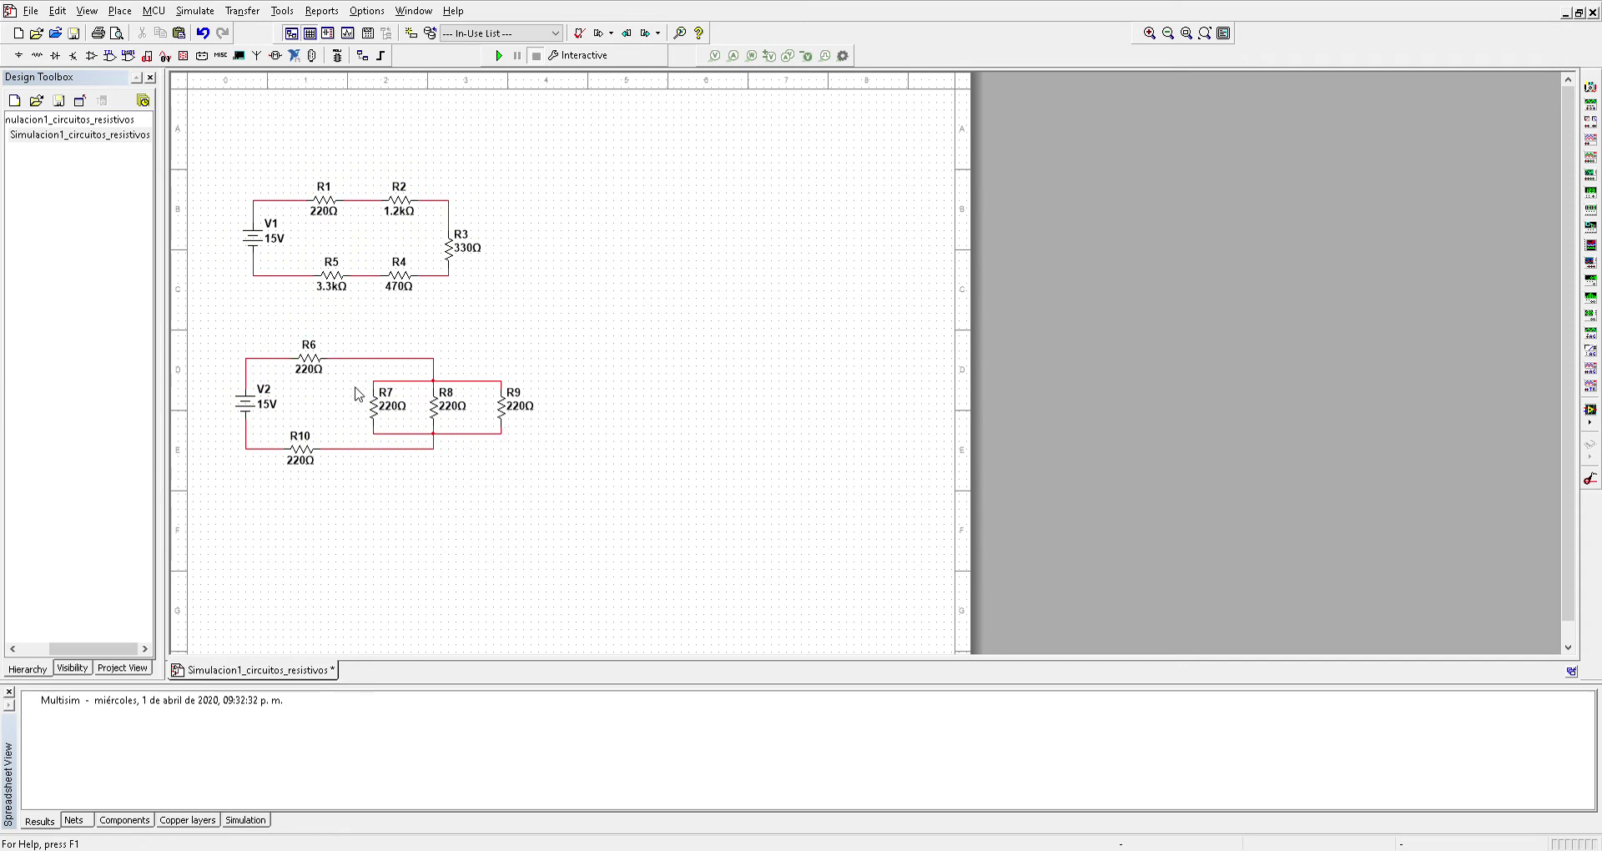
Paste a copy of parallel resistors R7, R8 and R9 to the right of the series circuit and wire the first two copies' lower ends together.
drag(355, 385, 543, 421)
click(715, 308)
key(ctrl+v)
click(783, 292)
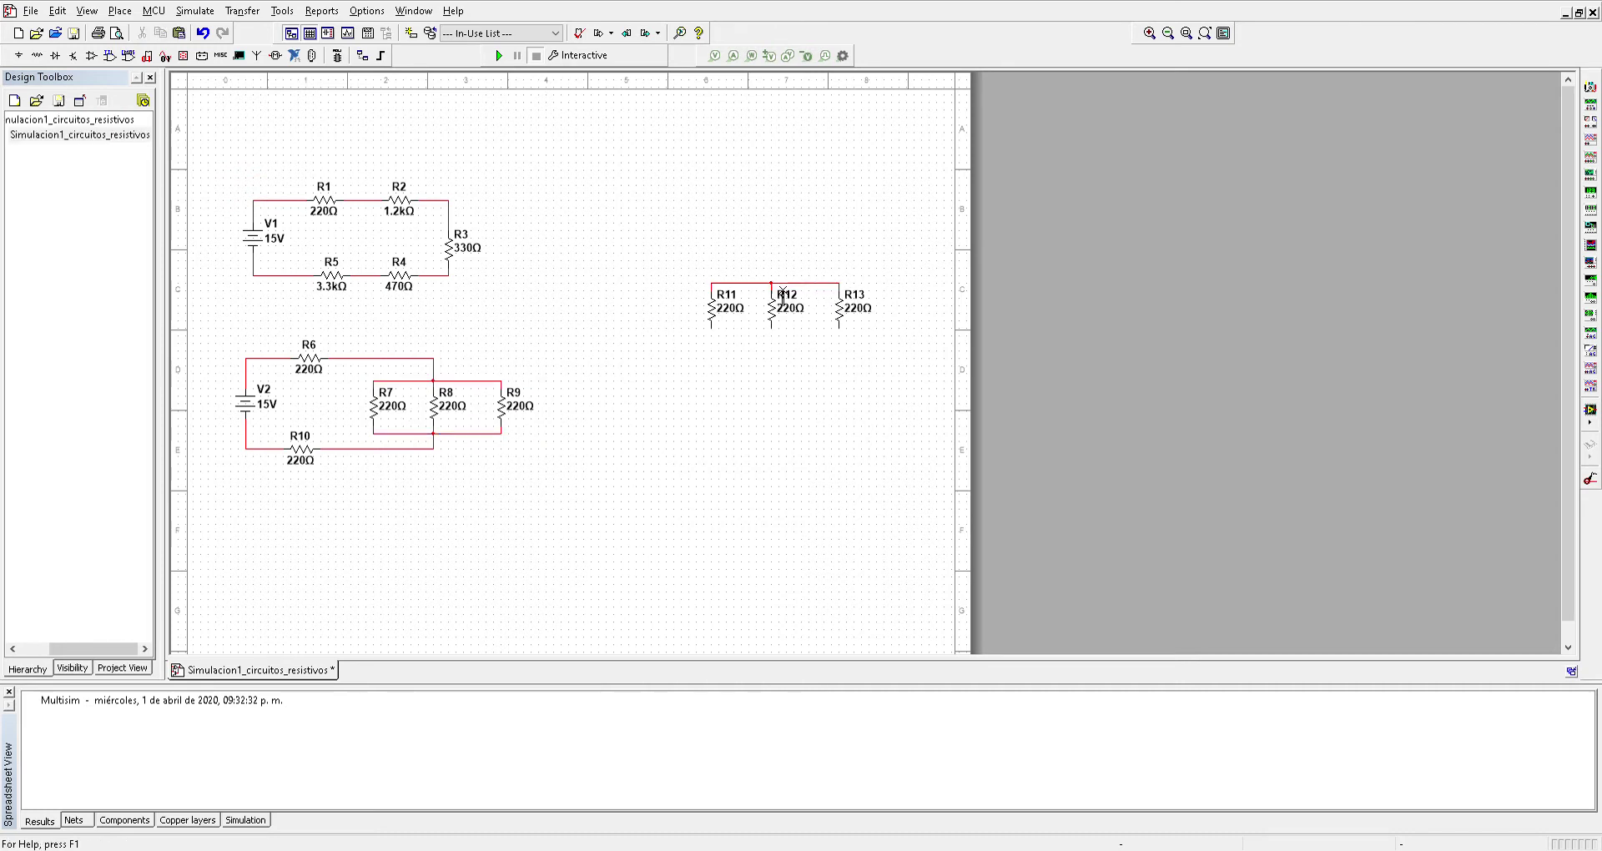
click(711, 329)
click(783, 337)
click(840, 330)
click(894, 416)
click(918, 493)
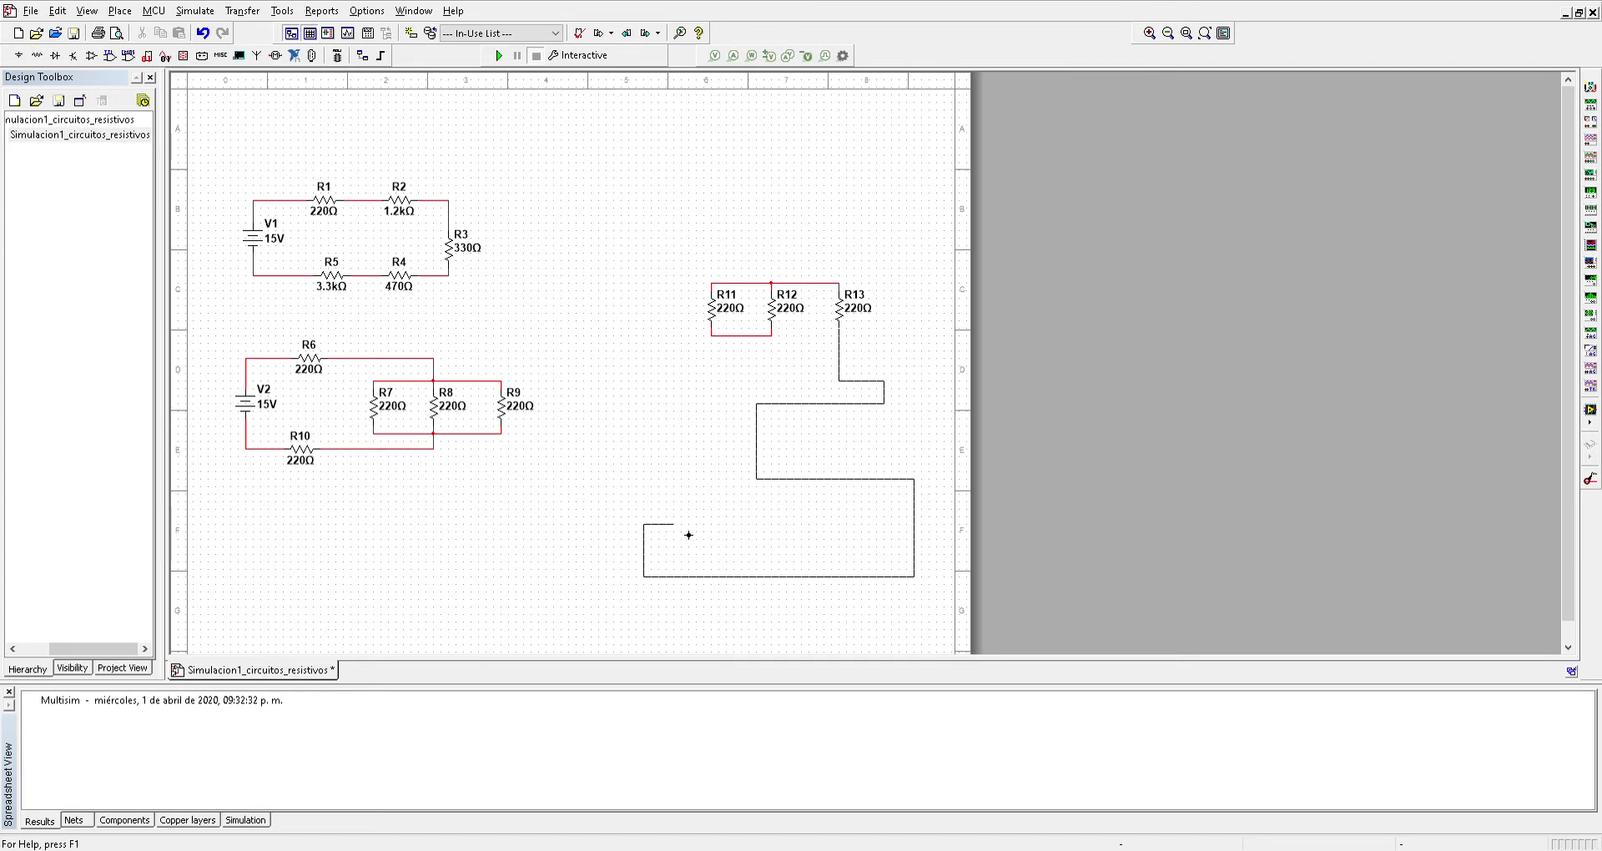
key(Escape)
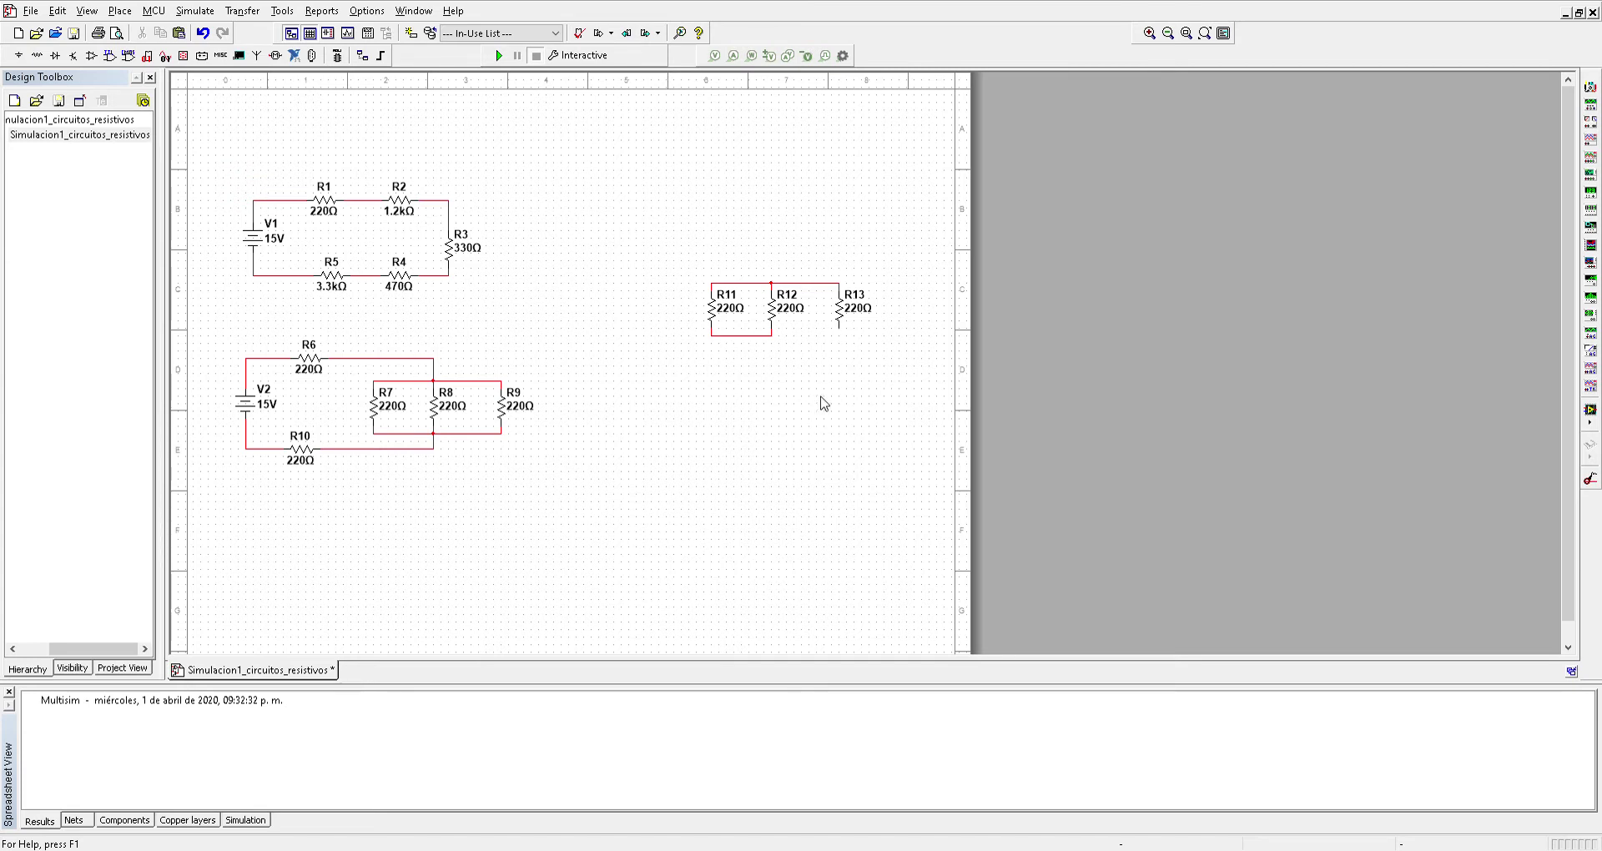
Wire the lower end of R13 to the lower end of R12.
click(844, 342)
click(780, 349)
Duplicate the 15 V source V2 and place the copy to the left of R11.
click(252, 417)
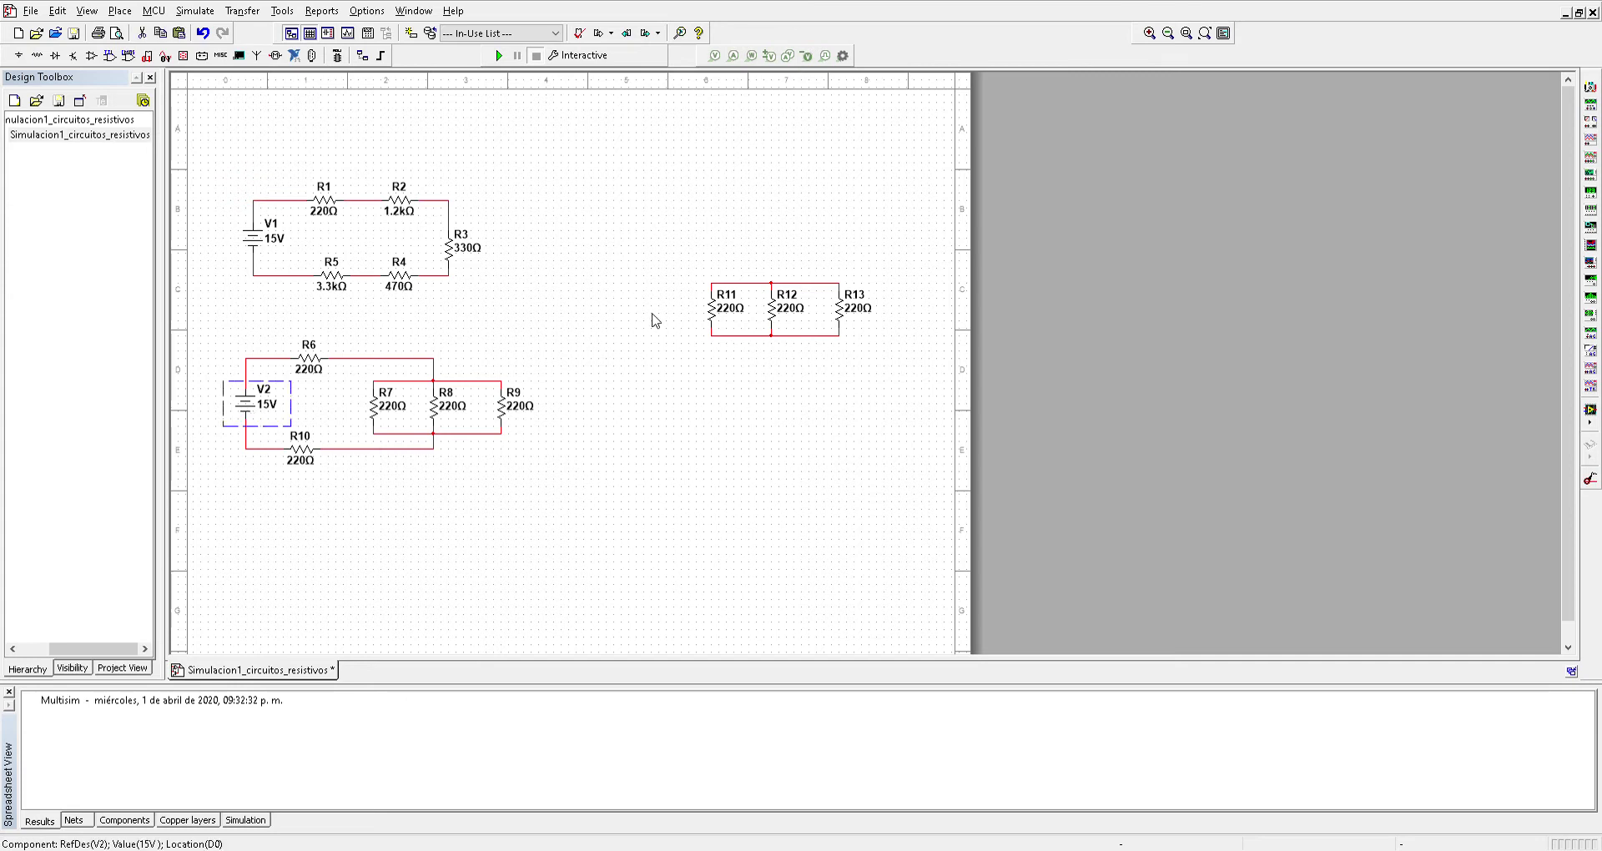
key(ctrl+c)
key(ctrl+v)
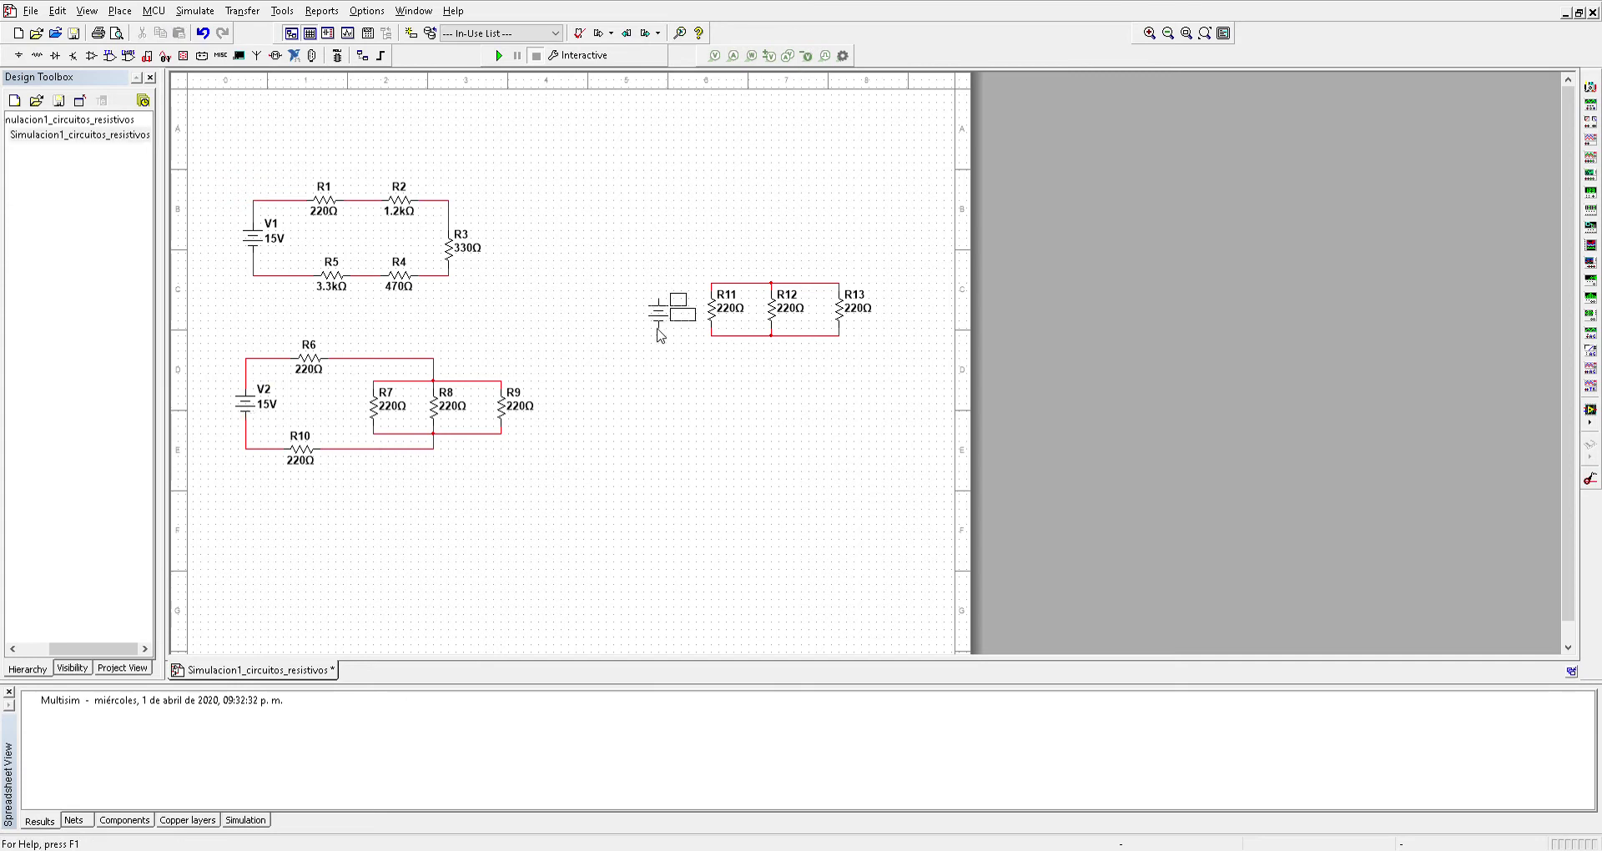
click(631, 332)
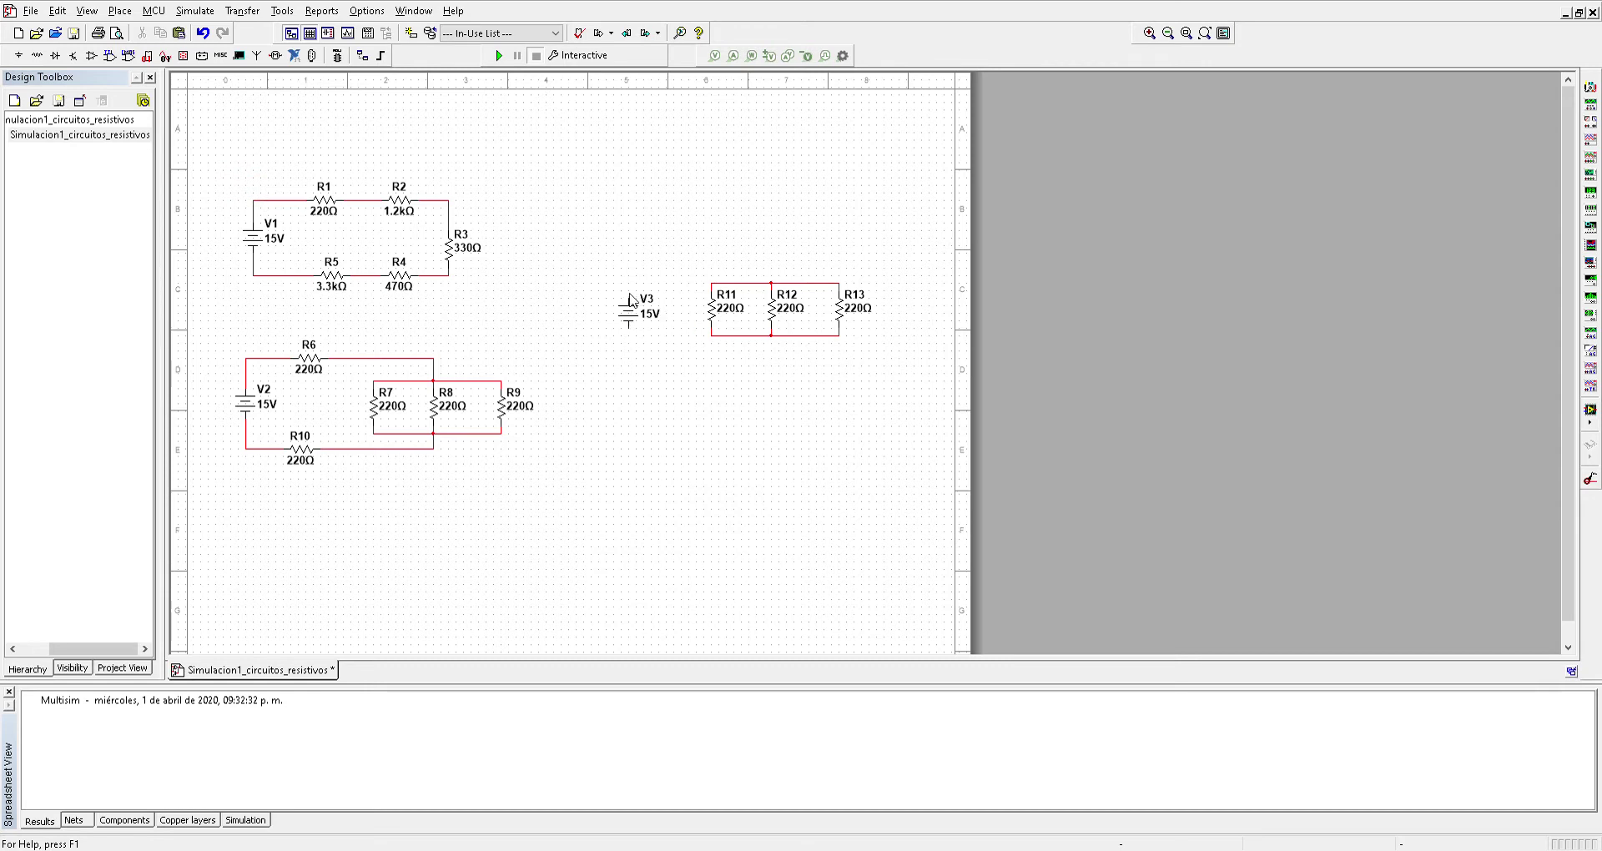
Wire V3's upper and lower terminals to the upper and lower ends of R11.
click(640, 309)
click(722, 292)
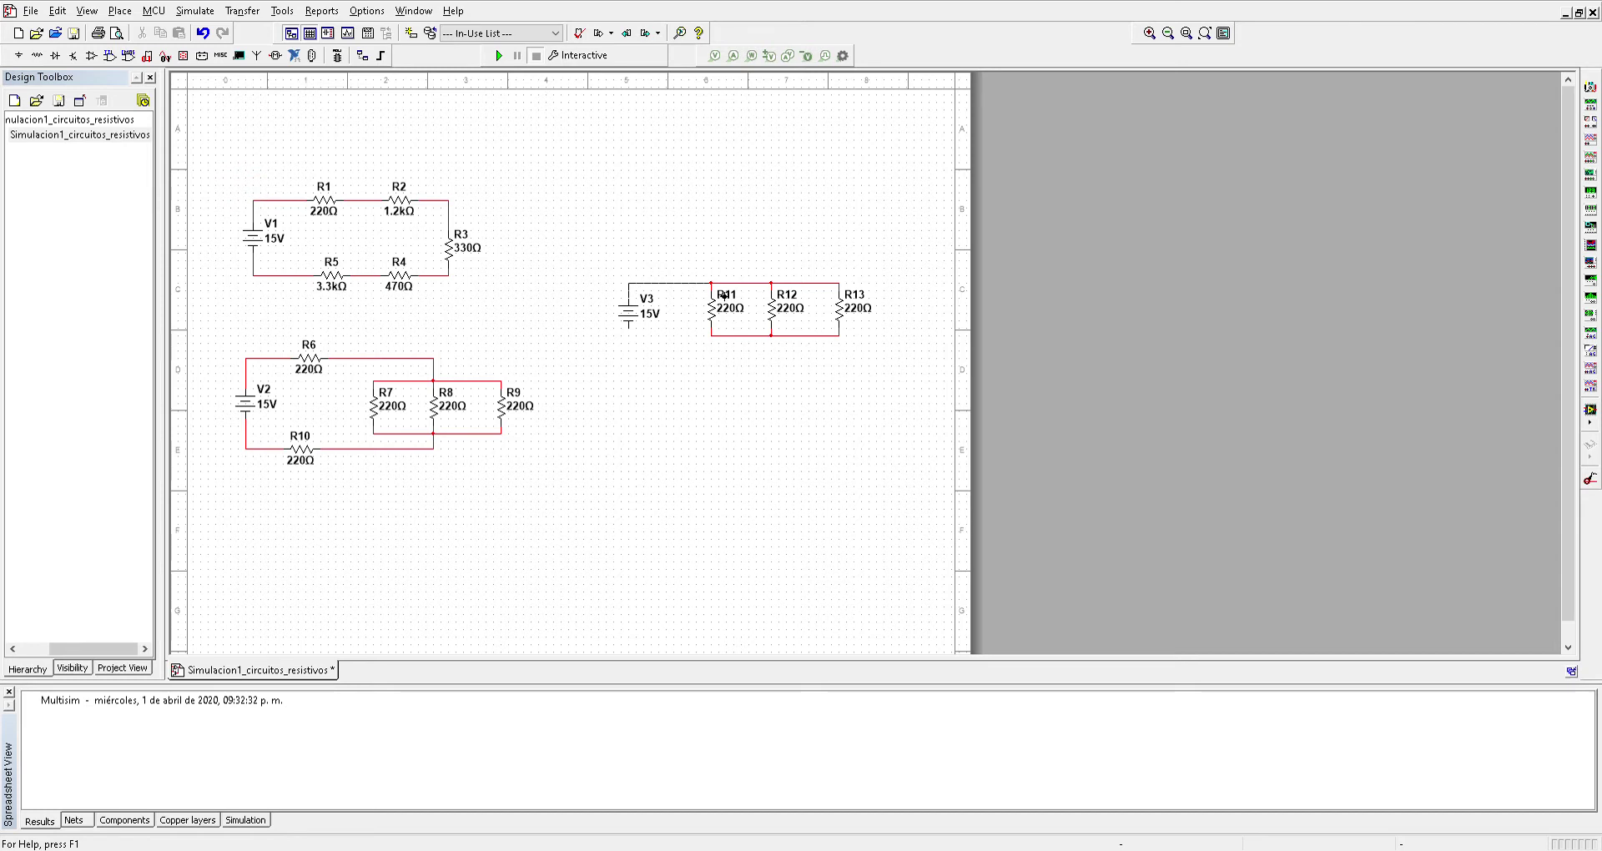
click(629, 329)
click(731, 337)
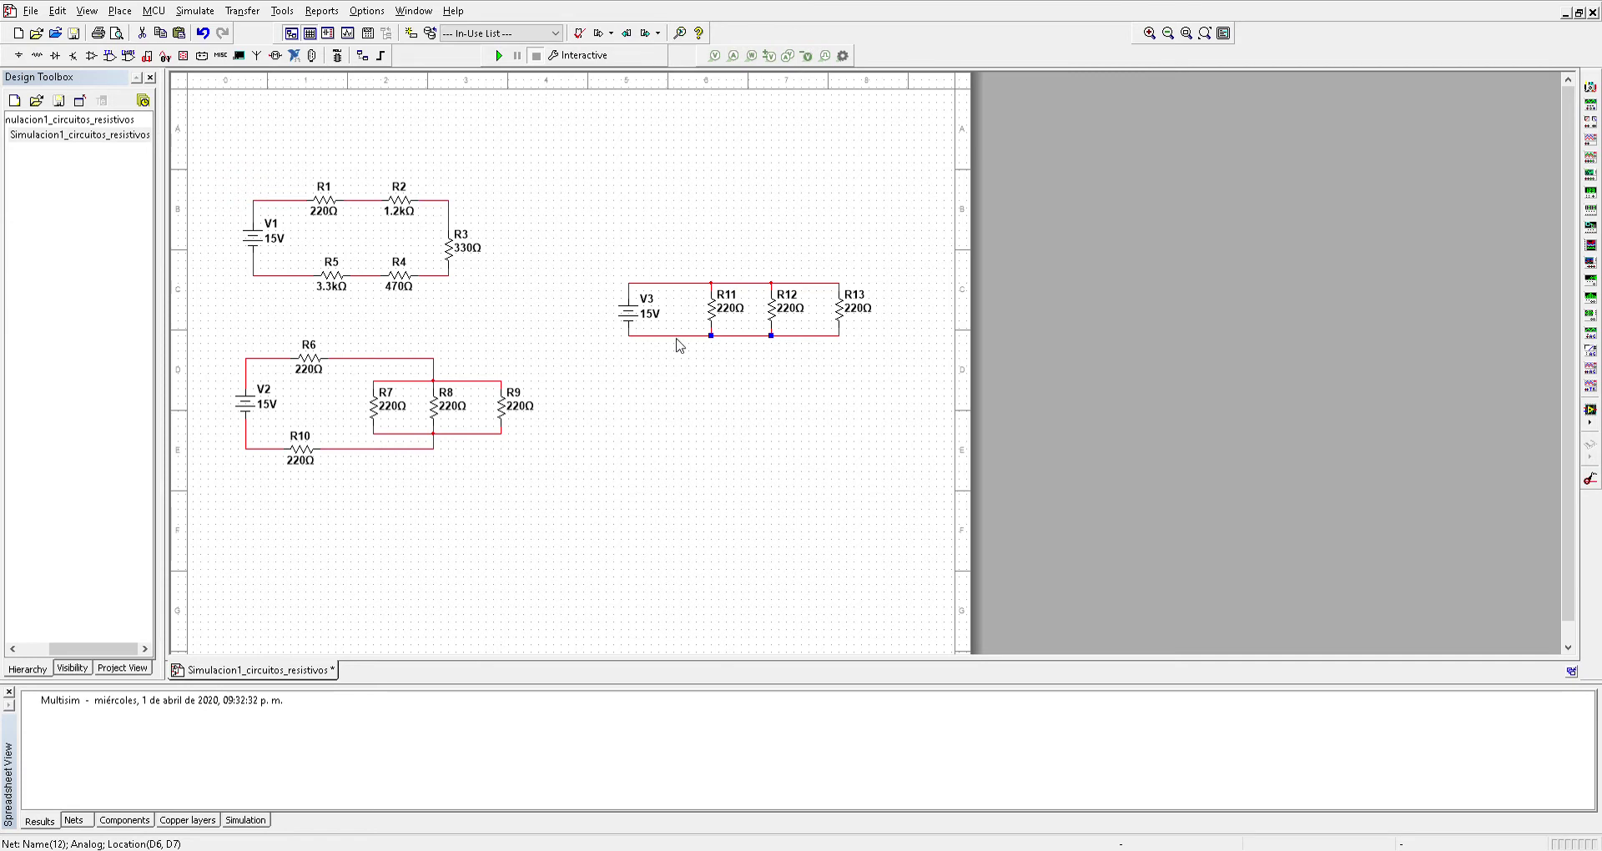
click(677, 339)
shift+click(740, 337)
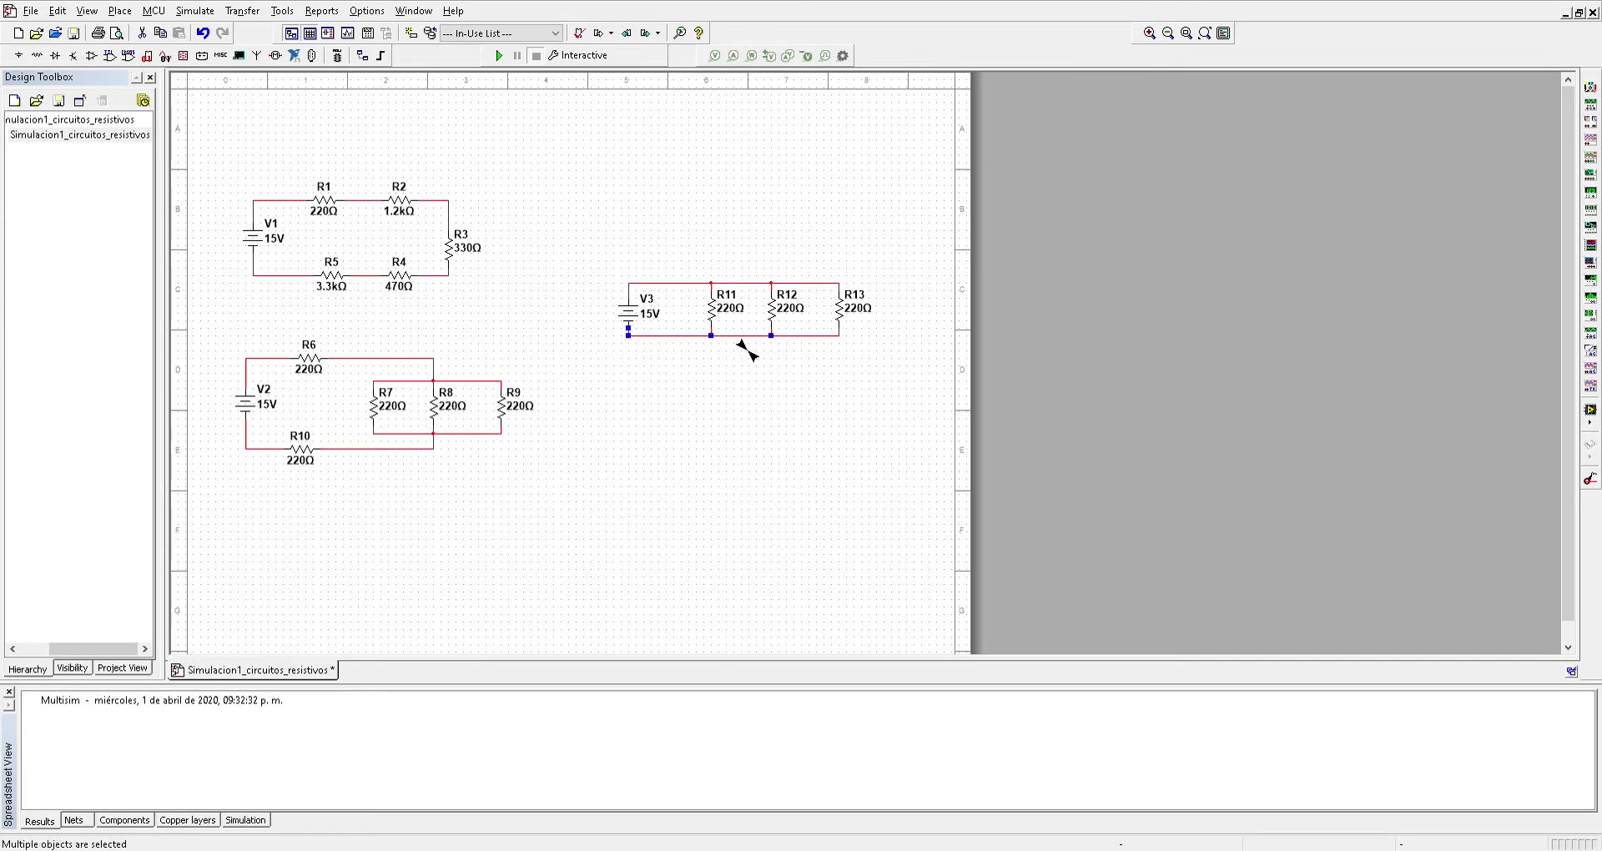
shift+click(806, 338)
click(684, 379)
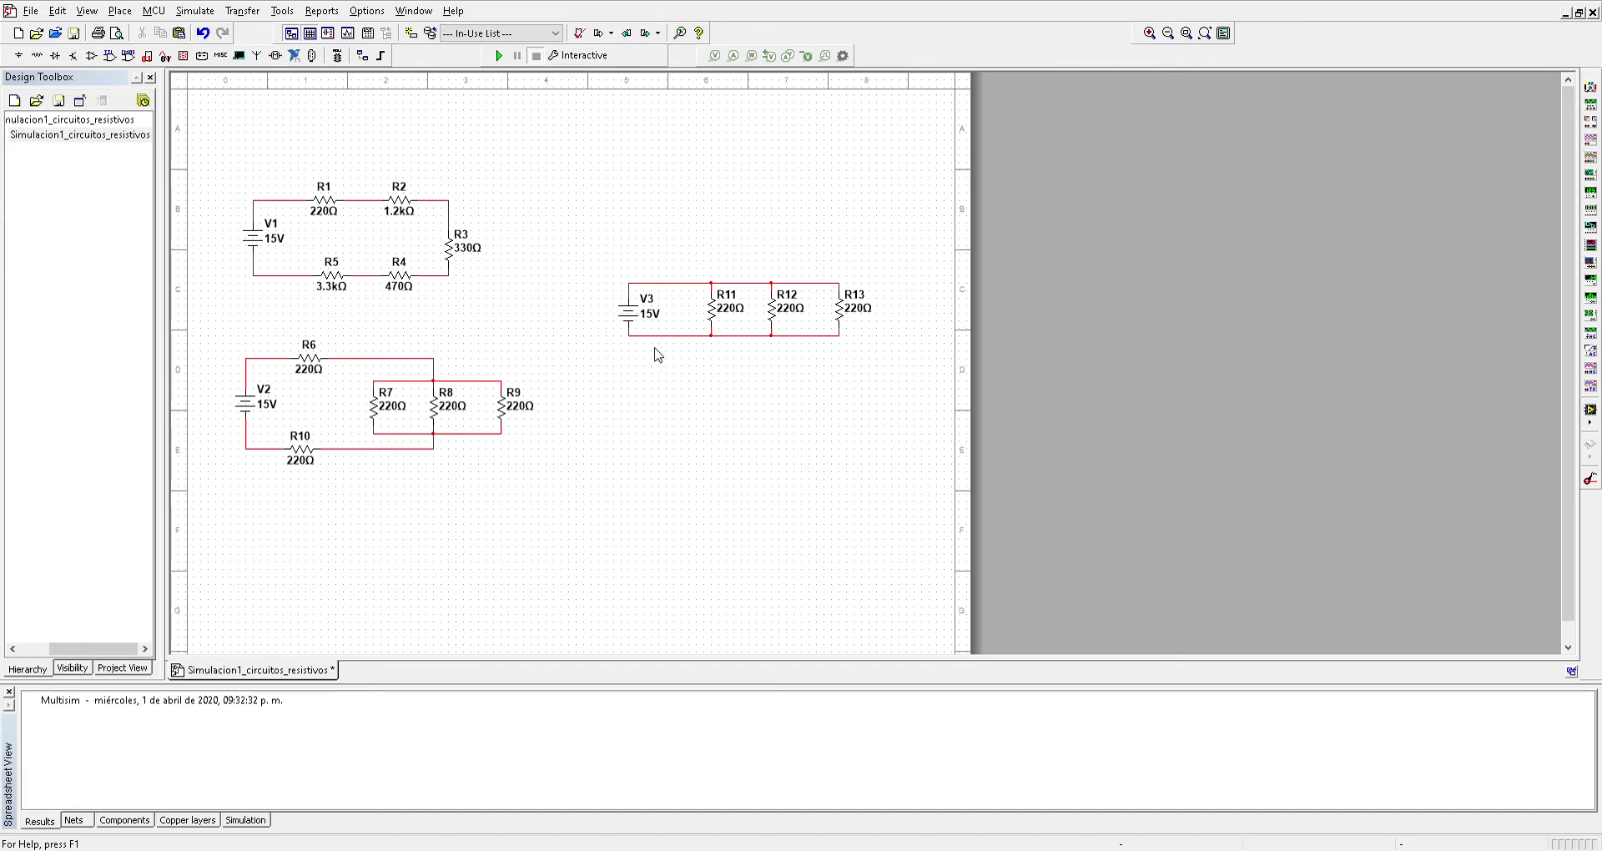
Move the three bottom wire segments joining V3, R11, R12 and R13 down to one lower level.
drag(650, 337, 659, 371)
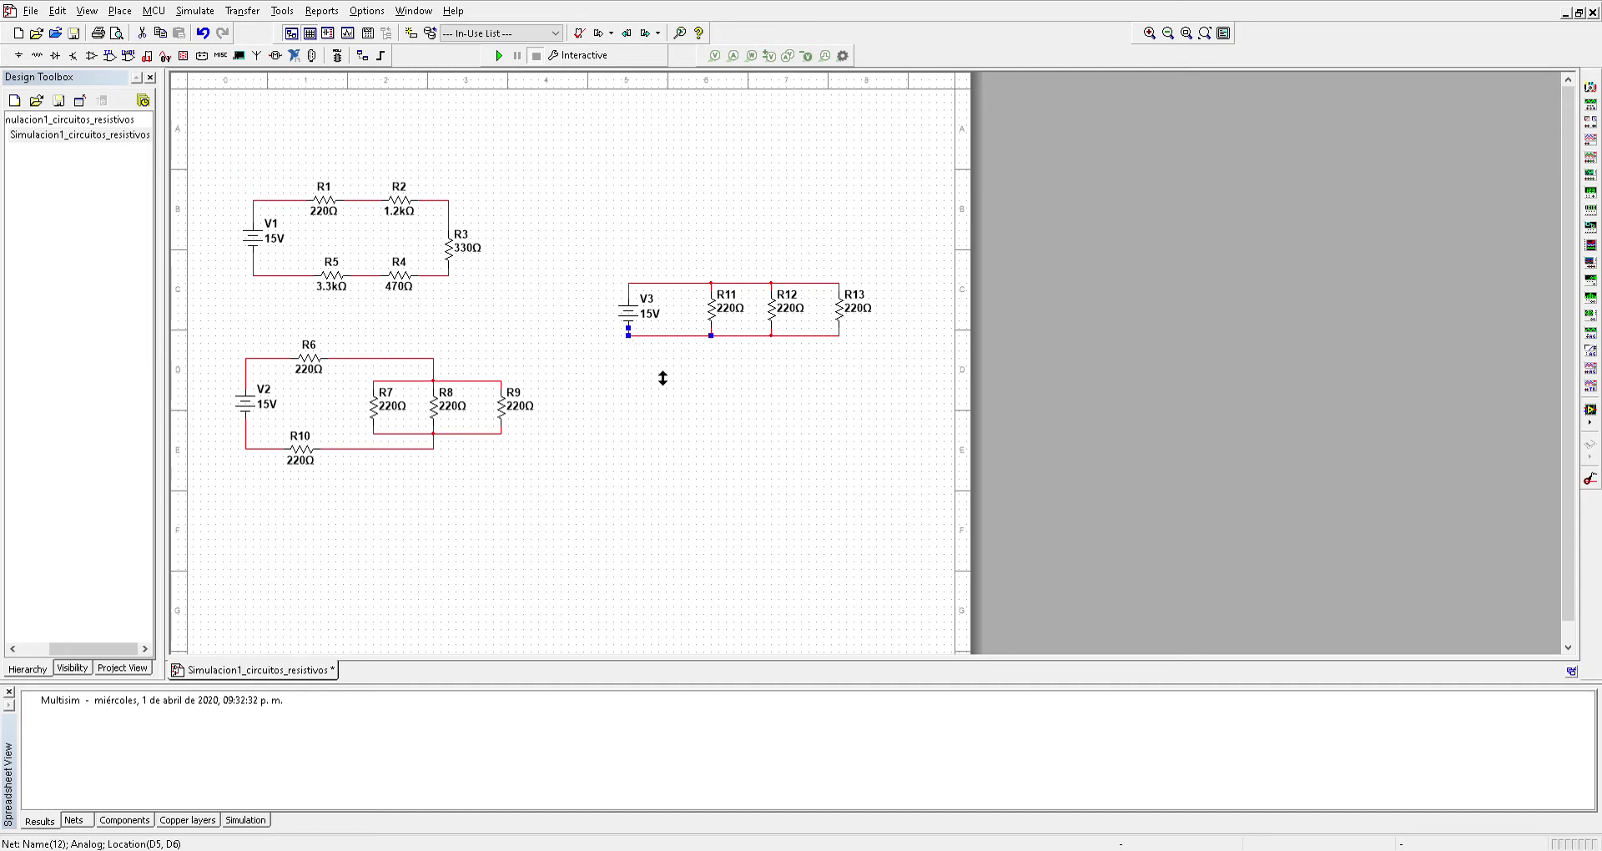
click(751, 336)
drag(754, 342, 755, 374)
click(800, 338)
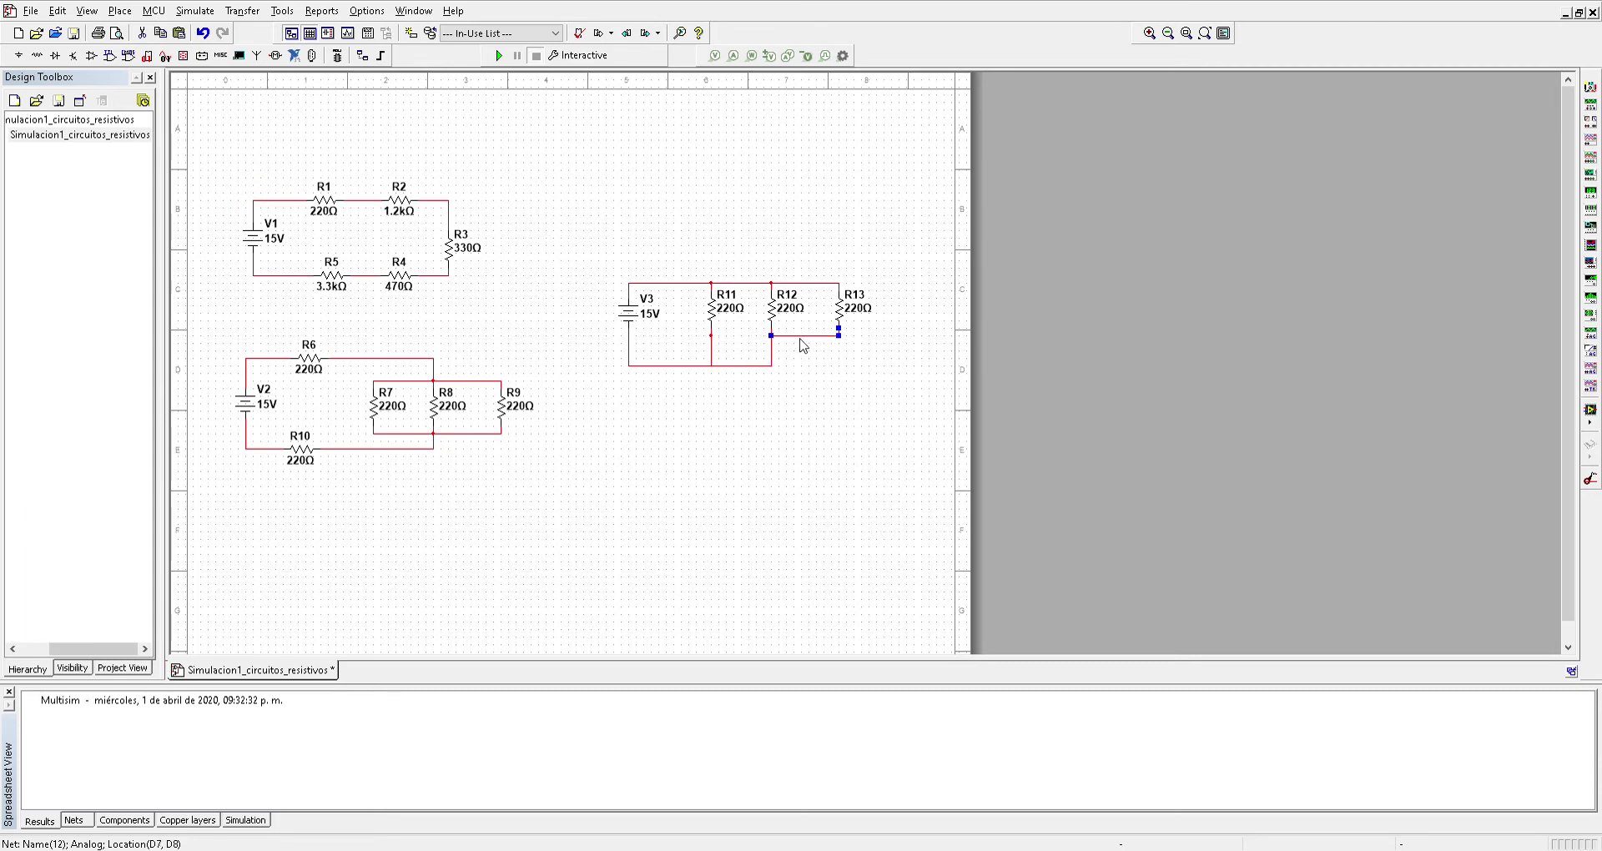
click(803, 346)
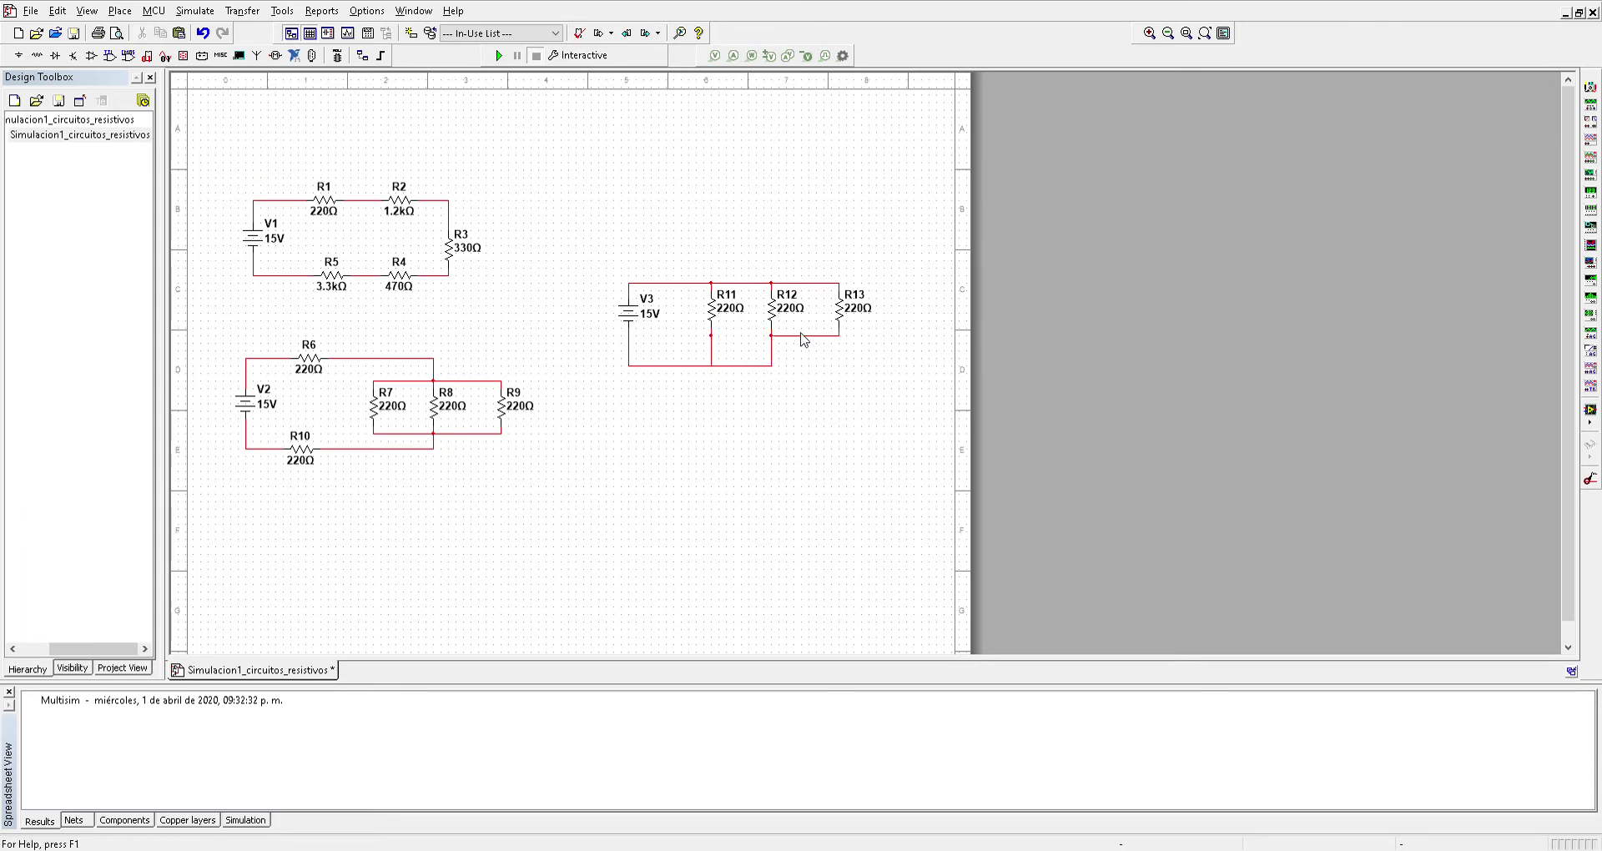
drag(802, 338, 814, 377)
Move R10 further down and lower the wires joining the bottoms of R7, R8 and R9 to just above it.
drag(302, 457, 302, 503)
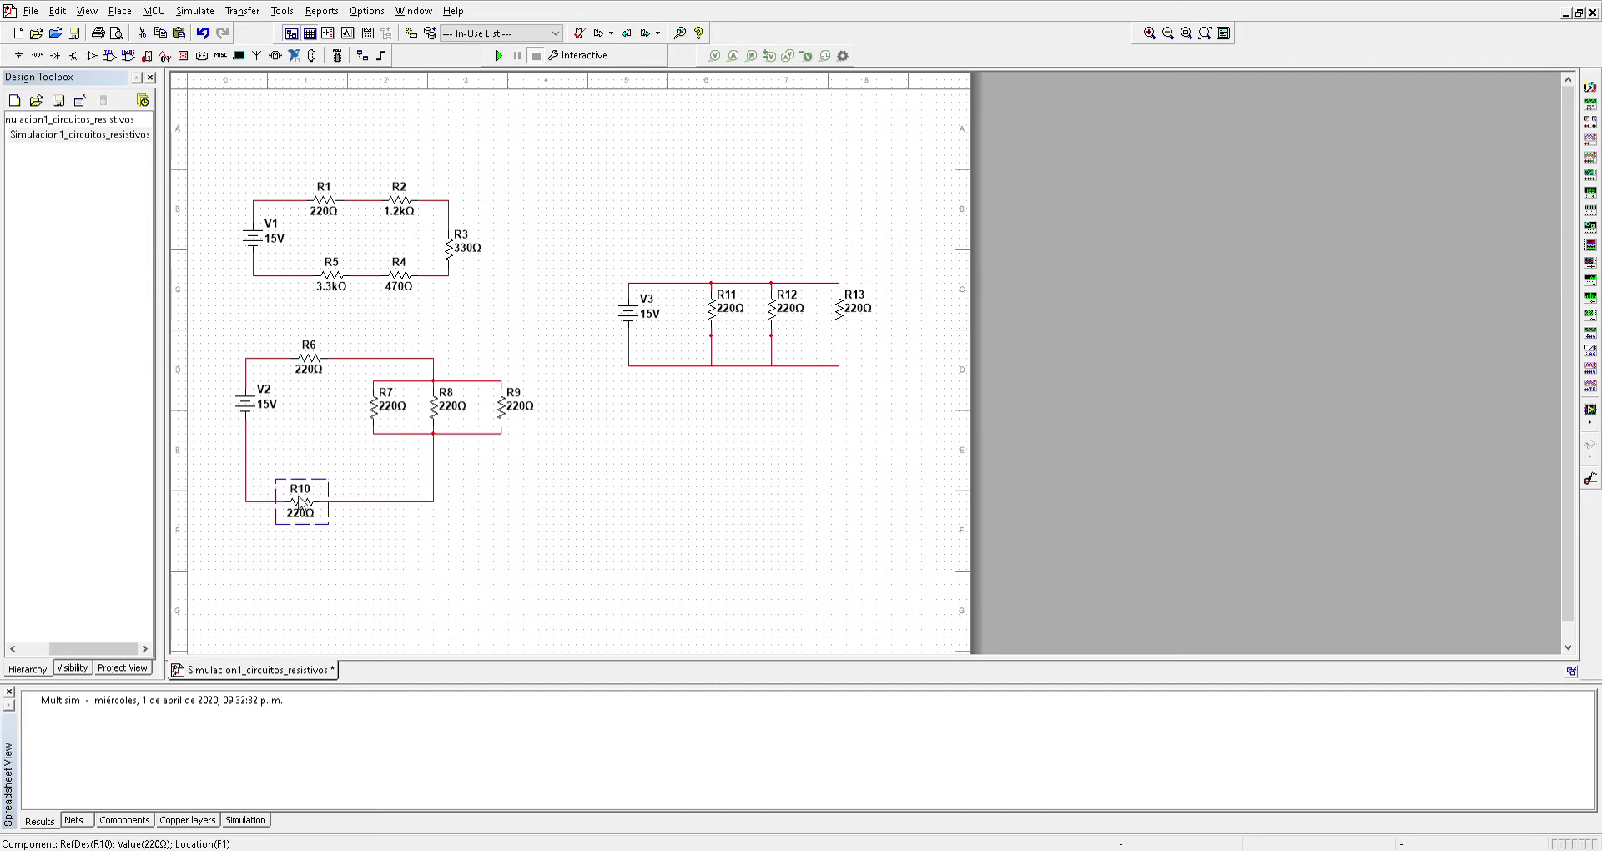
click(401, 434)
drag(400, 483, 400, 480)
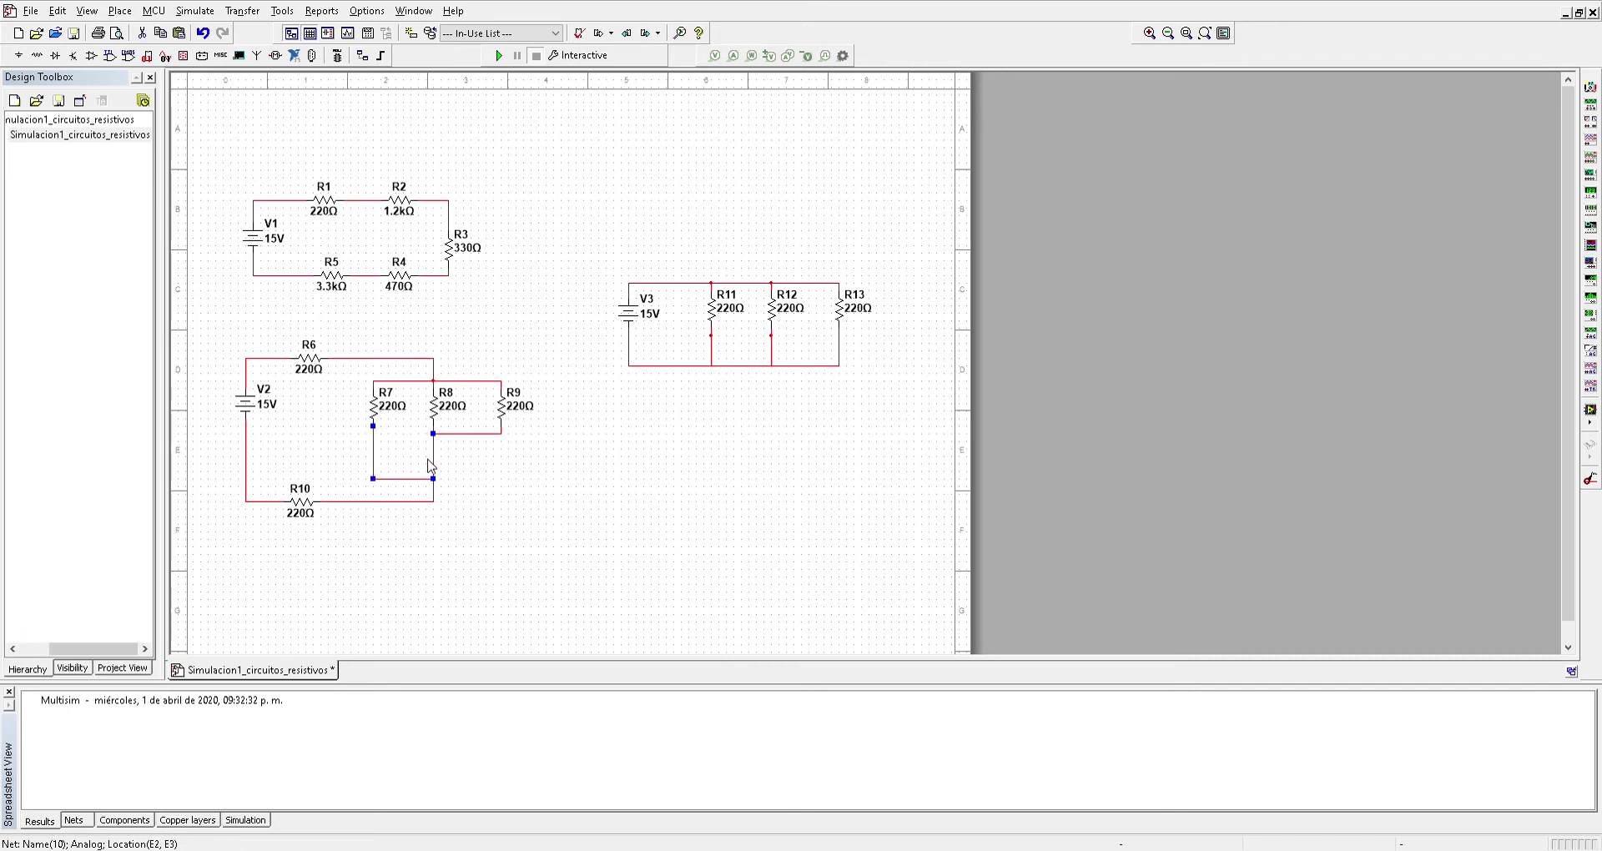
click(470, 434)
drag(469, 434, 470, 480)
click(628, 464)
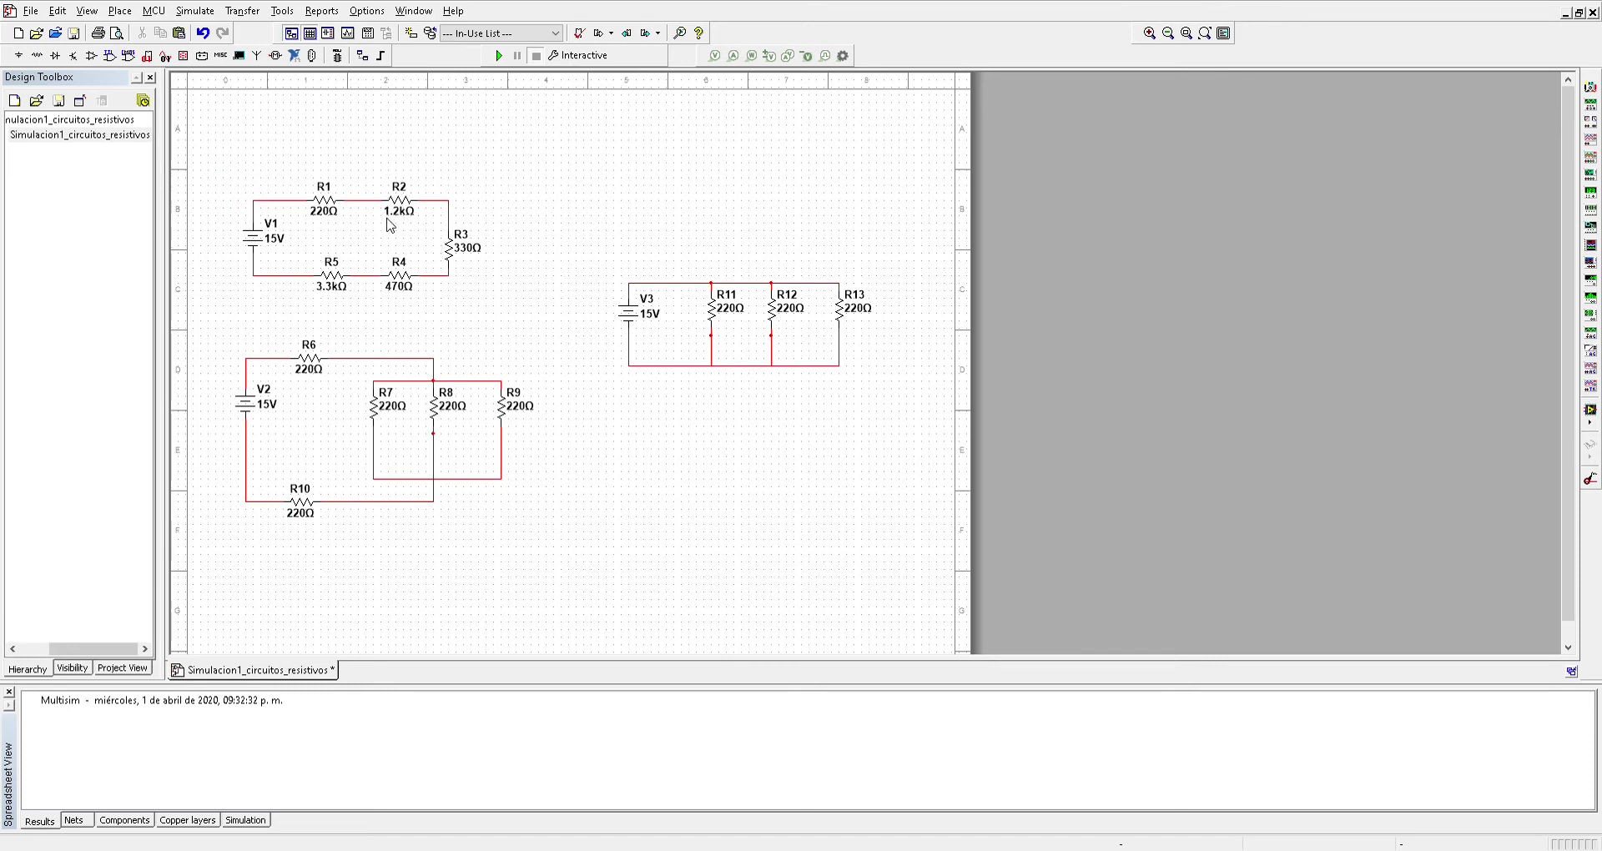
Place a voltage probe on the upper wire of the V3 circuit, at the junction above R11.
click(231, 478)
click(715, 56)
click(701, 225)
drag(700, 224, 665, 282)
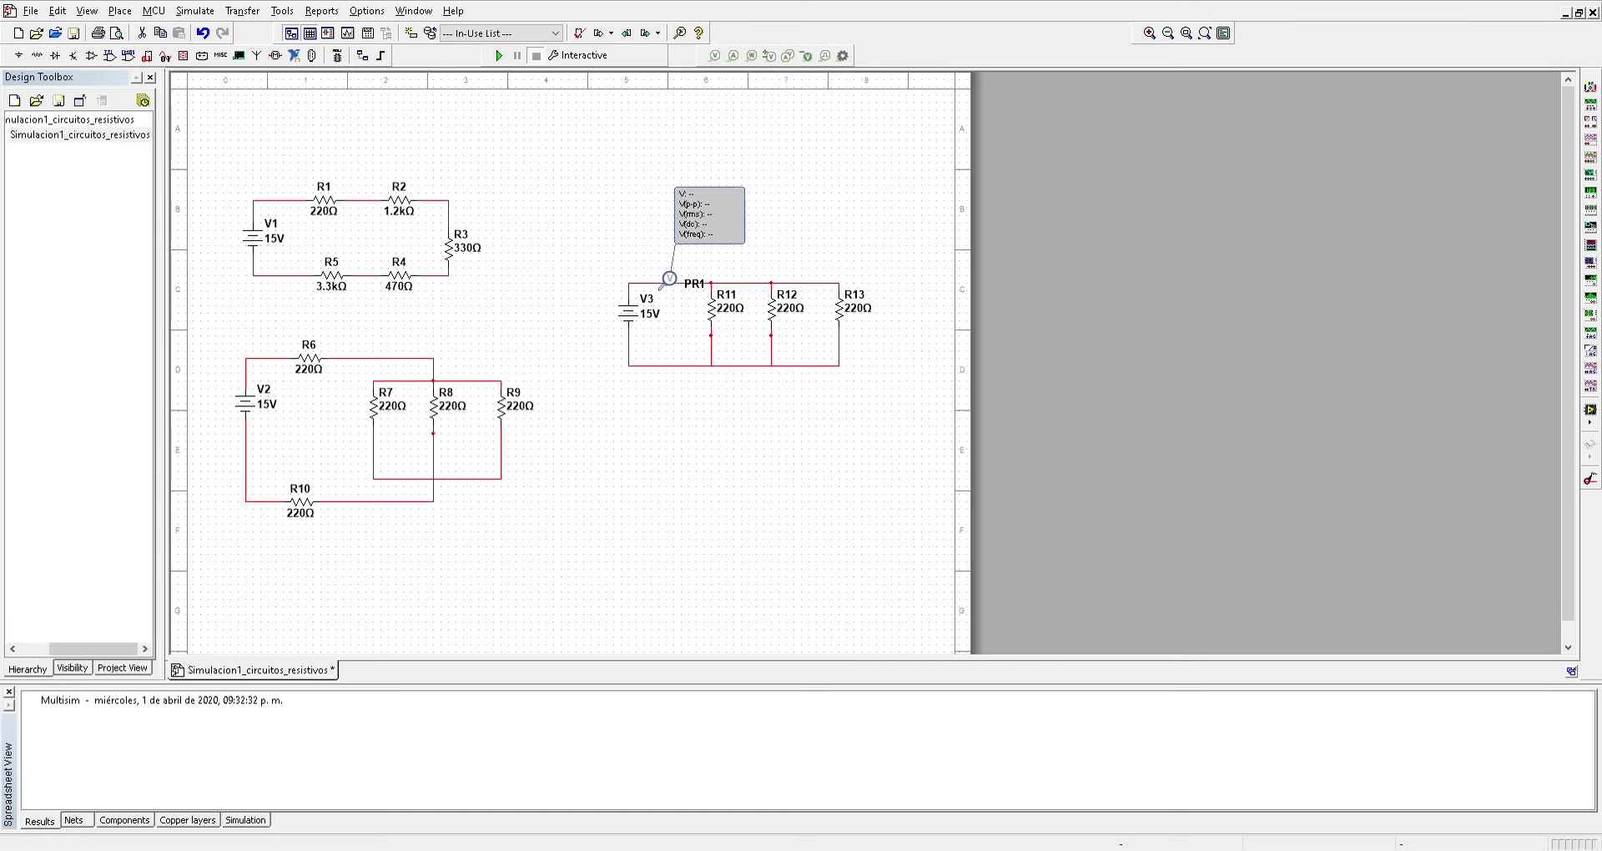
click(668, 282)
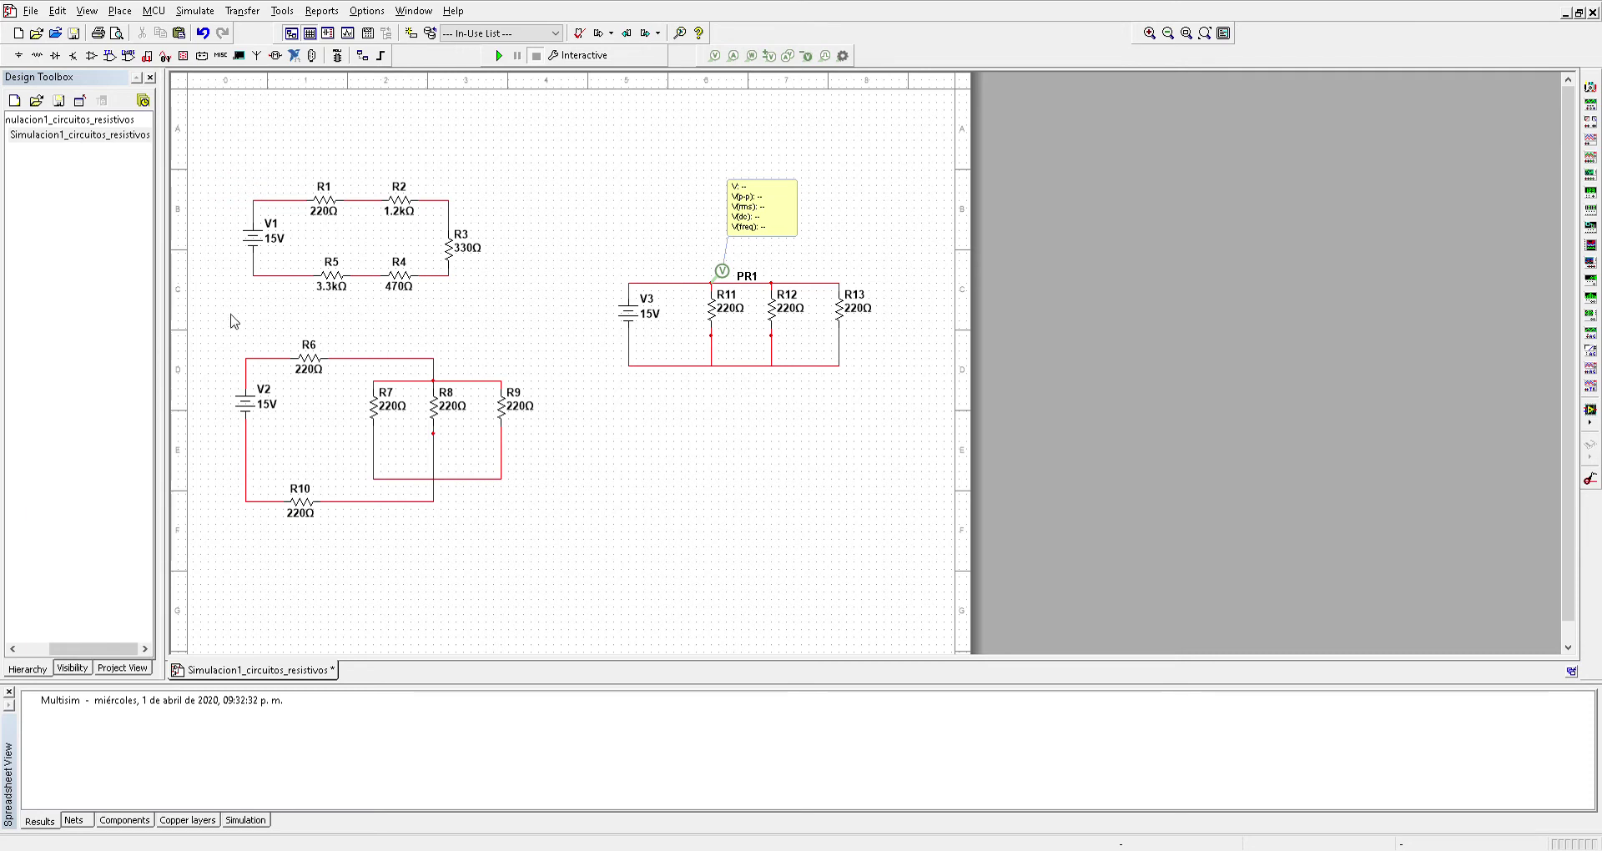
Delete the voltage probe from the V3 circuit.
click(289, 202)
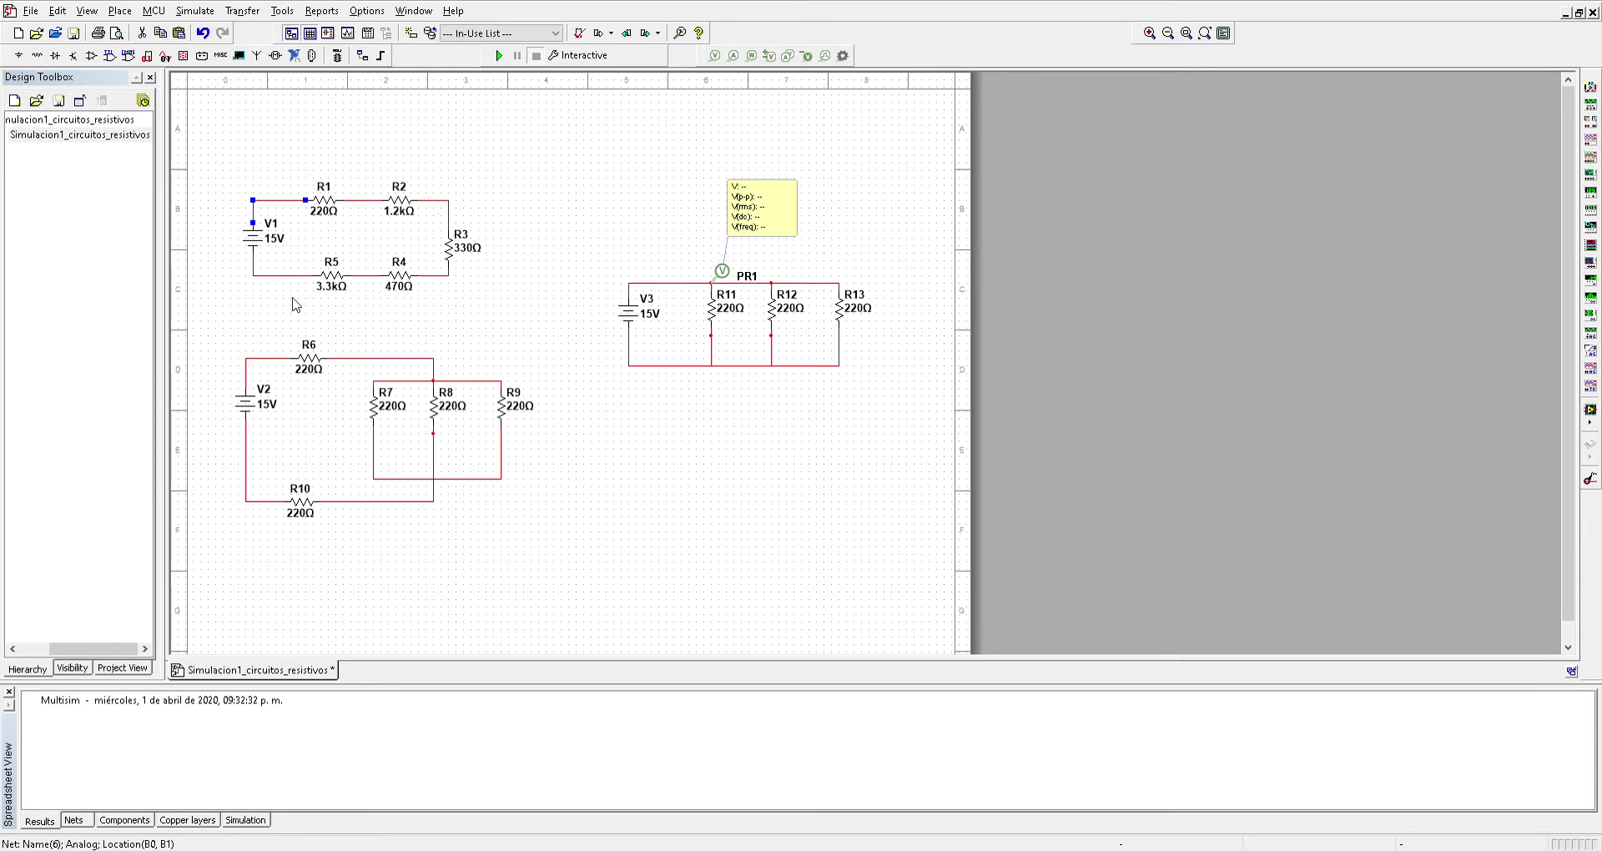
click(235, 287)
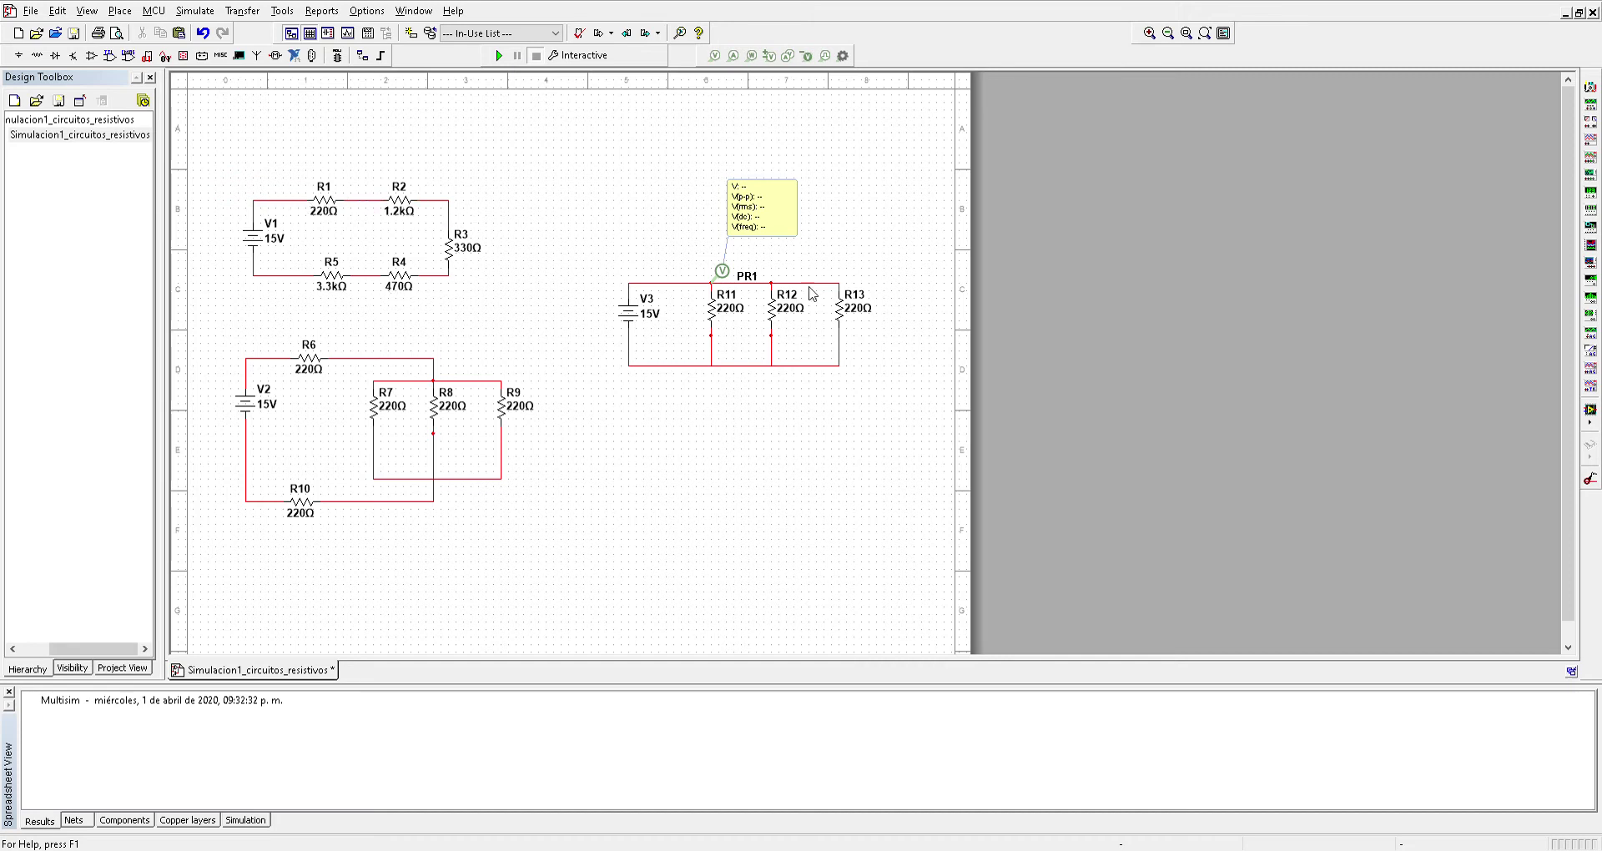
click(724, 279)
key(Delete)
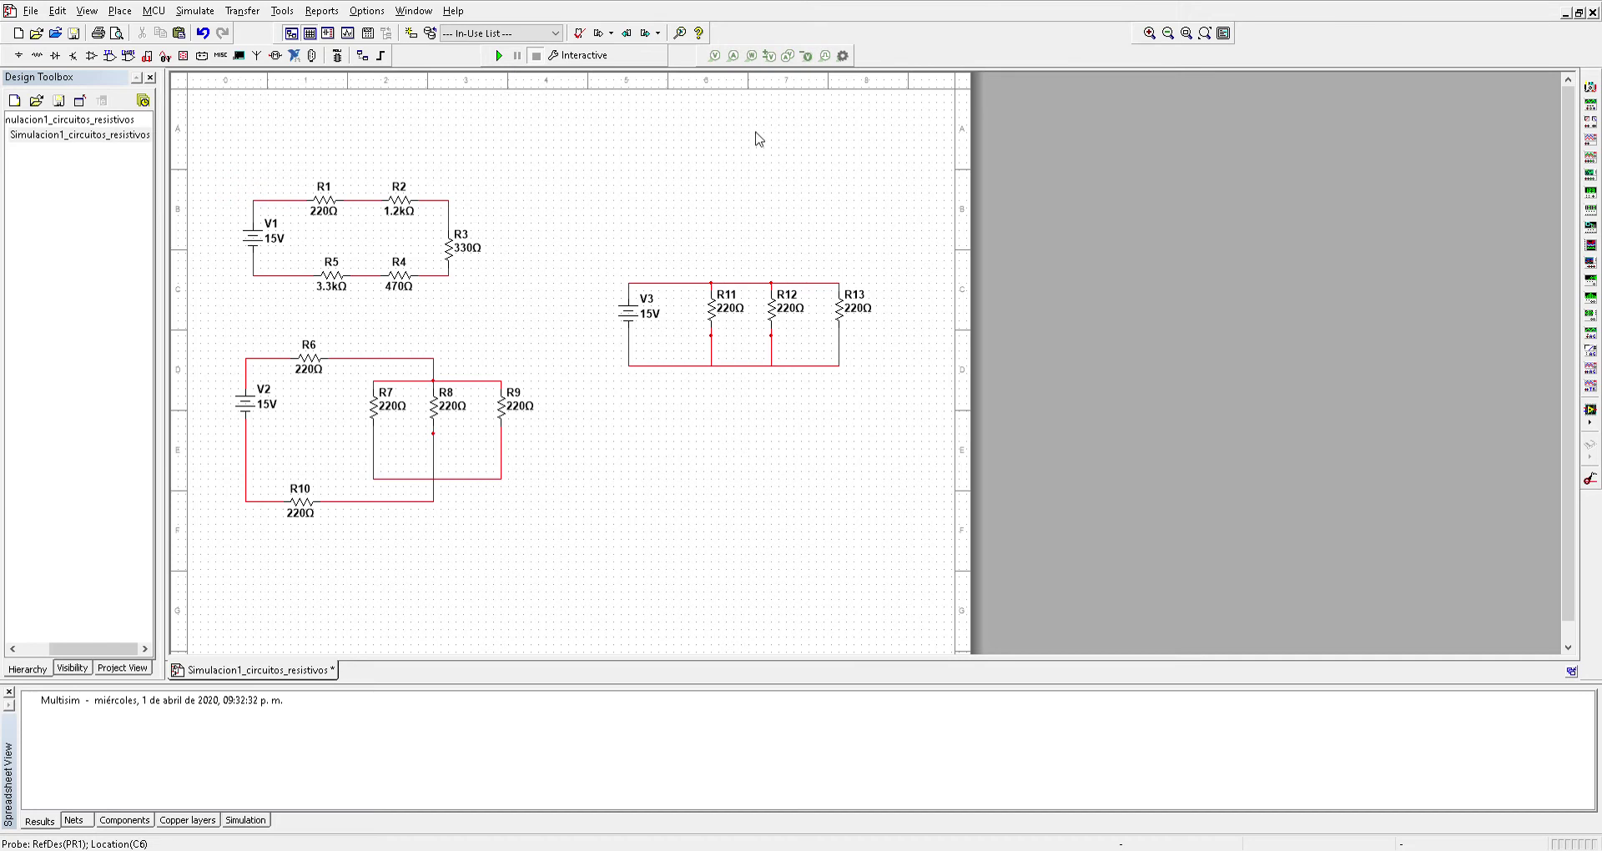
Place a differential voltage probe across R1, positive end on the V1 side and reference end between R1 and R2.
click(770, 58)
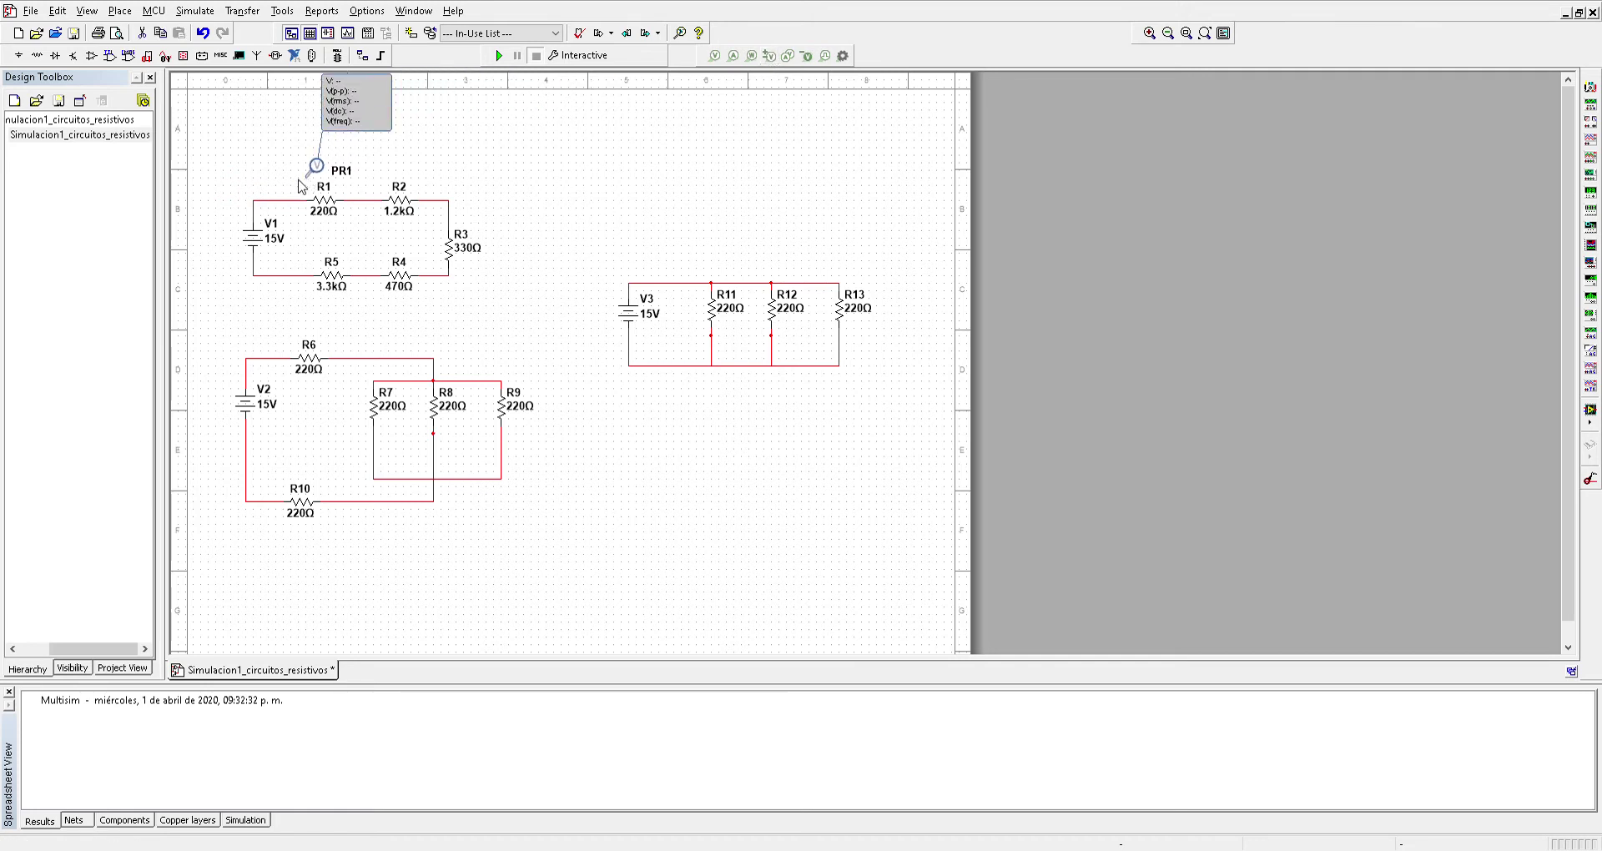
click(276, 201)
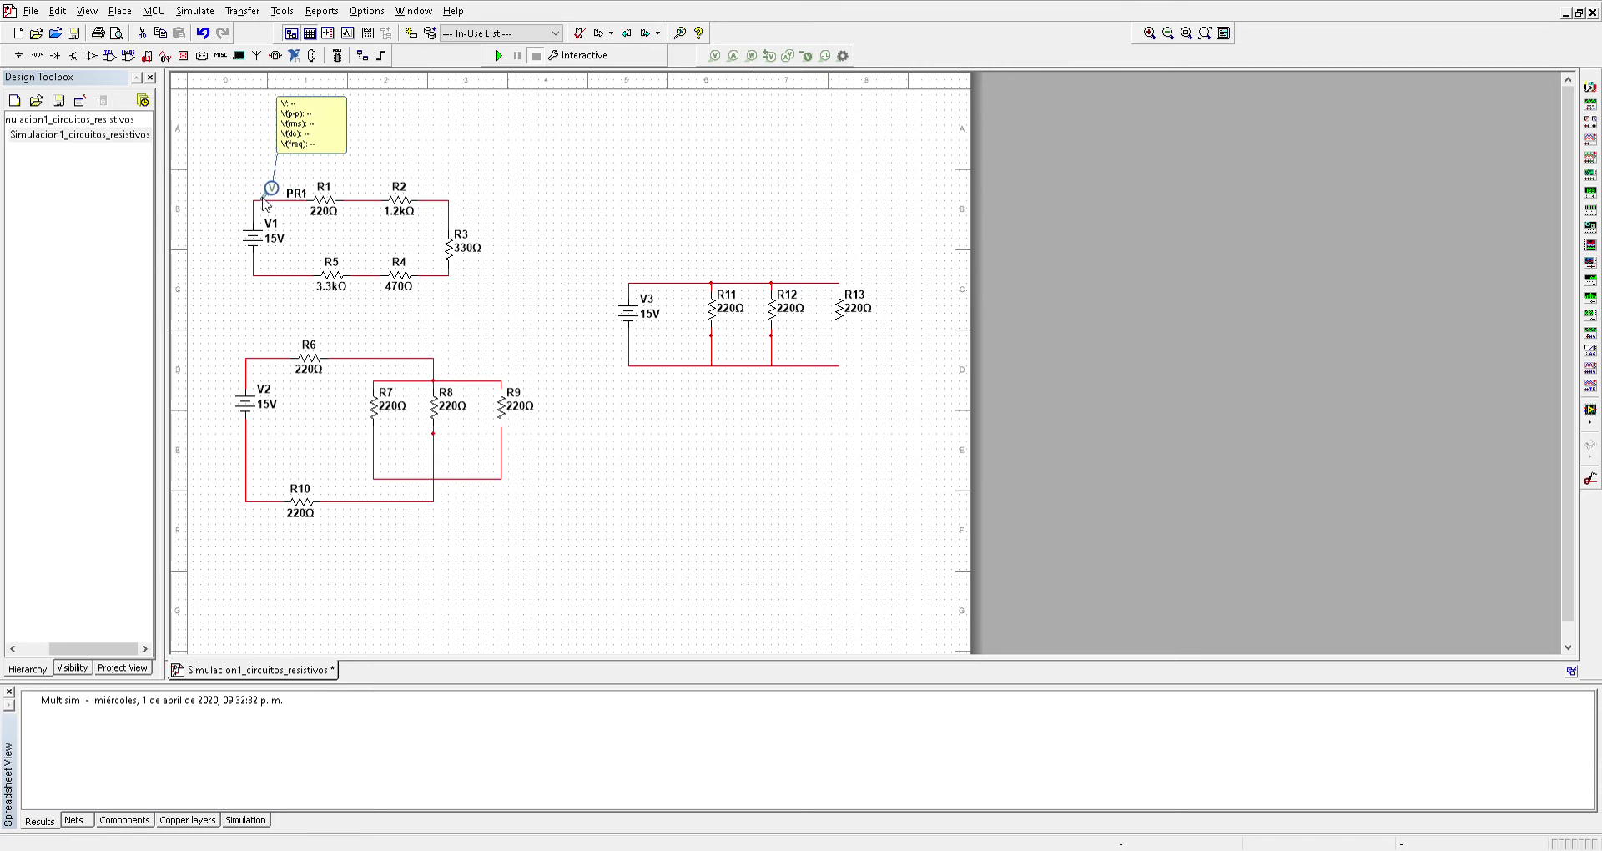
click(263, 199)
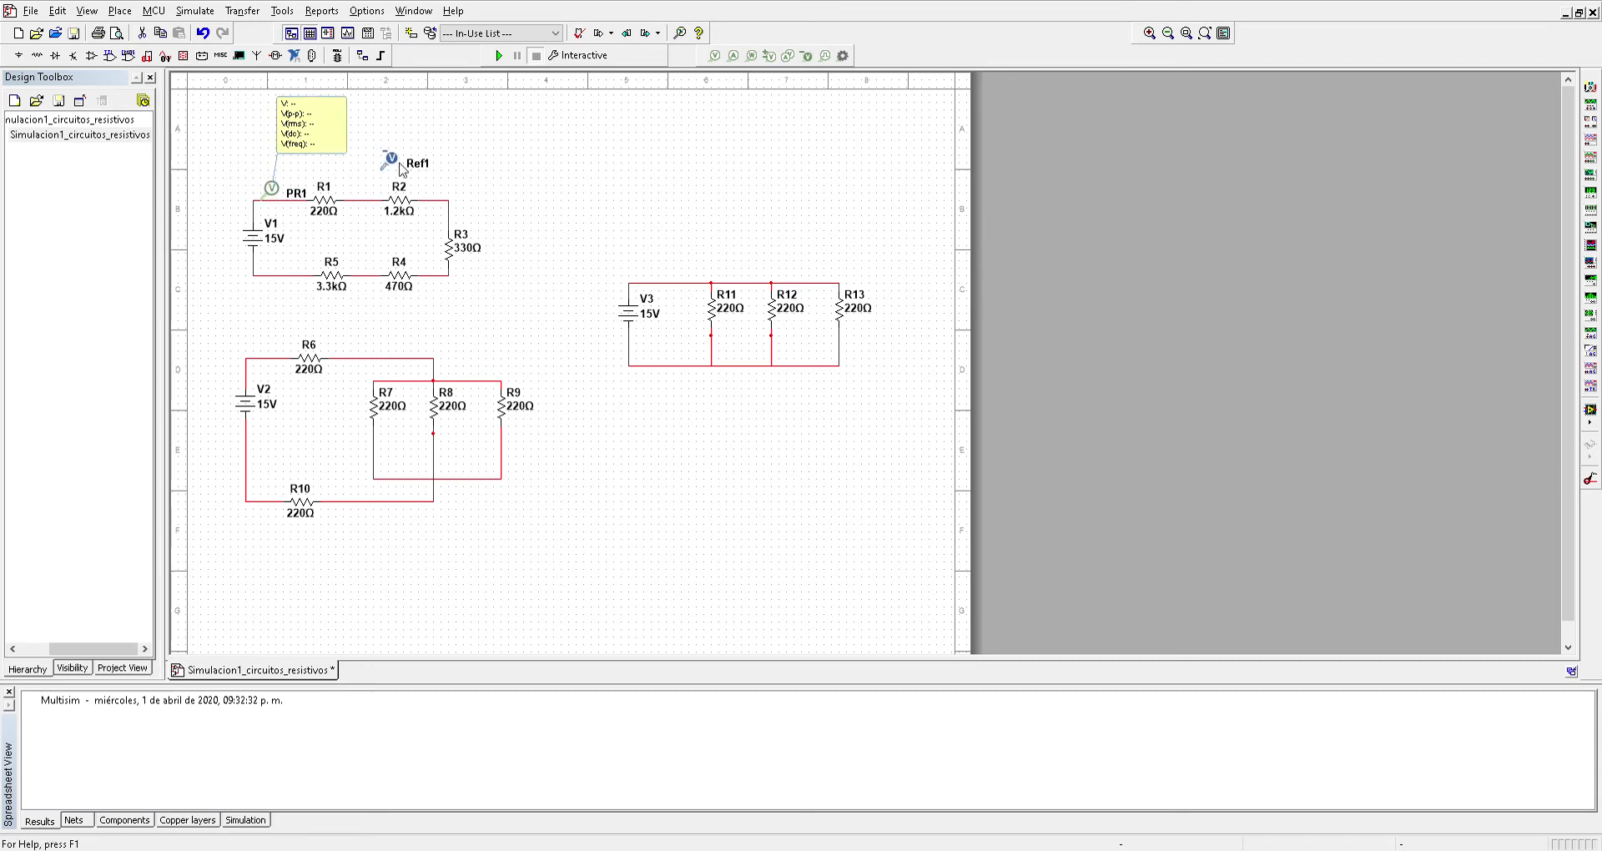
click(359, 203)
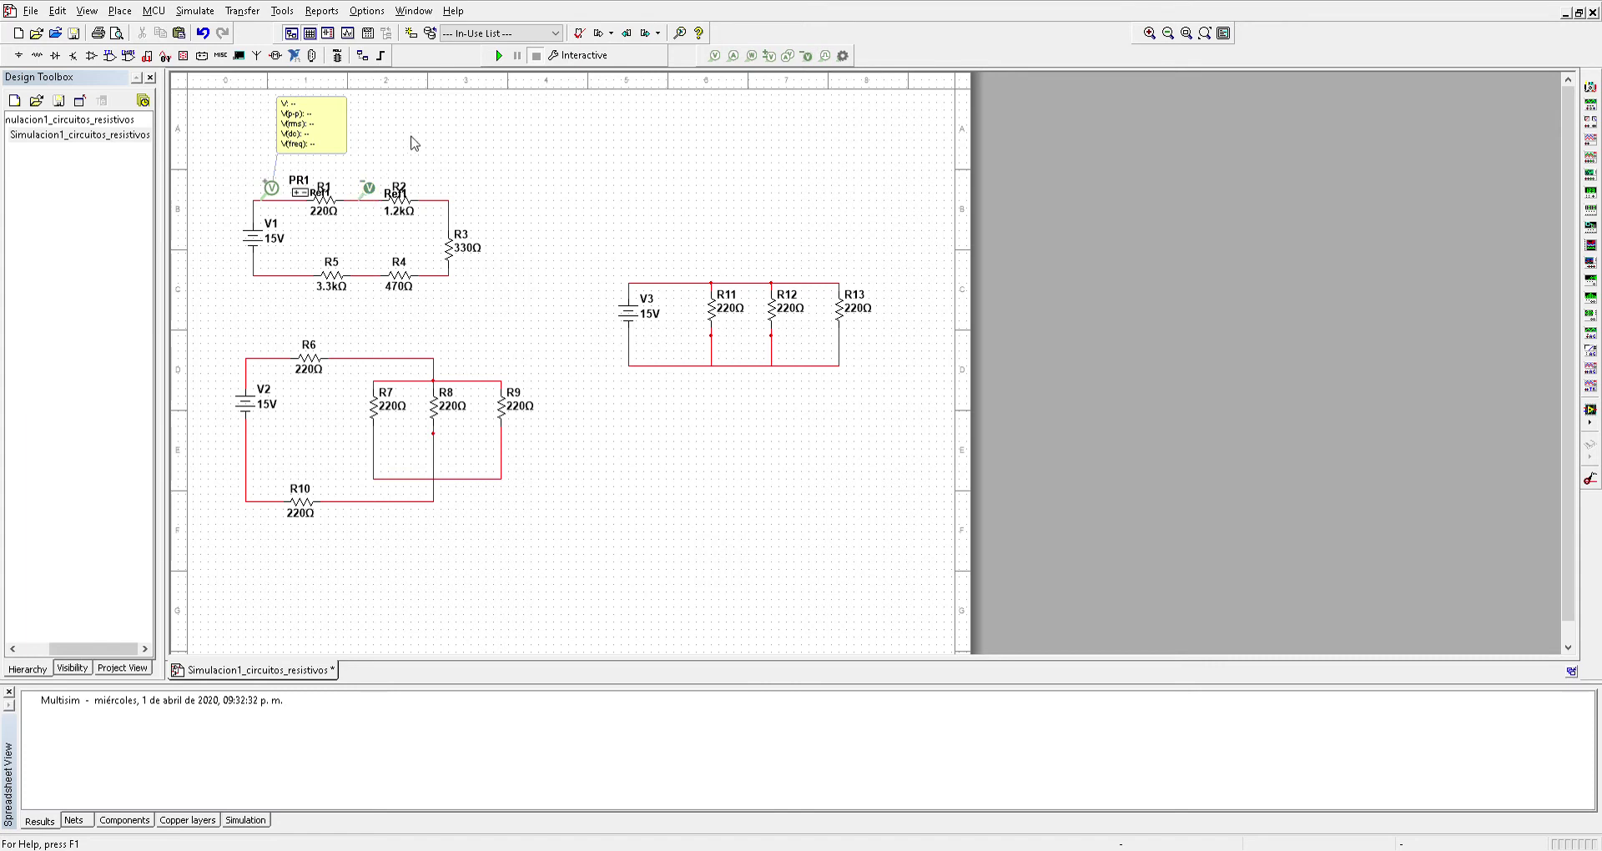
Move R3, R2, R1 and the Ref1 probe further right along the V1 circuit so the probe labels clear the resistors.
drag(451, 248, 546, 243)
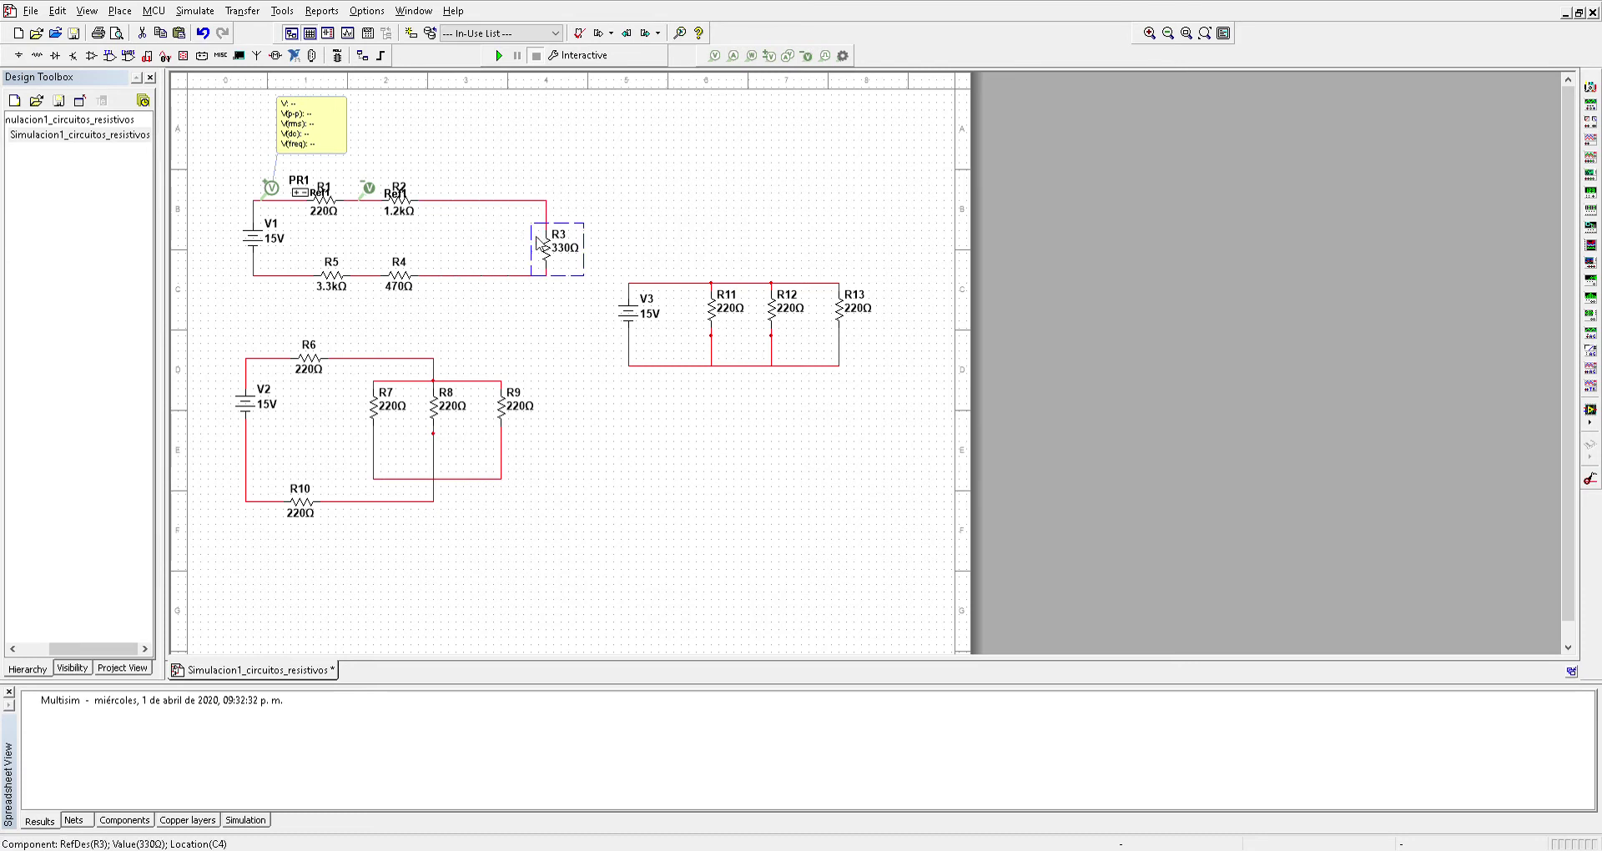
drag(408, 207, 468, 212)
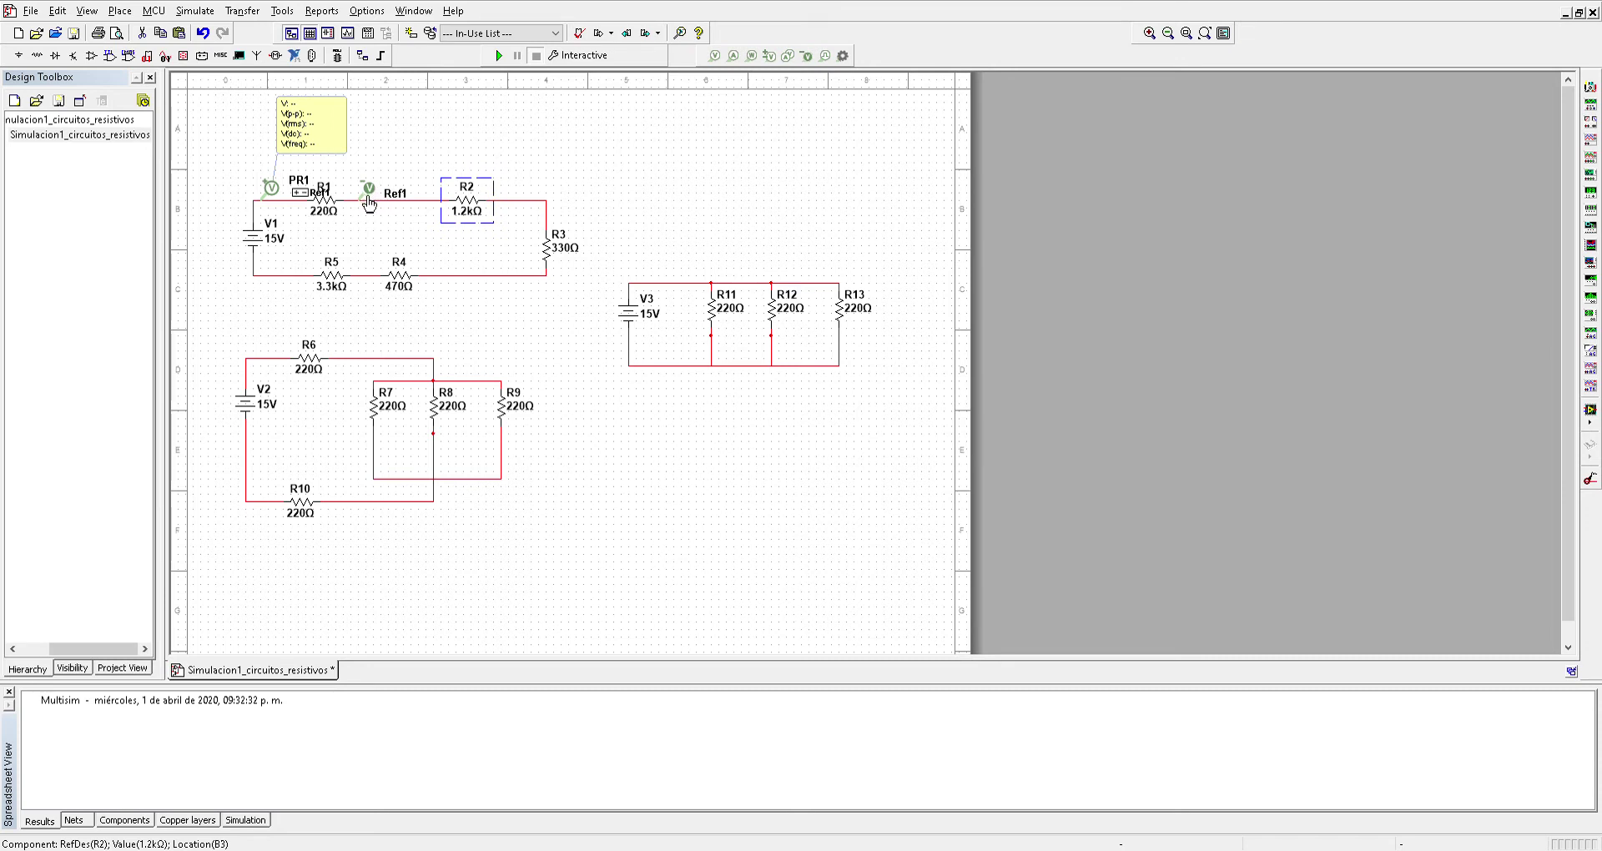
drag(370, 198, 421, 200)
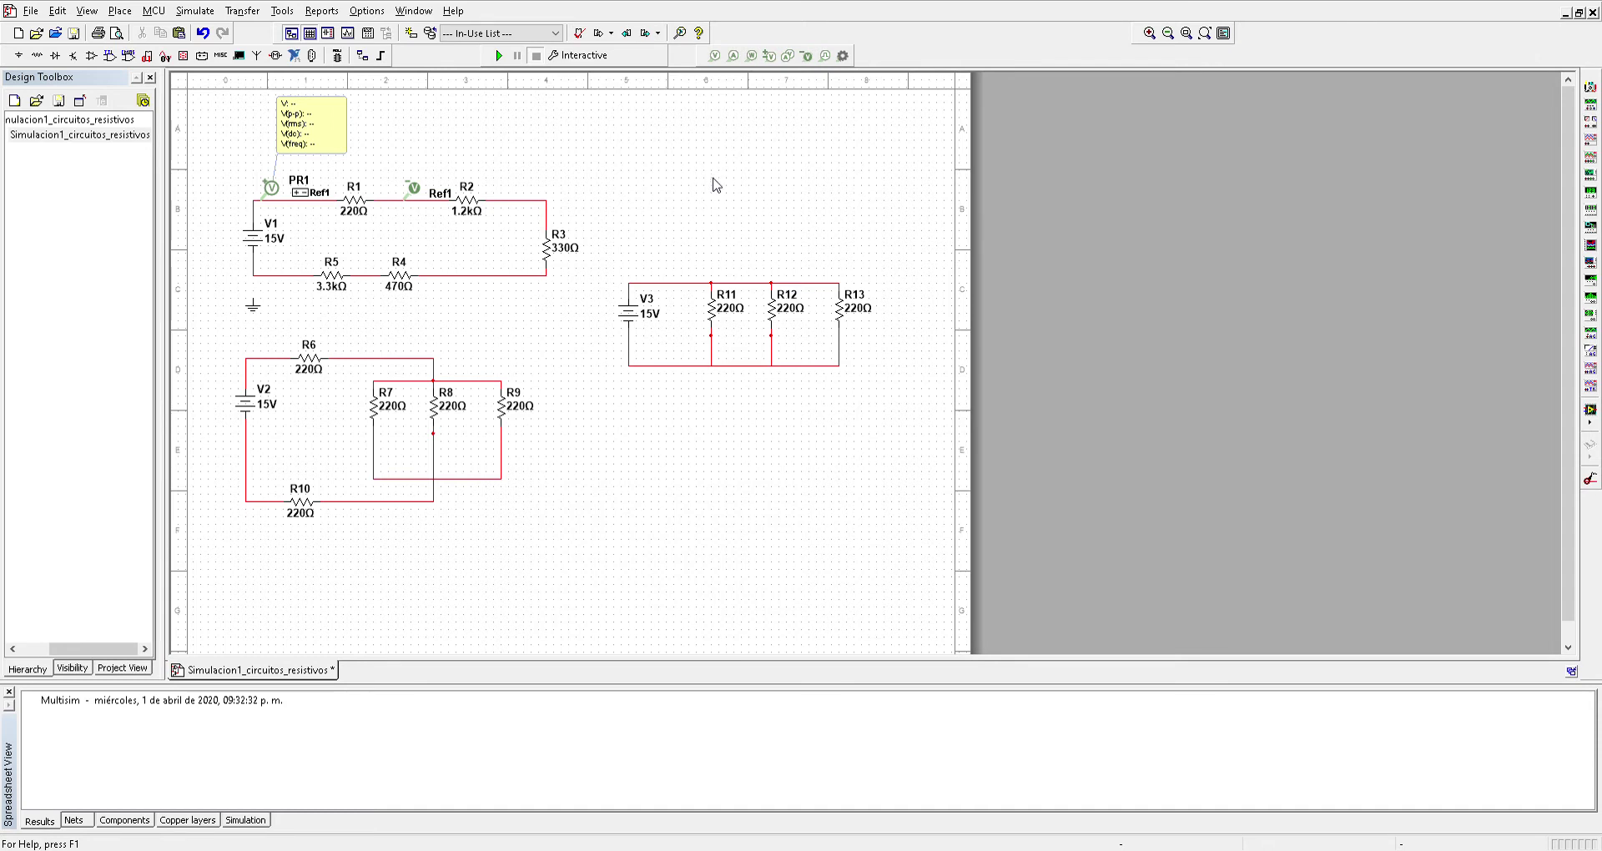
Place a ground symbol below each of V1, V2 and V3 and wire it to the lower corner of its circuit.
scroll(435, 451, down, 1)
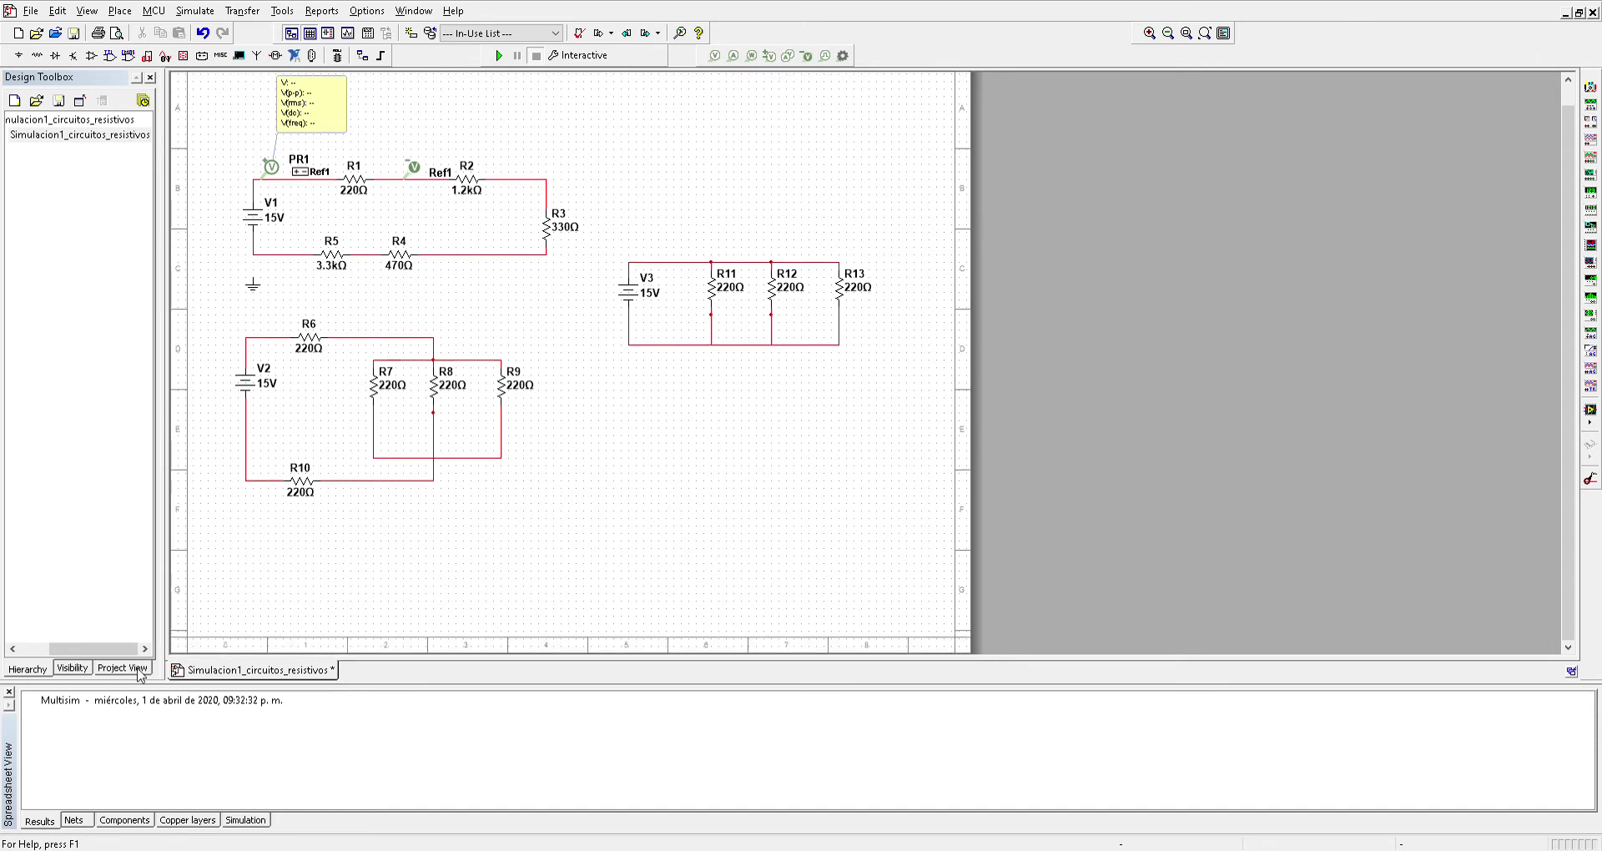
click(250, 511)
click(254, 279)
drag(257, 515, 256, 486)
drag(628, 368, 628, 345)
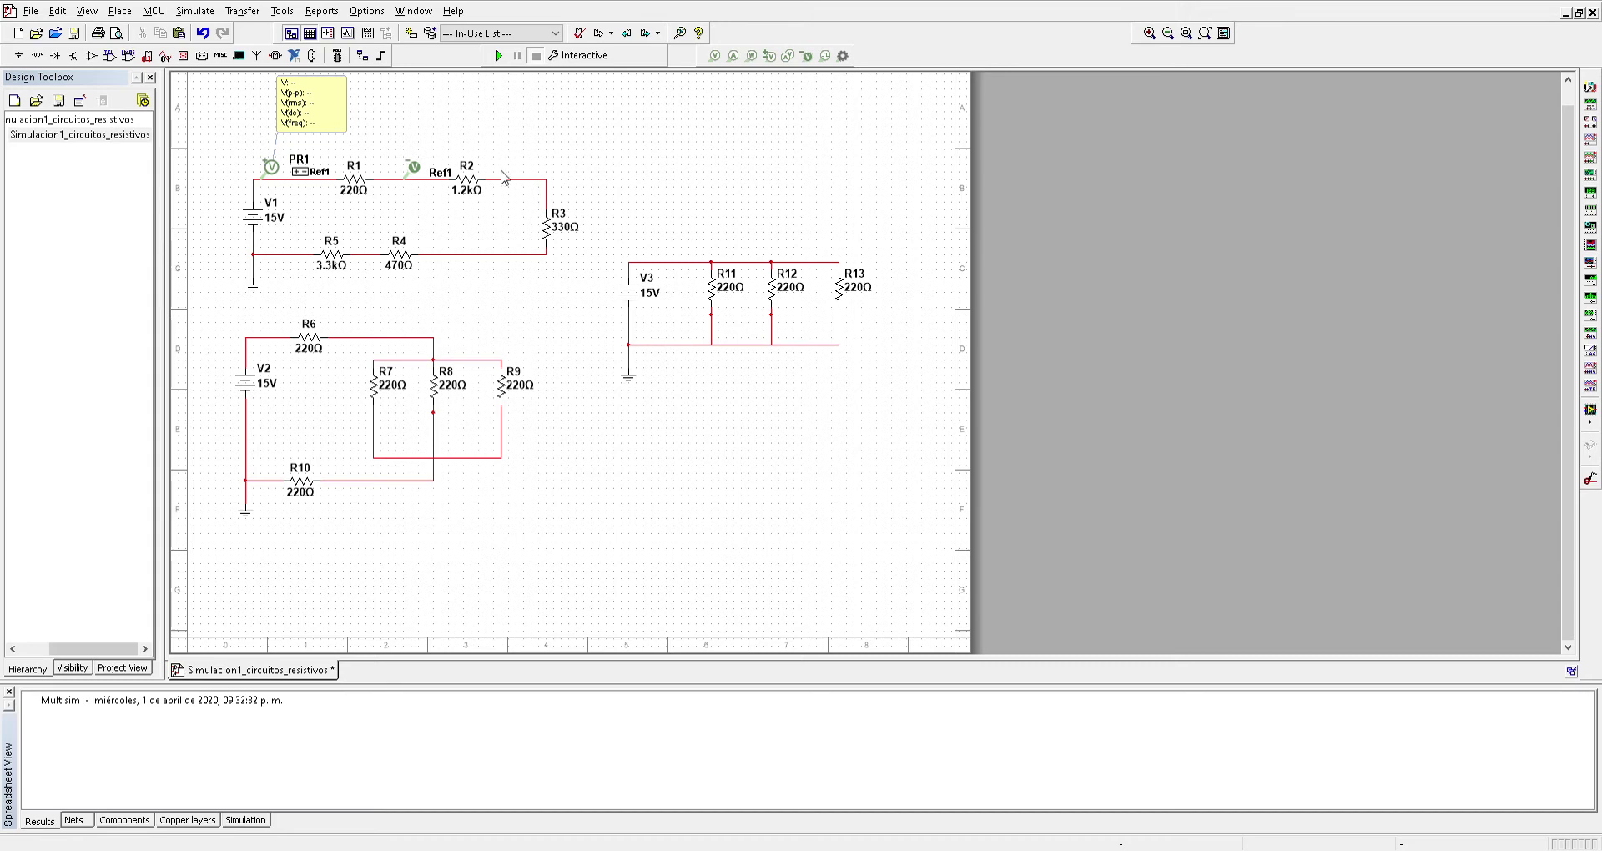
Shift R2, R3 and R4 further right to widen the V1 circuit, and move the Ref1 probe closer to R1.
click(467, 180)
drag(509, 179, 600, 221)
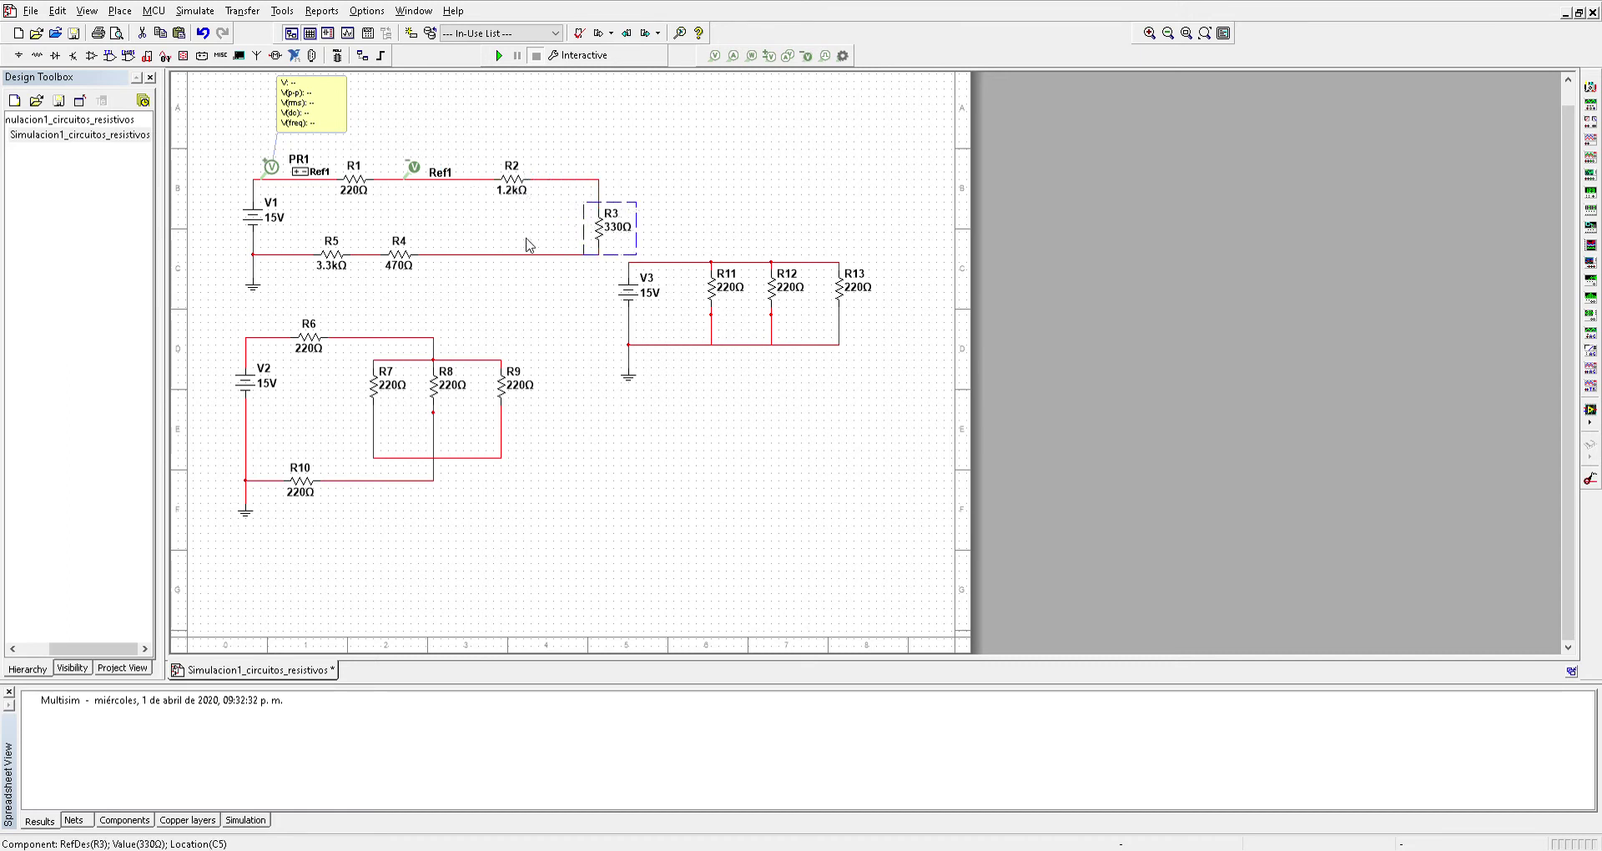
drag(404, 263, 518, 264)
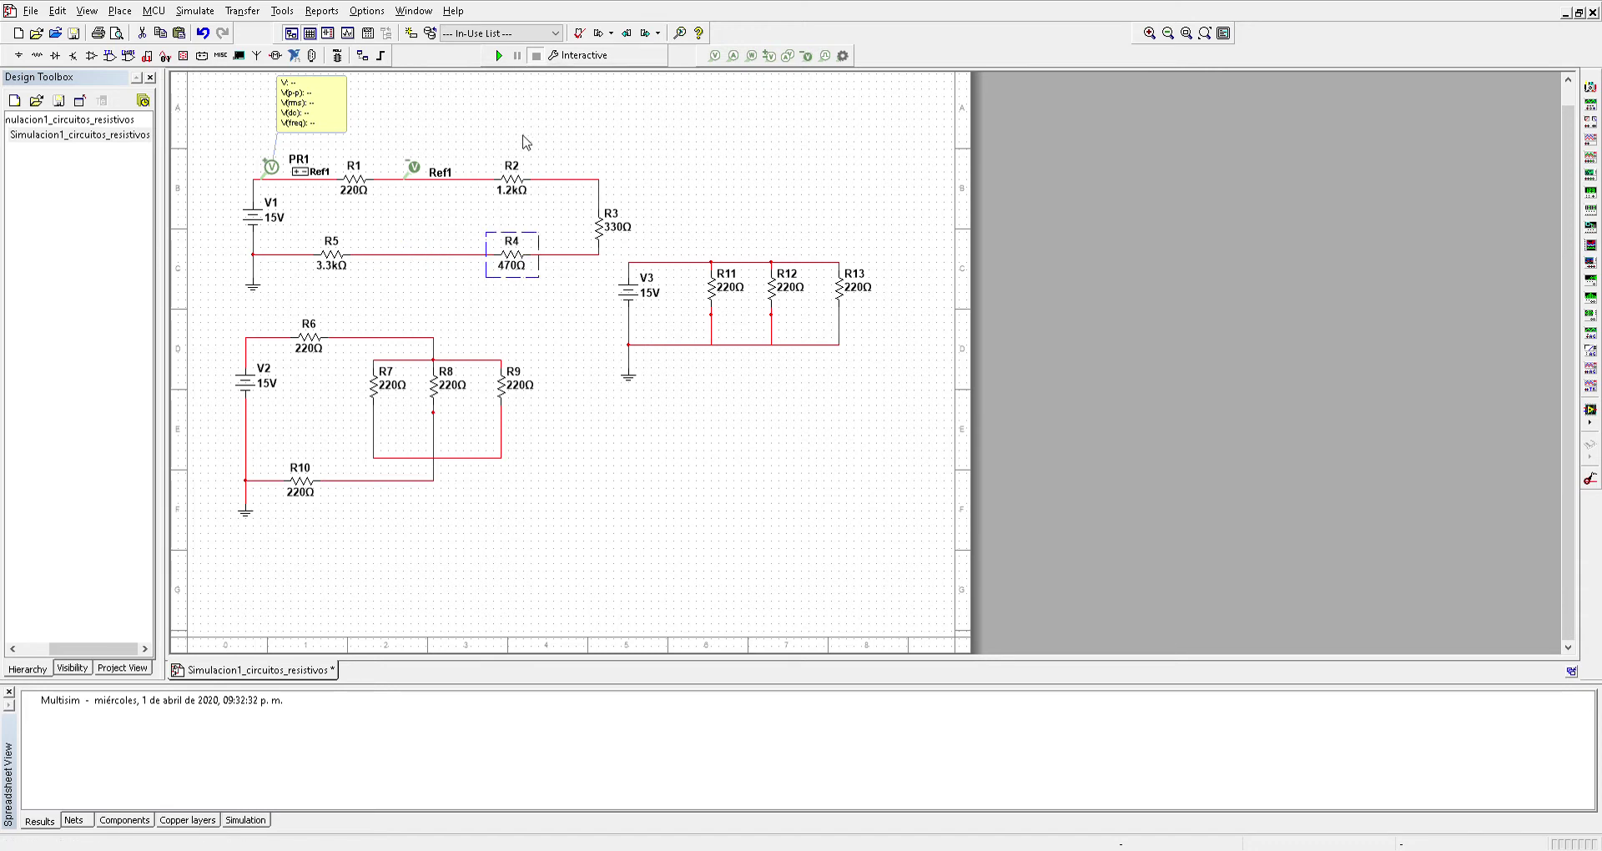
drag(417, 173, 394, 176)
click(470, 130)
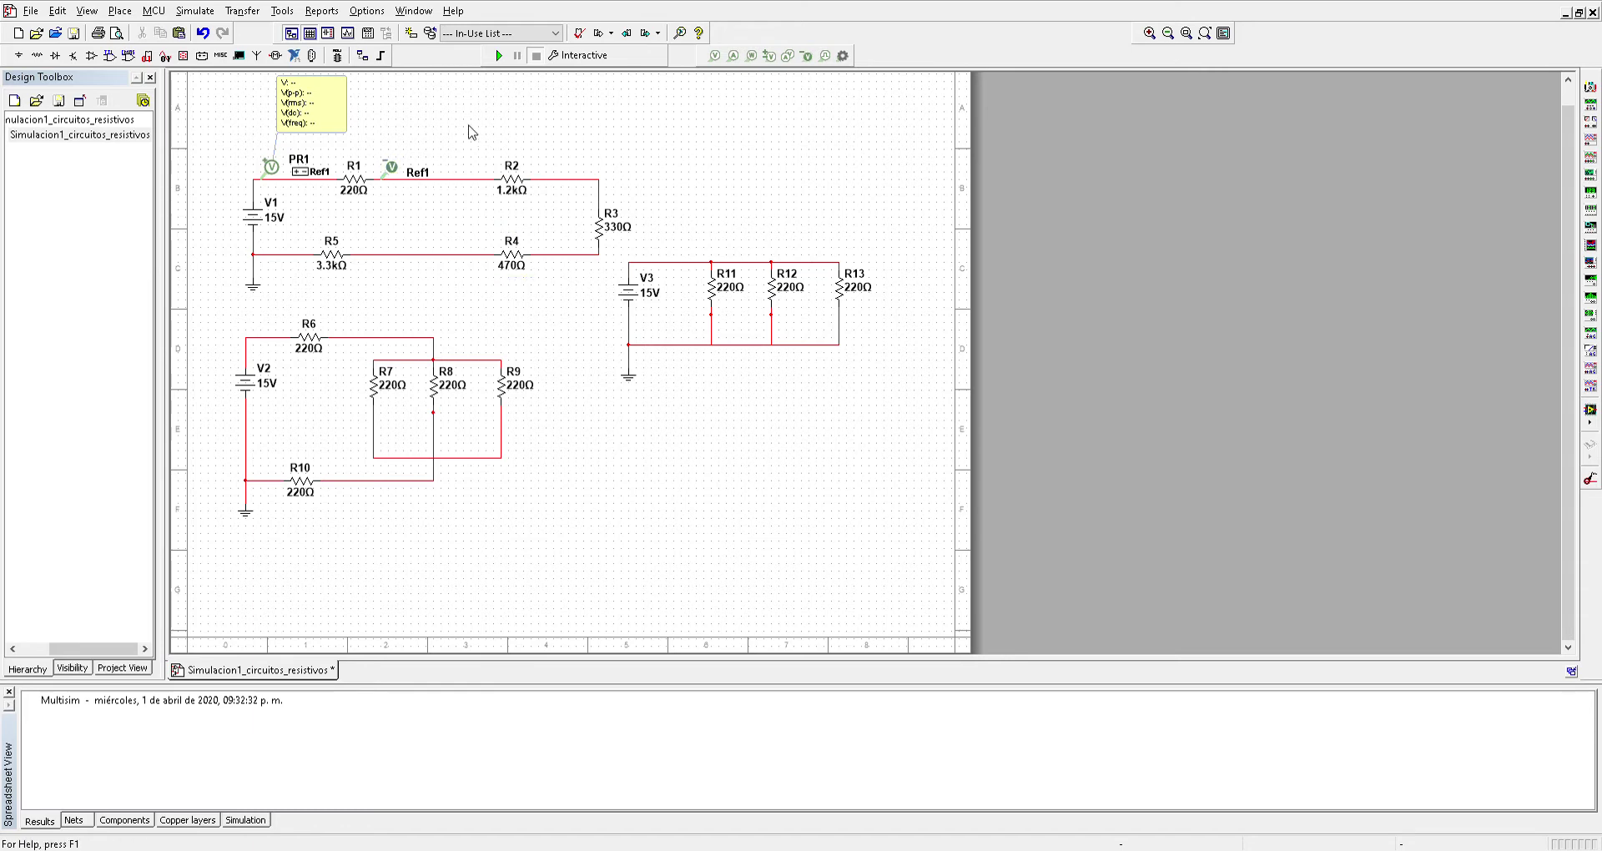
Place a differential voltage probe across R2 and nudge R2 right so it clears the Ref2 label.
click(772, 57)
click(453, 178)
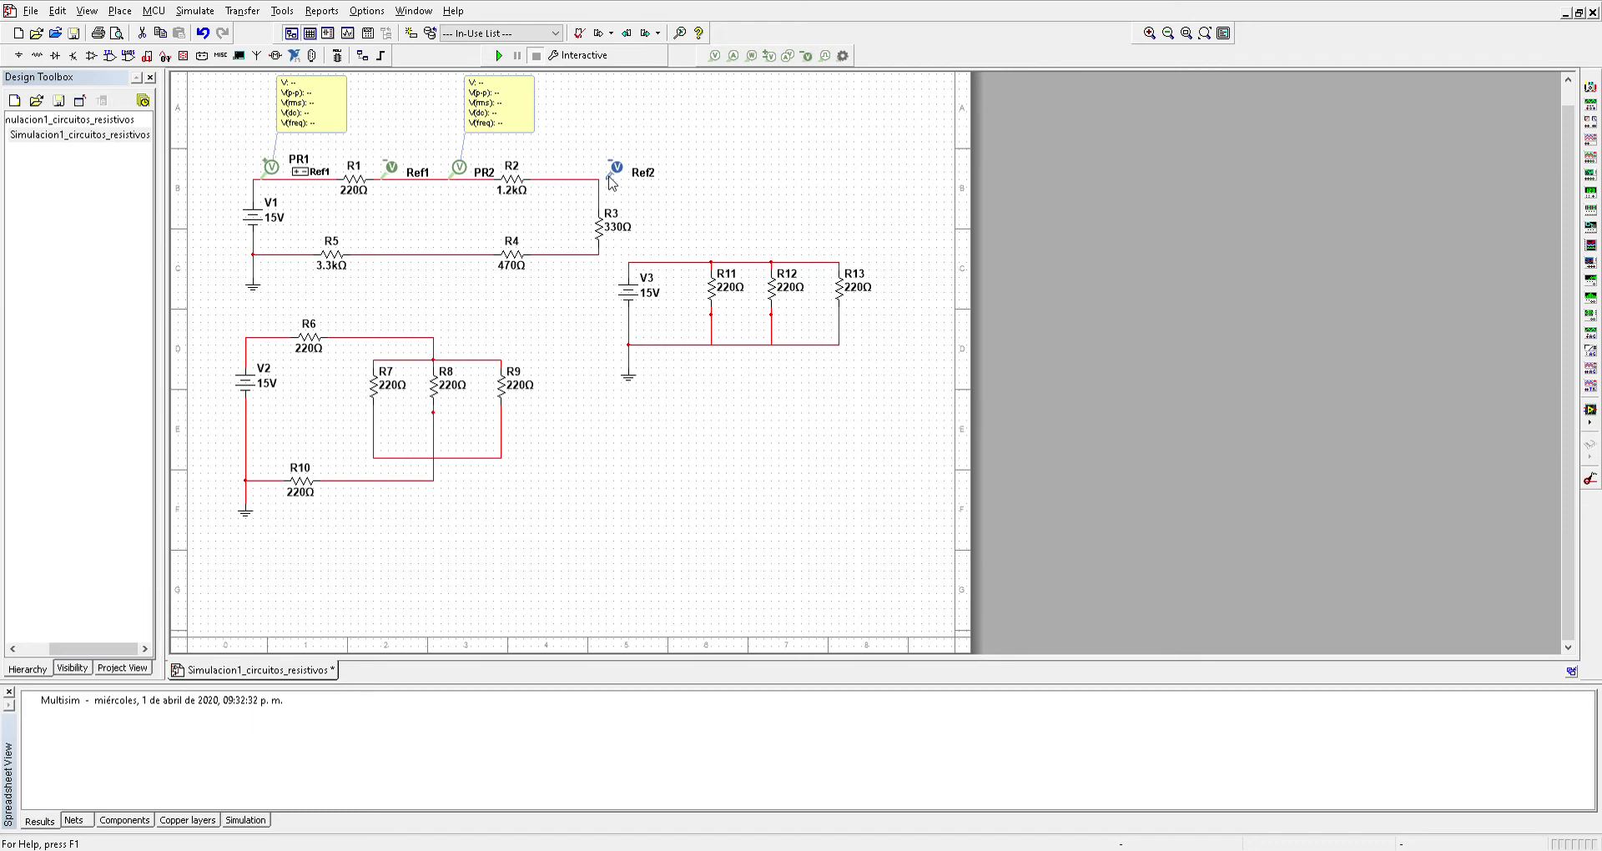
click(550, 184)
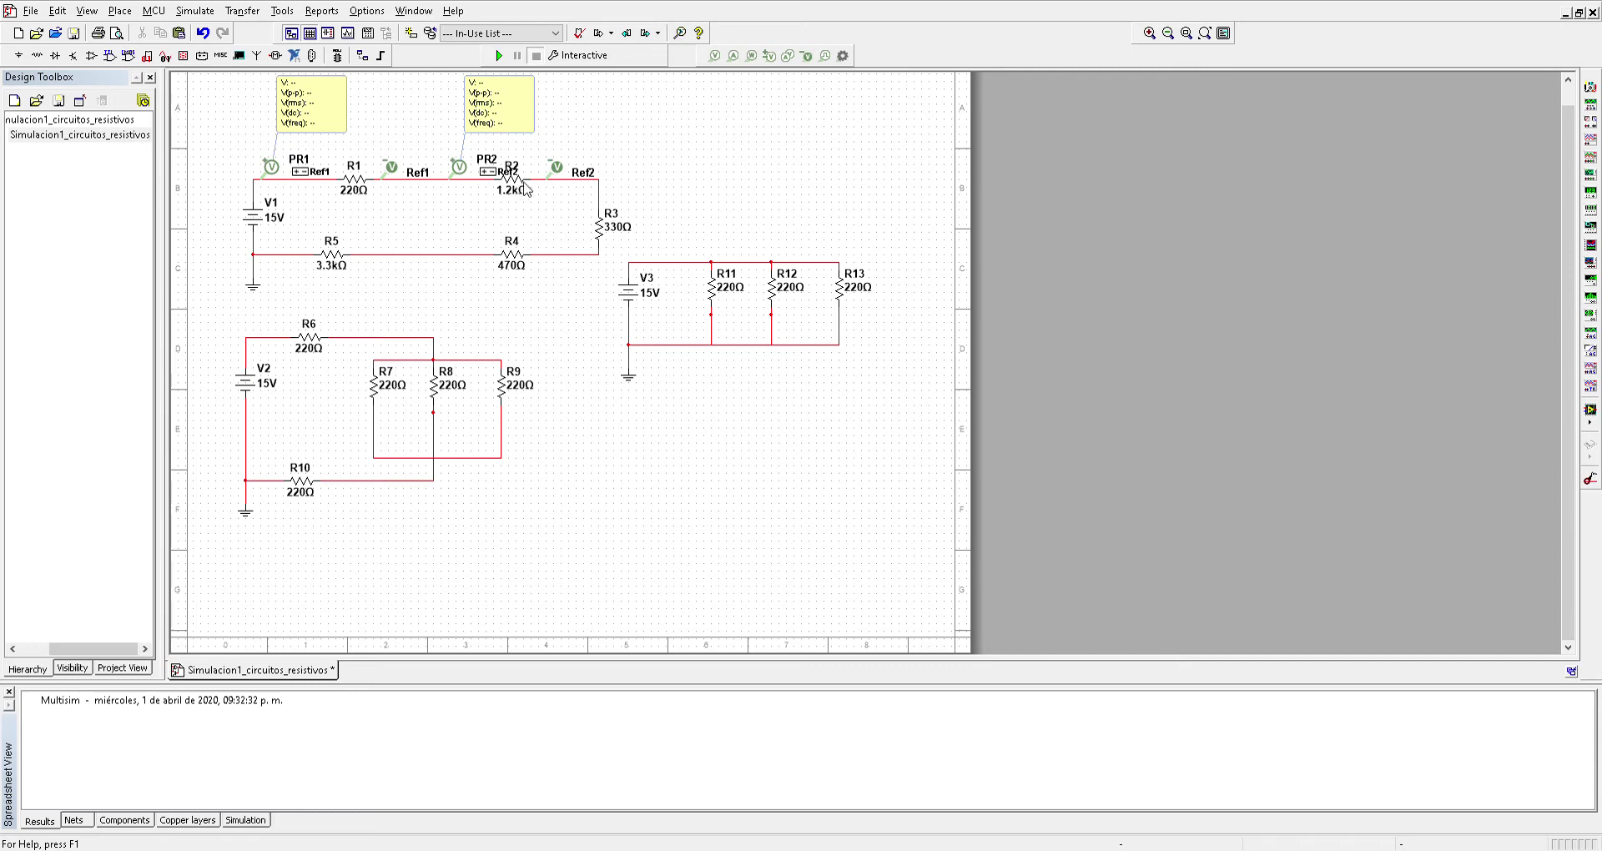
click(517, 185)
mouse_move(529, 181)
mouse_down()
mouse_move(572, 165)
mouse_move(538, 175)
mouse_up()
click(538, 178)
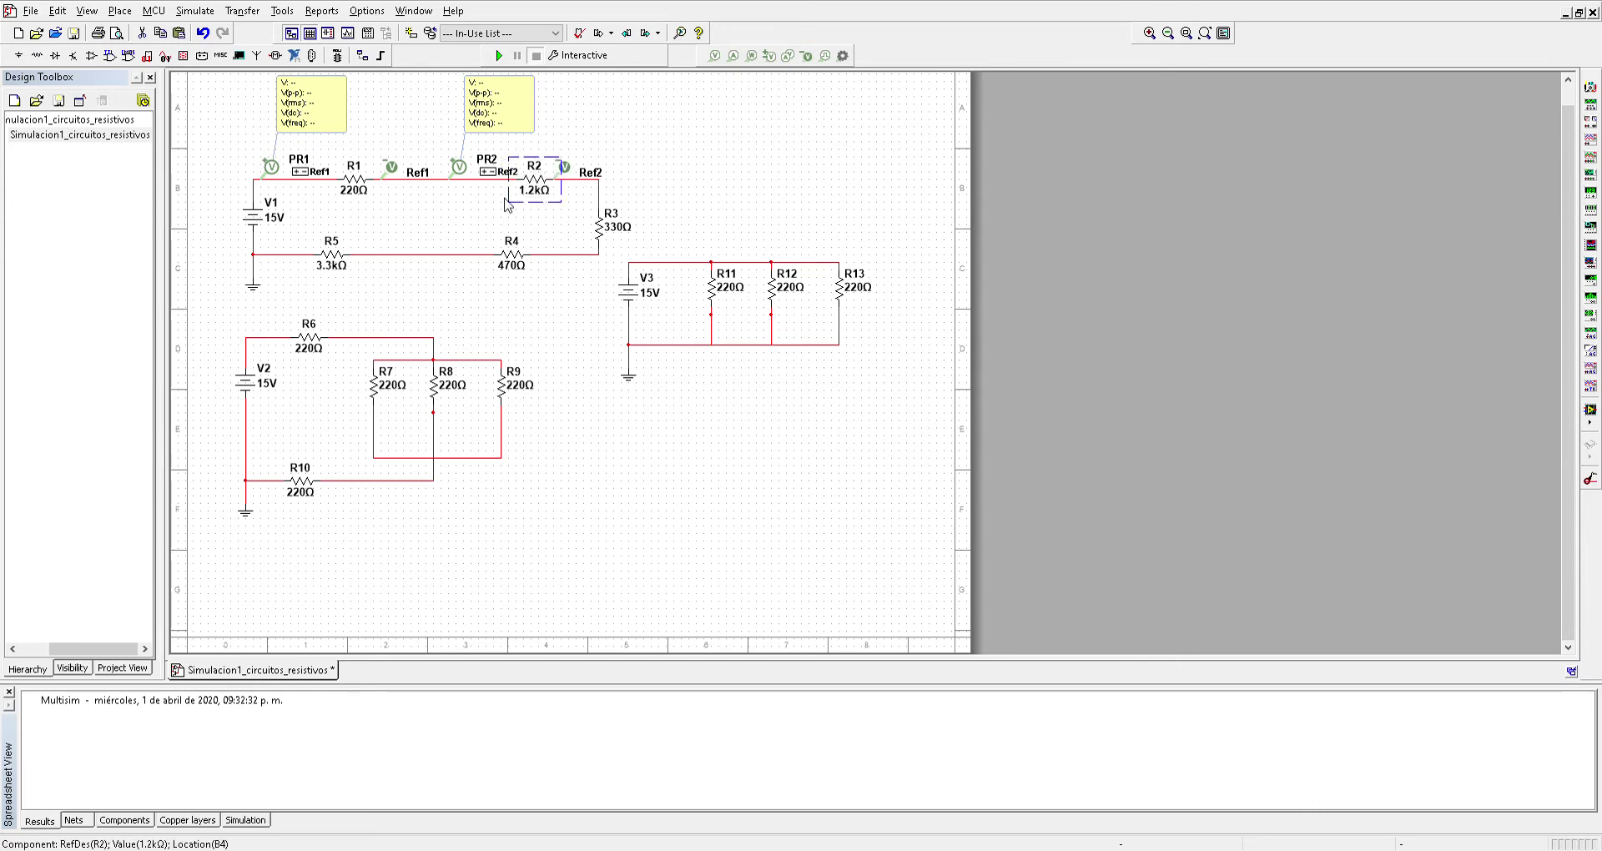
click(489, 210)
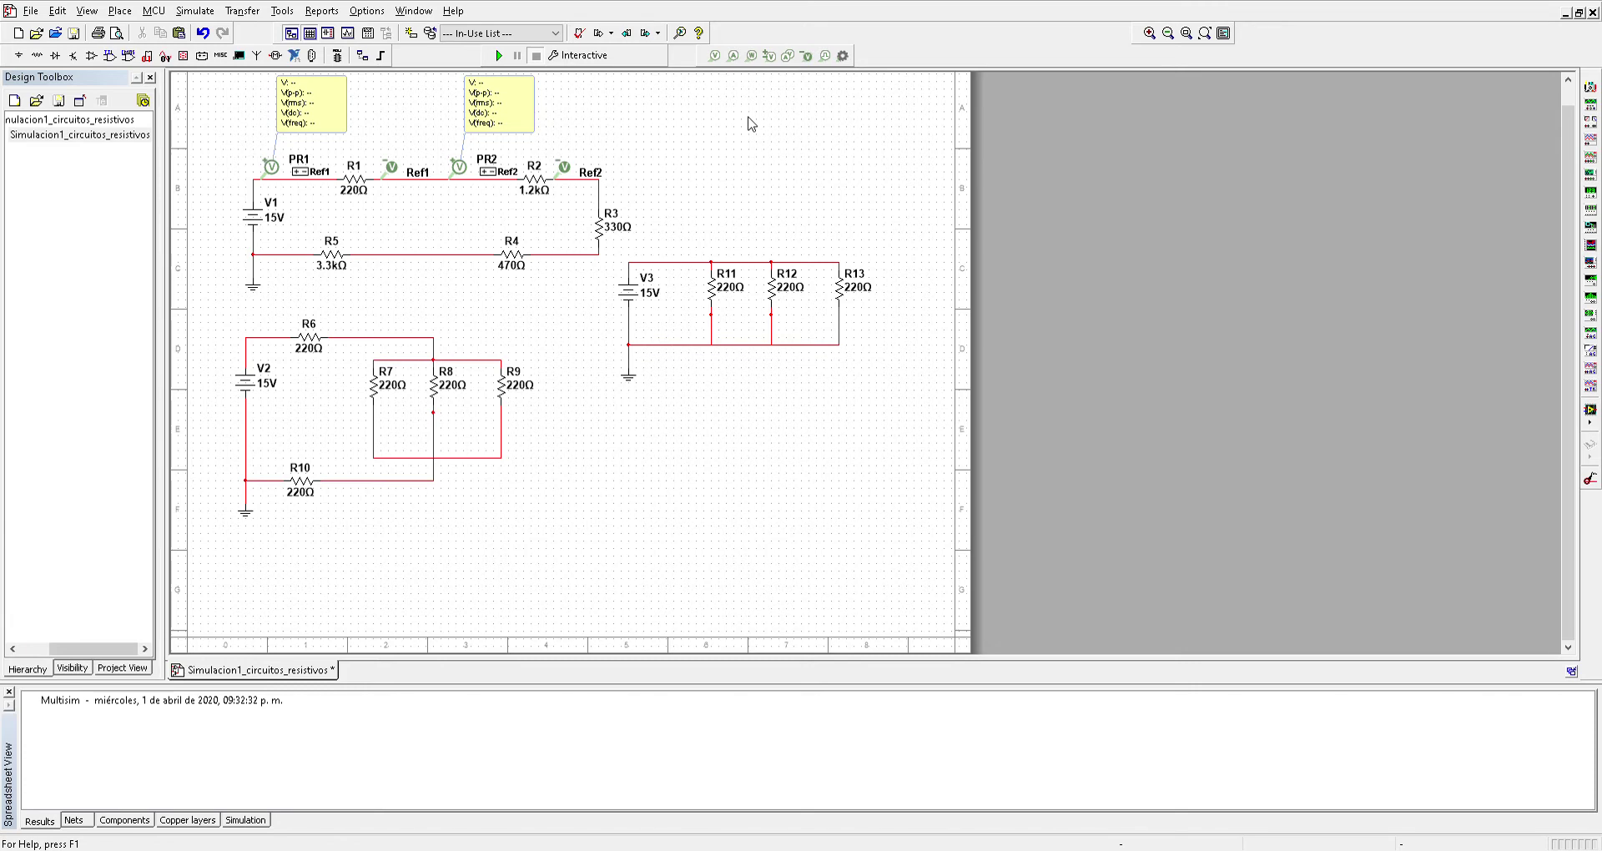
Place a differential voltage probe across R3, positive end on the wire above it and reference end just below it.
click(768, 55)
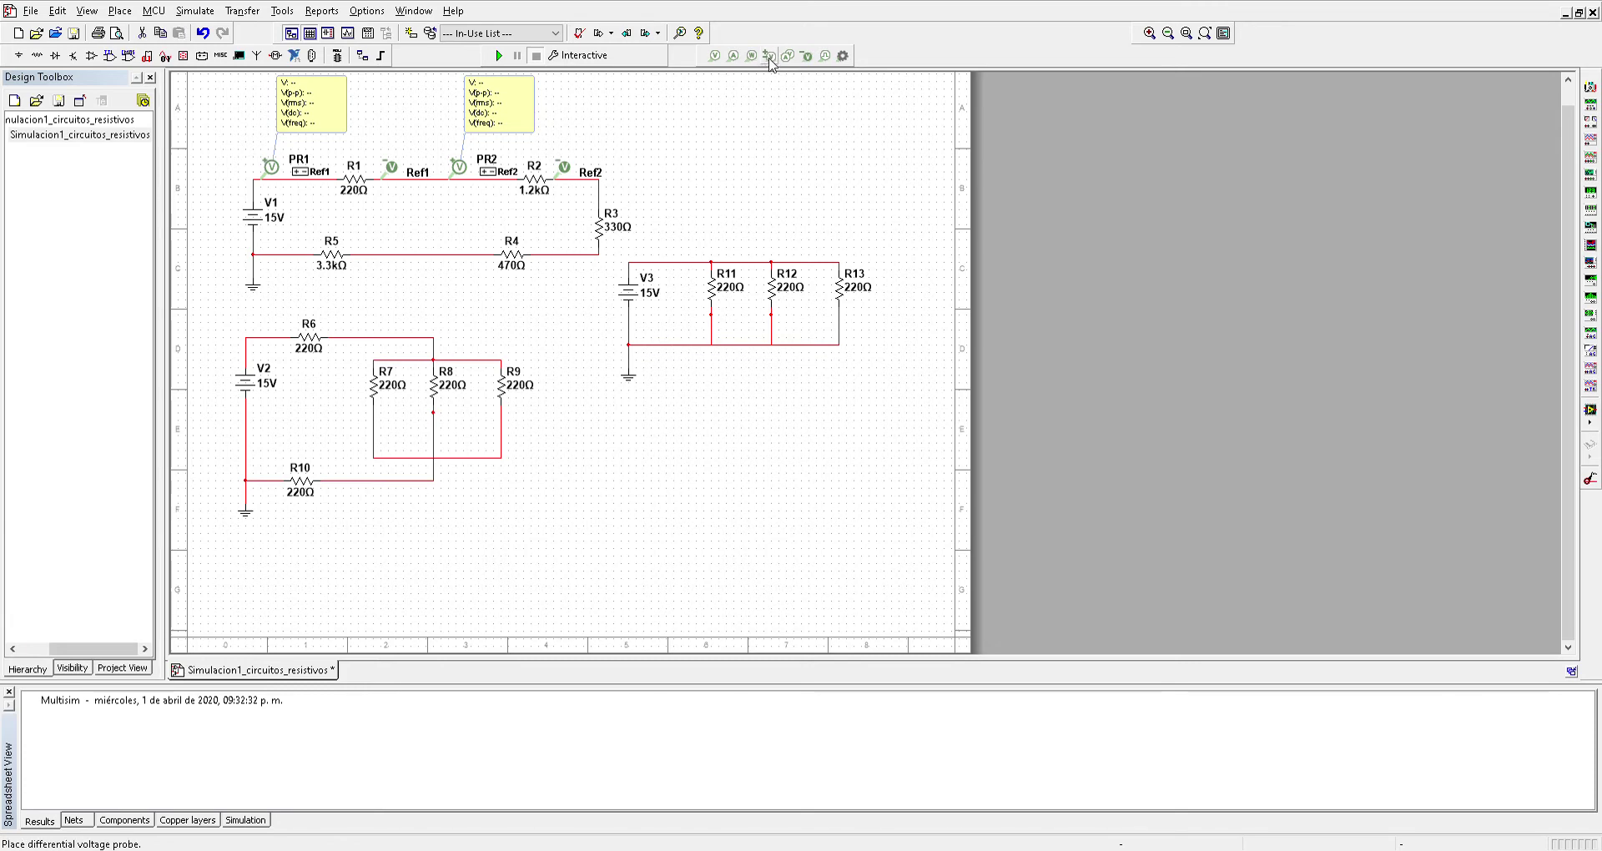
click(603, 183)
drag(600, 181, 602, 187)
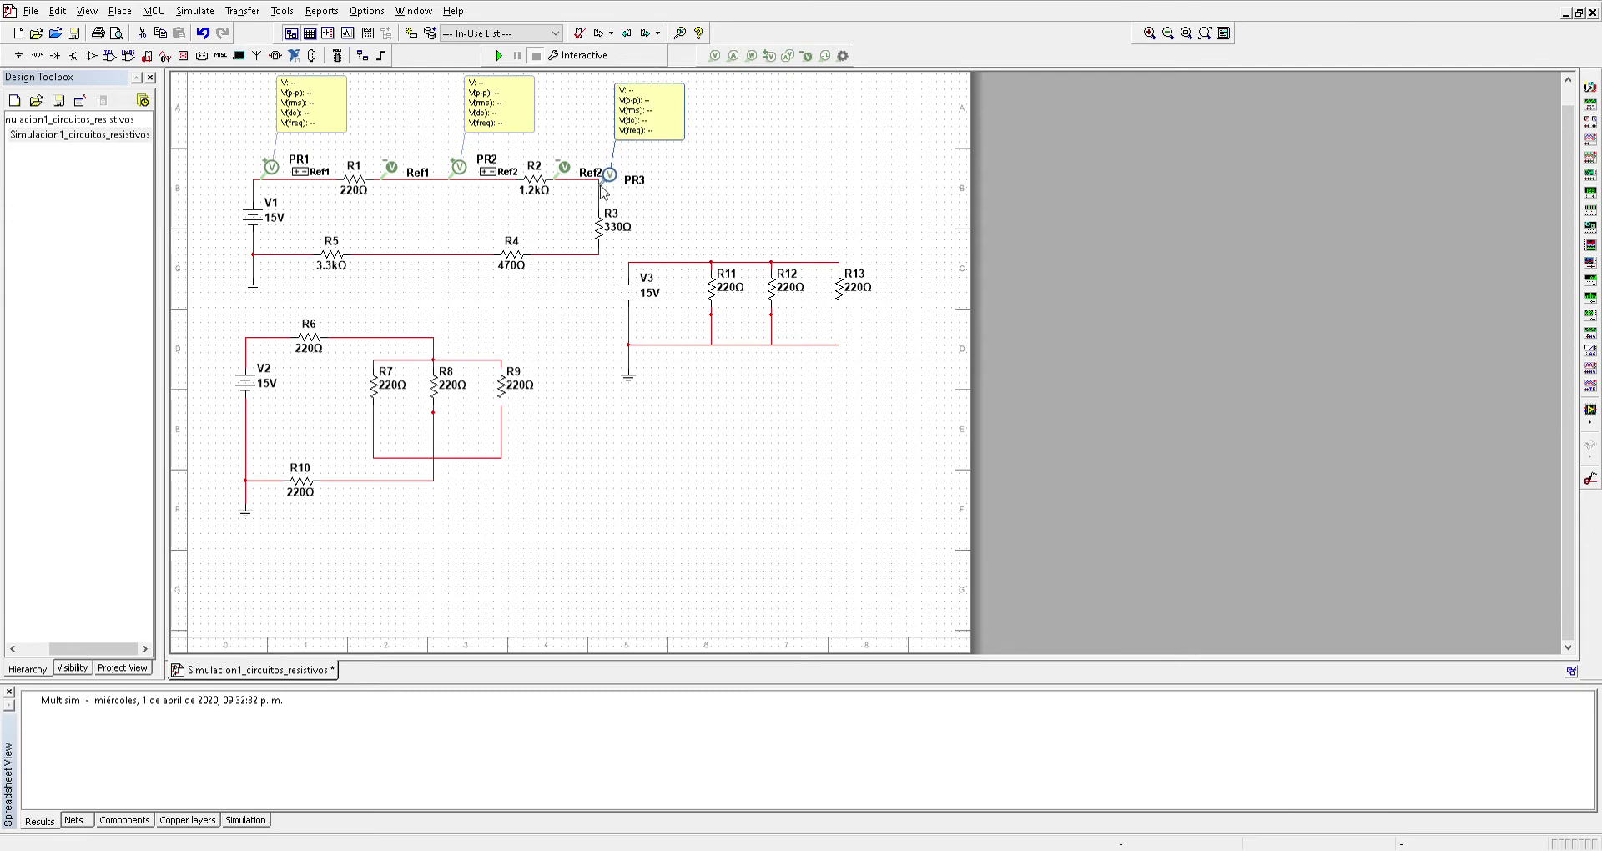
click(602, 187)
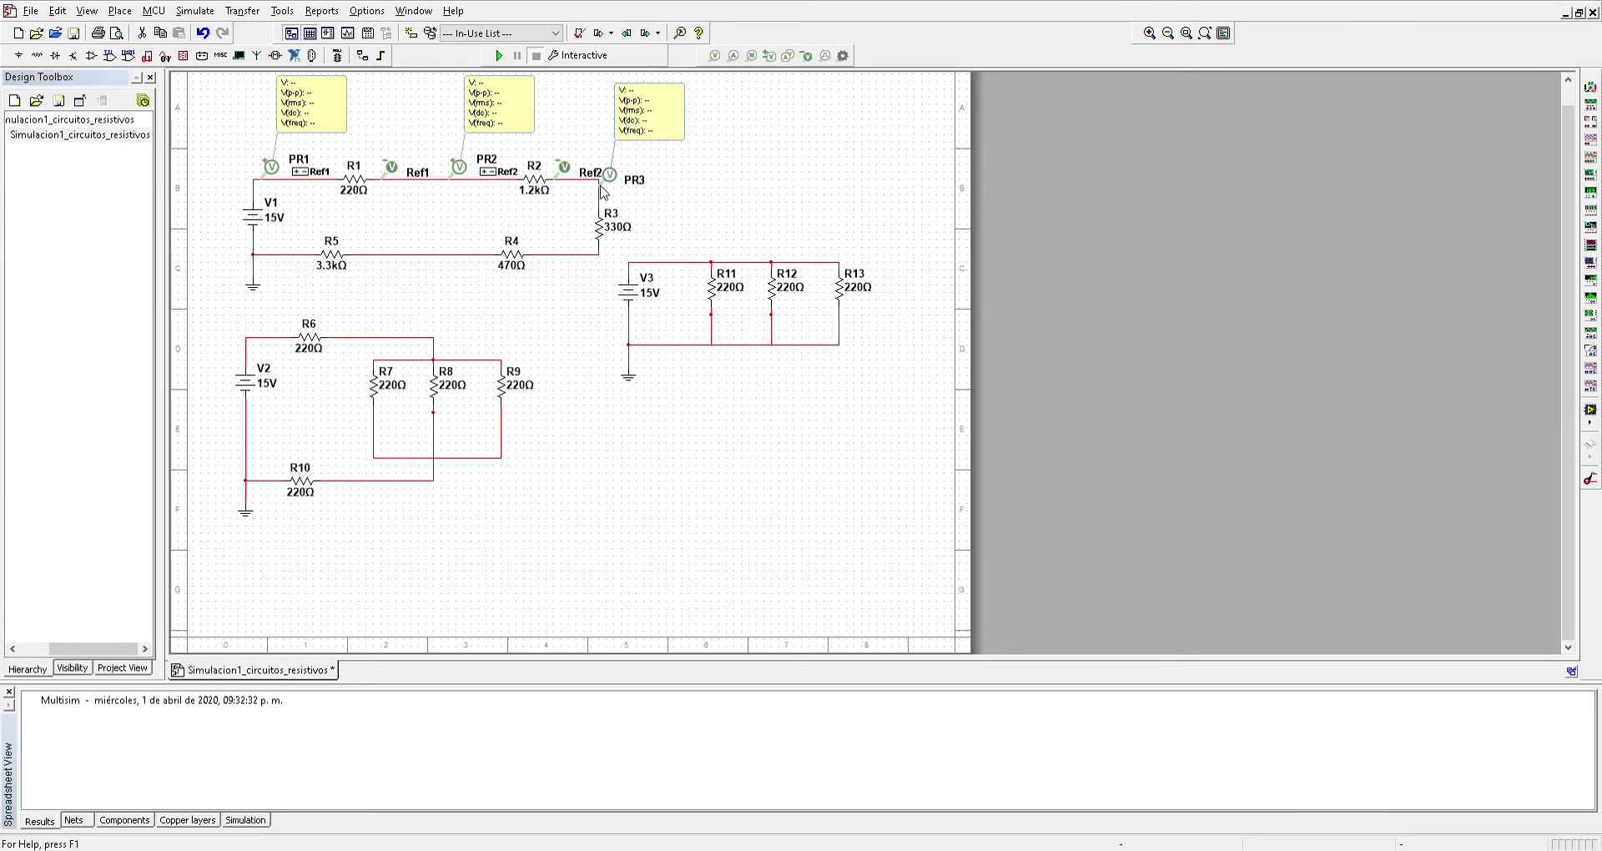
click(602, 253)
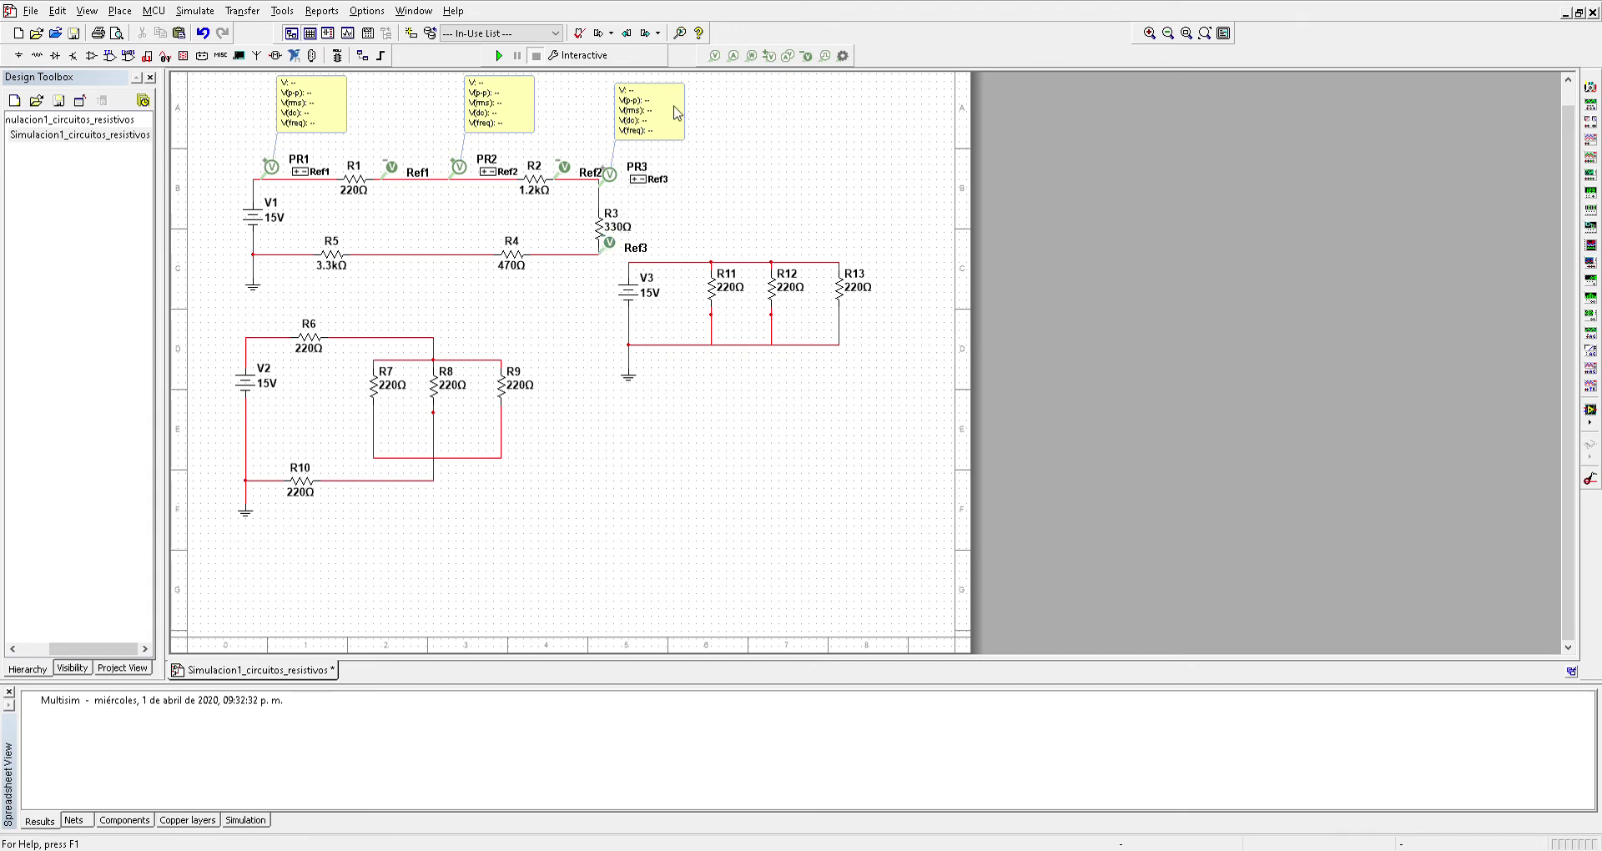
Place a differential voltage probe across R4 with its readout below the wire, and adjust both probe ends around the resistor.
click(771, 59)
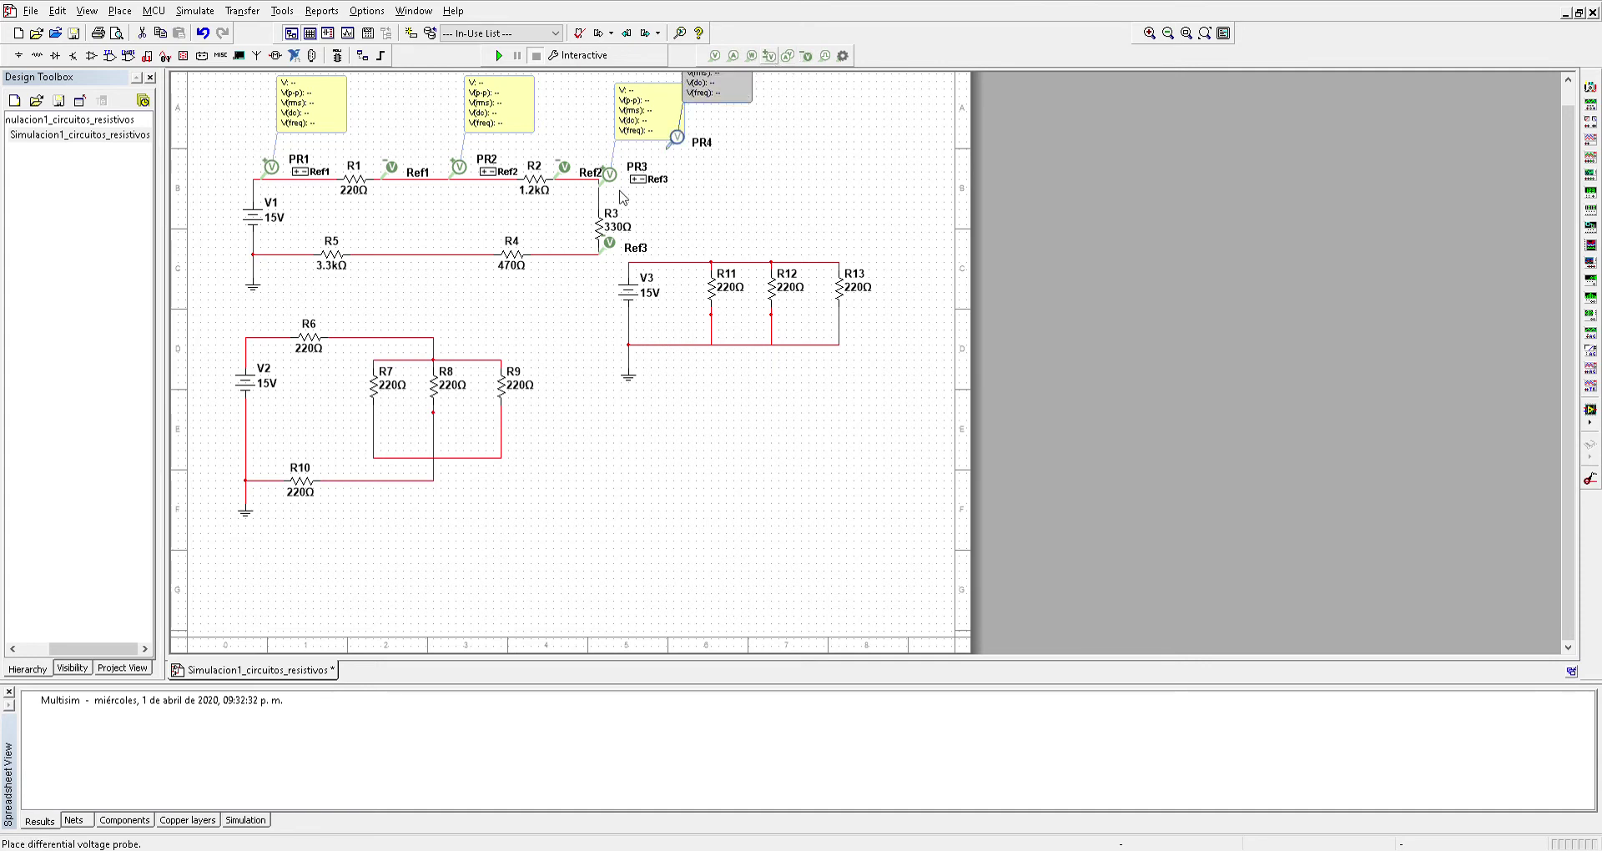
click(543, 261)
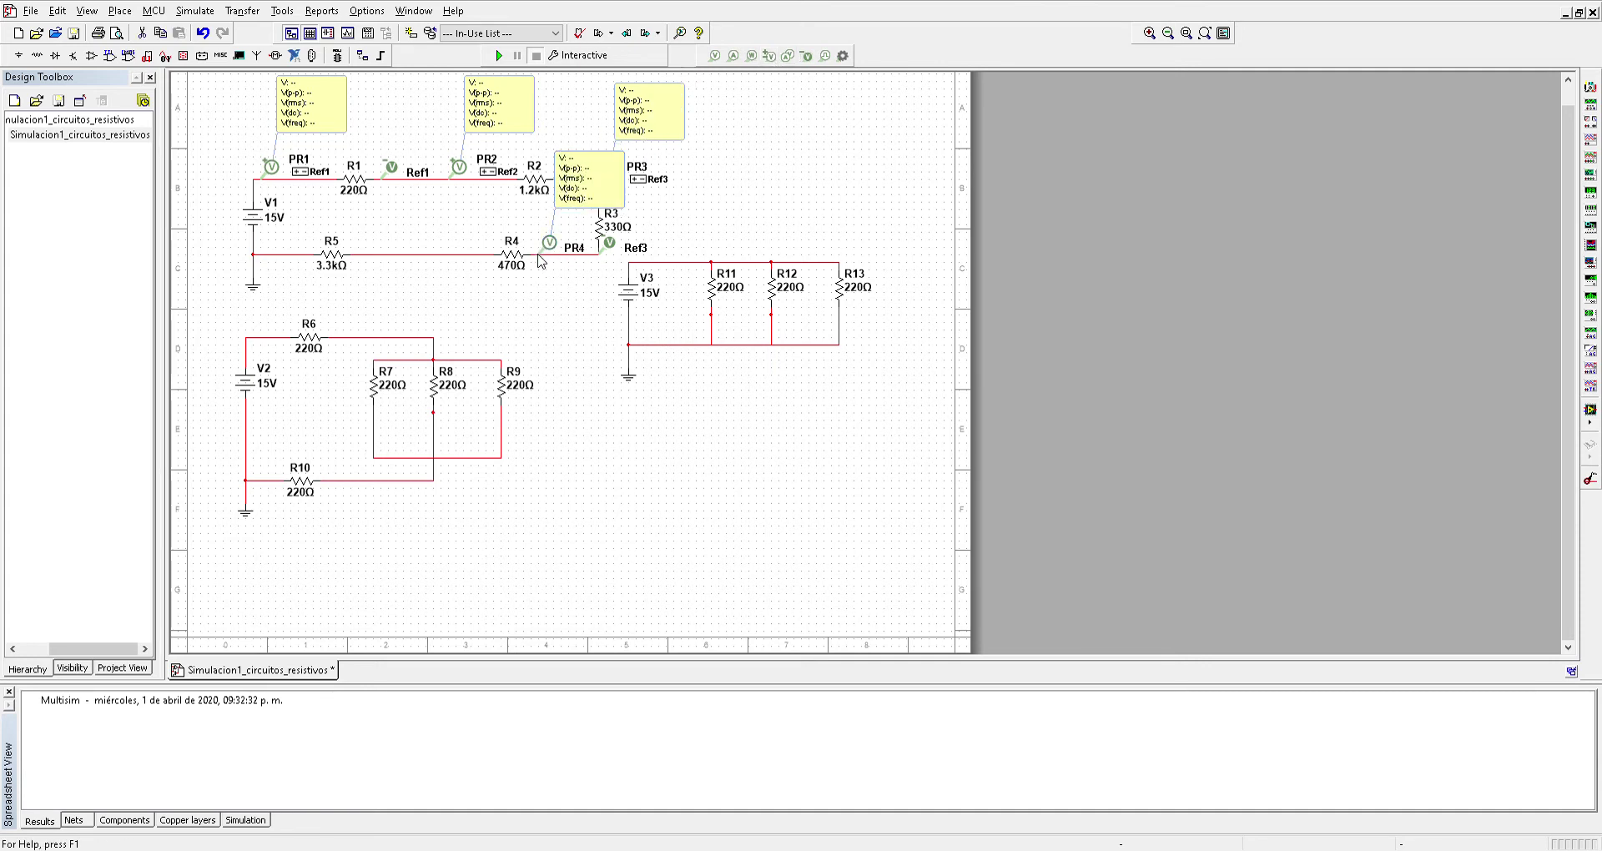
click(471, 261)
drag(584, 196, 572, 324)
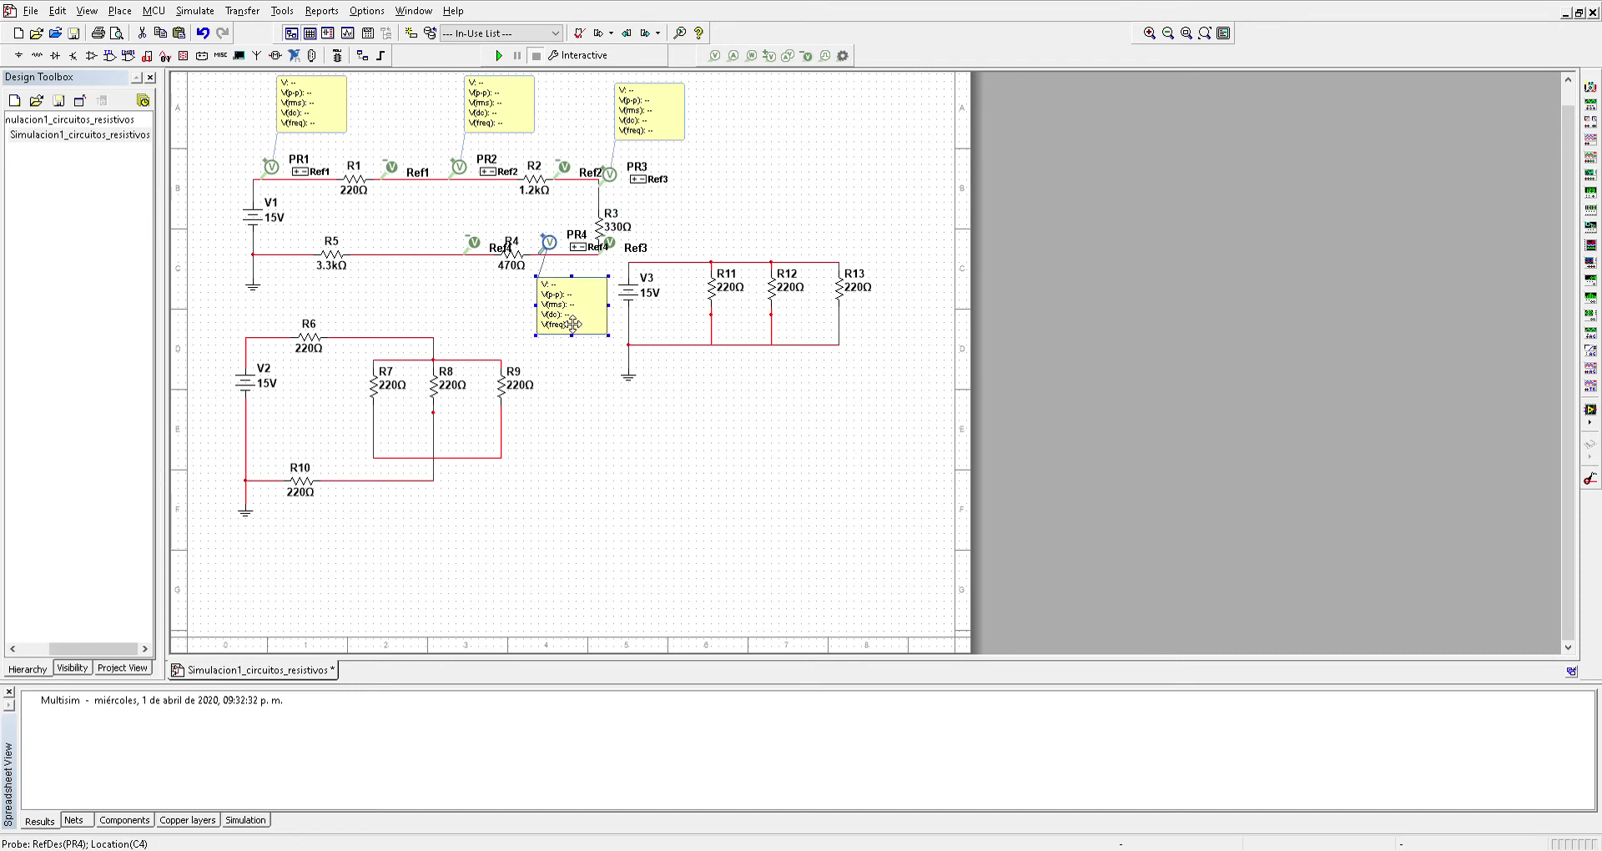
click(467, 316)
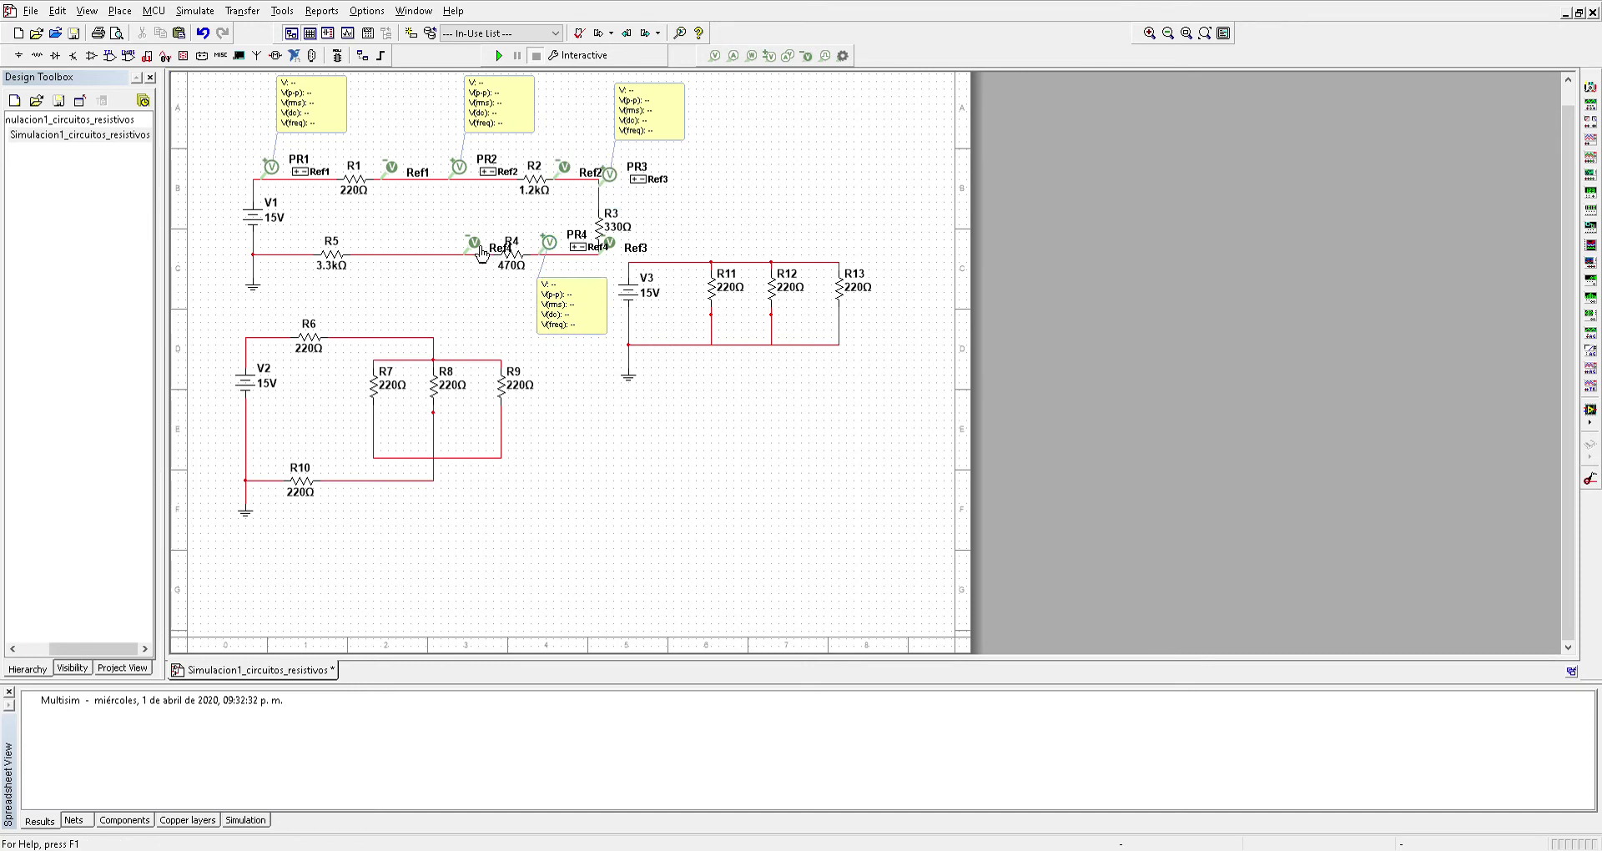
mouse_move(476, 253)
mouse_down()
mouse_move(462, 252)
mouse_move(544, 247)
mouse_up()
click(549, 243)
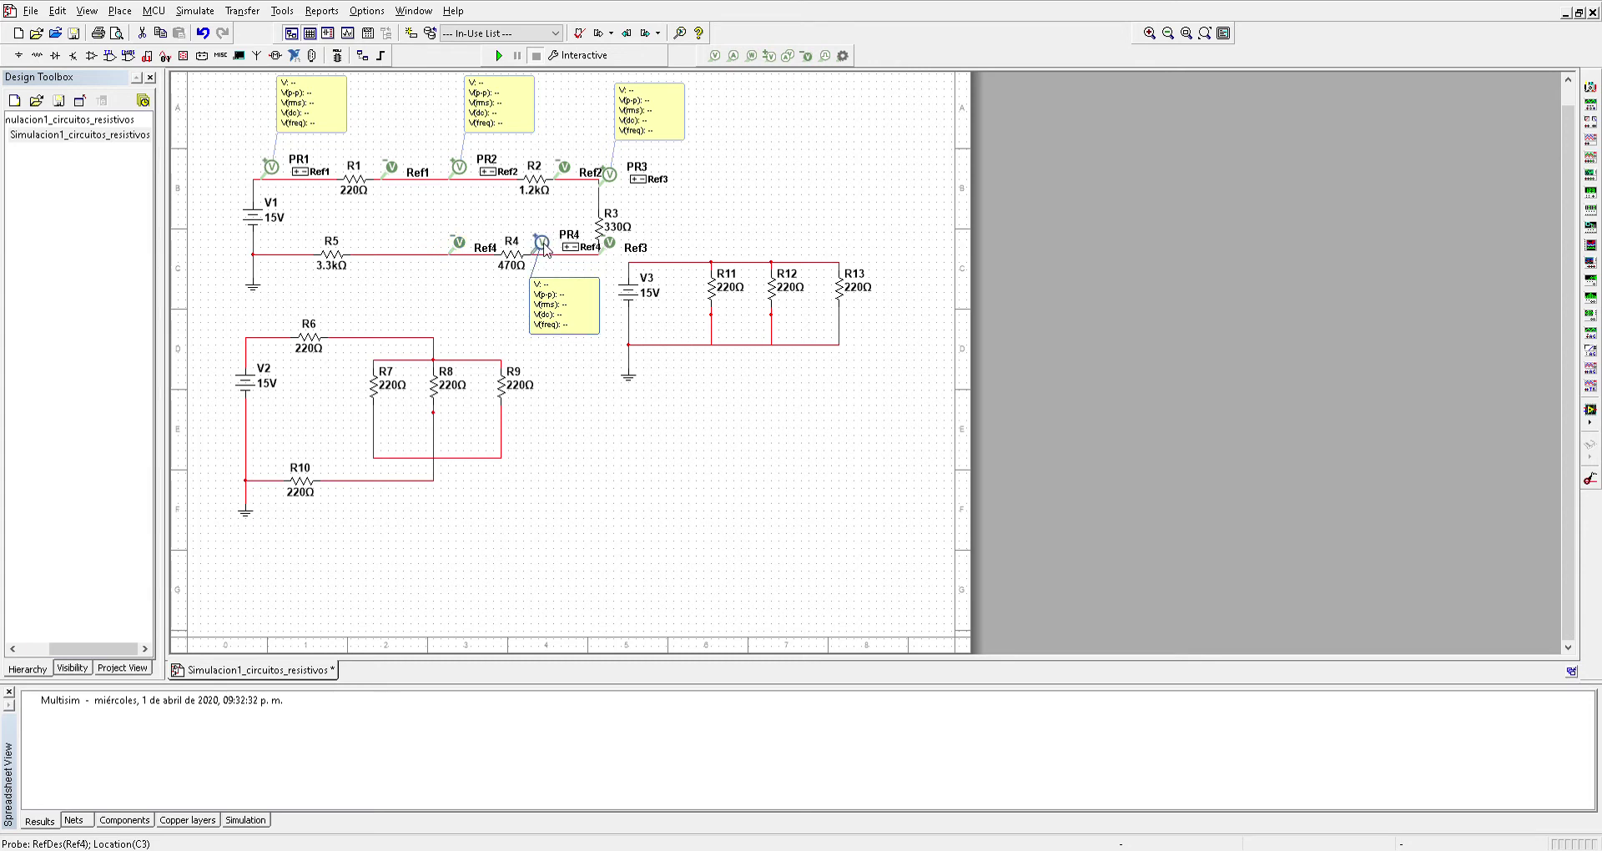
click(619, 455)
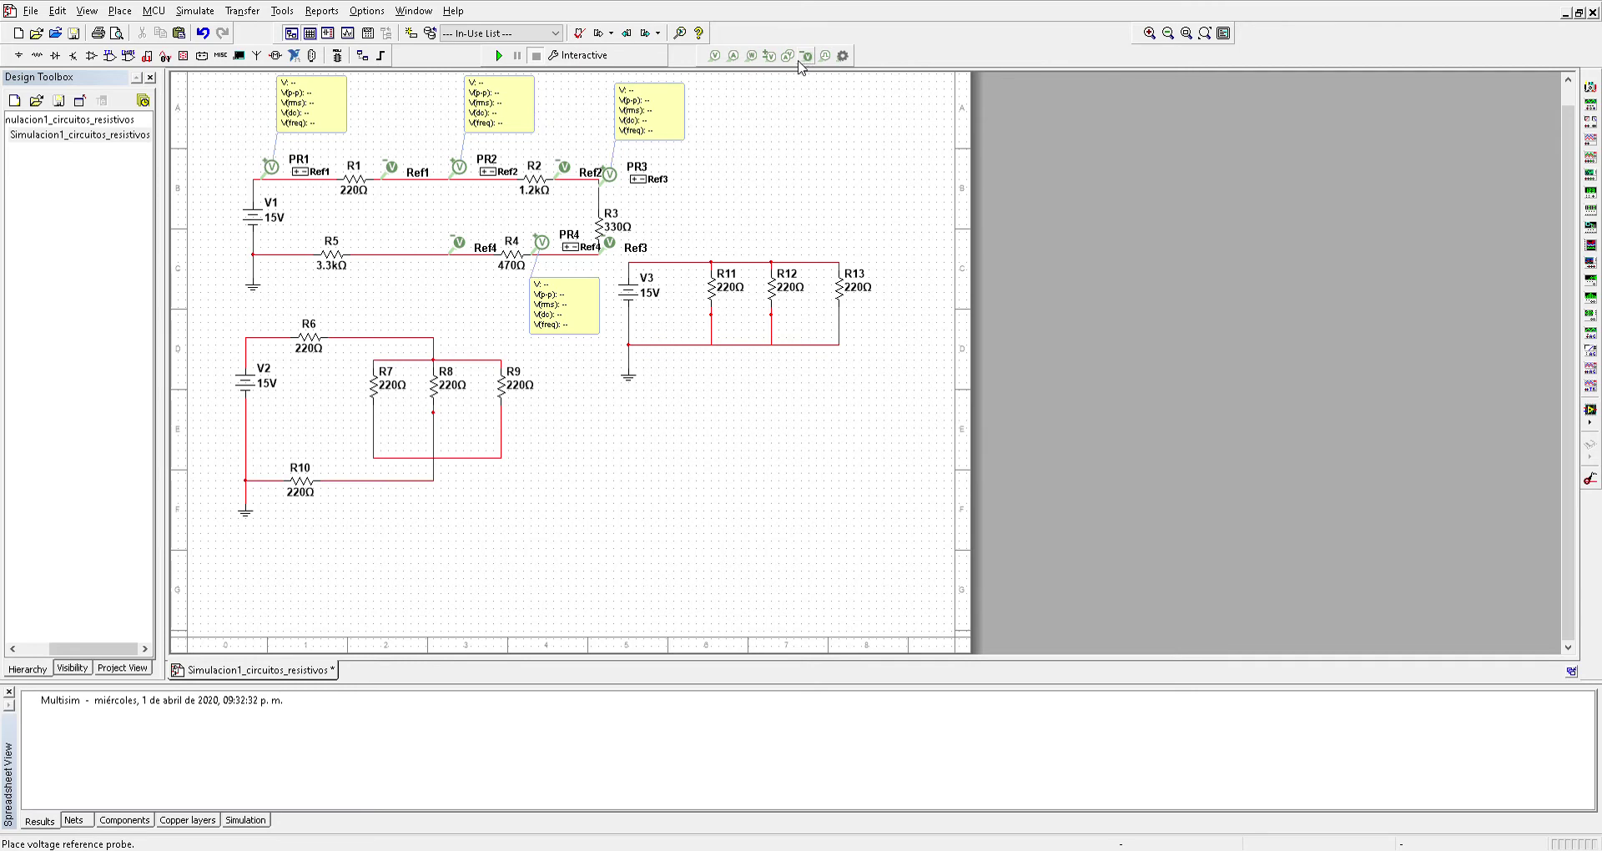
Place a differential voltage probe across R5, move its readout below the wire and bring its positive end closer to R5.
click(768, 55)
click(383, 257)
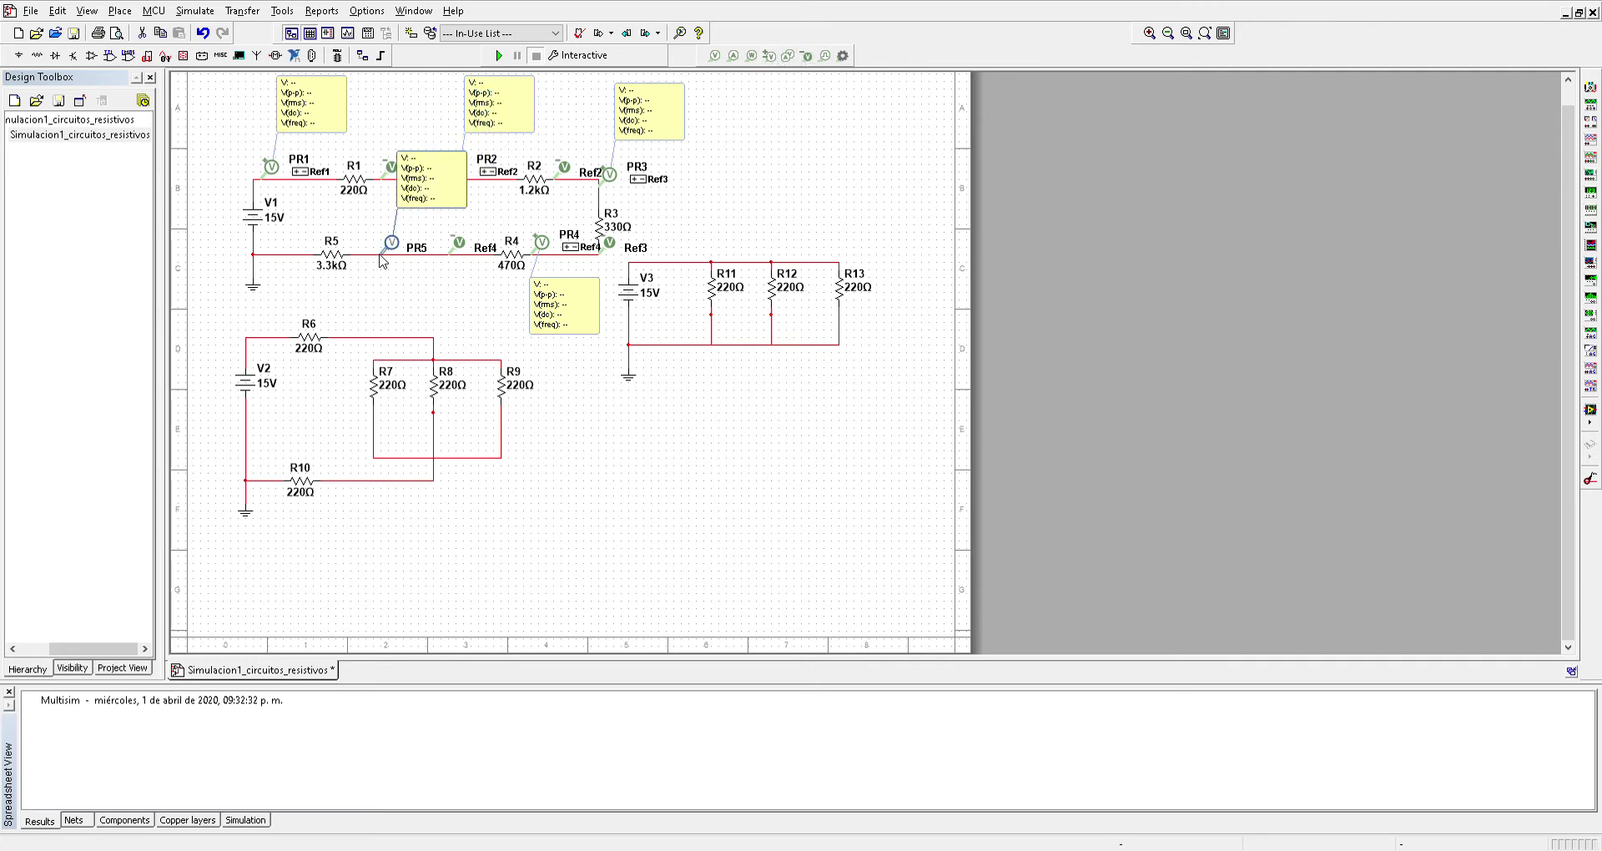
click(271, 260)
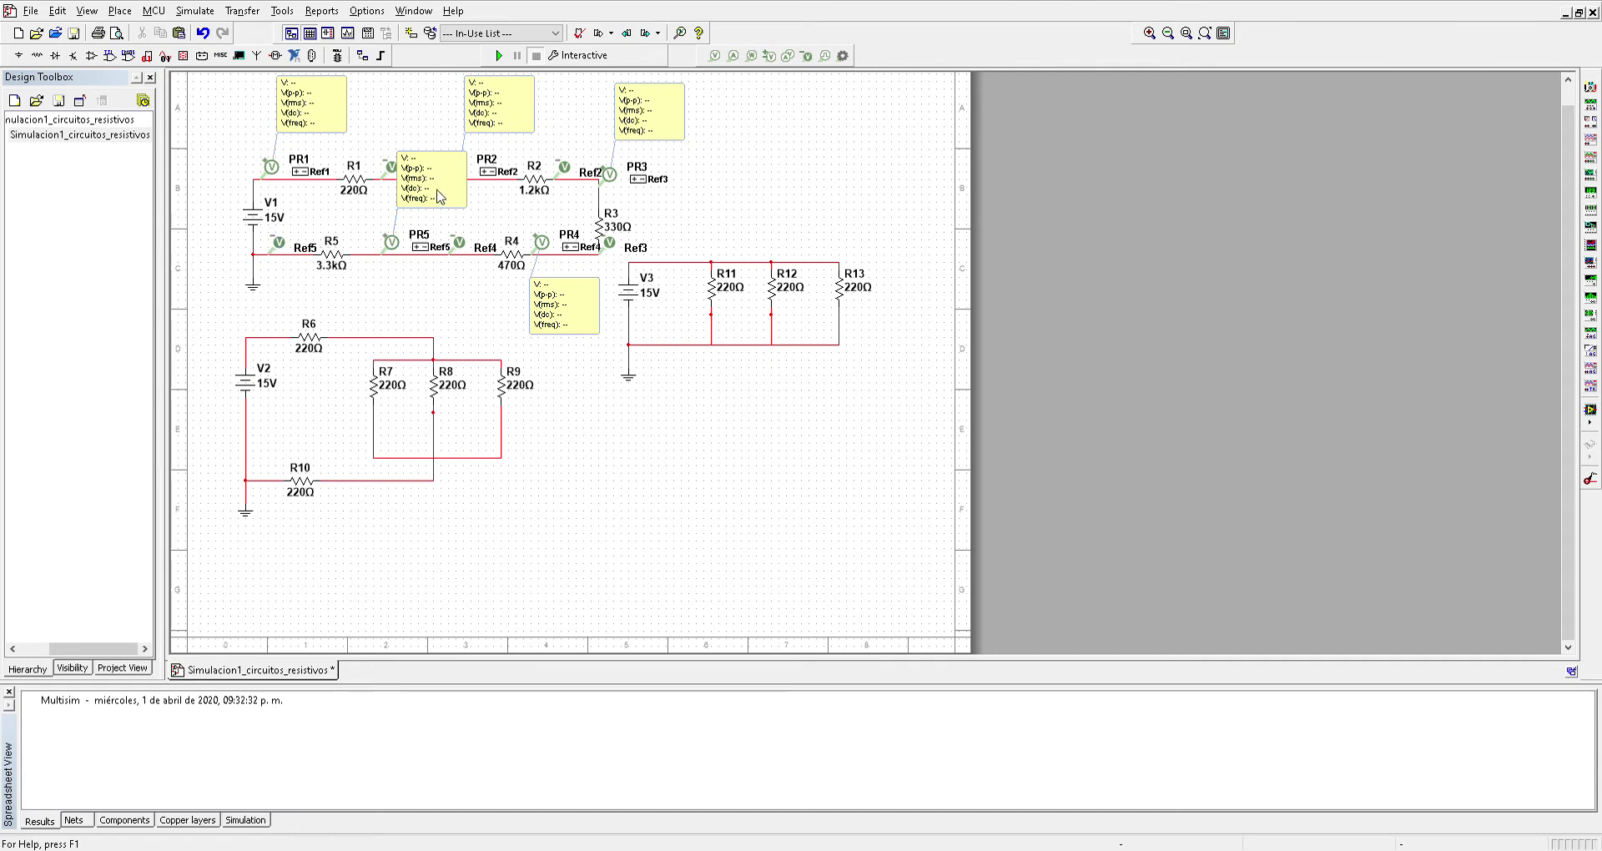
drag(440, 197, 442, 319)
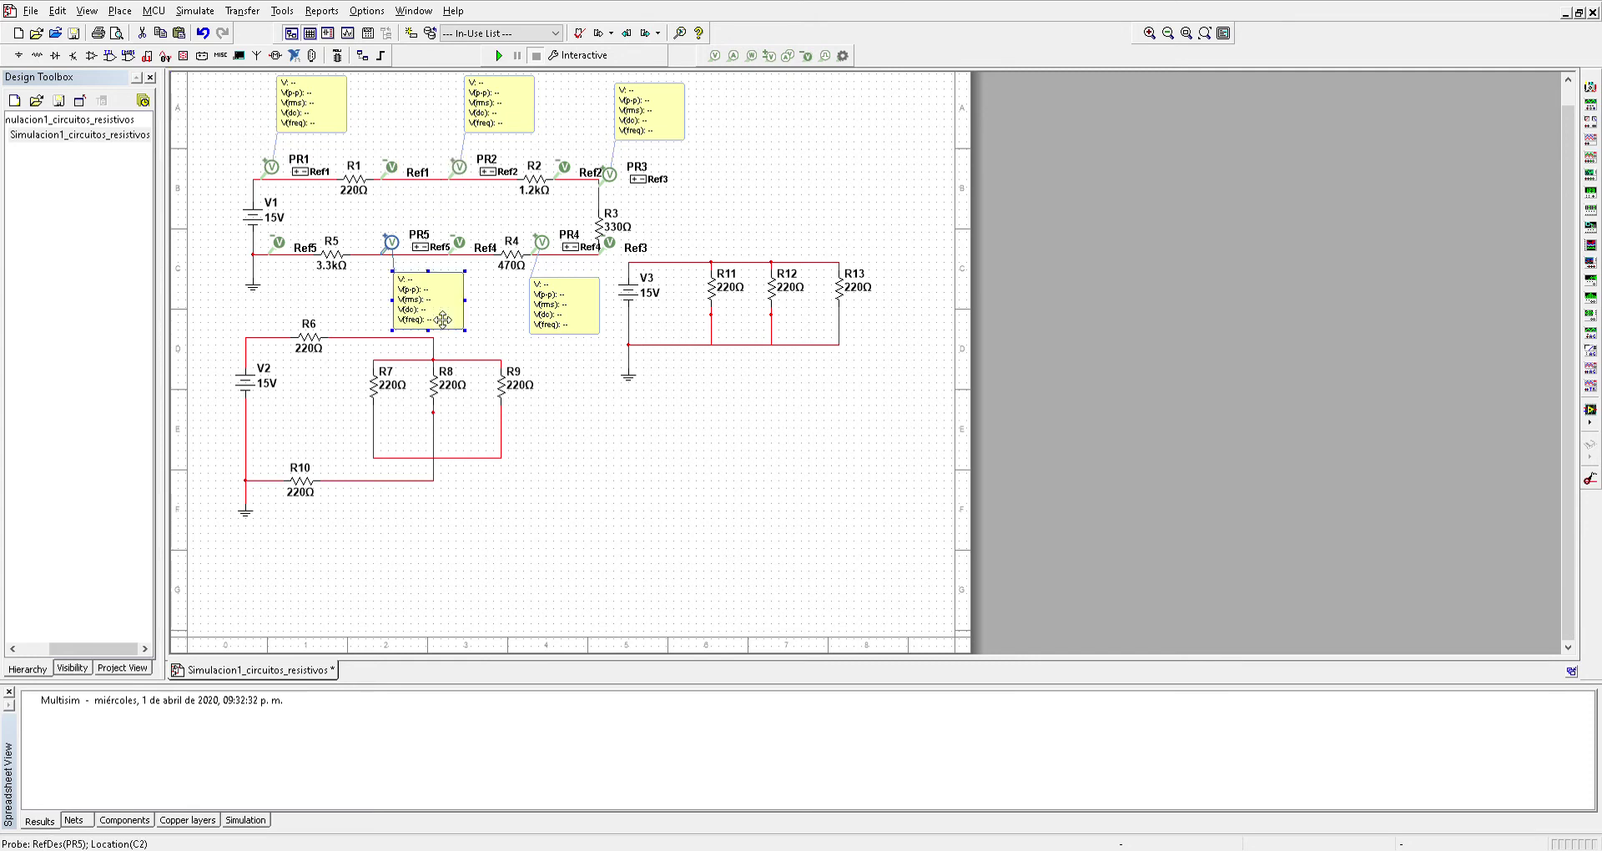
drag(388, 245, 364, 255)
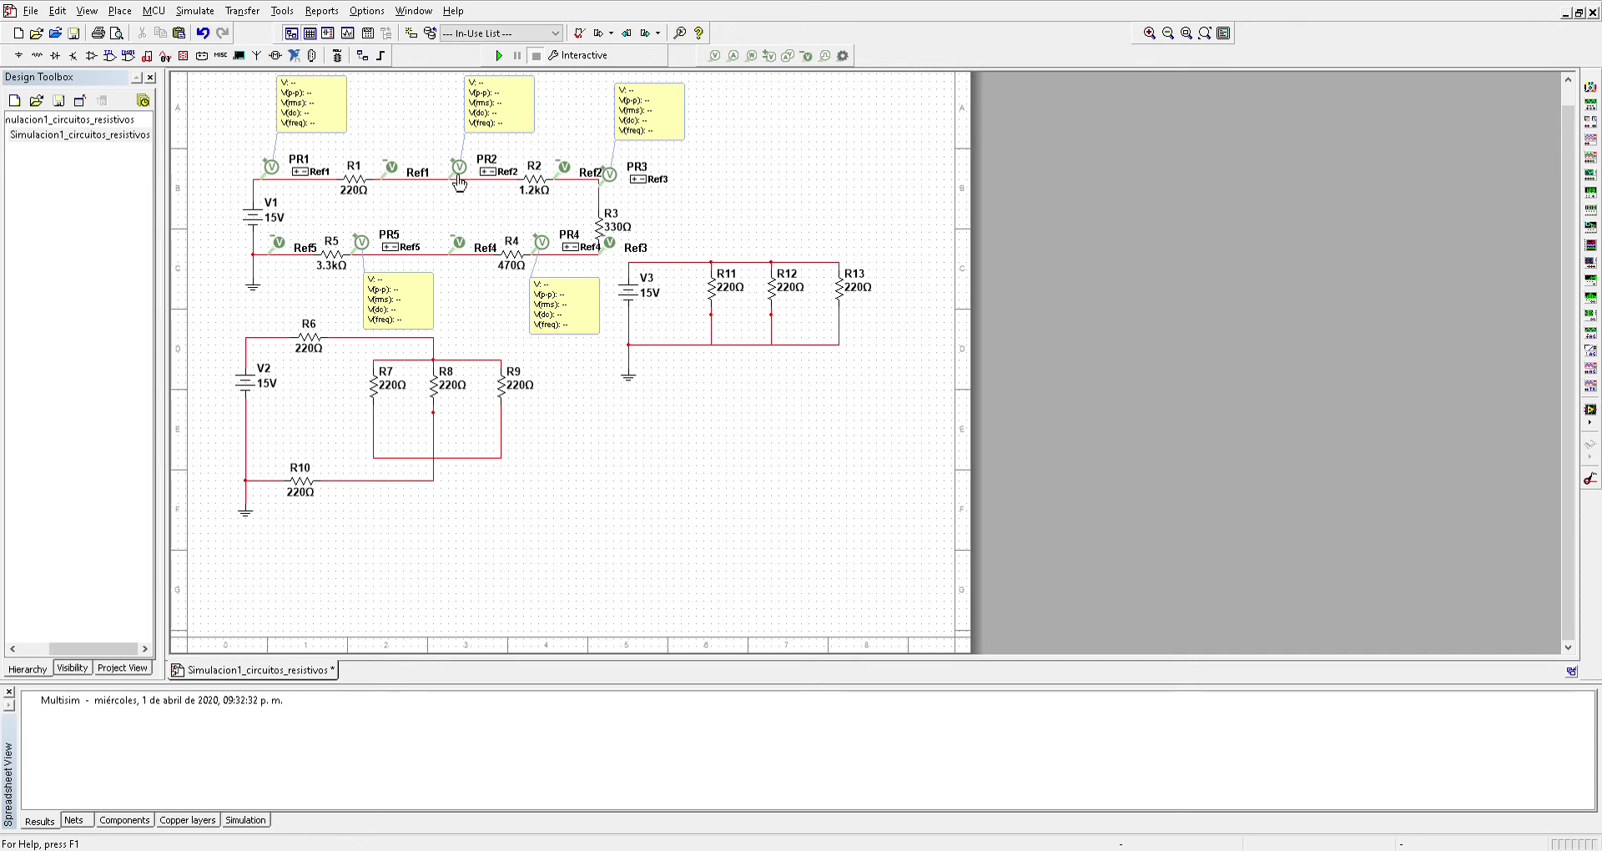
Run the interactive simulation to read the voltages across R1 to R5, and stop it.
click(500, 56)
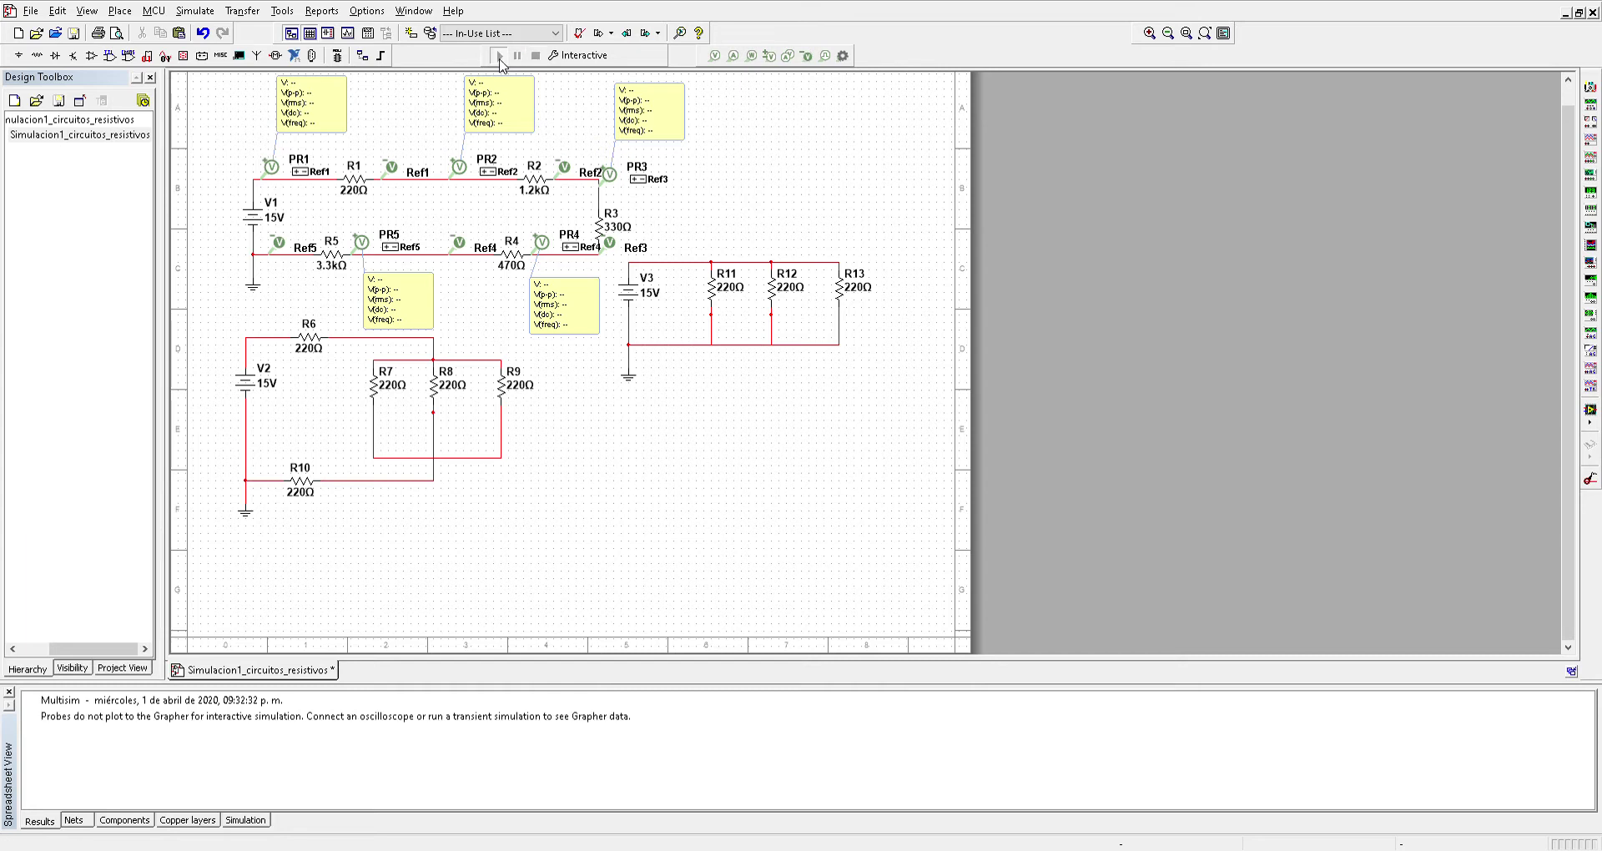
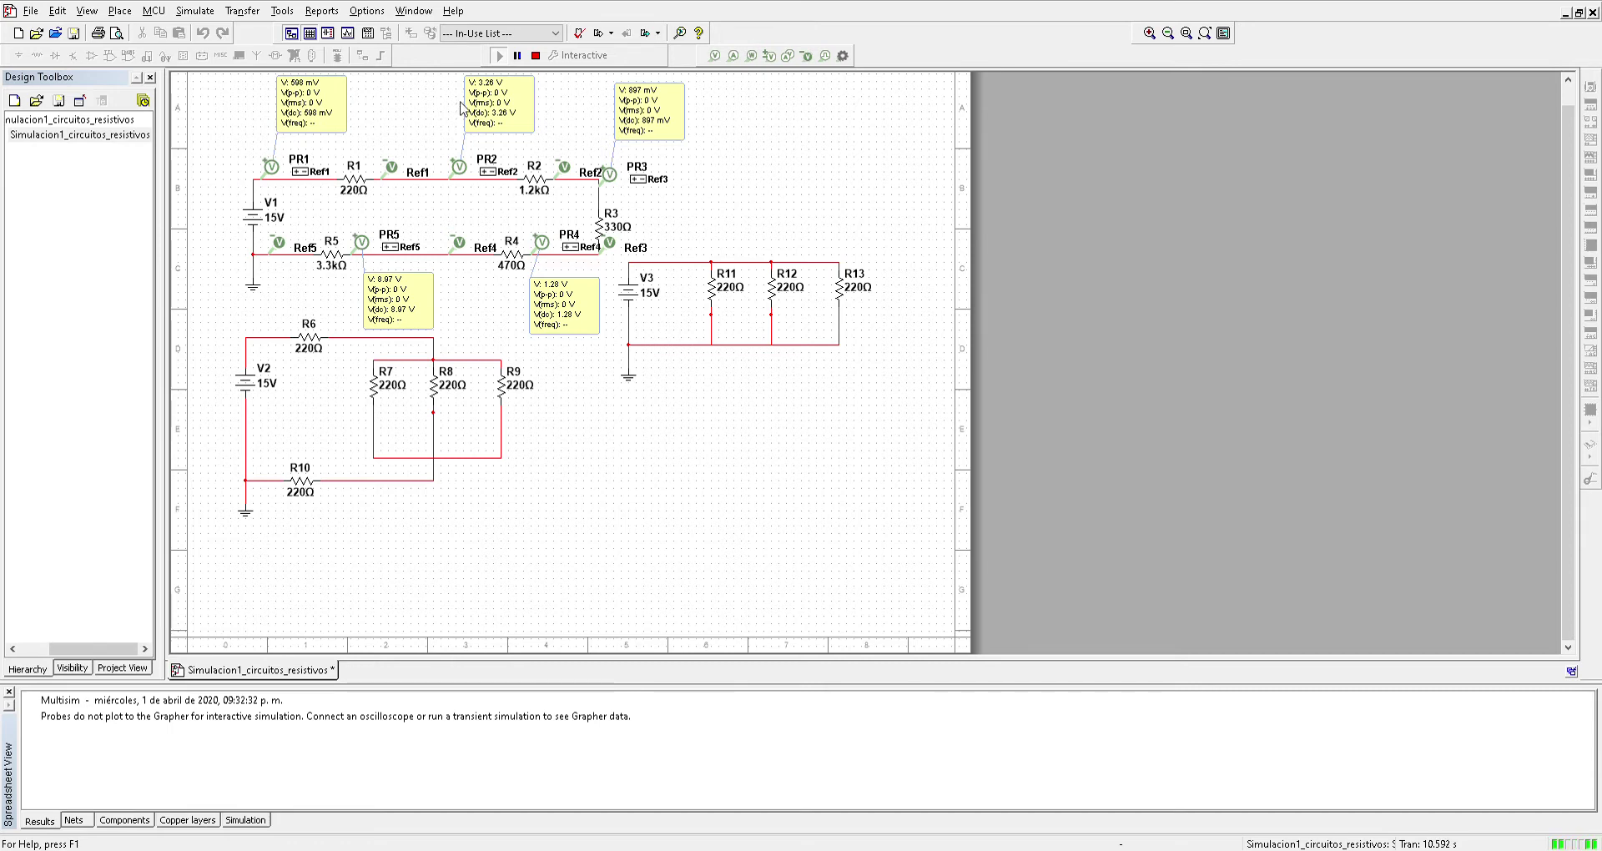
click(538, 56)
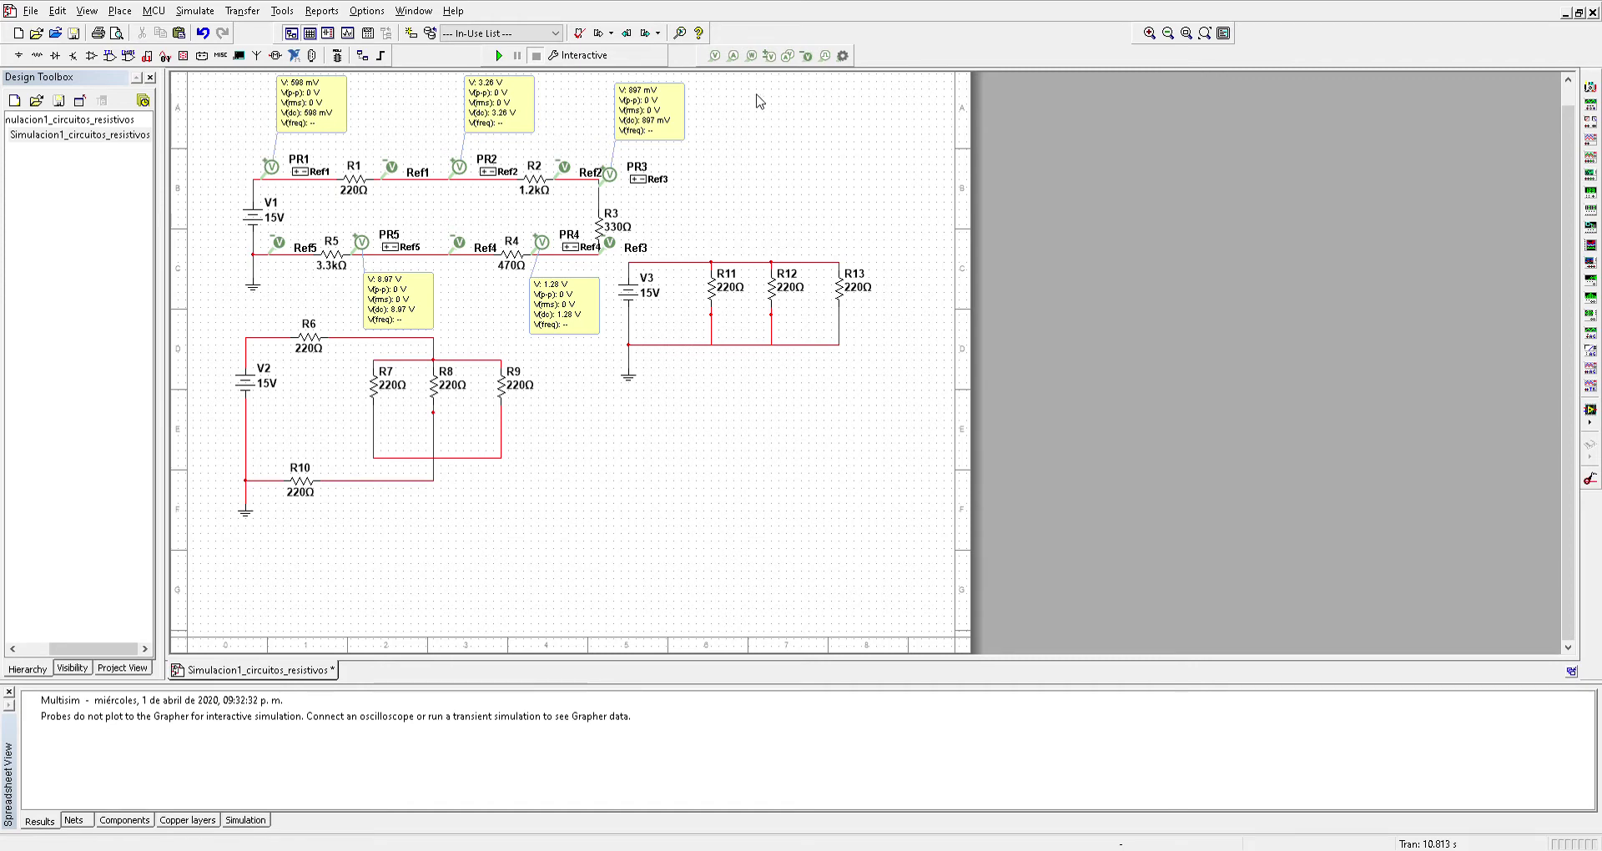
click(734, 57)
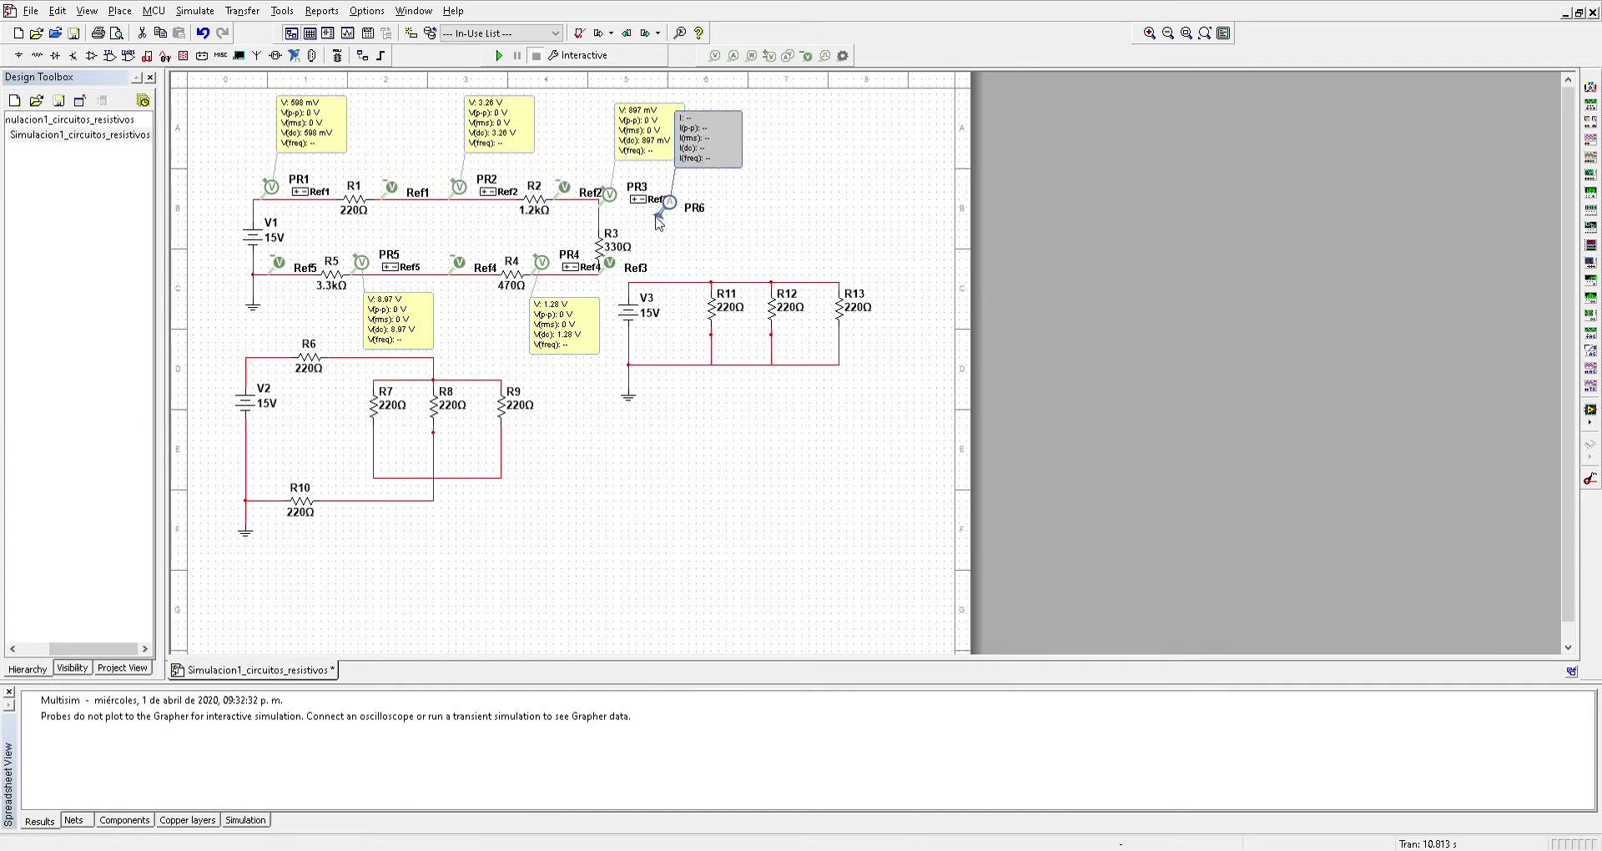
key(Escape)
drag(888, 282, 613, 419)
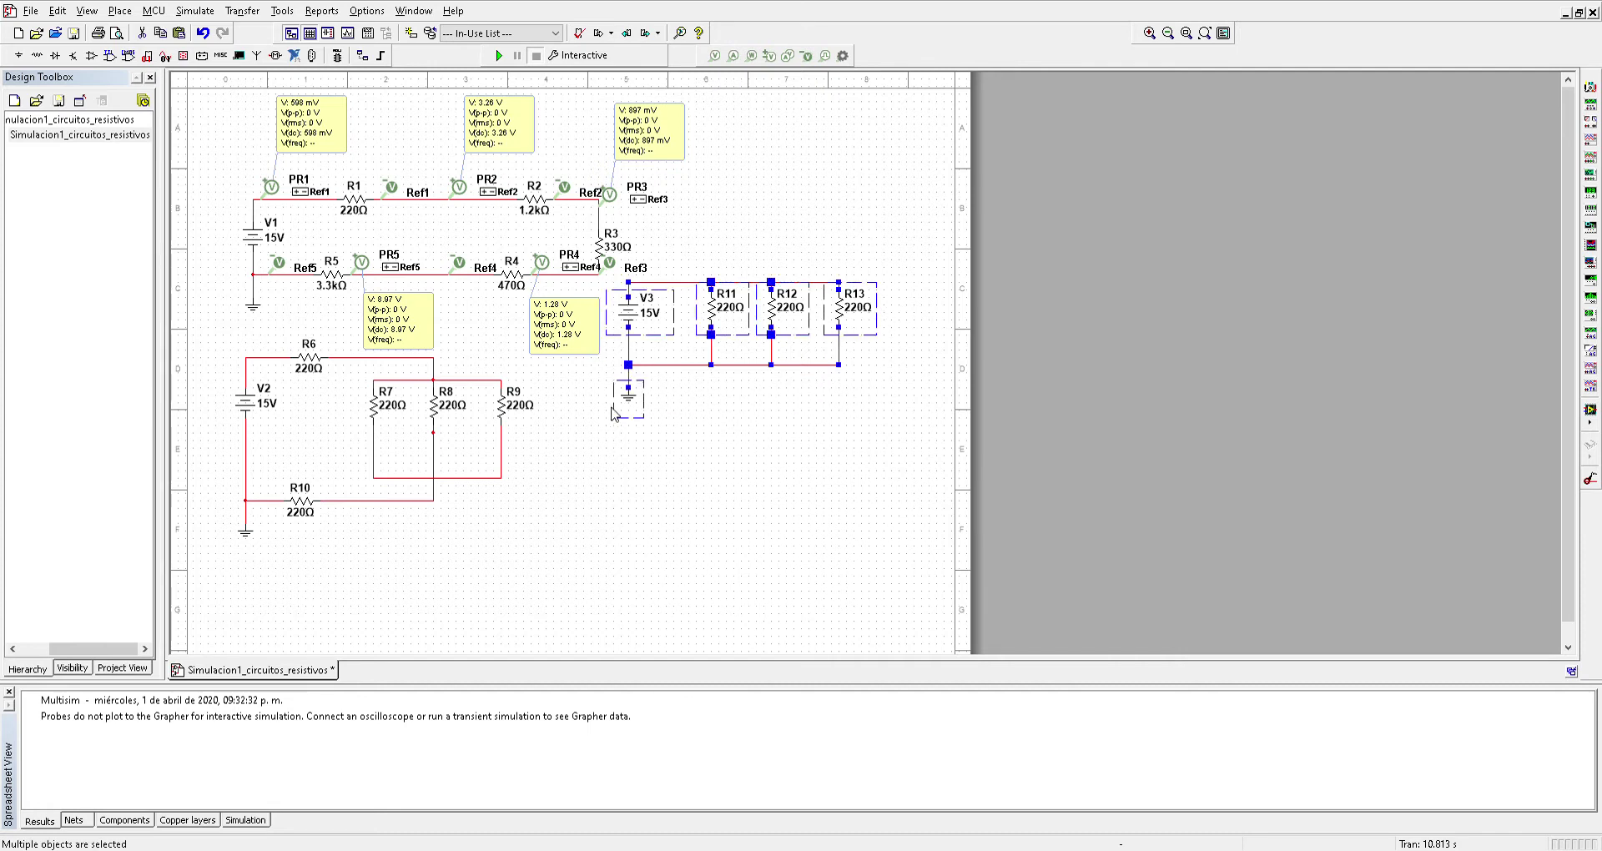
click(710, 365)
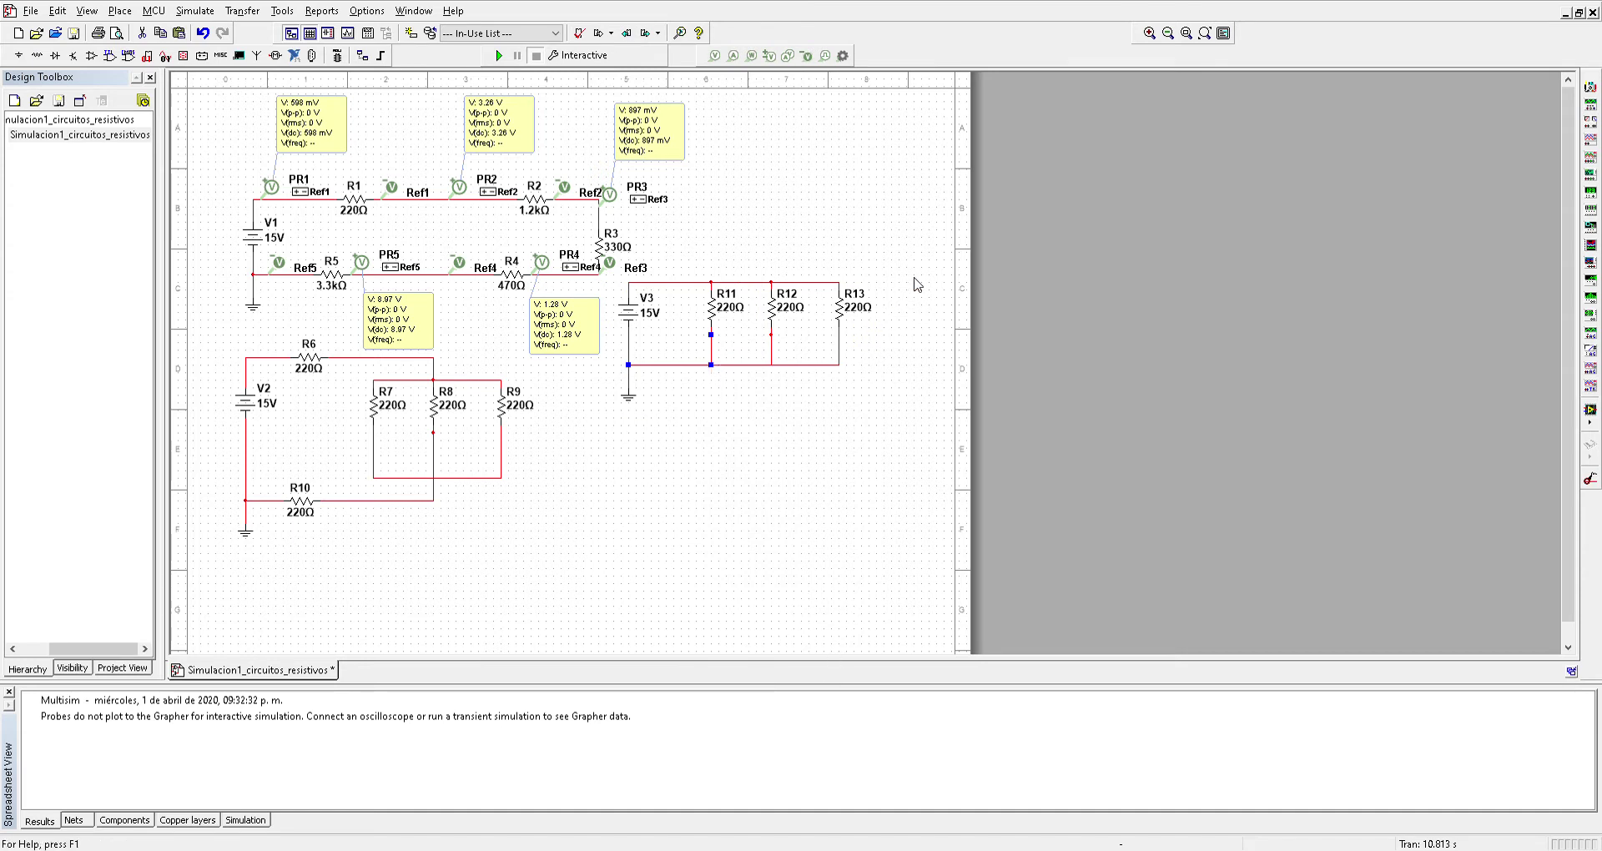
Move the whole V3 parallel circuit with R11 to R13 and its ground down, clear of the series circuit.
drag(895, 281, 616, 412)
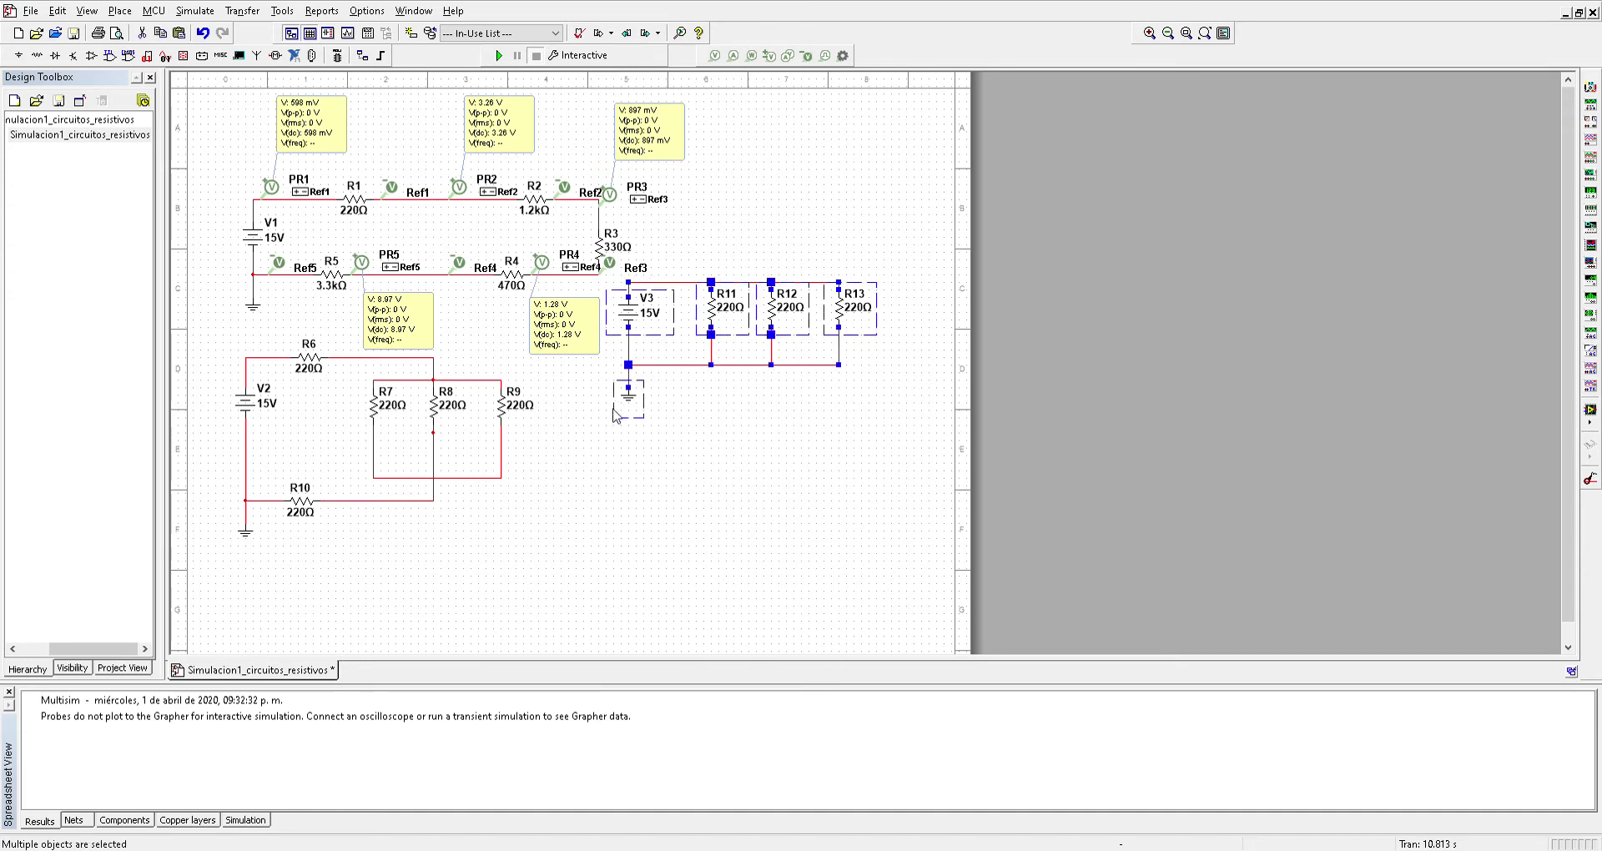
key(Down)
key(Down)
key(Down)
key(Down)
key(Down)
key(Down)
key(Down)
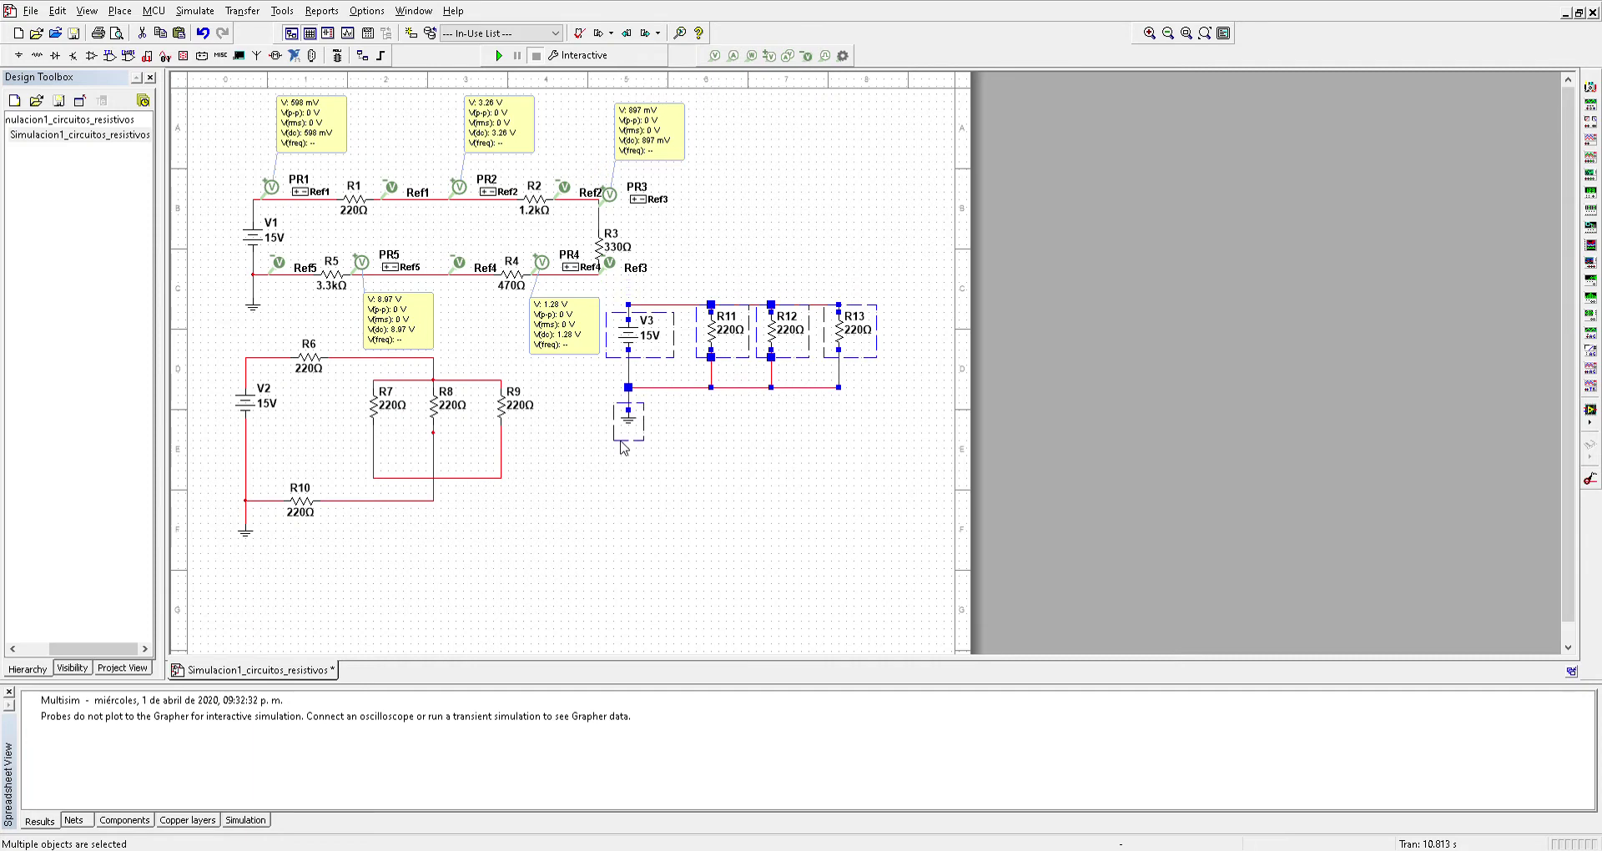
key(Down)
key(Down)
key(Down)
key(Down)
key(Down)
key(Down)
key(Down)
key(Down)
key(Down)
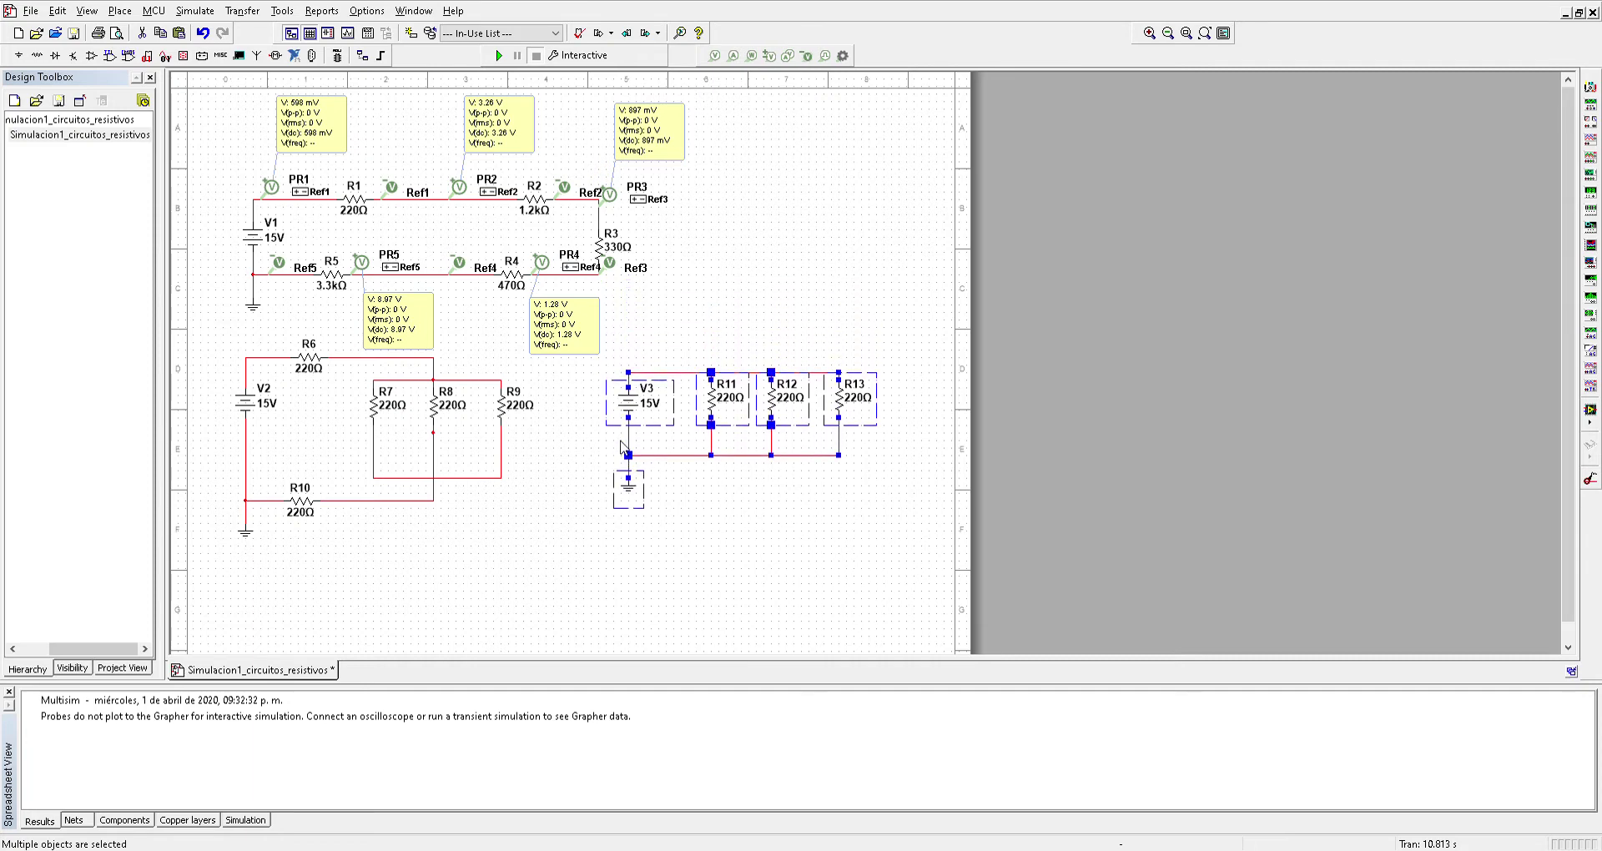
key(Down)
key(Down)
key(Down)
key(Down)
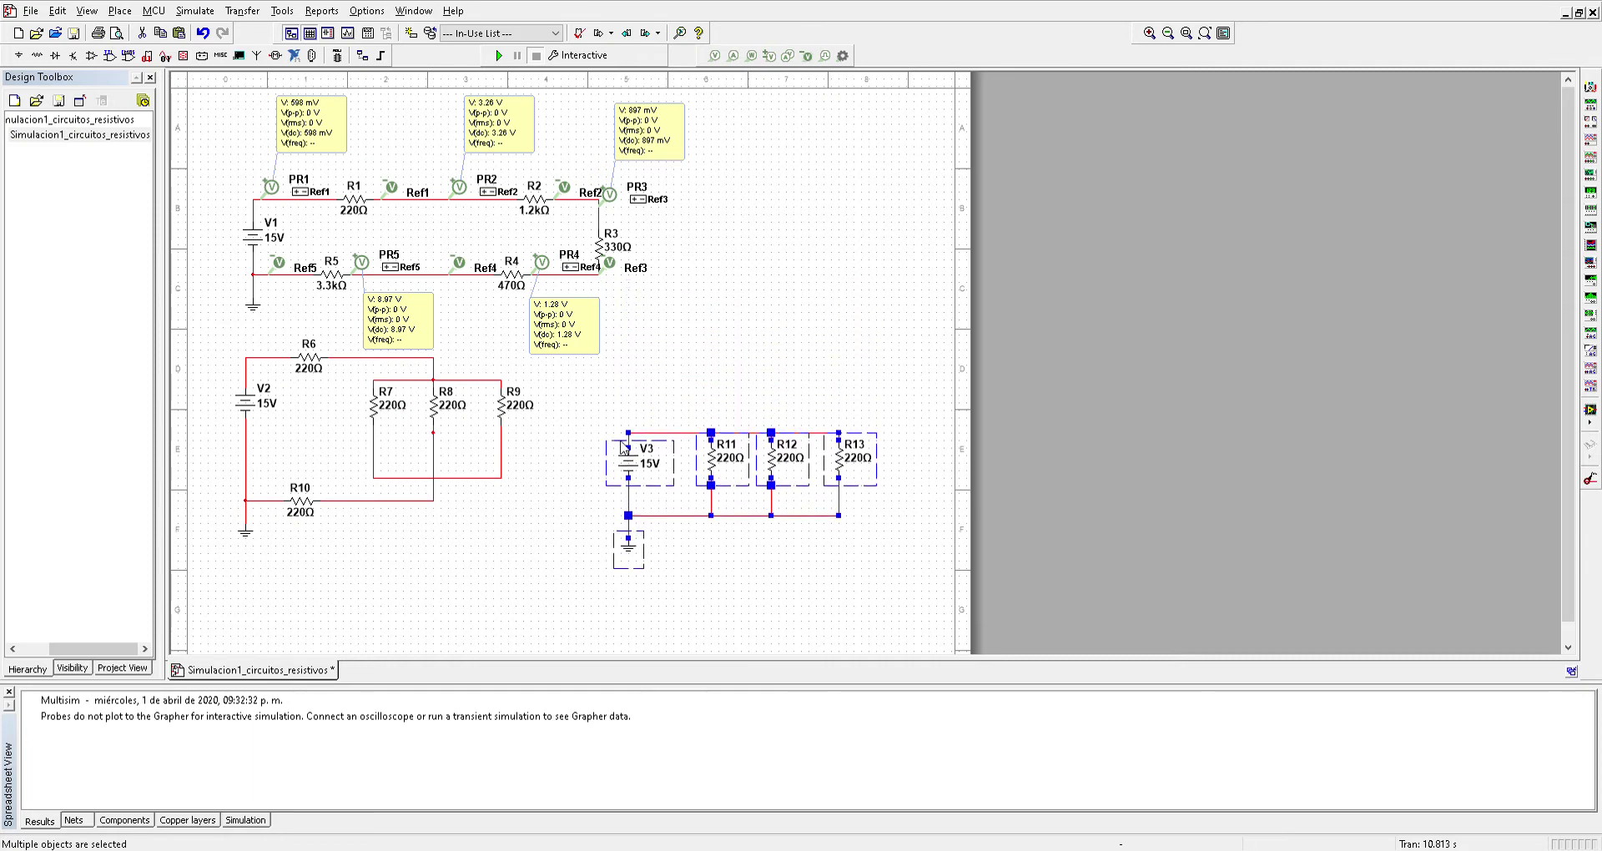
click(218, 376)
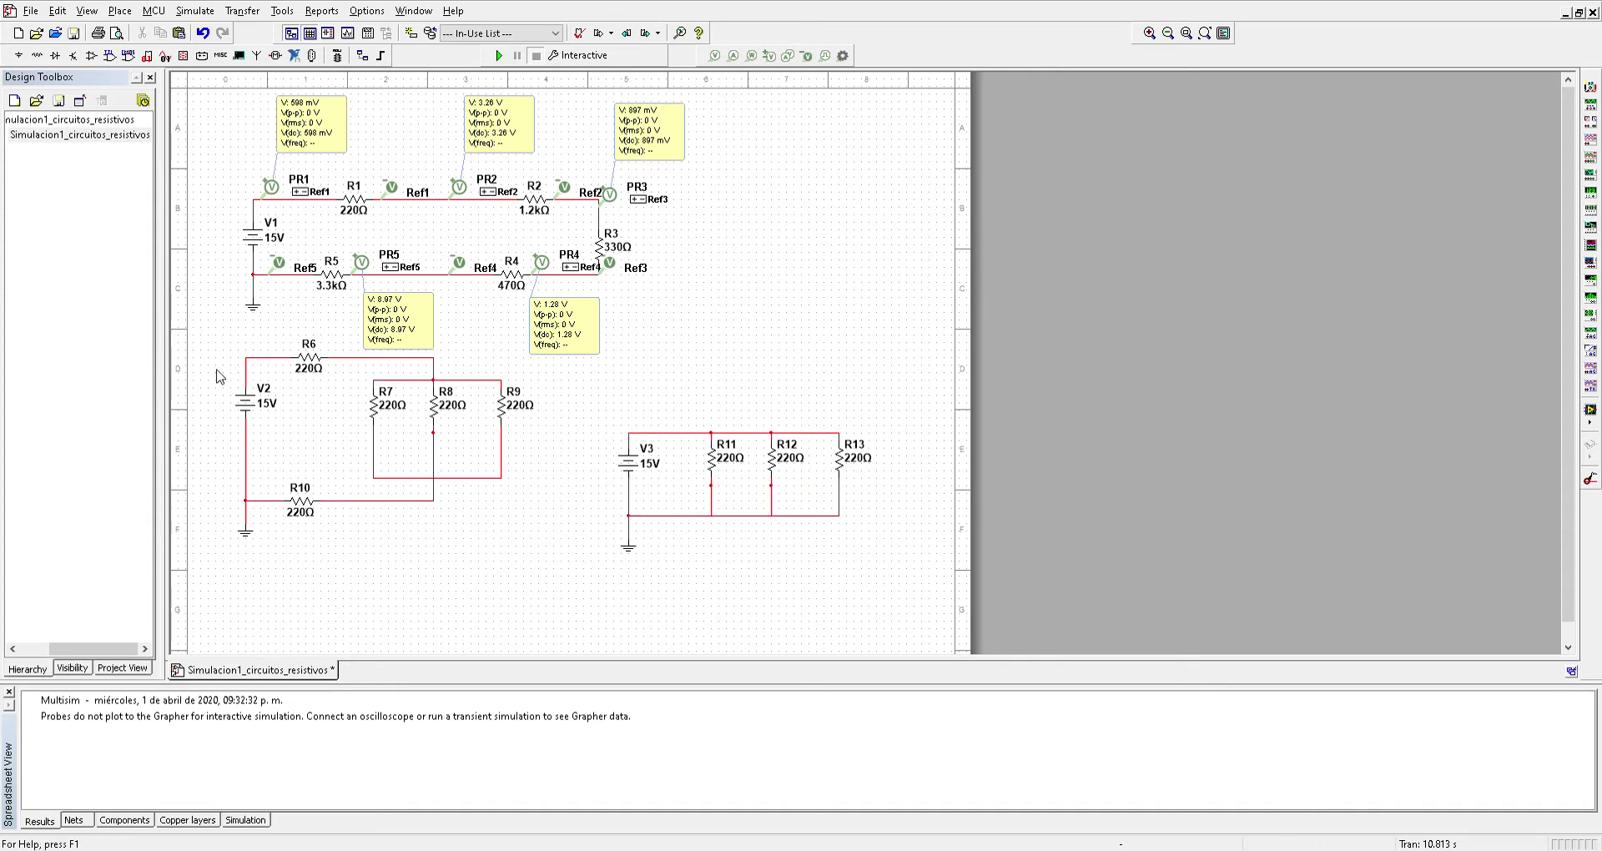
Move the whole V2 mixed circuit with R6 to R10 and its ground down the sheet.
drag(219, 376, 525, 559)
key(Down)
key(Down)
key(Down)
key(Down)
key(Down)
key(Down)
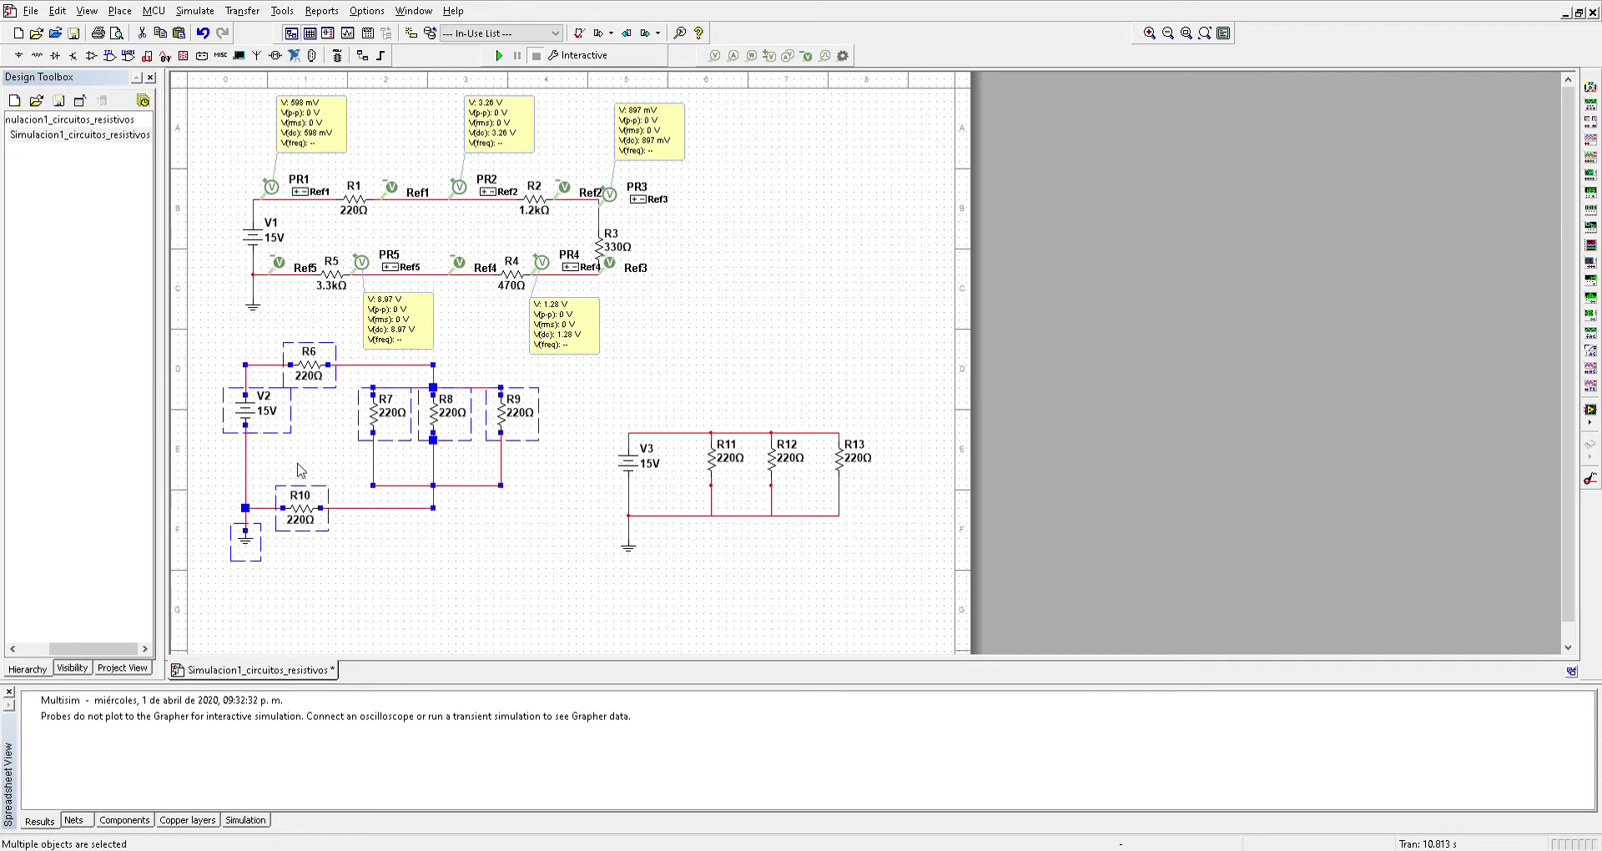
key(Down)
key(Down)
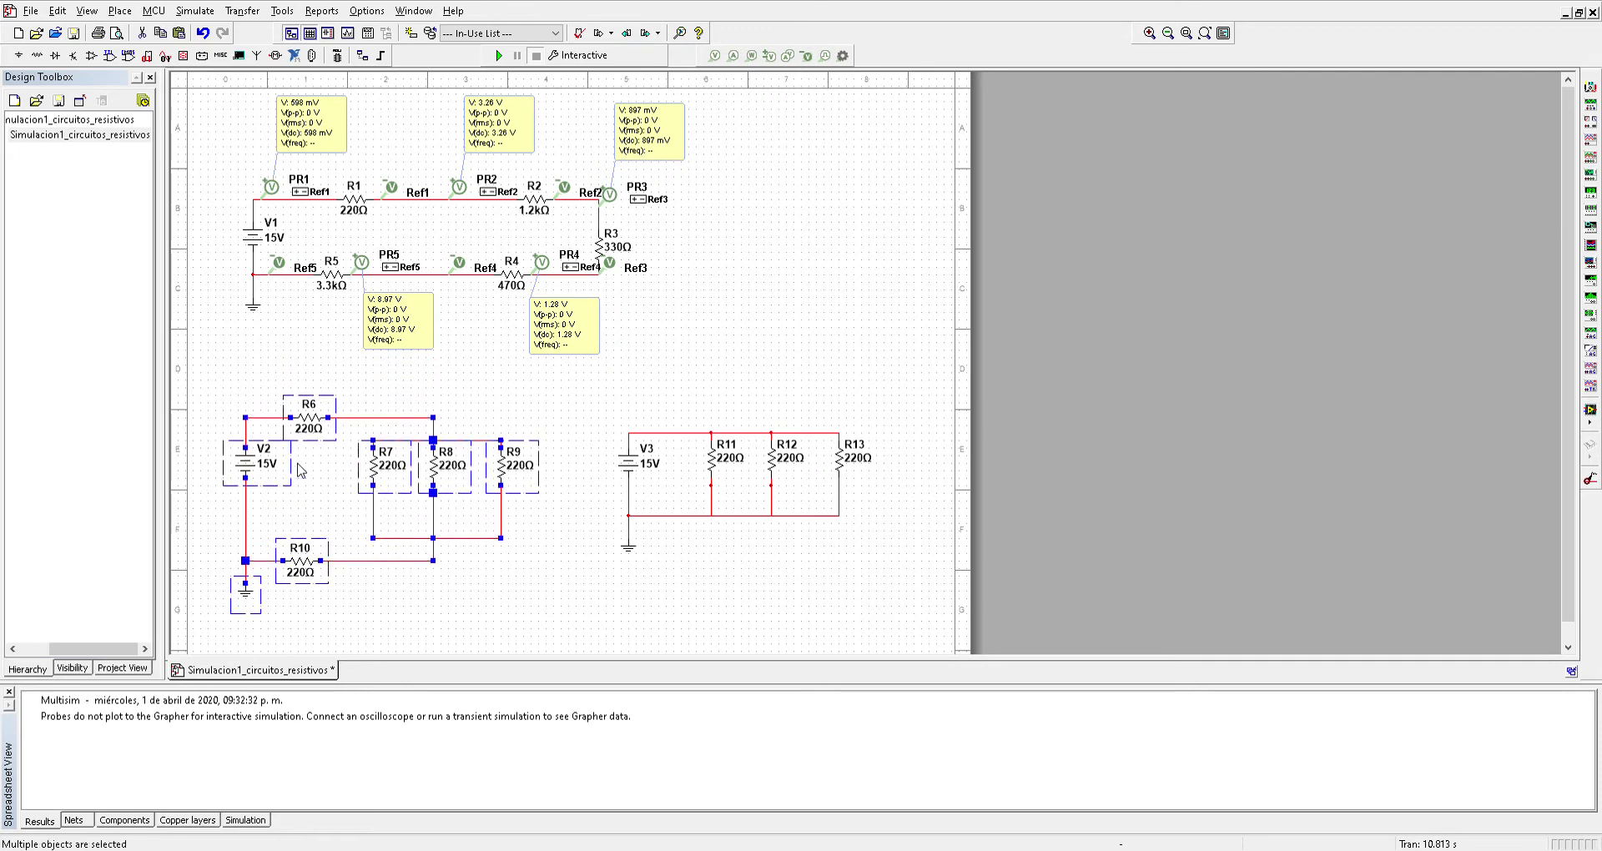
Move the series circuit's lower branch with R4, R5, their probes and the ground down to make the loop taller.
click(215, 278)
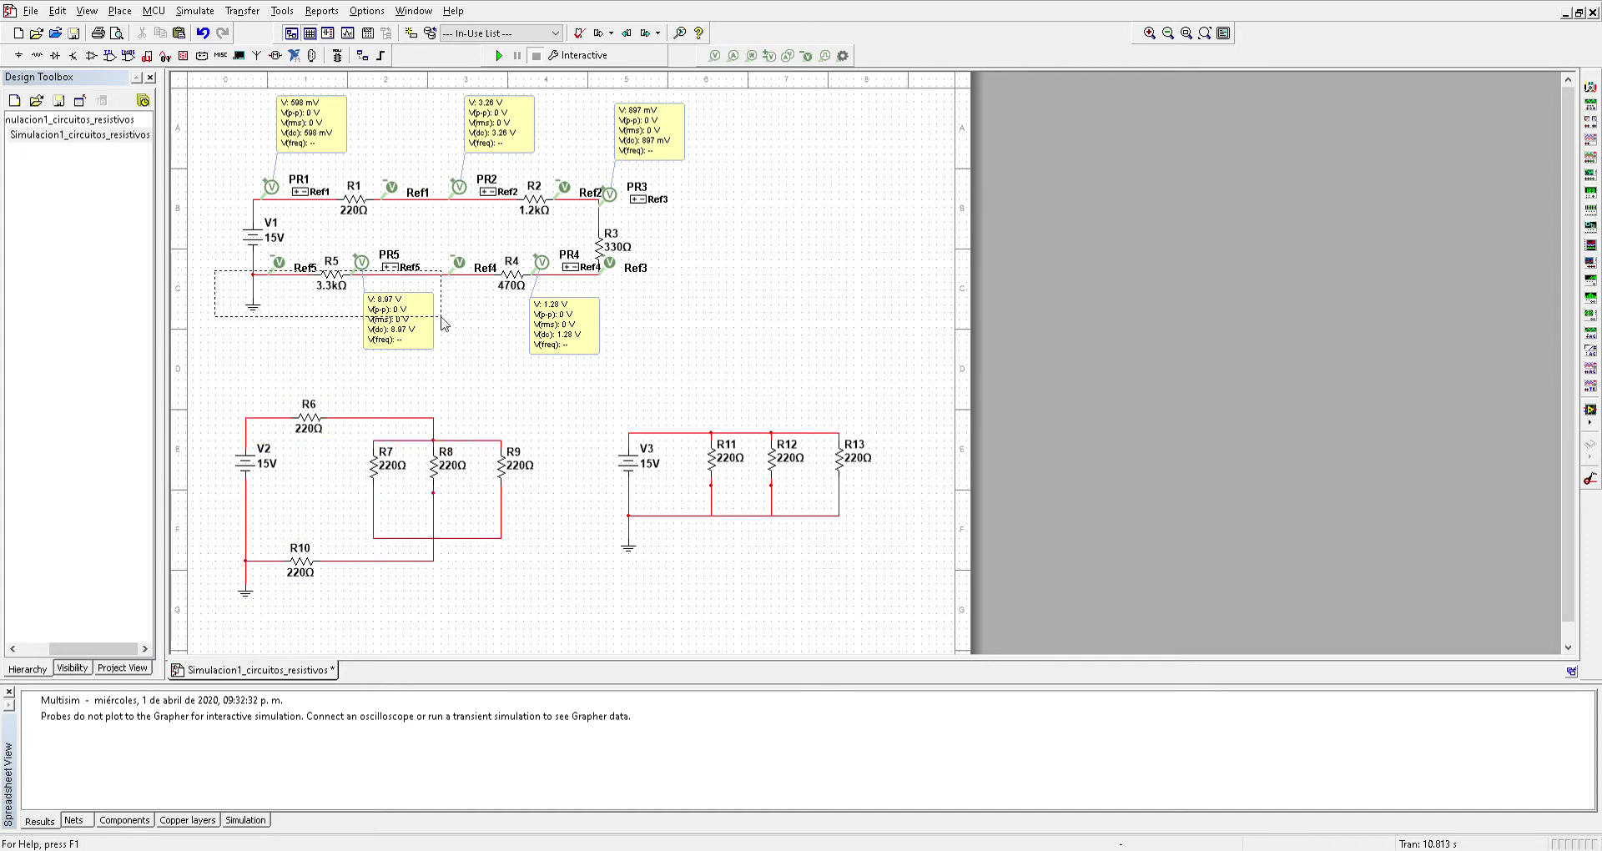
drag(664, 337, 665, 337)
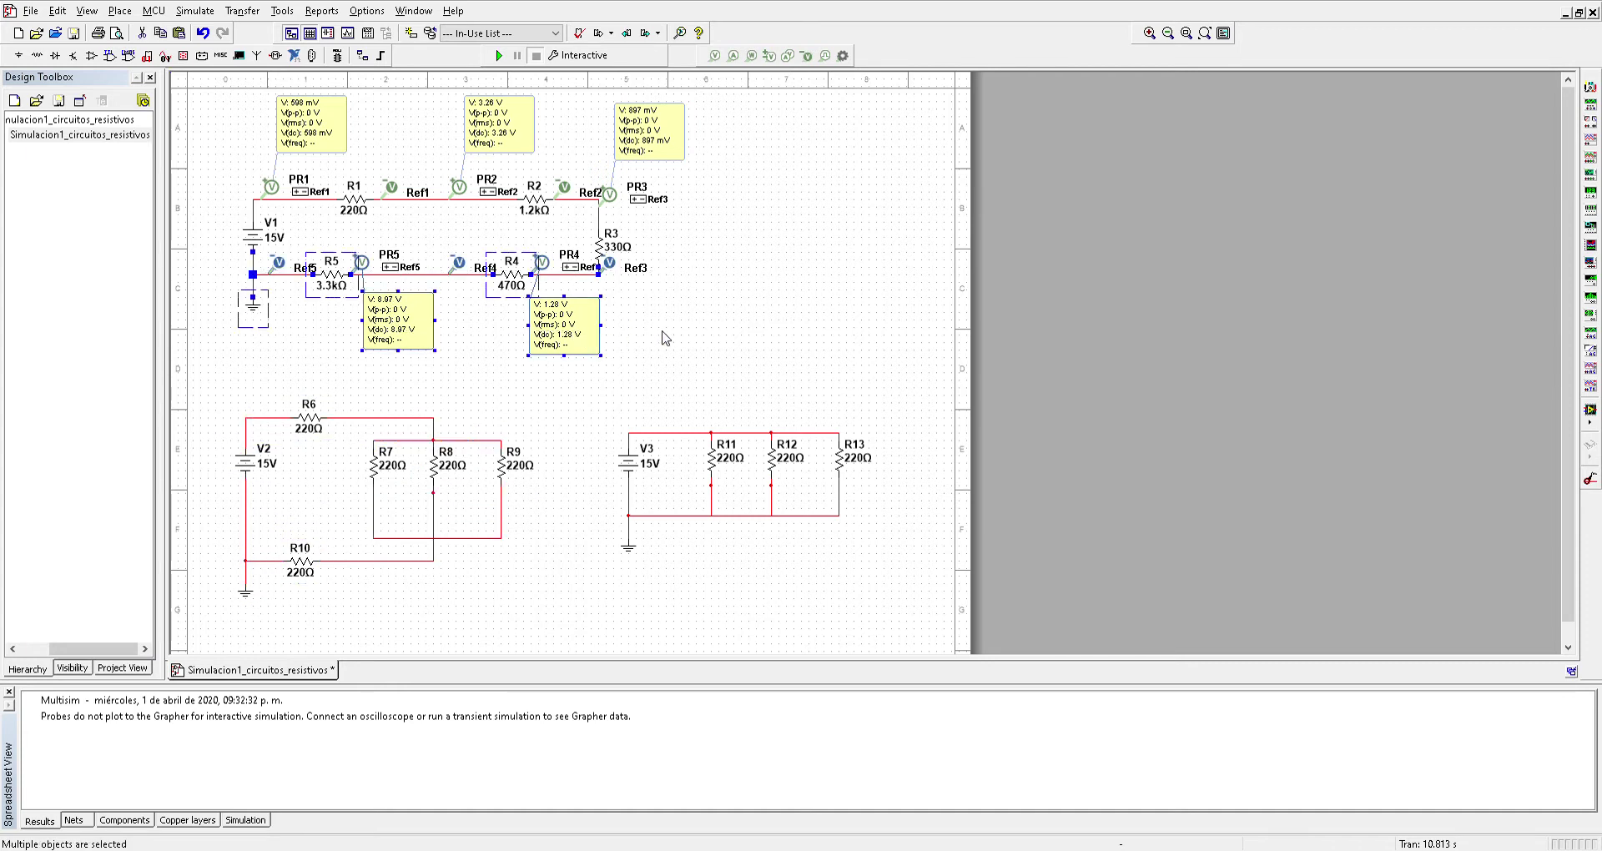
key(Down)
key(Down)
key(Down)
key(Down)
key(Down)
key(Down)
key(Down)
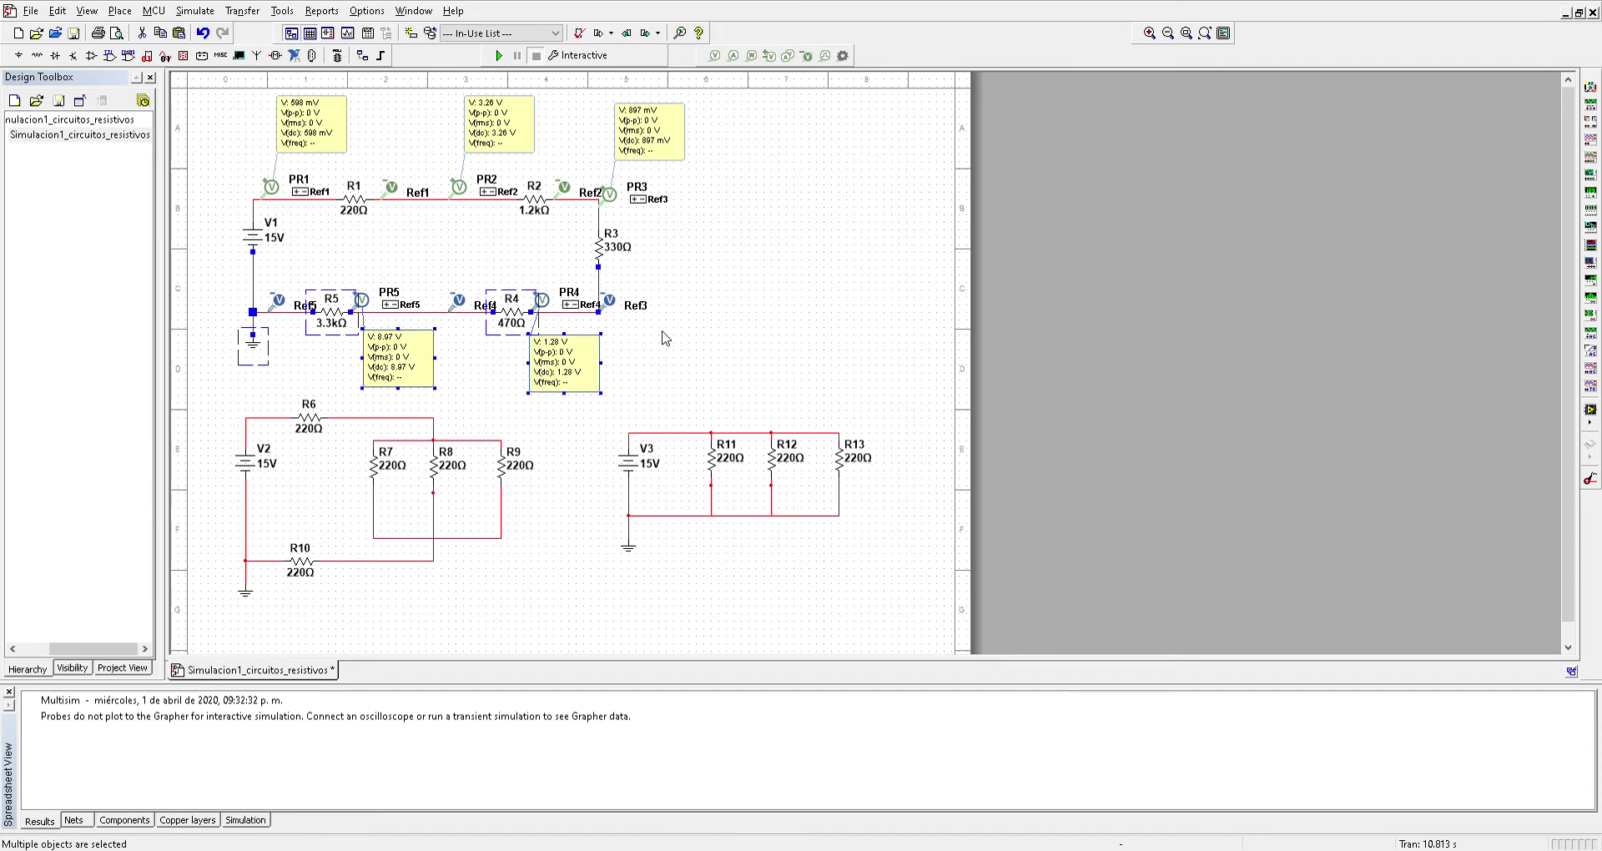
click(751, 303)
Place a current probe below V1 with its readout inside the loop, and run and stop the simulation to read the series current.
click(732, 58)
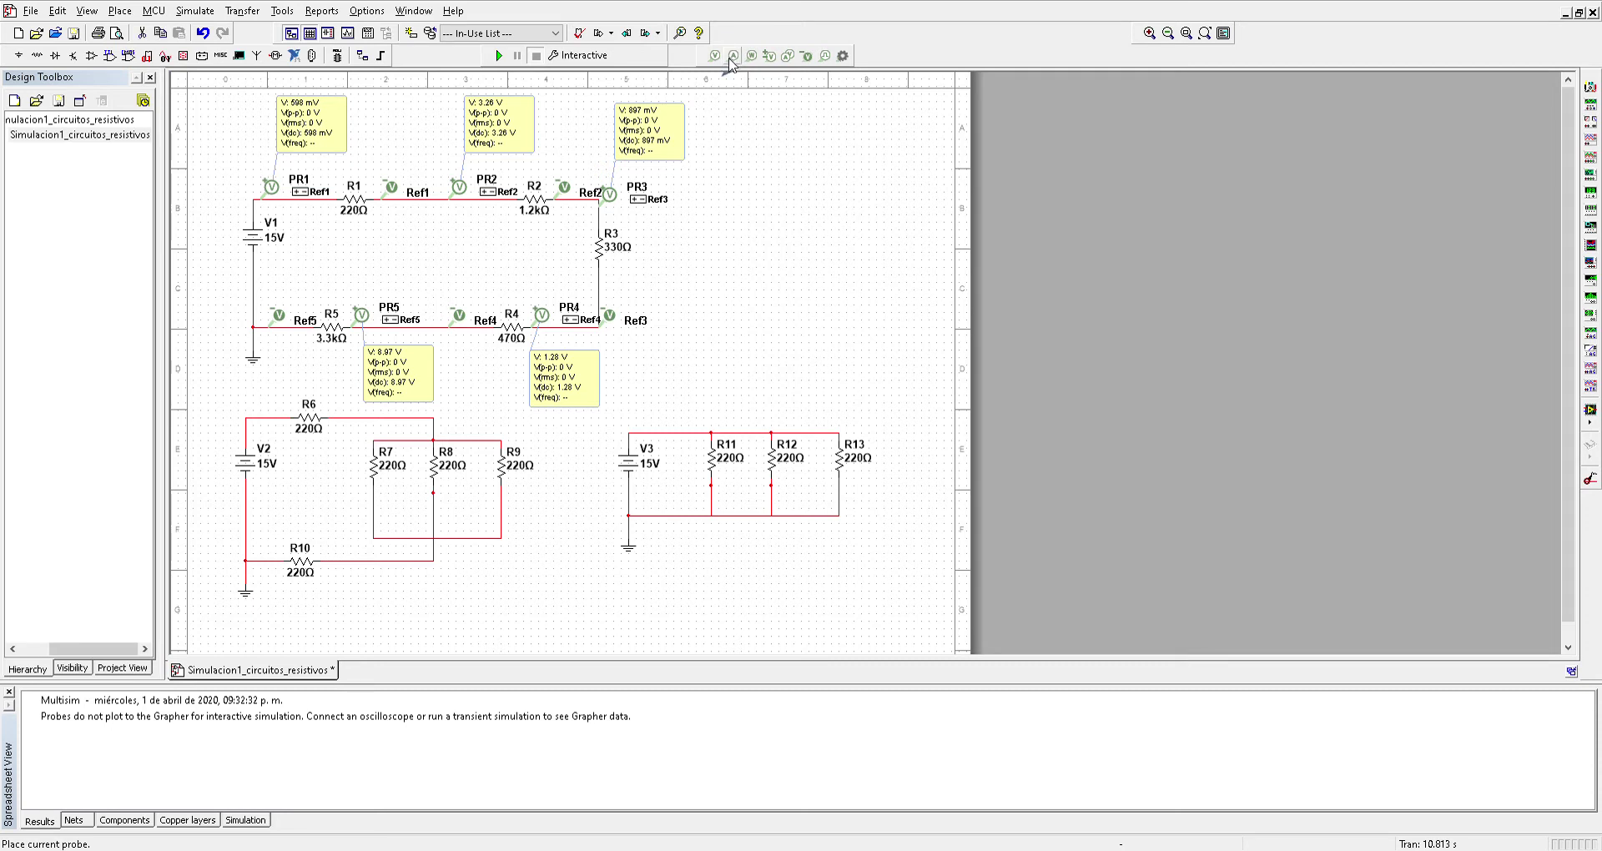
click(255, 288)
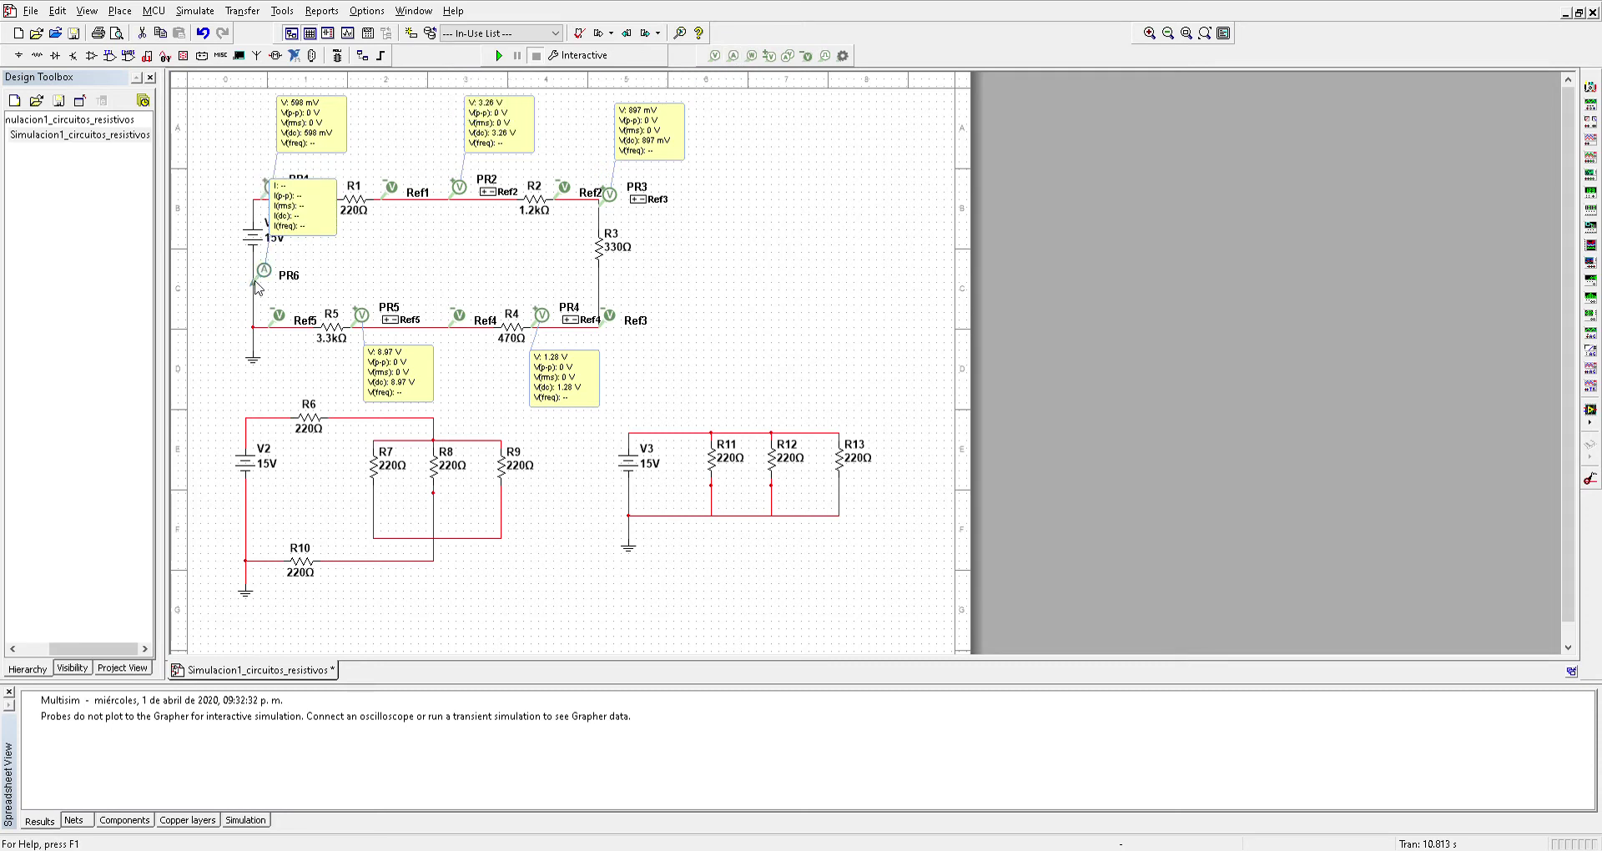
drag(313, 220, 430, 266)
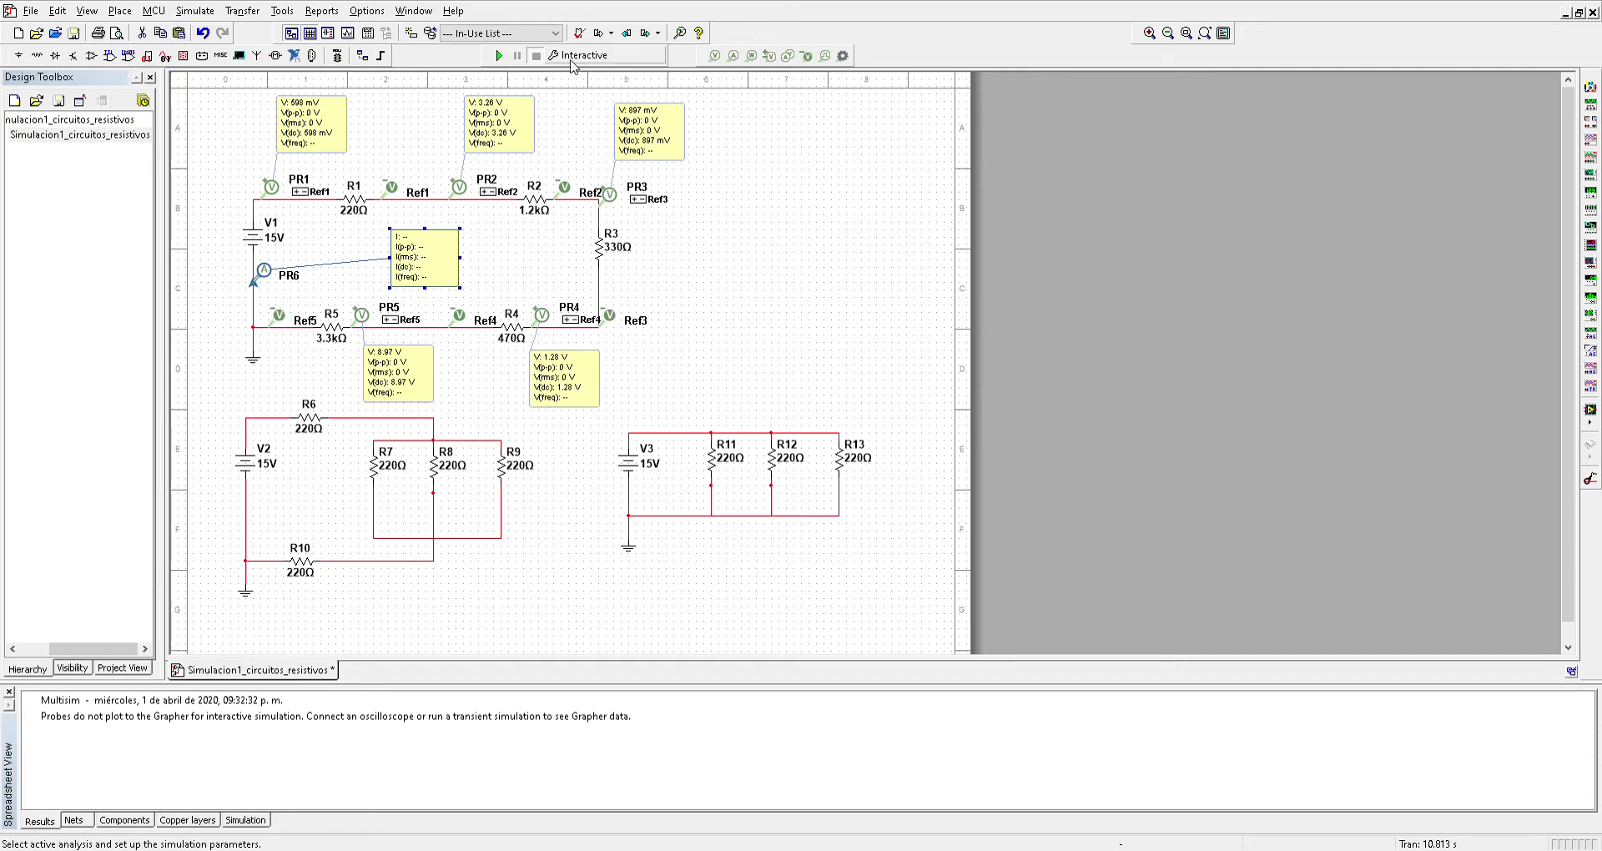
click(499, 56)
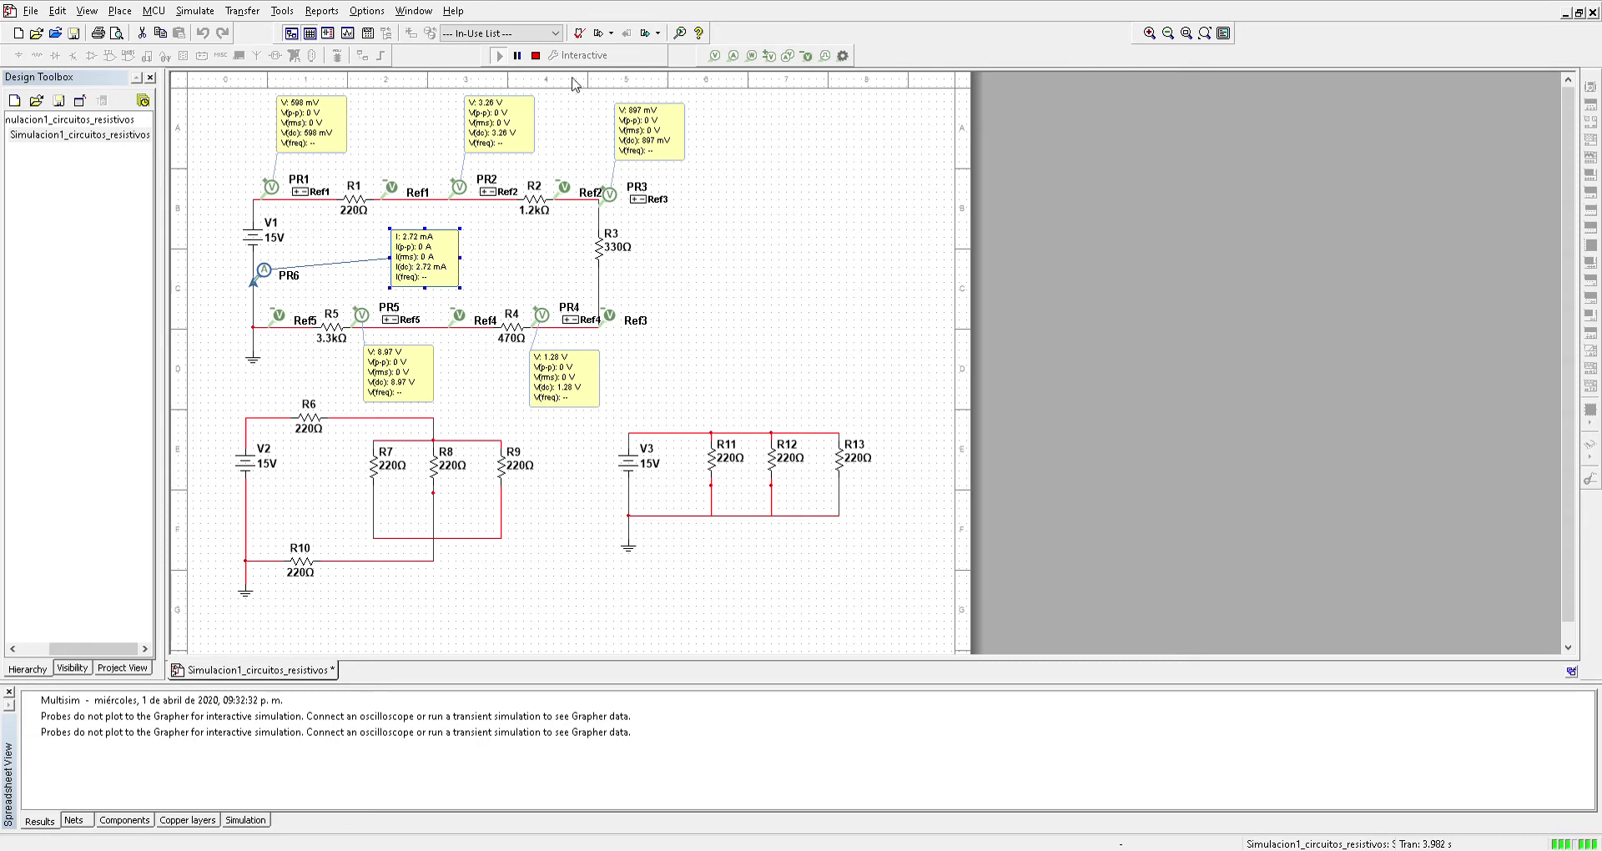
click(534, 60)
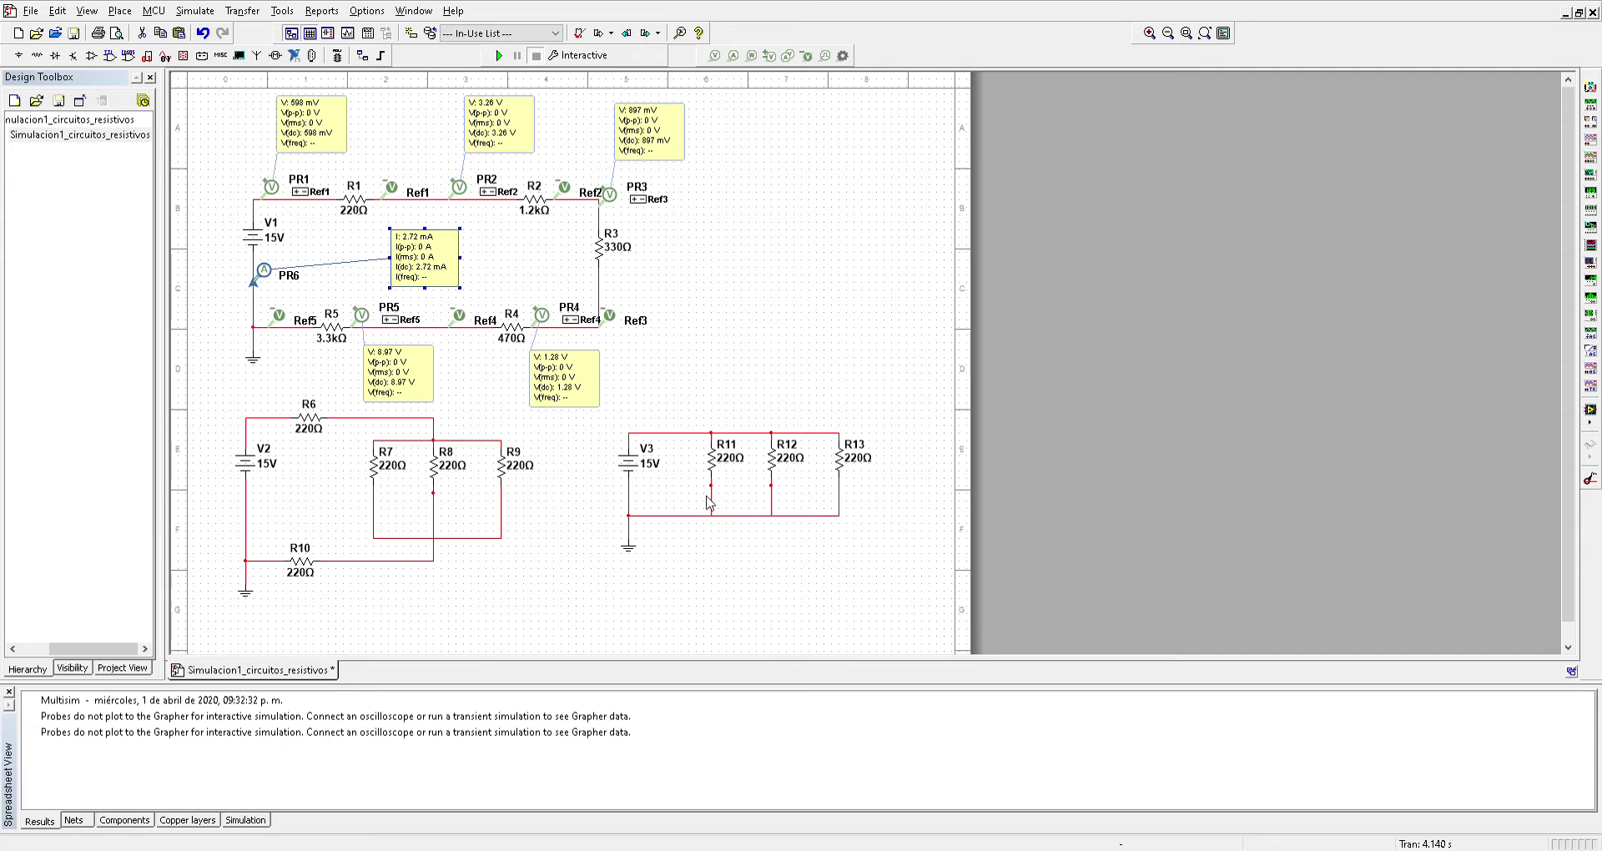
Set R12 to 330 Ω and R13 to 1 kΩ in the parallel circuit.
click(791, 469)
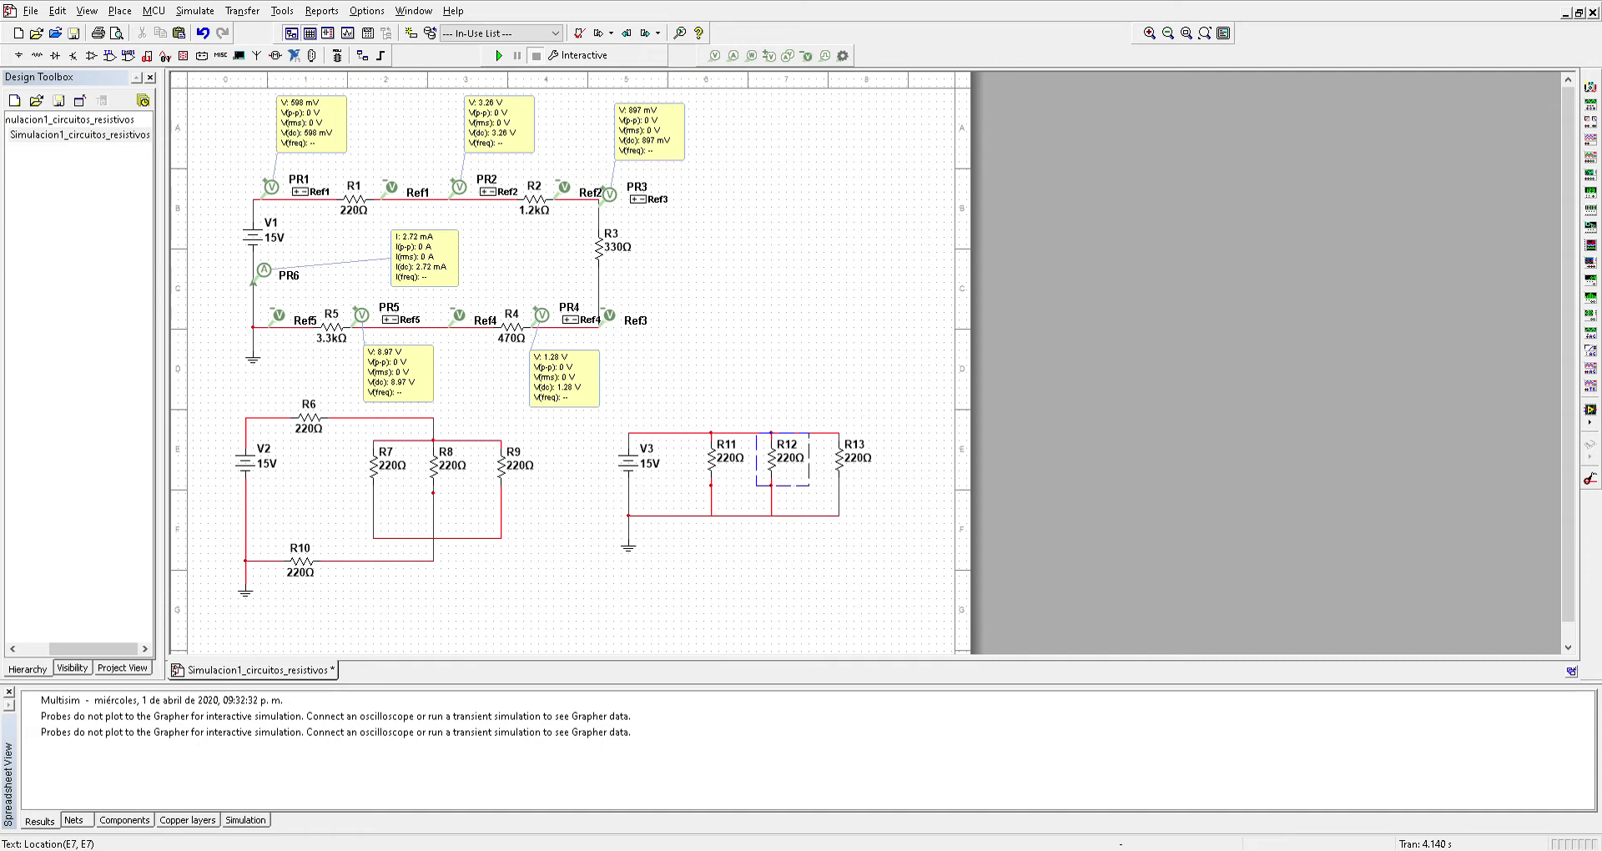
click(797, 302)
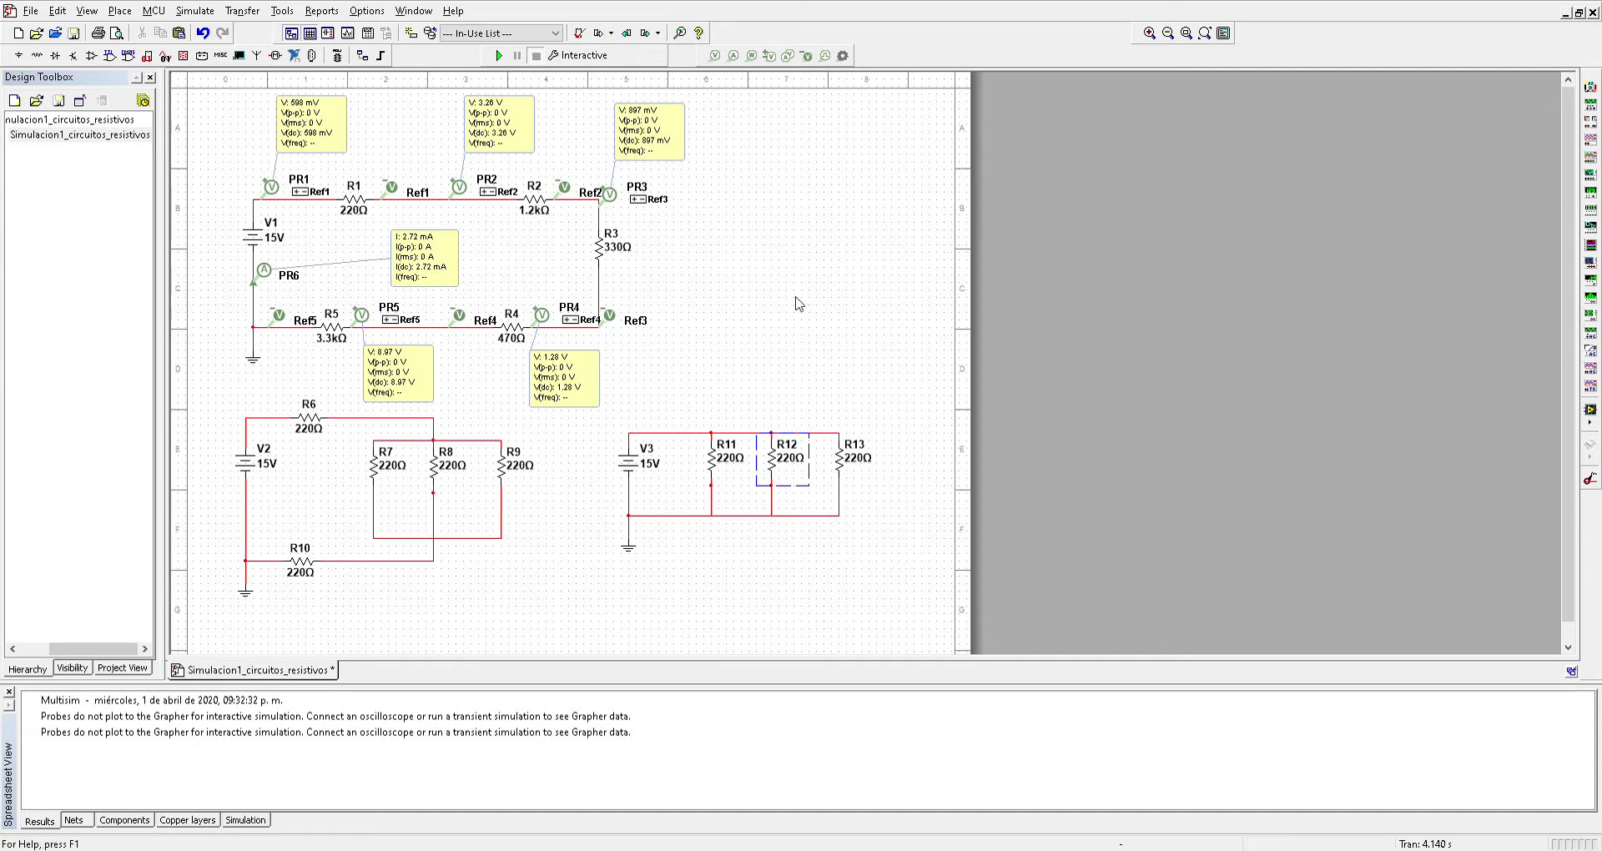
click(854, 465)
Place a current probe on the wire below R11 and move its readout beneath the parallel circuit.
click(733, 56)
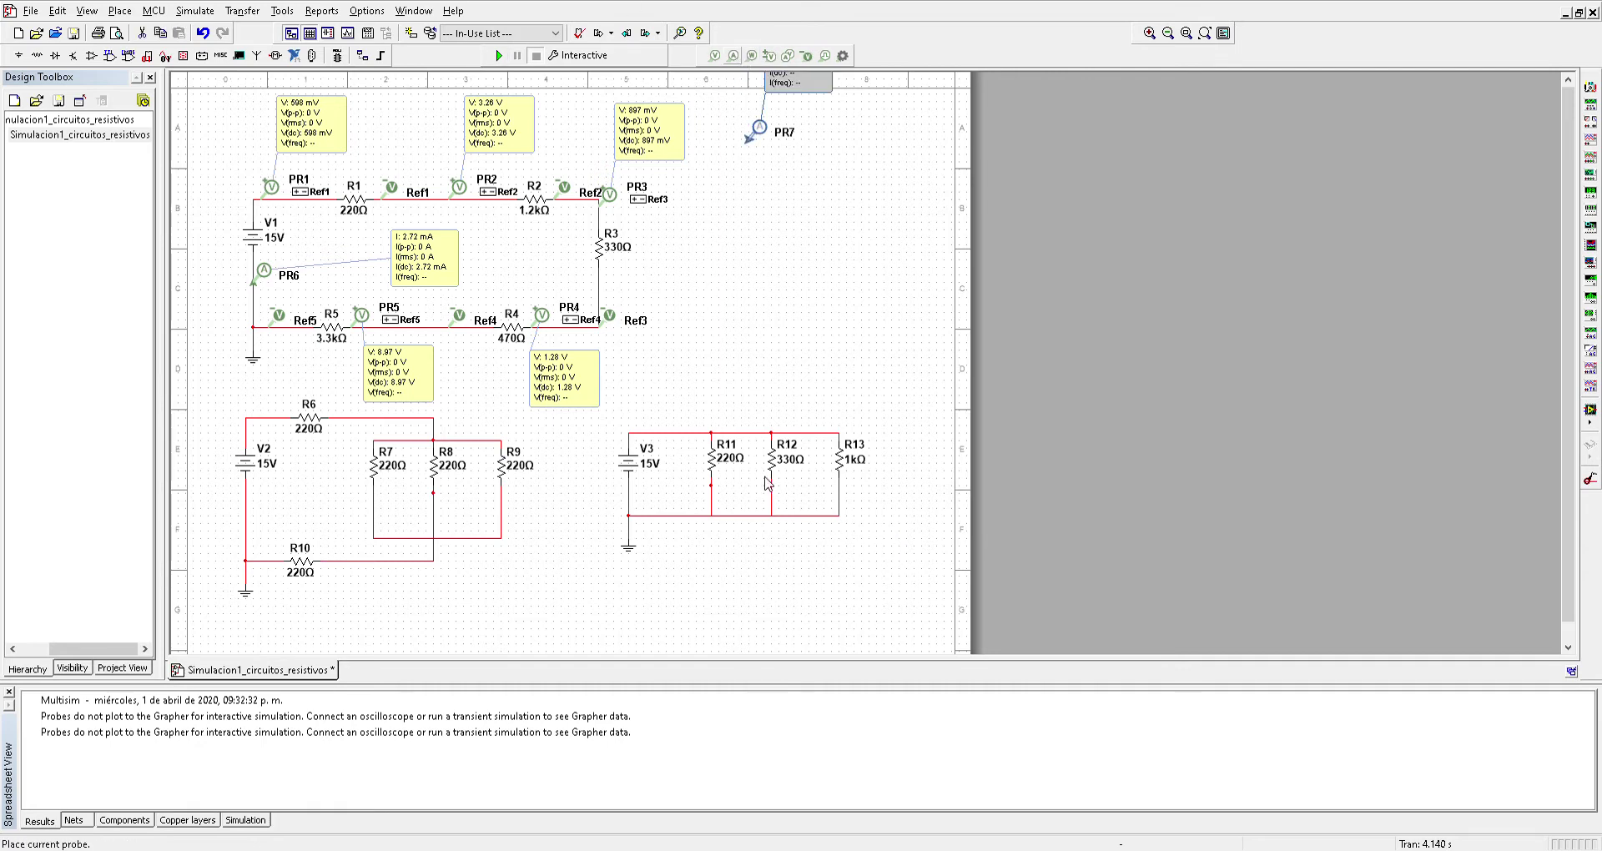
click(713, 498)
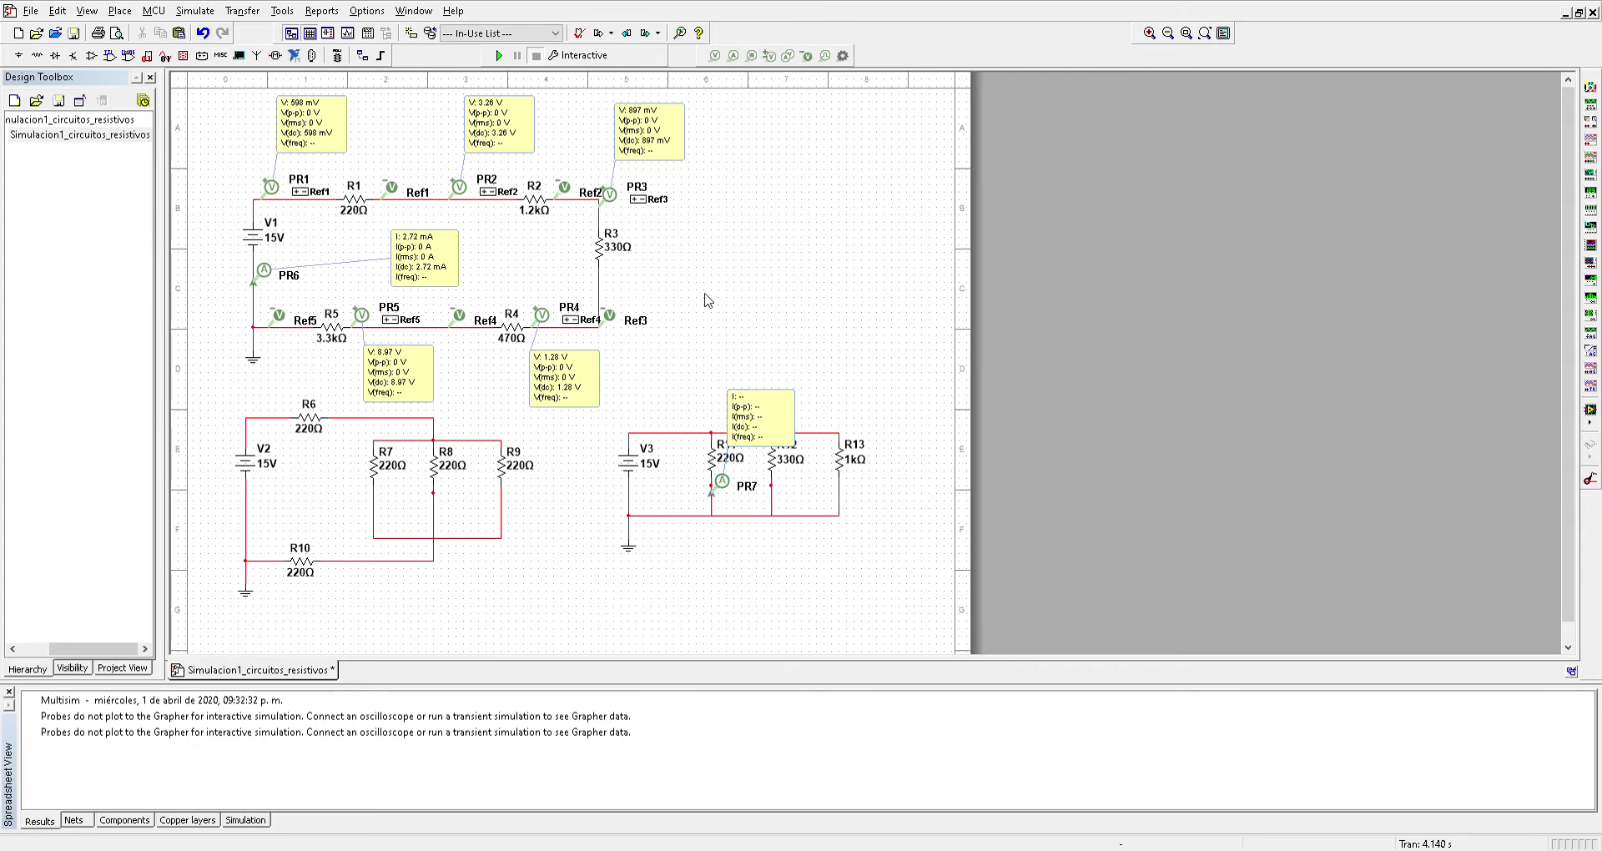
drag(768, 403, 726, 368)
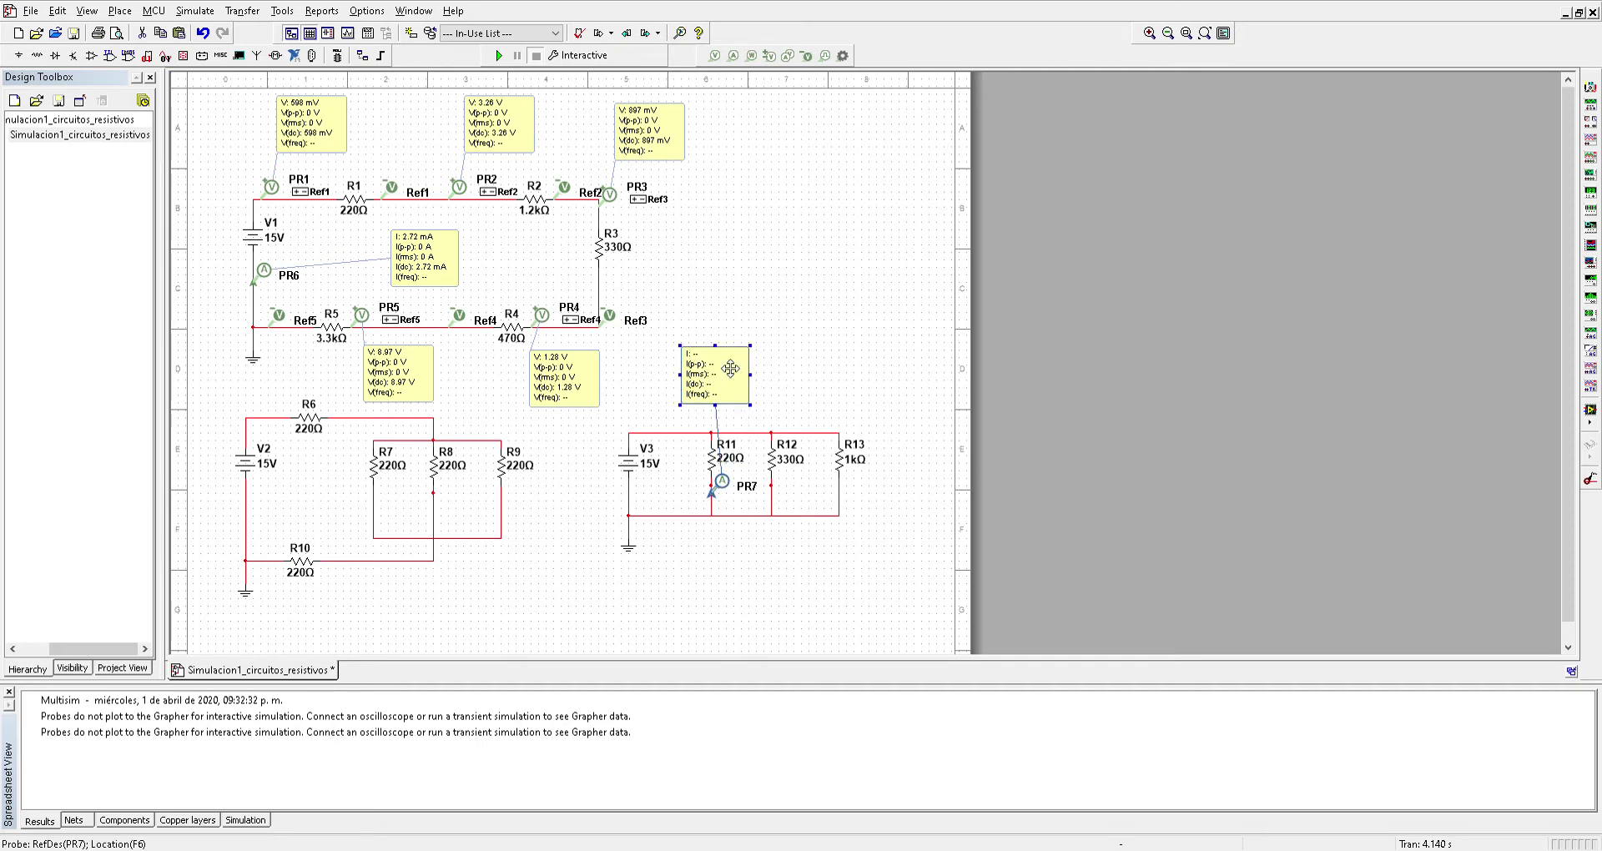
click(801, 383)
drag(730, 370, 707, 571)
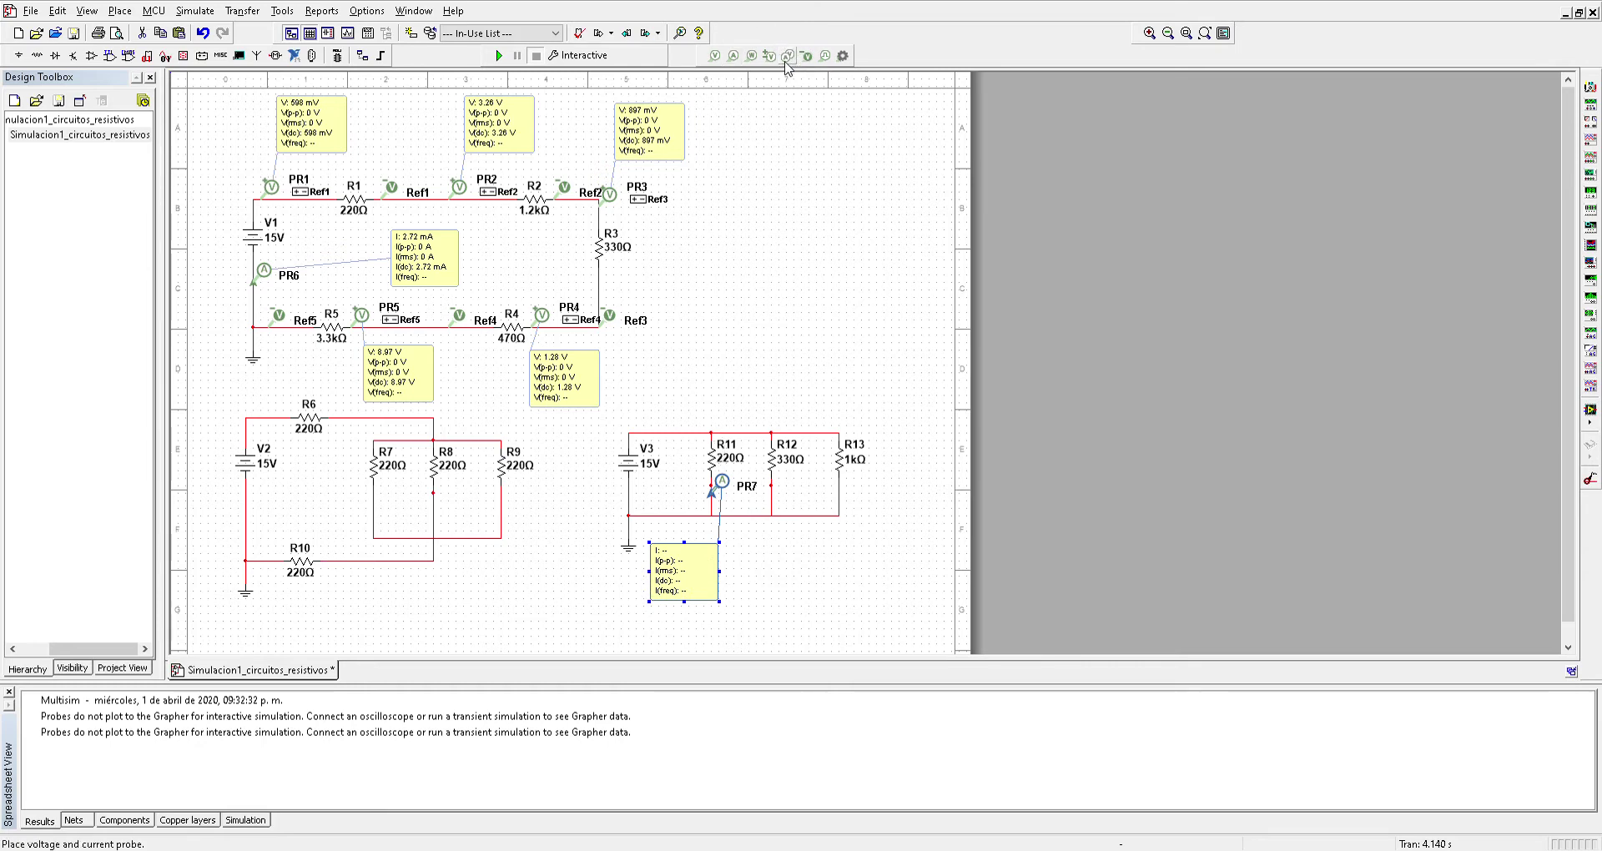
Place a current probe on the wire below R12, with its readout beneath the circuit beside the R11 readout.
click(735, 59)
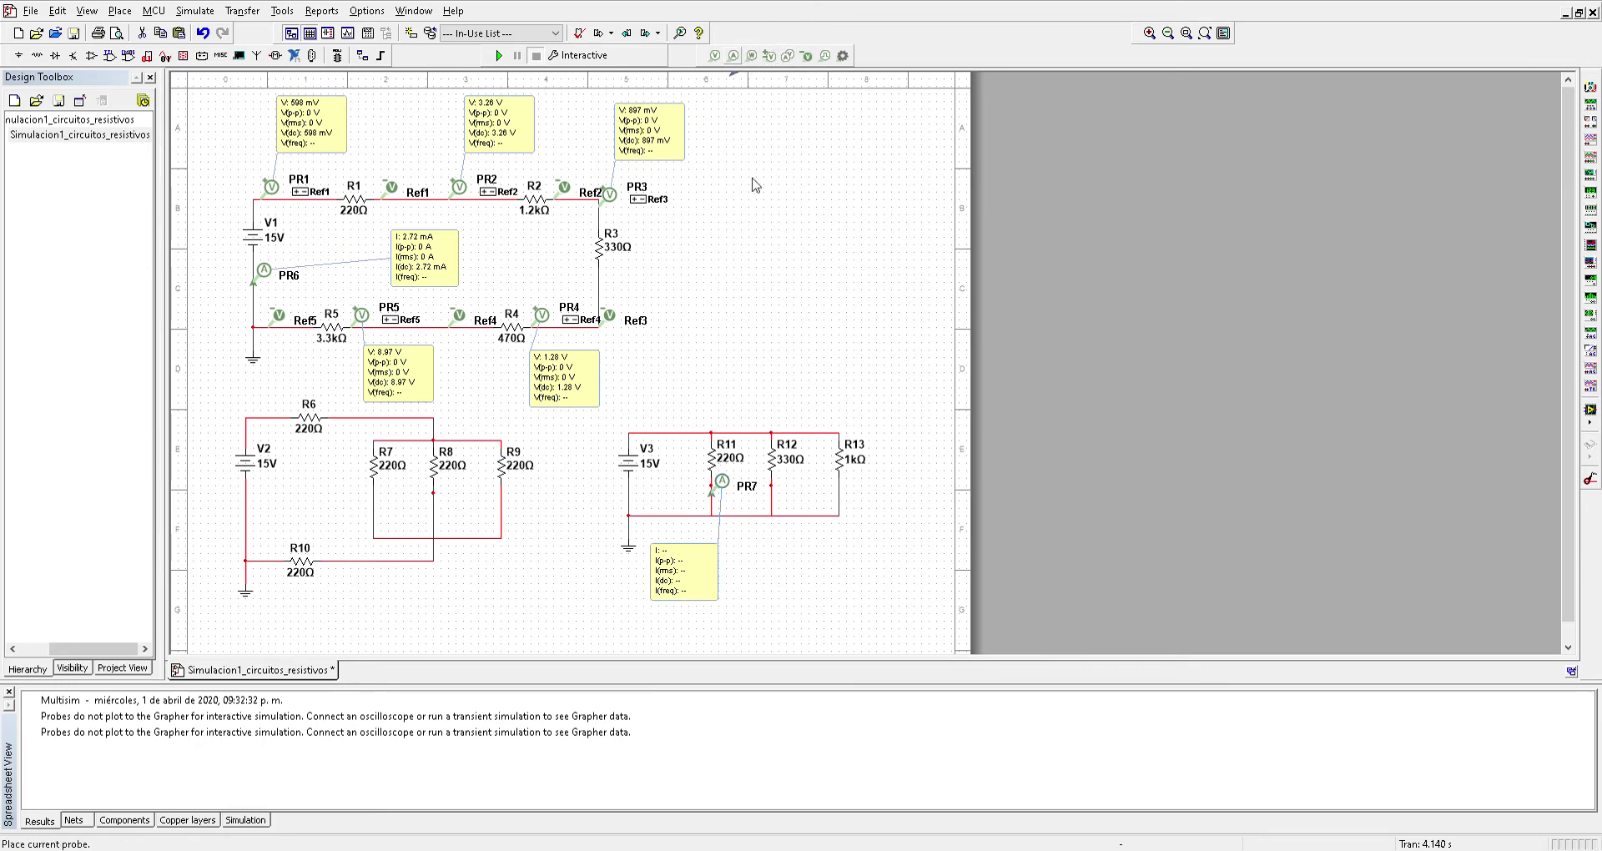
click(771, 494)
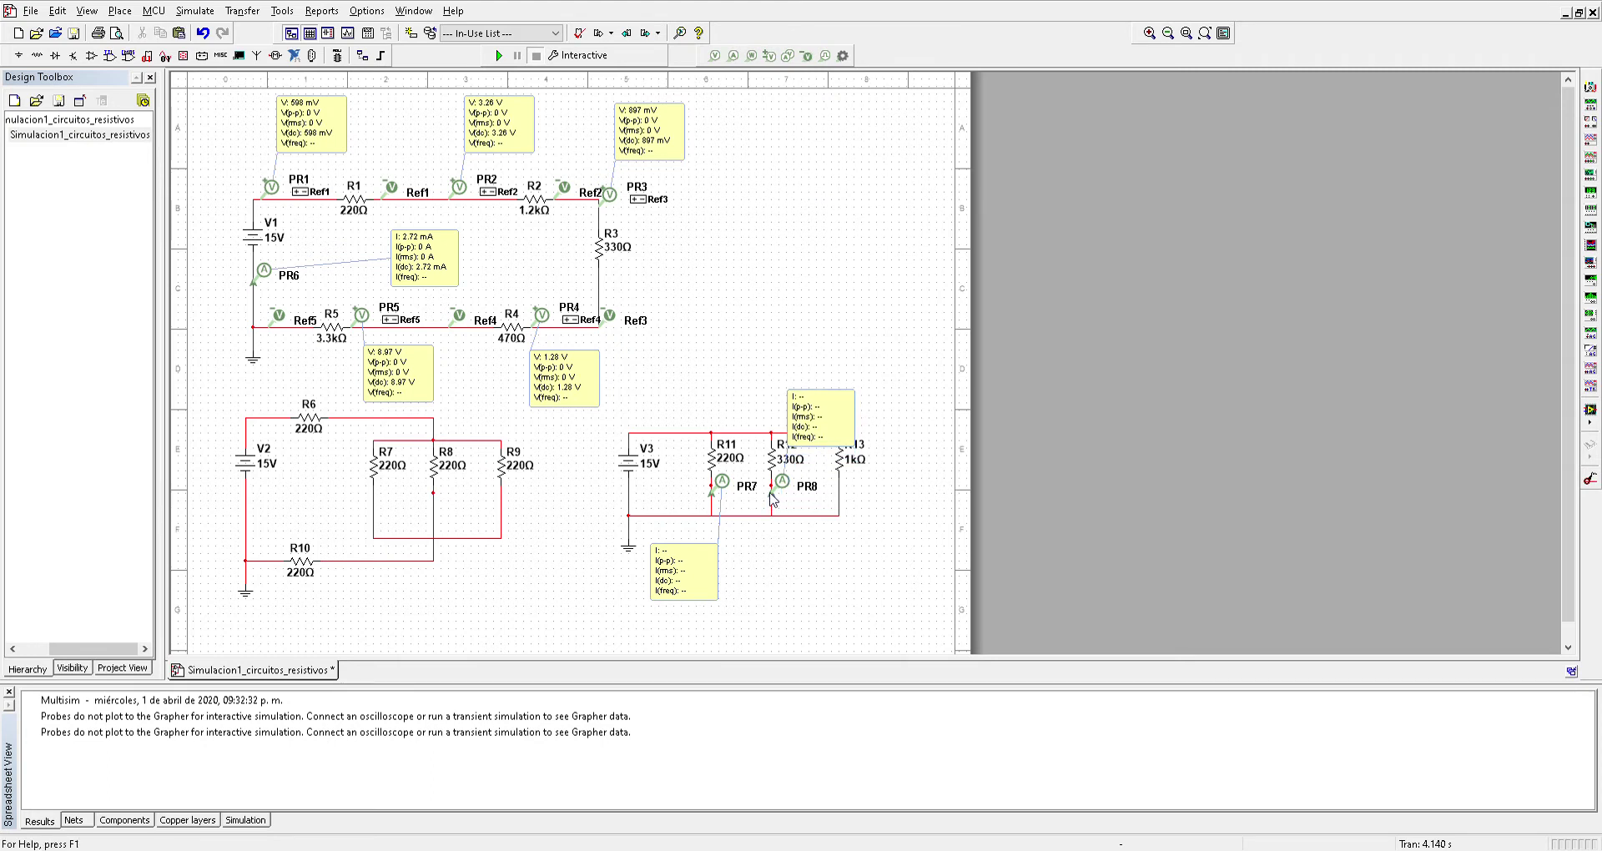
drag(812, 416, 767, 579)
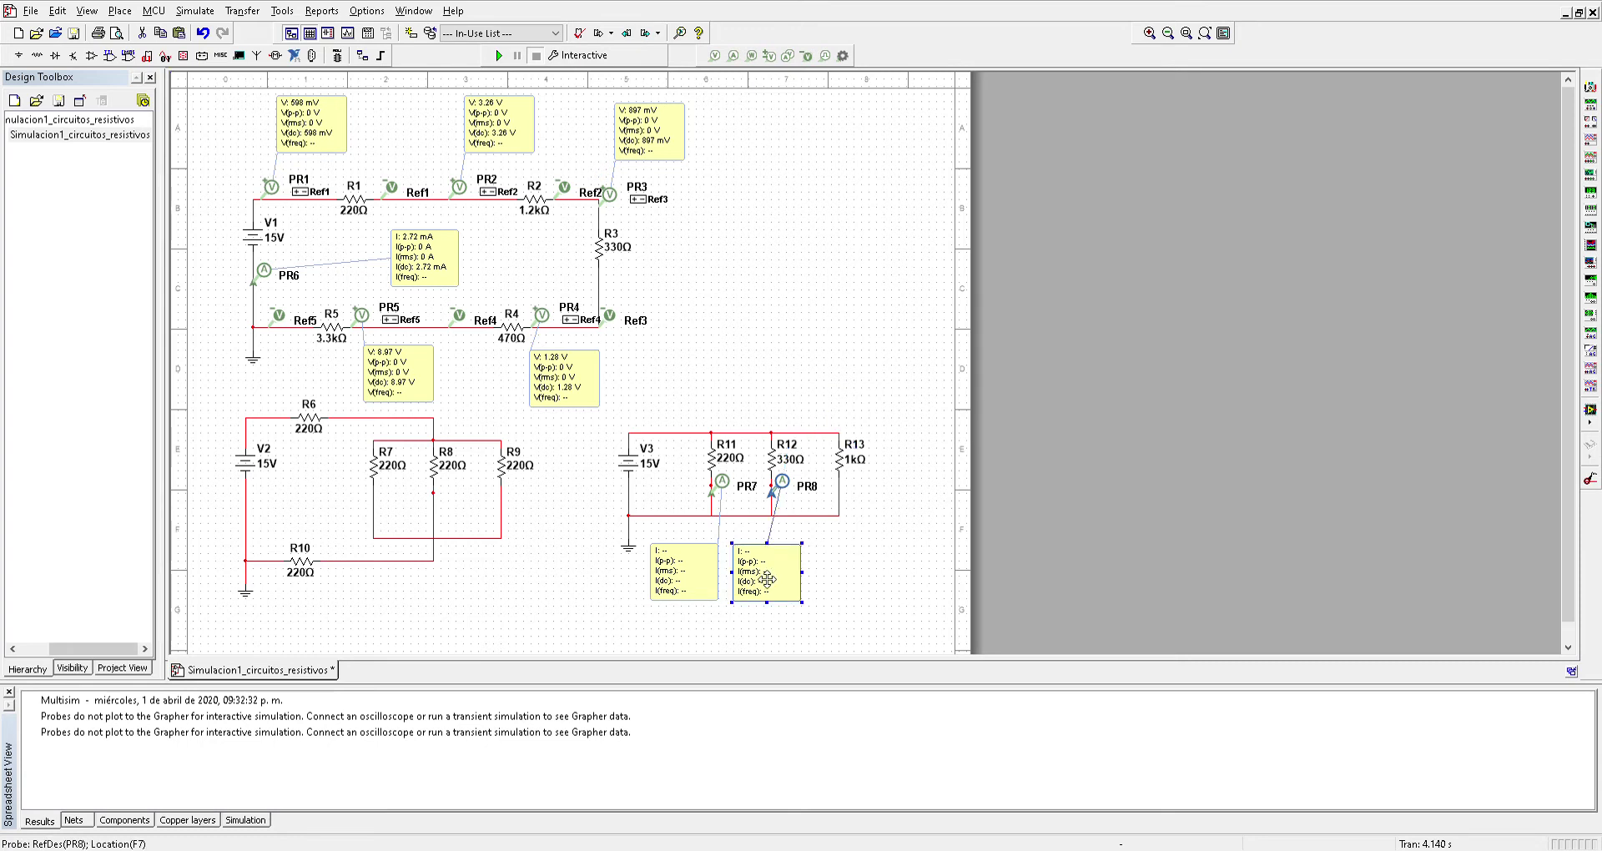
click(844, 569)
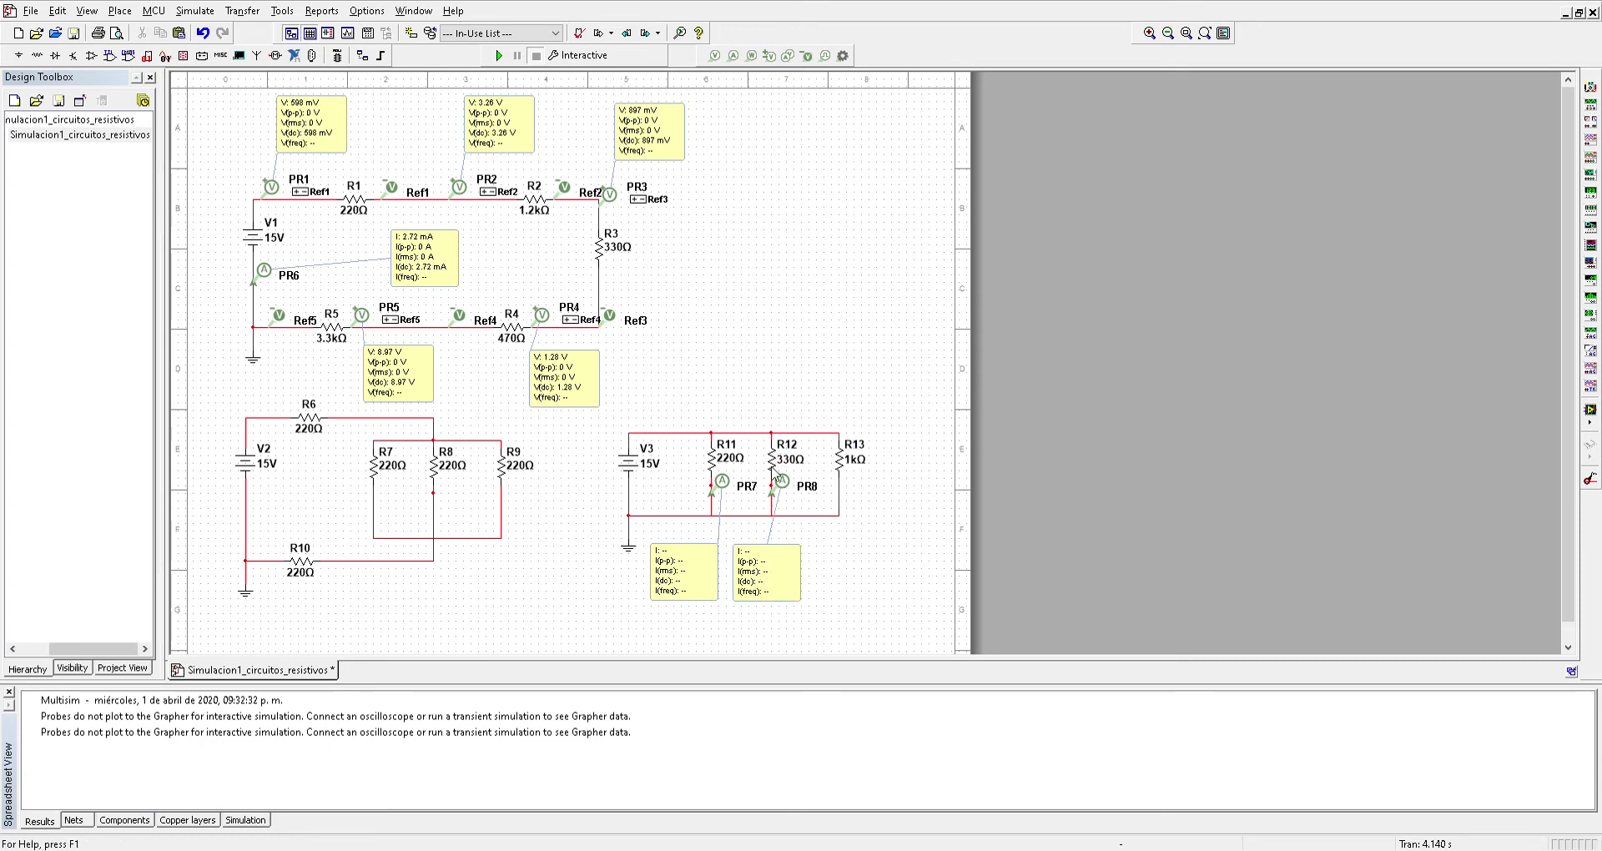
Place a current probe on the wire below R13 and move its readout beneath the circuit beside the other two.
click(732, 55)
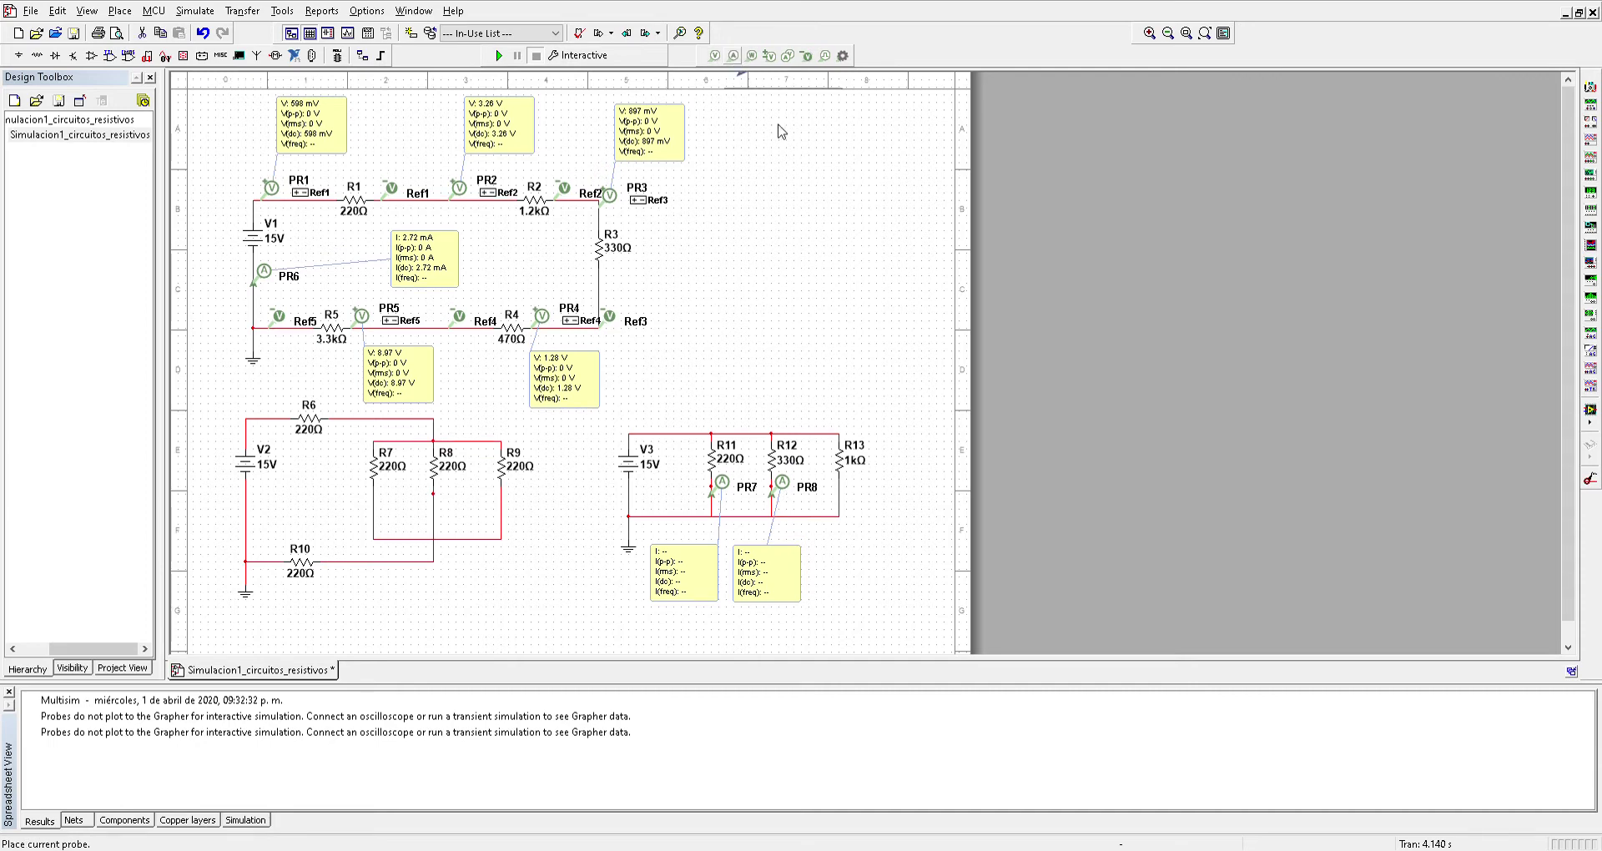
click(839, 496)
click(882, 436)
drag(883, 435, 863, 584)
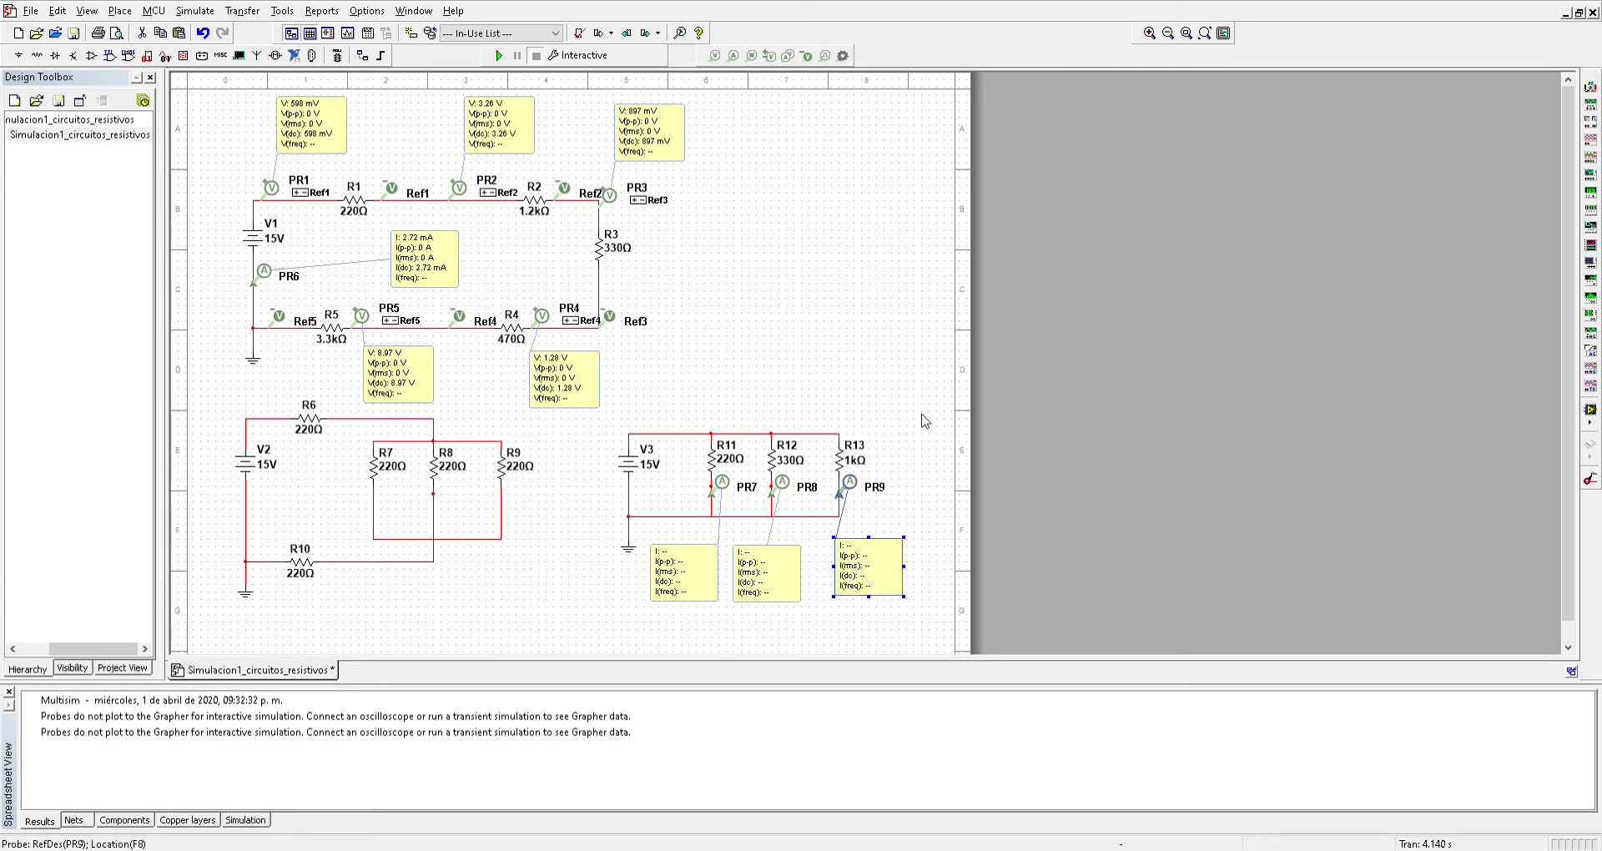
click(893, 452)
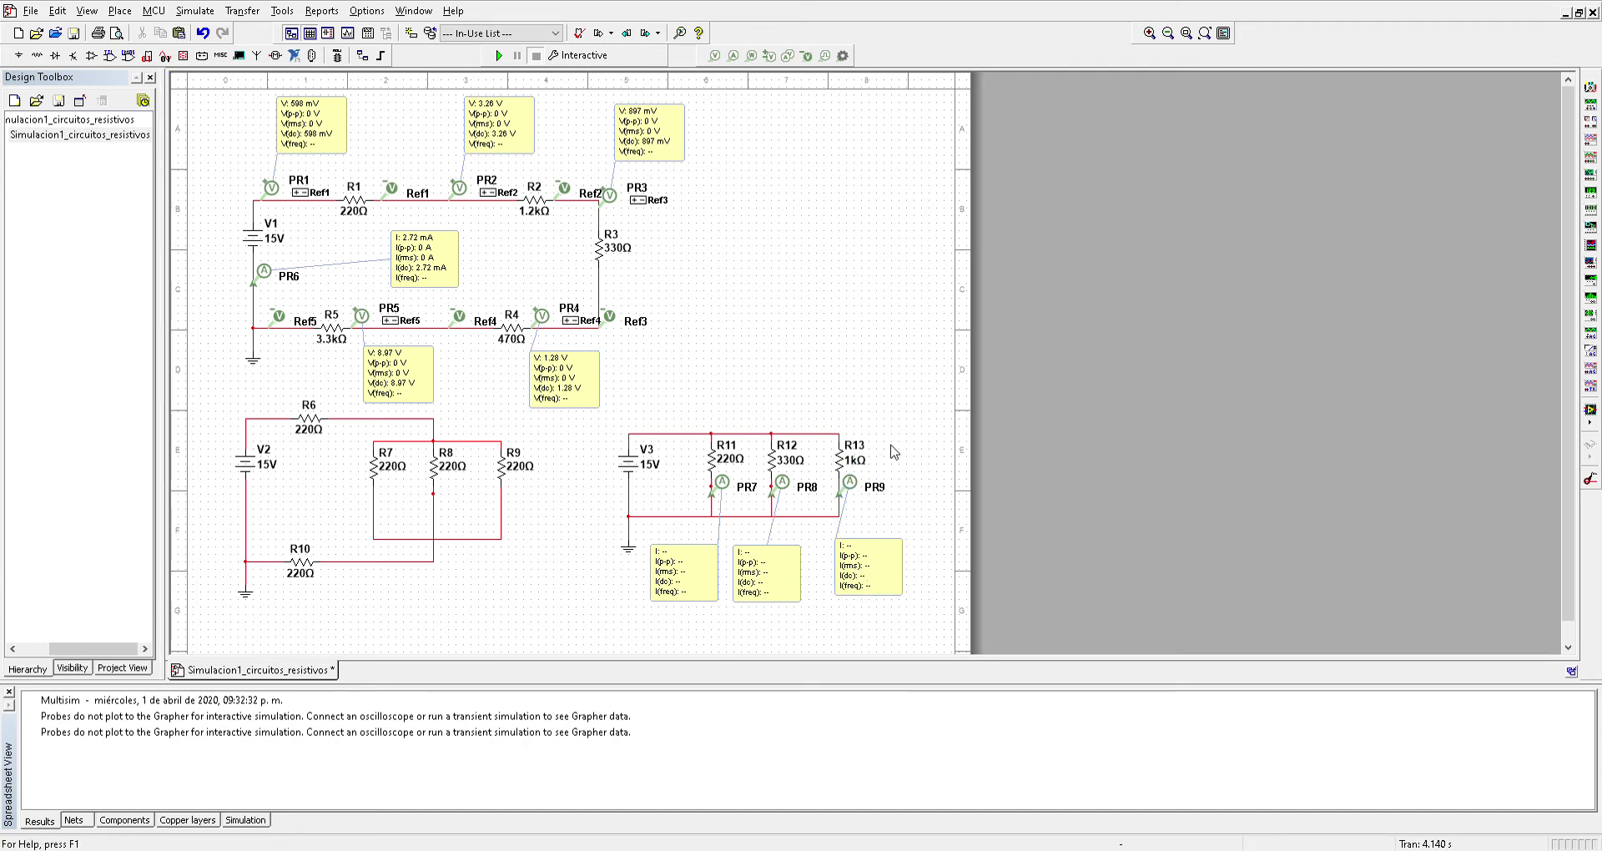
Run the interactive simulation to read the branch currents through R11, R12 and R13, and stop it.
click(499, 56)
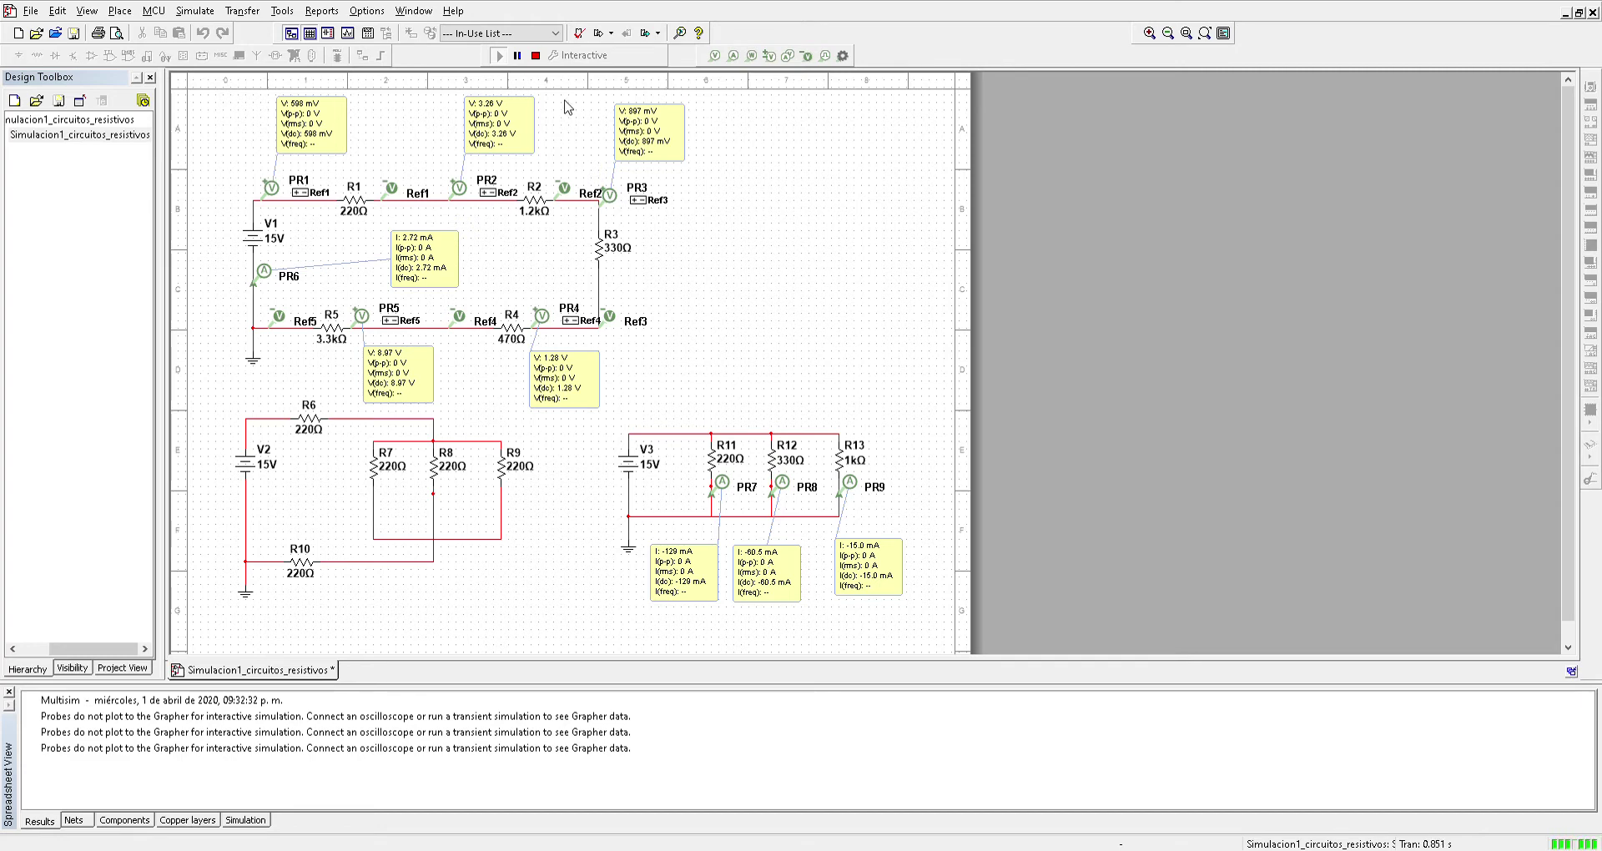
click(536, 56)
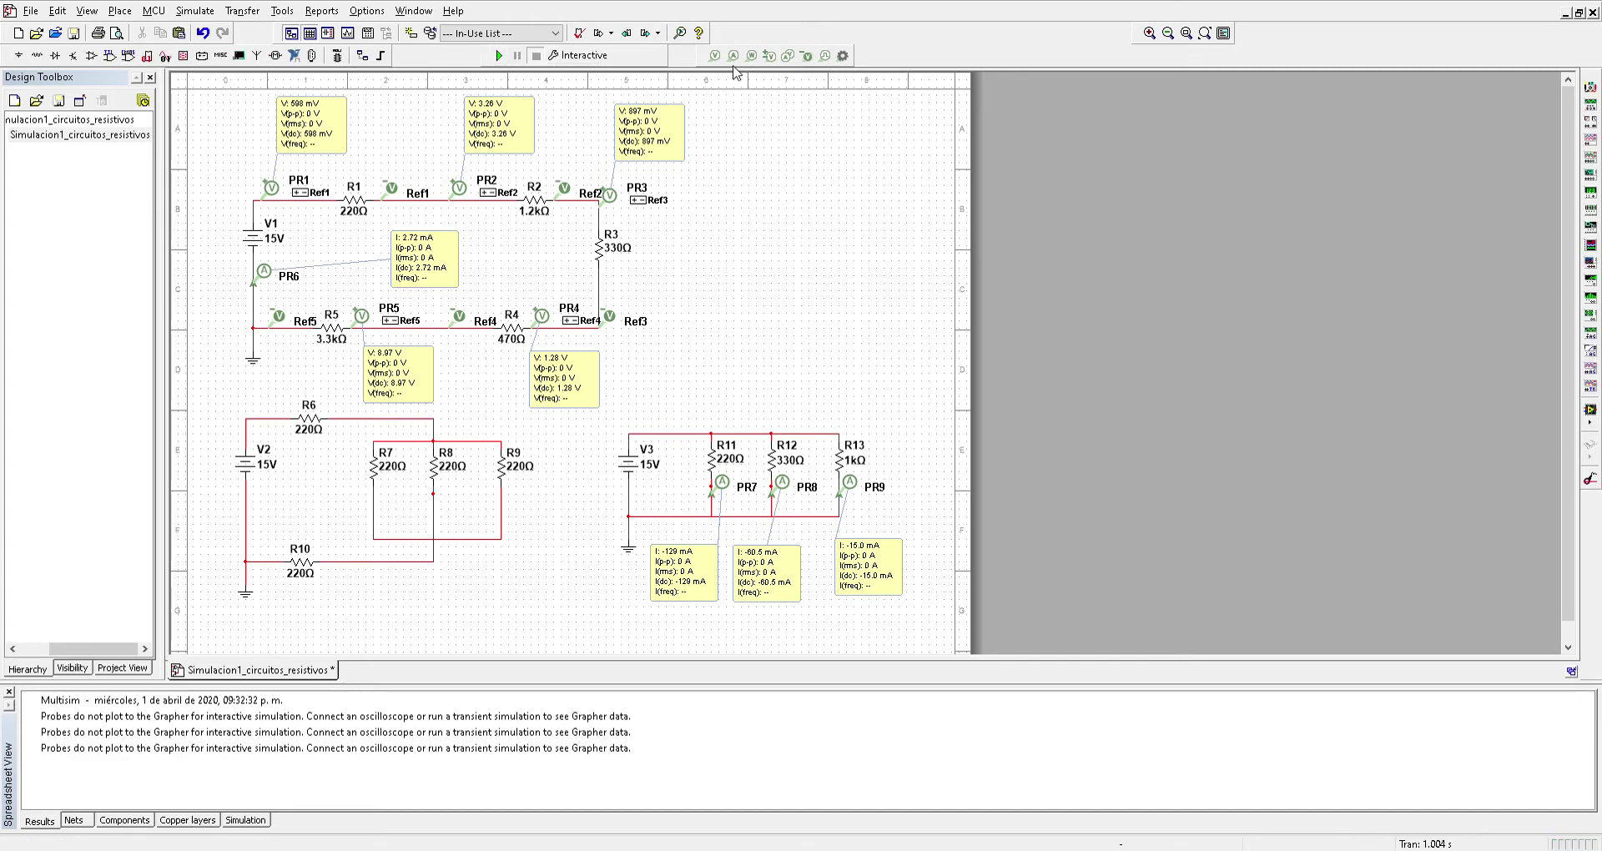
Place a current probe on the upper wire between V3 and R11, and run the simulation to read its current.
click(735, 56)
click(695, 336)
drag(696, 355, 677, 437)
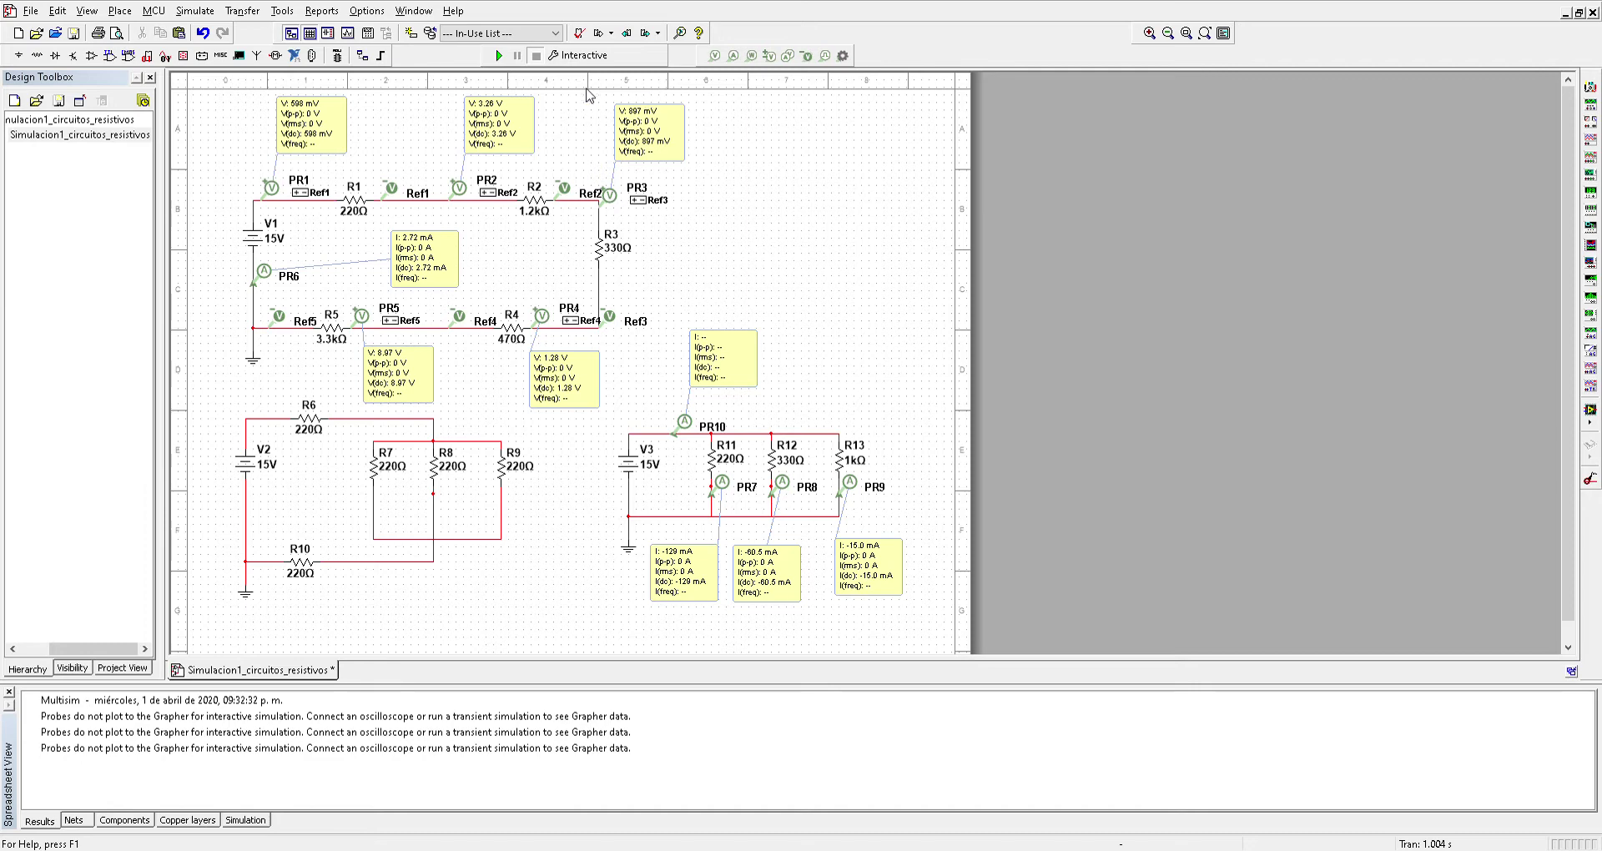
click(499, 56)
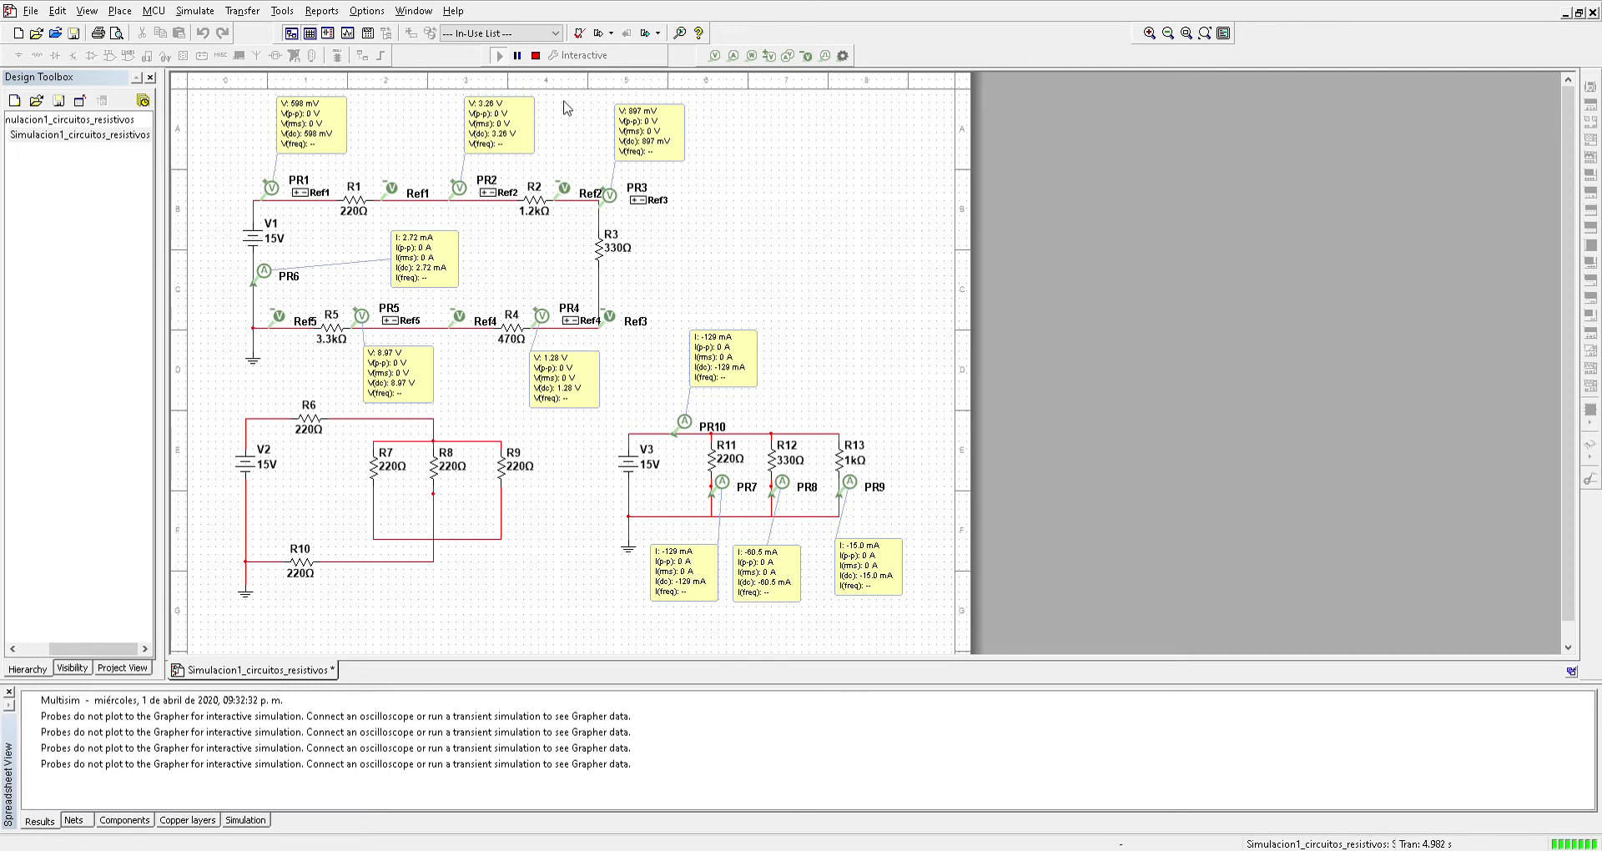
Stop the simulation and delete the current probe from the upper wire between V3 and R11.
click(534, 55)
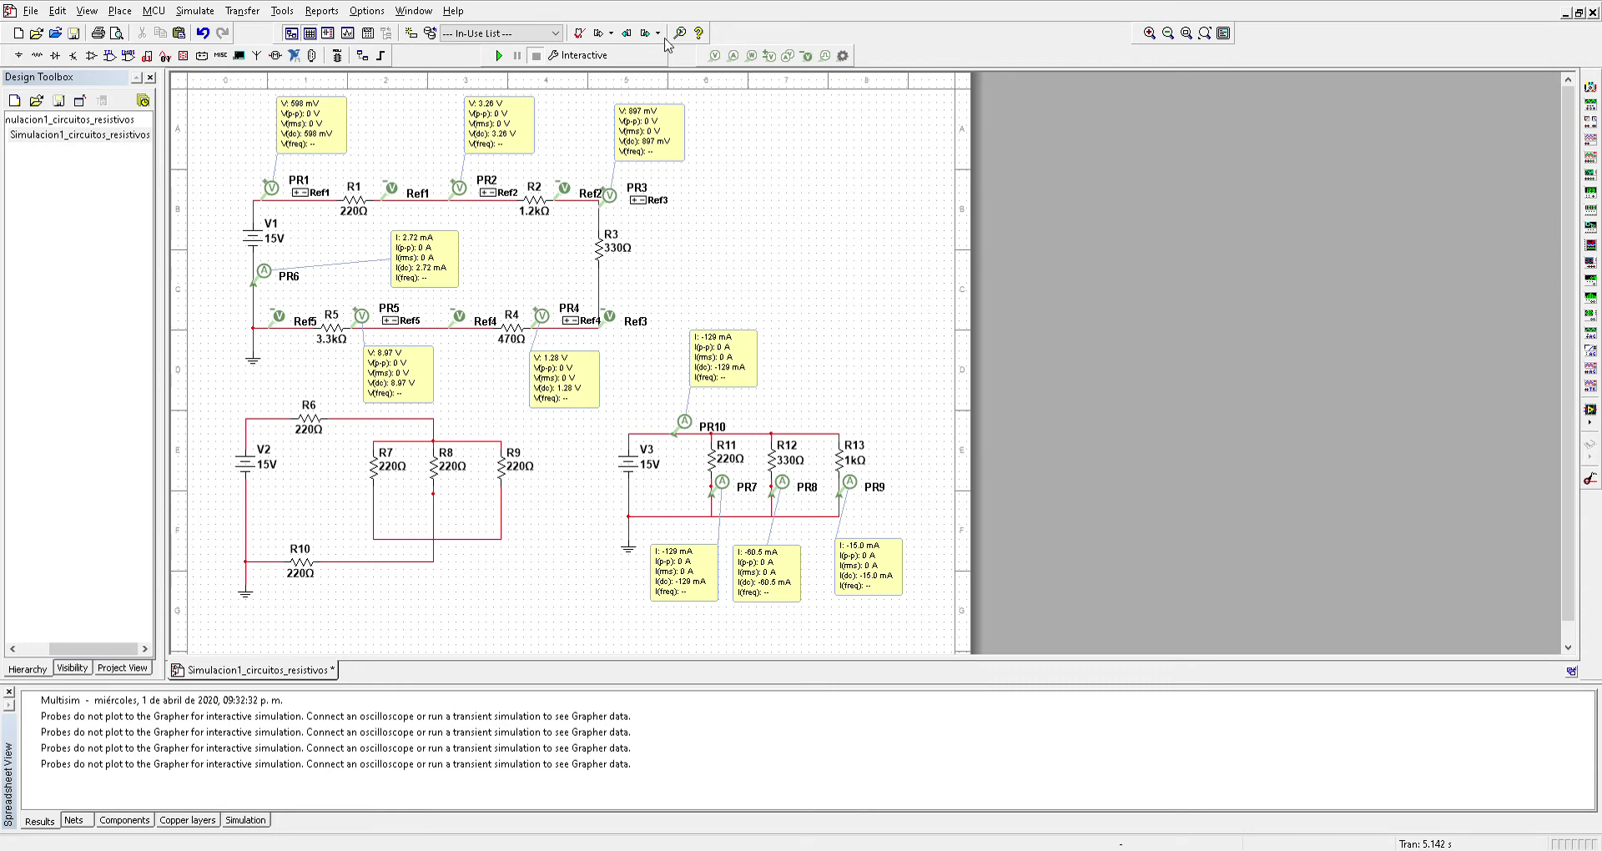
click(696, 424)
key(Delete)
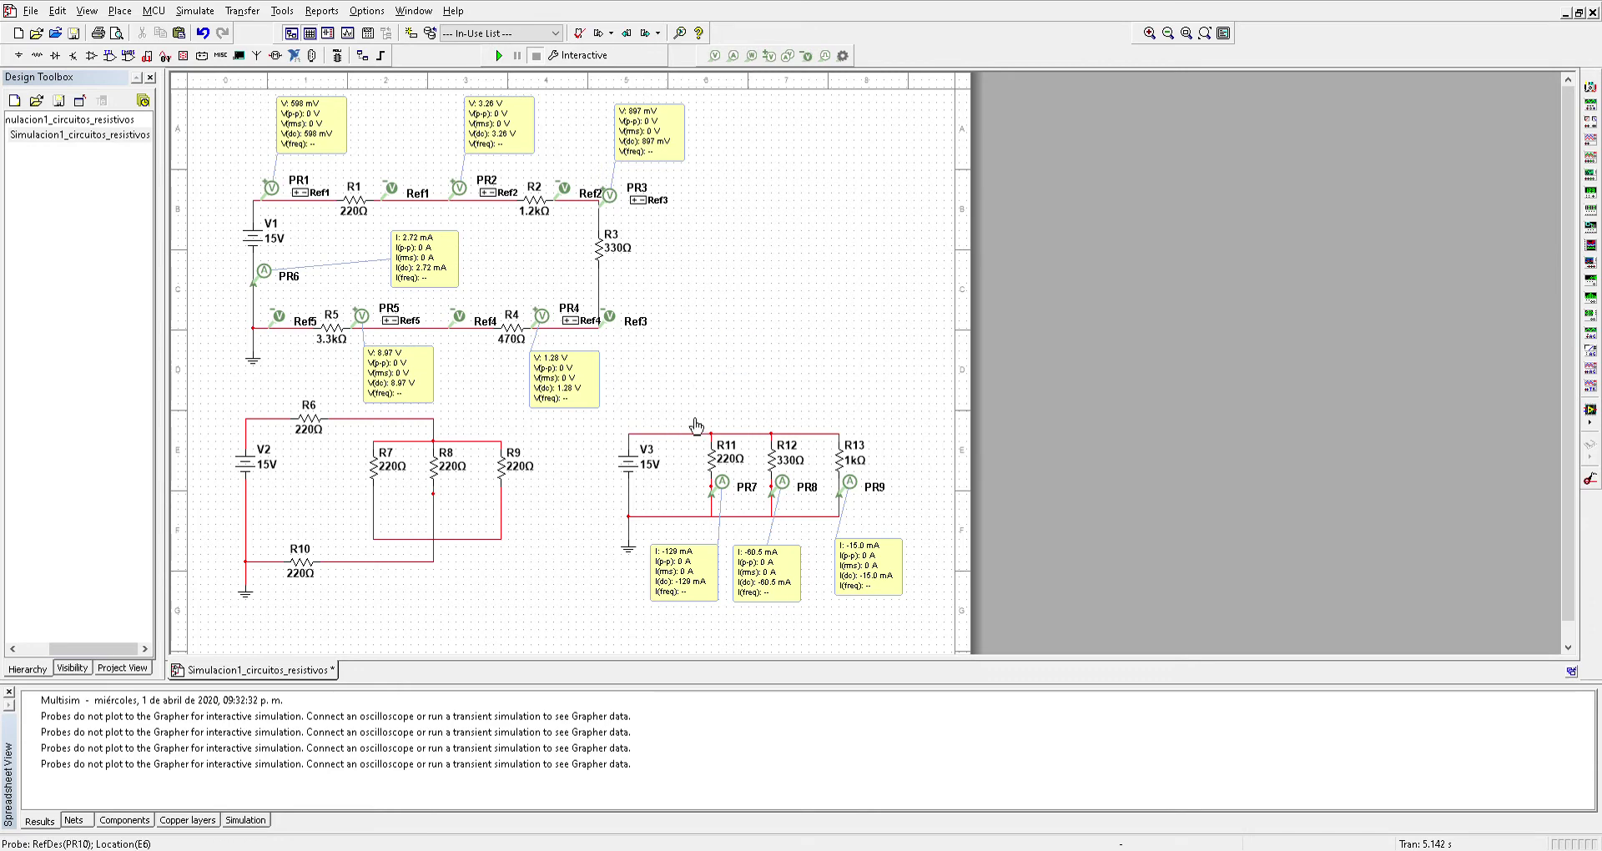
Move V3 and its ground symbol farther from R11, and tidy the ground connection so it sits directly beneath V3.
click(625, 469)
drag(625, 469, 602, 470)
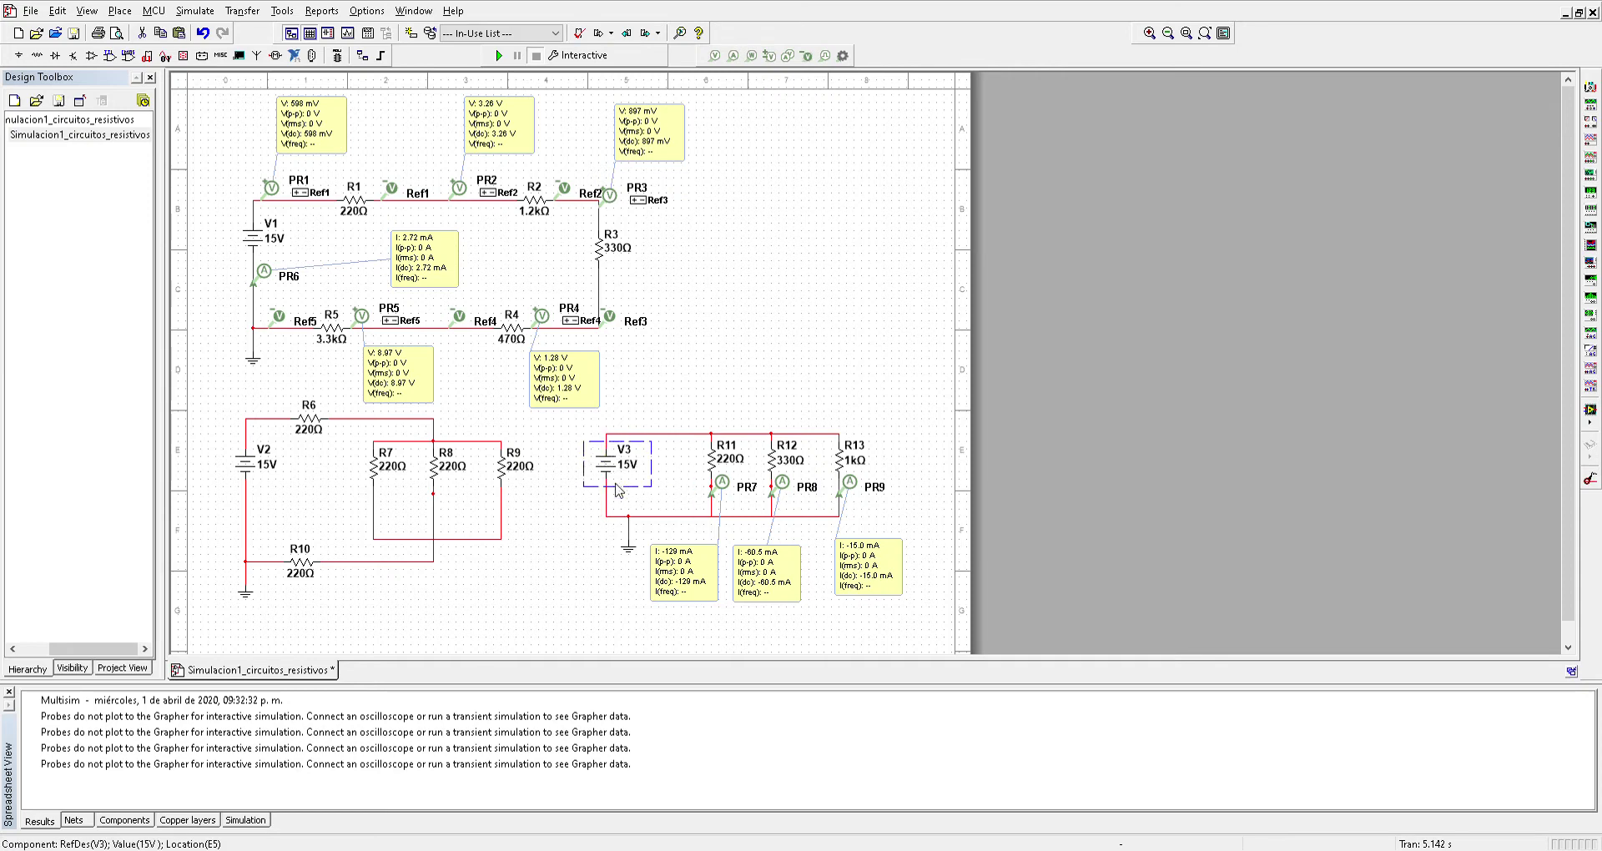
drag(638, 555, 615, 548)
click(621, 525)
click(607, 527)
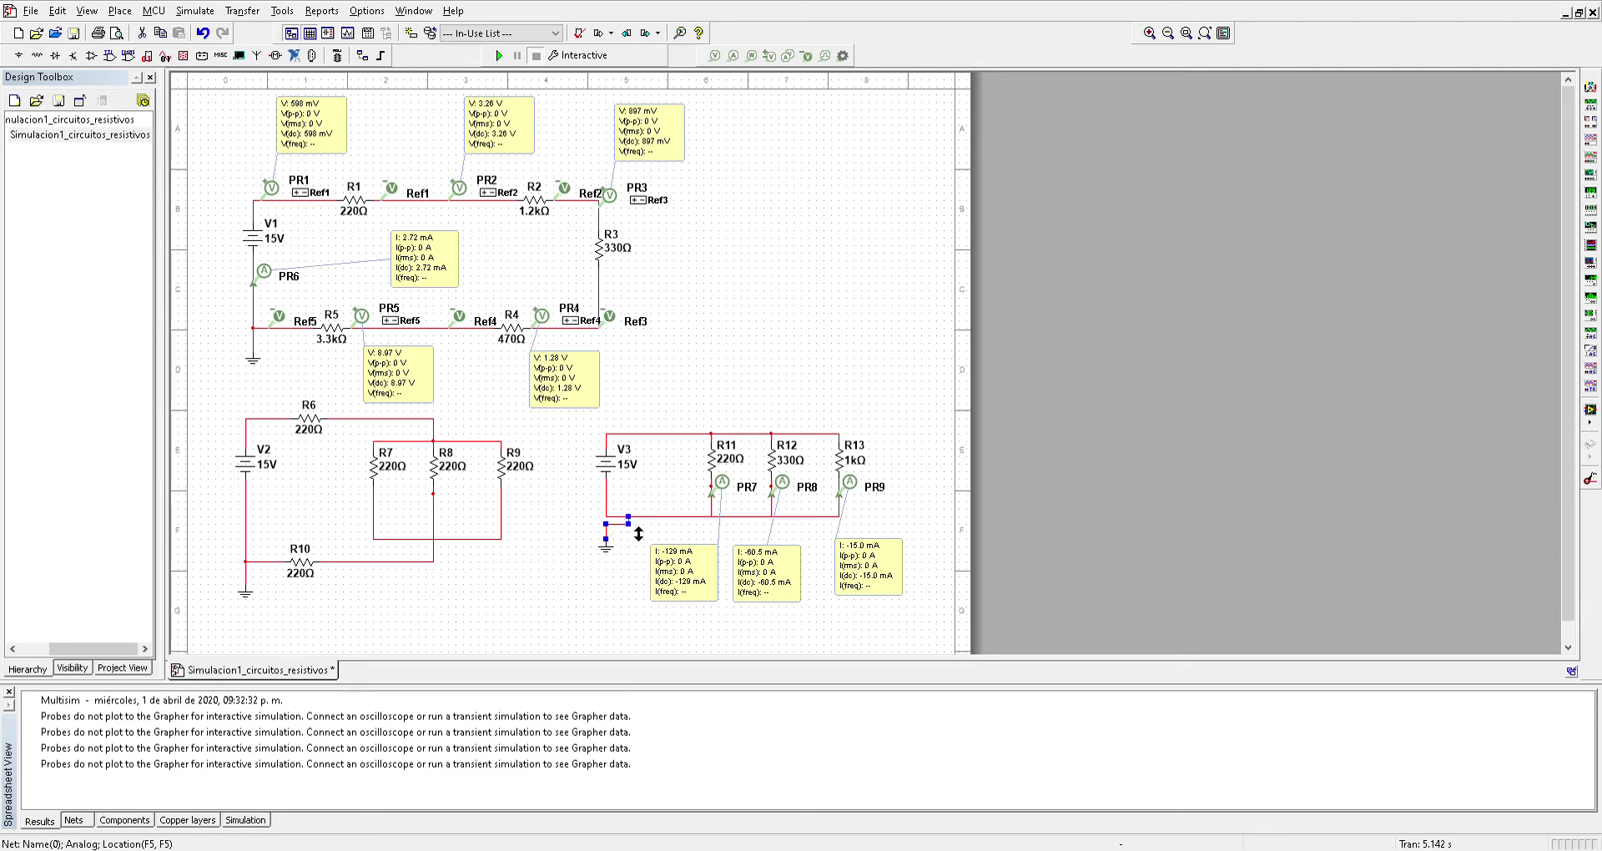
key(Delete)
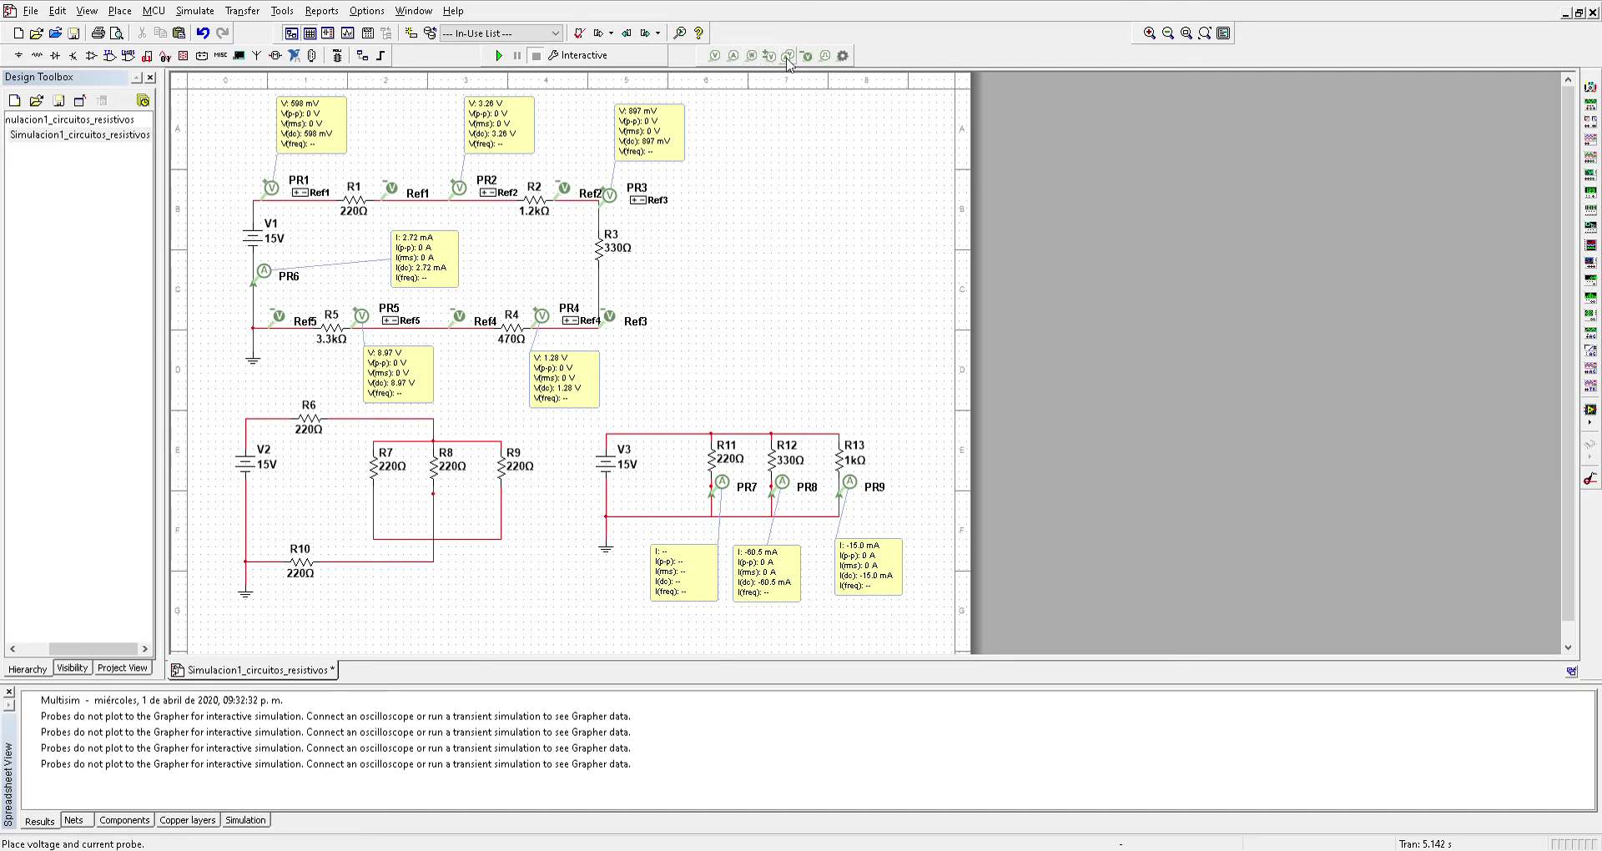
Place a current probe on the wire below V3 with its readout to the left, and run the simulation briefly to read the source current.
click(733, 55)
scroll(672, 379, down, 1)
click(606, 484)
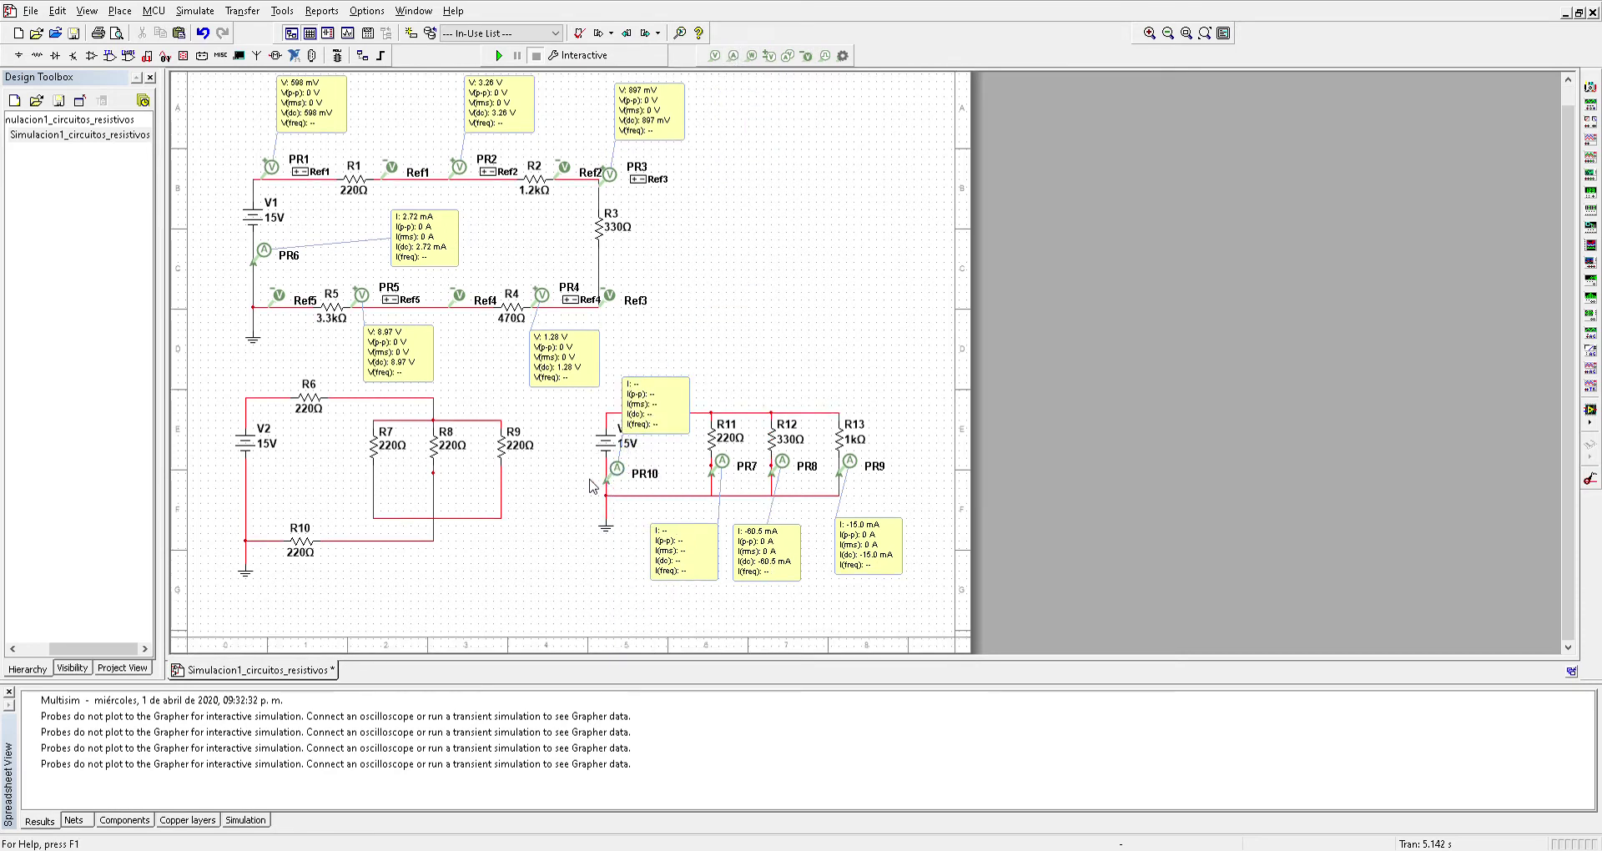
click(651, 403)
drag(651, 403, 559, 492)
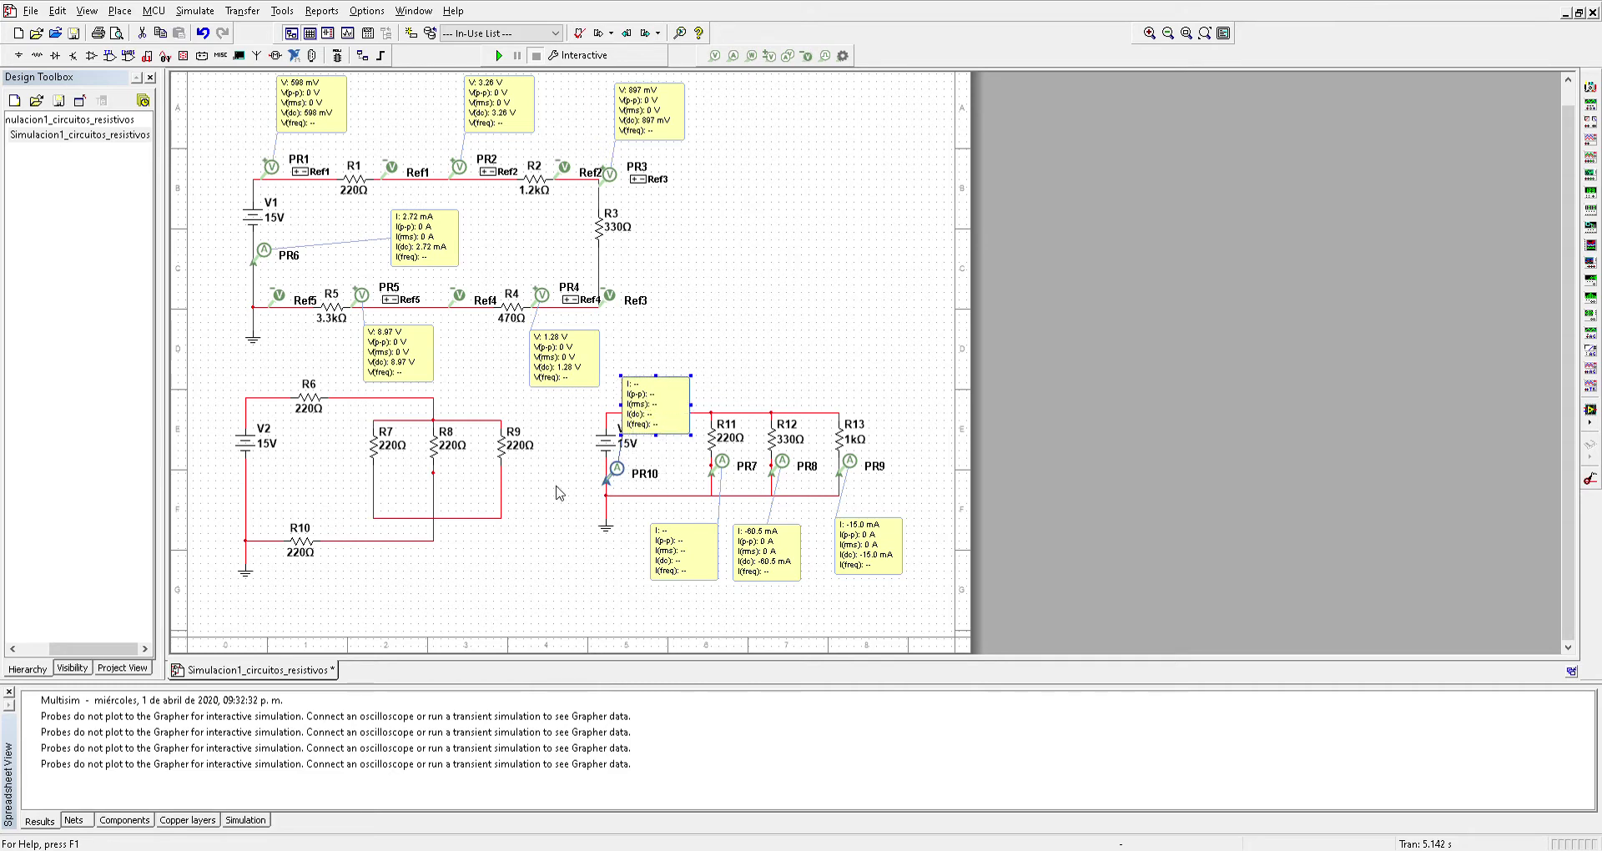
click(699, 359)
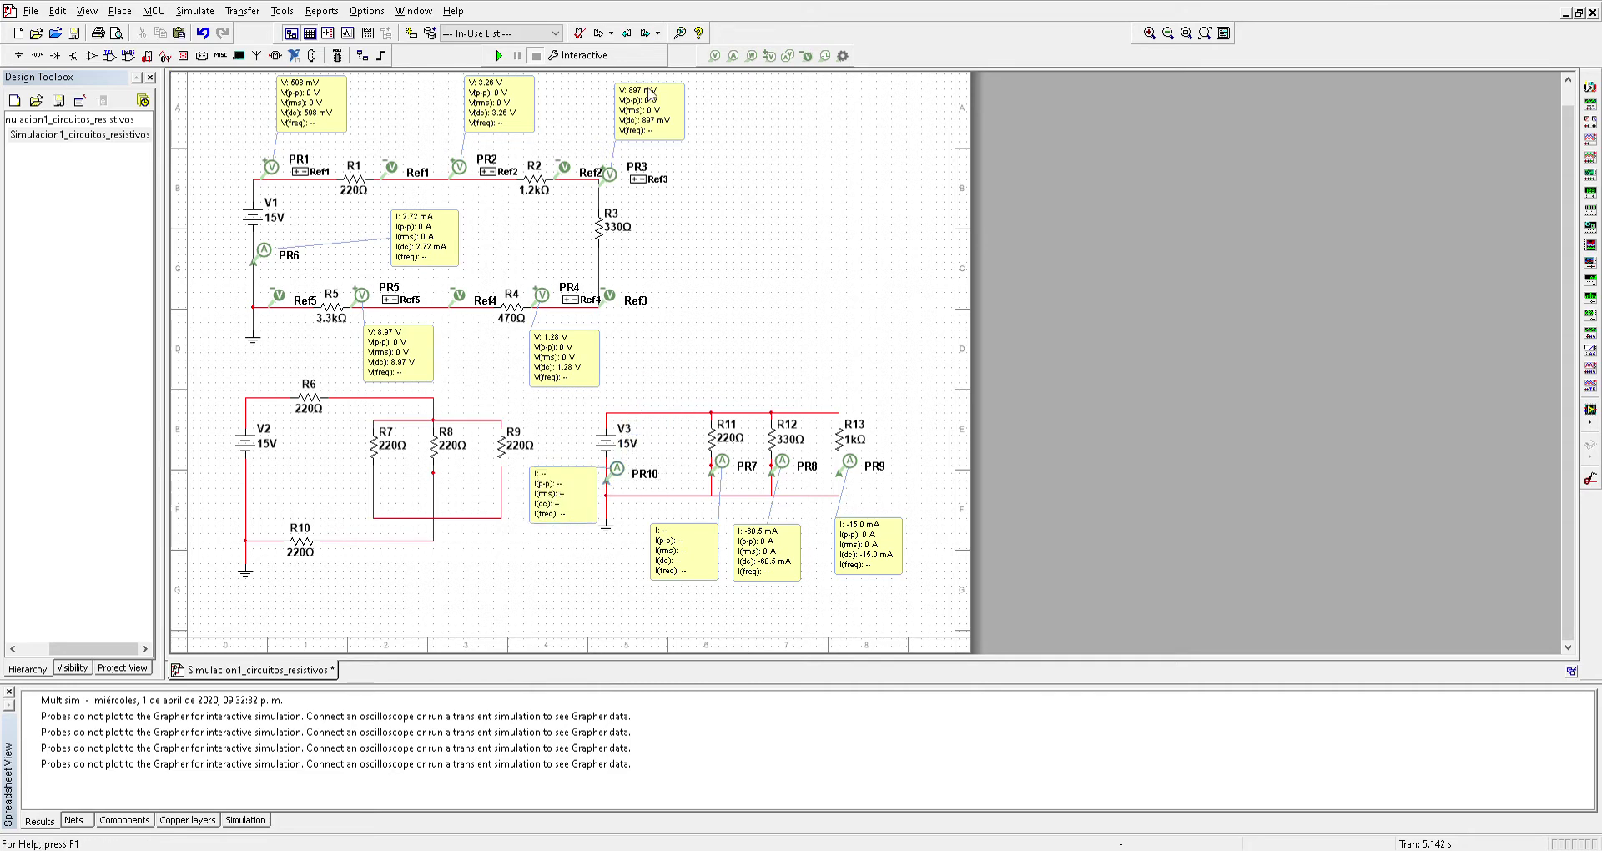
click(498, 55)
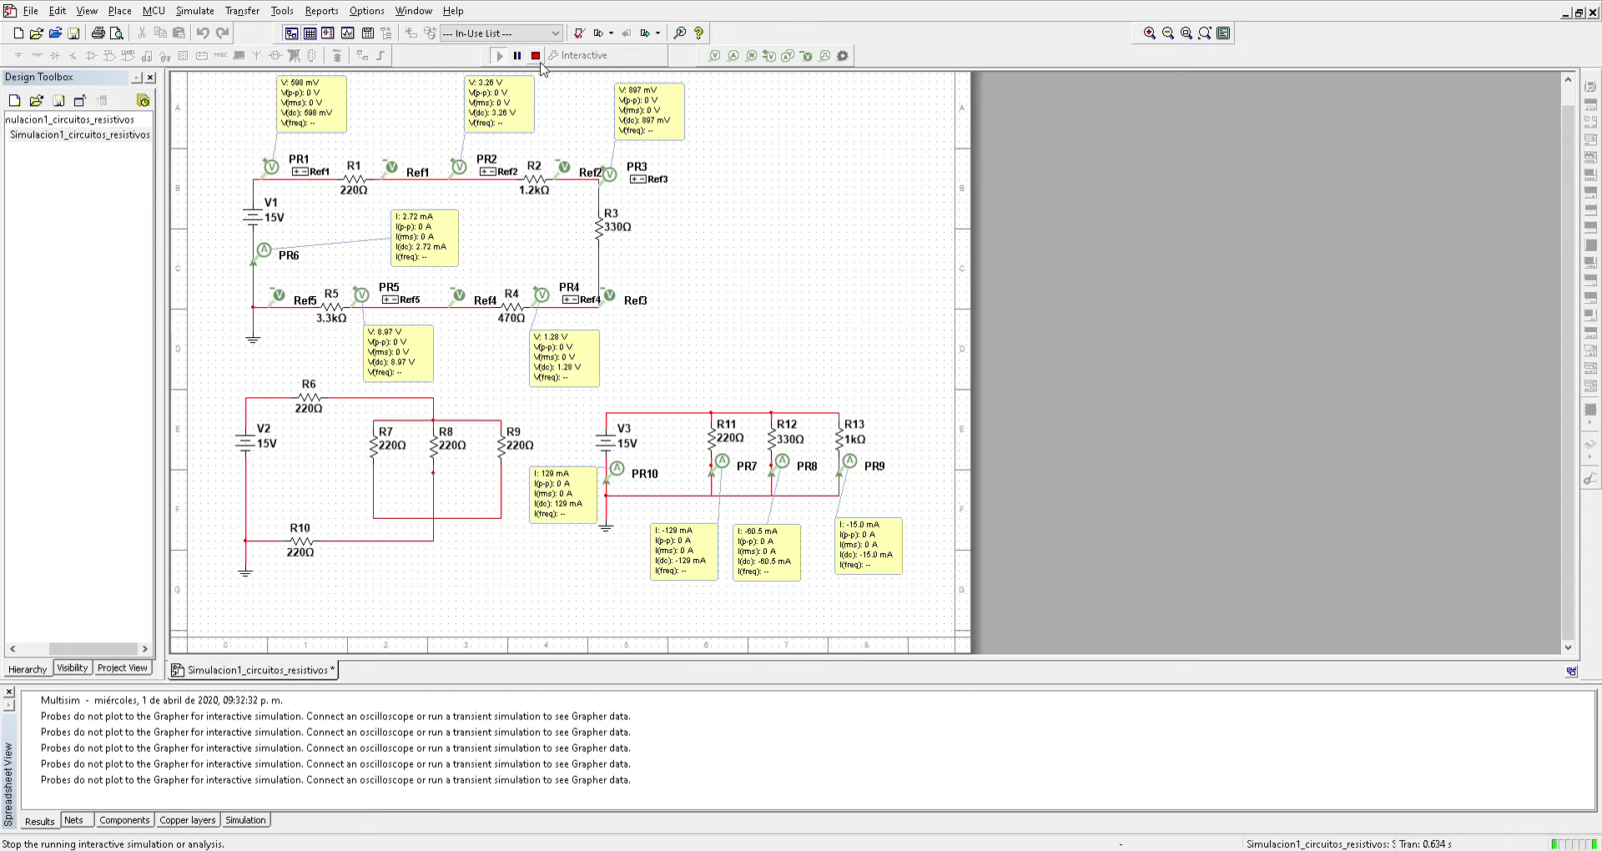
click(536, 57)
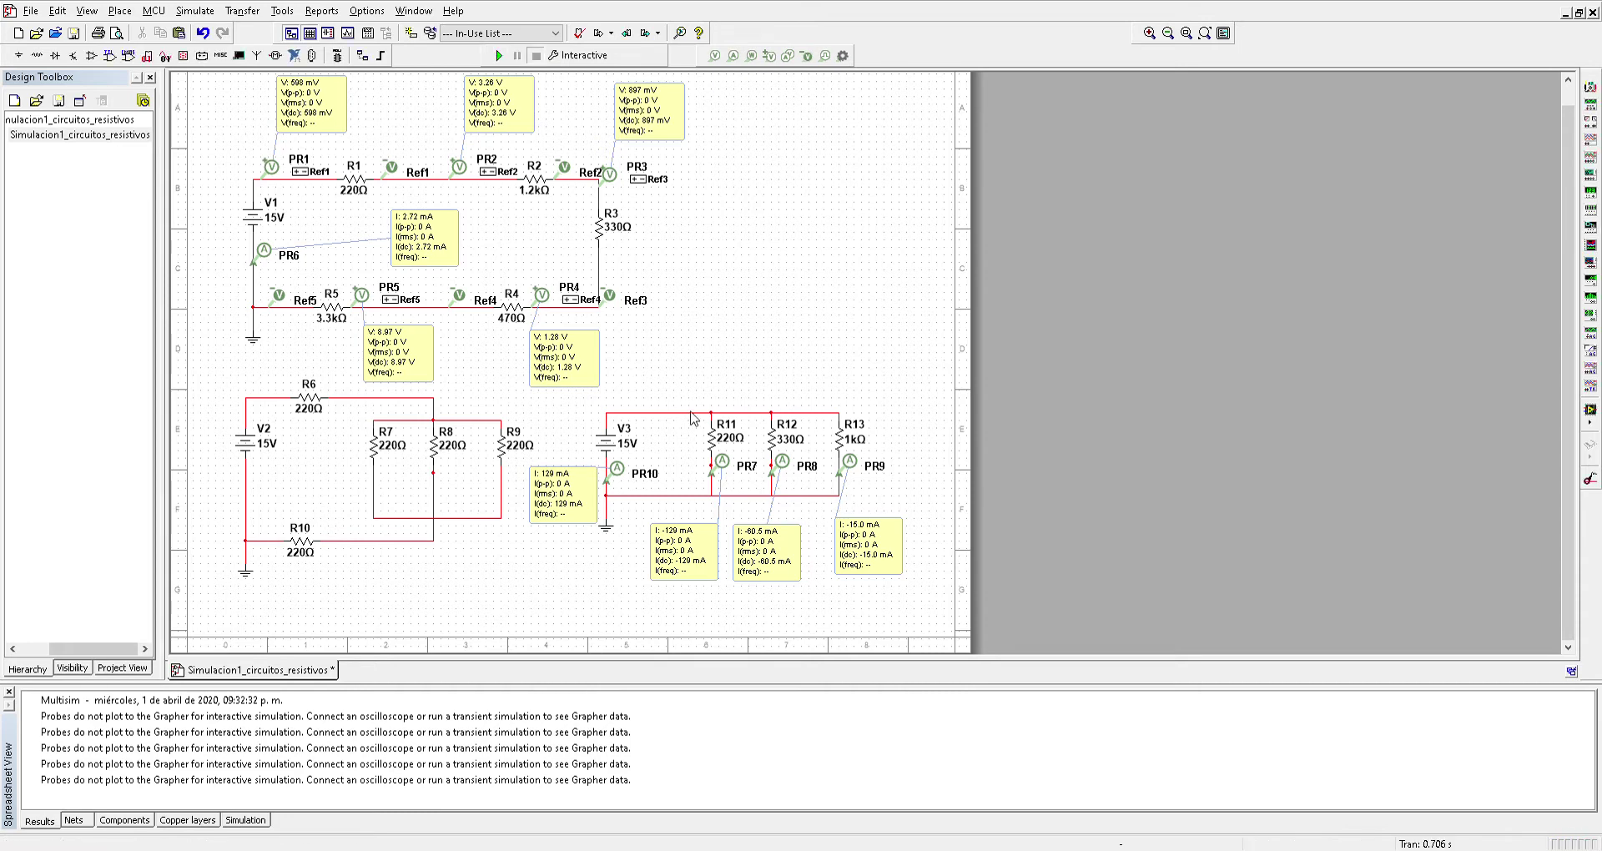
Delete the current probe on the wire below R11.
click(726, 476)
key(Delete)
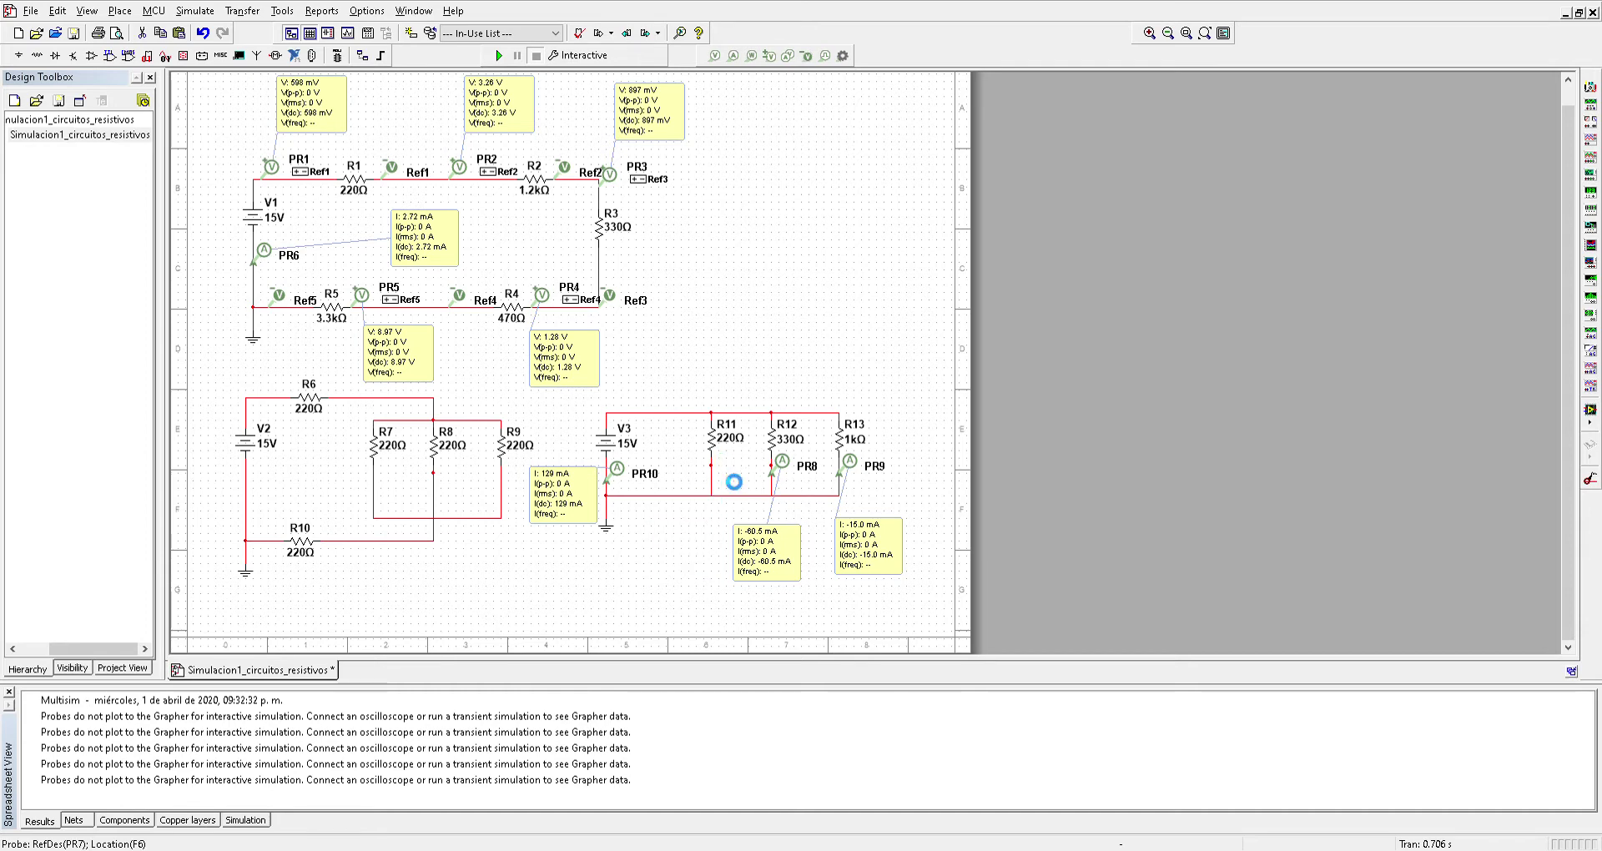
mouse_move(714, 456)
mouse_down()
mouse_move(699, 463)
mouse_move(715, 455)
mouse_up()
click(743, 232)
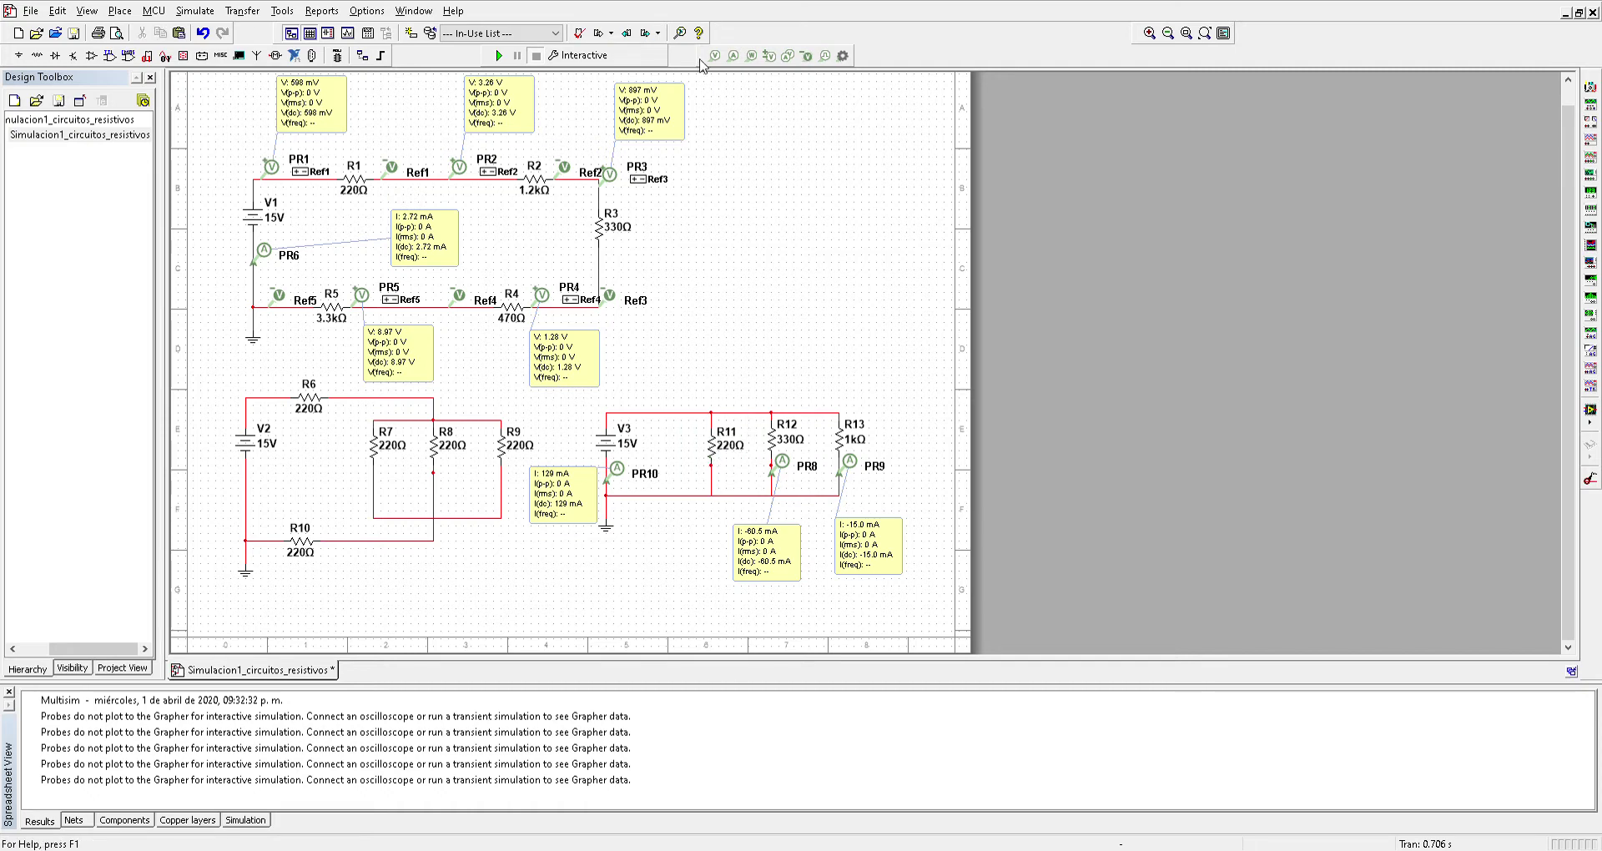
Place a current probe on the branch wire above R11, and run the interactive simulation to read its current before stopping it.
click(734, 56)
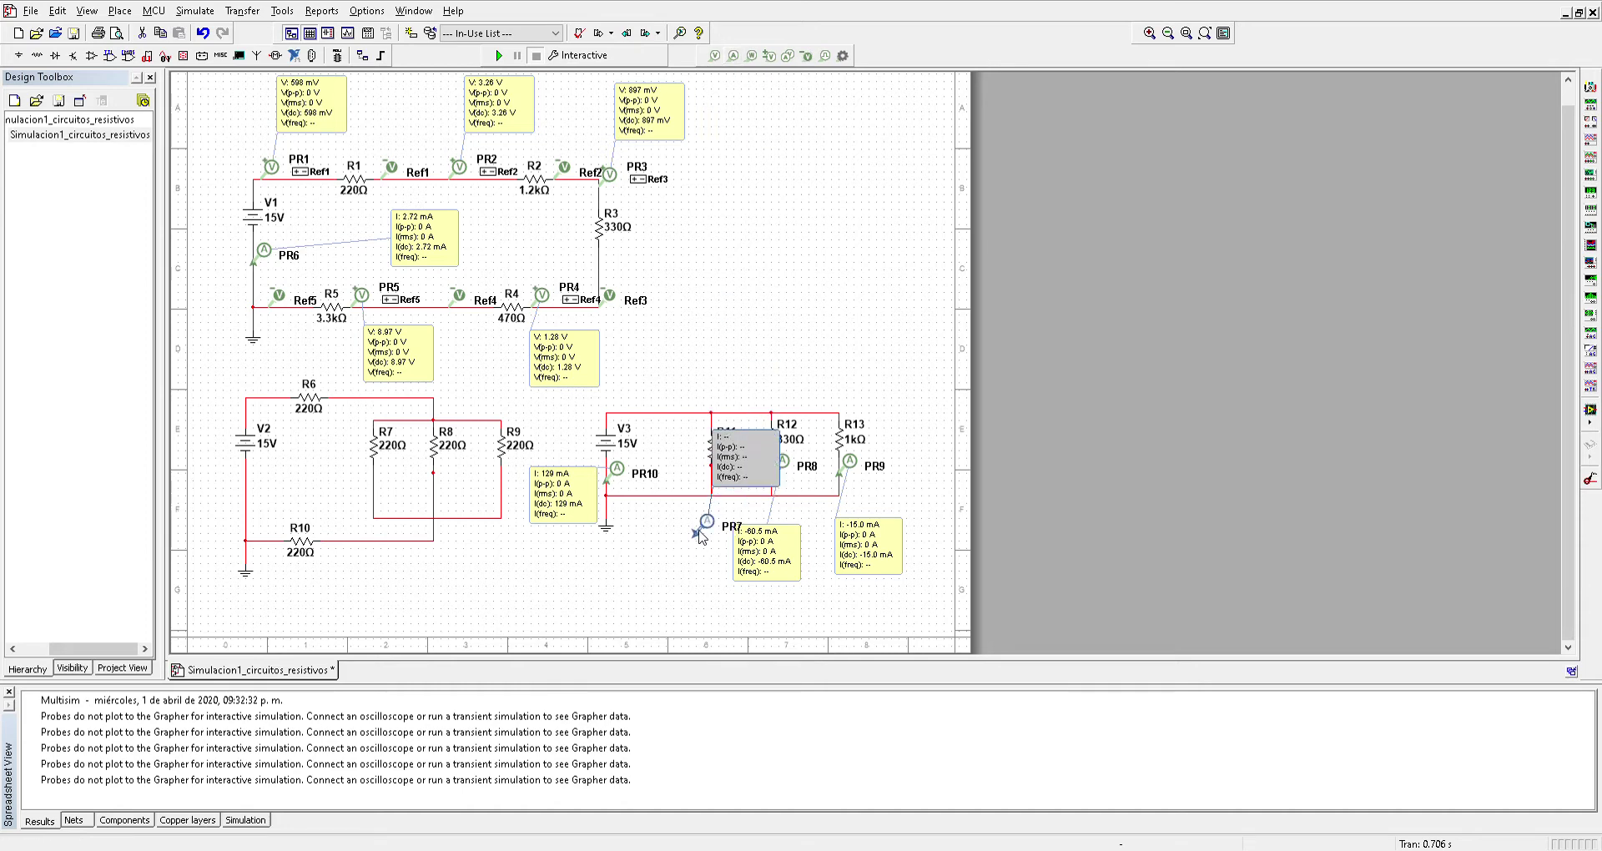
click(719, 487)
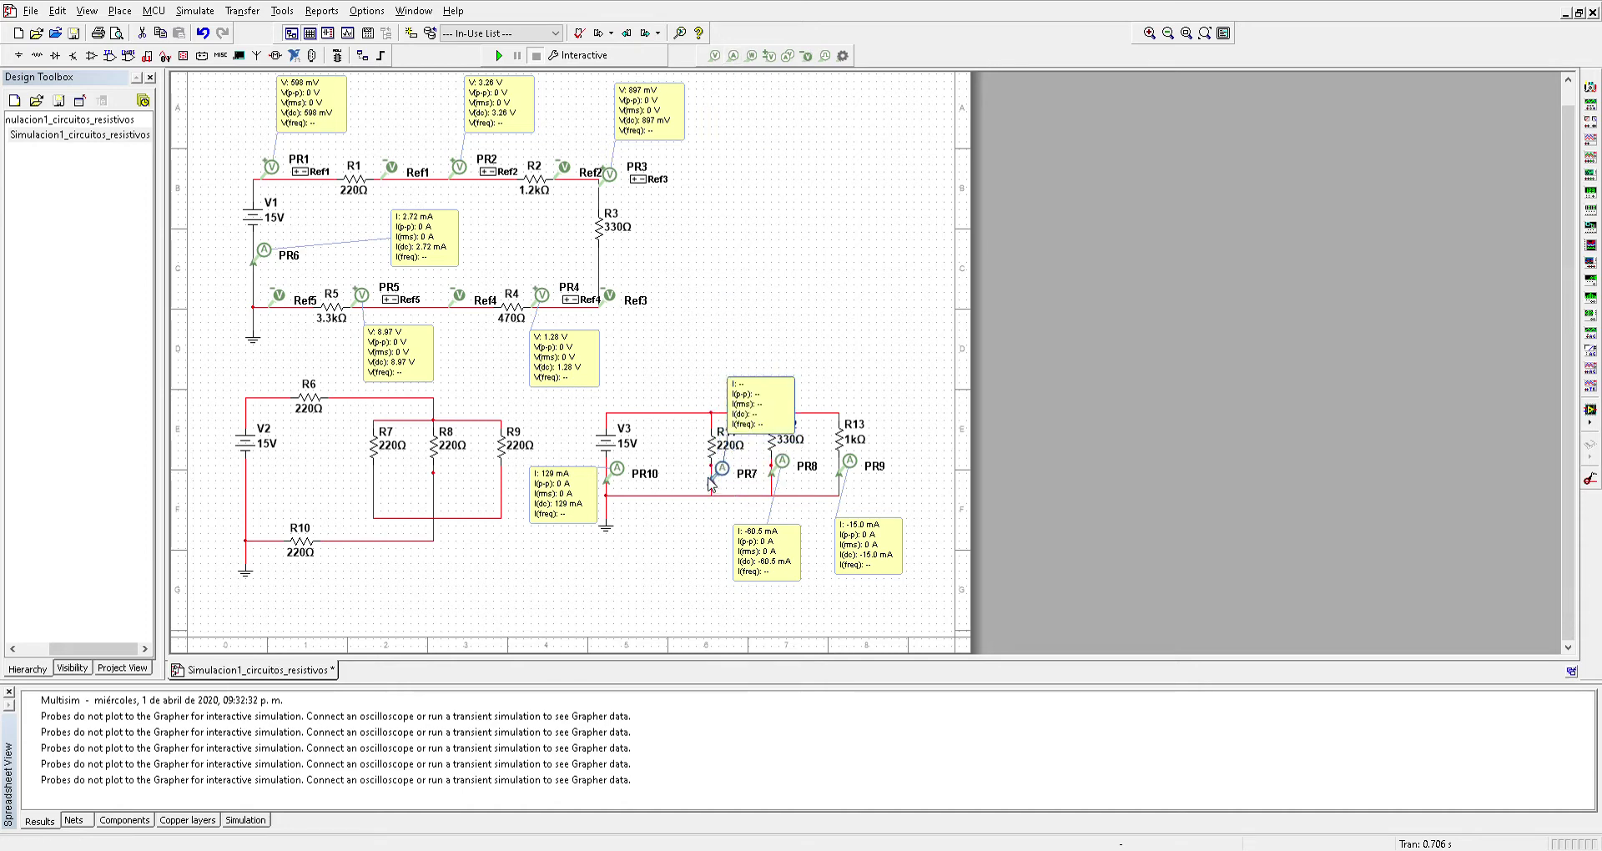
click(714, 482)
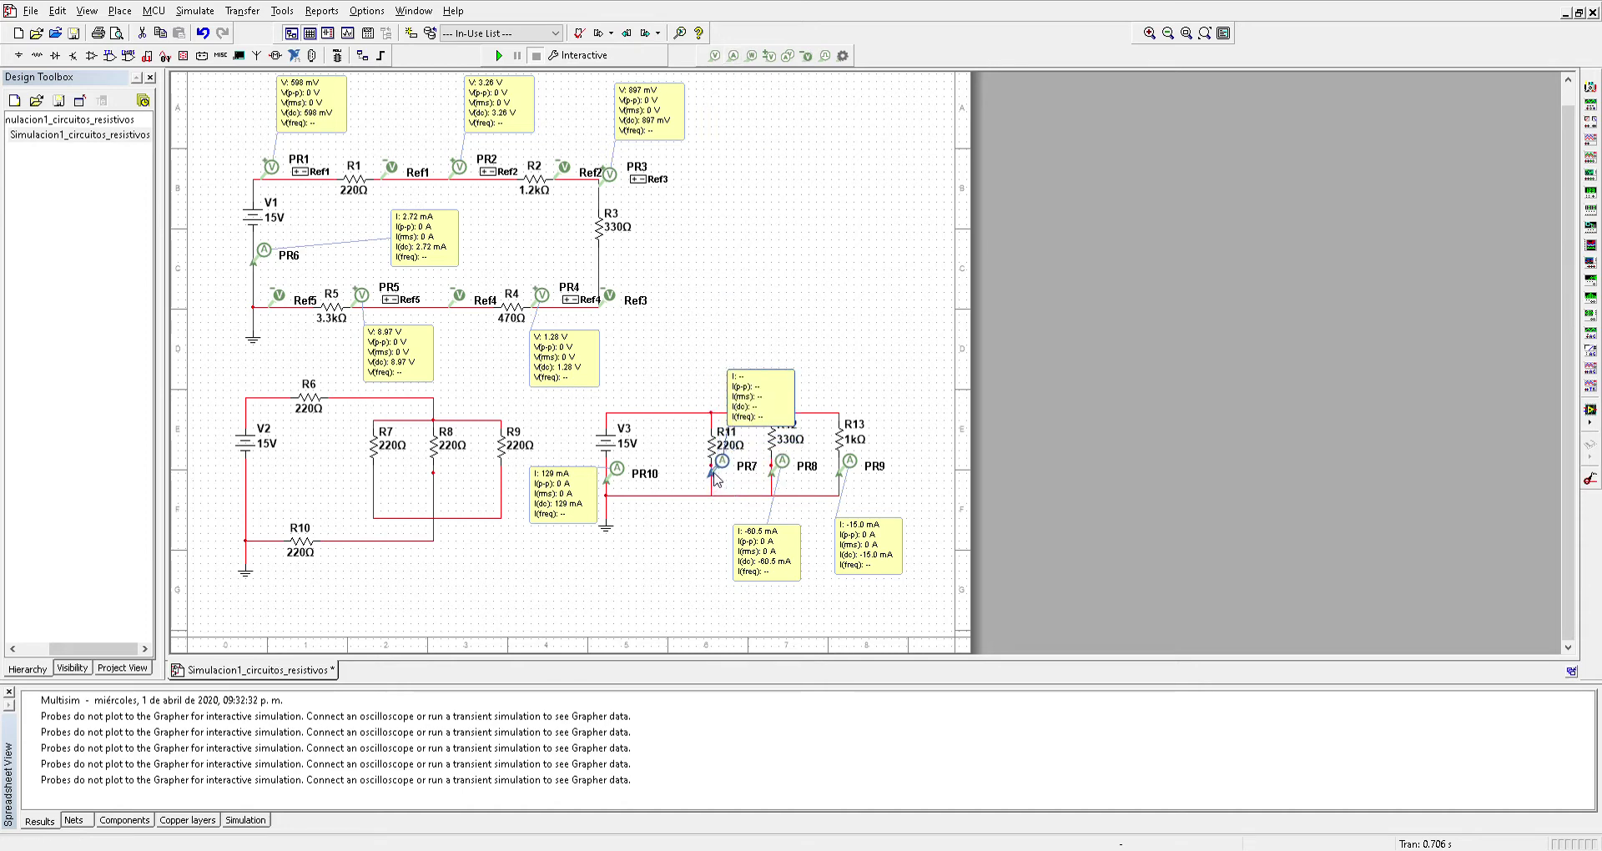
click(714, 476)
drag(714, 474, 715, 425)
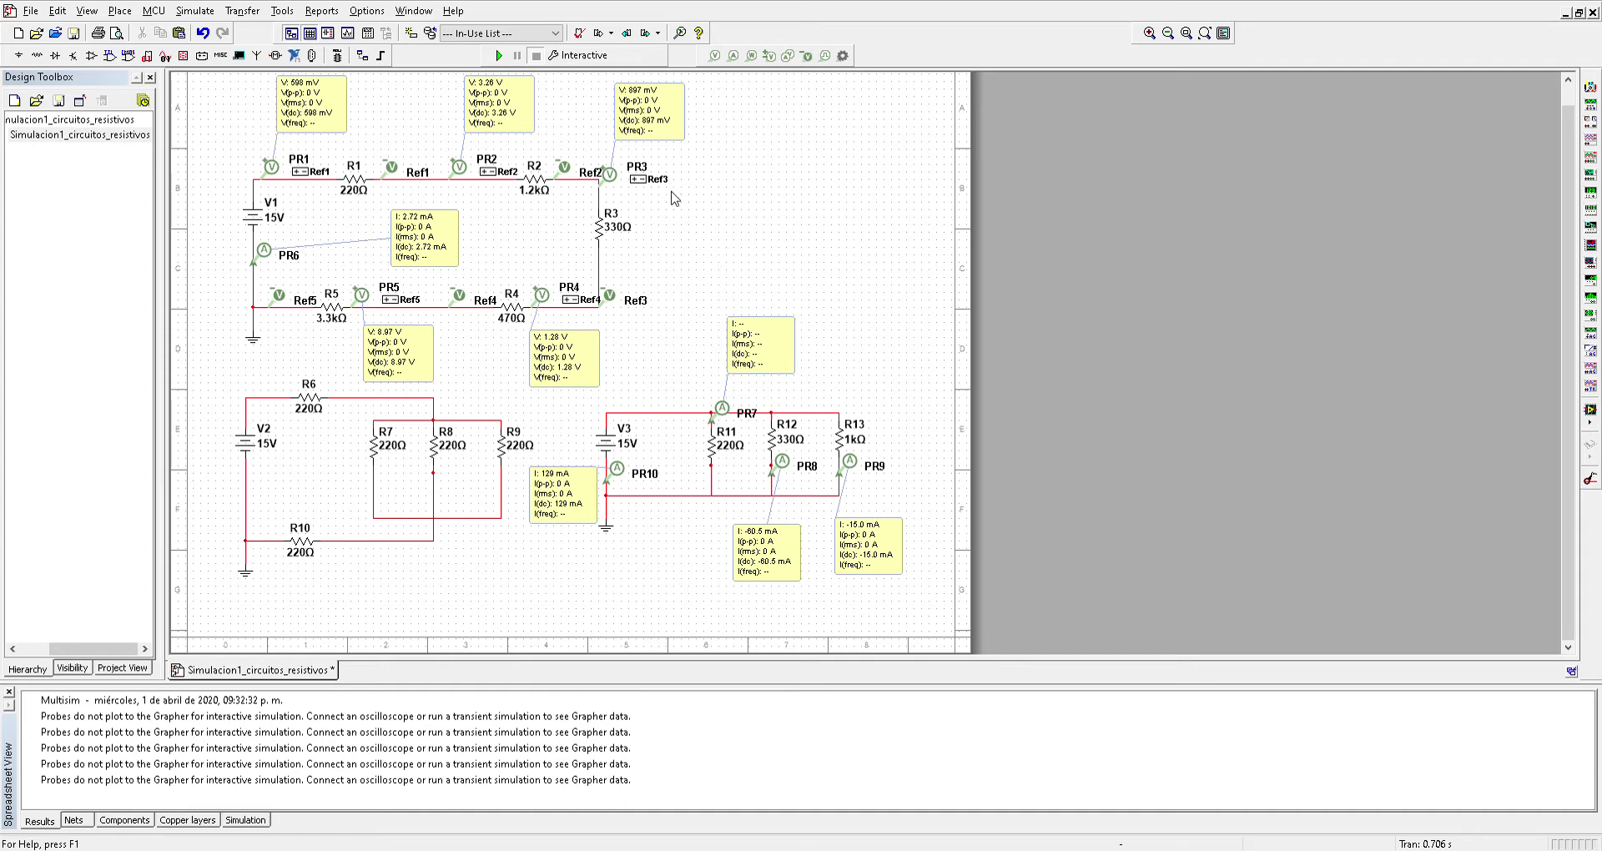
click(499, 55)
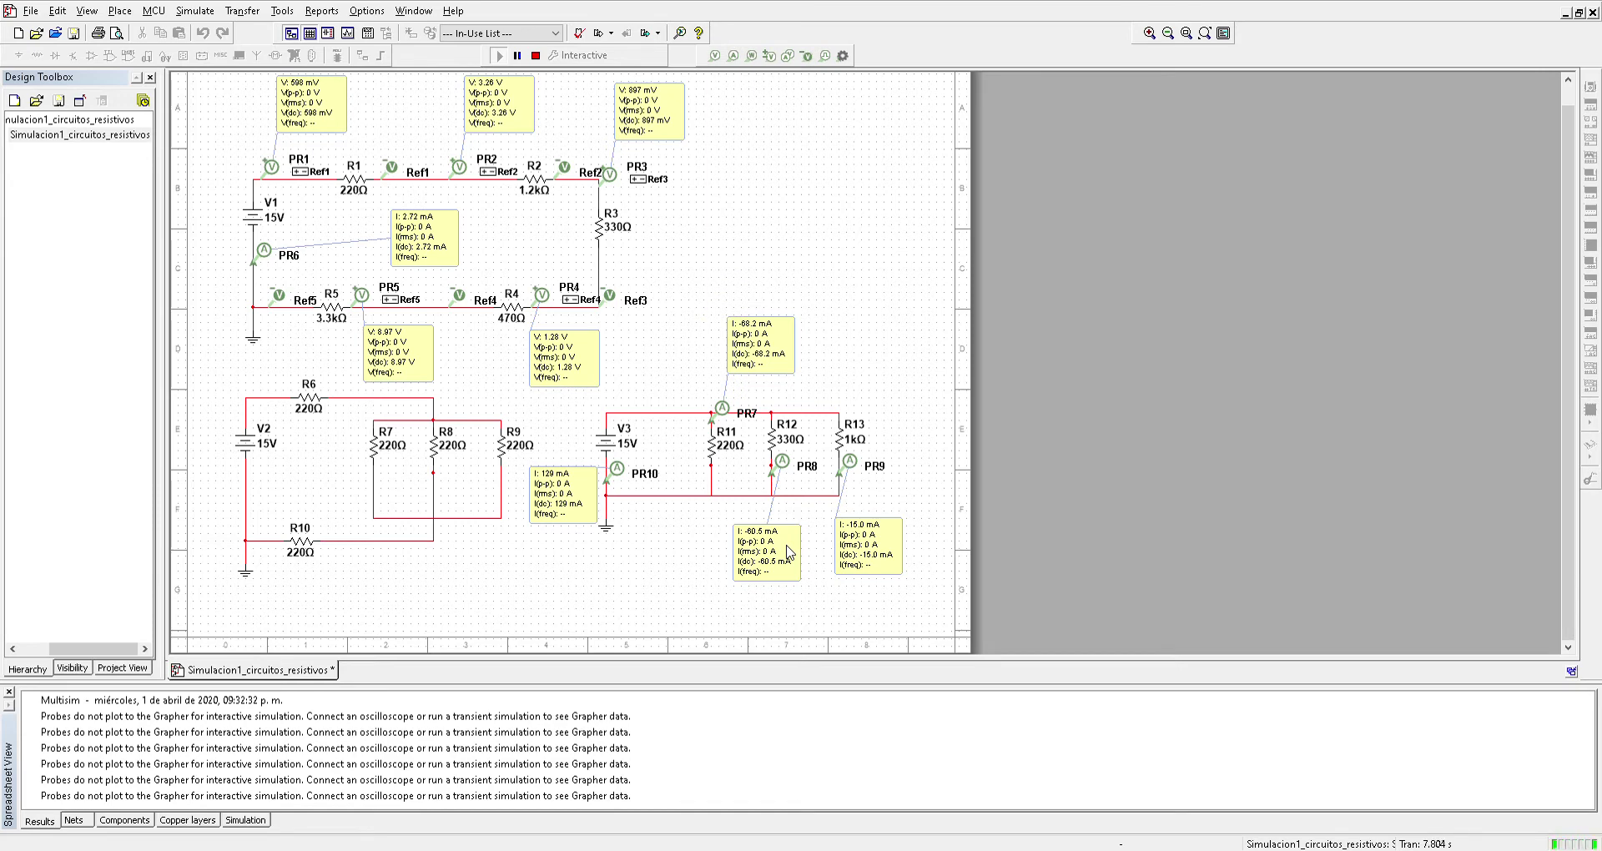
click(535, 56)
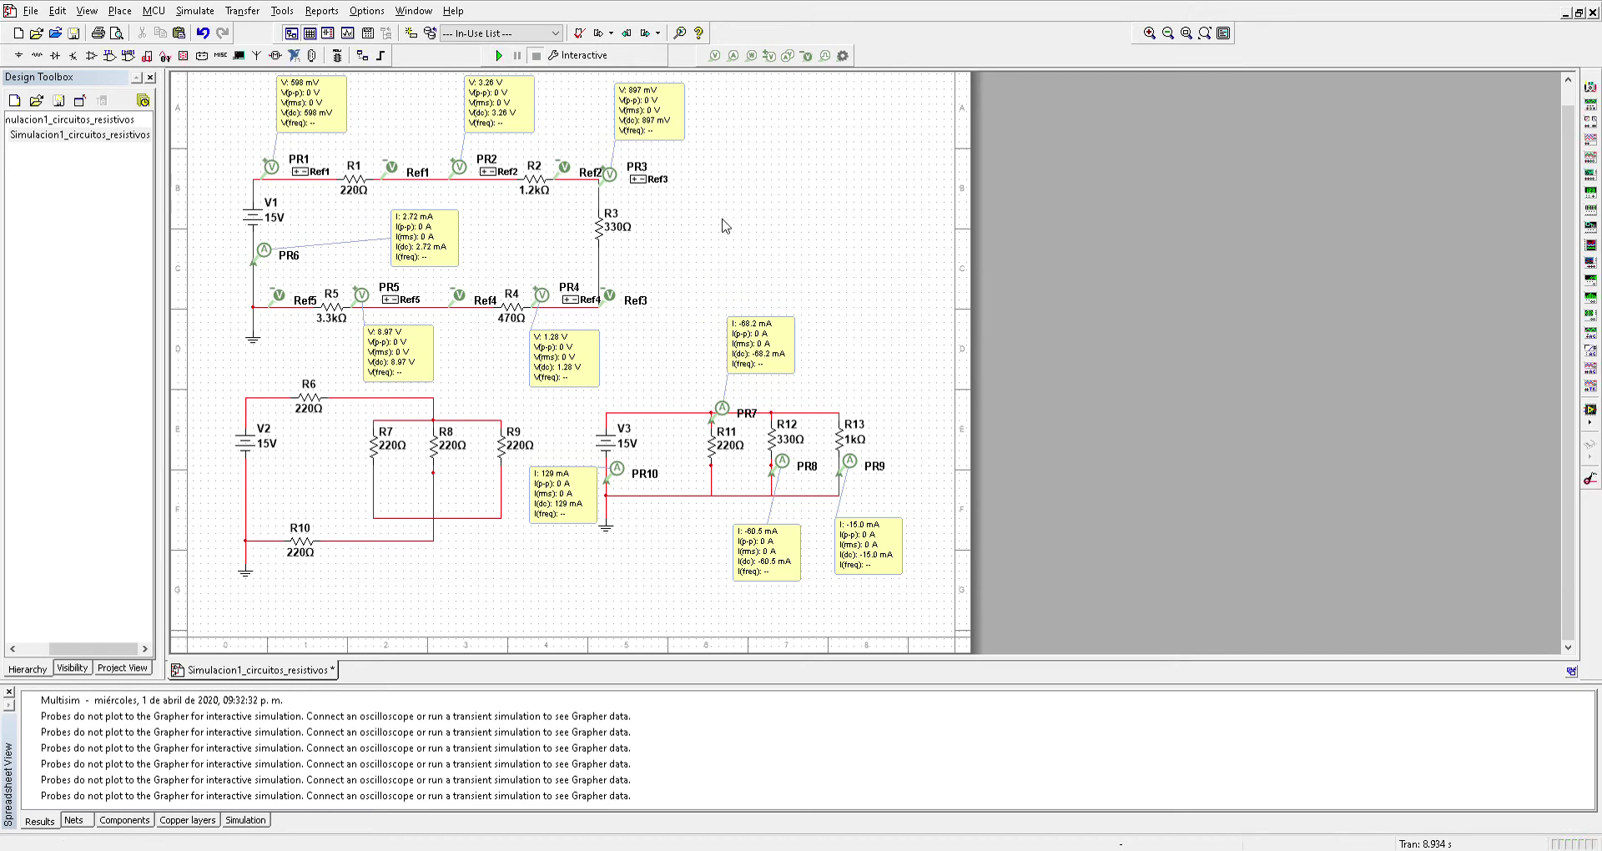
Remove the current probes below R13 and R12, and move R13 farther from R12 and slightly lower.
click(847, 477)
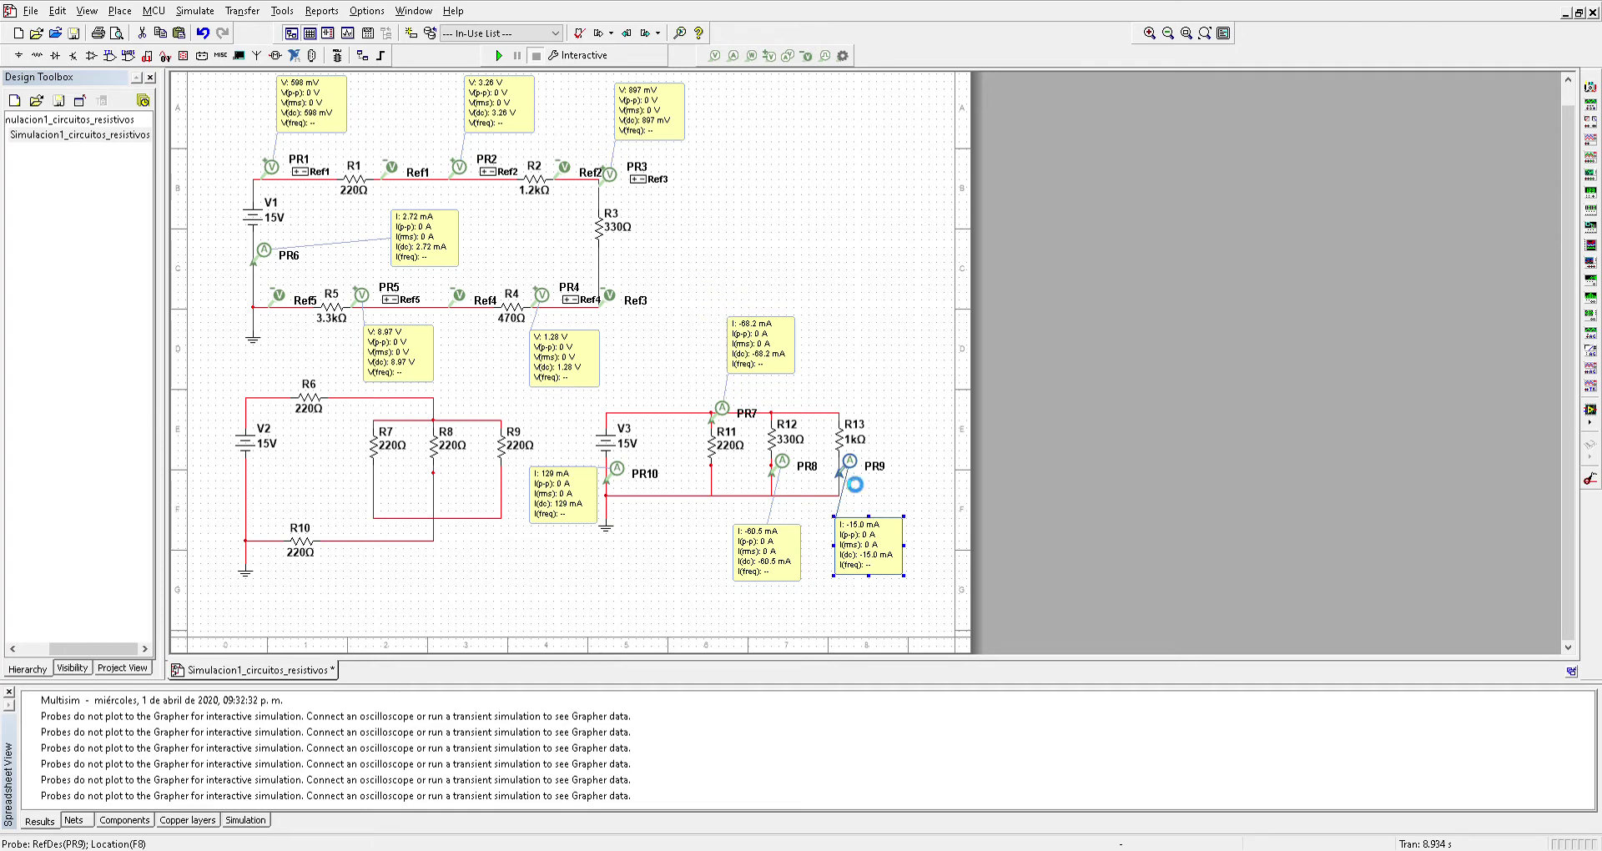
key(Delete)
drag(841, 447, 884, 477)
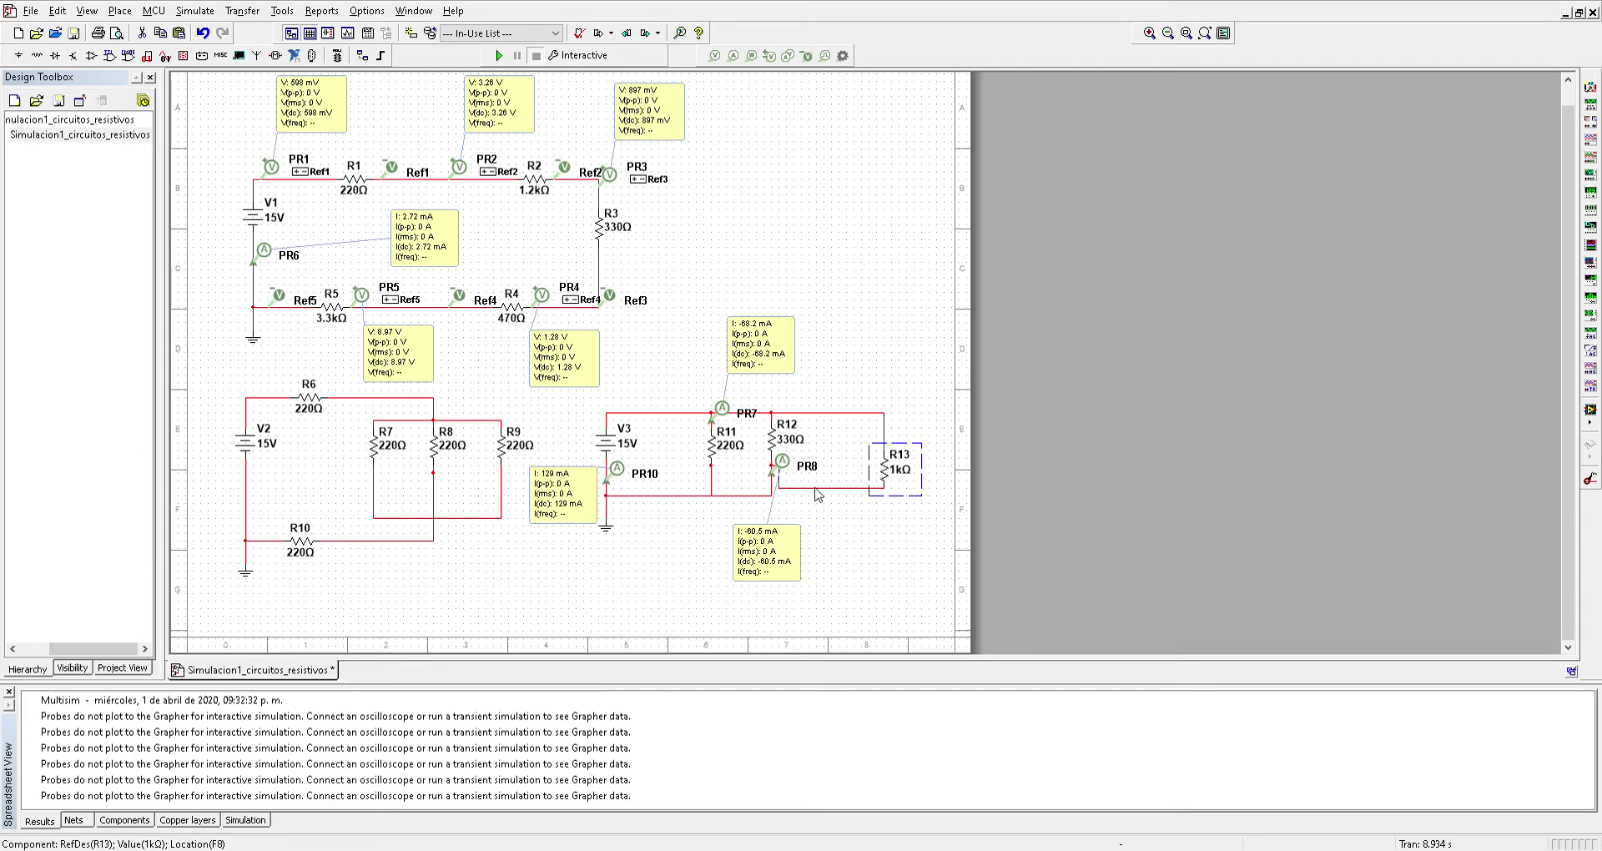
click(775, 475)
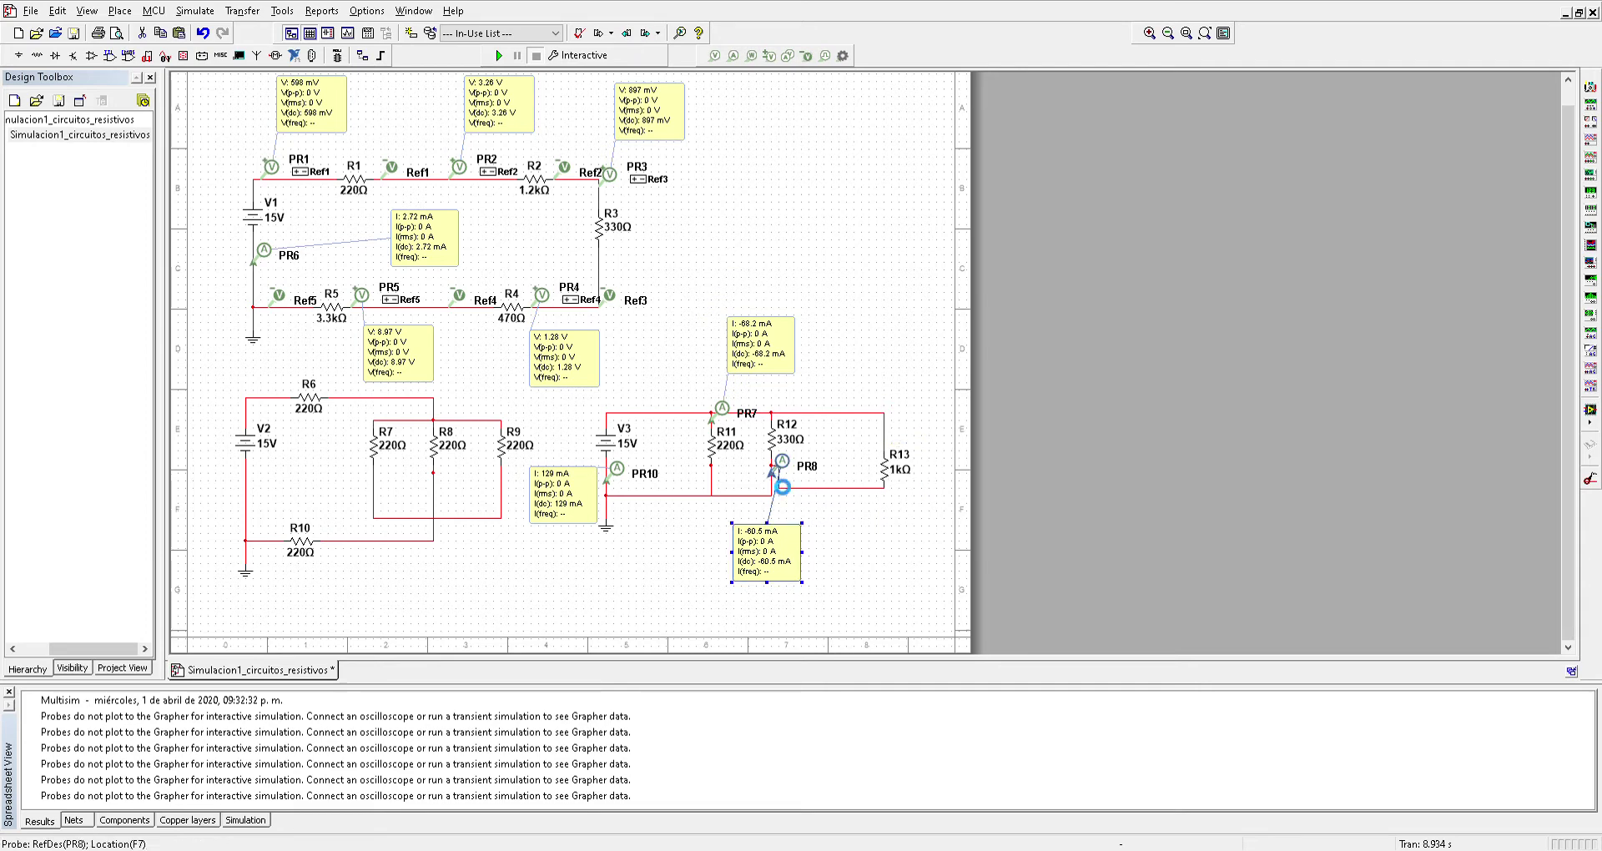
key(ctrl+x)
Reroute R13's lower wire to the bottom wire's junction below R12, and lower R12 to line up with R13.
click(780, 474)
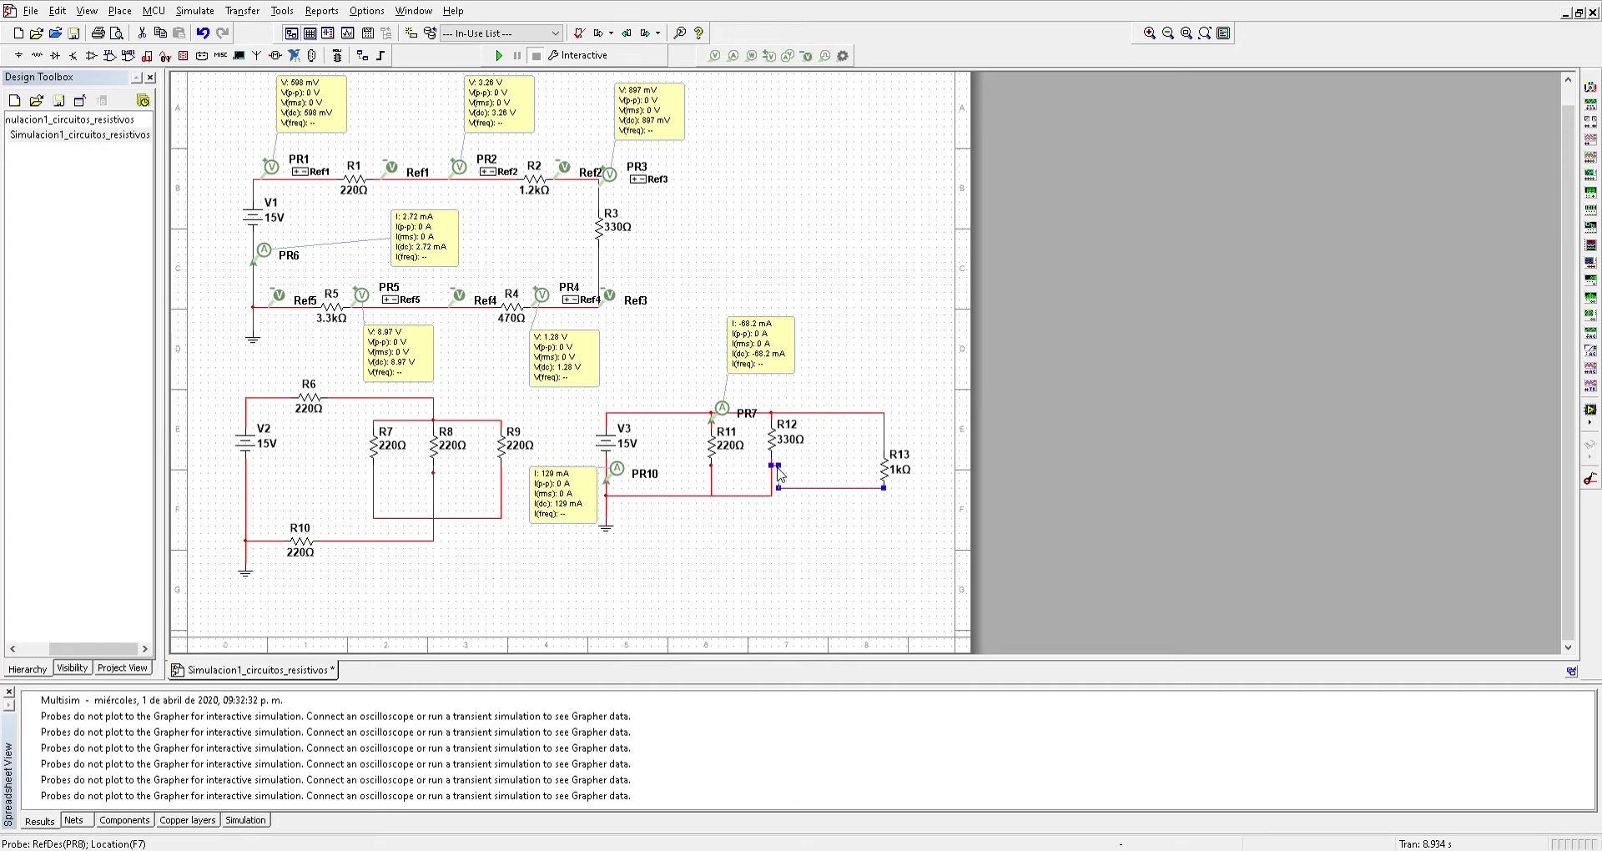
drag(777, 485, 770, 485)
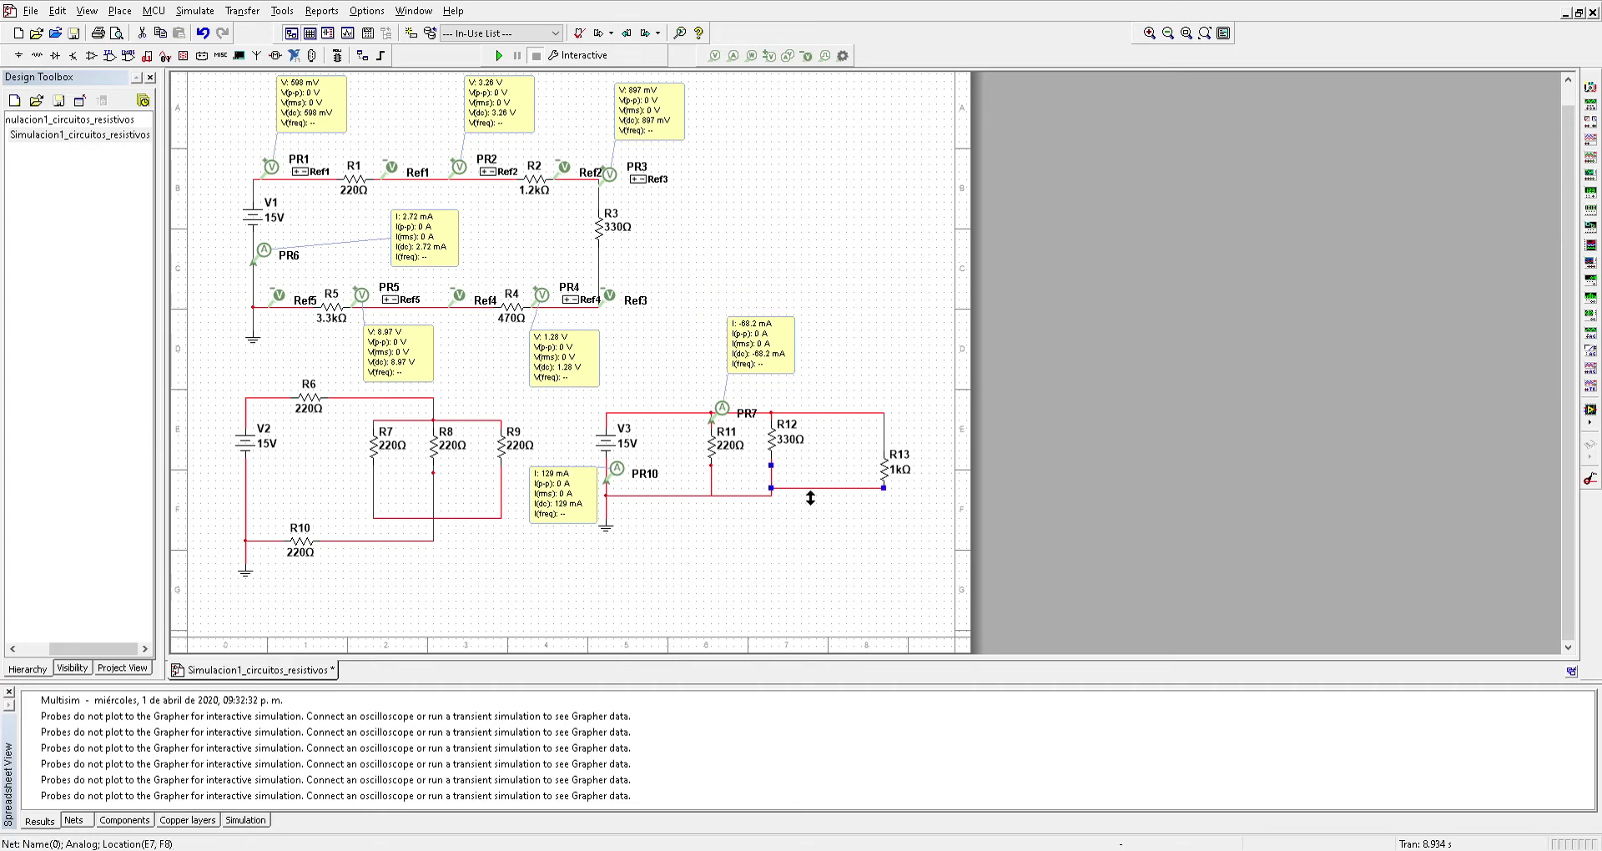
key(Delete)
click(772, 498)
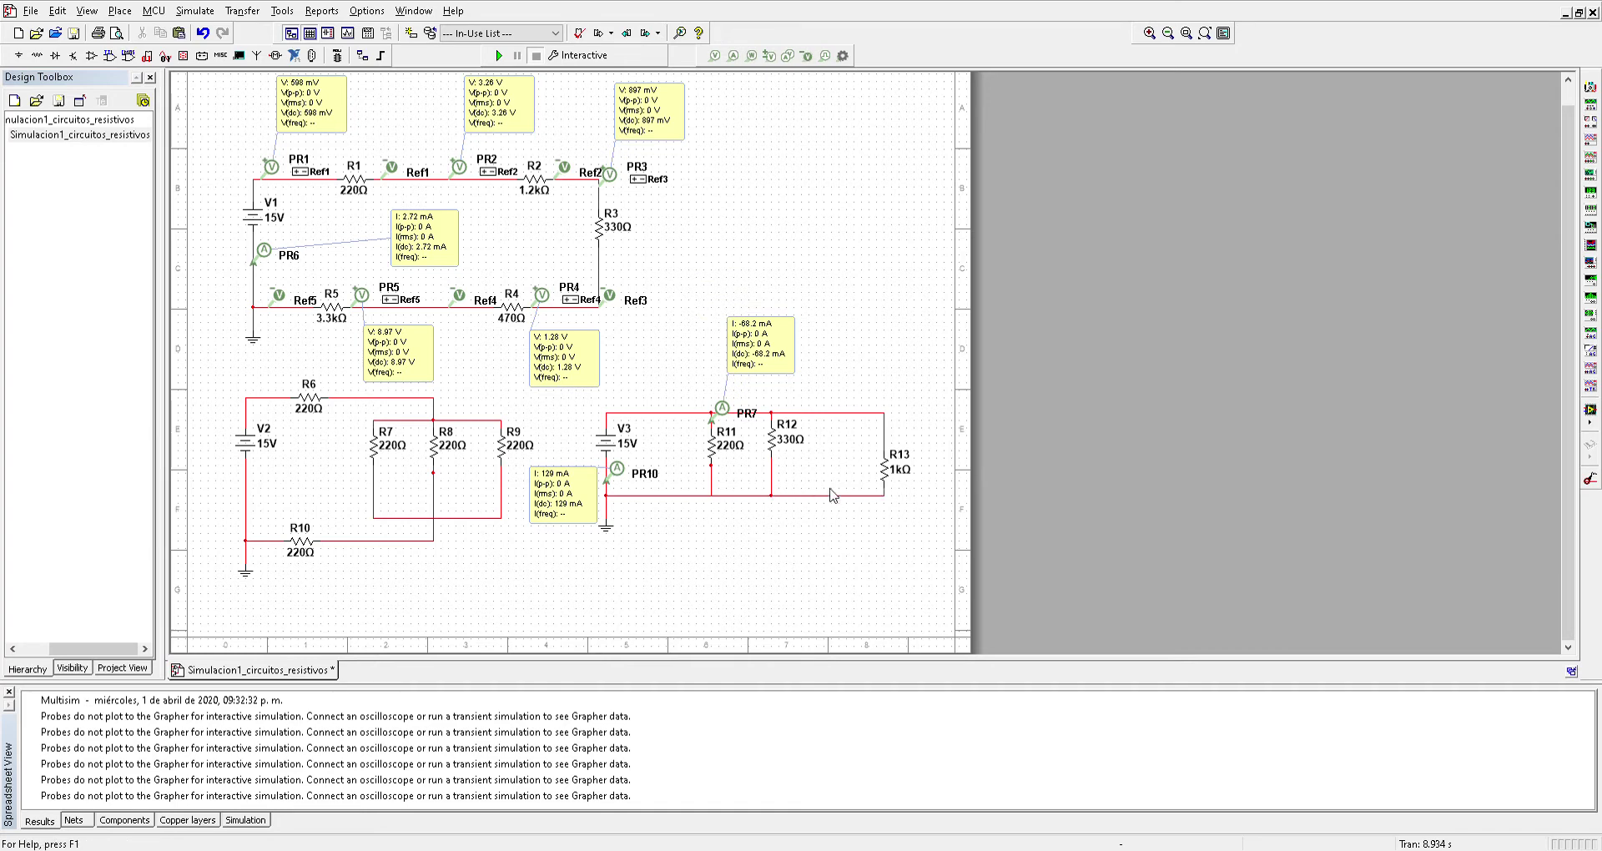
click(888, 468)
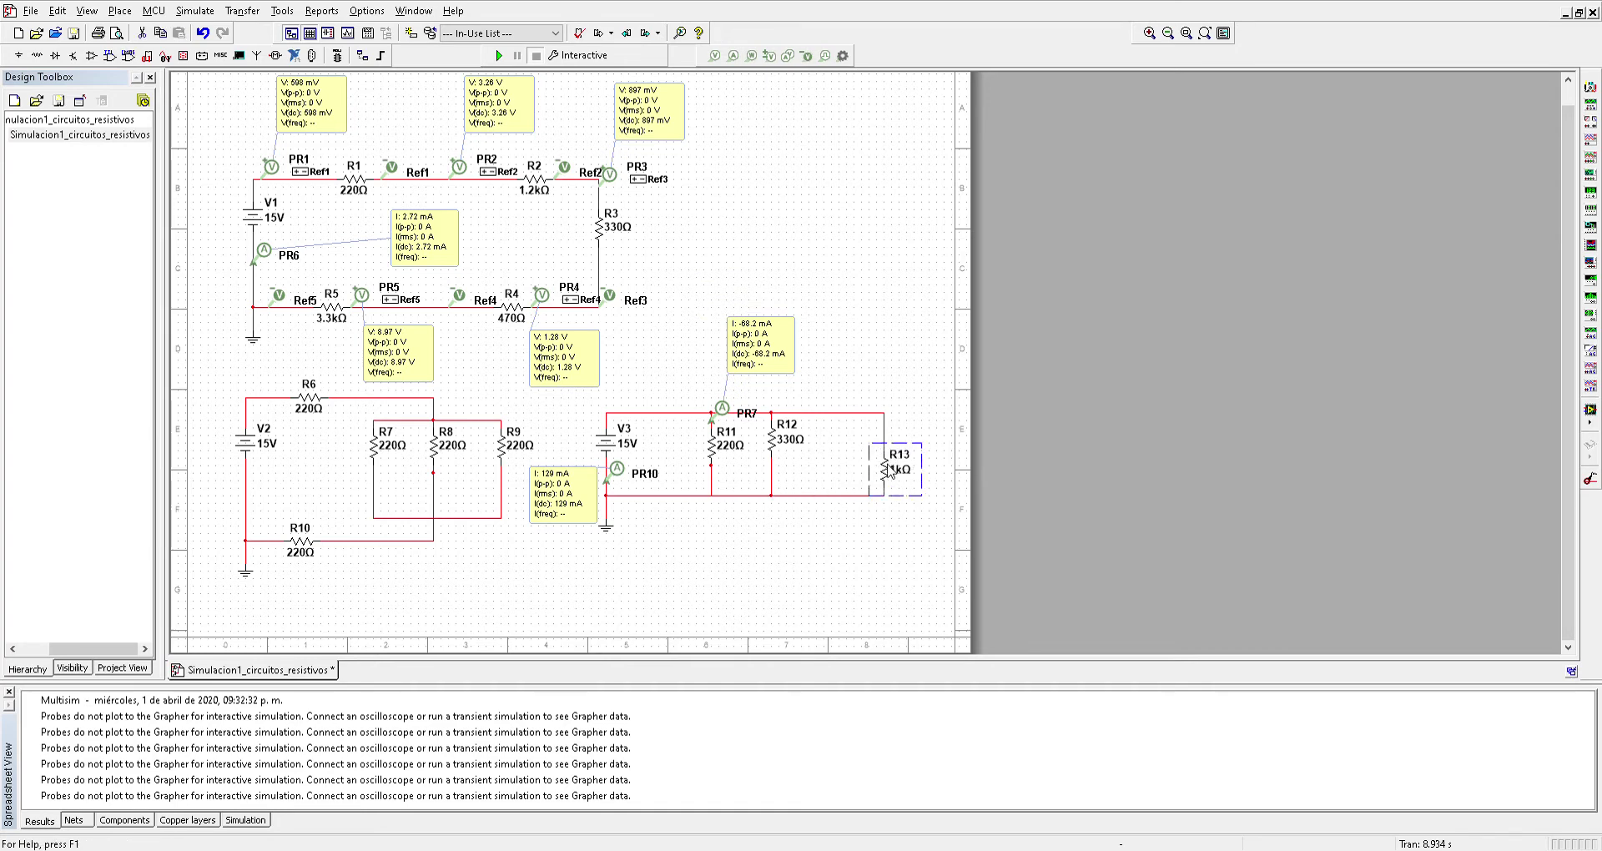
drag(771, 440, 771, 471)
click(844, 450)
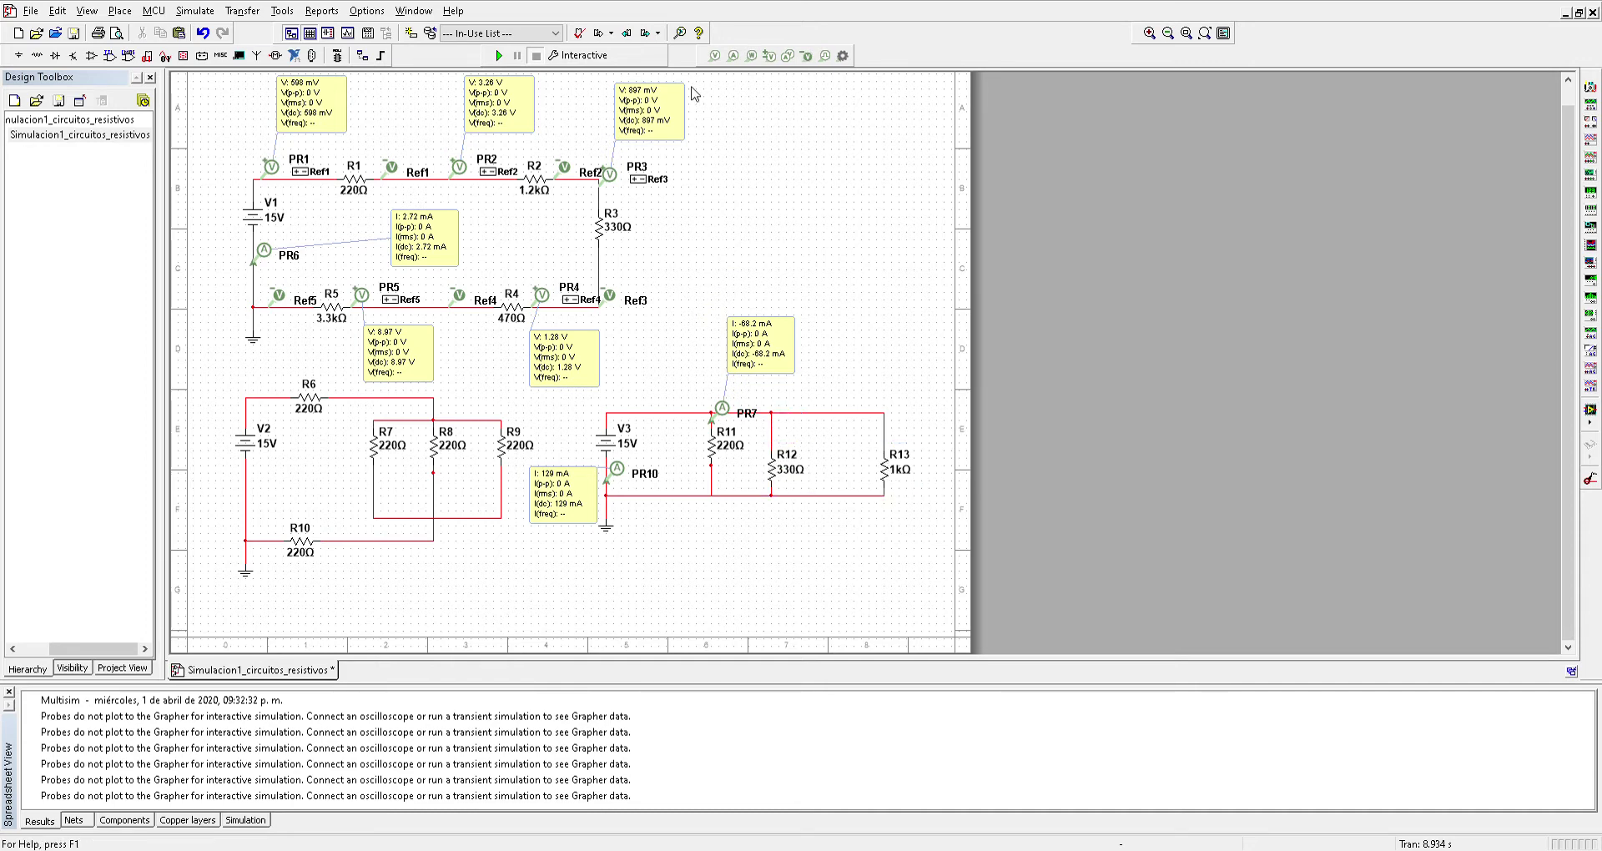
Place current probes on the branch wires directly above R12 and R13.
click(732, 58)
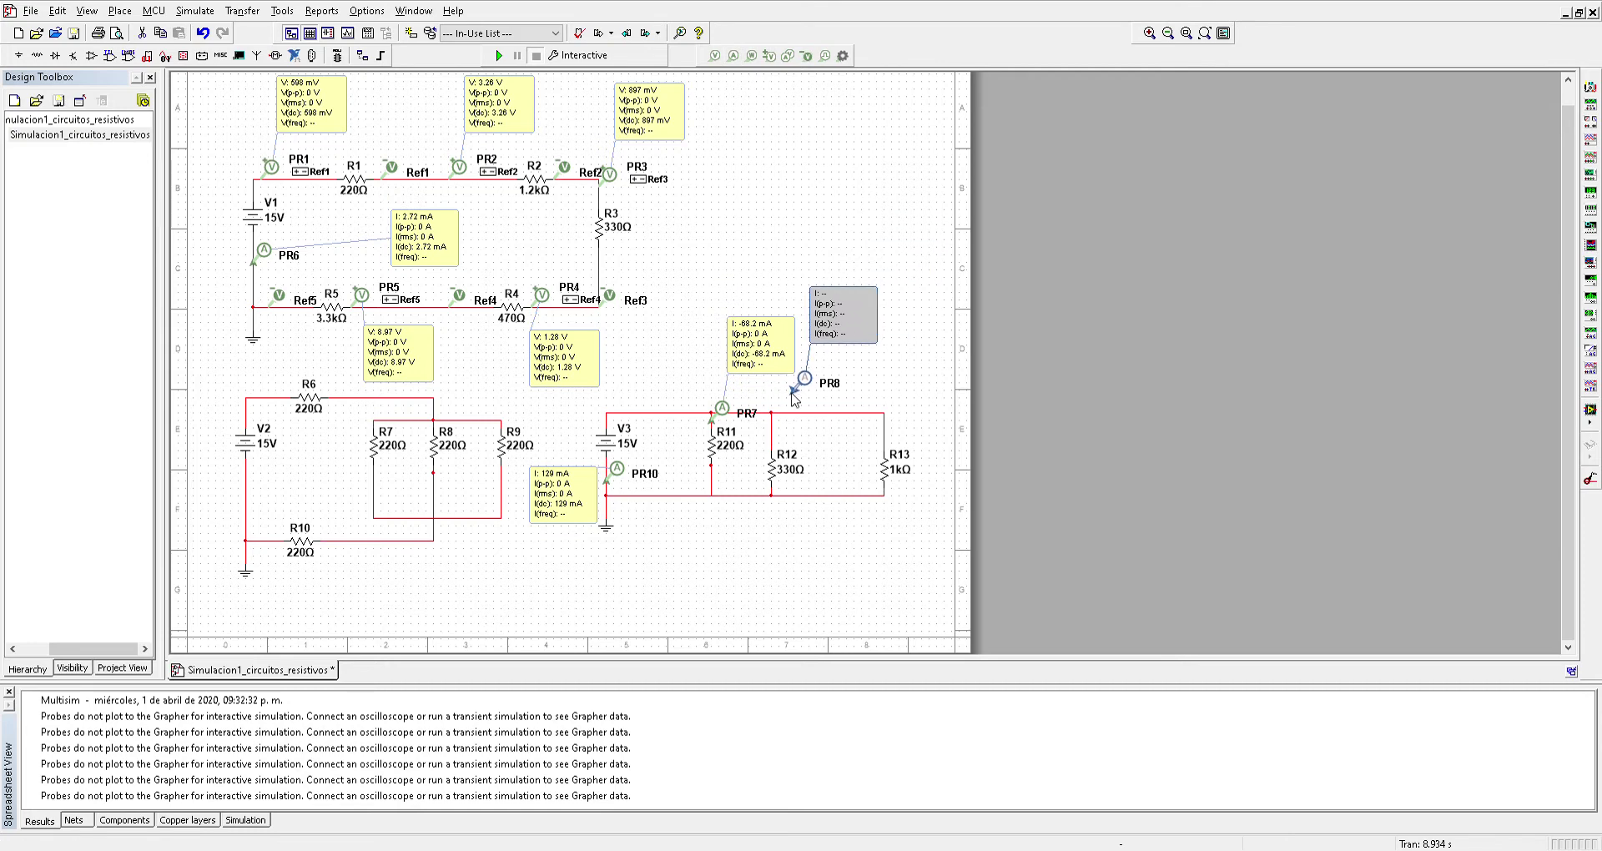
click(773, 429)
drag(775, 431, 775, 438)
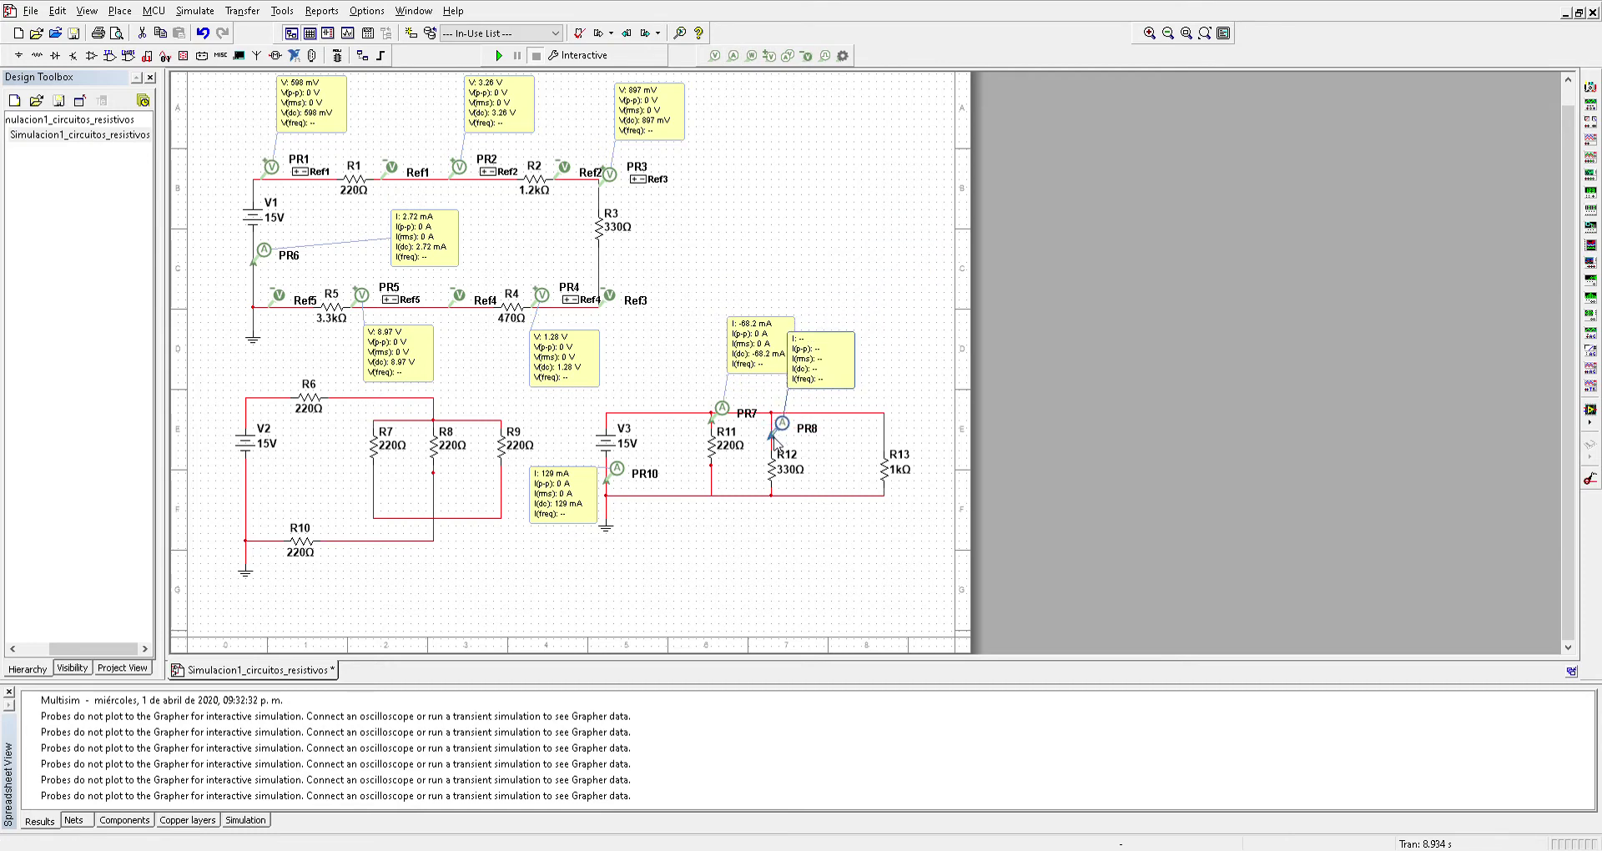
click(773, 436)
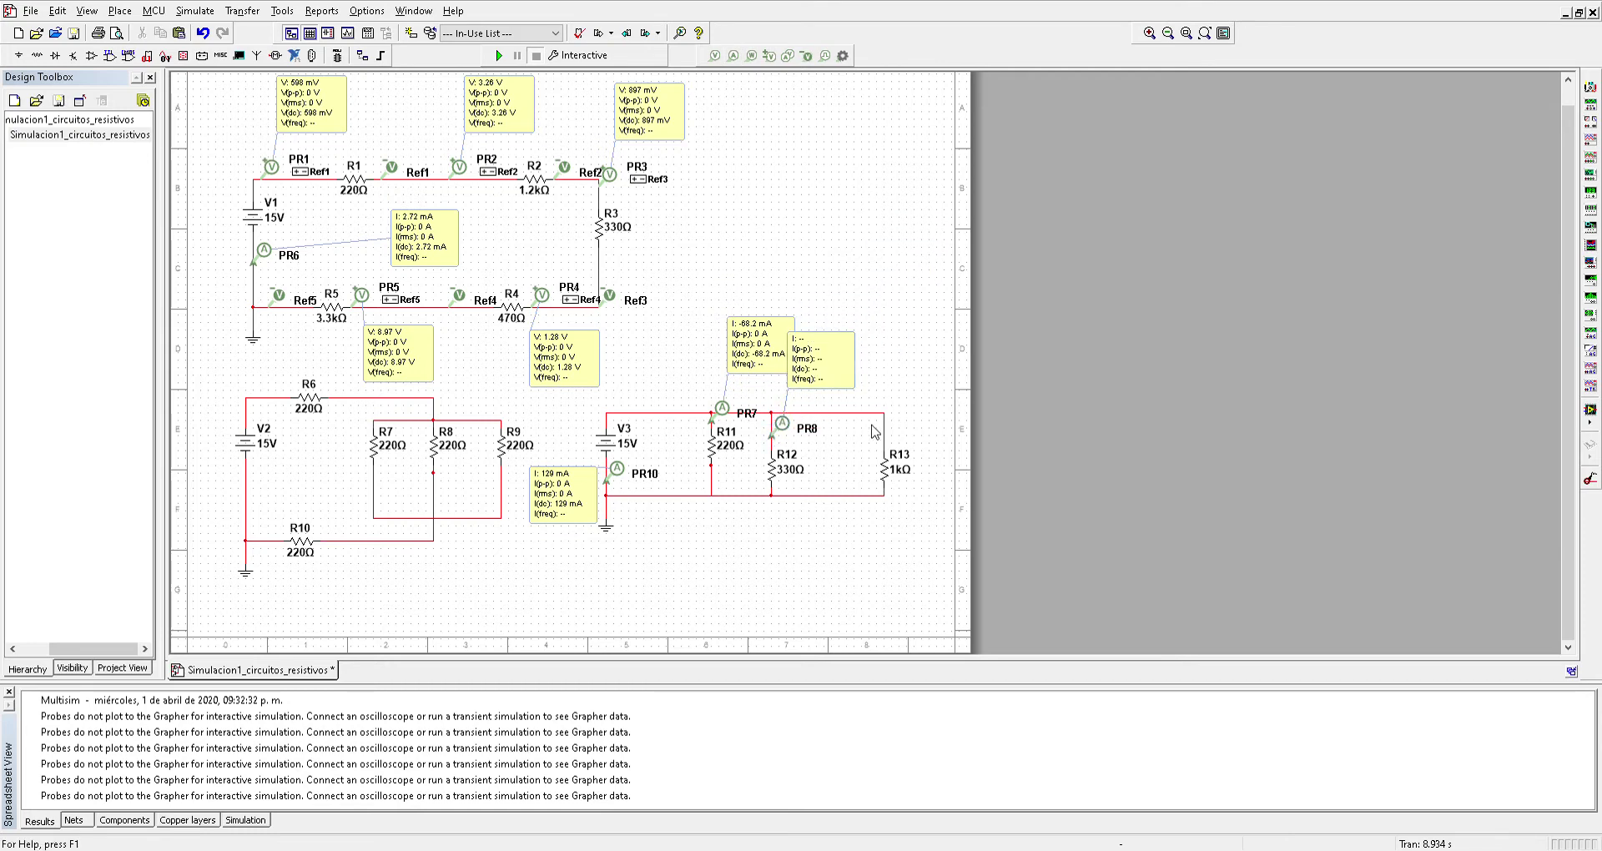
click(734, 55)
click(885, 434)
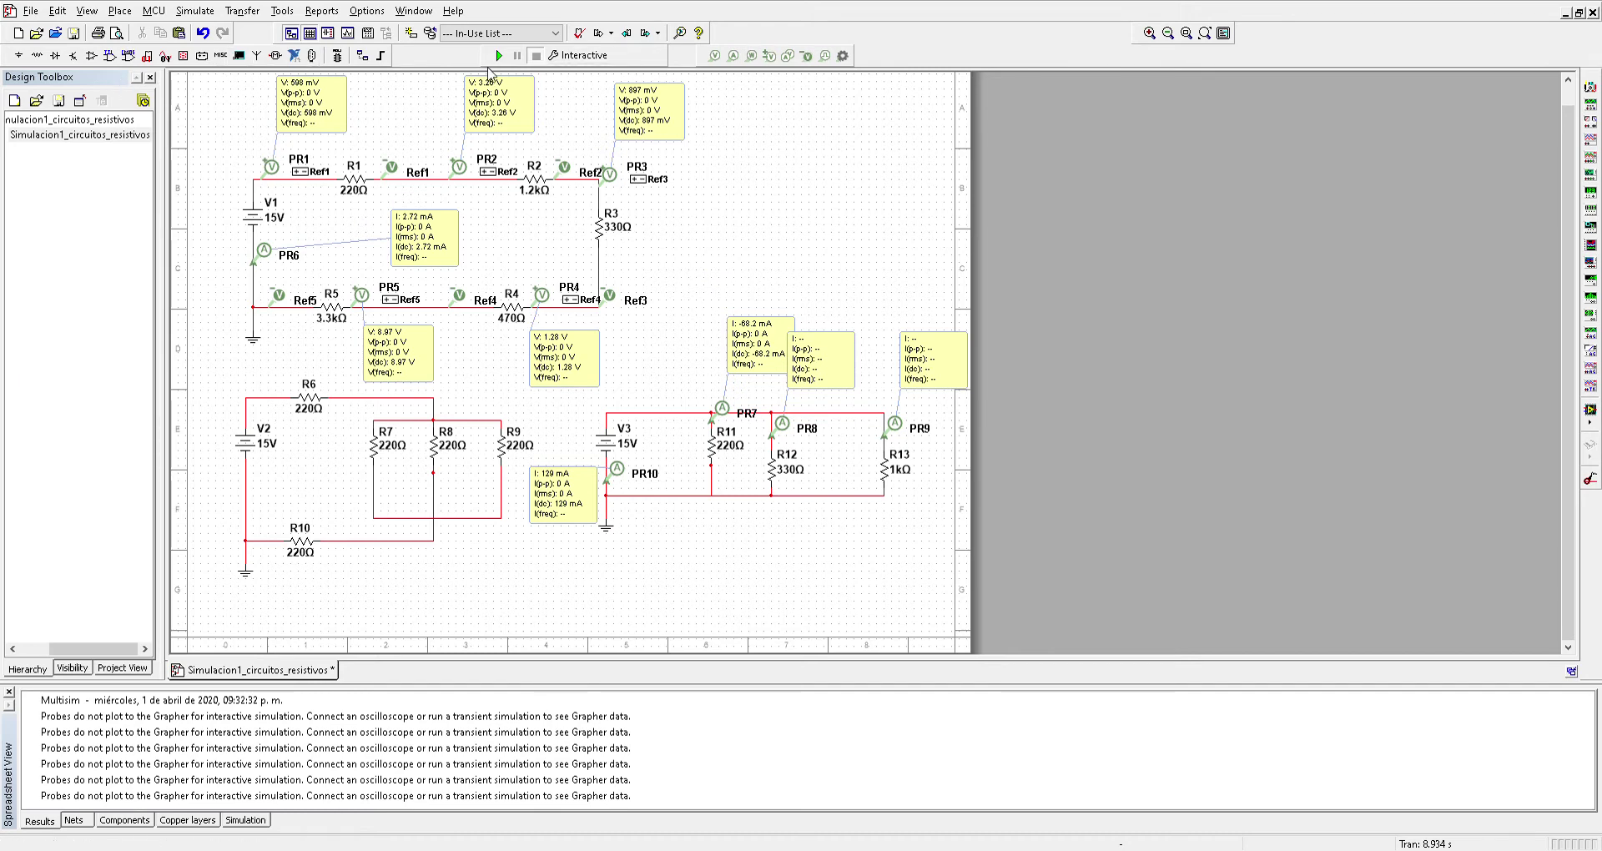
Run and stop the simulation to read the branch currents, and move the R12 probe's readout clear of the R11 readout.
click(497, 60)
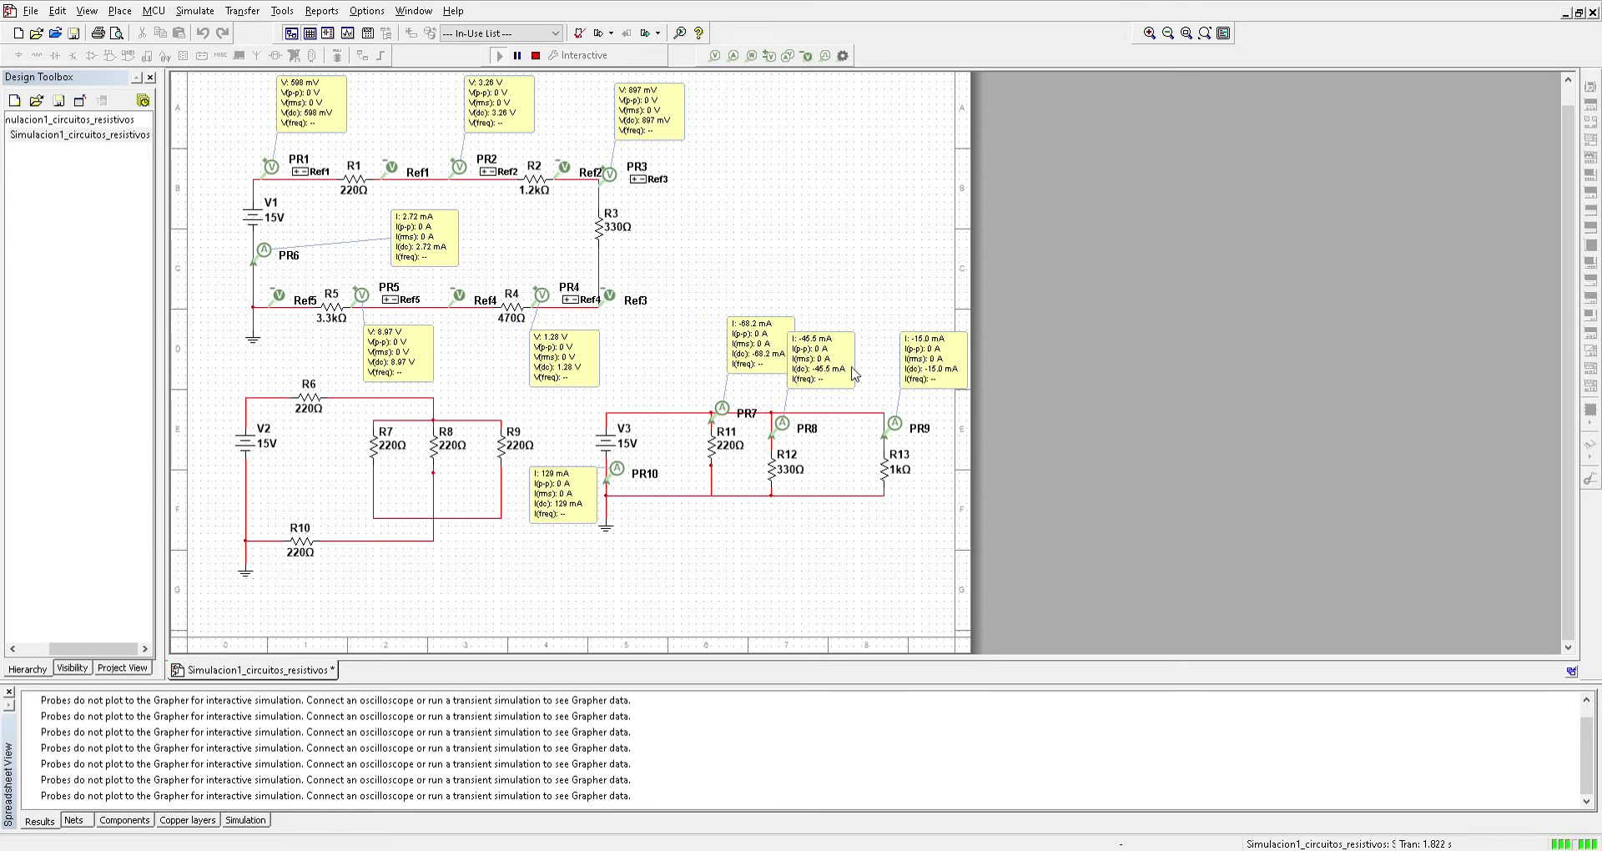
click(539, 56)
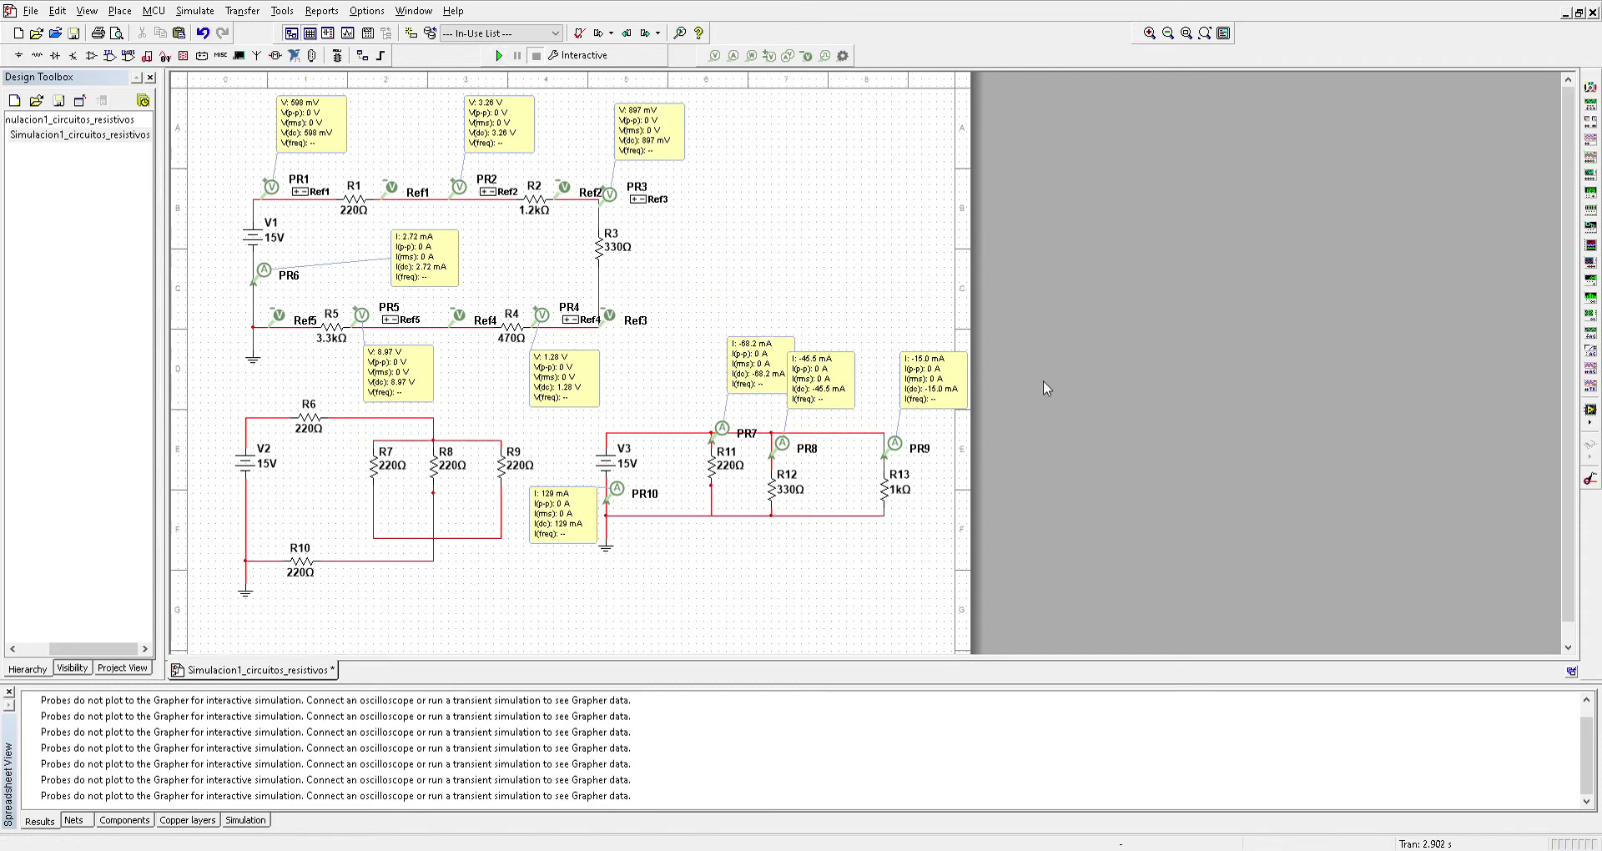
click(831, 379)
drag(832, 380, 857, 364)
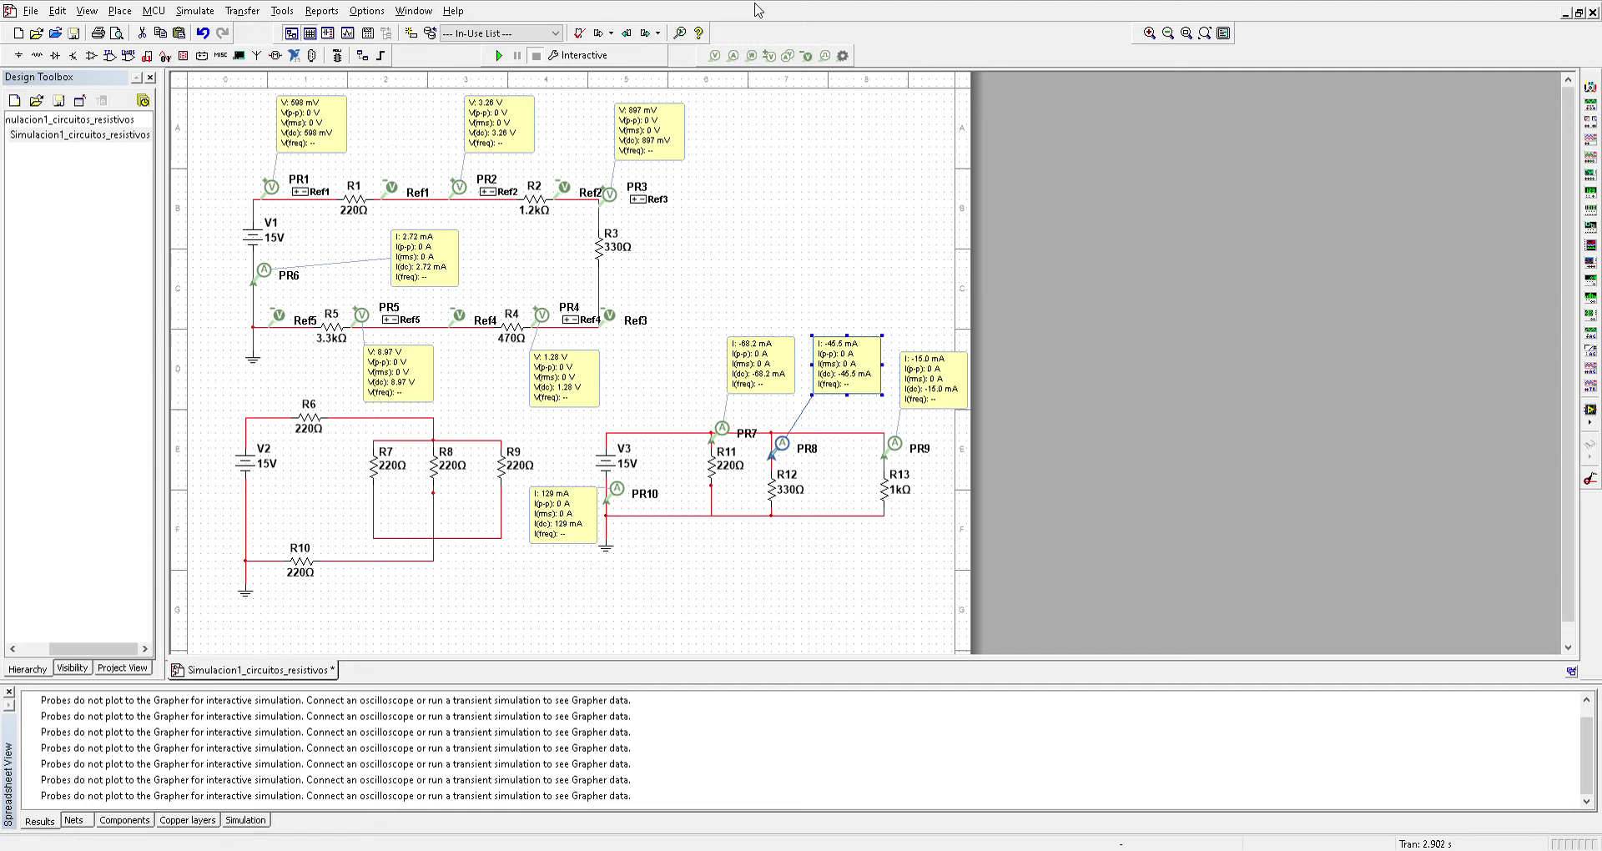
Delete the wire between R8 and R10 and the wire joining R9's lower end to the mixed circuit.
click(446, 510)
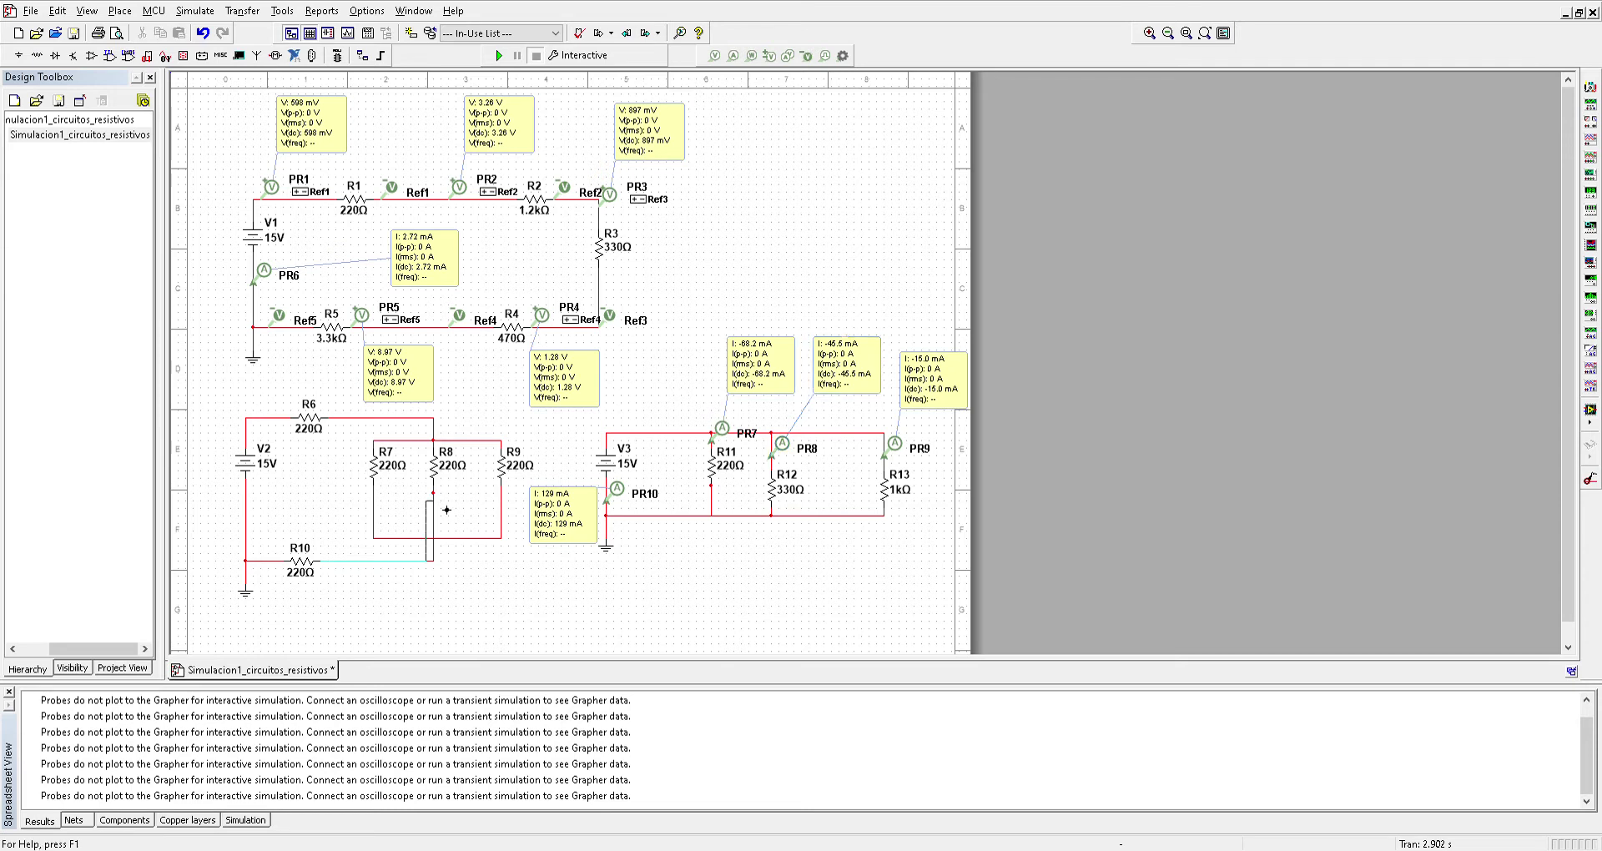
key(Escape)
click(434, 506)
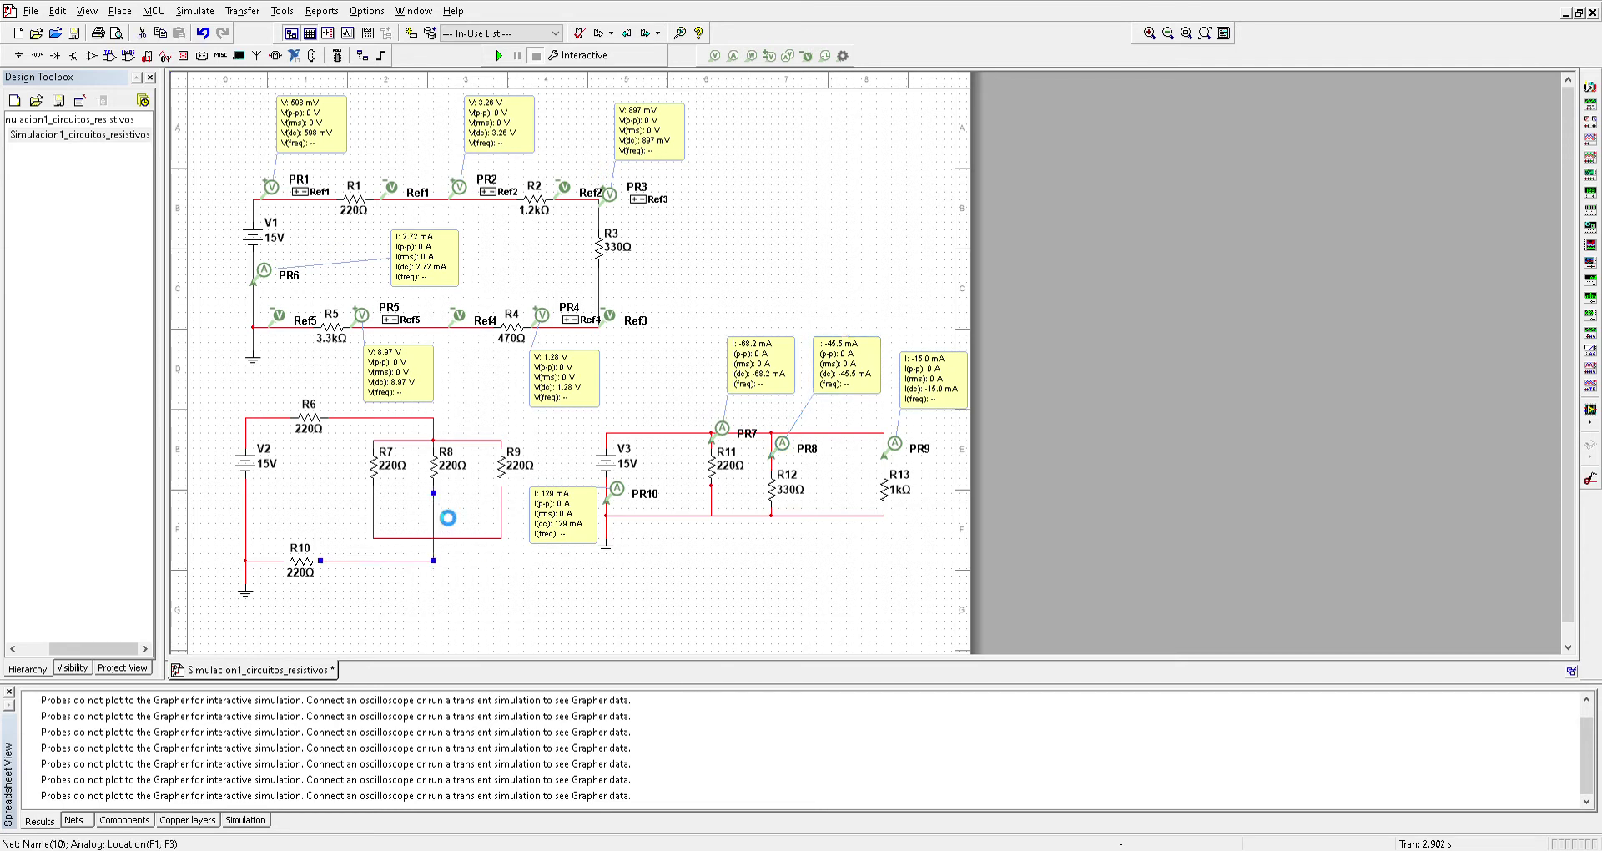
key(Delete)
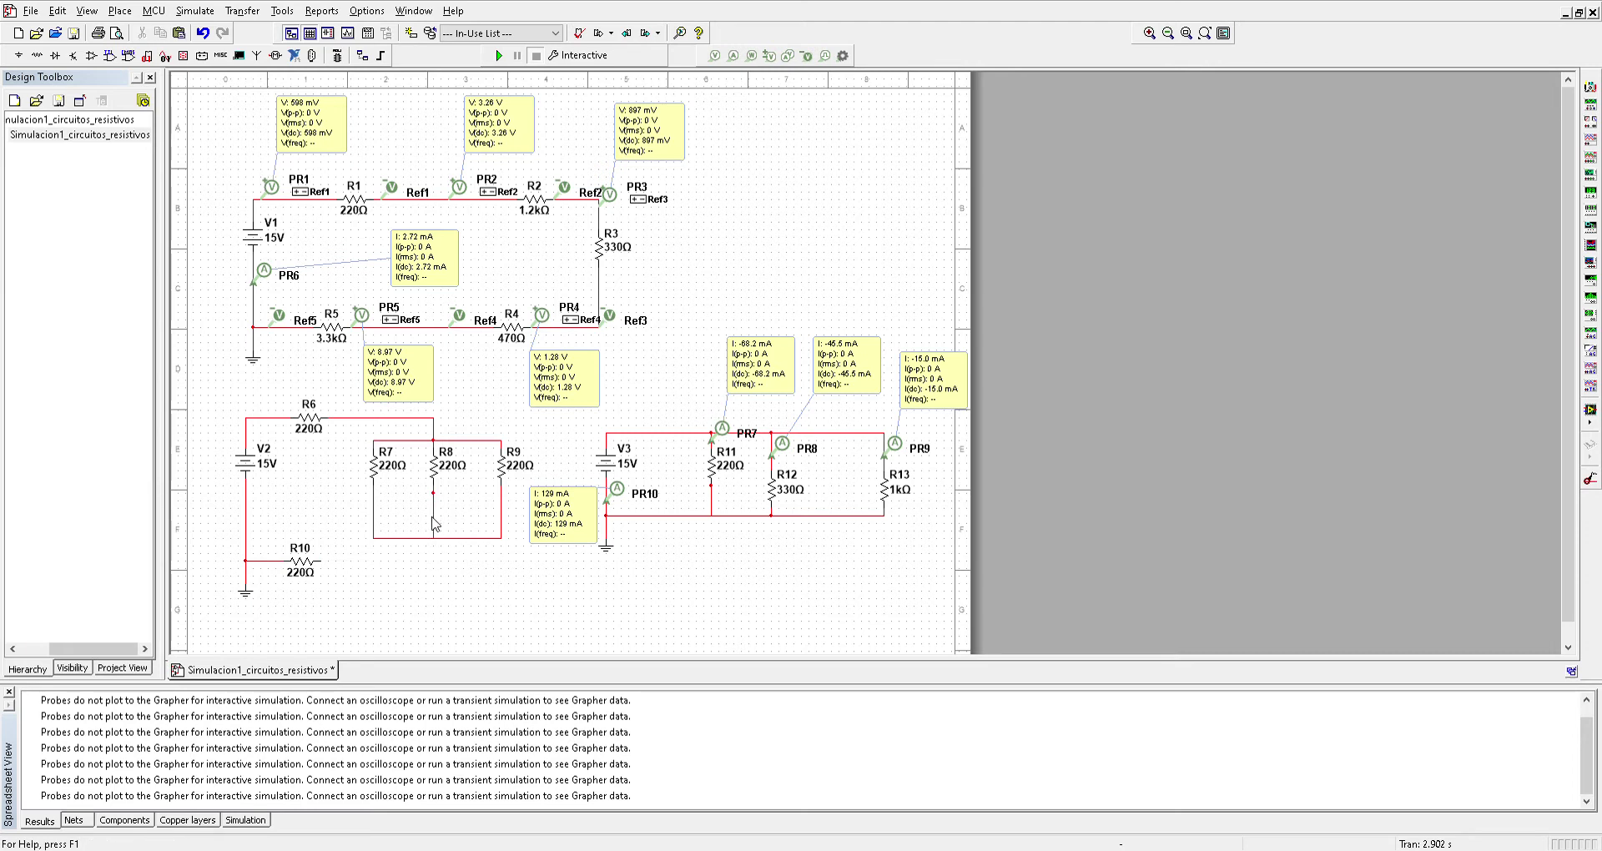
click(435, 527)
key(Delete)
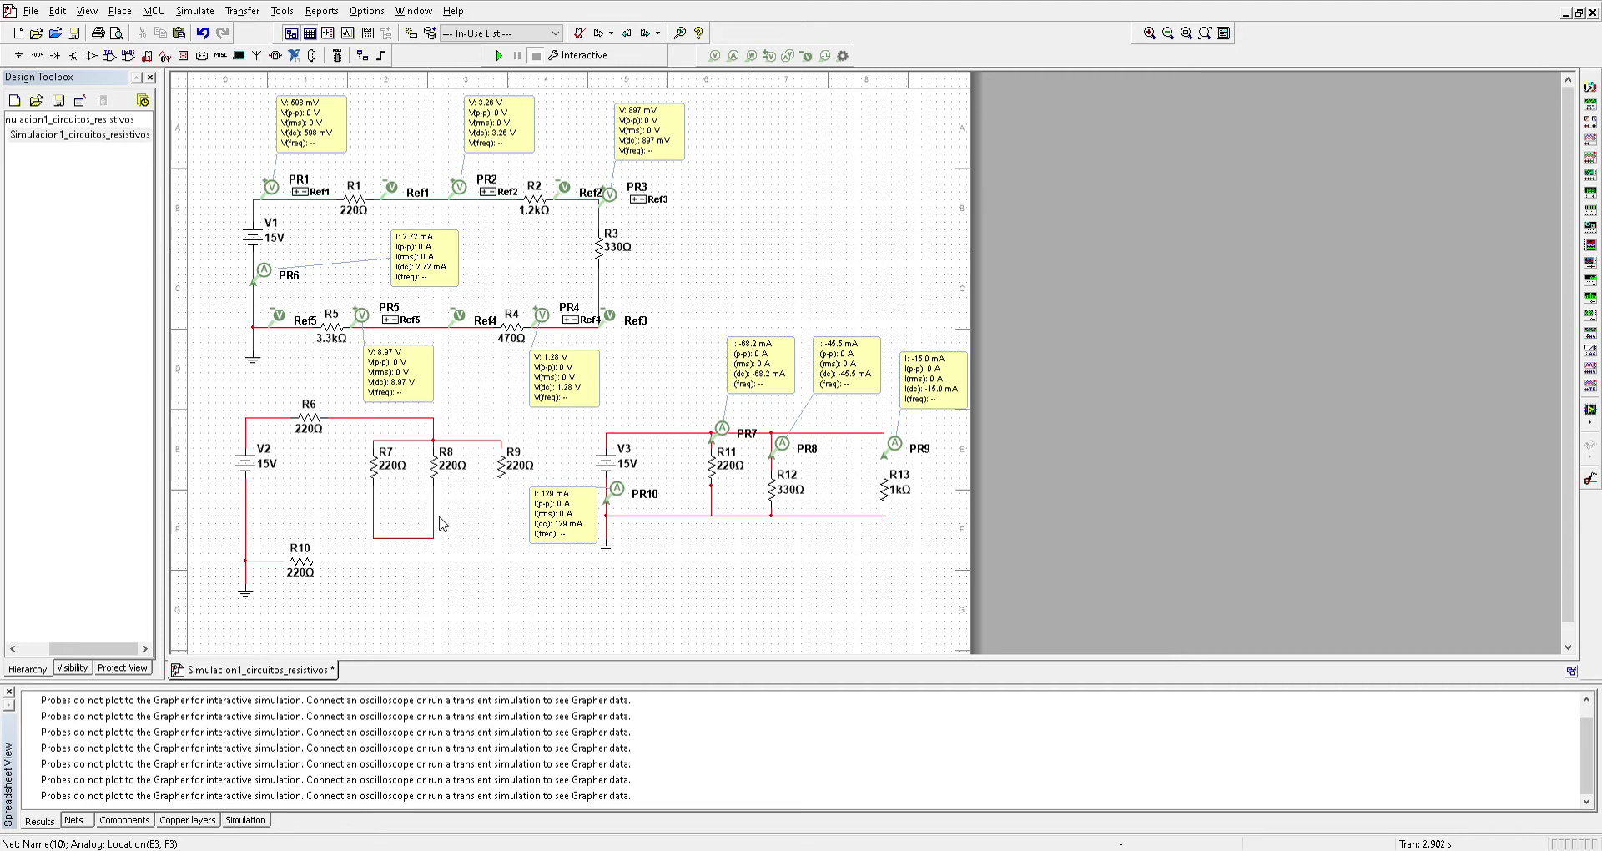
Wire R9's lower end and R10's open end to the bottom junction below R8.
click(501, 485)
click(447, 551)
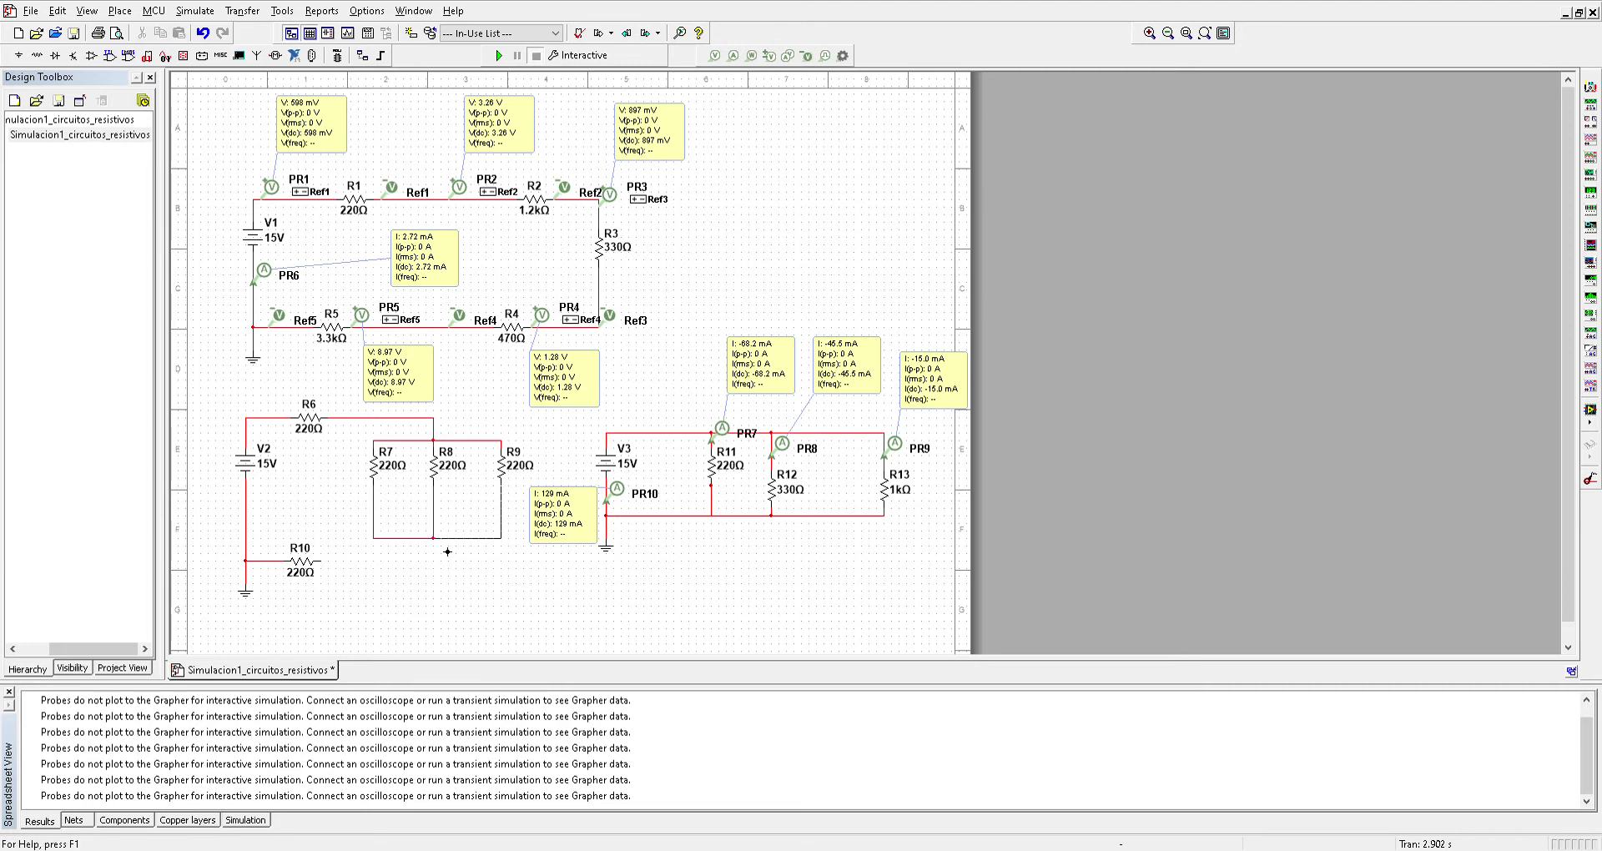
click(322, 561)
click(447, 549)
Move the R13 probe's readout inside the sheet border and set R13 to 100 Ω.
drag(937, 385, 926, 367)
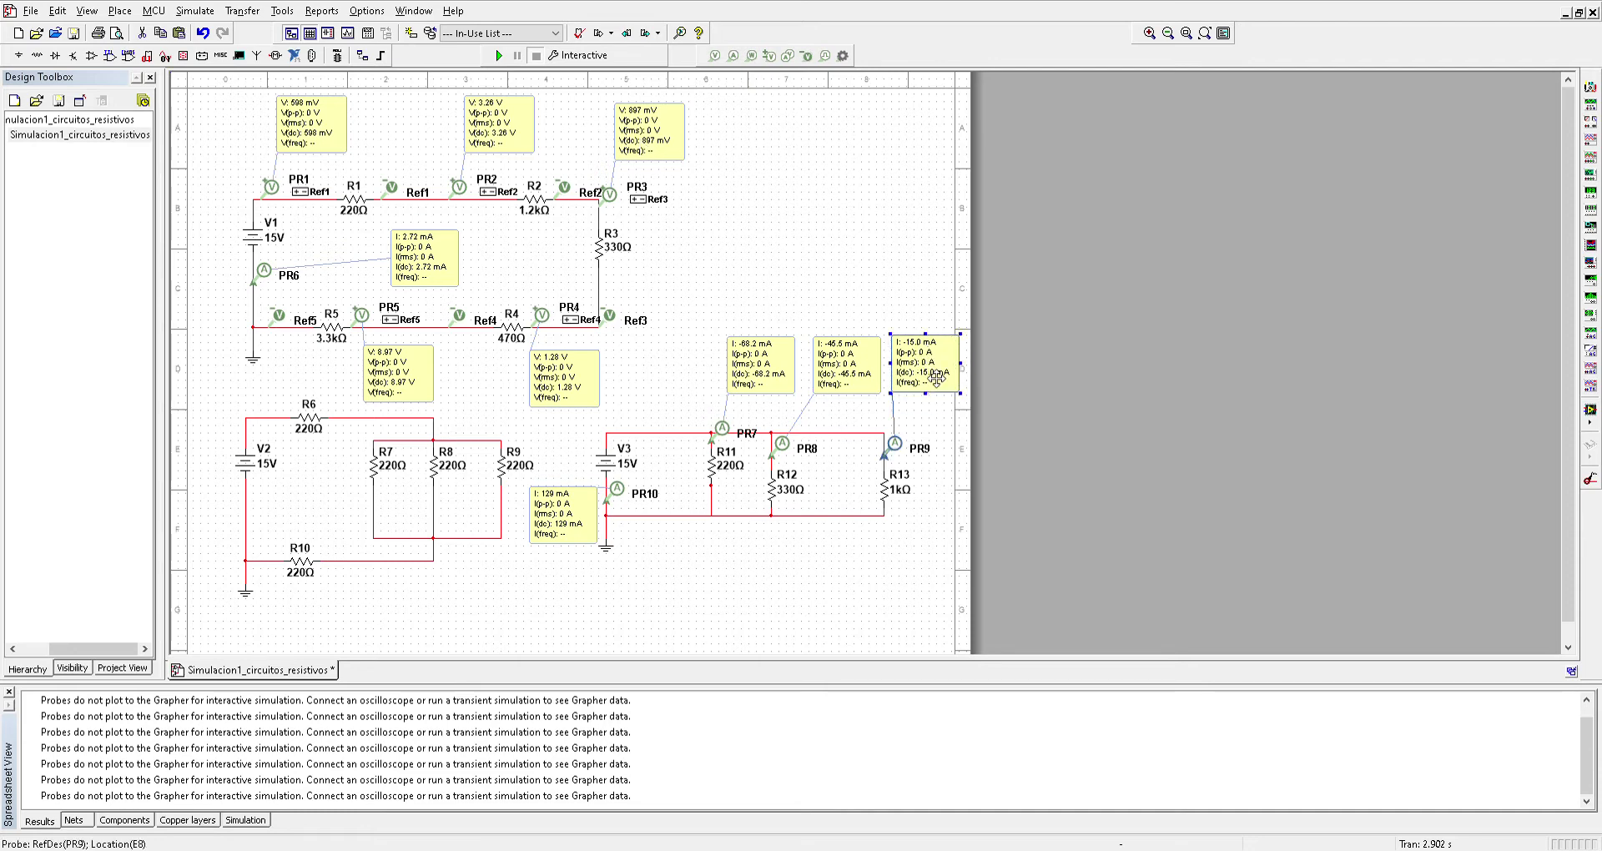
click(899, 494)
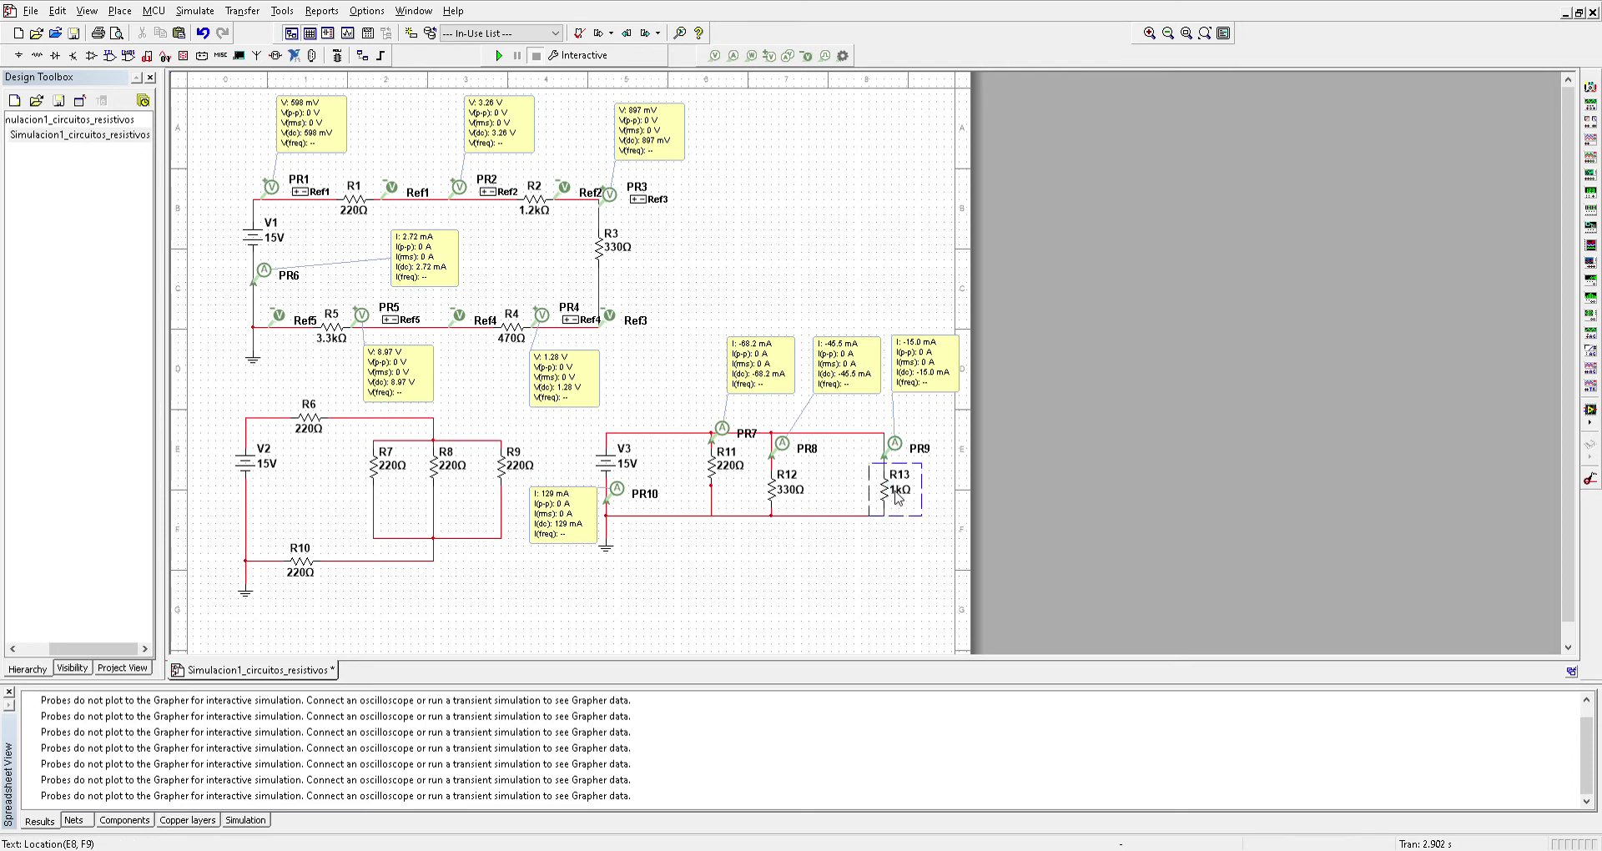
key(Return)
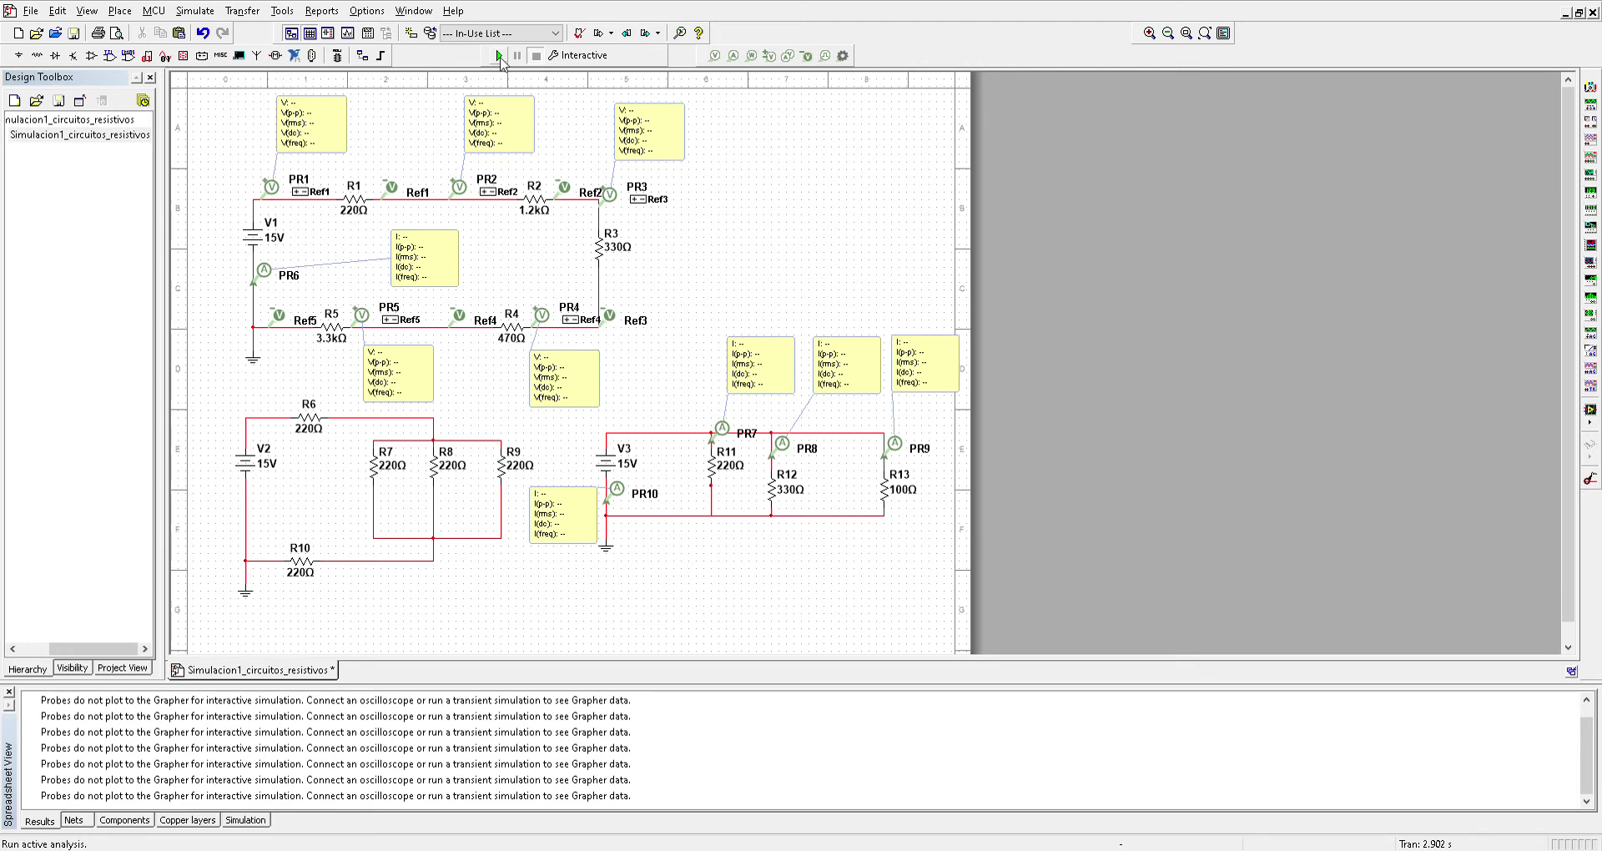
Run and stop the simulation to read the parallel circuit's currents with the new R13 value, and save the design.
click(501, 56)
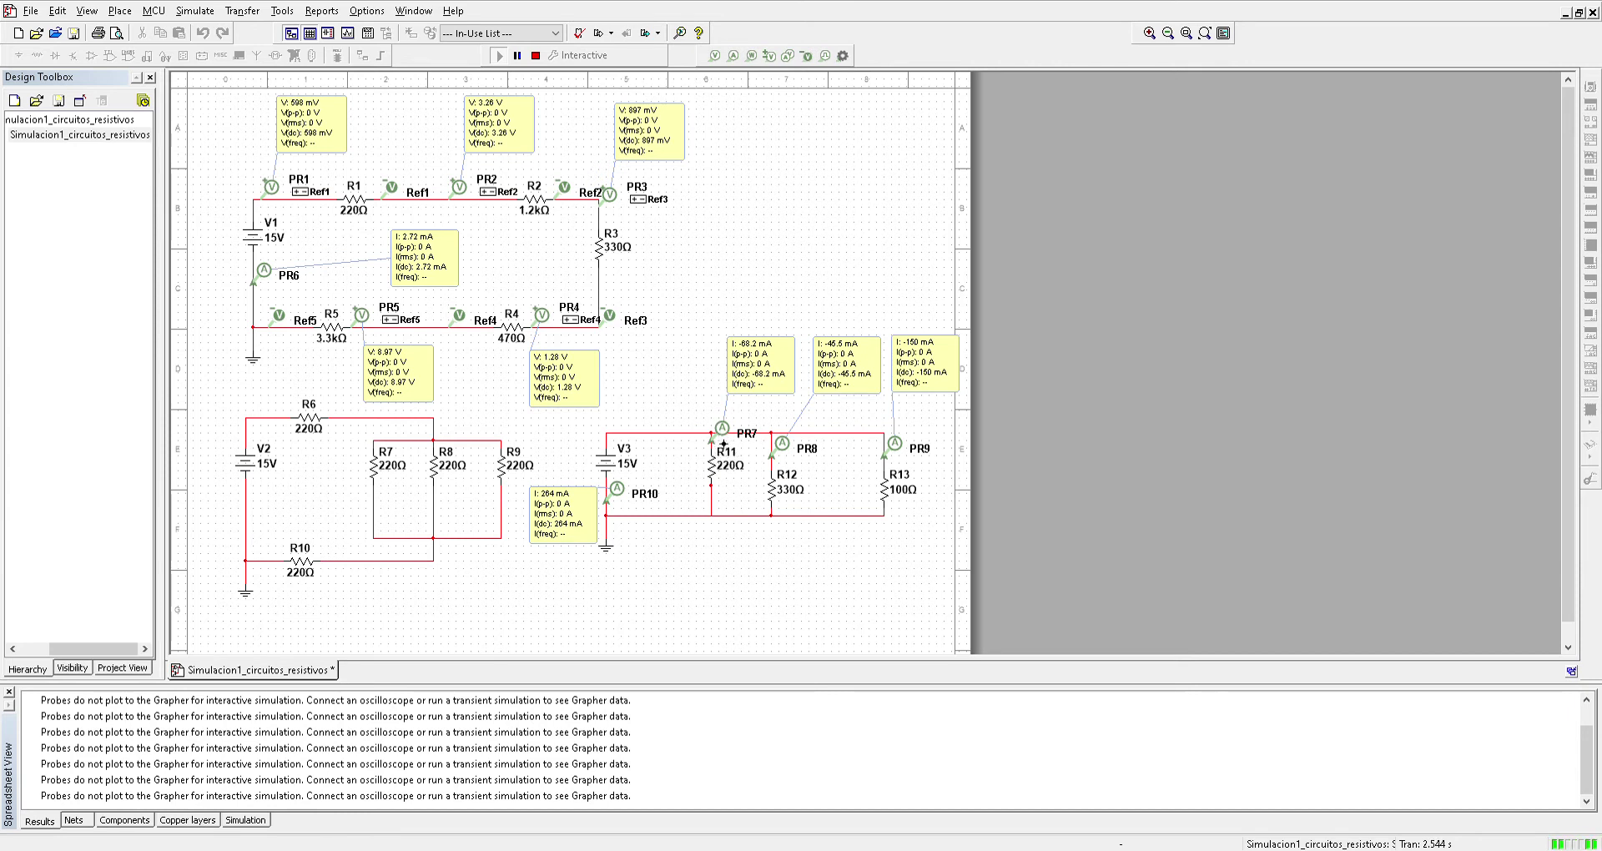
click(711, 515)
click(536, 57)
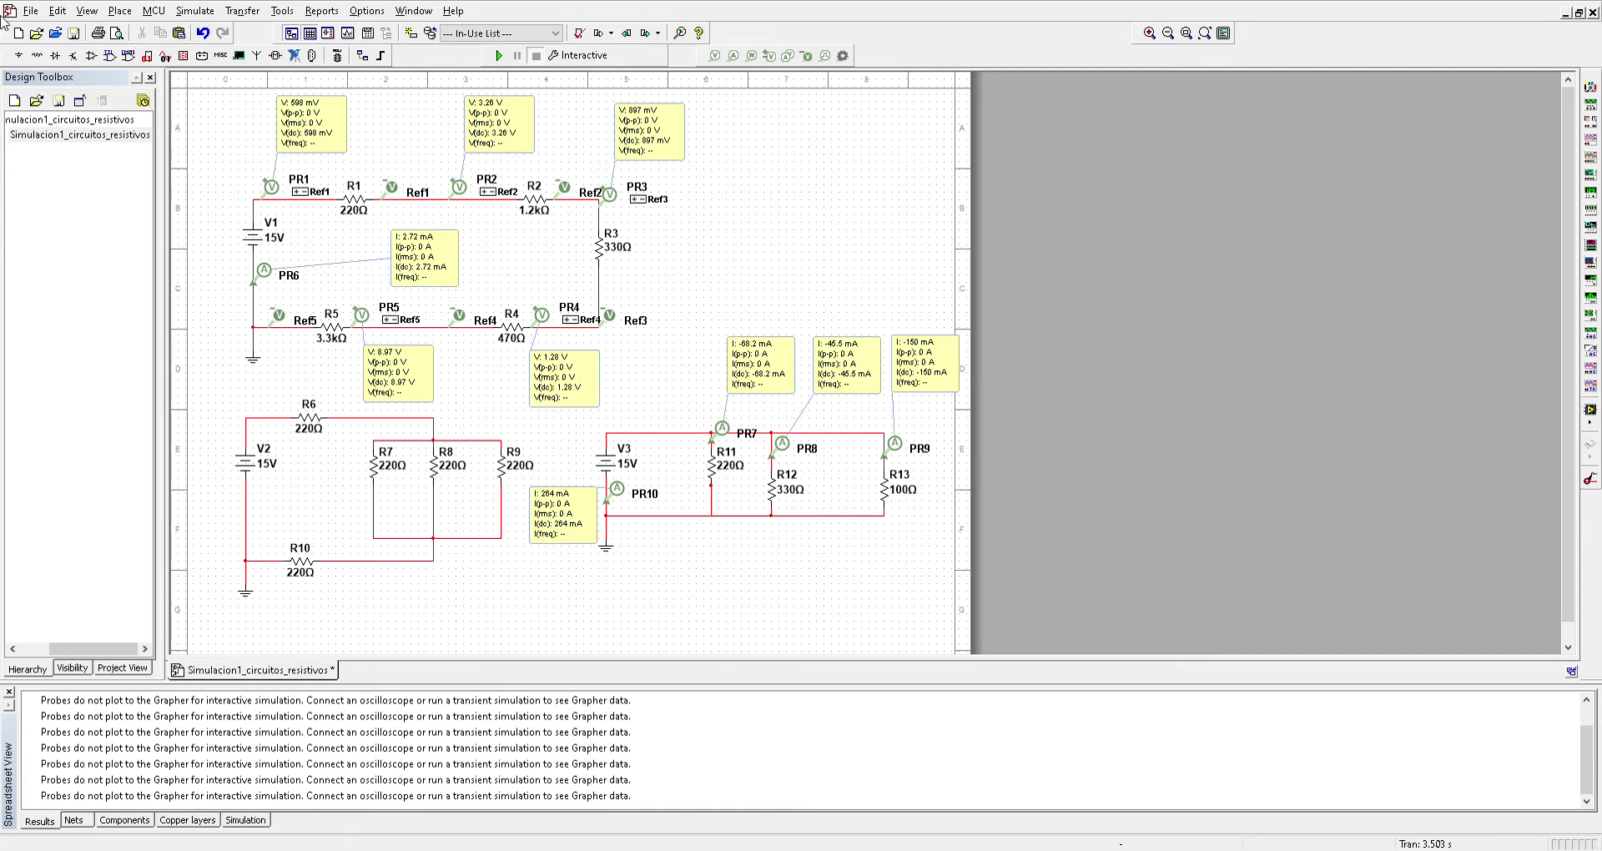
click(75, 33)
Set R6 to 150 Ω in the mixed circuit, and run and stop the simulation briefly.
click(313, 439)
click(501, 56)
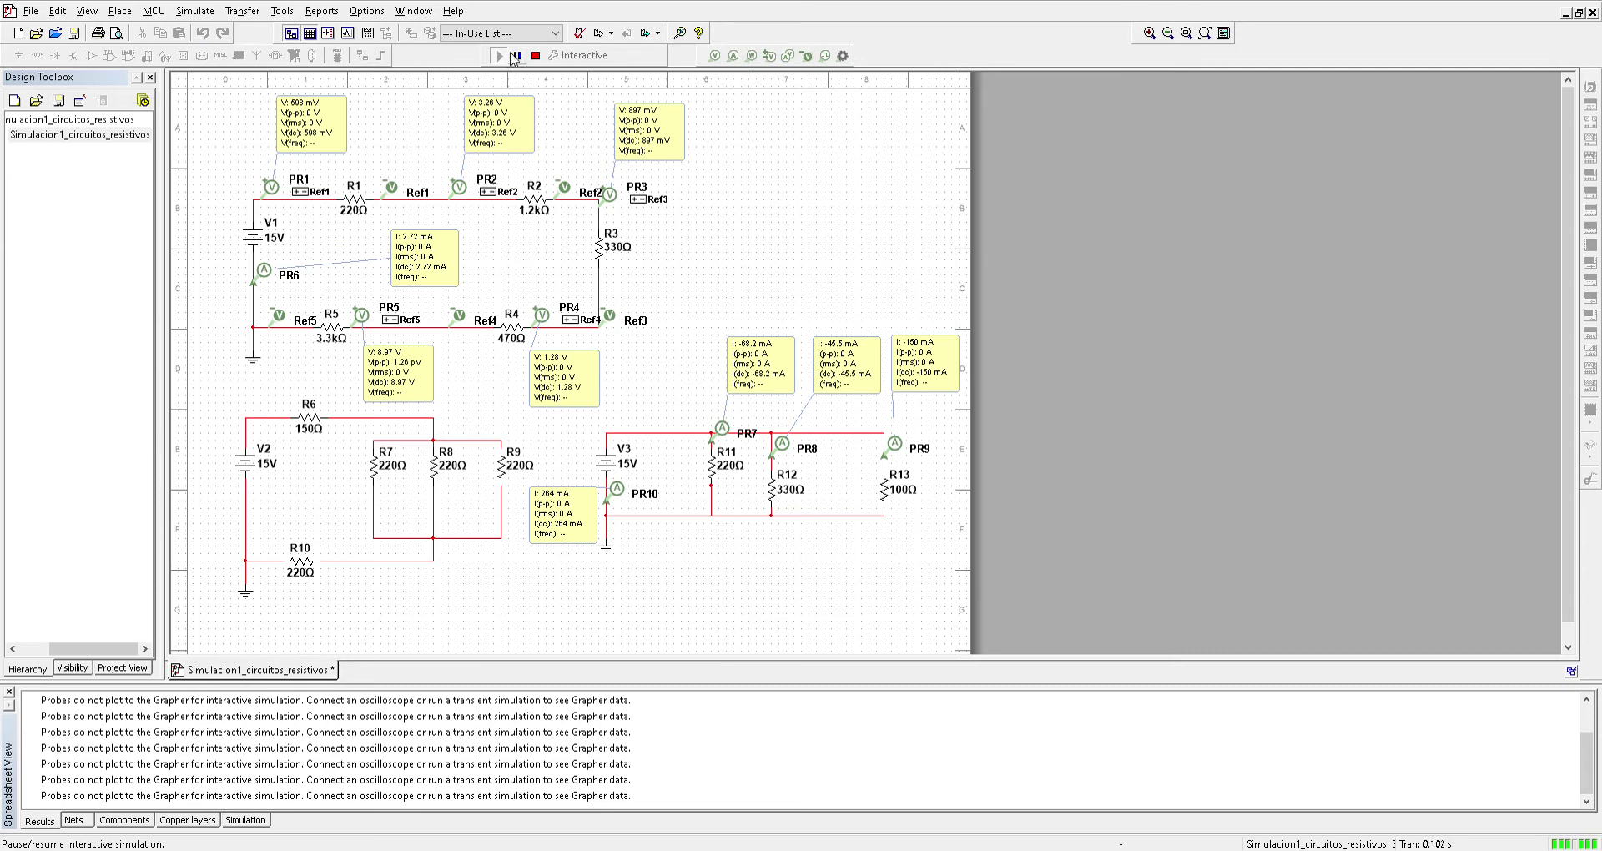
click(535, 56)
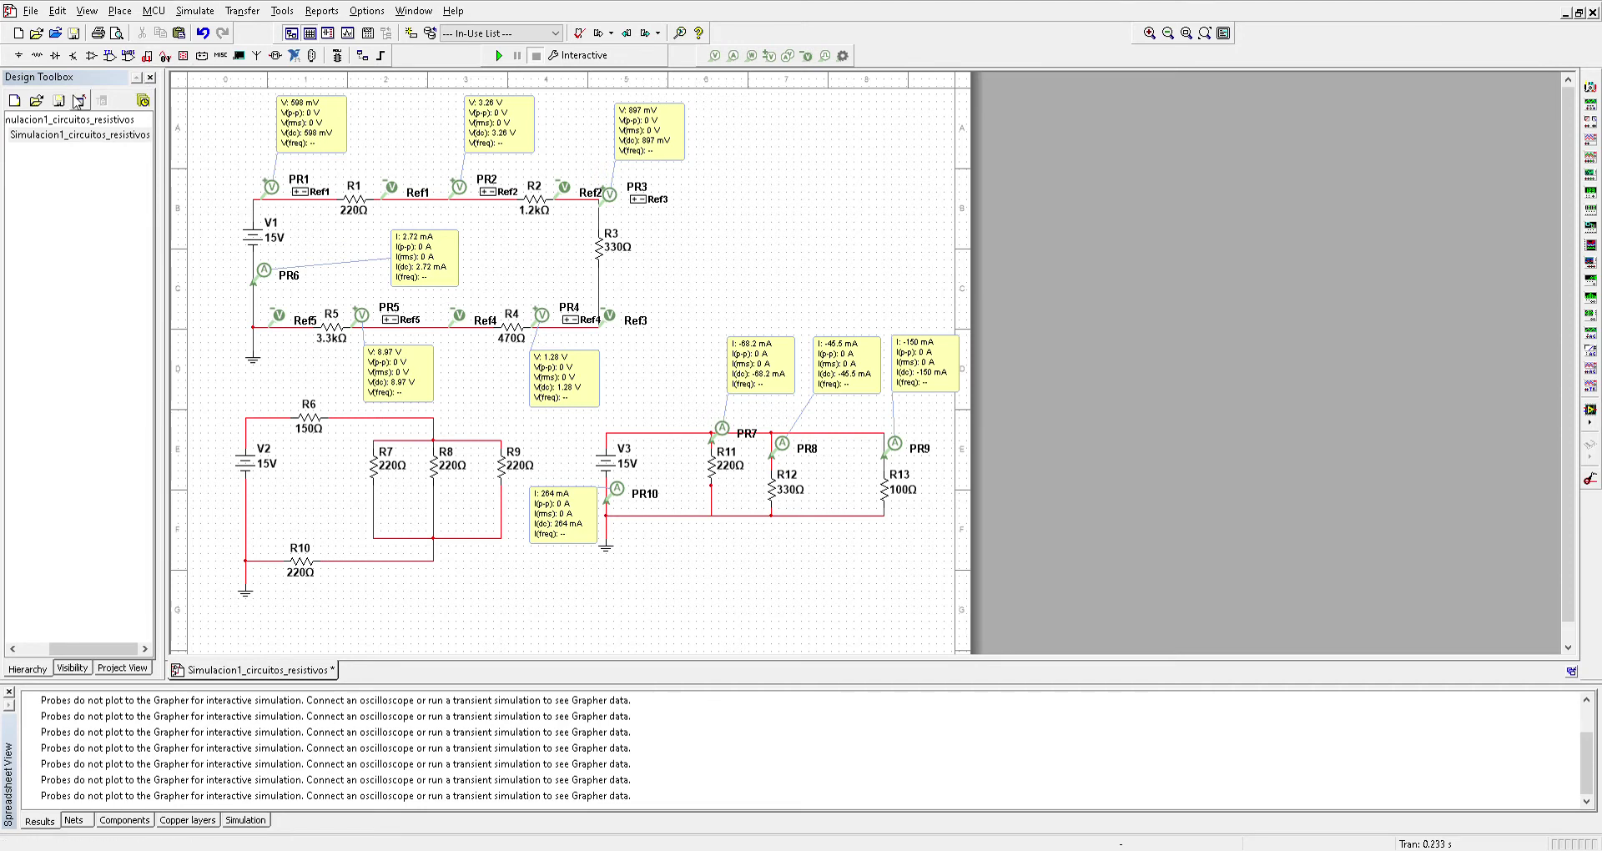
Save the design and check the enlarged print preview of the schematic before closing it.
click(74, 33)
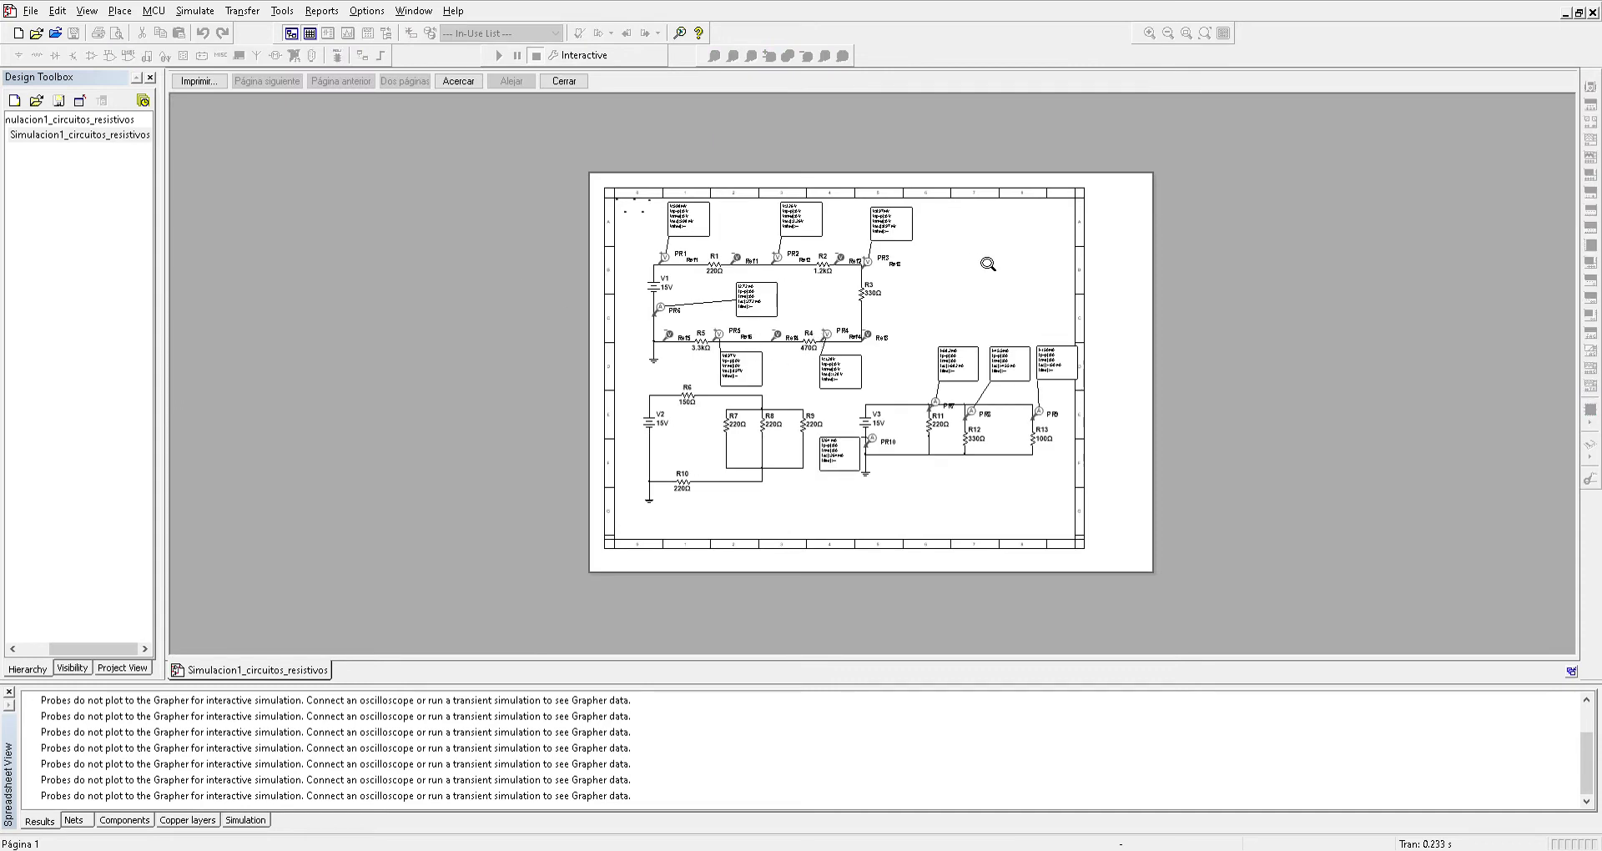
click(703, 332)
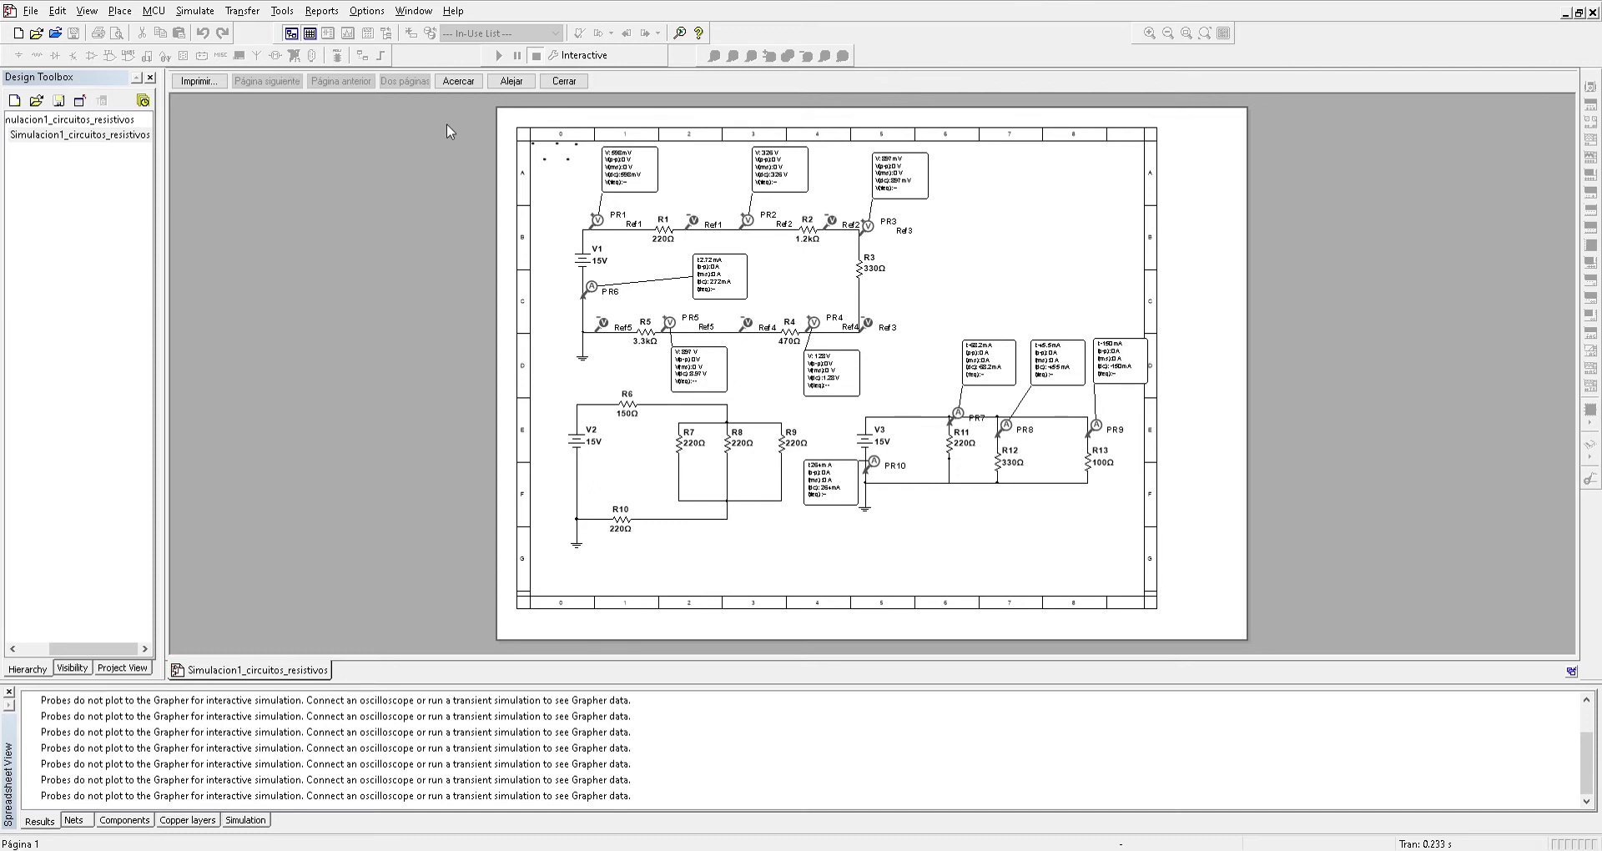
click(565, 84)
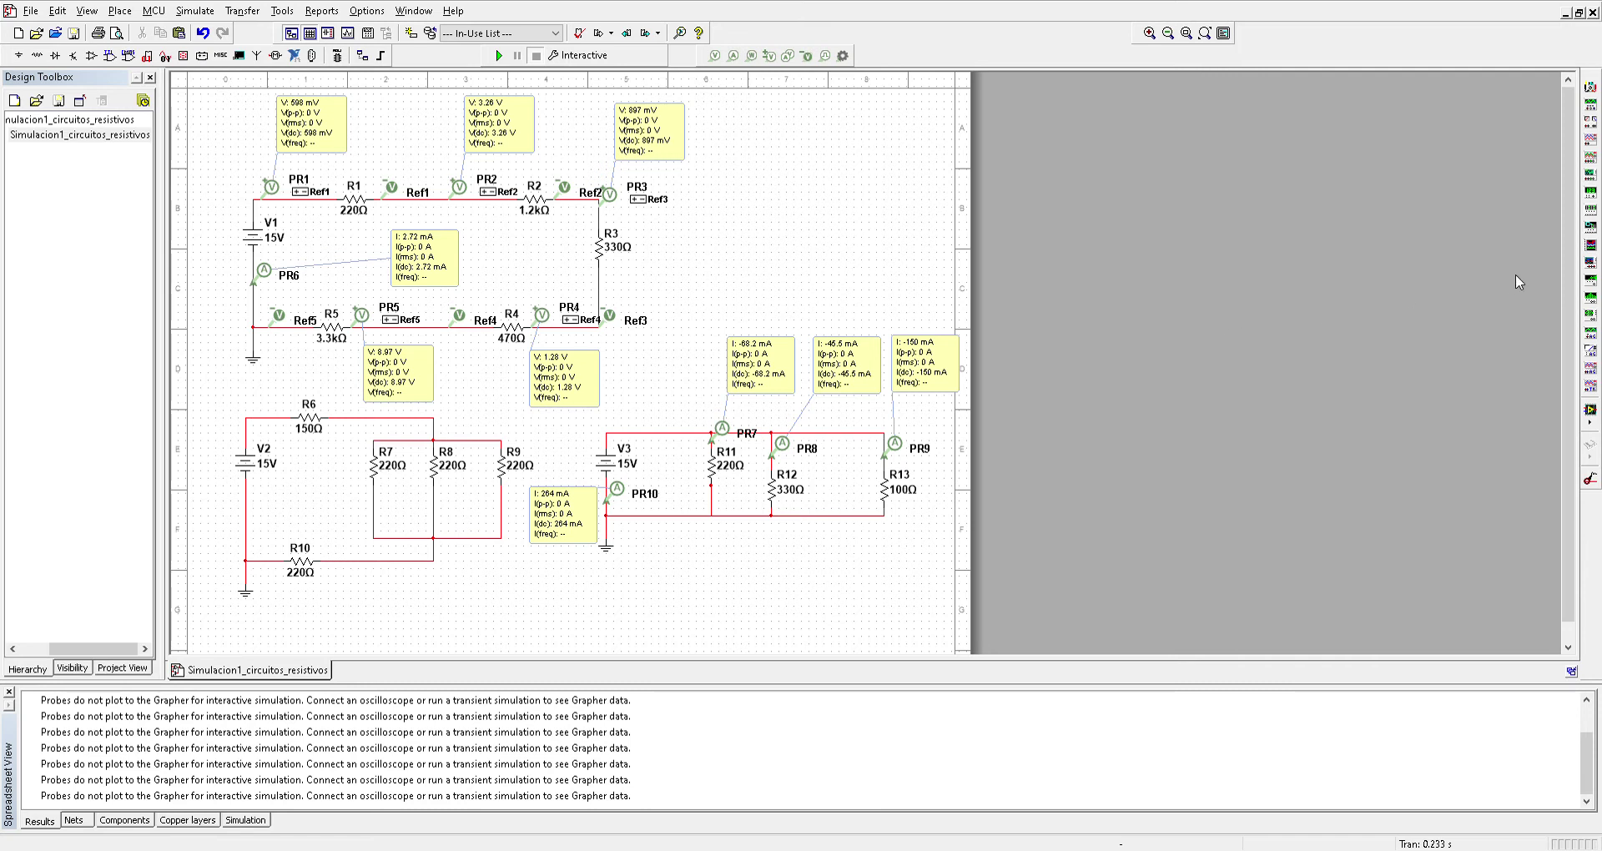
Place a DC voltmeter and, below it, a DC ammeter in the empty area beside the series circuit, leaving clear space between them.
click(850, 193)
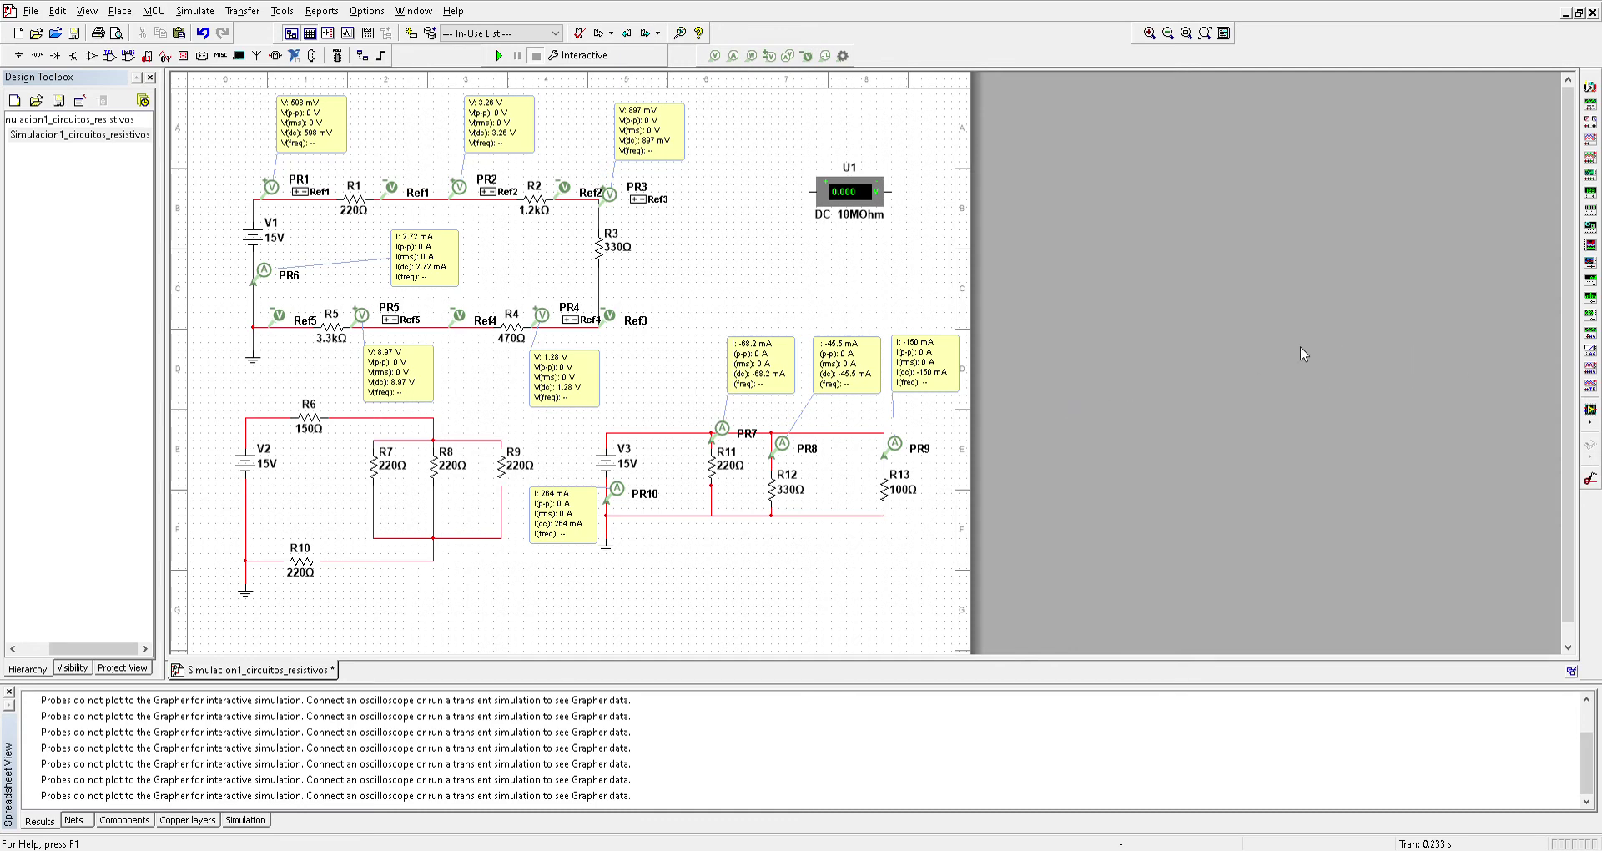
click(1589, 298)
click(818, 258)
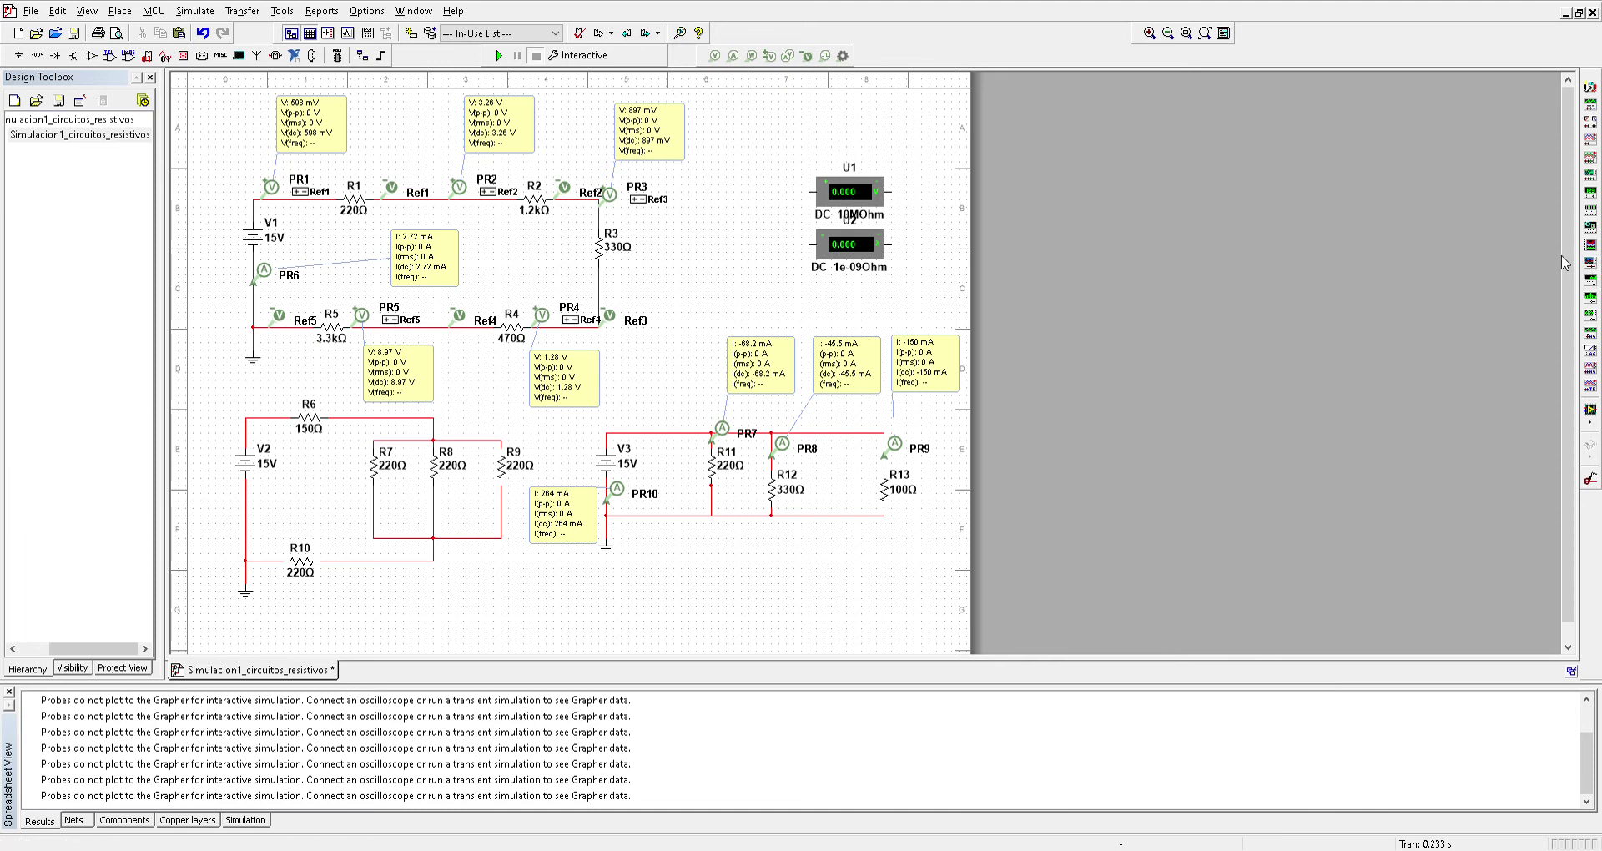
click(846, 194)
drag(846, 194, 851, 158)
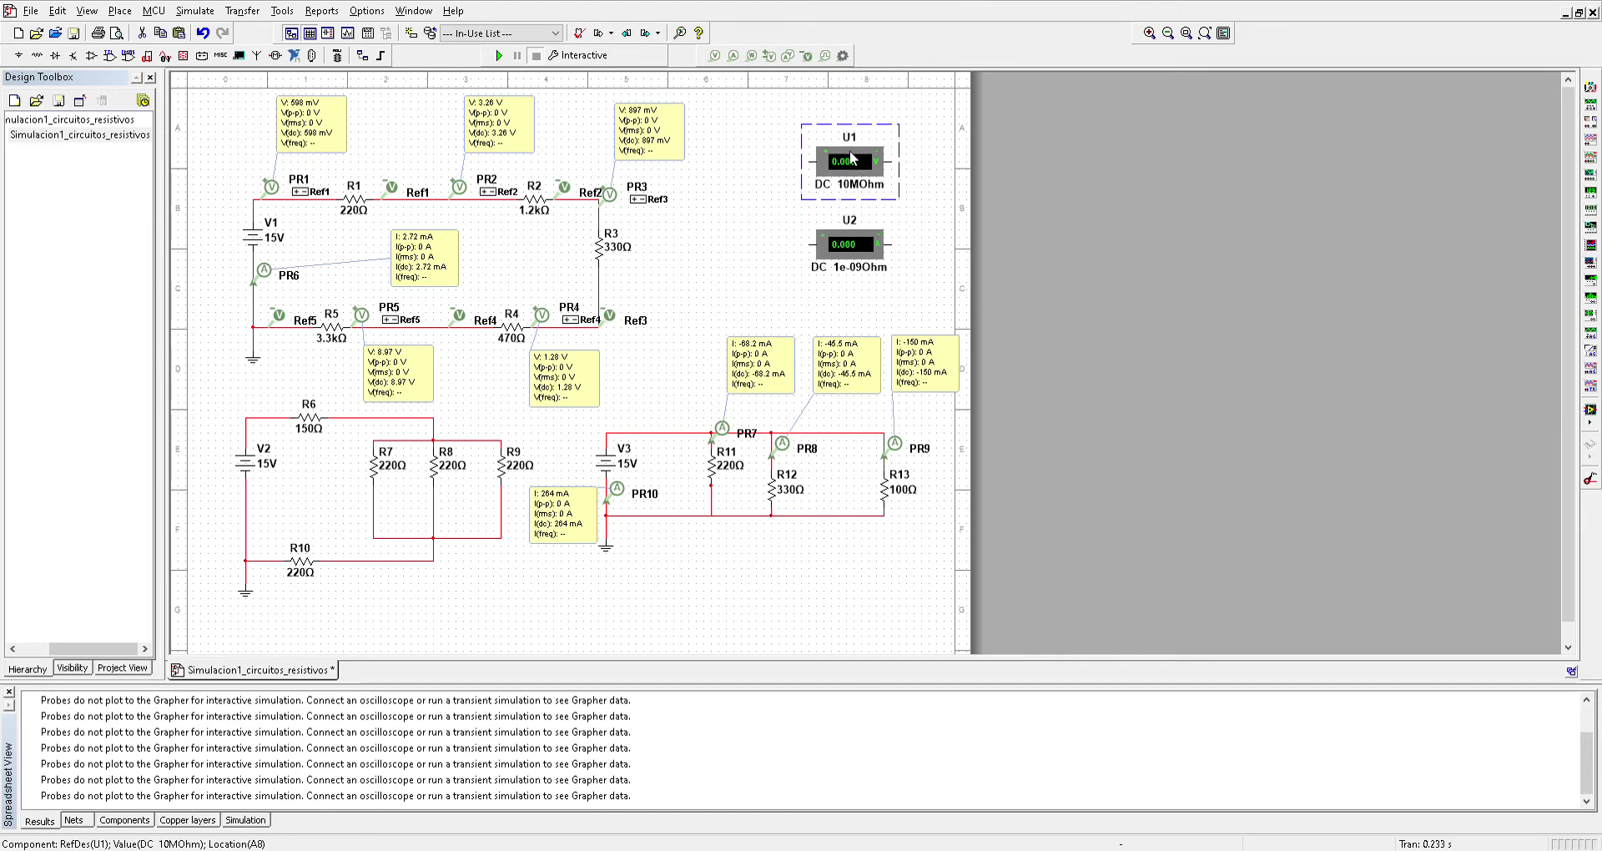
click(745, 239)
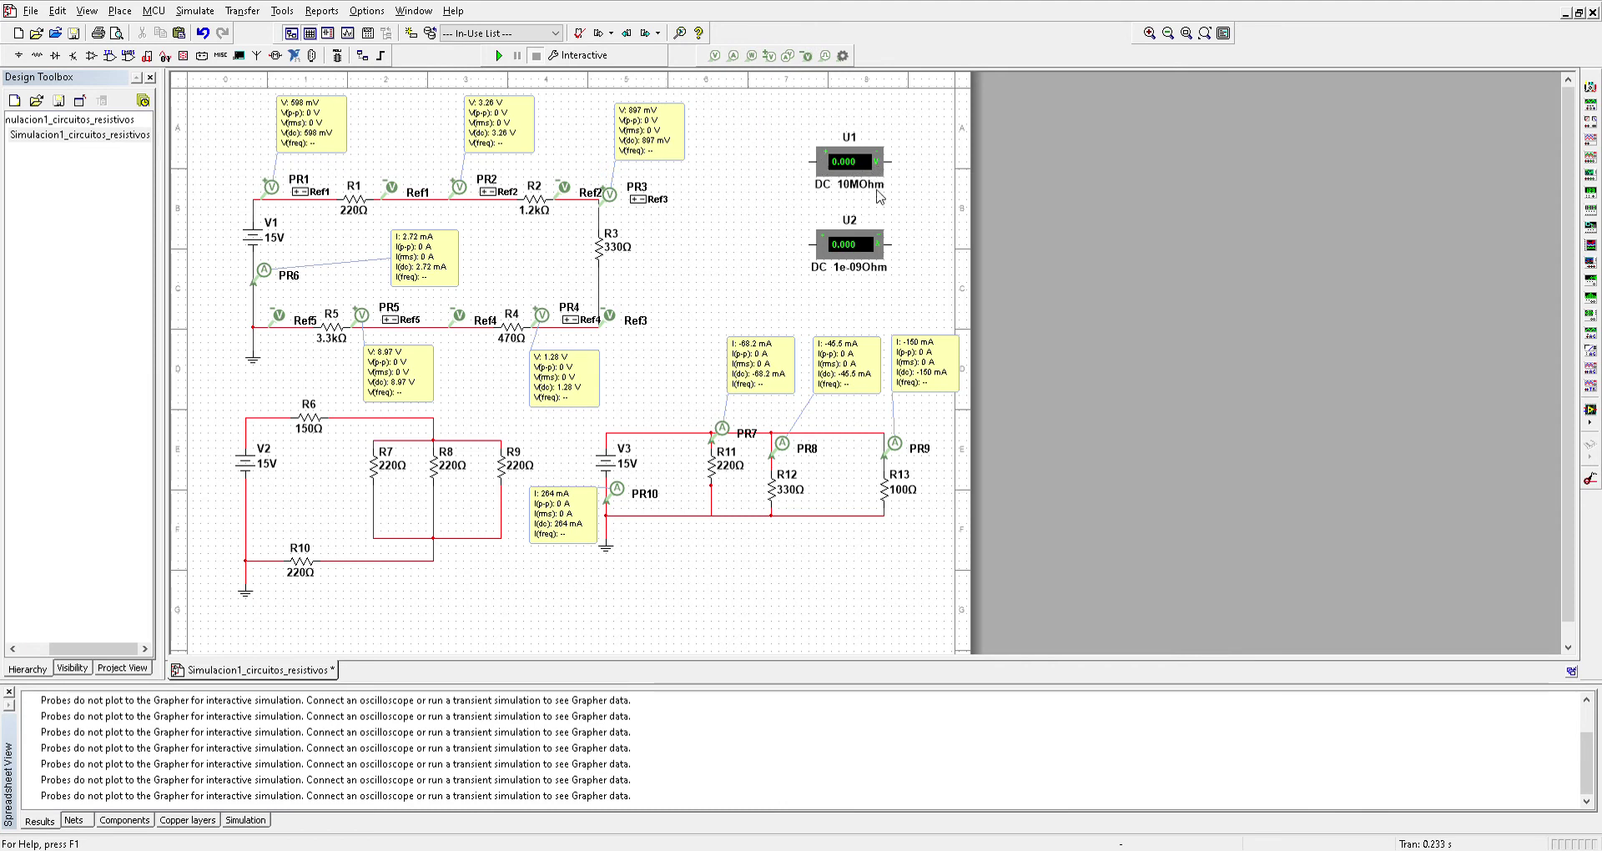
Set the ammeter's internal resistance to 1e-15 Ω and the voltmeter's internal resistance to 100 MΩ.
click(878, 260)
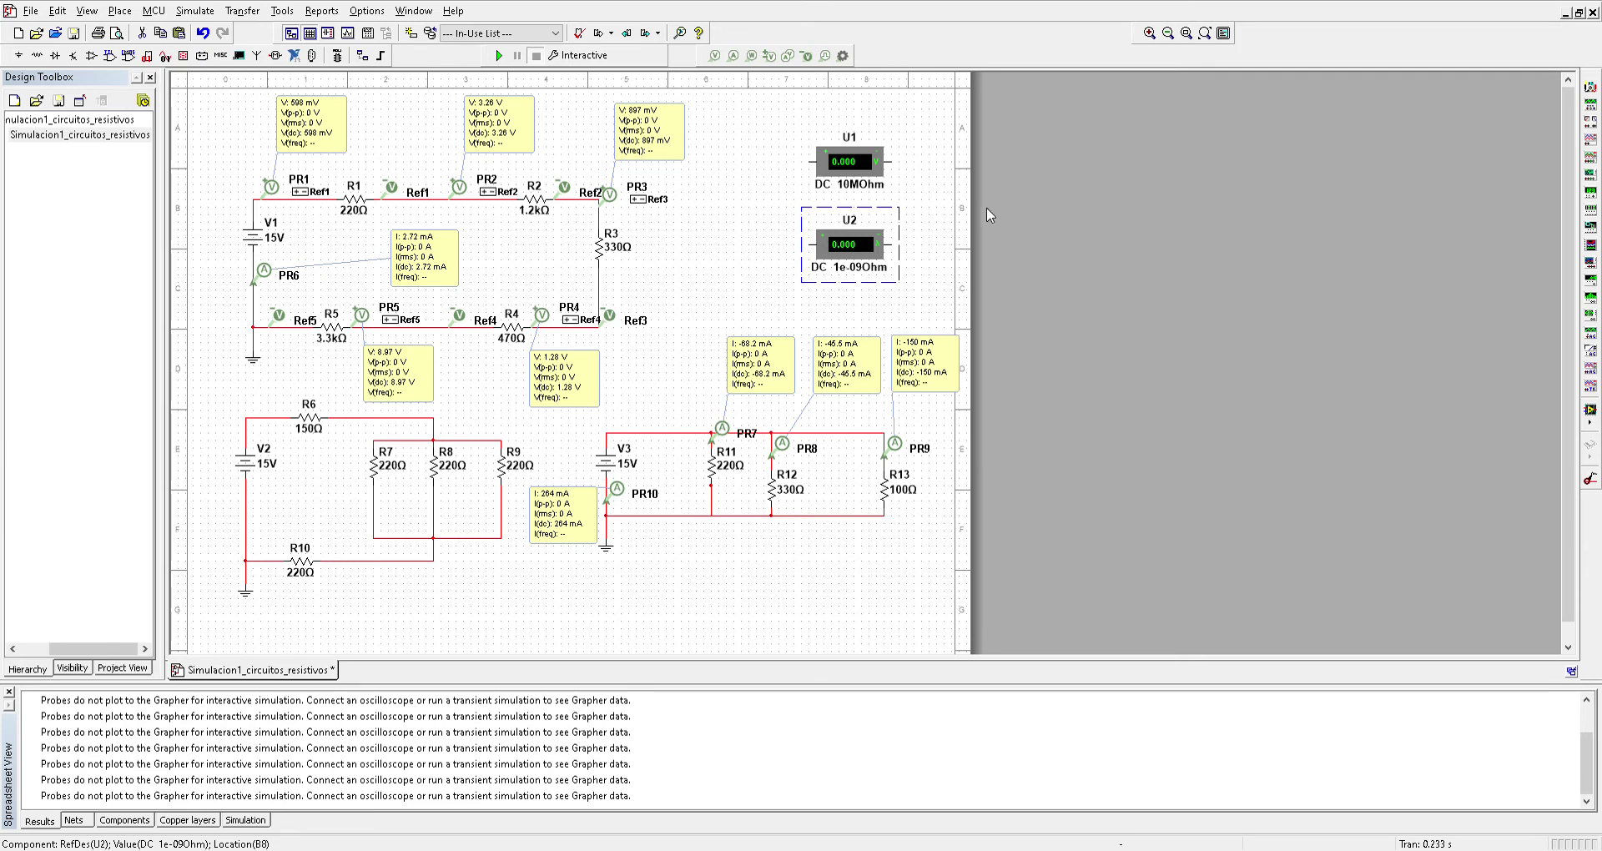
click(739, 244)
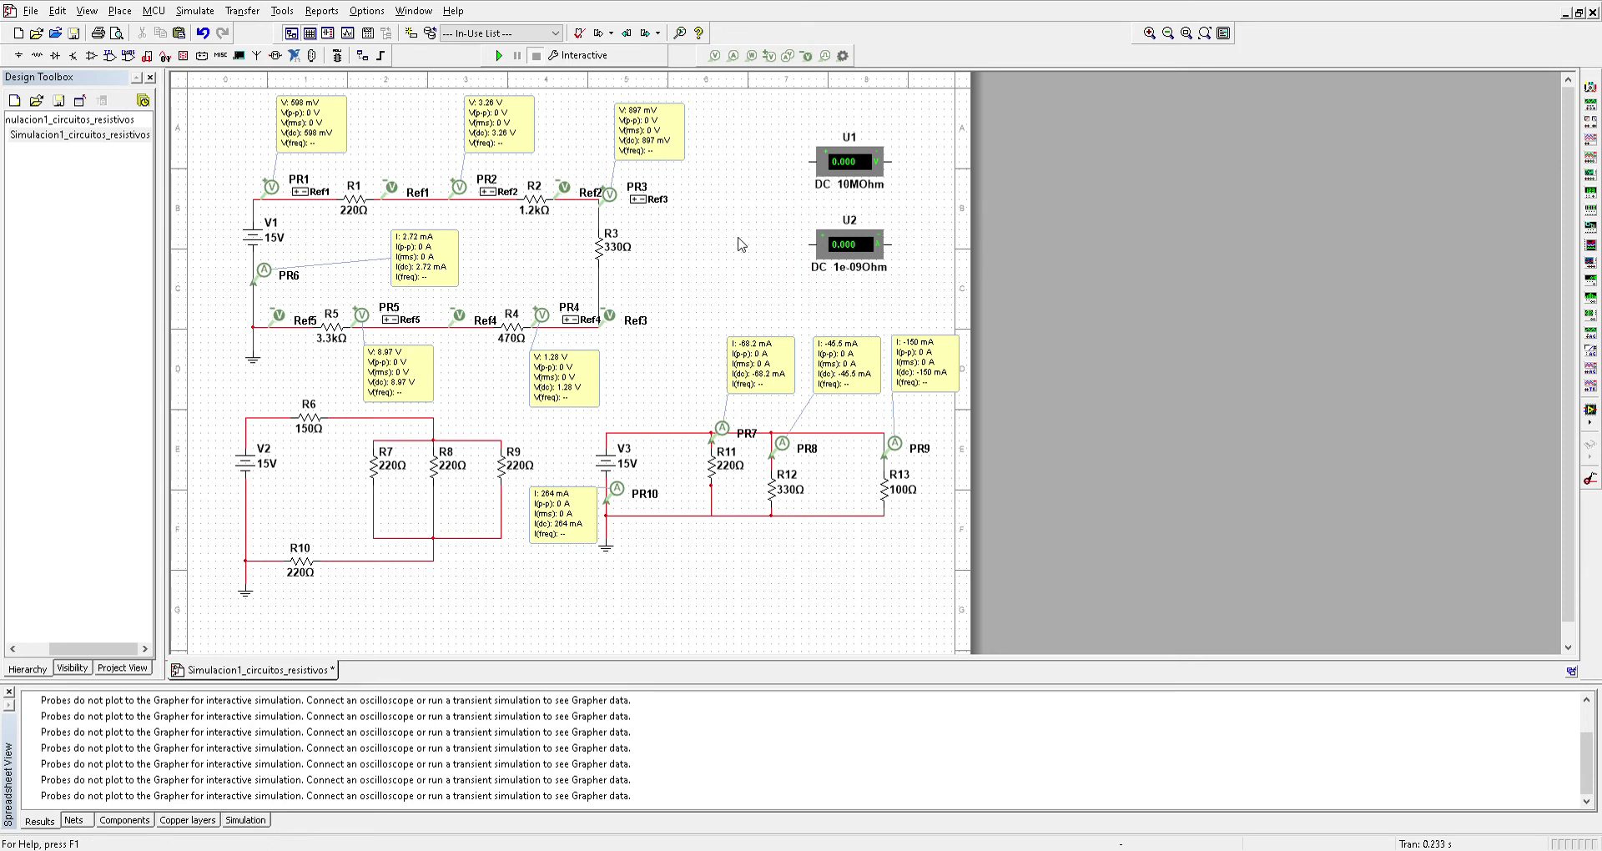
click(857, 257)
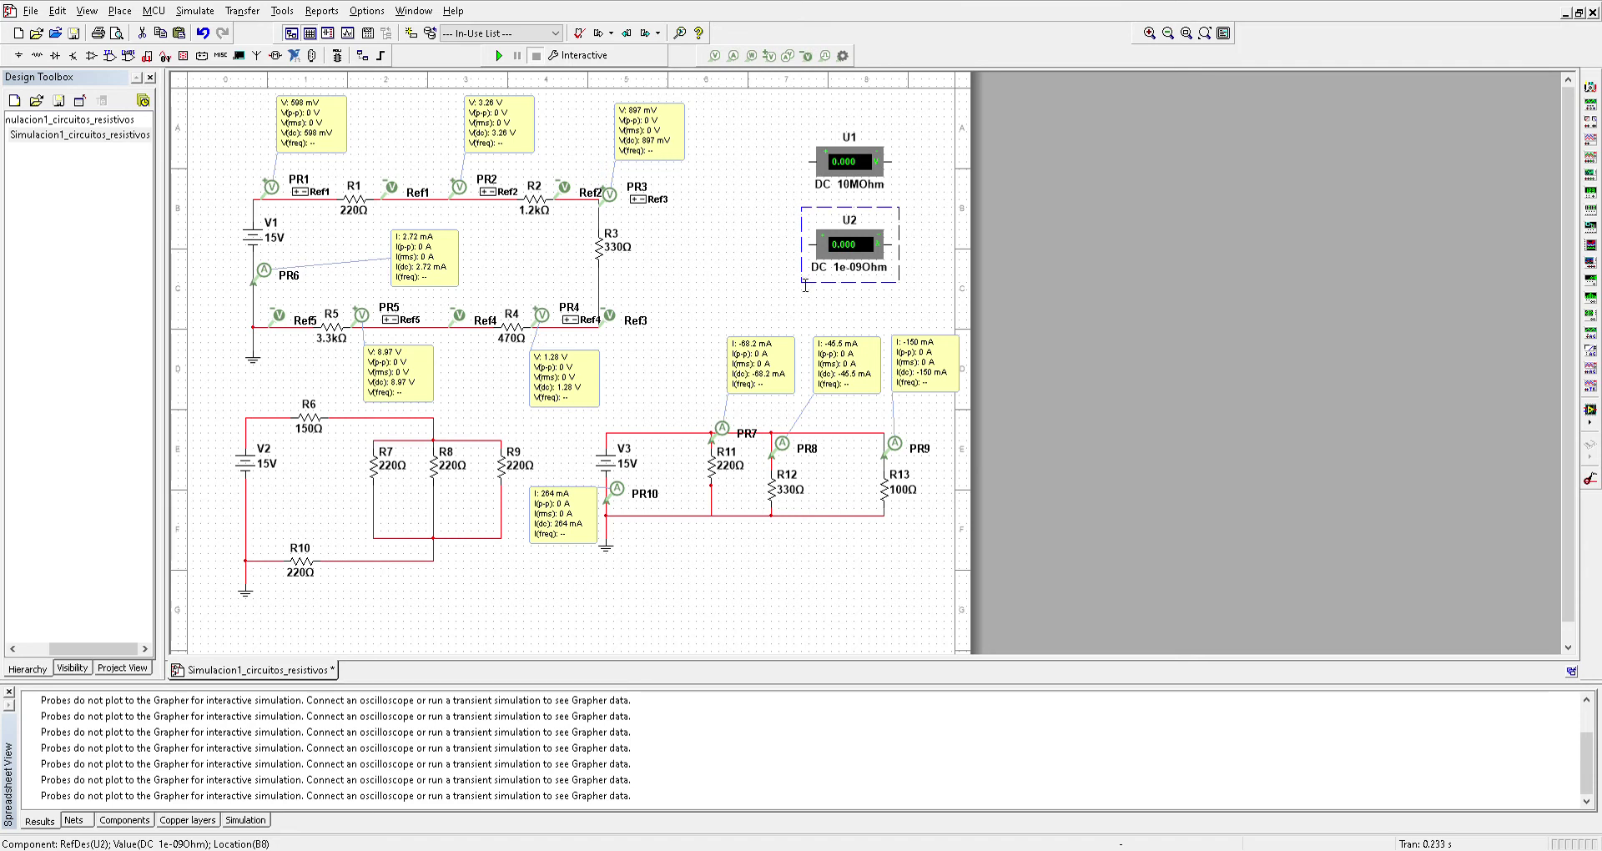
click(864, 654)
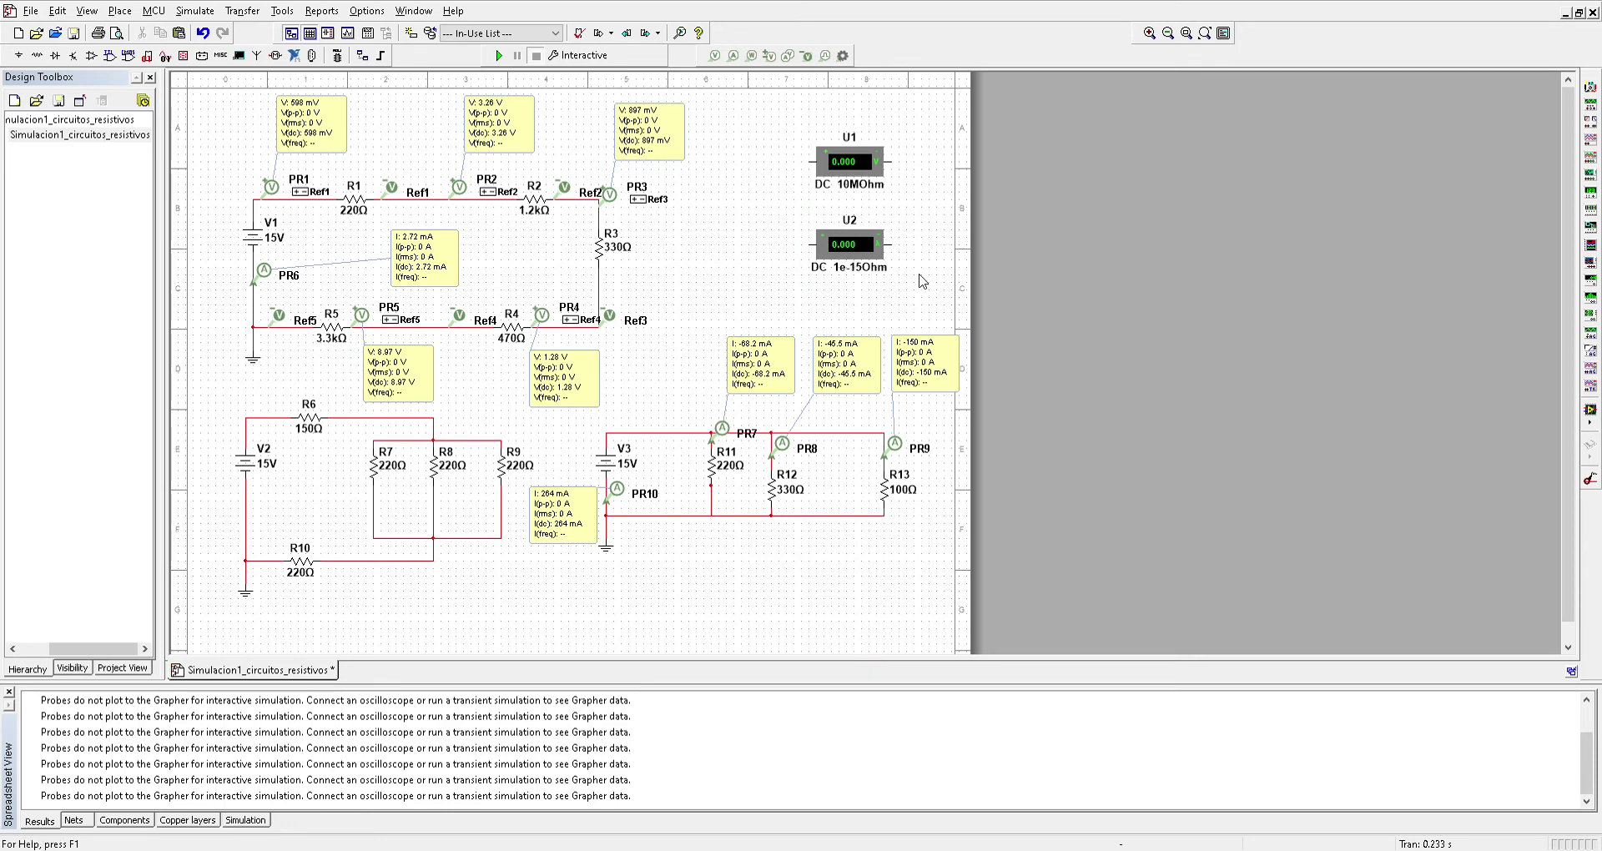
click(861, 257)
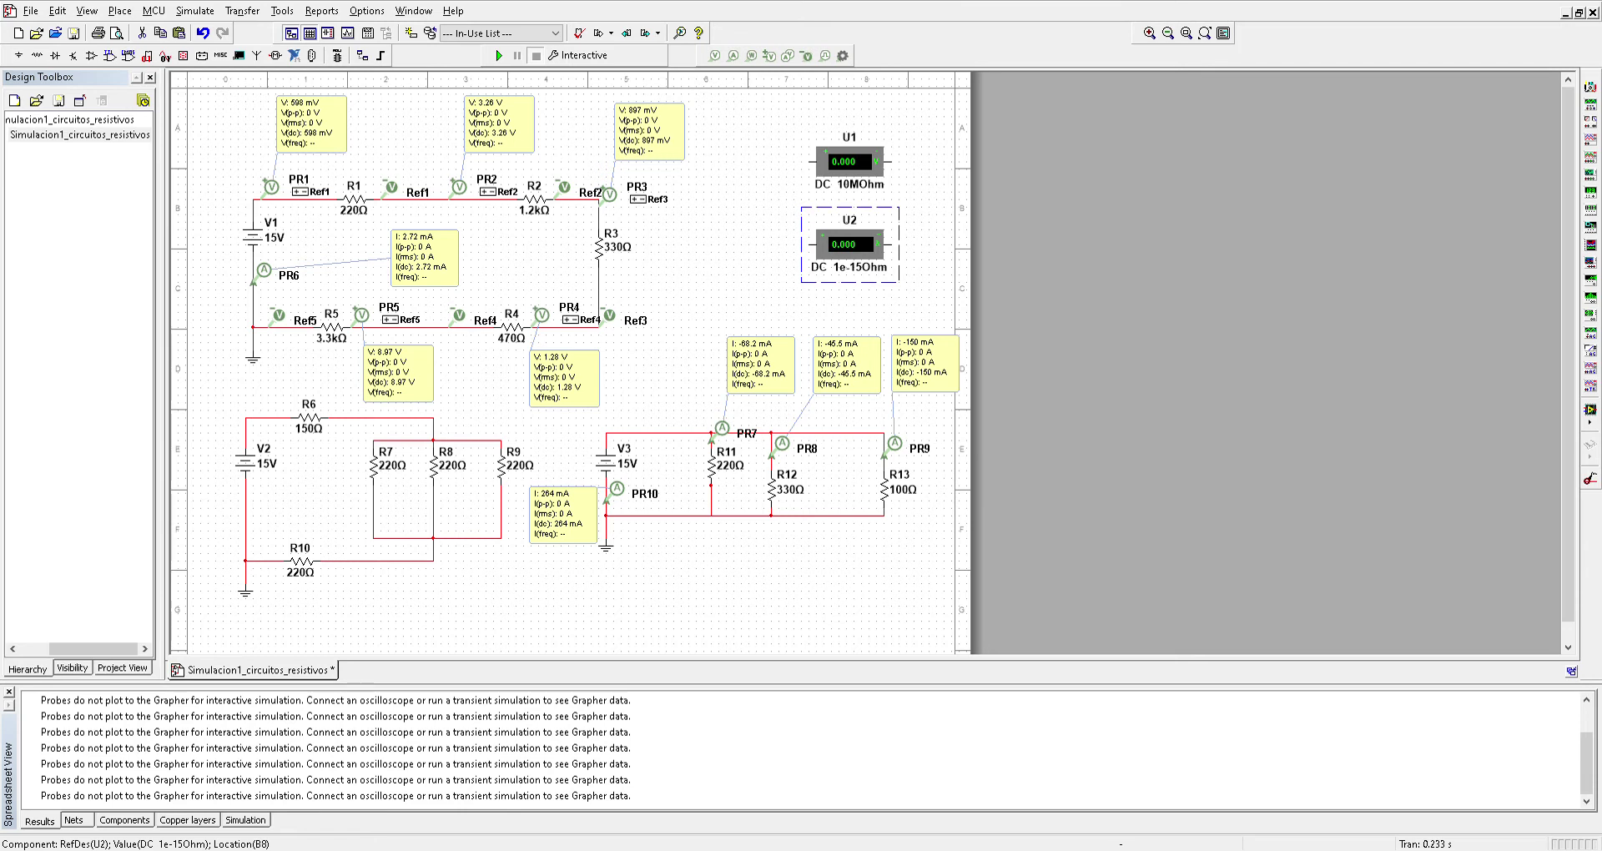
click(815, 288)
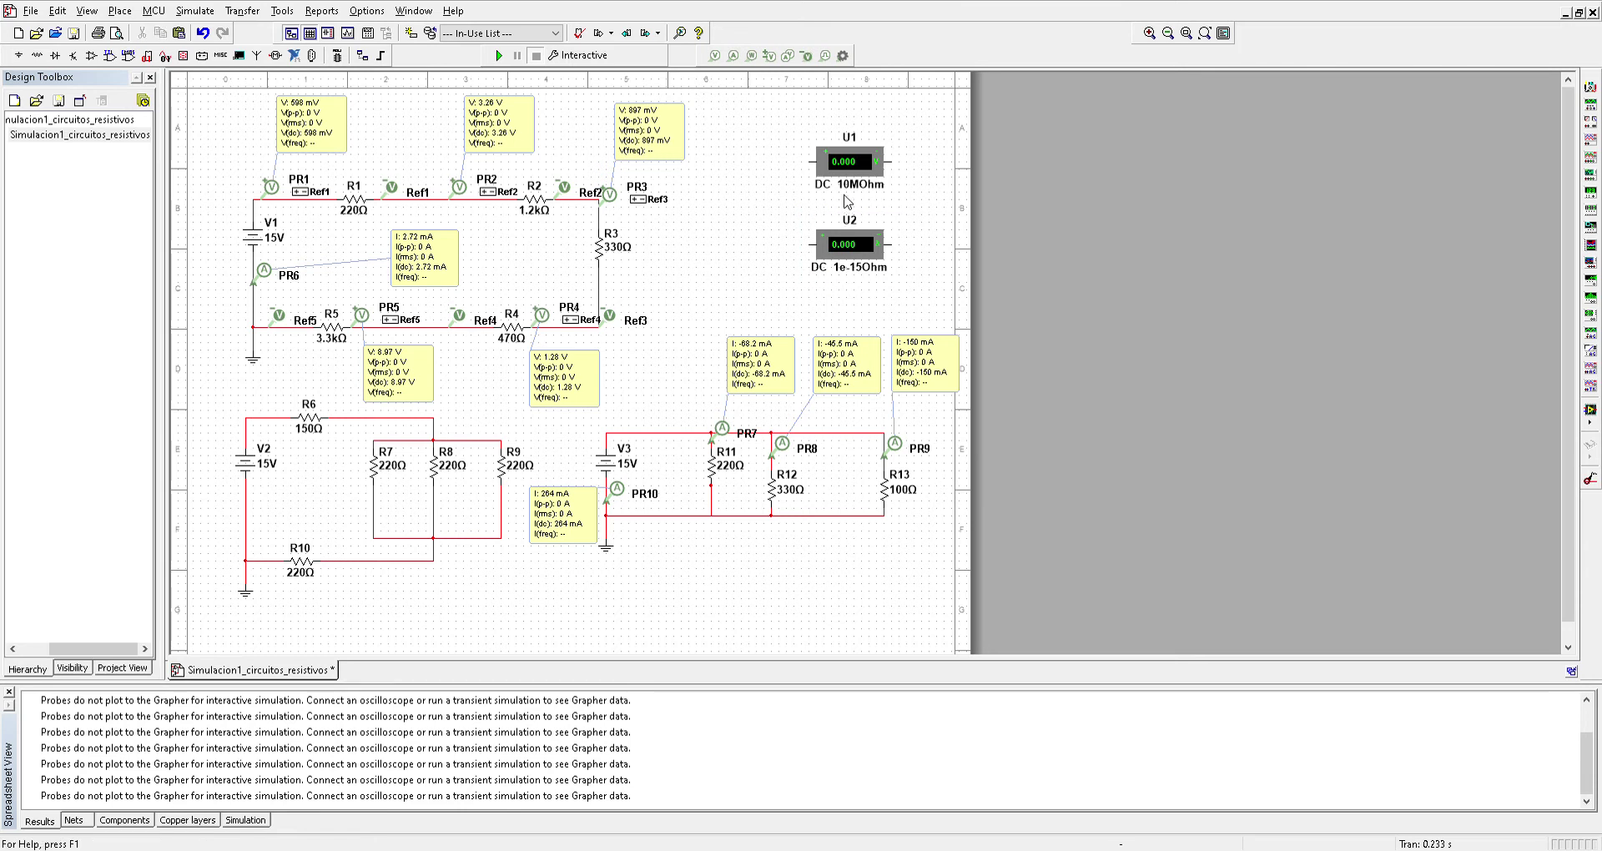
click(861, 165)
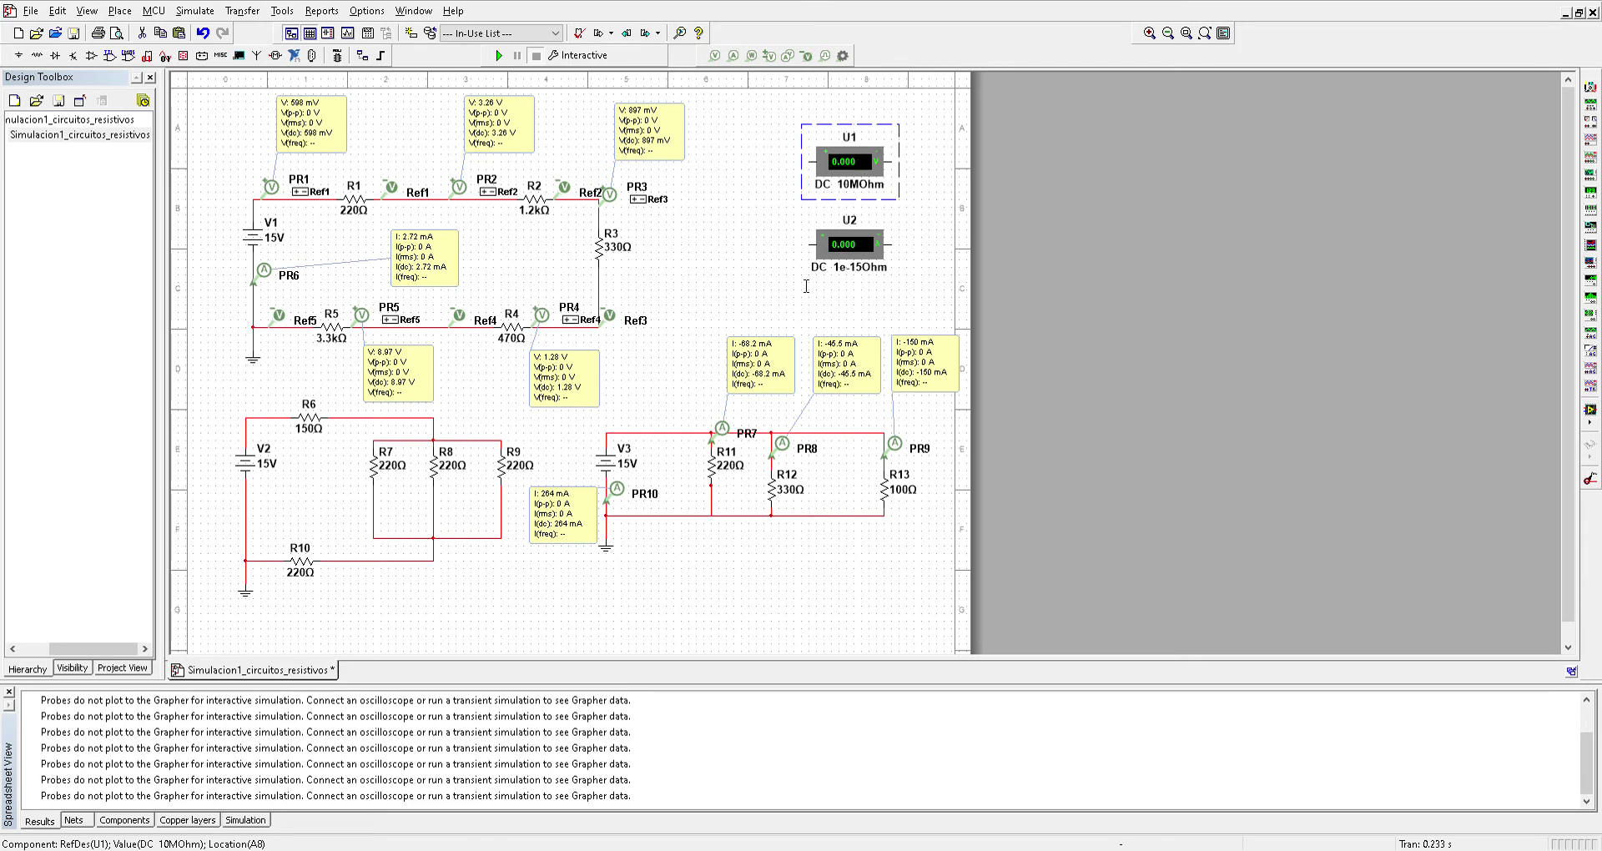
click(849, 643)
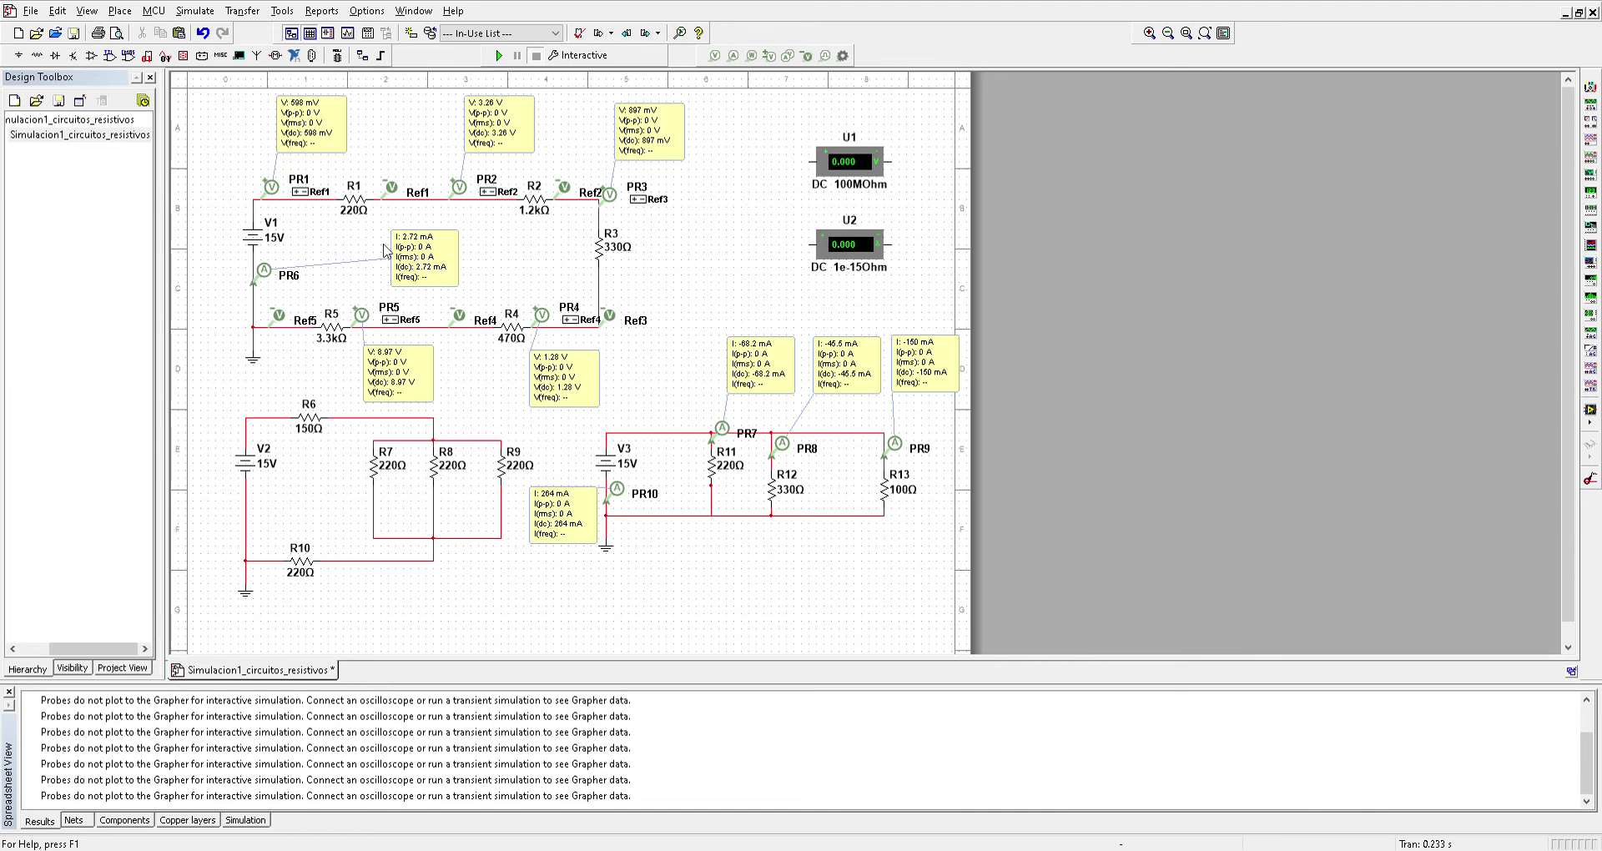
Remove the current probe below V1 and the wire connecting R3 to R4 in the series circuit.
click(265, 272)
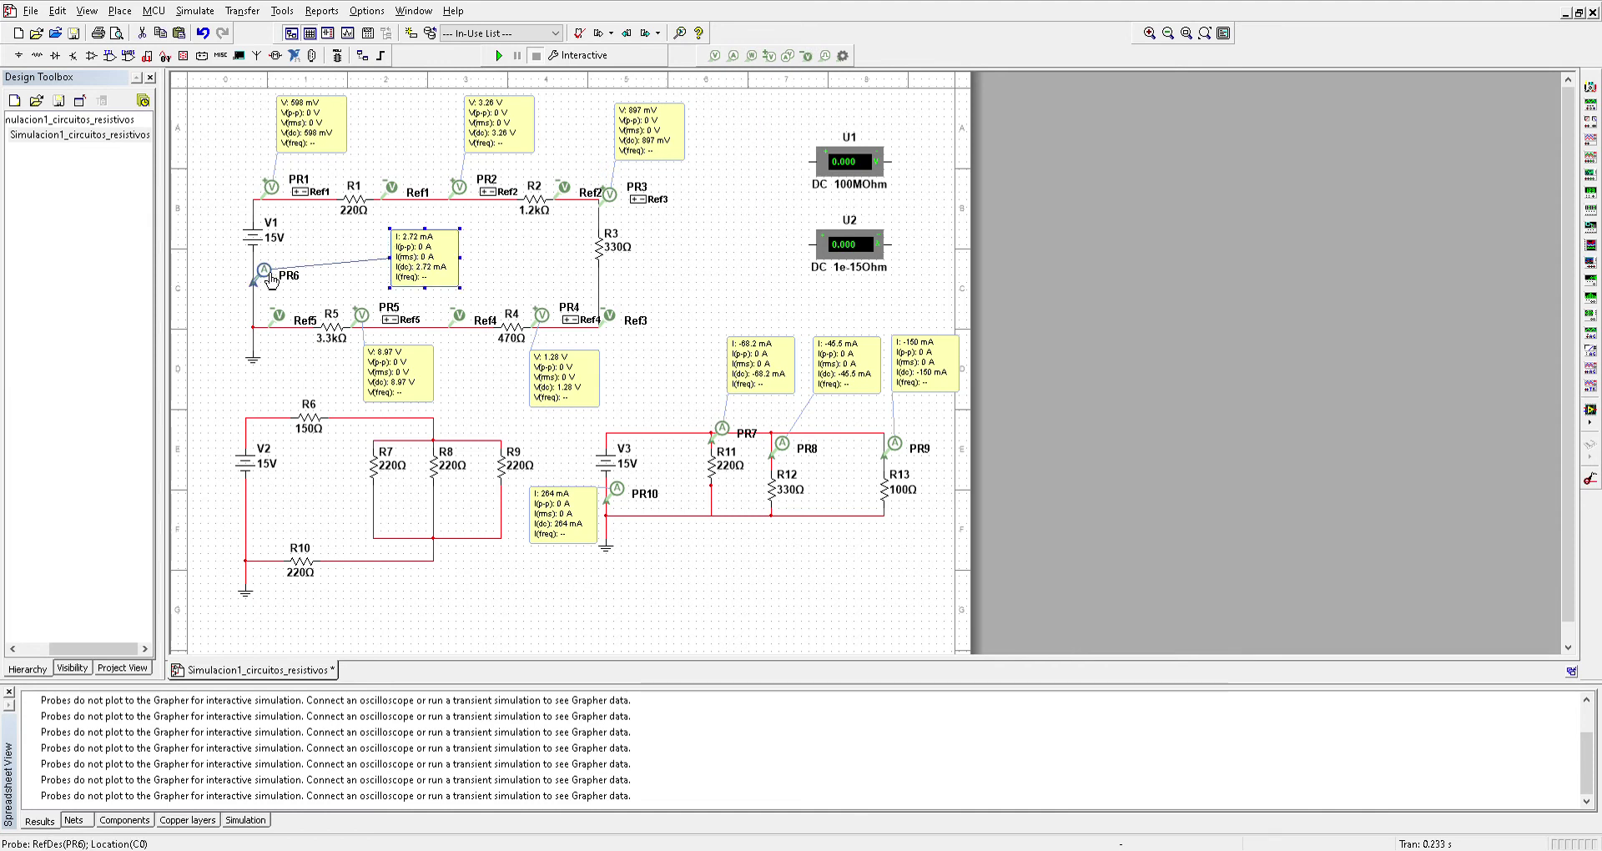
key(Delete)
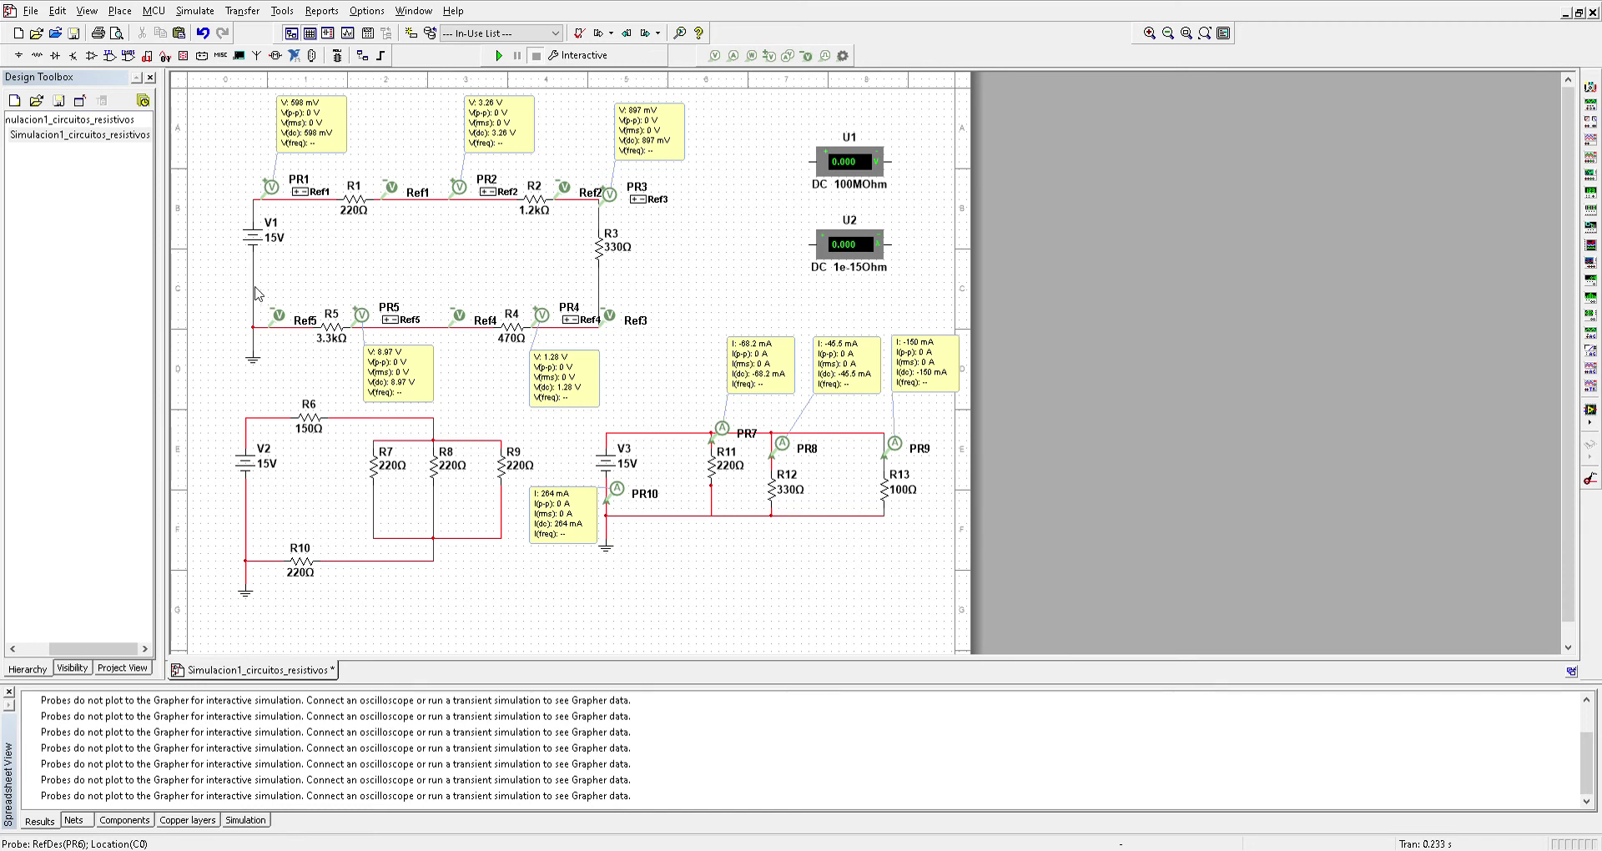
click(598, 282)
key(ctrl+c)
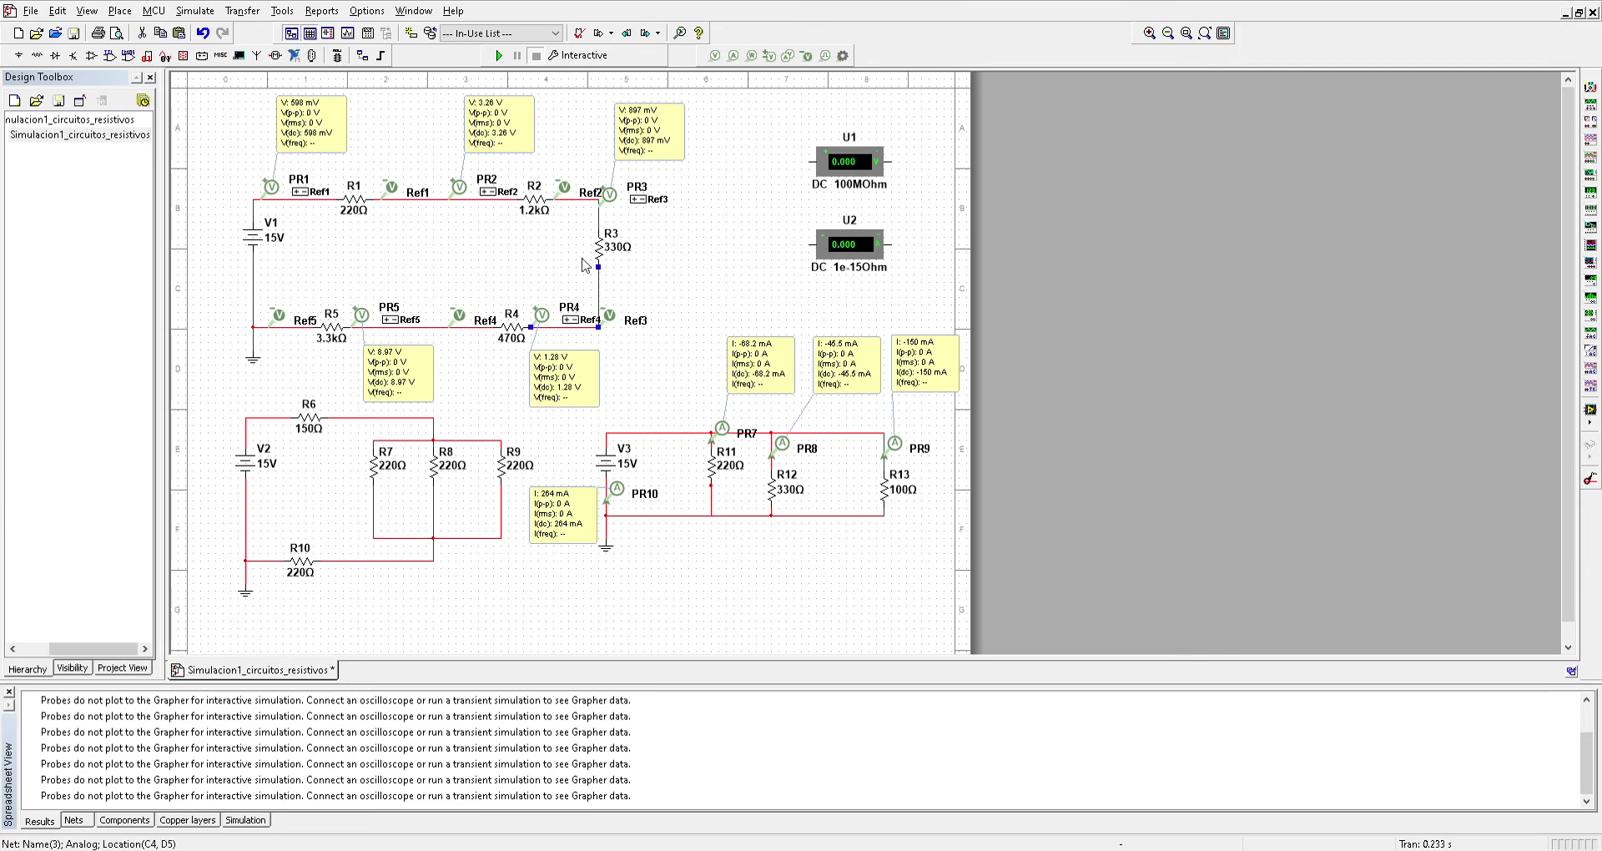
key(Delete)
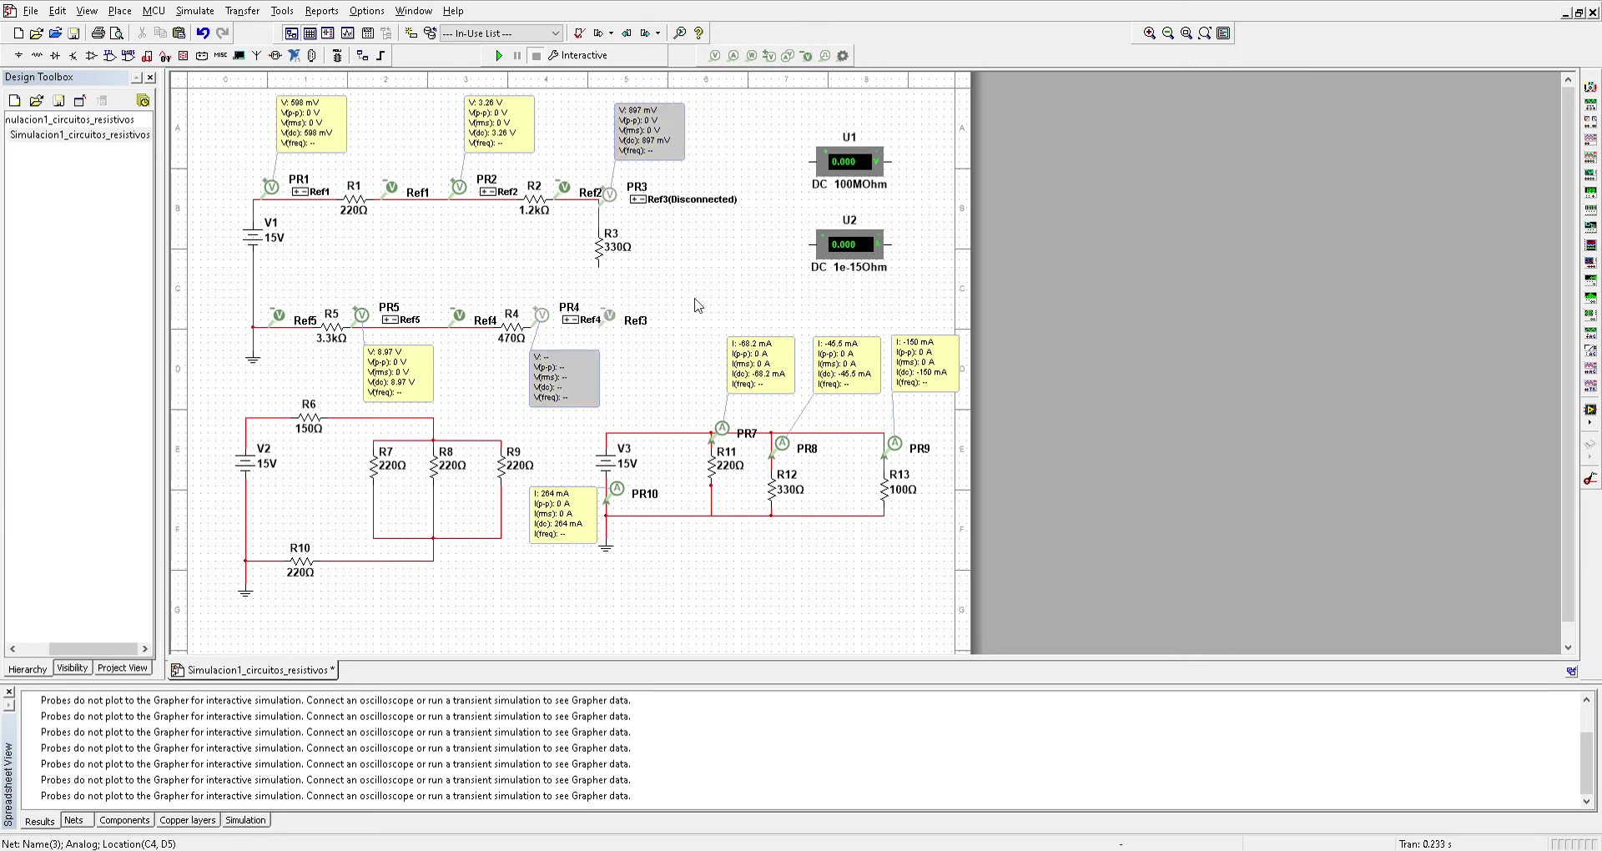
Remove R3's voltage probe together with its reference probe, and remove R4's voltage probe.
click(615, 327)
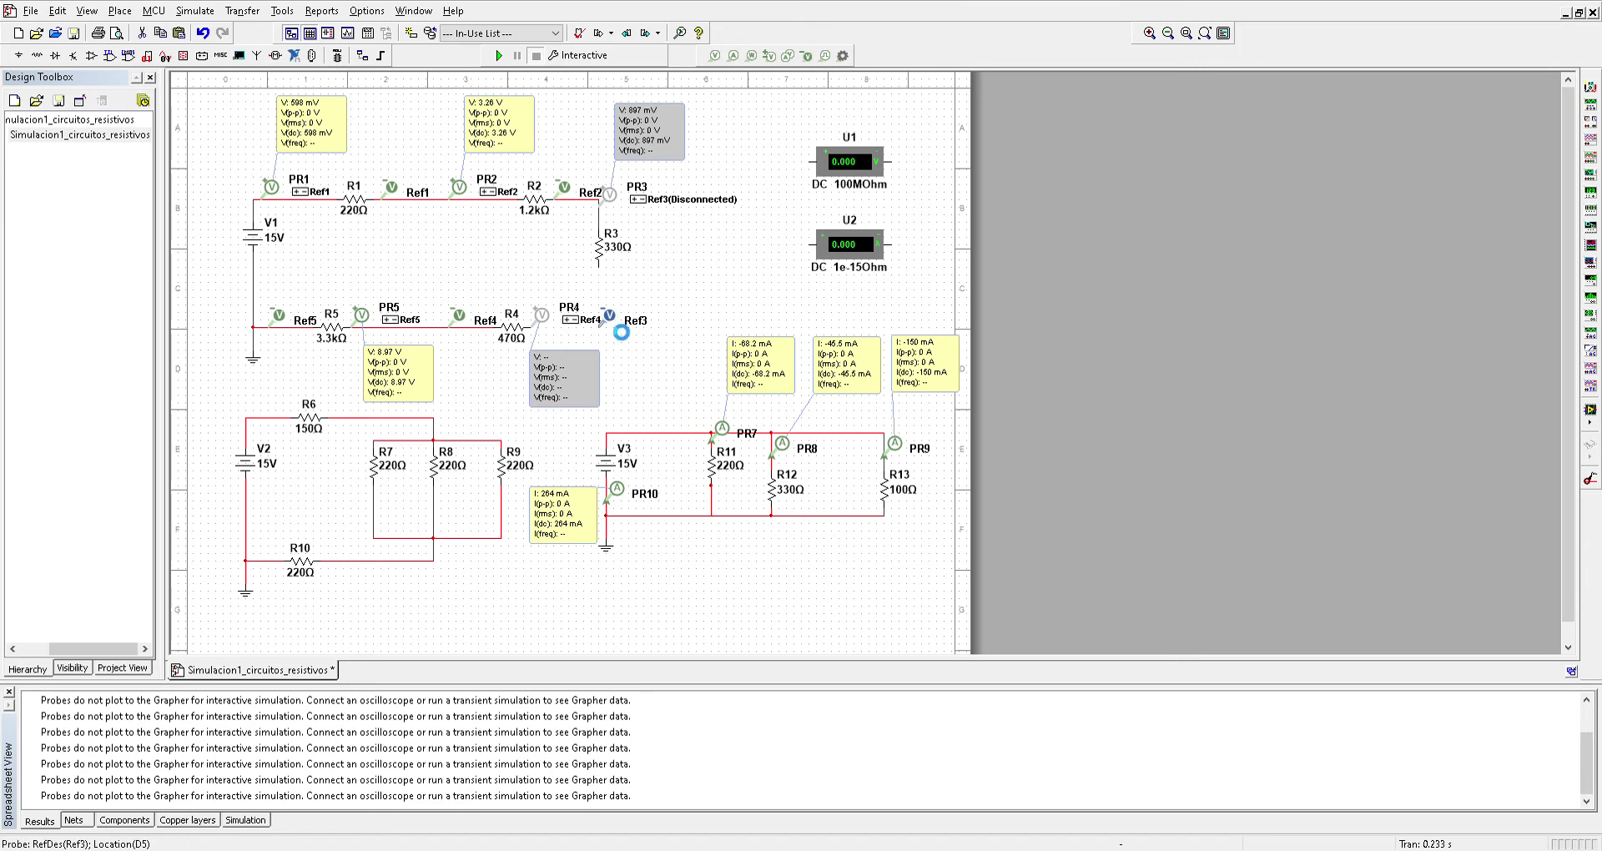
drag(615, 327, 615, 203)
click(615, 202)
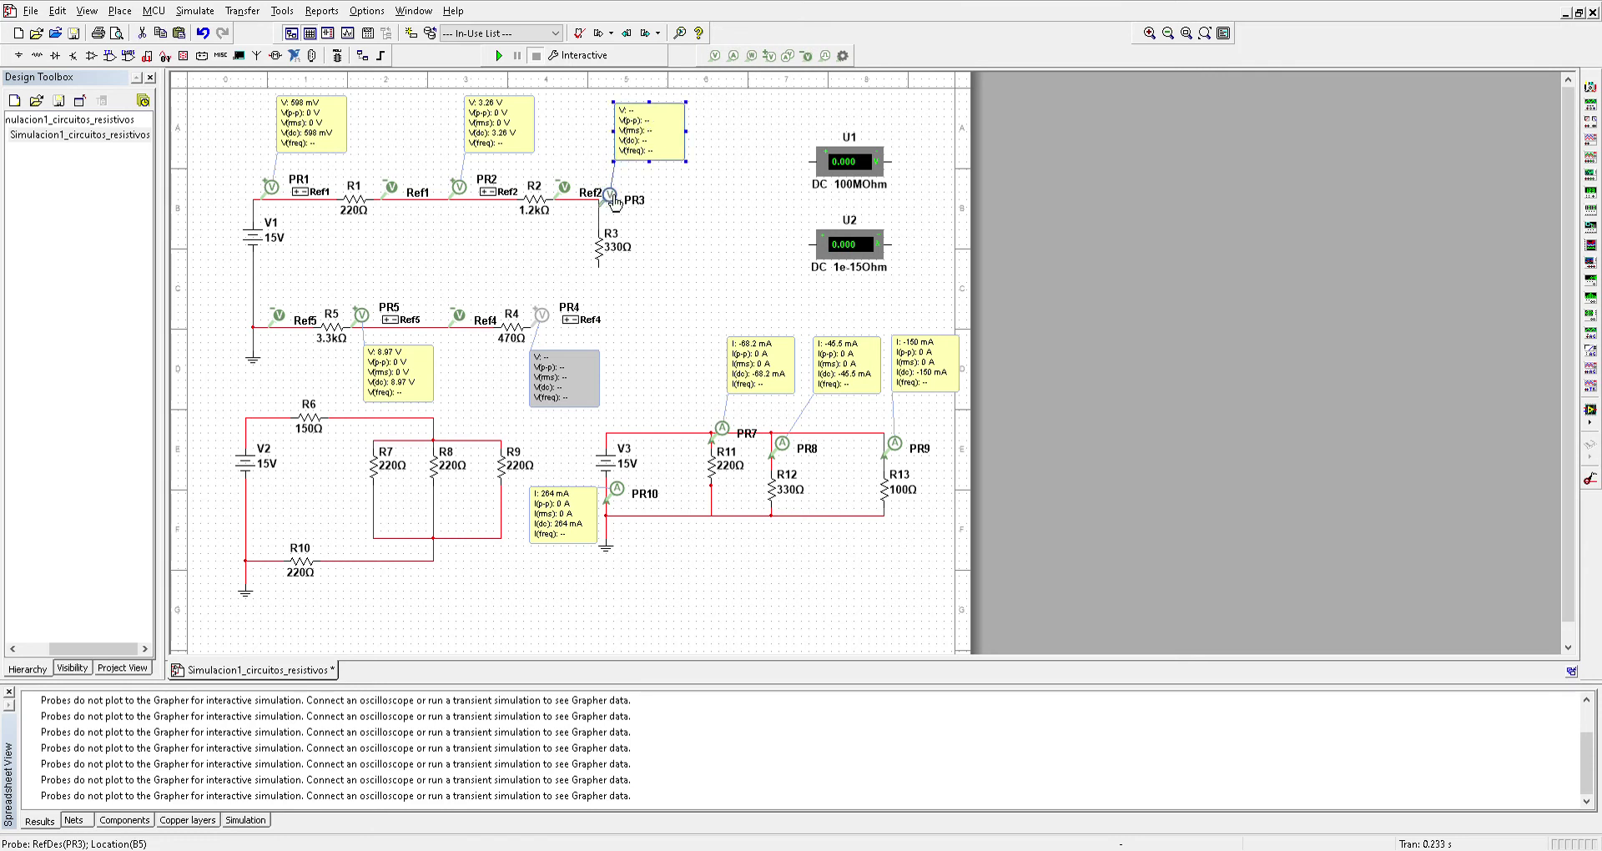
key(Delete)
click(543, 315)
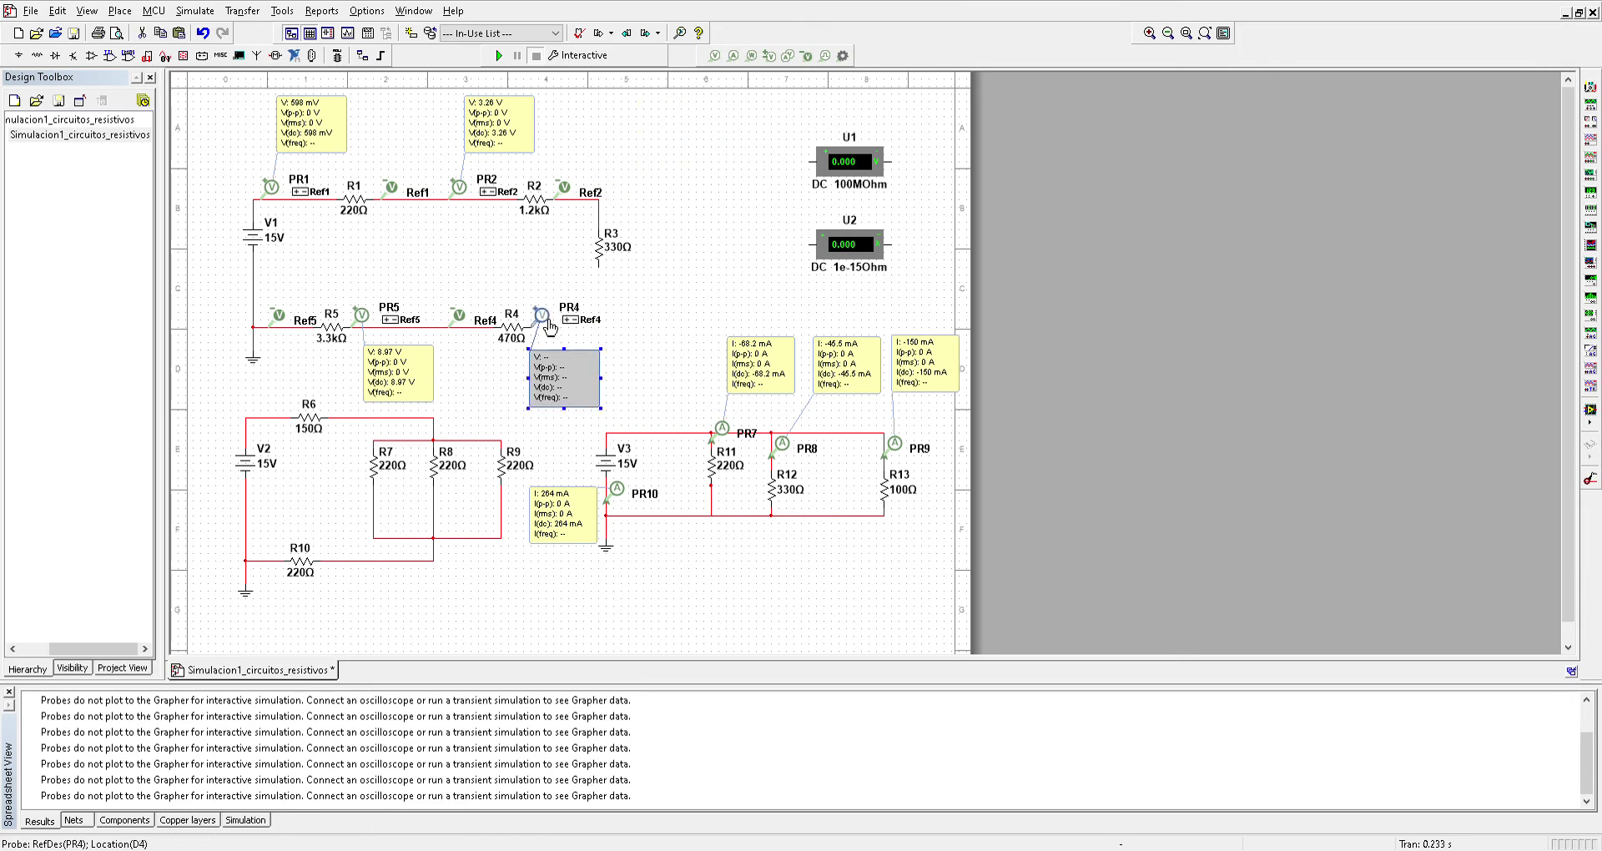
key(Delete)
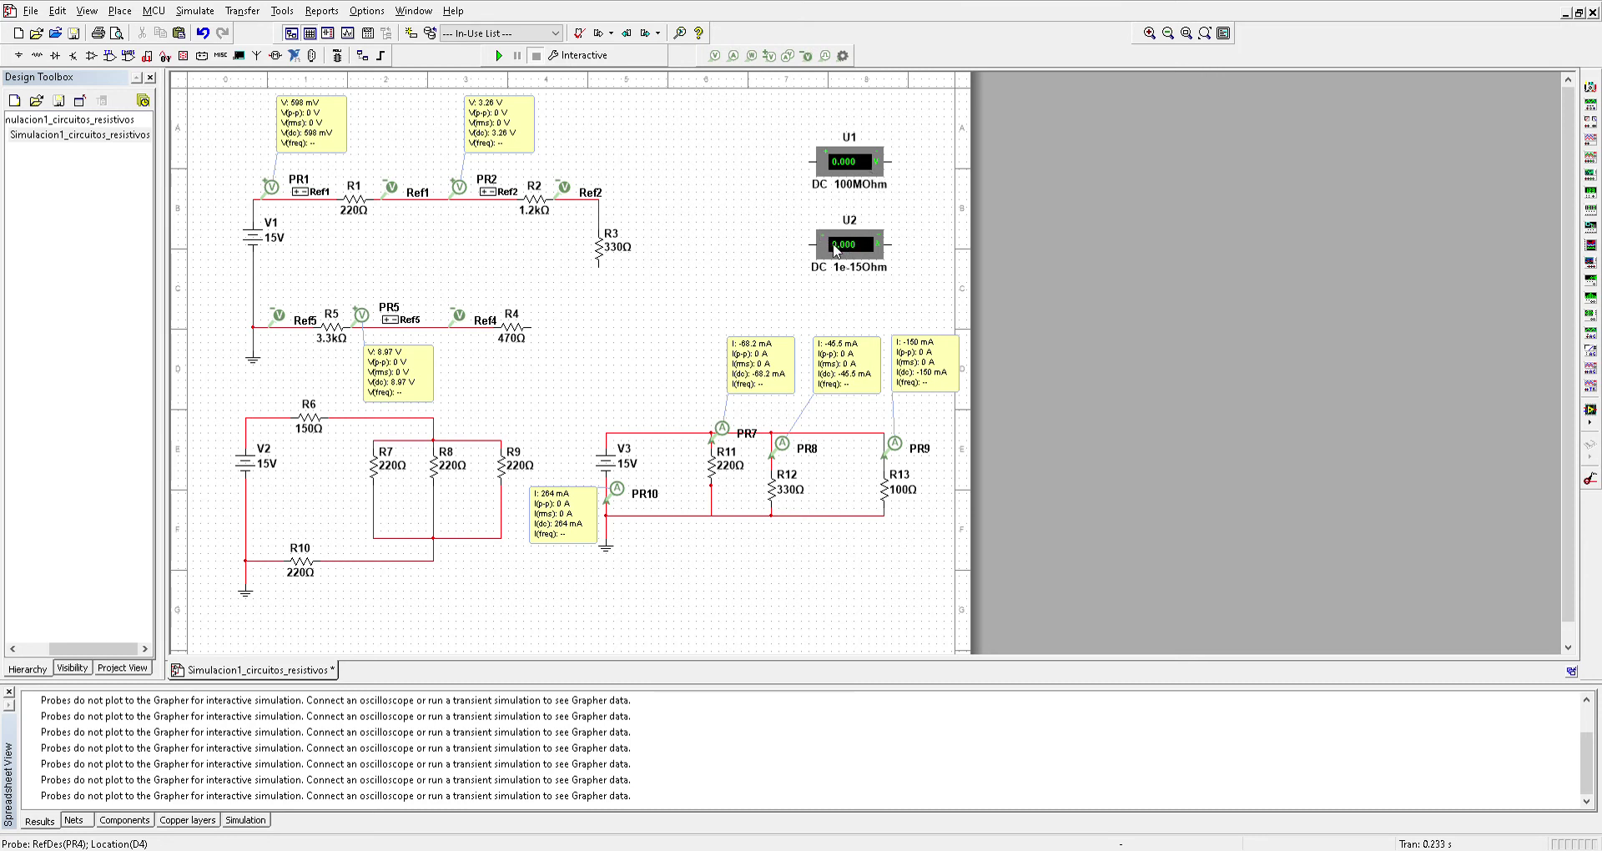
Move the ammeter directly below R3, rotate it to vertical and align its terminals with the resistor.
drag(835, 250, 594, 301)
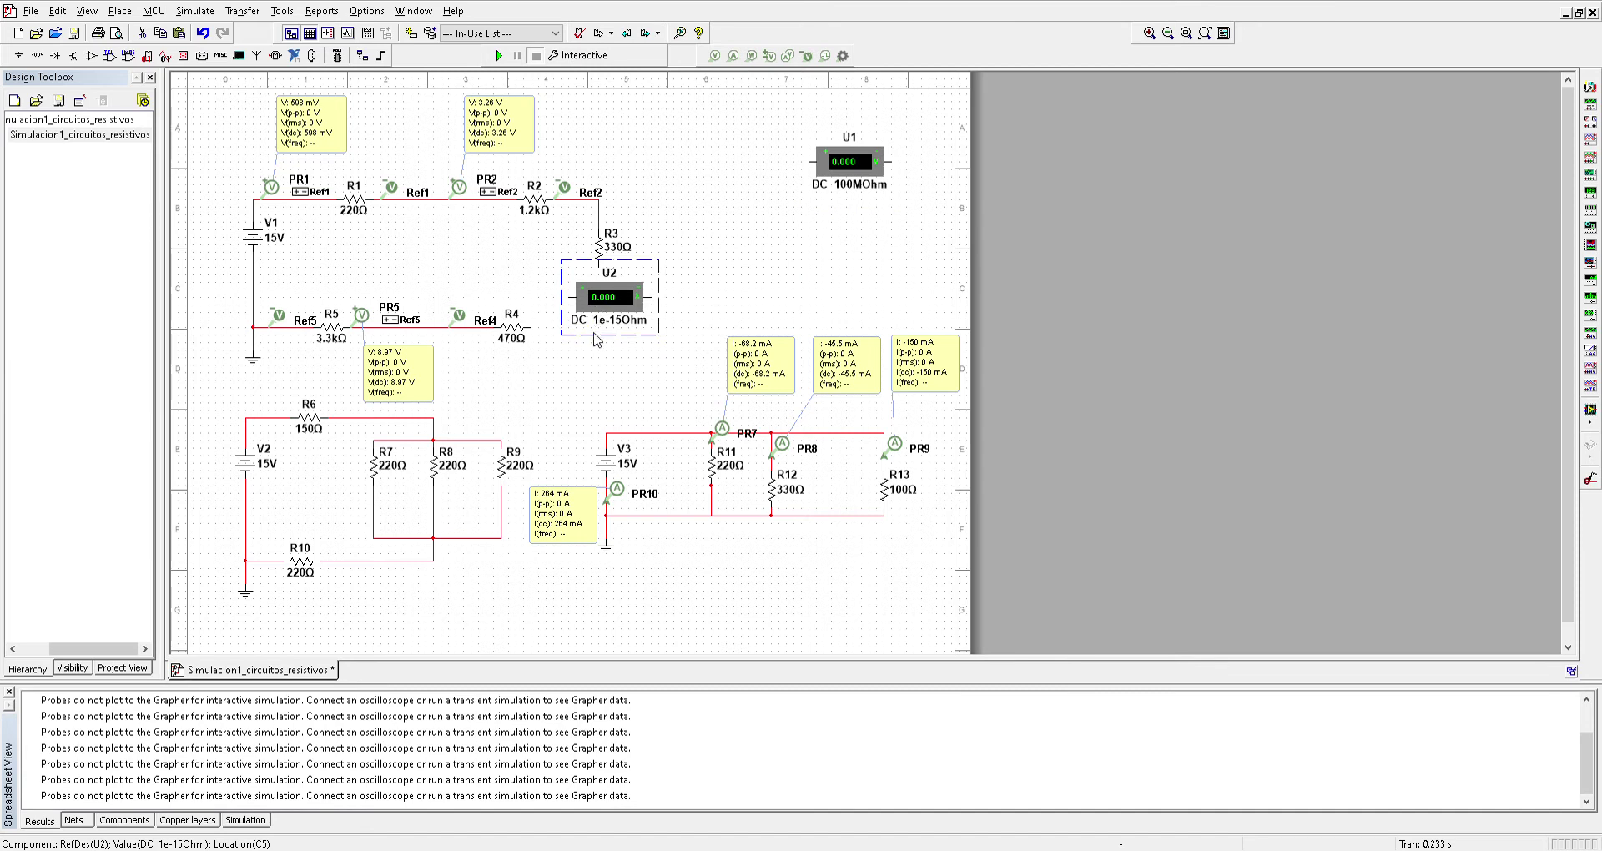
key(ctrl+r)
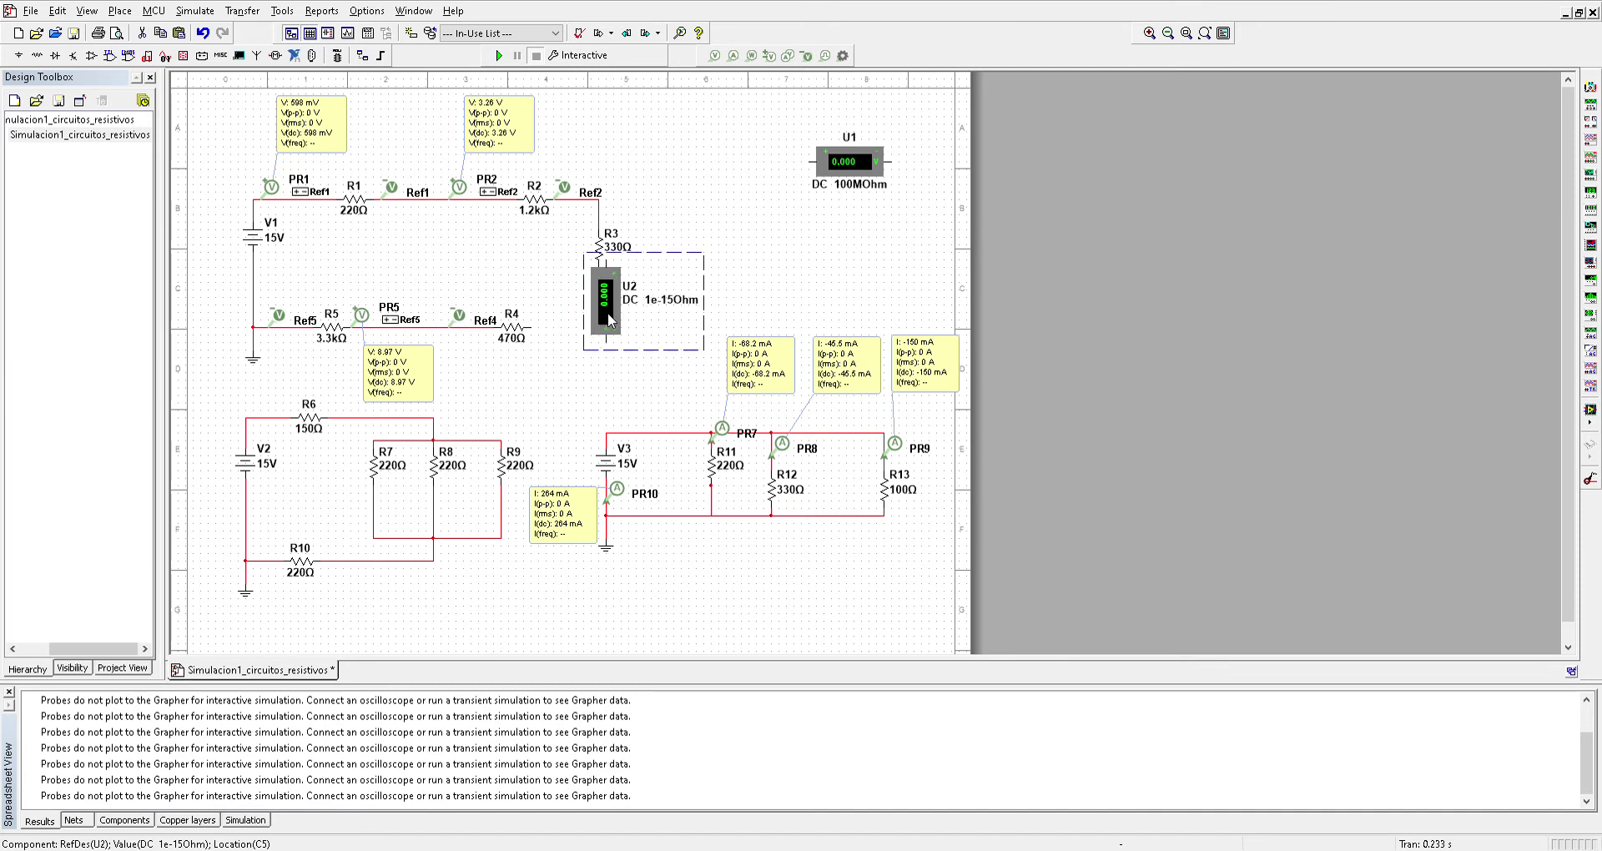
drag(601, 315, 593, 337)
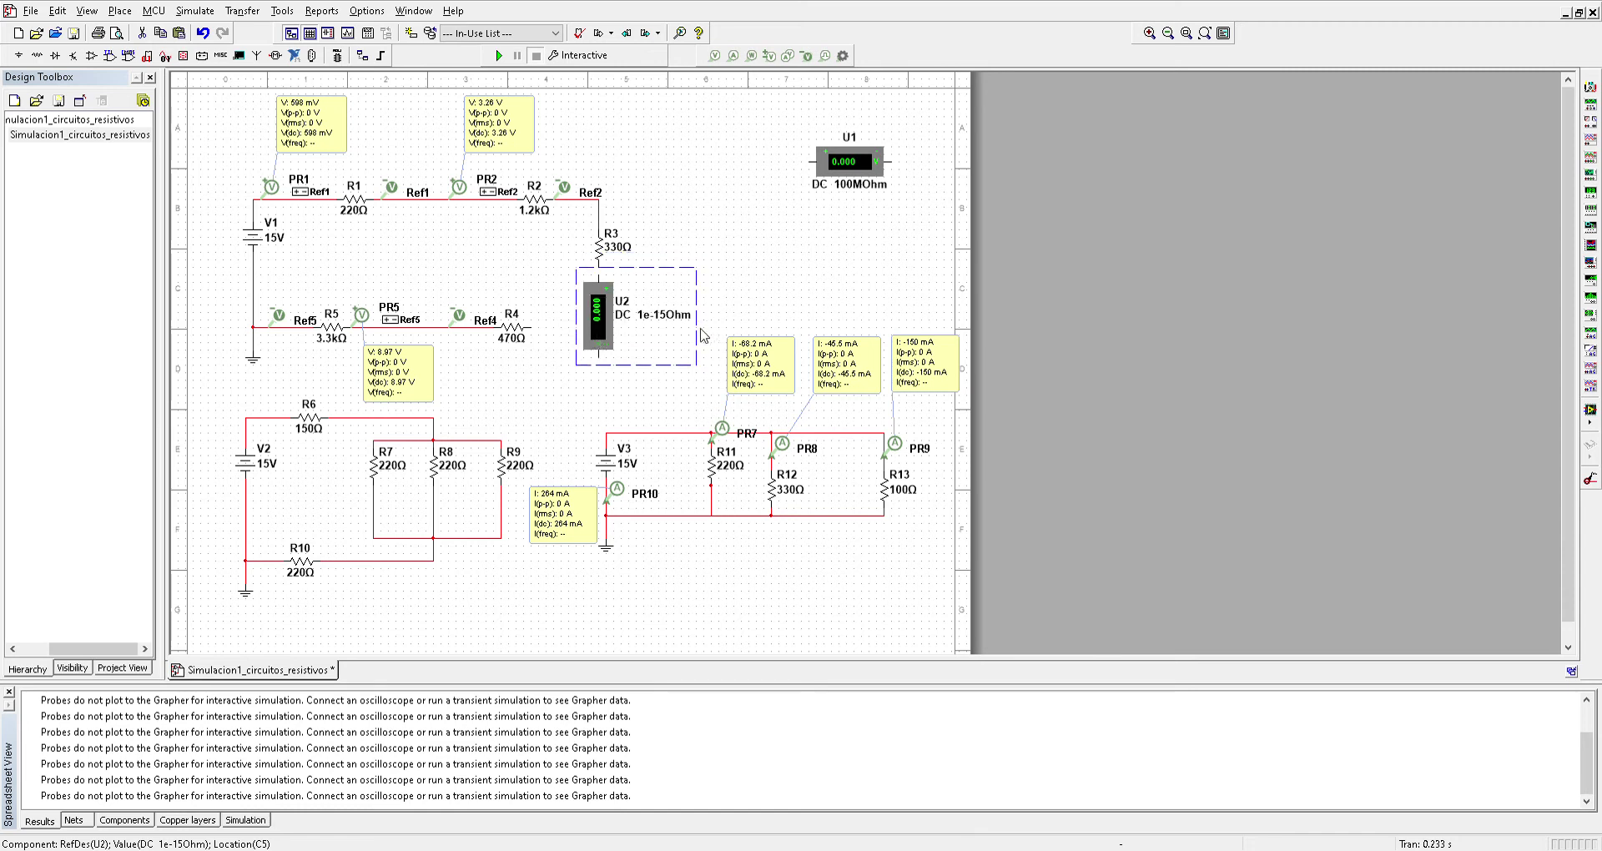
click(816, 241)
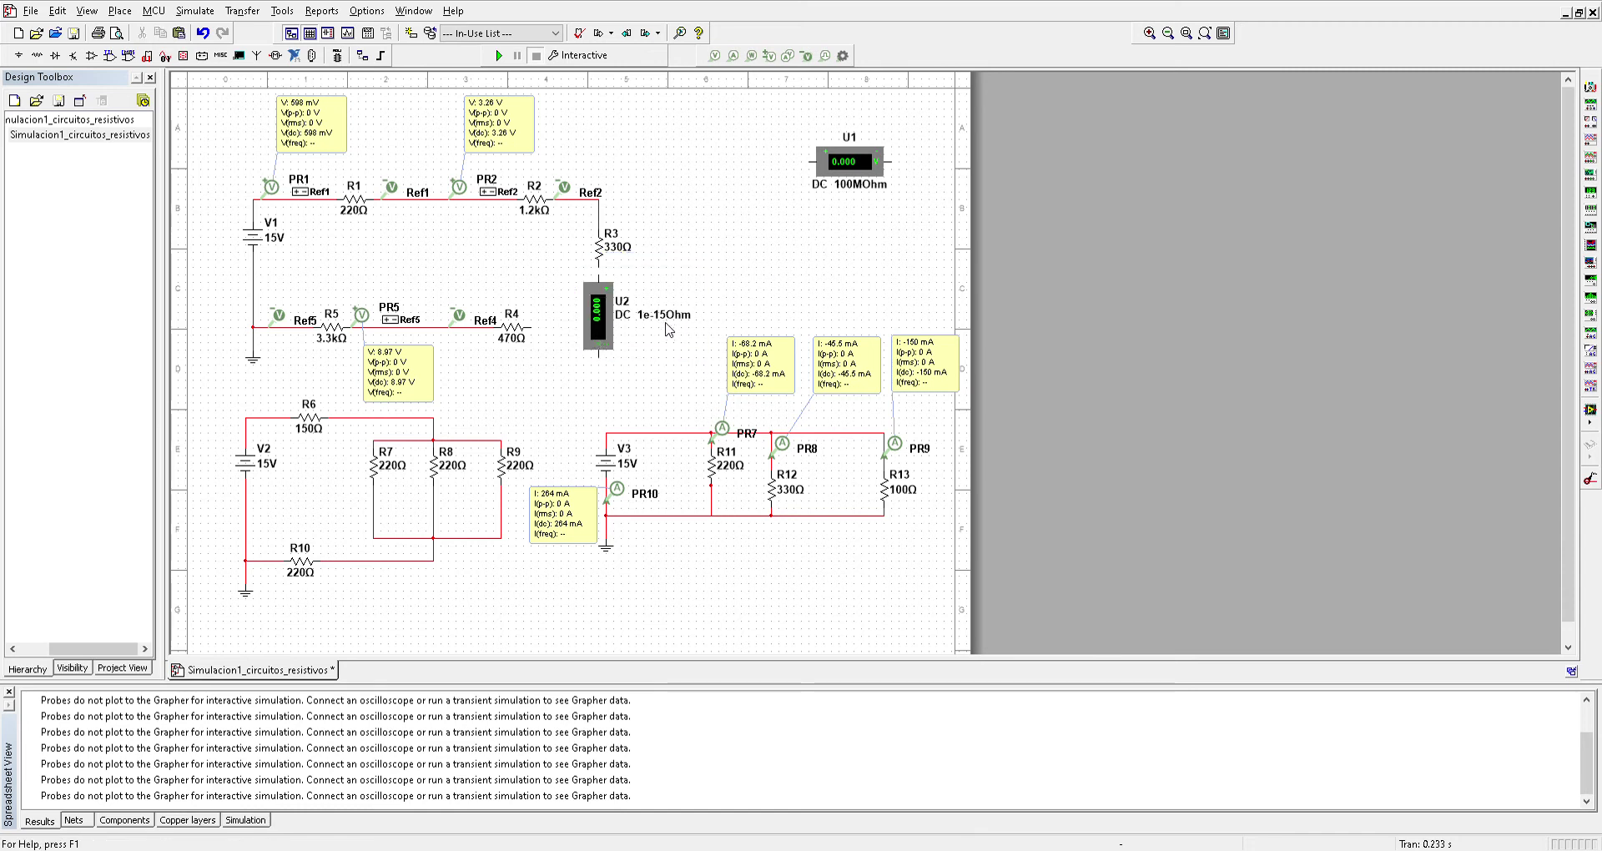
Replace the ammeter below R3 with a DC ammeter that has vertical terminals, and wire it in series between R3 and R4.
click(599, 326)
key(Delete)
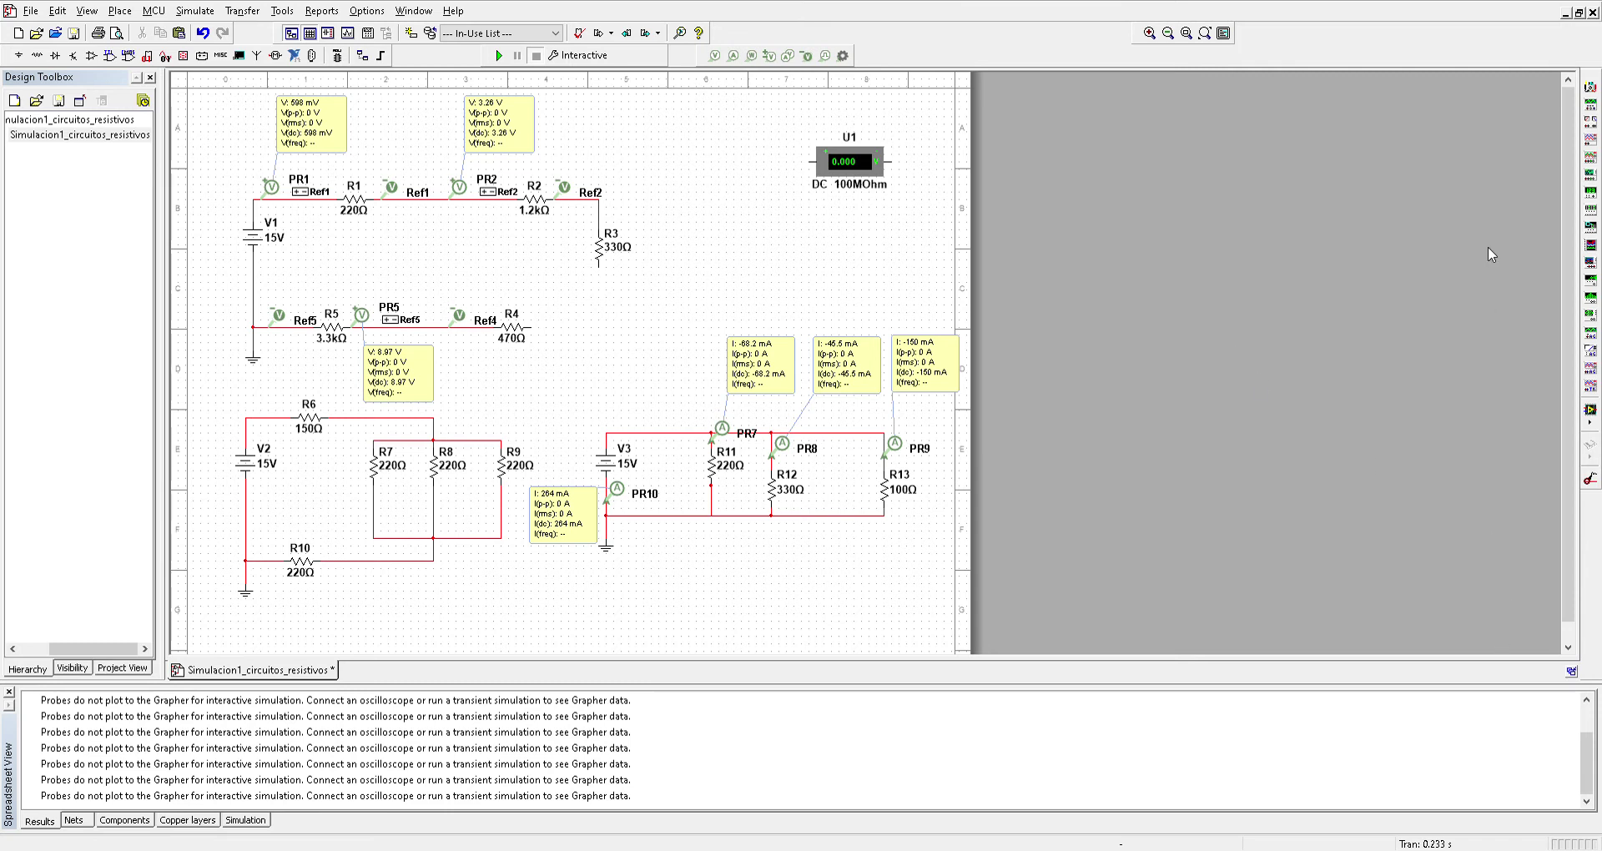
click(1526, 280)
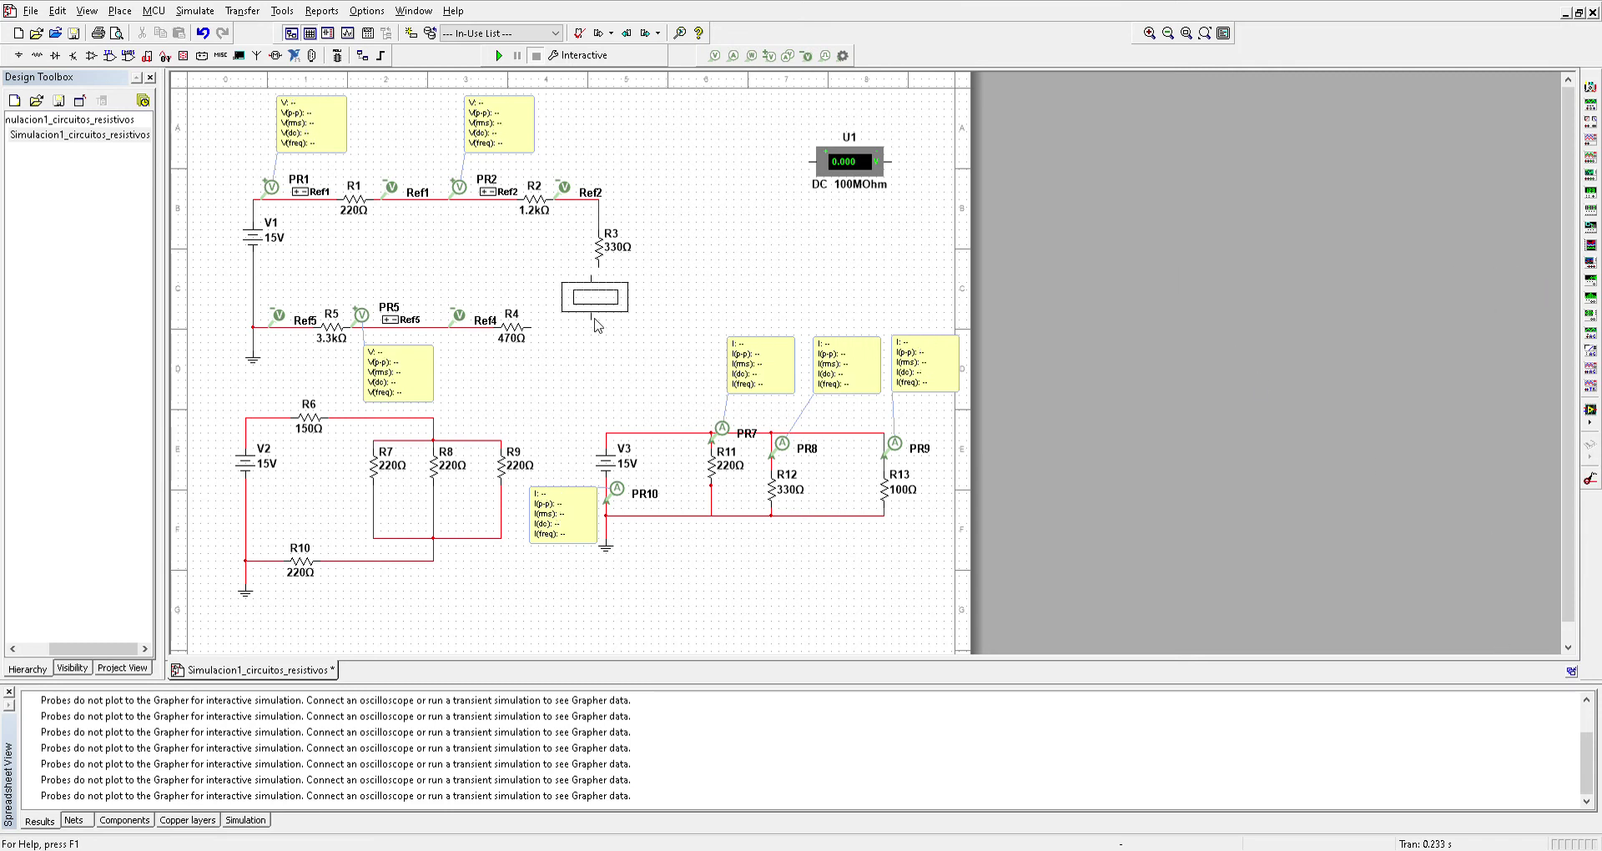
click(603, 326)
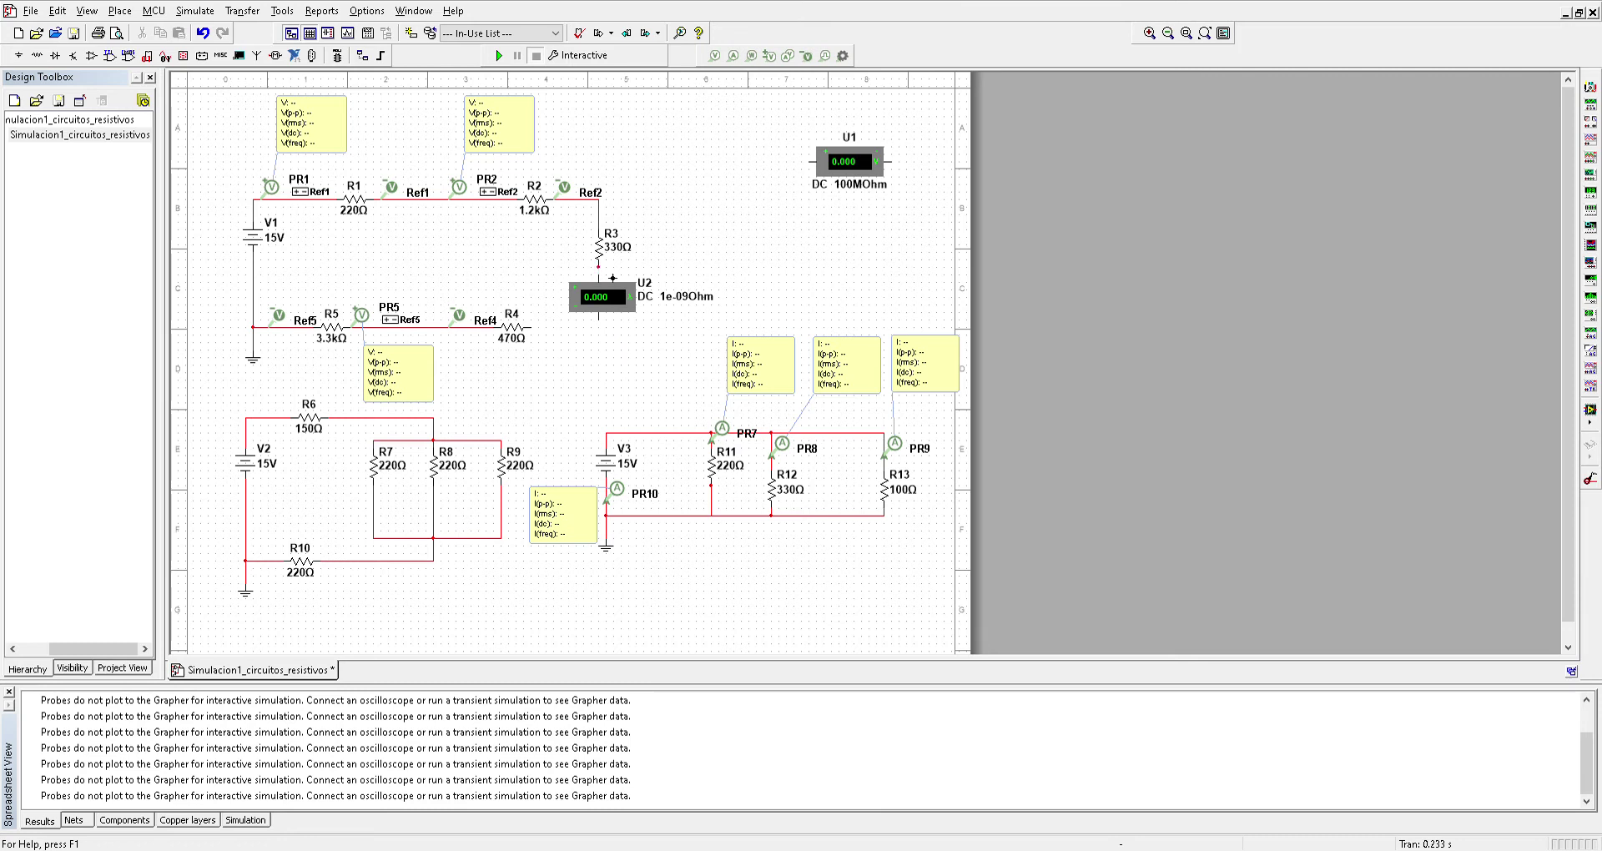
click(598, 275)
click(598, 320)
click(531, 327)
Replace the voltmeter with a vertical-terminal DC voltmeter beside R3 and connect its upper terminal to the node above R3.
click(843, 171)
key(Delete)
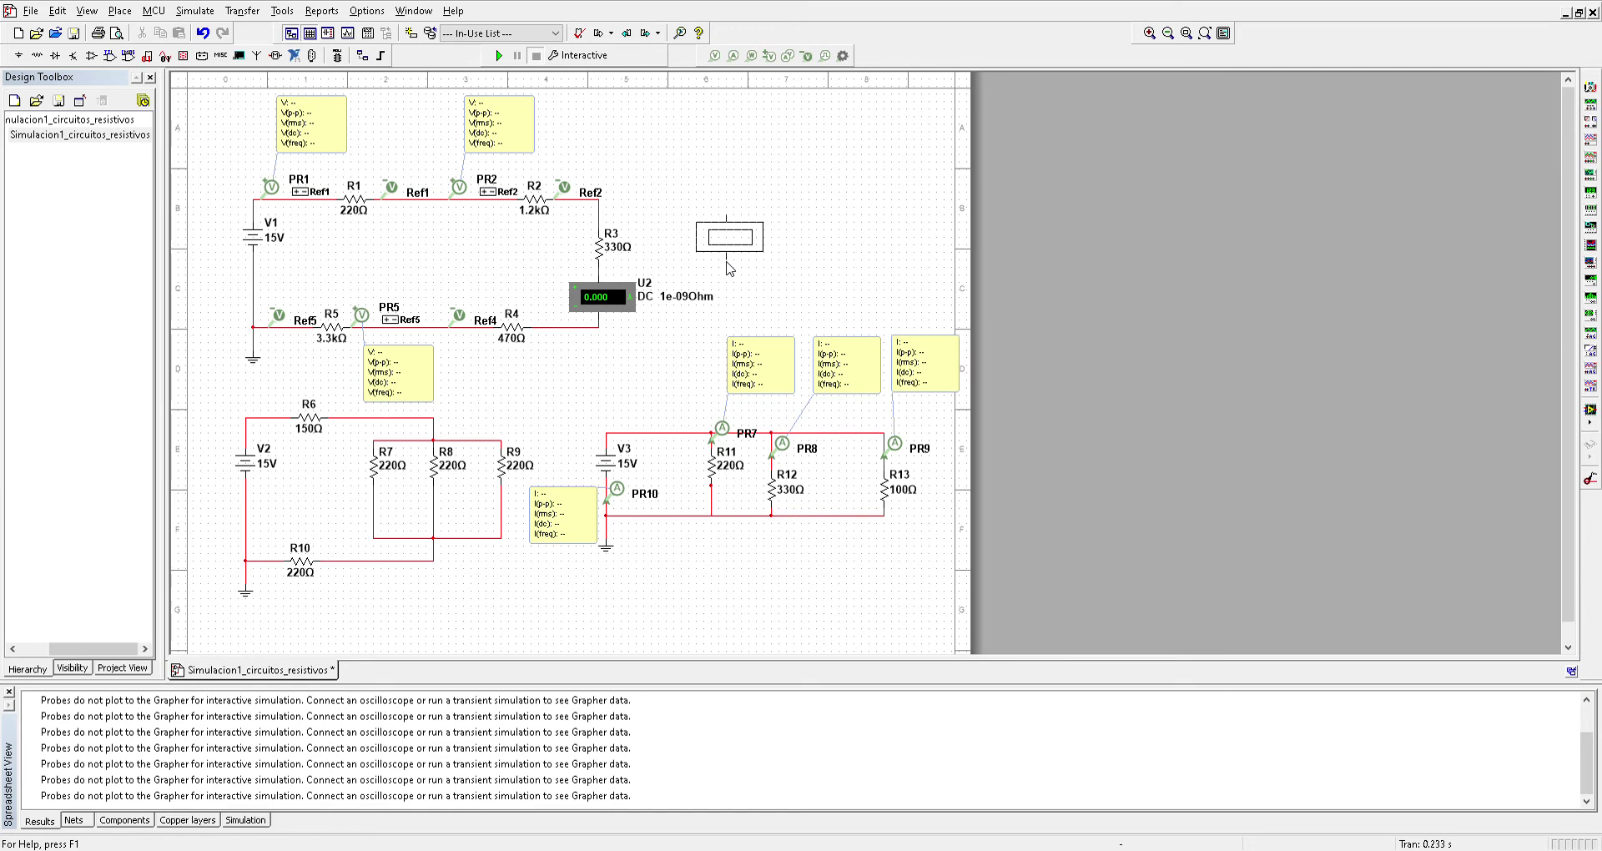
click(718, 264)
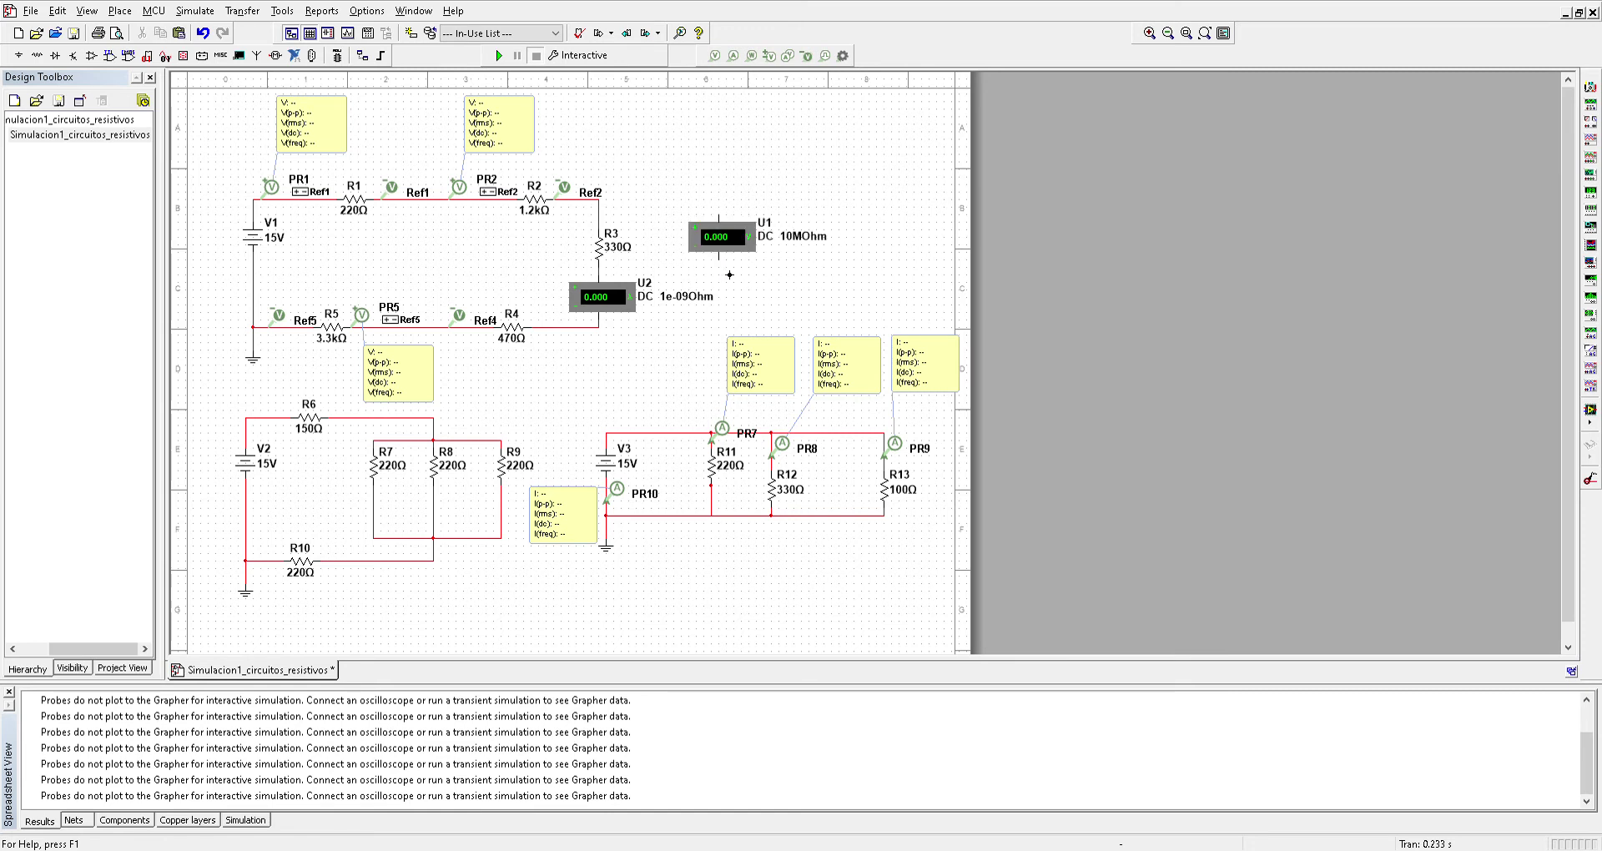
click(719, 218)
click(610, 214)
click(718, 258)
key(Escape)
Shift the ammeter slightly down and wire the voltmeter's lower terminal to the node between R3 and the ammeter.
click(604, 312)
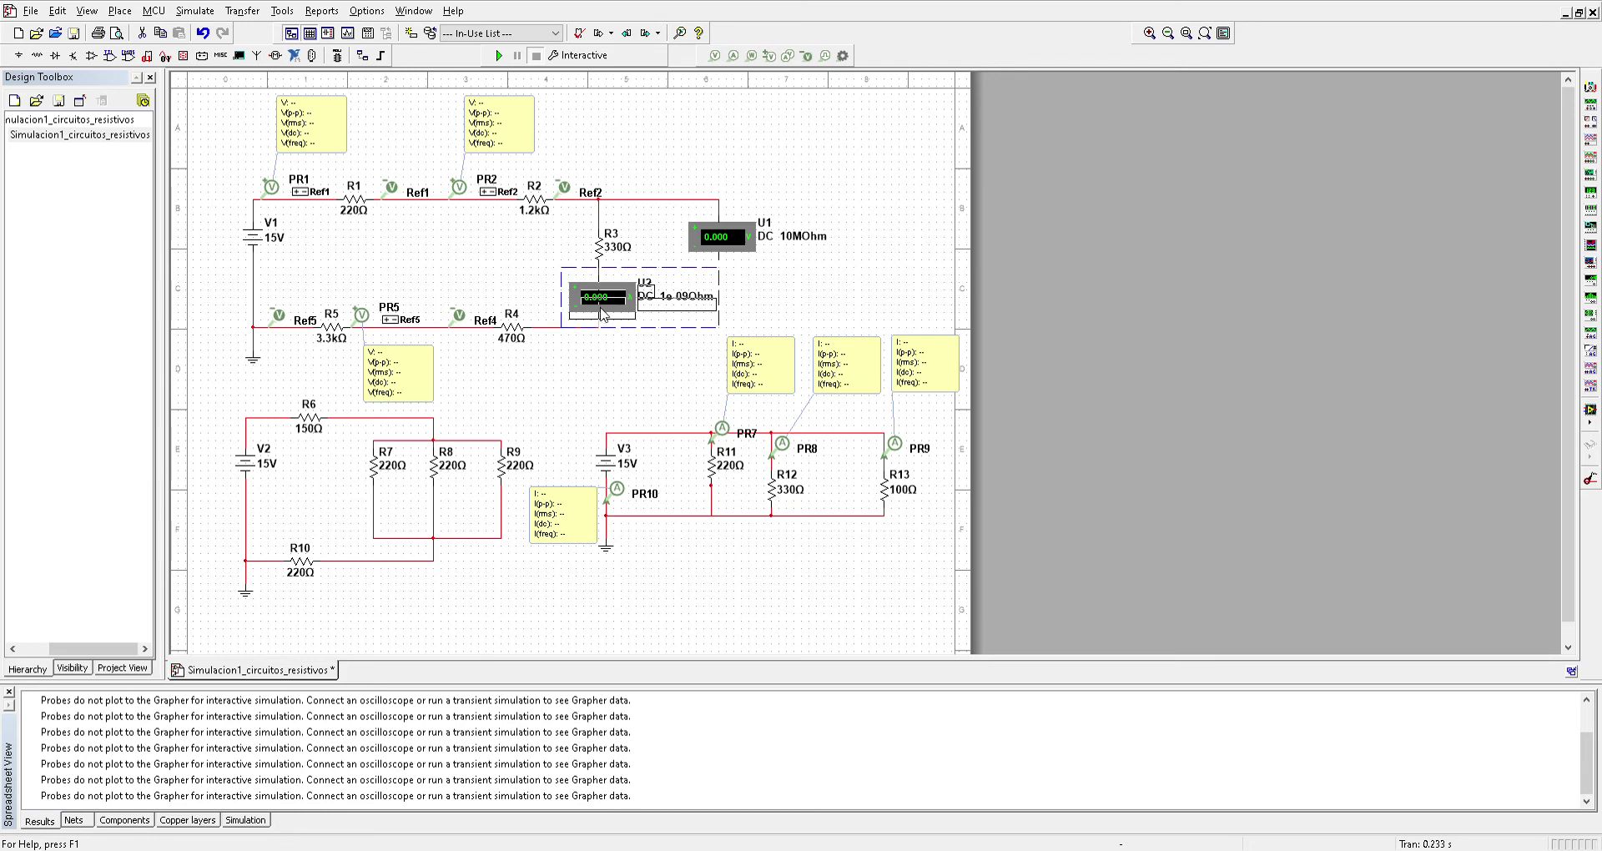
drag(604, 315, 604, 322)
click(576, 276)
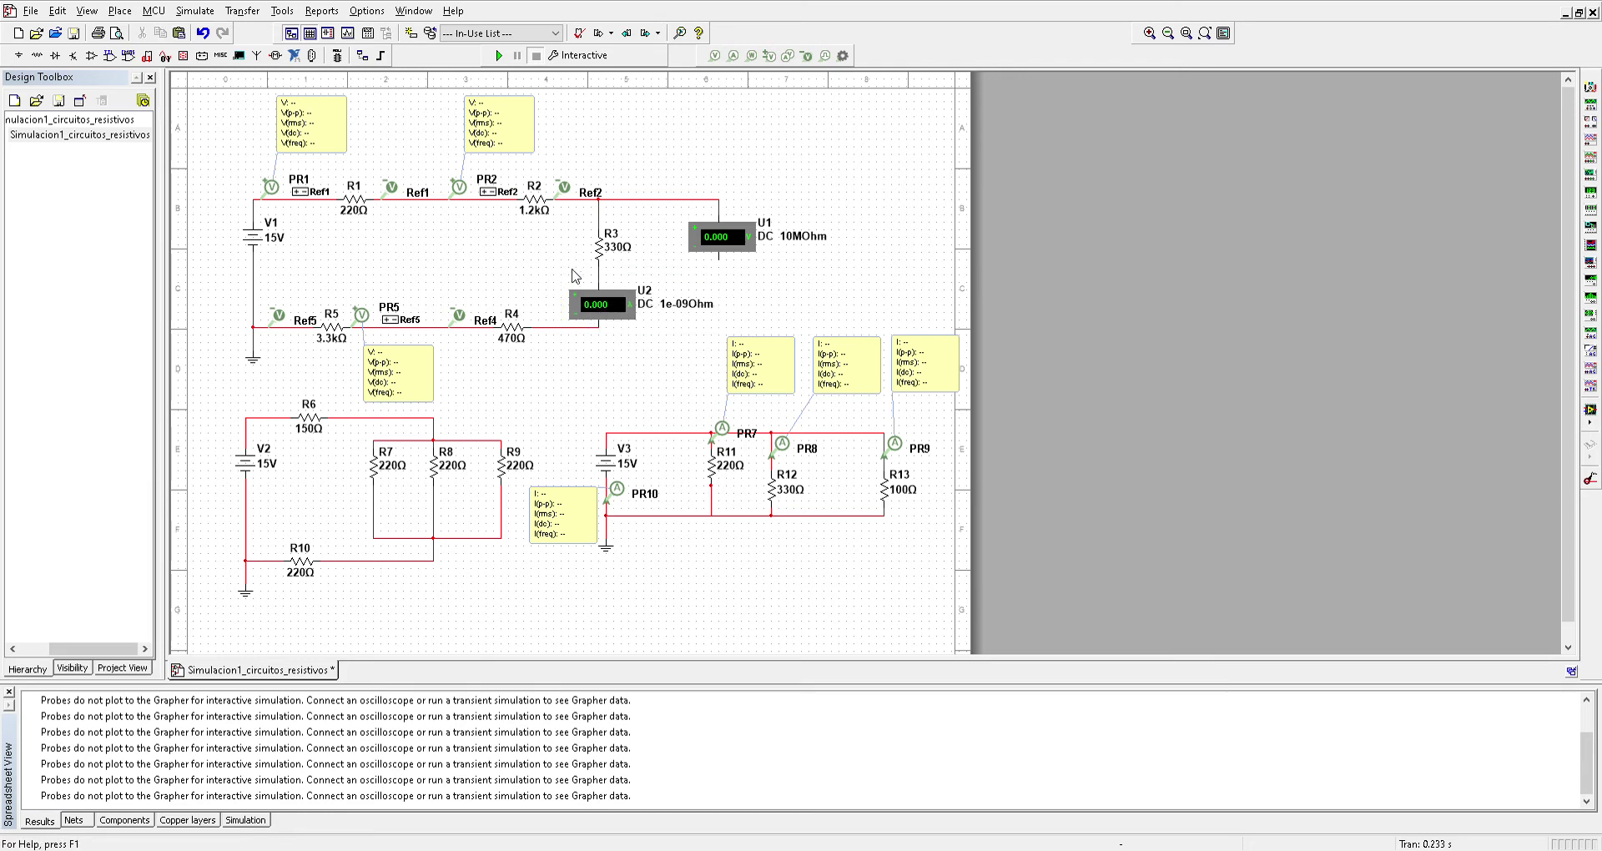
click(718, 260)
click(599, 276)
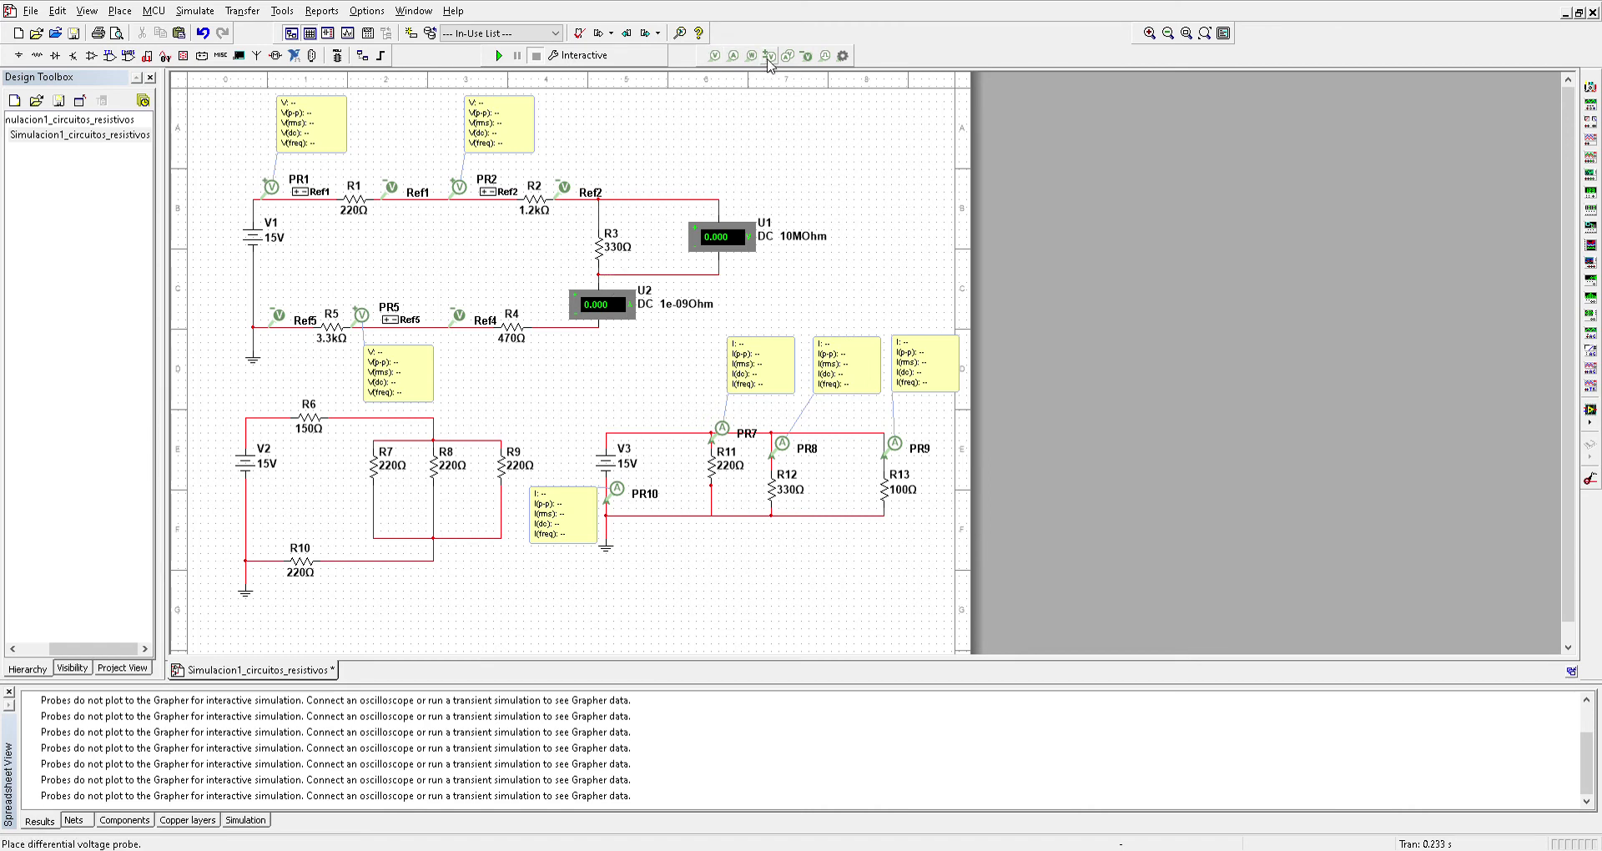
Place a differential voltage probe on the node above R3, with its reference probe on the wire below the ammeter.
click(769, 58)
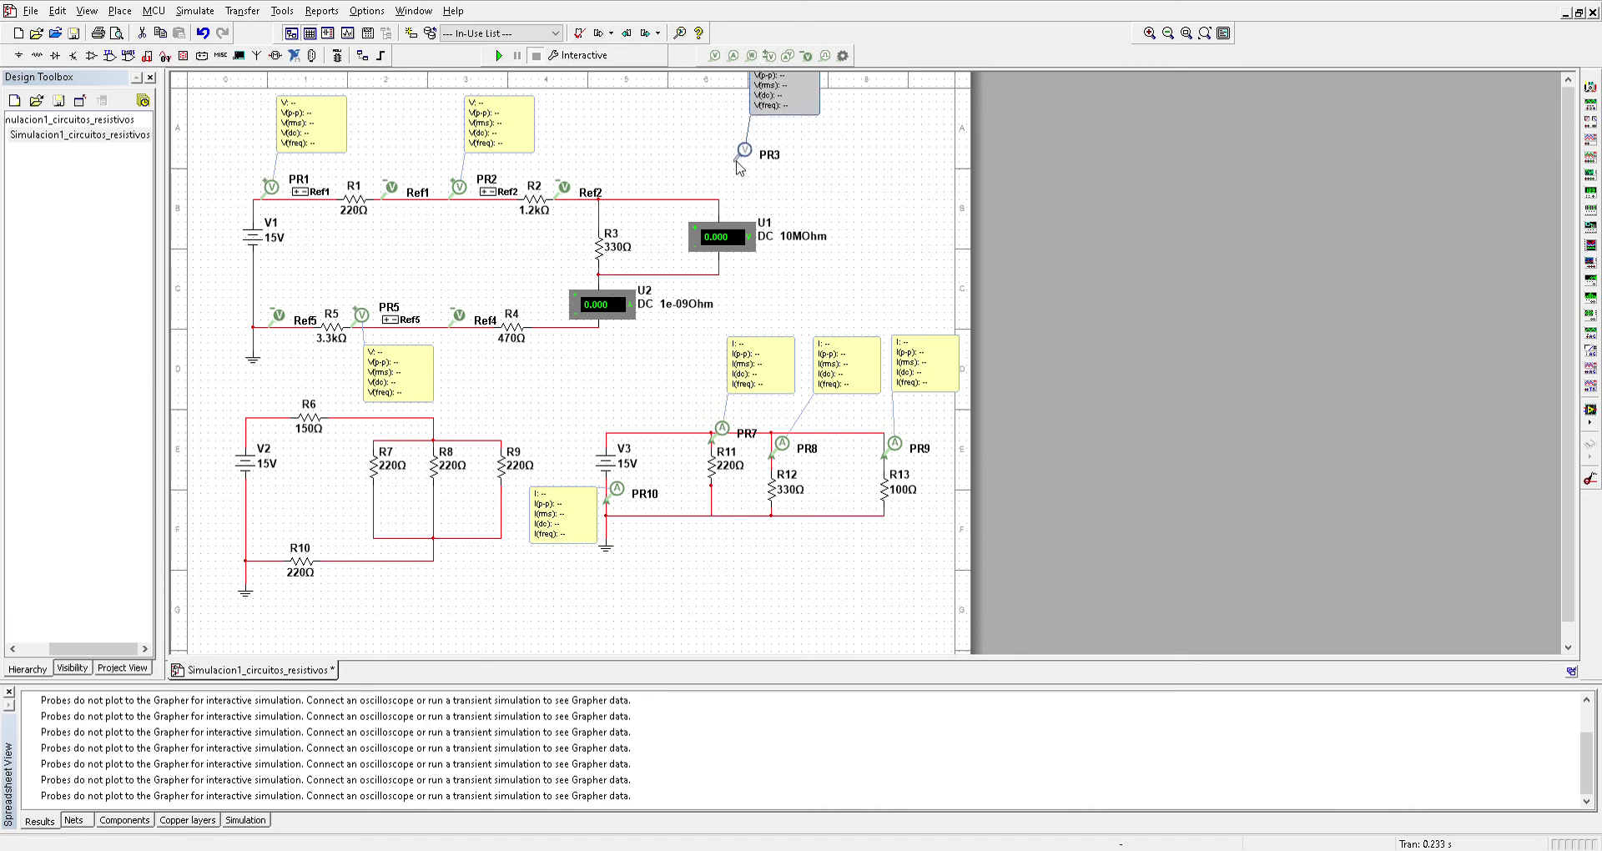
click(715, 200)
drag(715, 199, 602, 207)
click(602, 207)
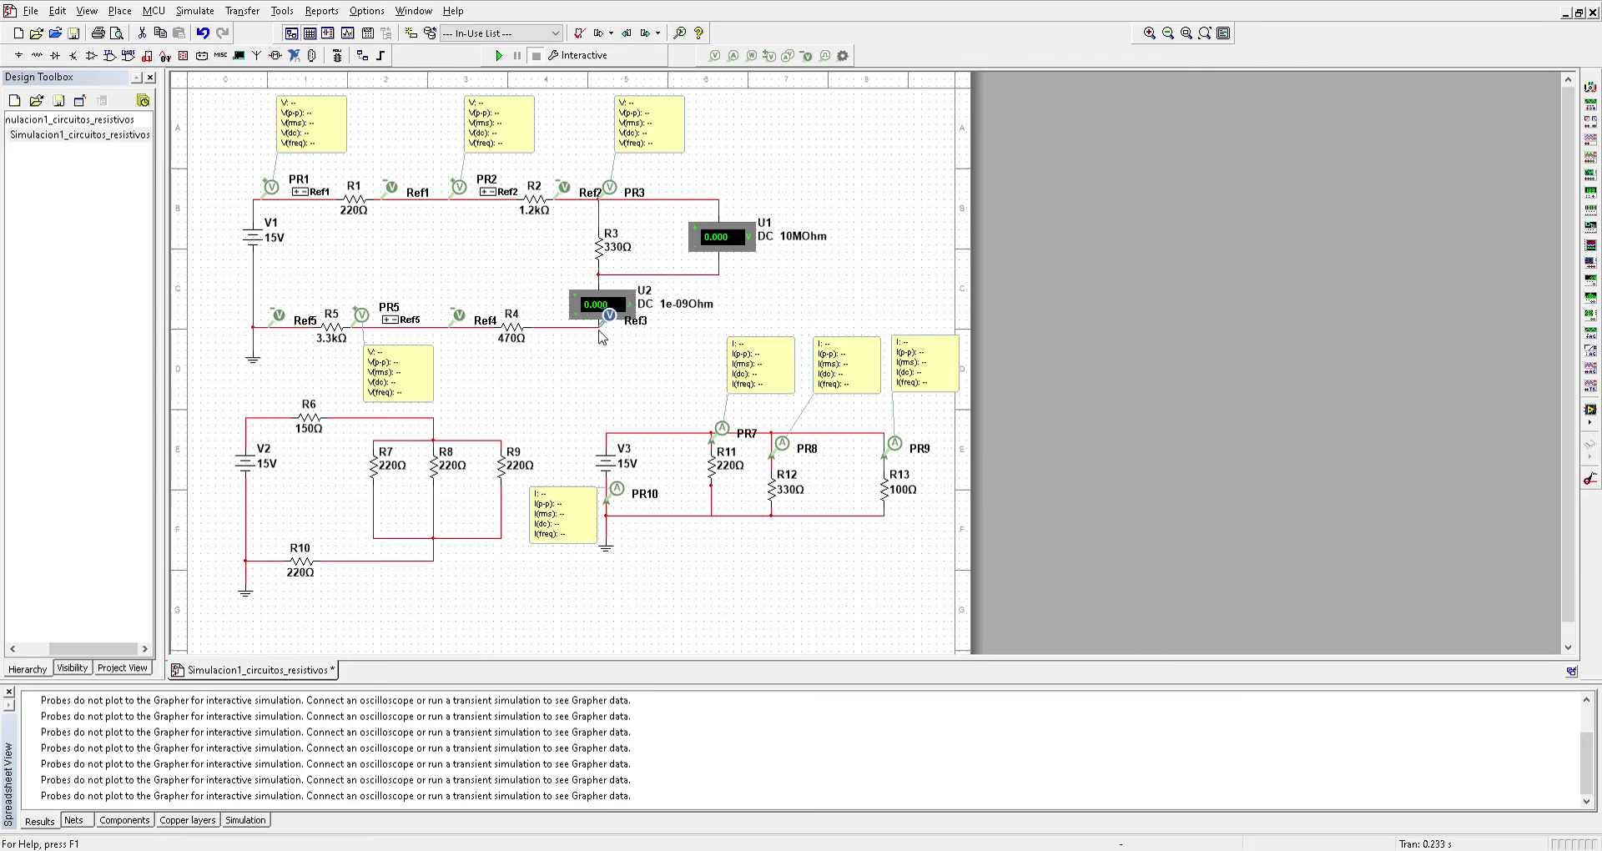
click(600, 331)
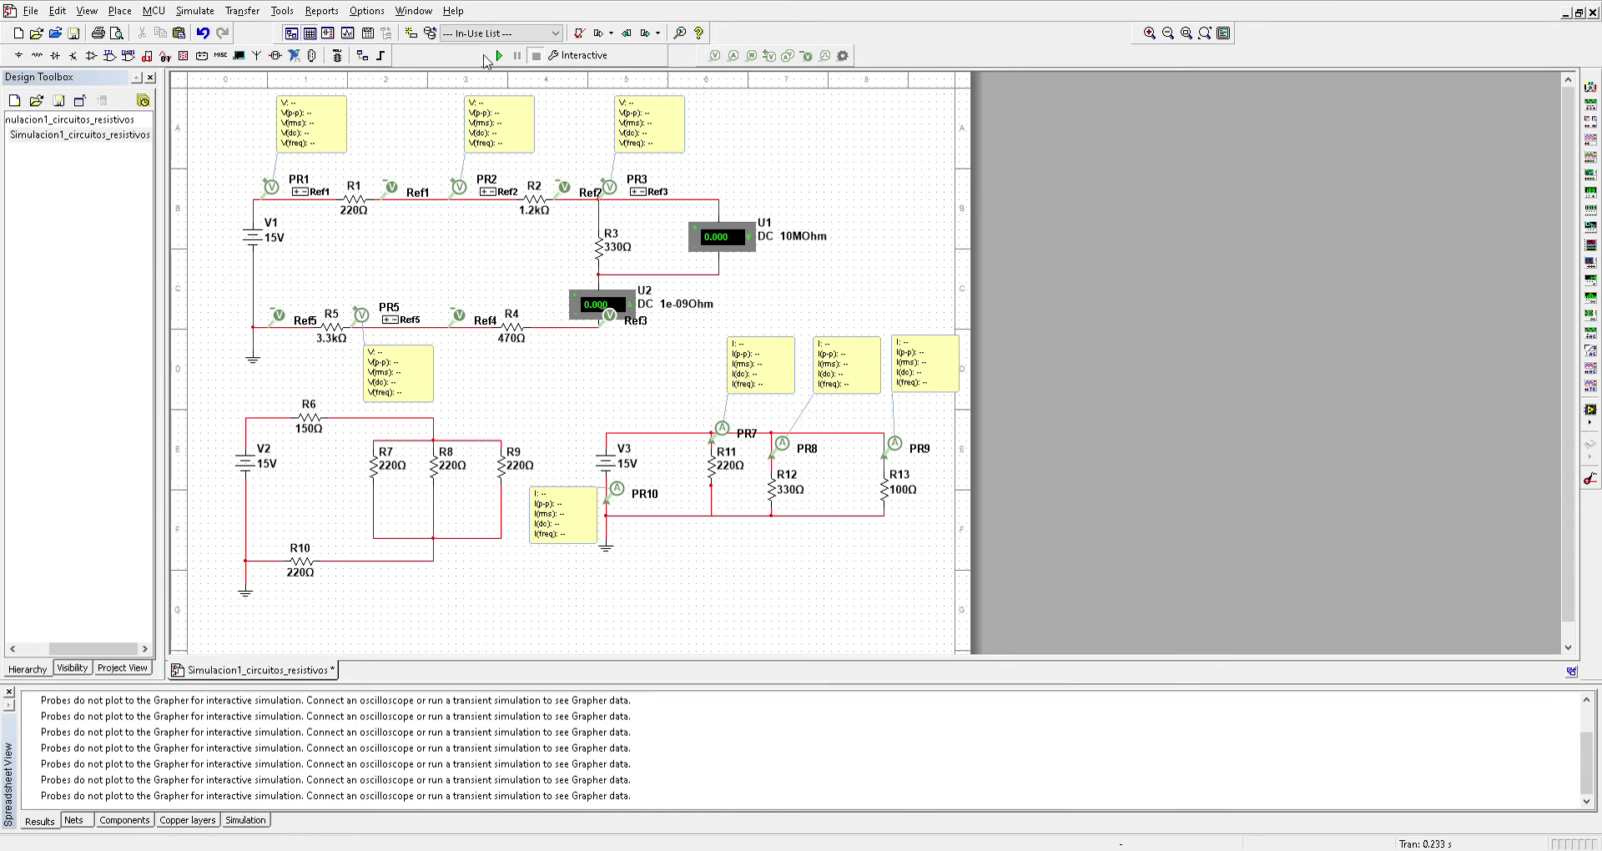
Run the simulation to compare meter and probe readings, nudge the ammeter up clear of the reference probe, and stop the simulation.
click(498, 56)
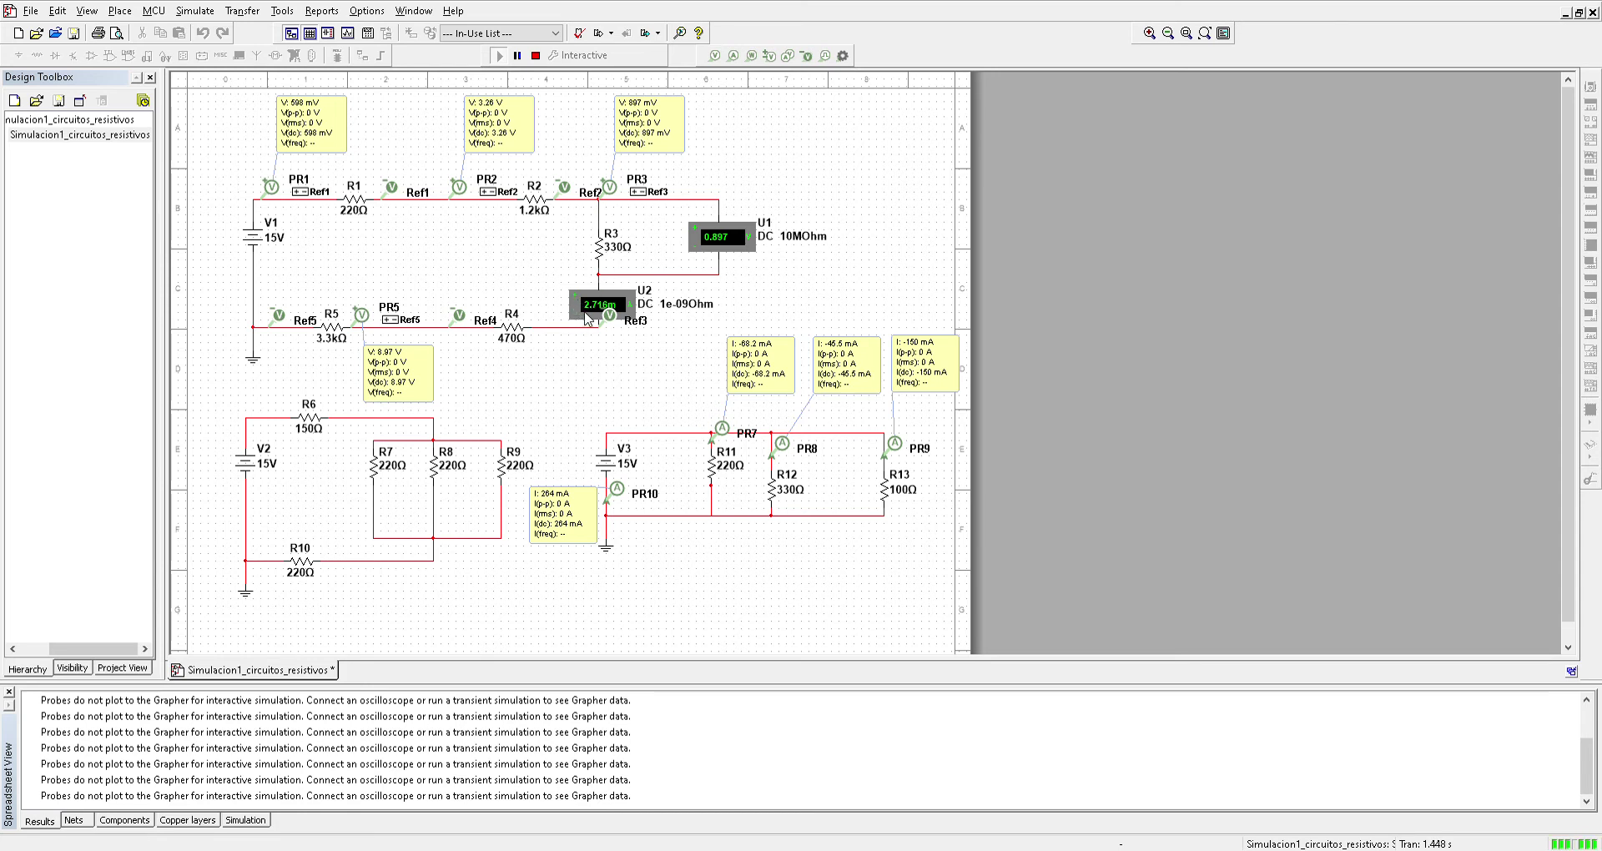
click(588, 318)
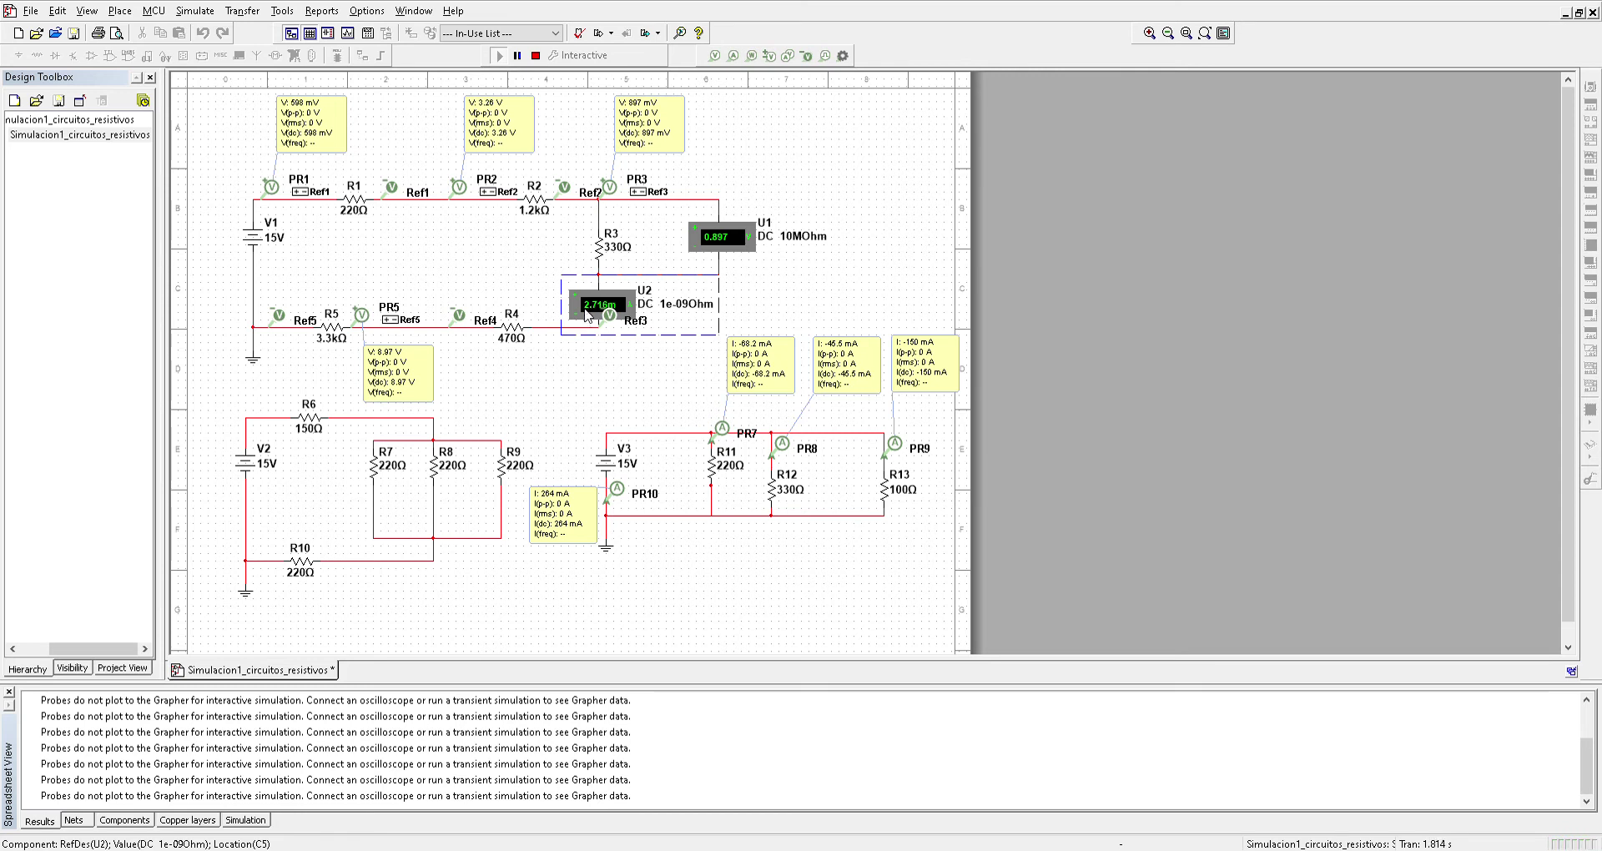
key(Up)
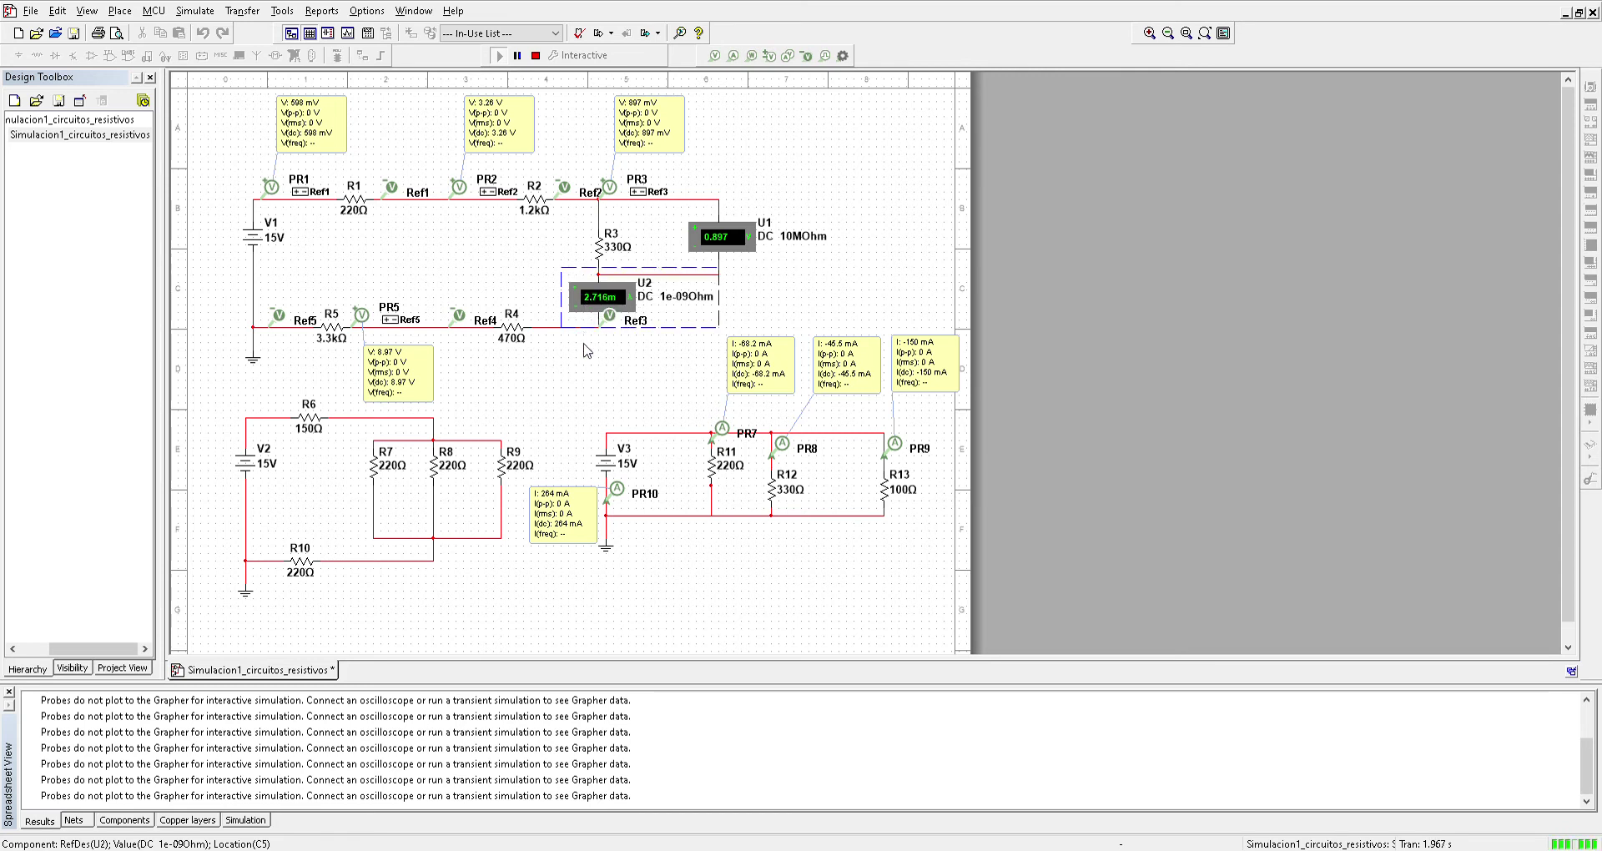
click(587, 350)
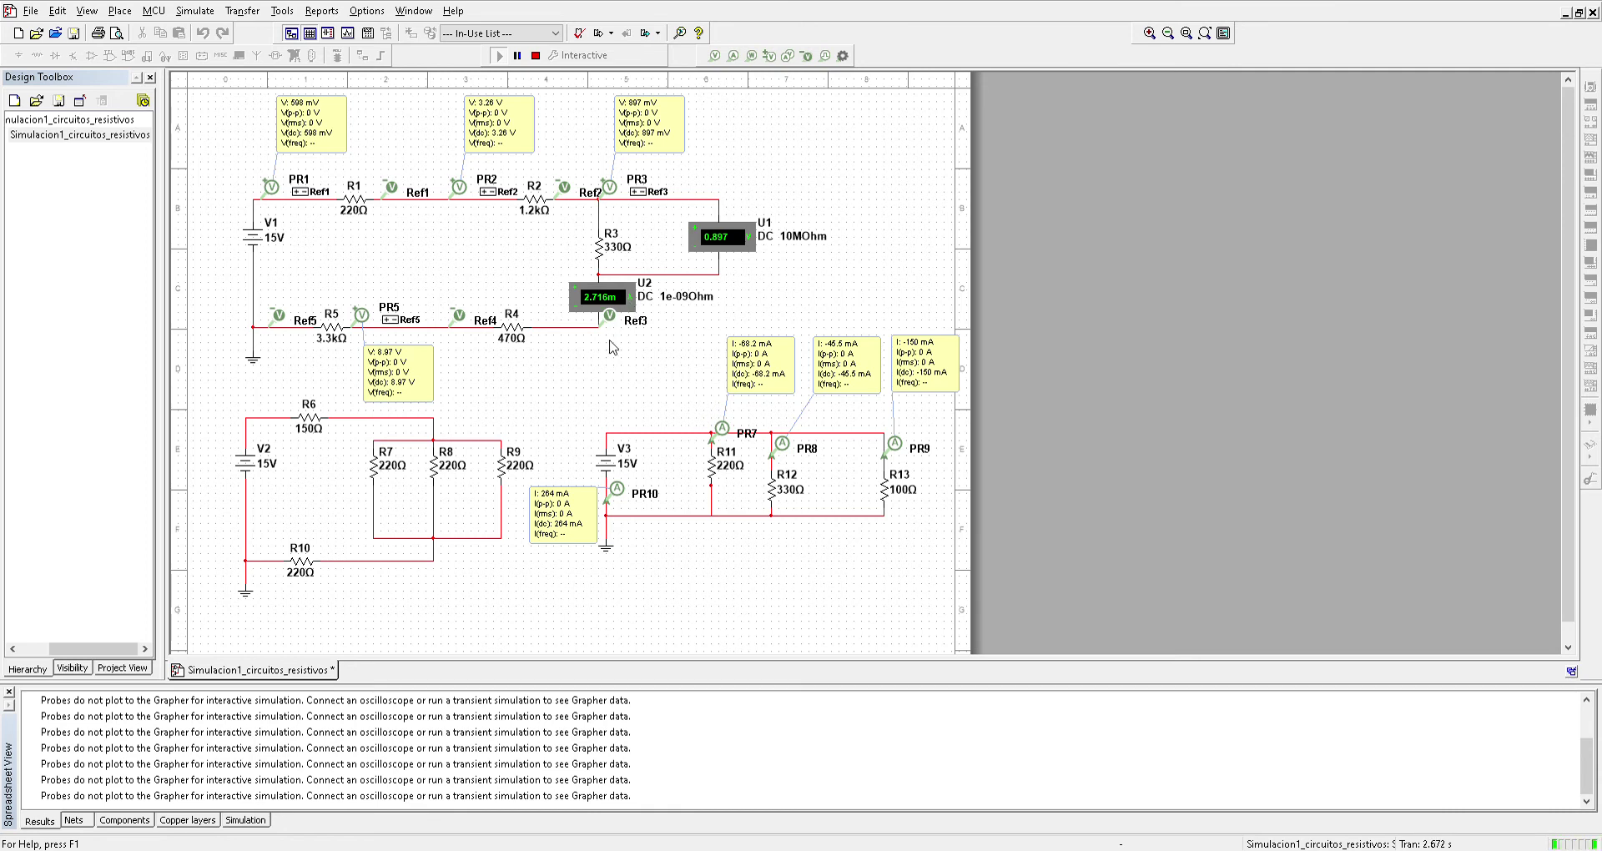
click(536, 55)
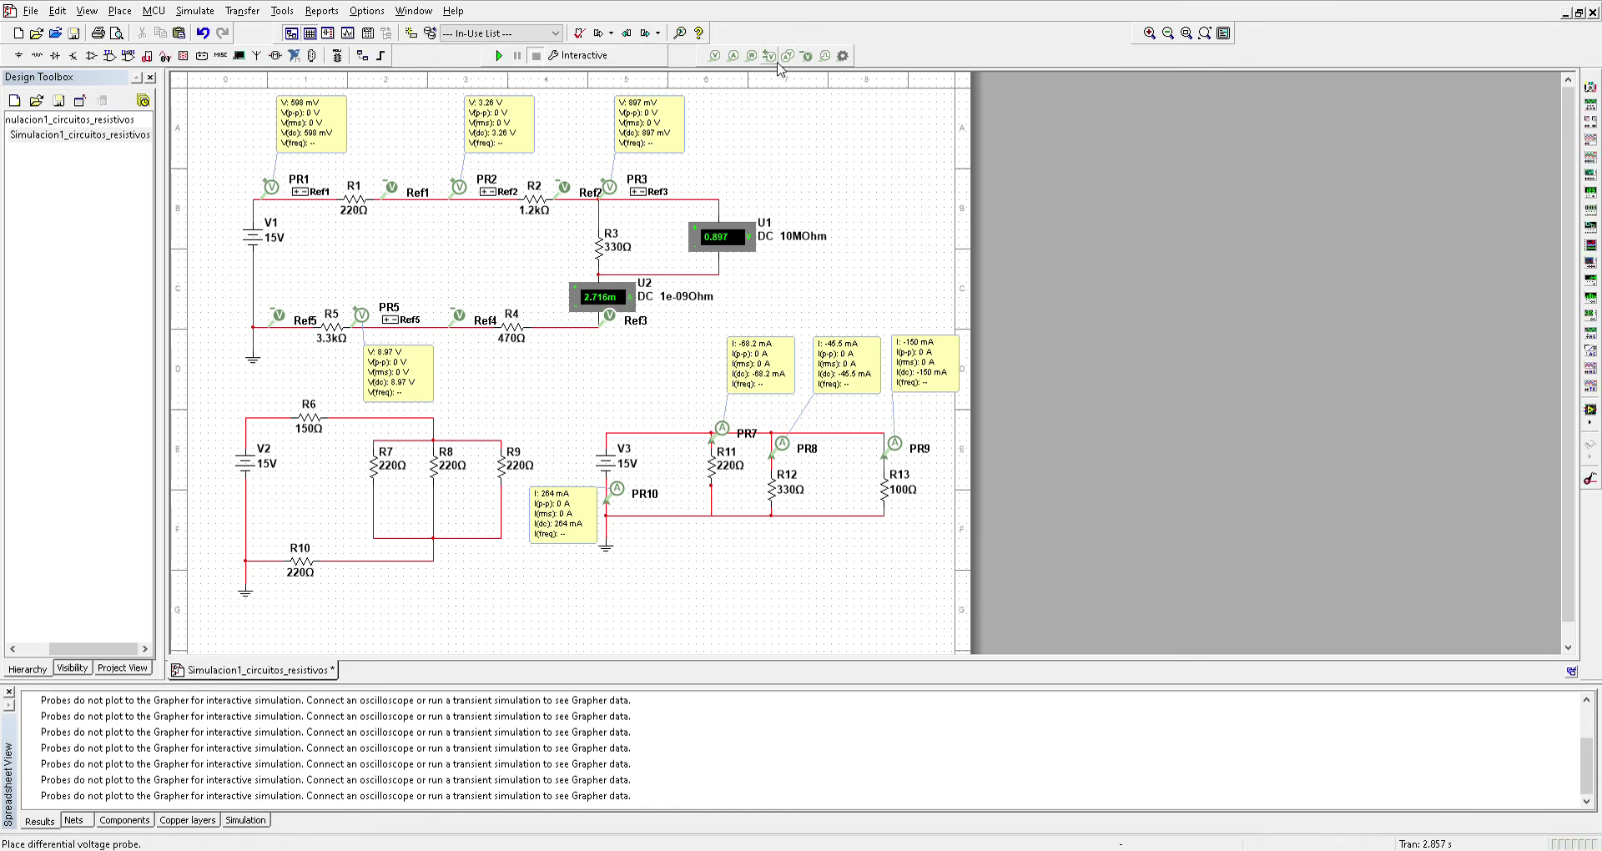
Place a current probe below V1 with its readout inside the series loop, and run the simulation to compare it with the ammeter.
click(735, 58)
click(255, 286)
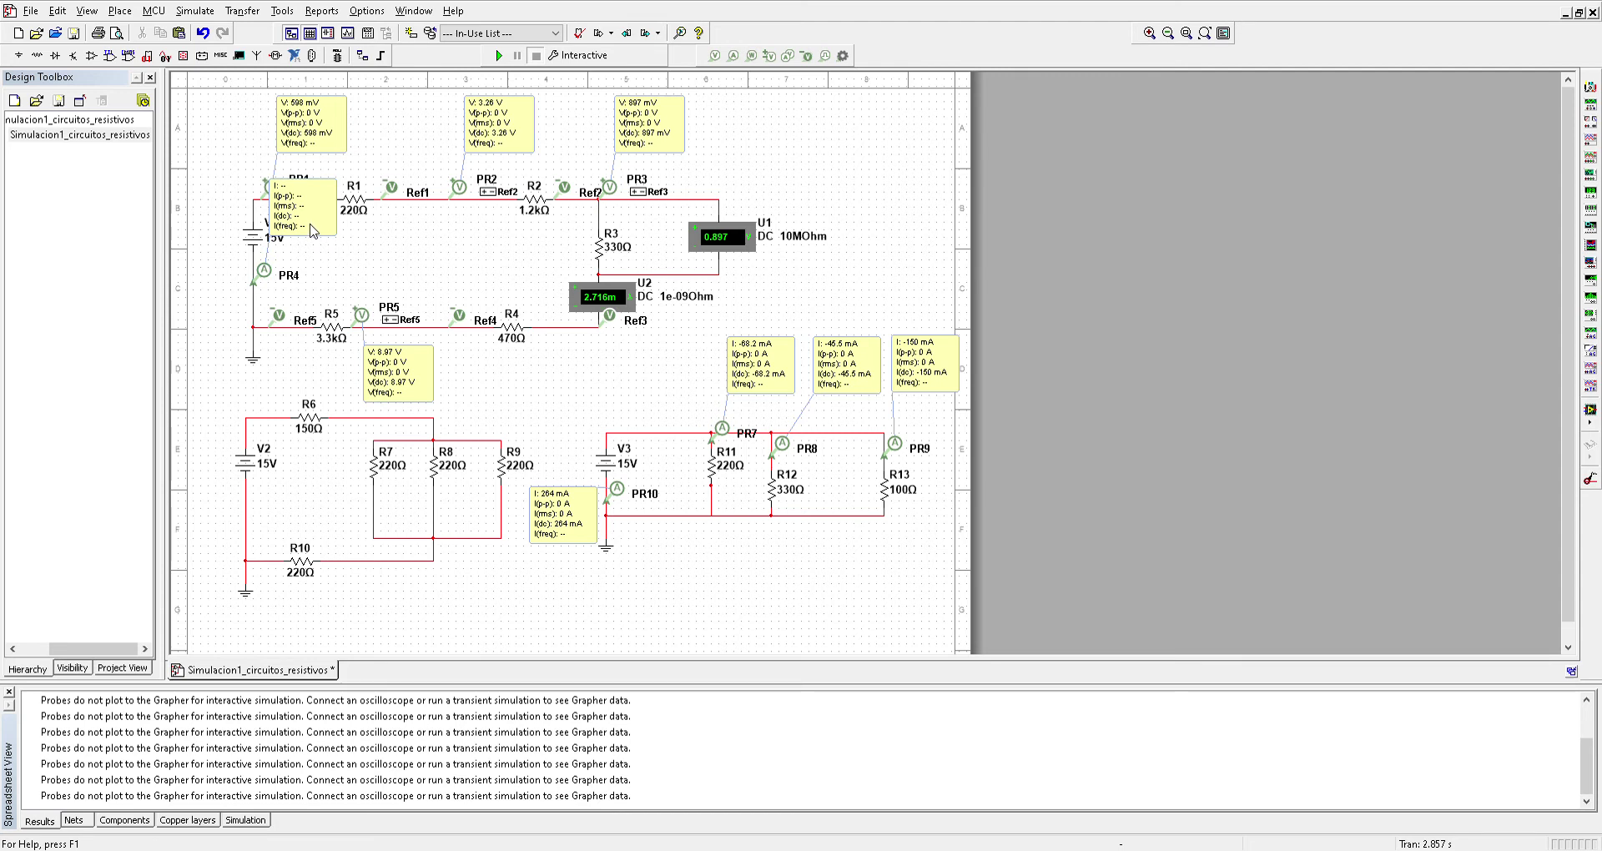
drag(313, 230, 426, 276)
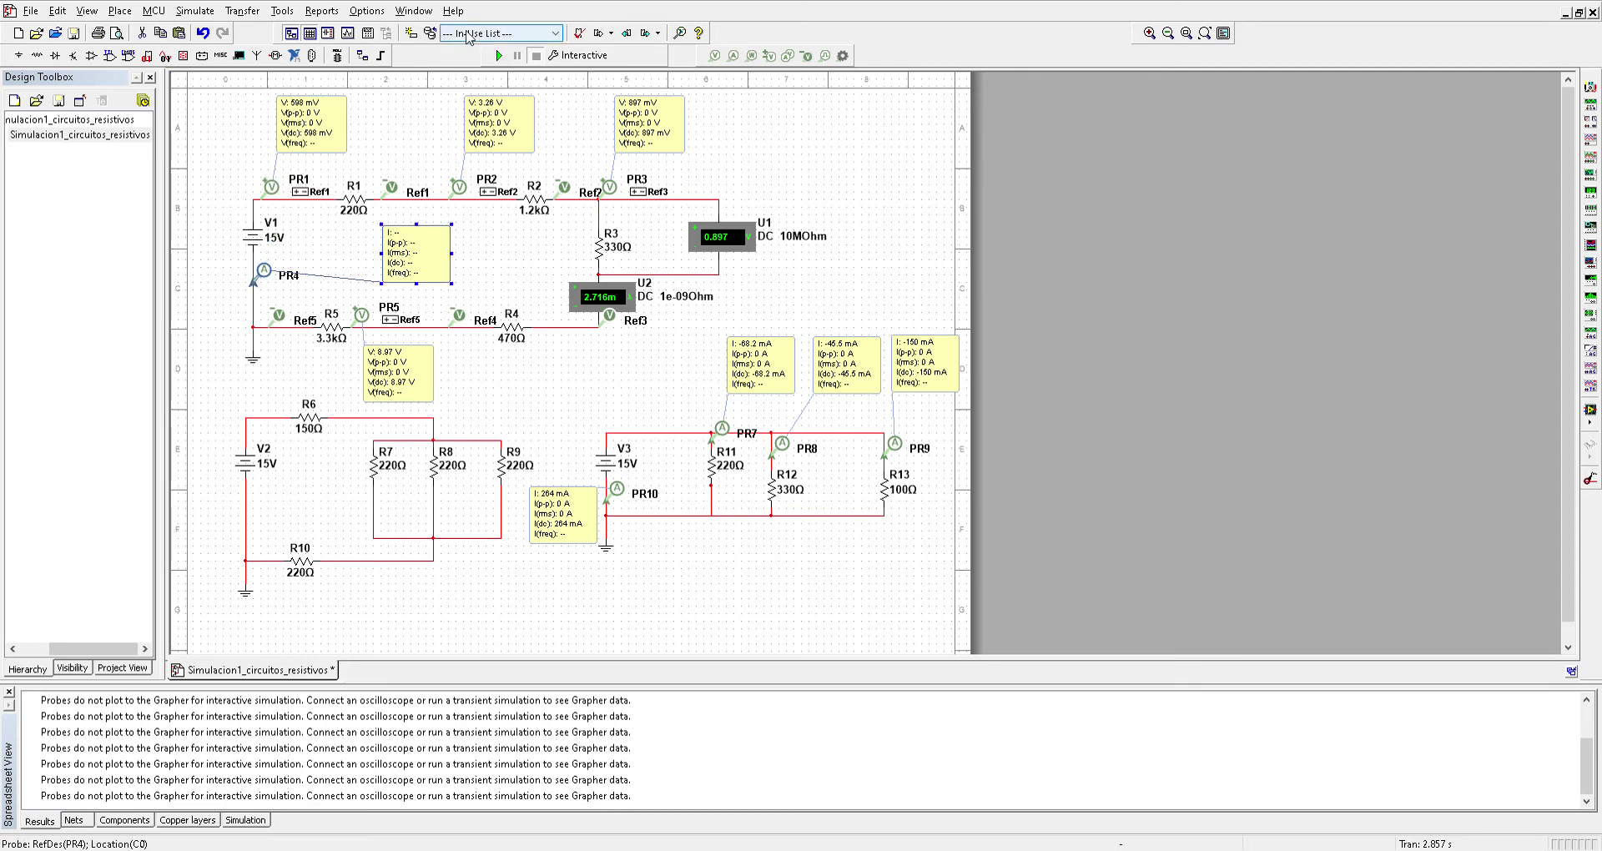
click(495, 56)
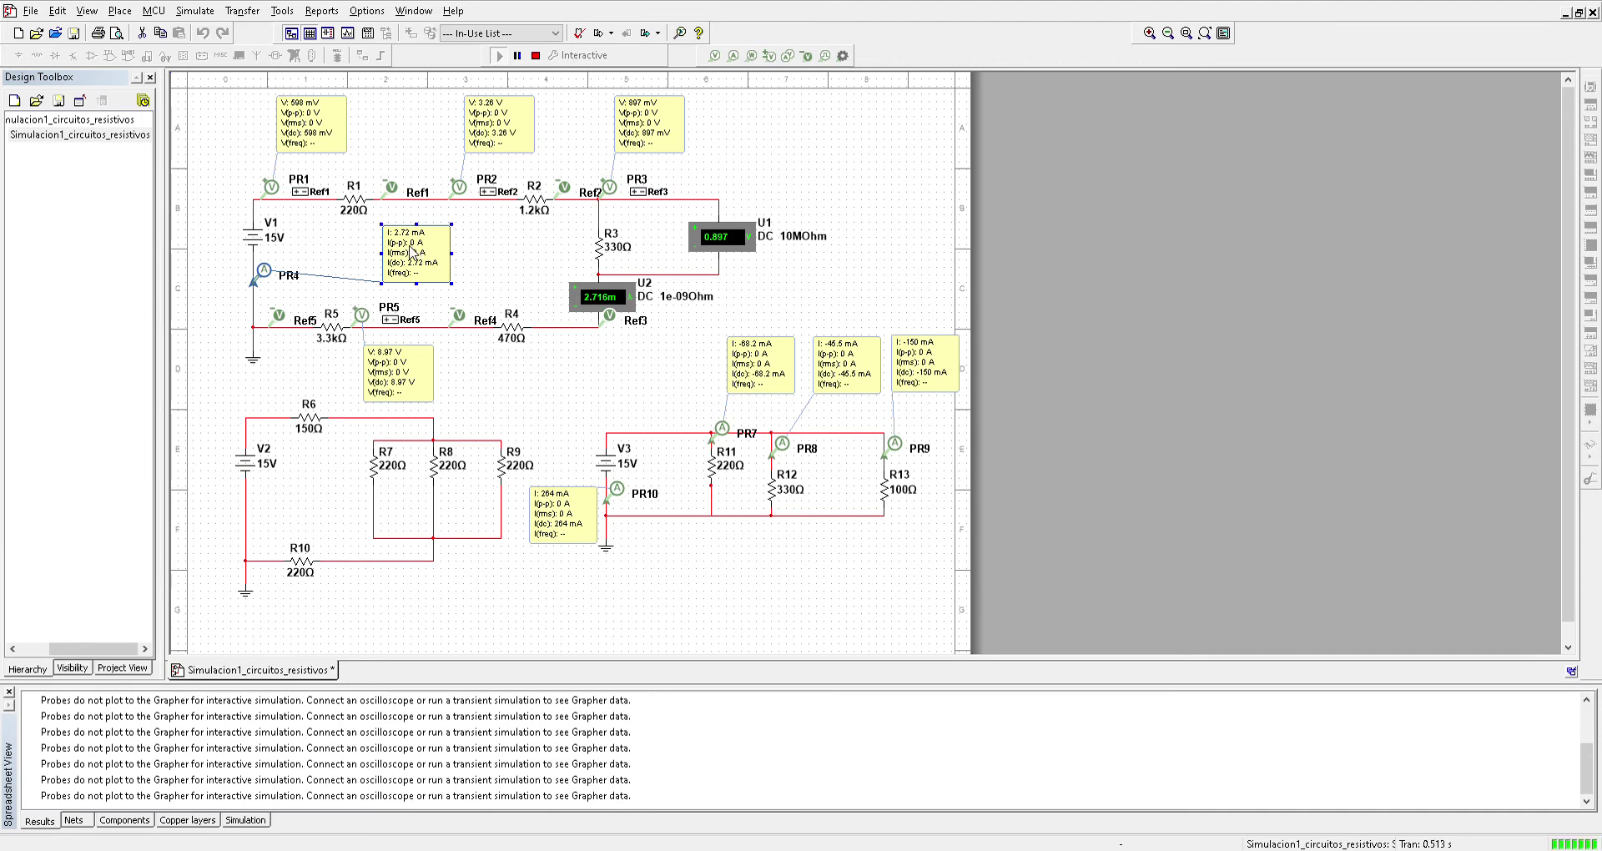
click(534, 55)
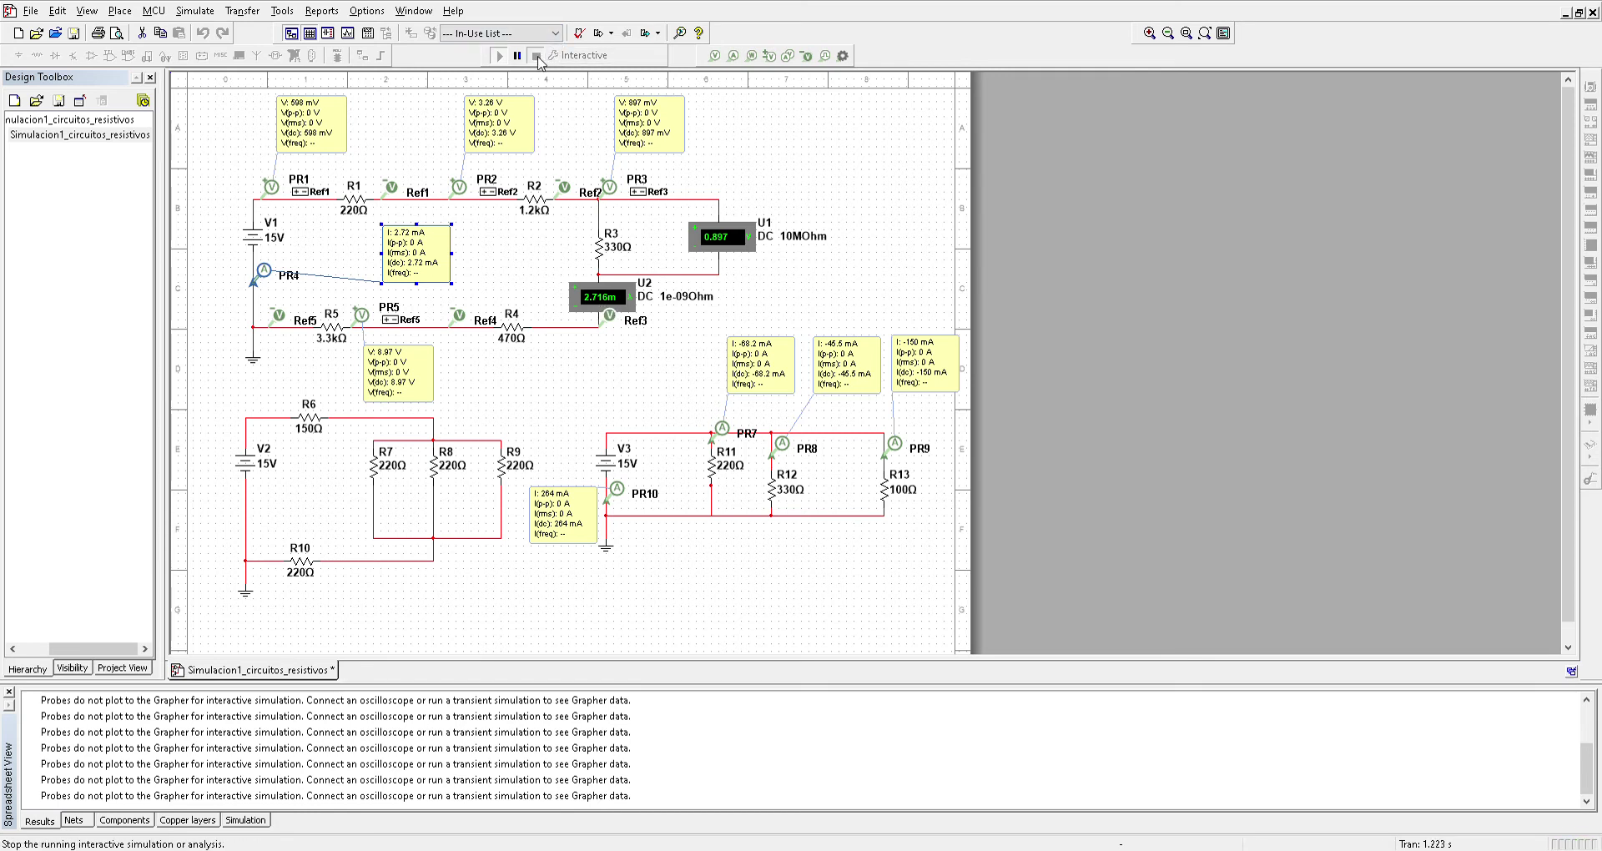
Run the simulation once more to check the series circuit's ammeter and voltmeter readings against the probes, and stop it.
click(574, 298)
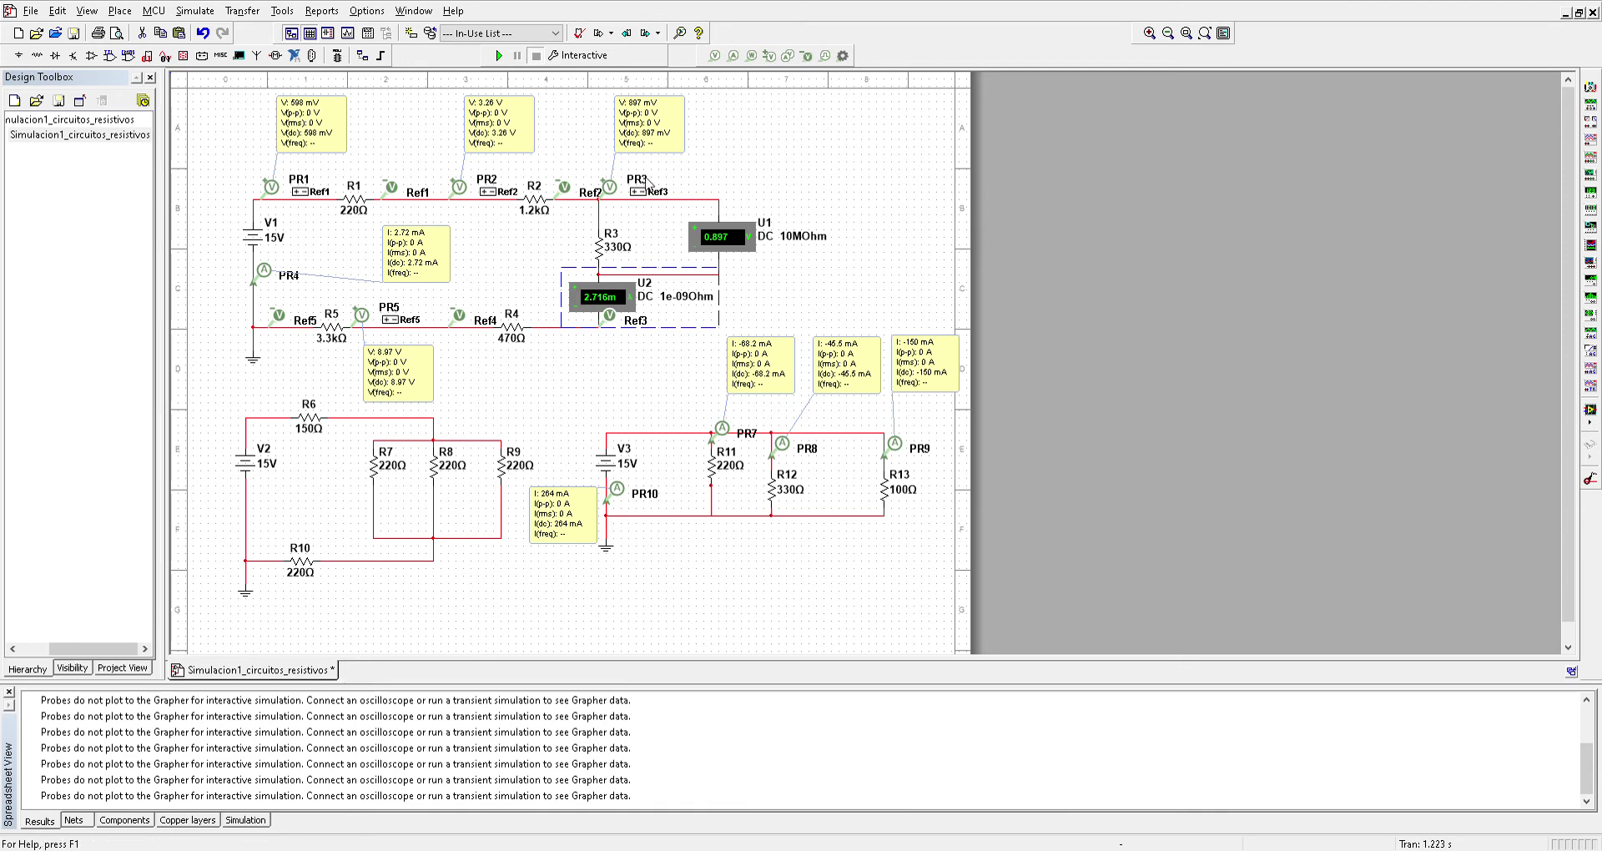
click(501, 56)
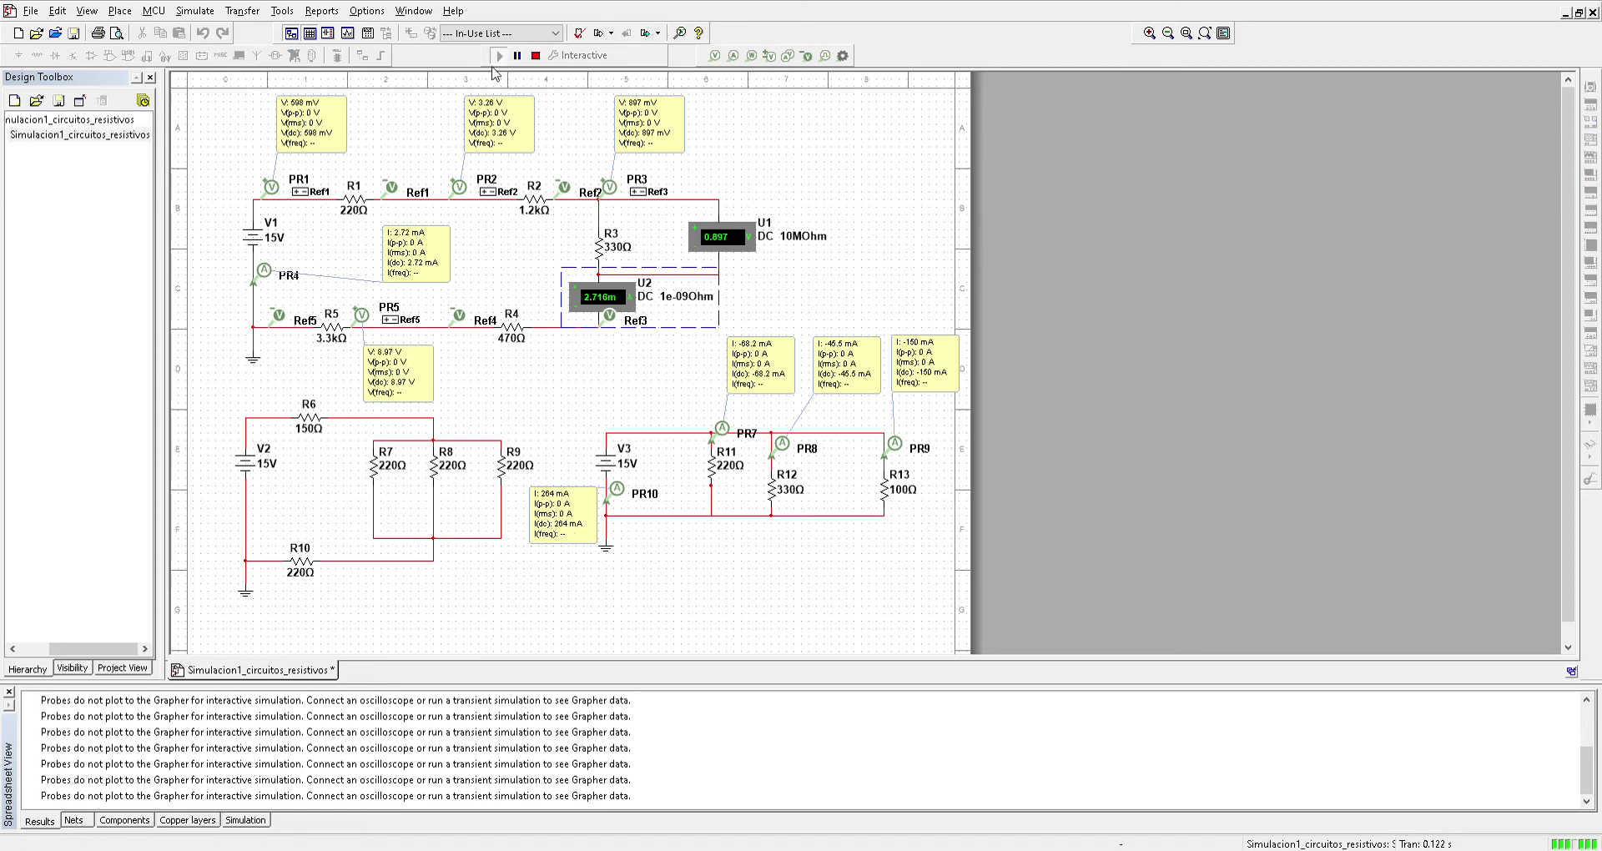
click(537, 56)
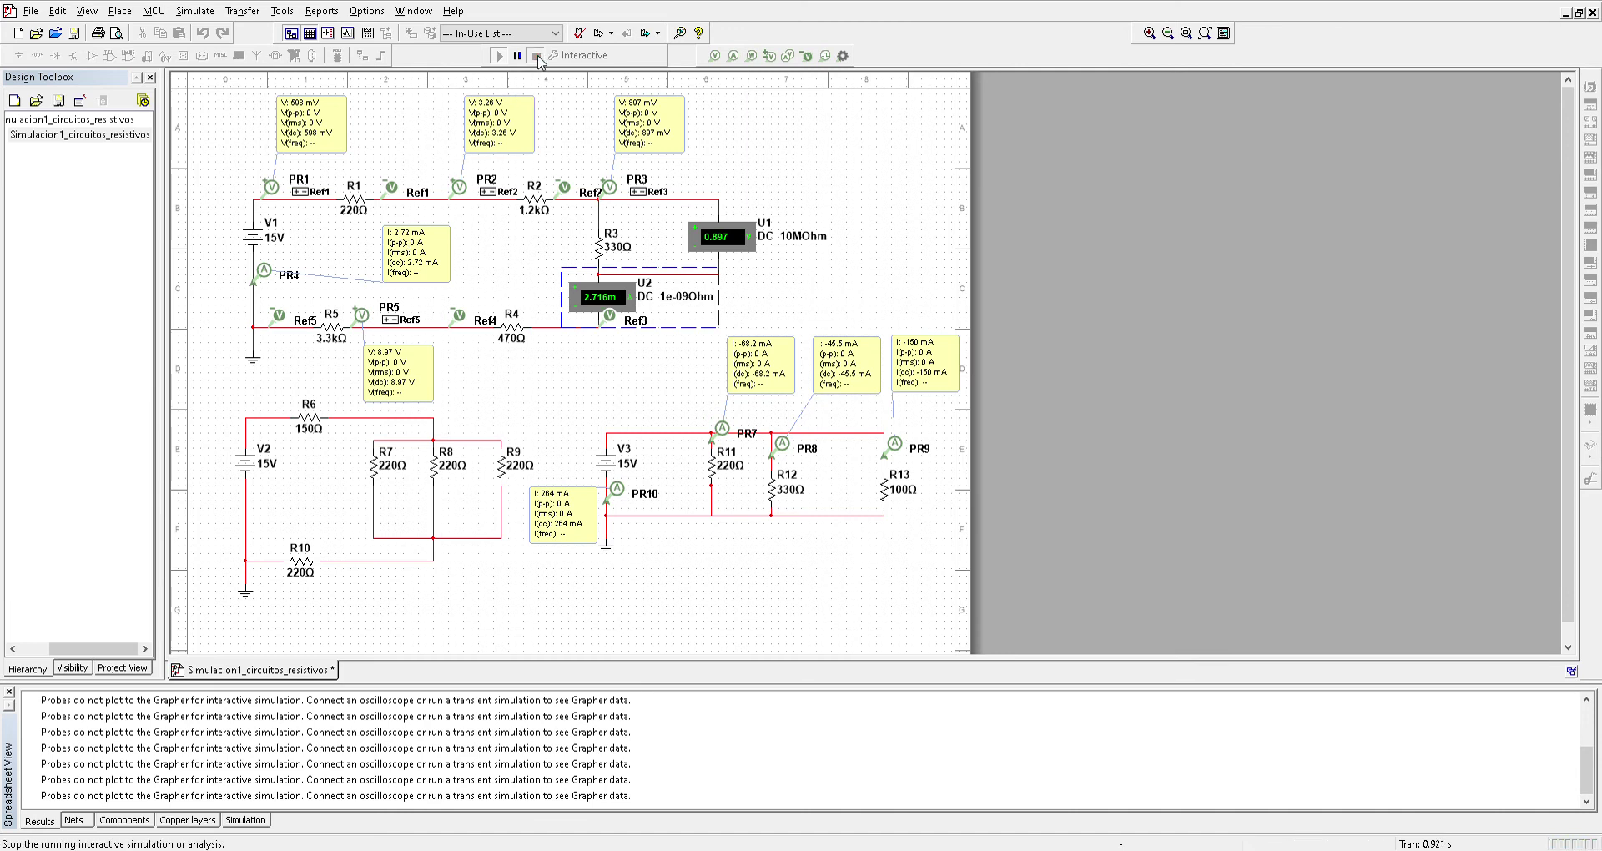
Set the internal resistance of the voltmeter across R3 to 15 MΩ.
click(722, 237)
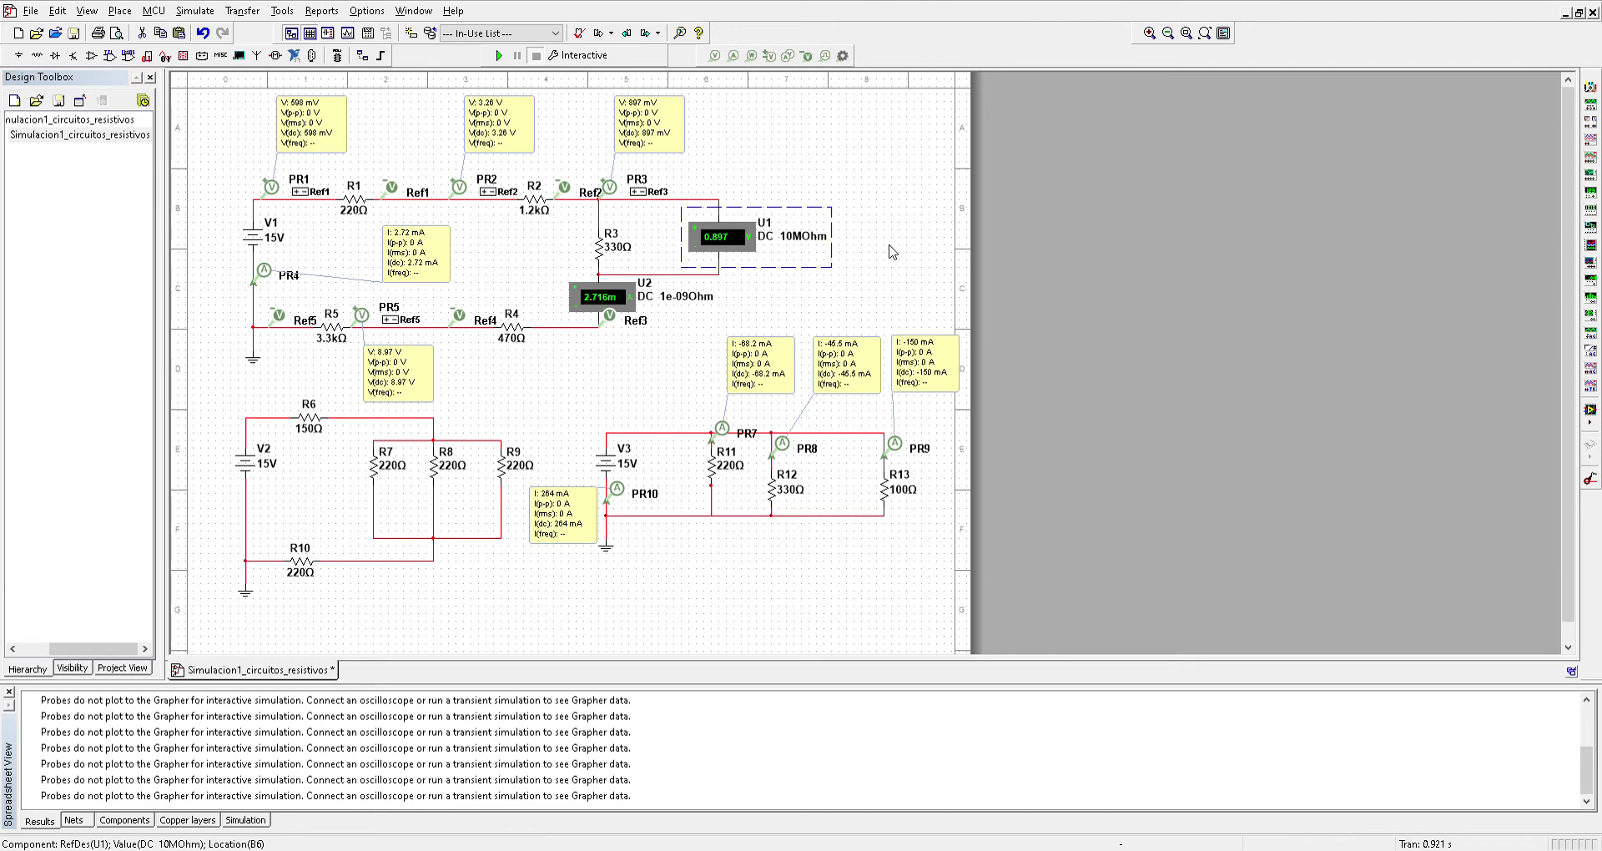
click(842, 641)
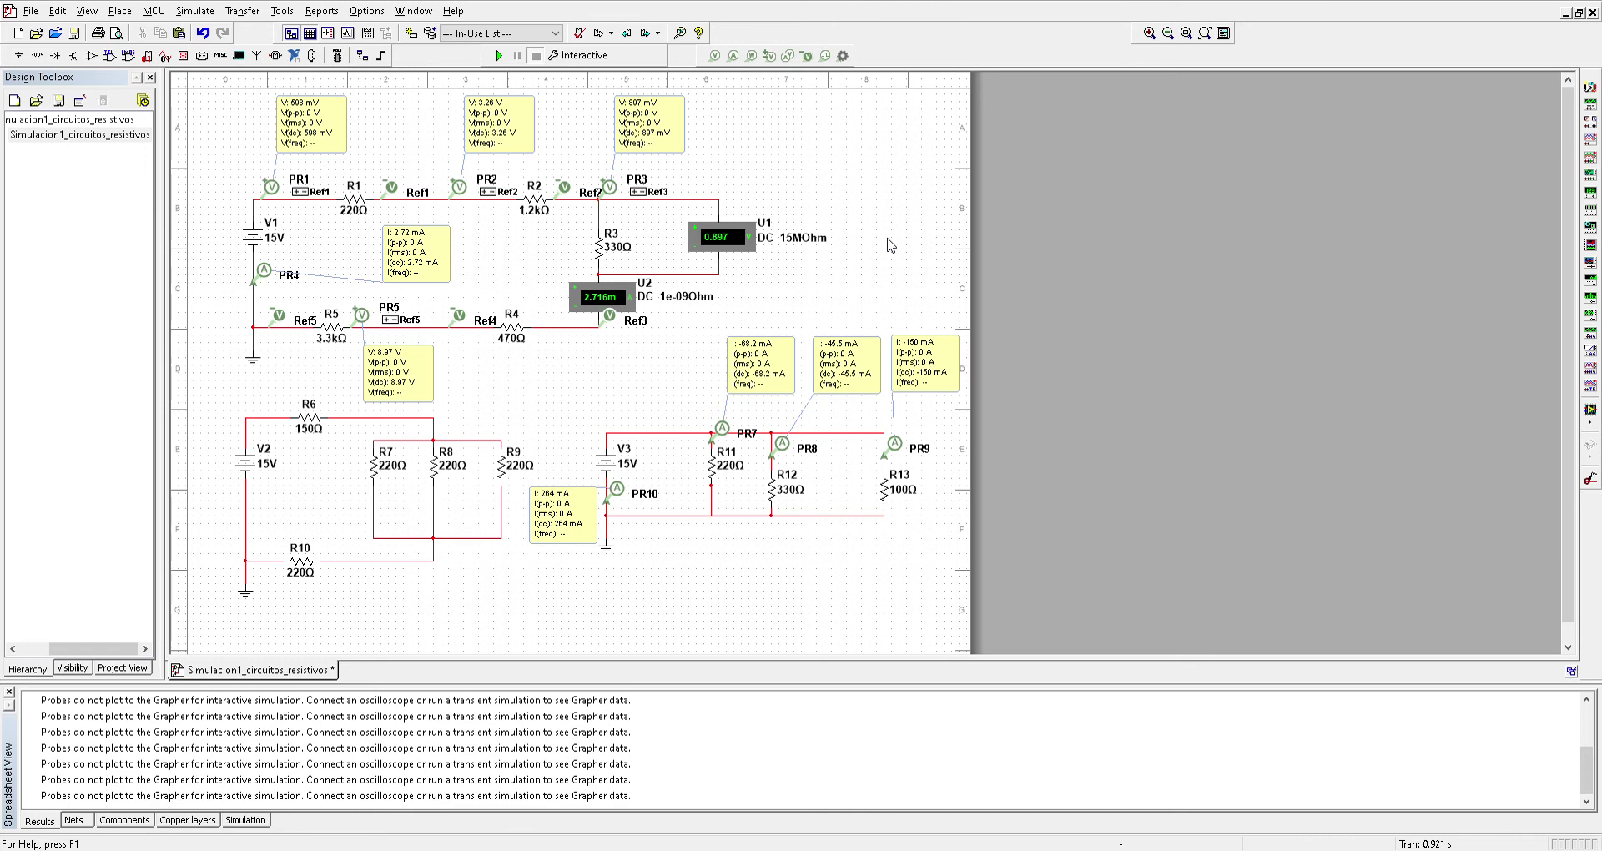
click(742, 250)
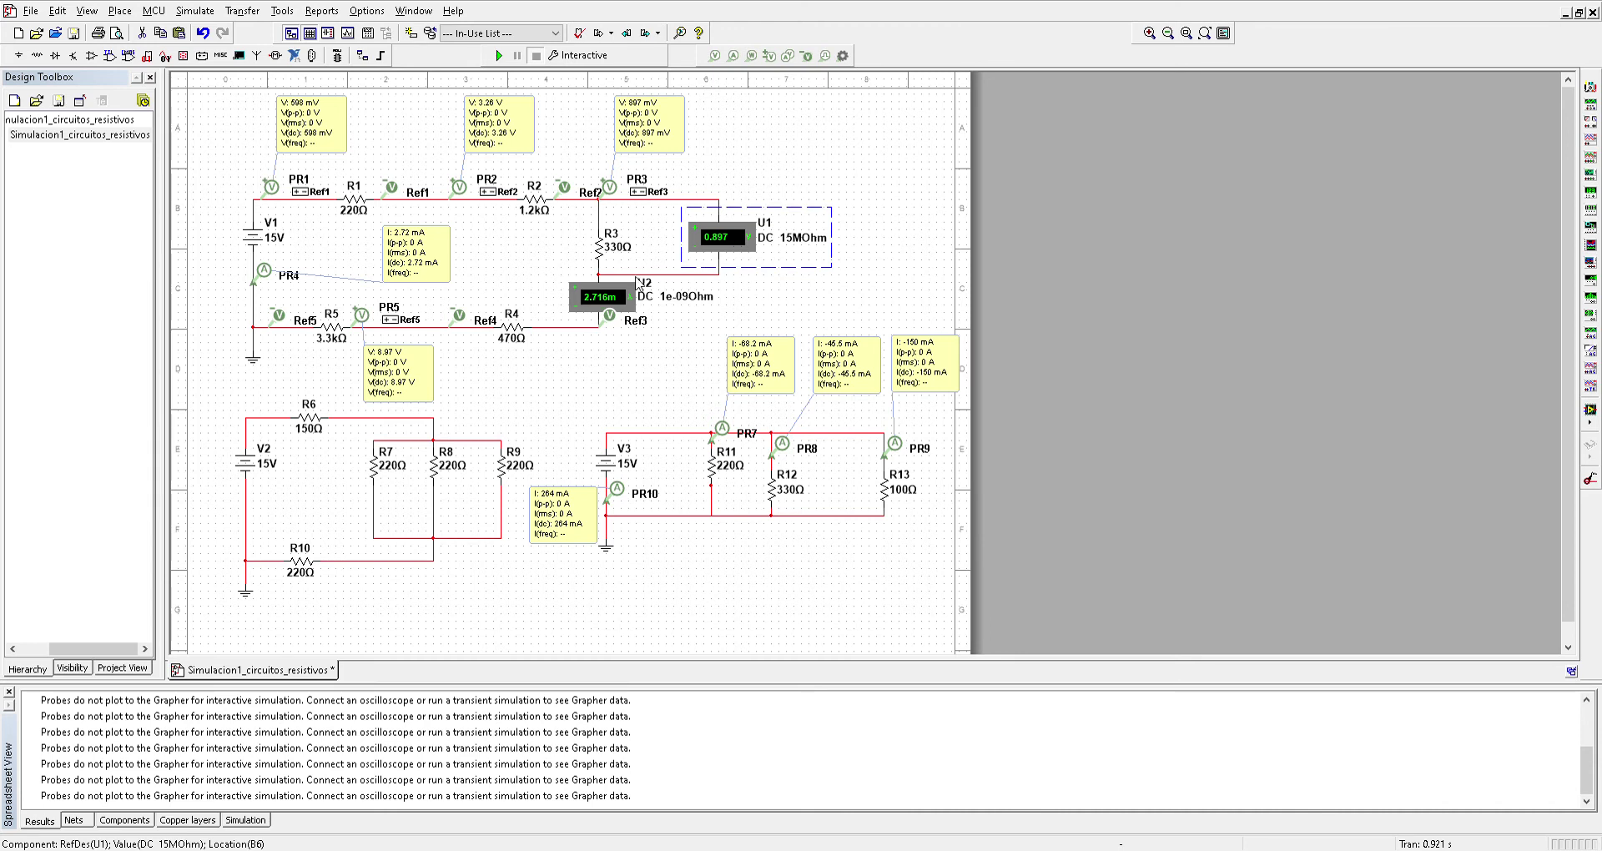
click(926, 231)
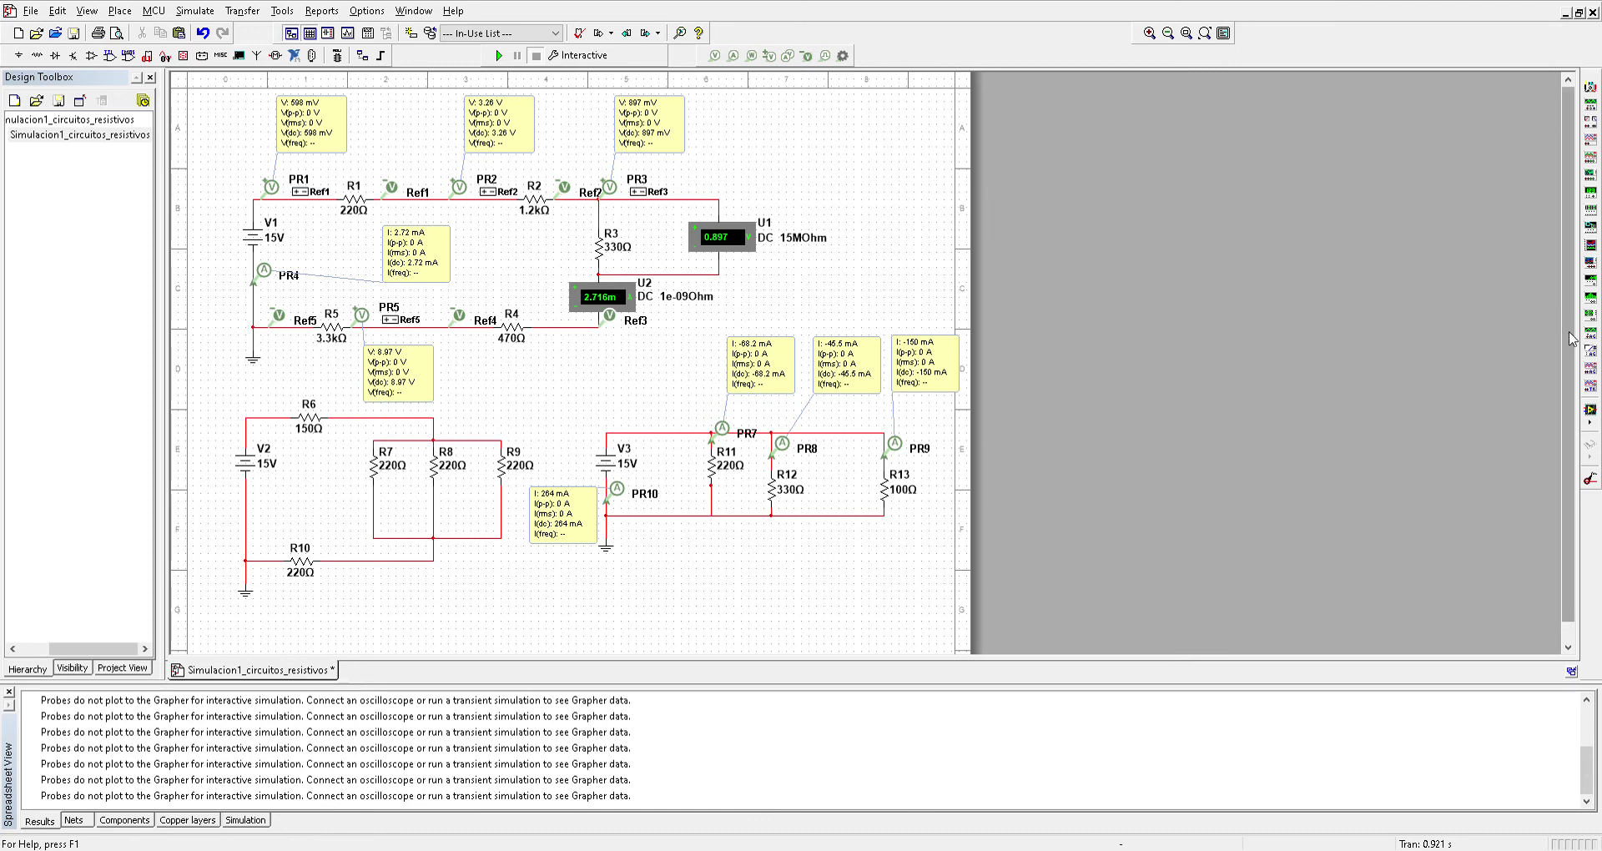
Place a copy of the ammeter below R7 in the mixed circuit and shift it left of the R7 branch.
scroll(1565, 368, down, 1)
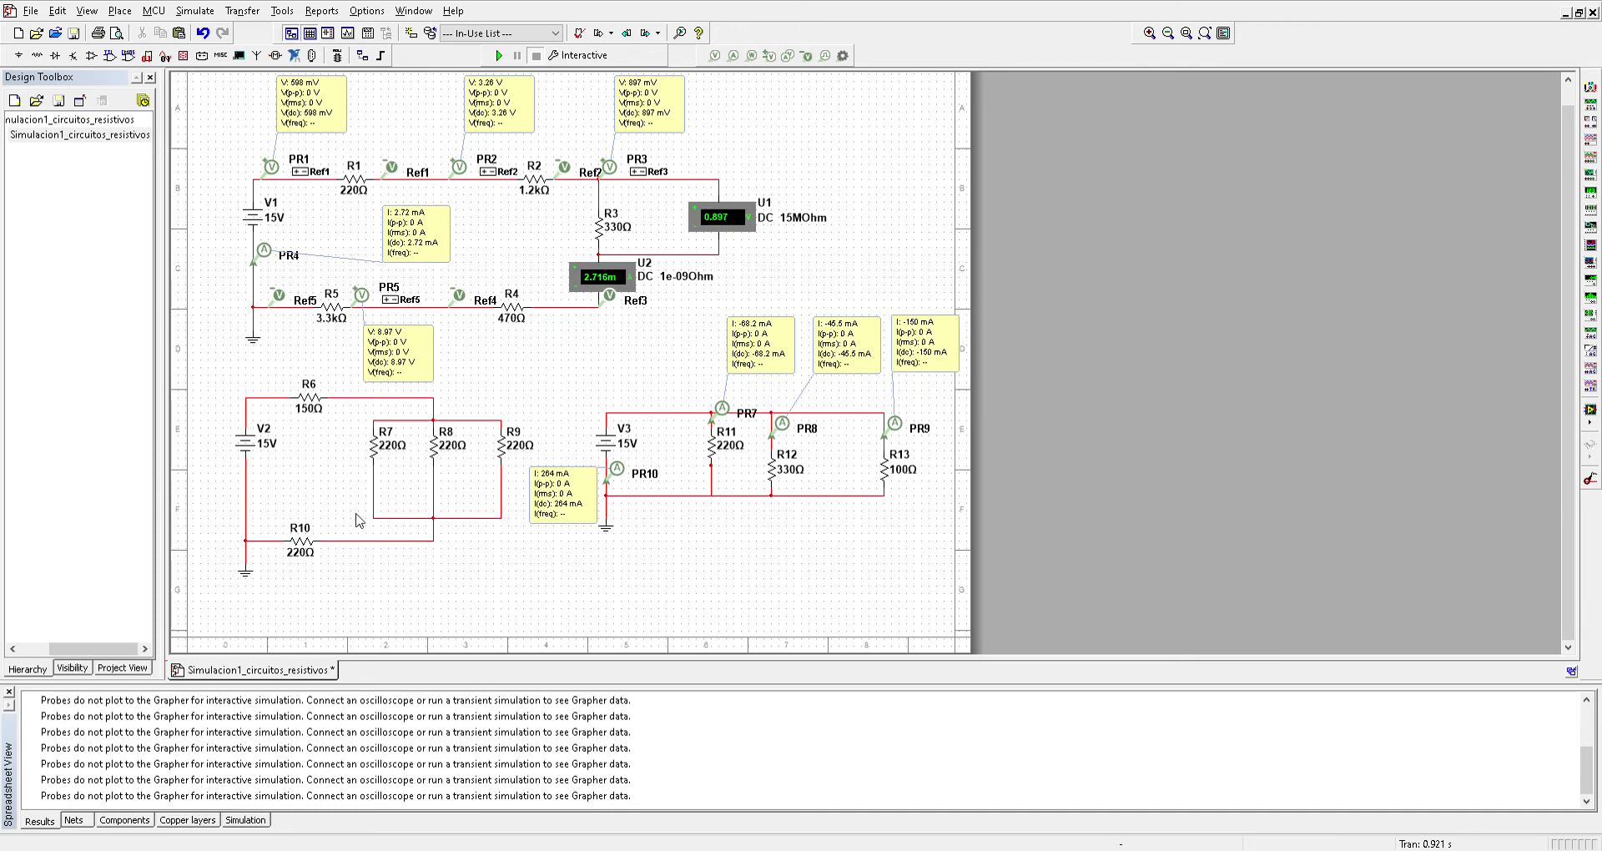
click(588, 272)
drag(588, 273, 377, 525)
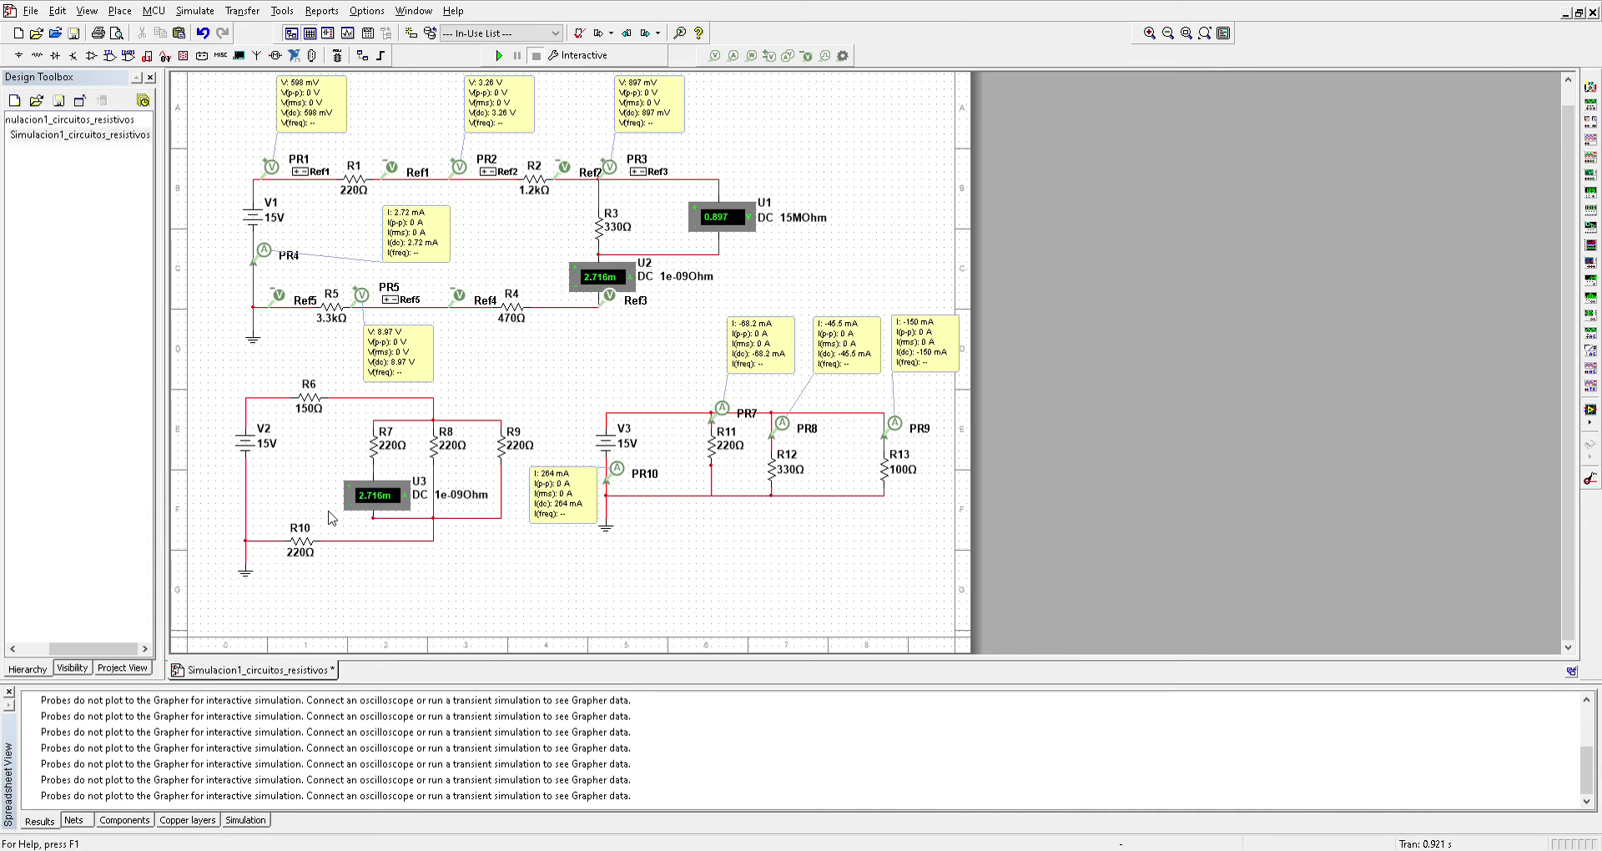
click(367, 503)
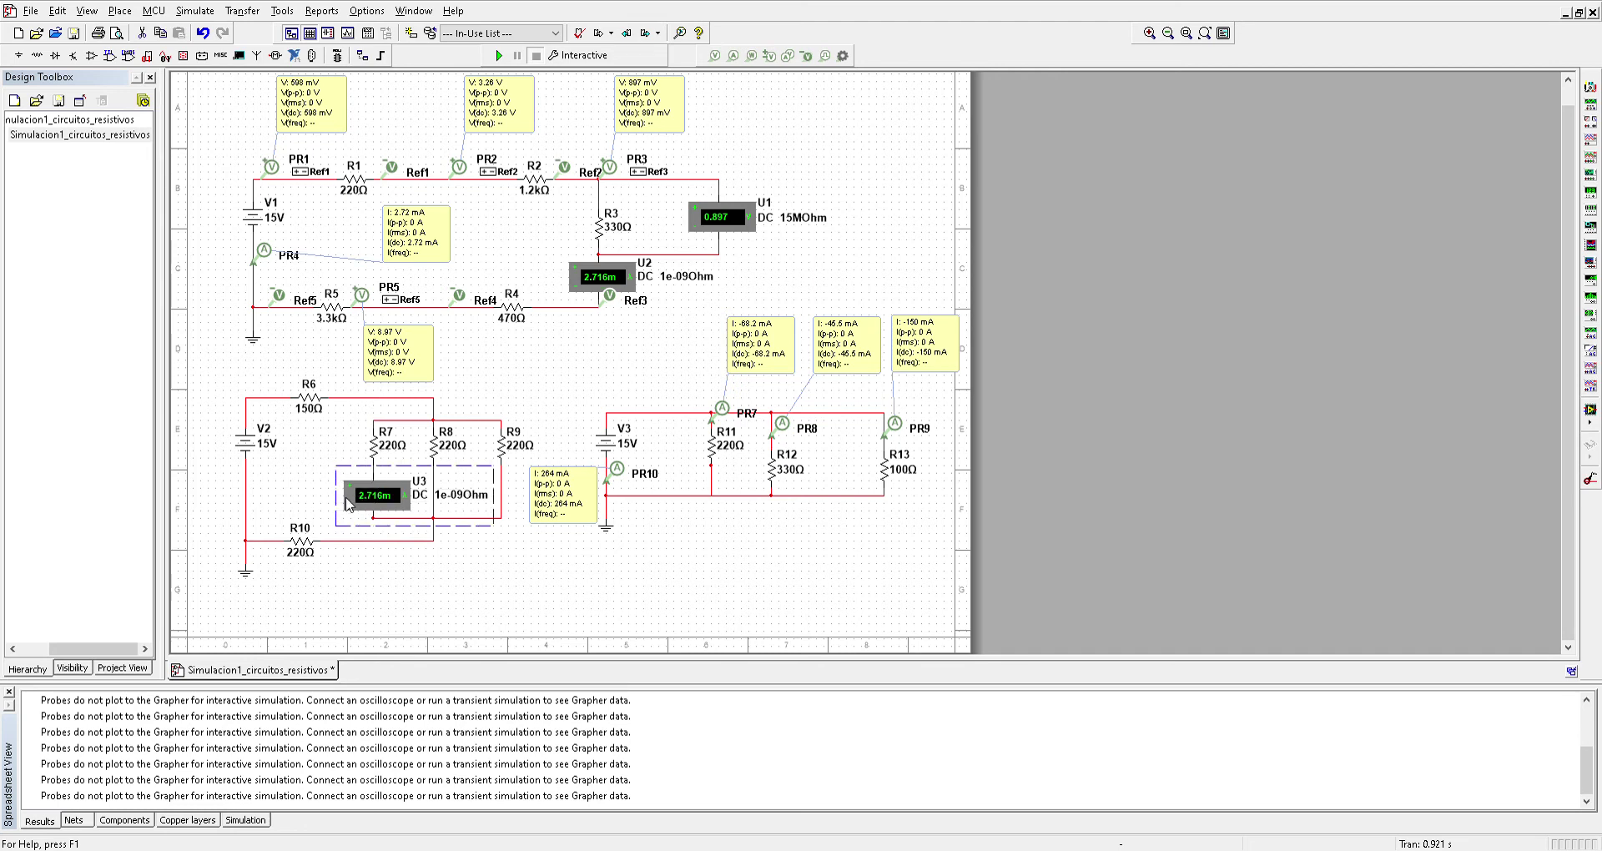
drag(368, 499, 345, 498)
key(Escape)
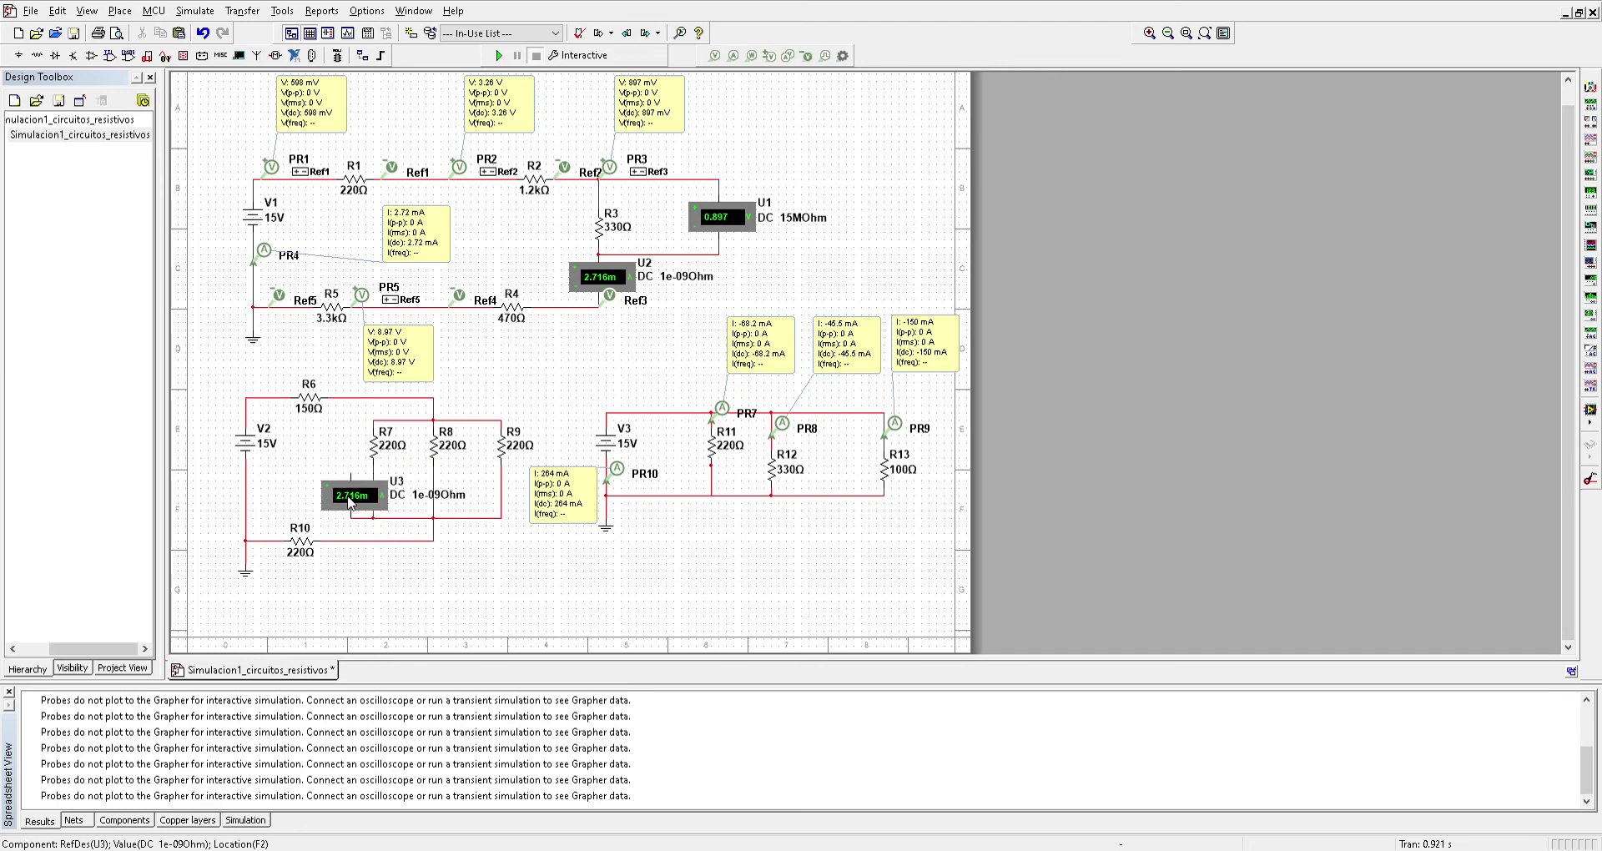
Remove R7's lower wire, connect the ammeter in series between R7 and the lower rail, and align it directly beneath R7.
drag(348, 494, 317, 494)
click(430, 622)
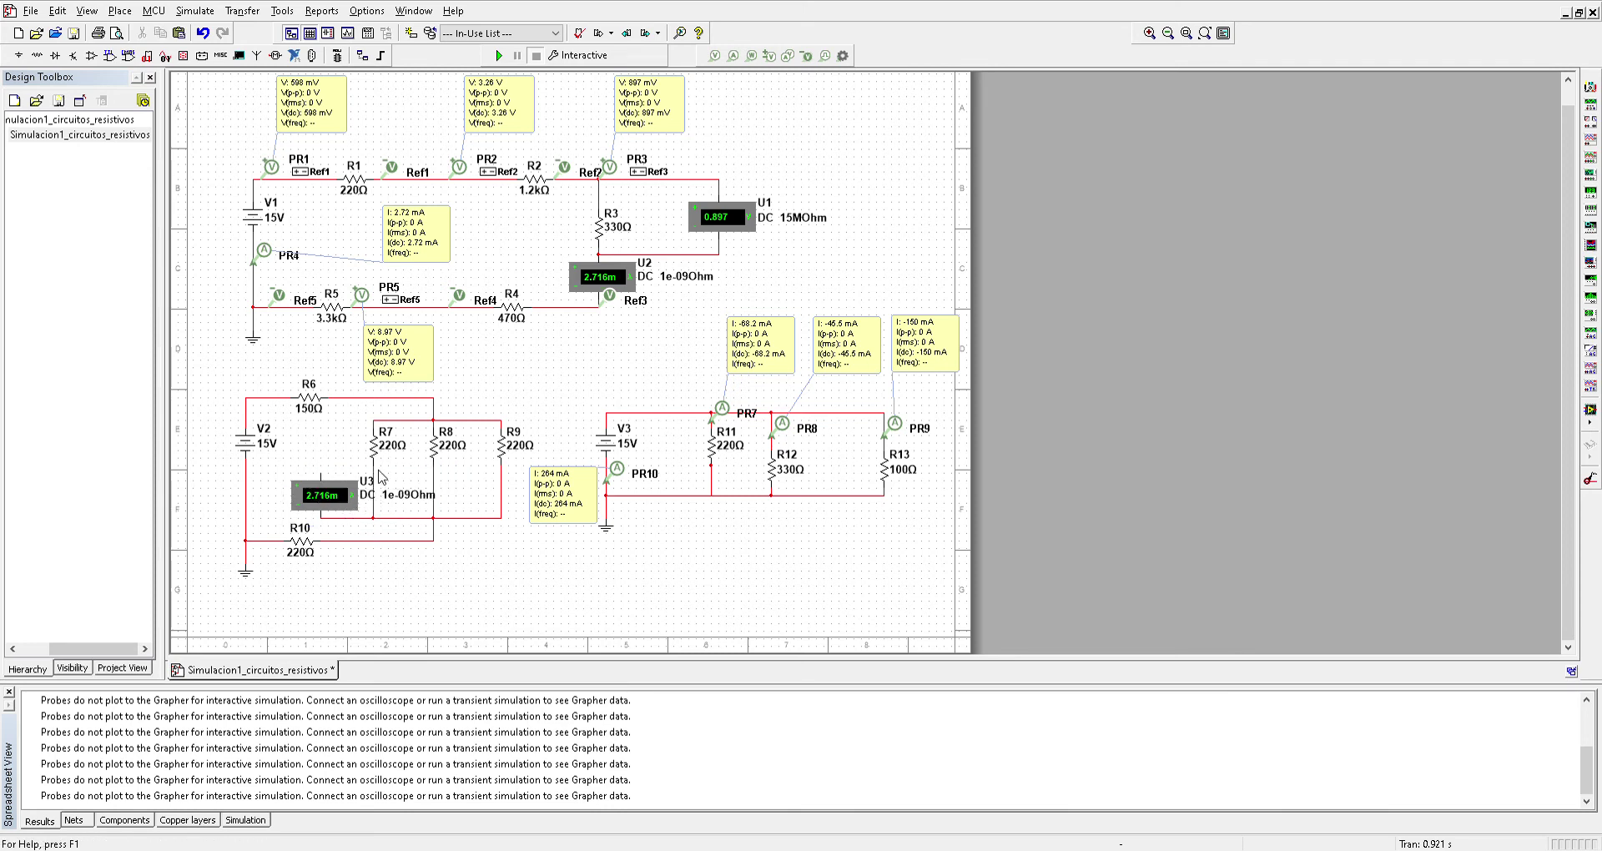
click(388, 519)
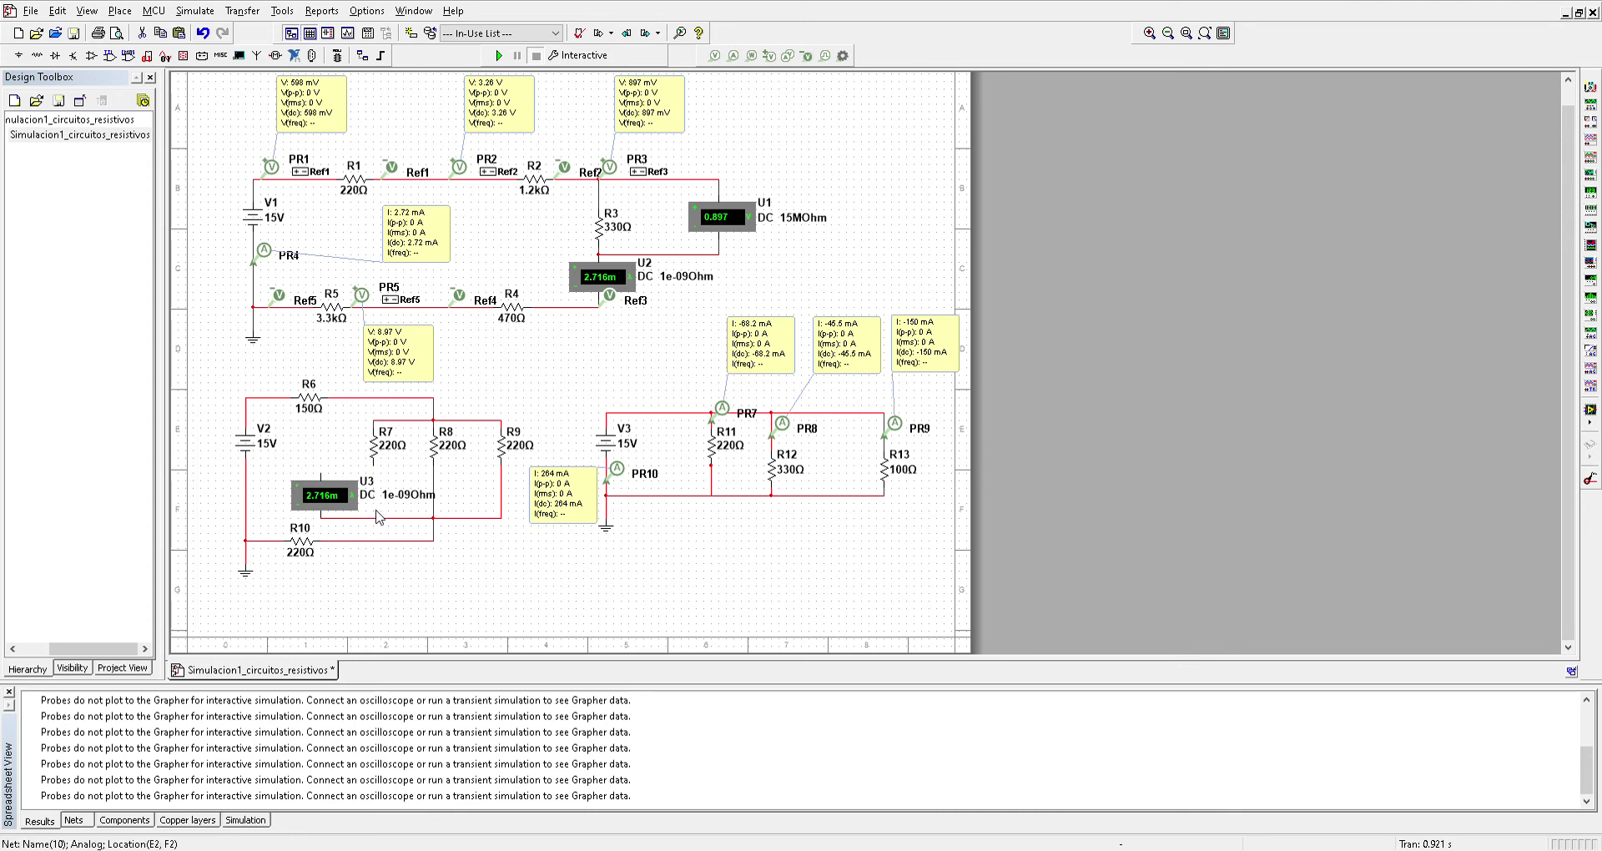
key(Delete)
click(373, 467)
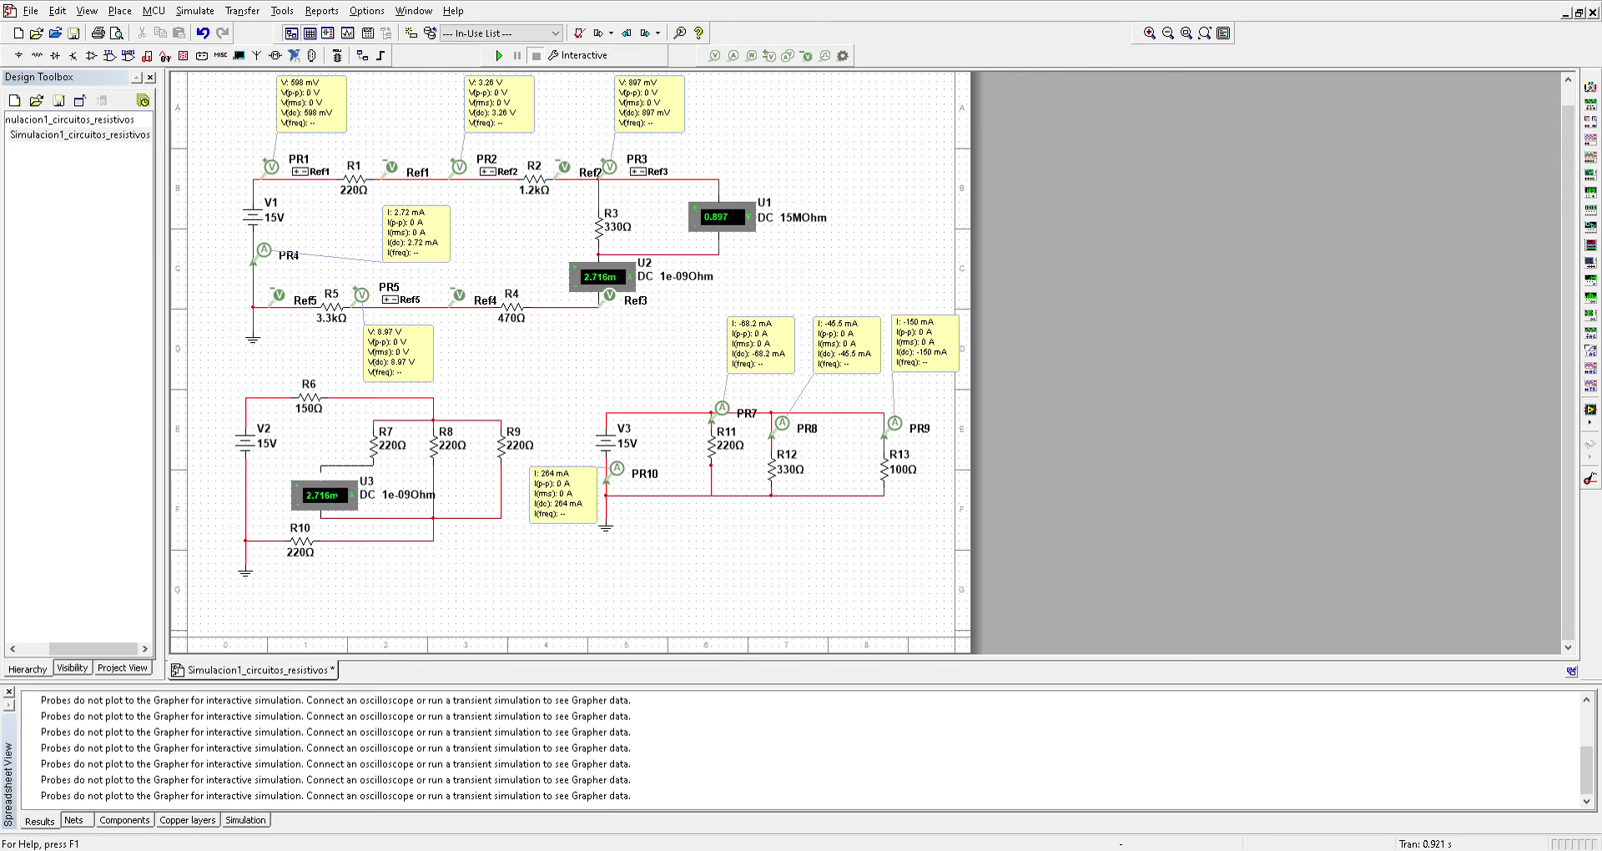
click(330, 480)
drag(332, 498, 385, 500)
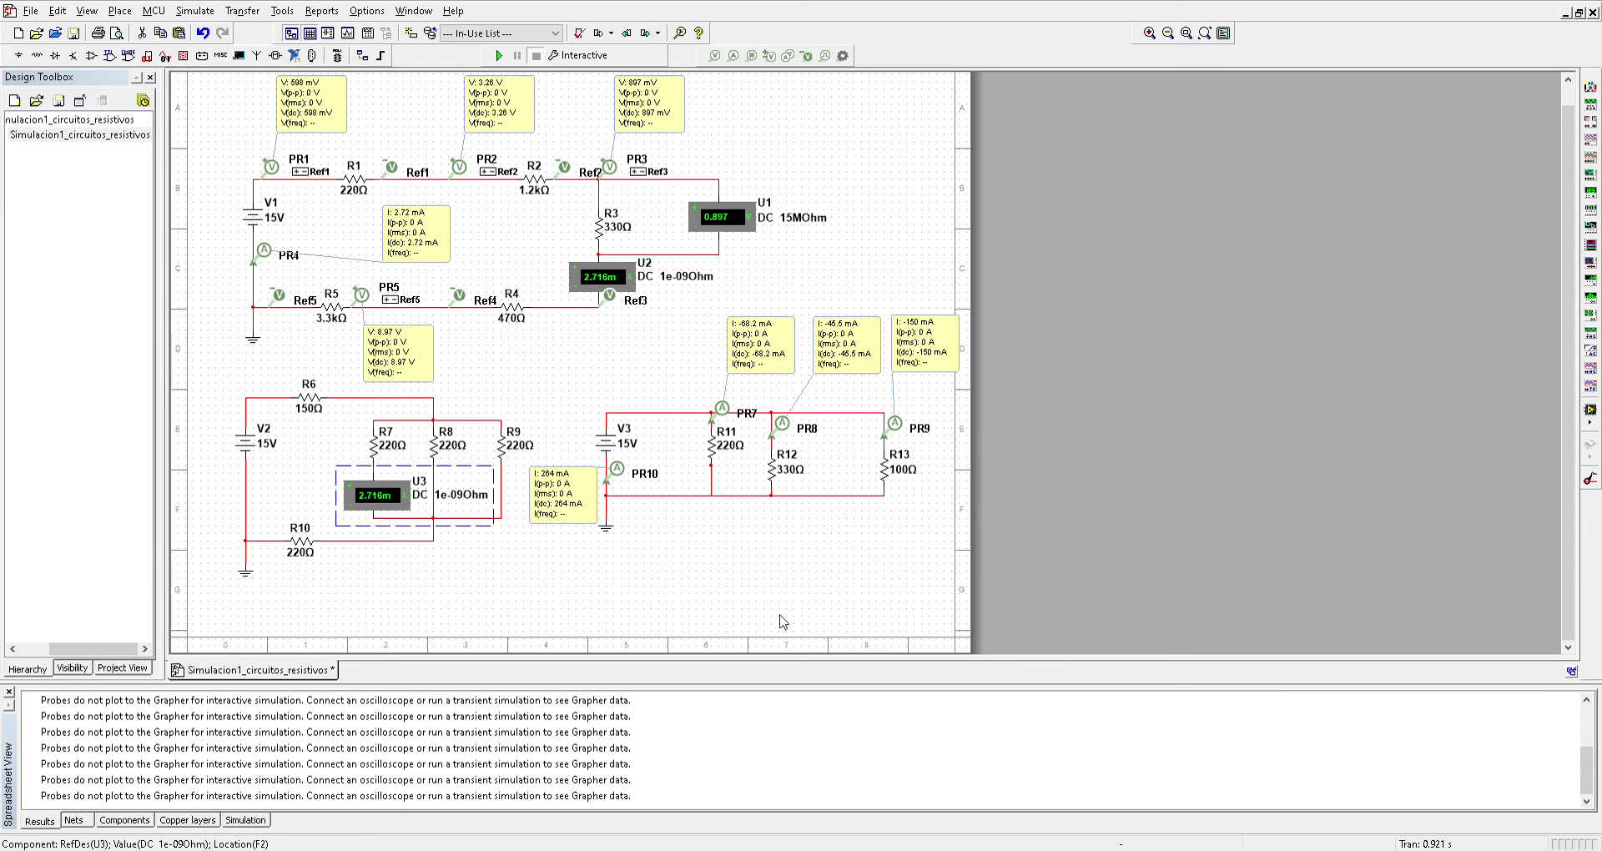
Run the simulation to read the current through R7 on the new ammeter, and stop it.
key(F5)
click(750, 568)
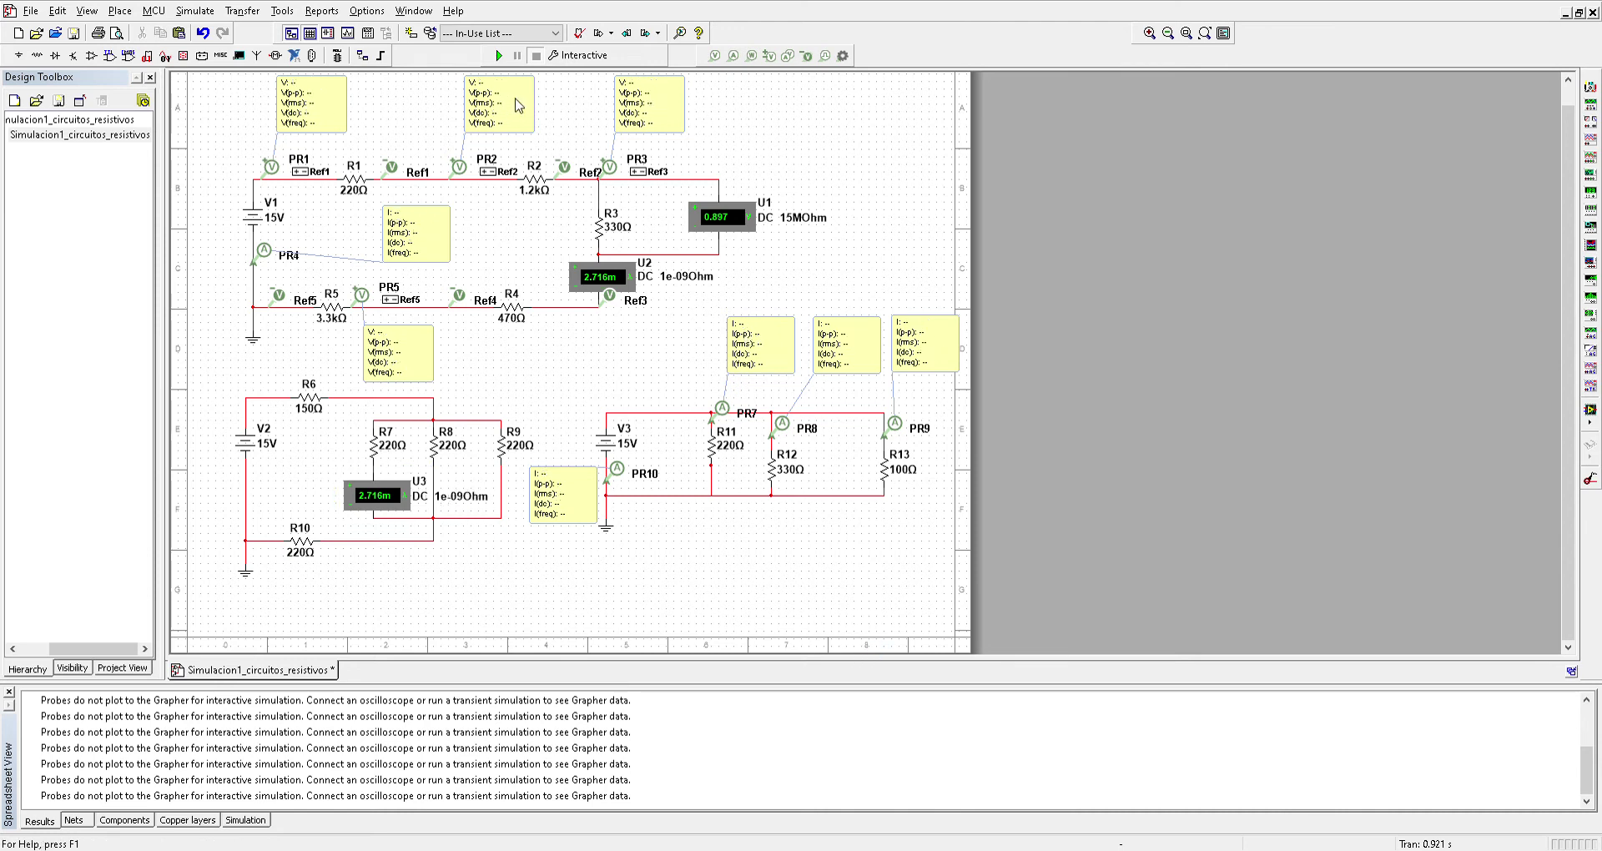
click(495, 56)
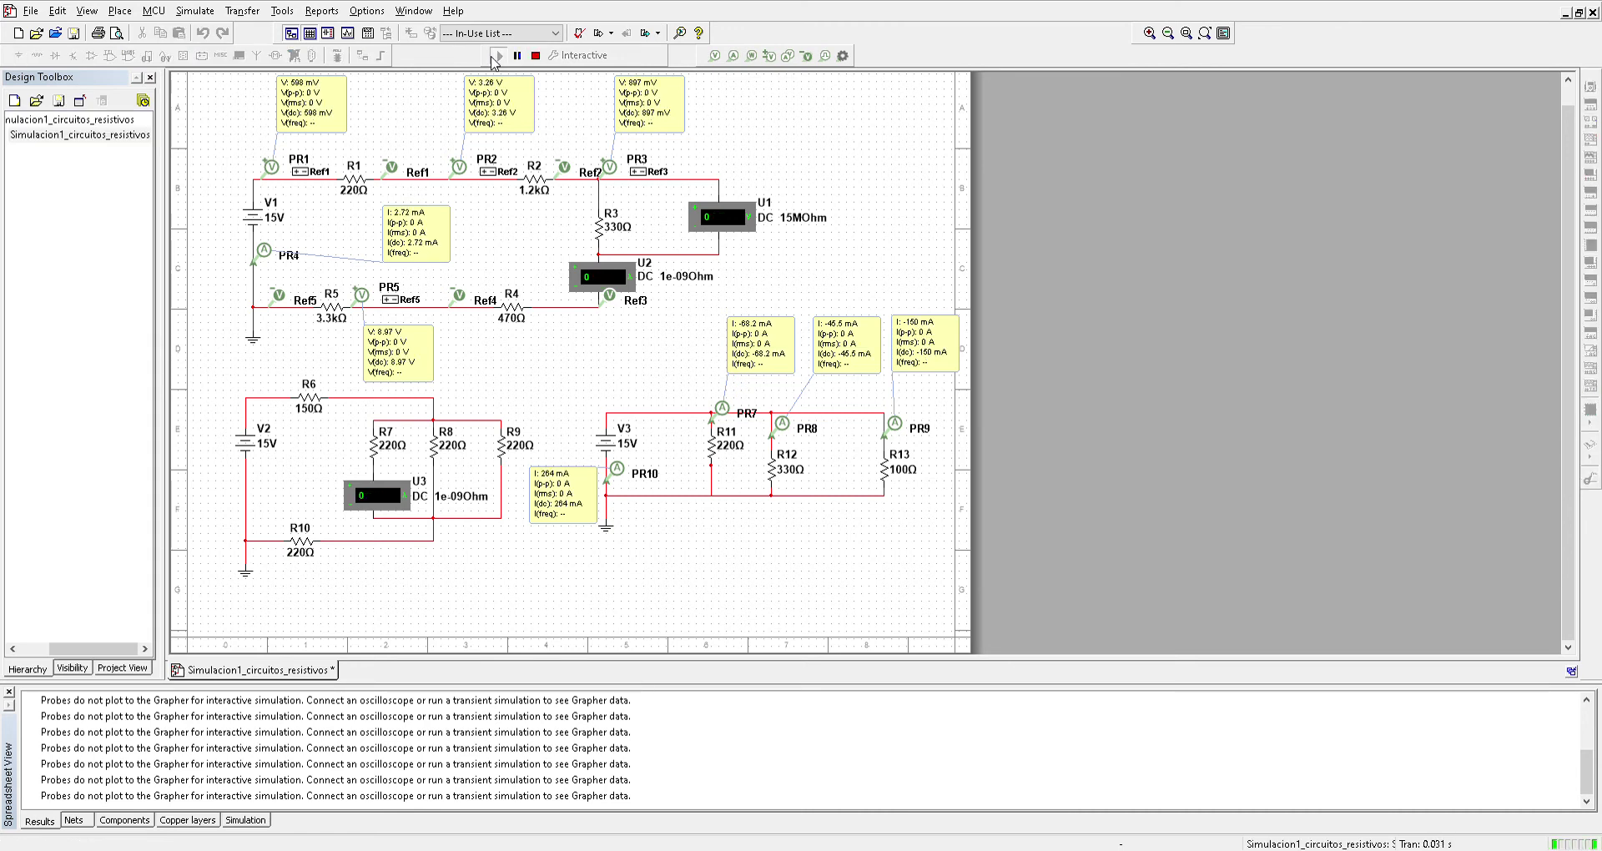
click(536, 58)
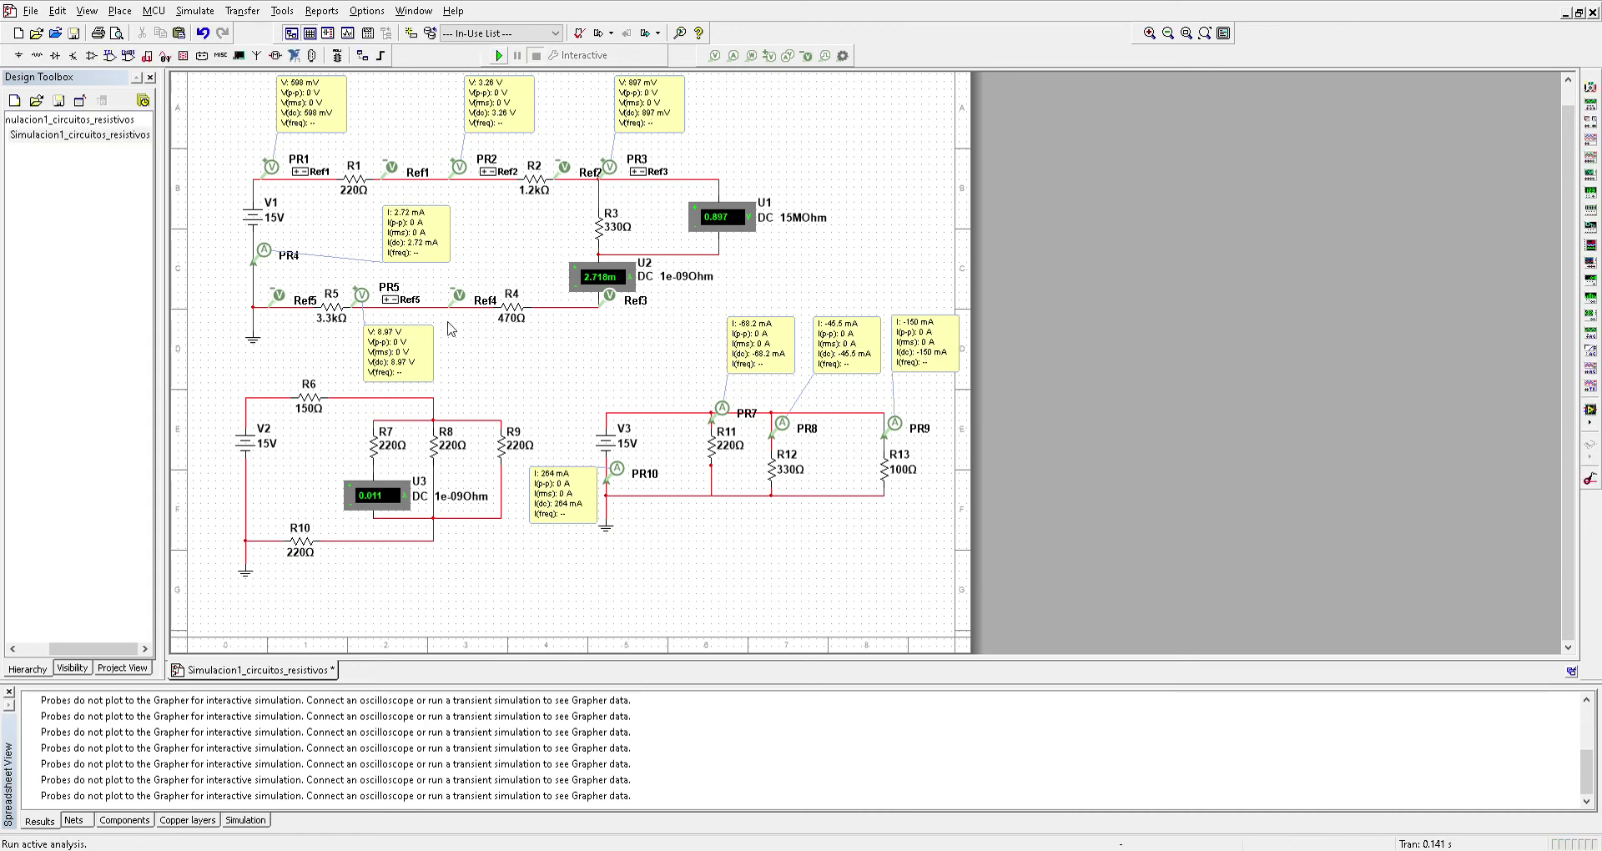
Hide the name and resistance labels of the ammeter below R7, and rerun the simulation to check its reading.
click(389, 494)
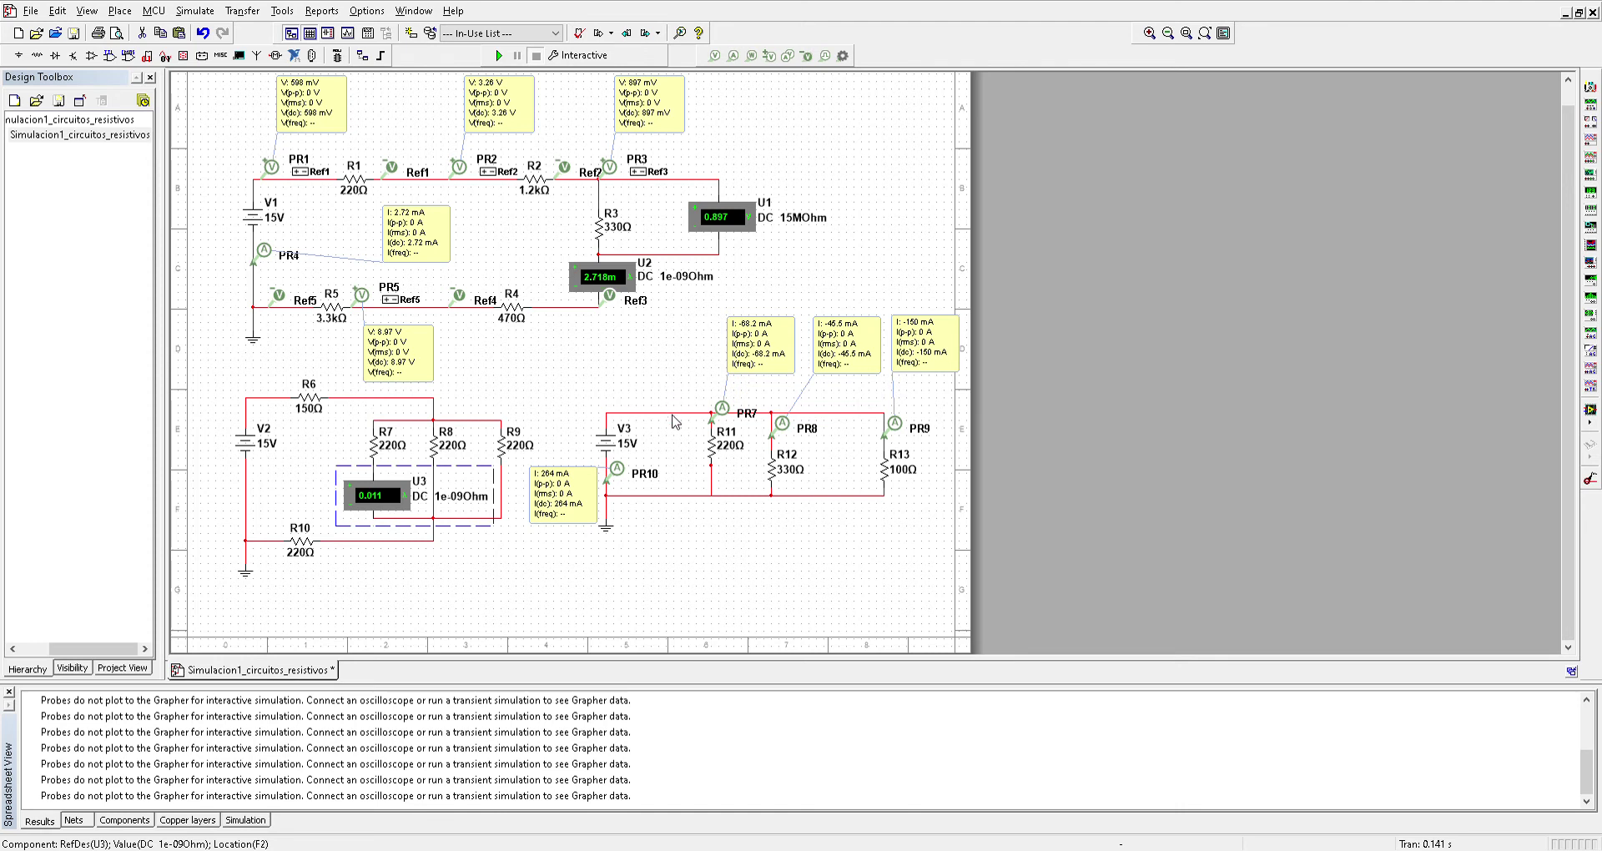
click(880, 644)
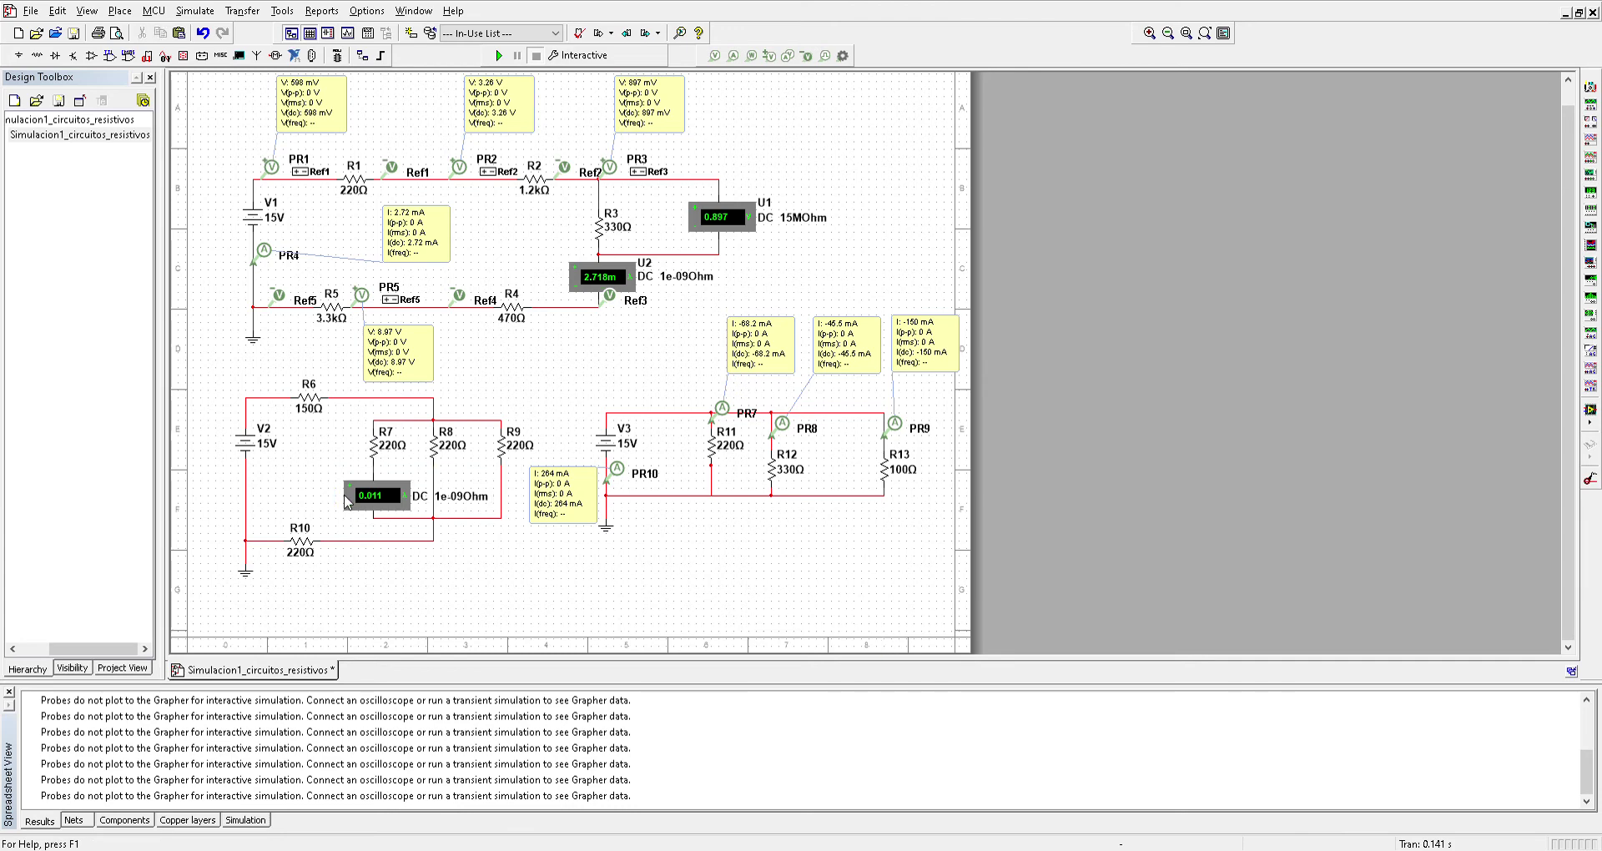
click(347, 500)
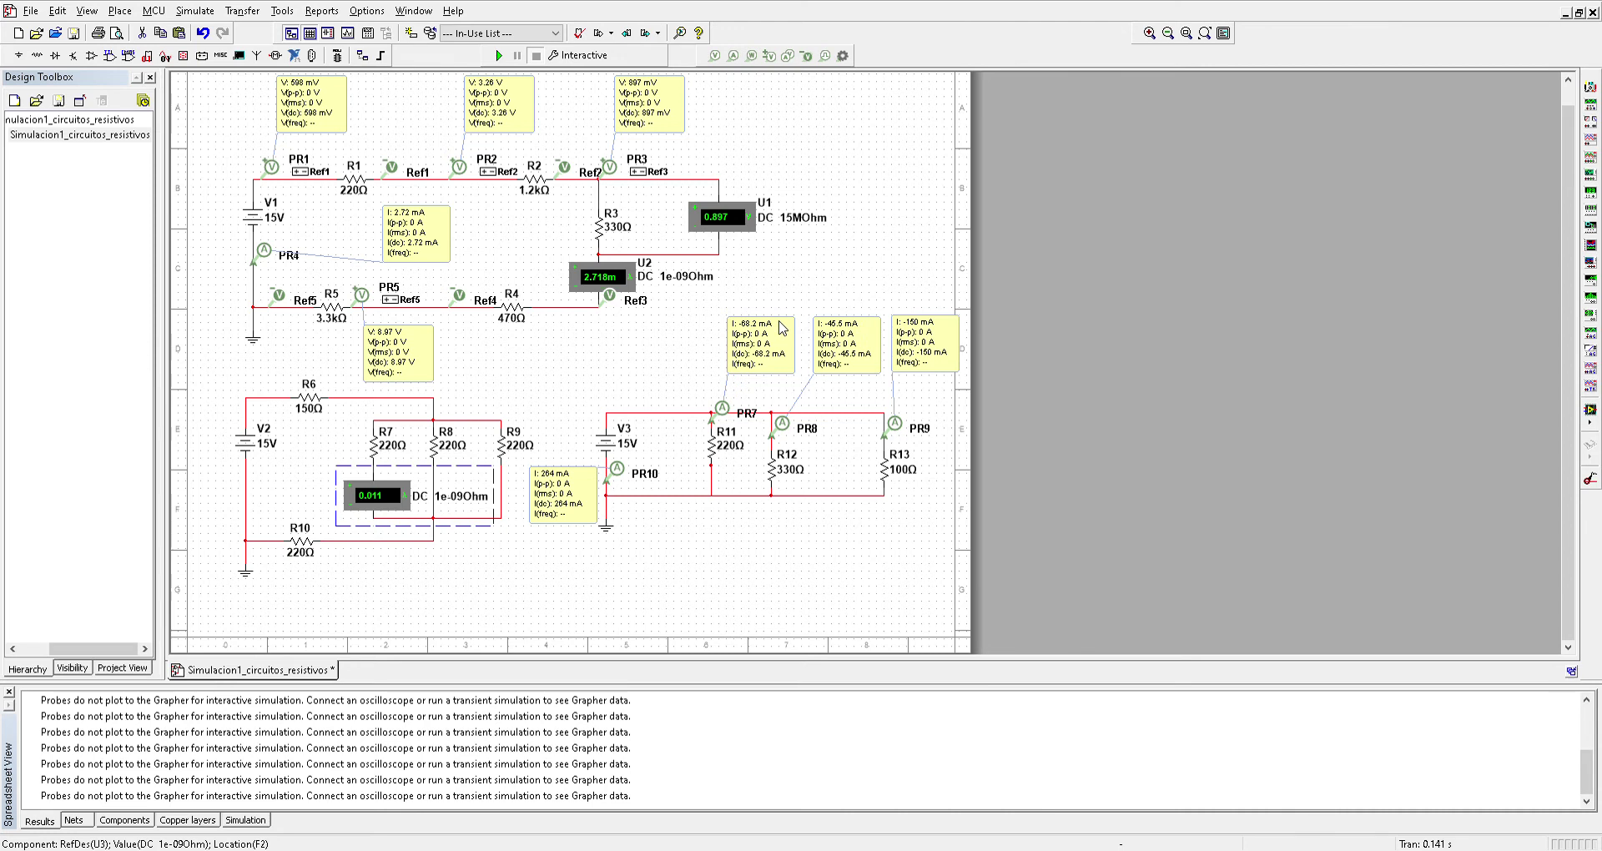
click(852, 641)
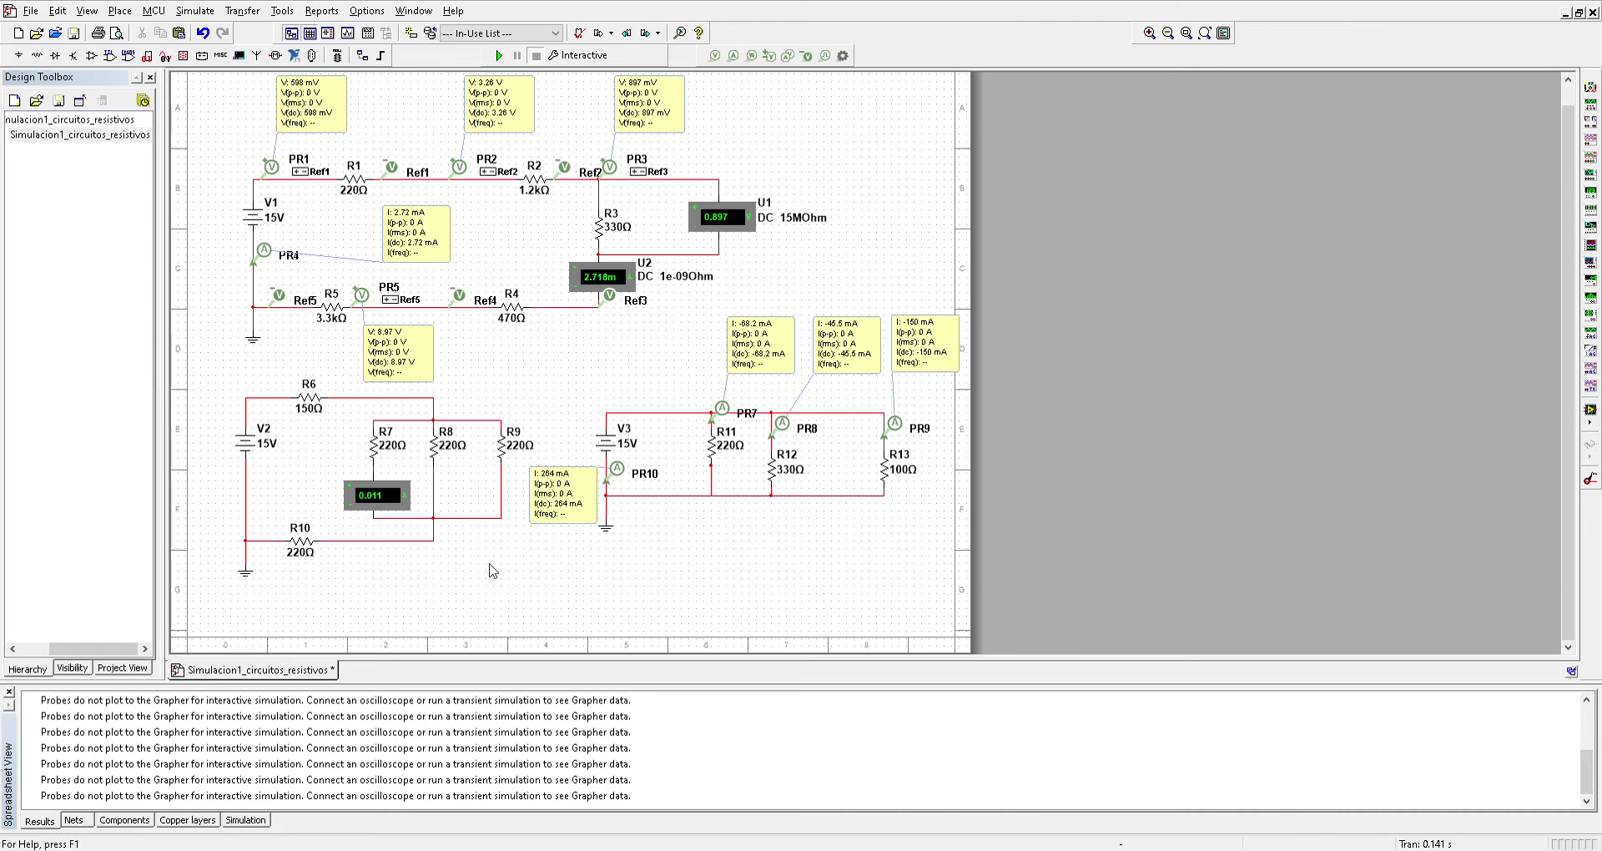
click(359, 497)
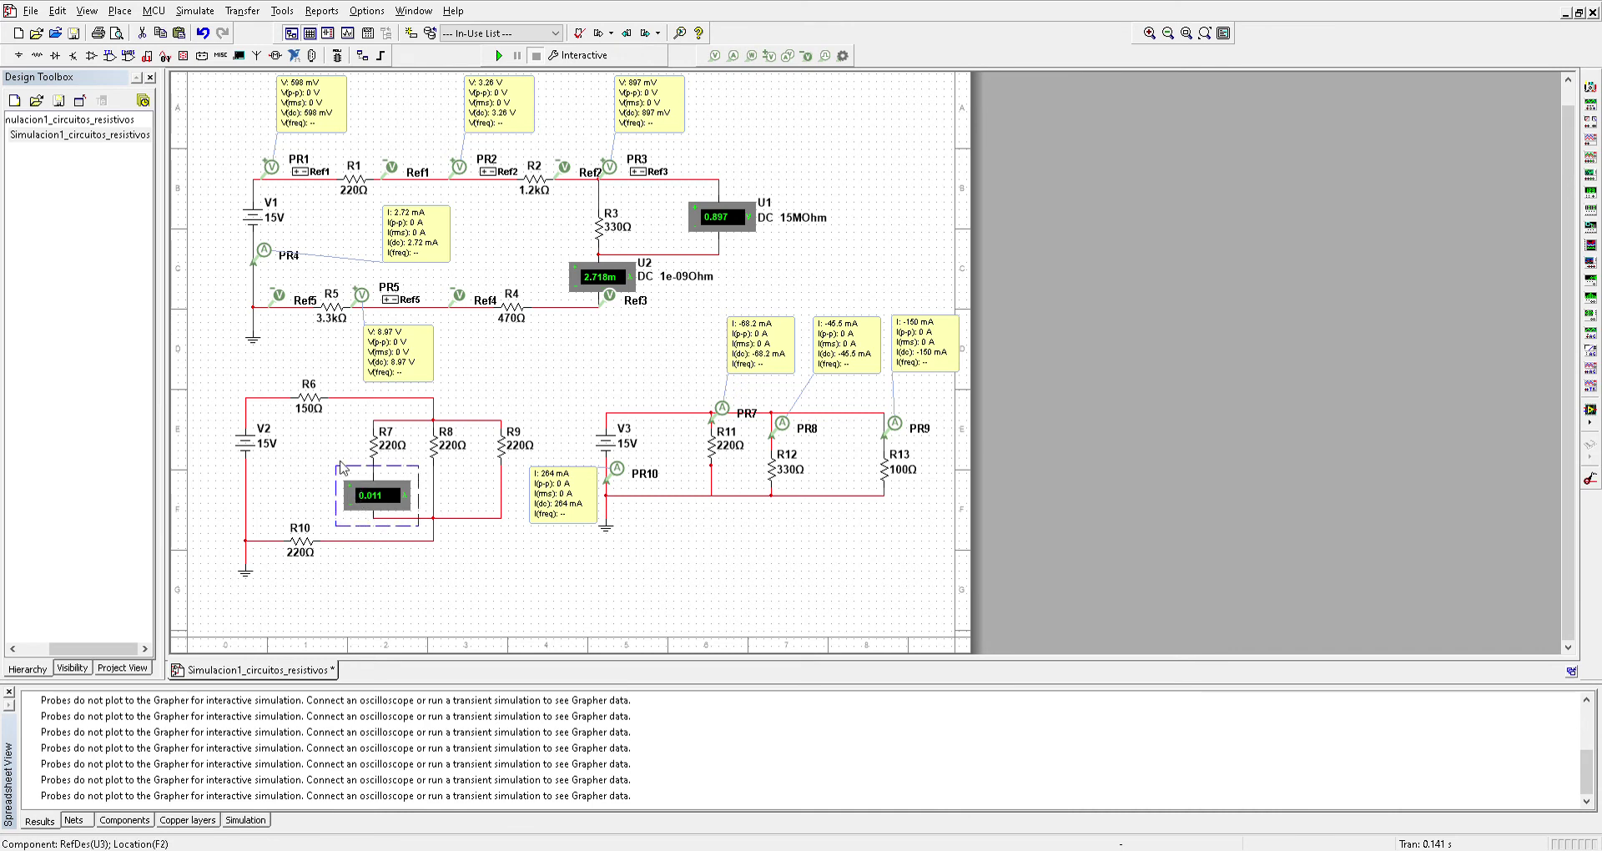
click(317, 431)
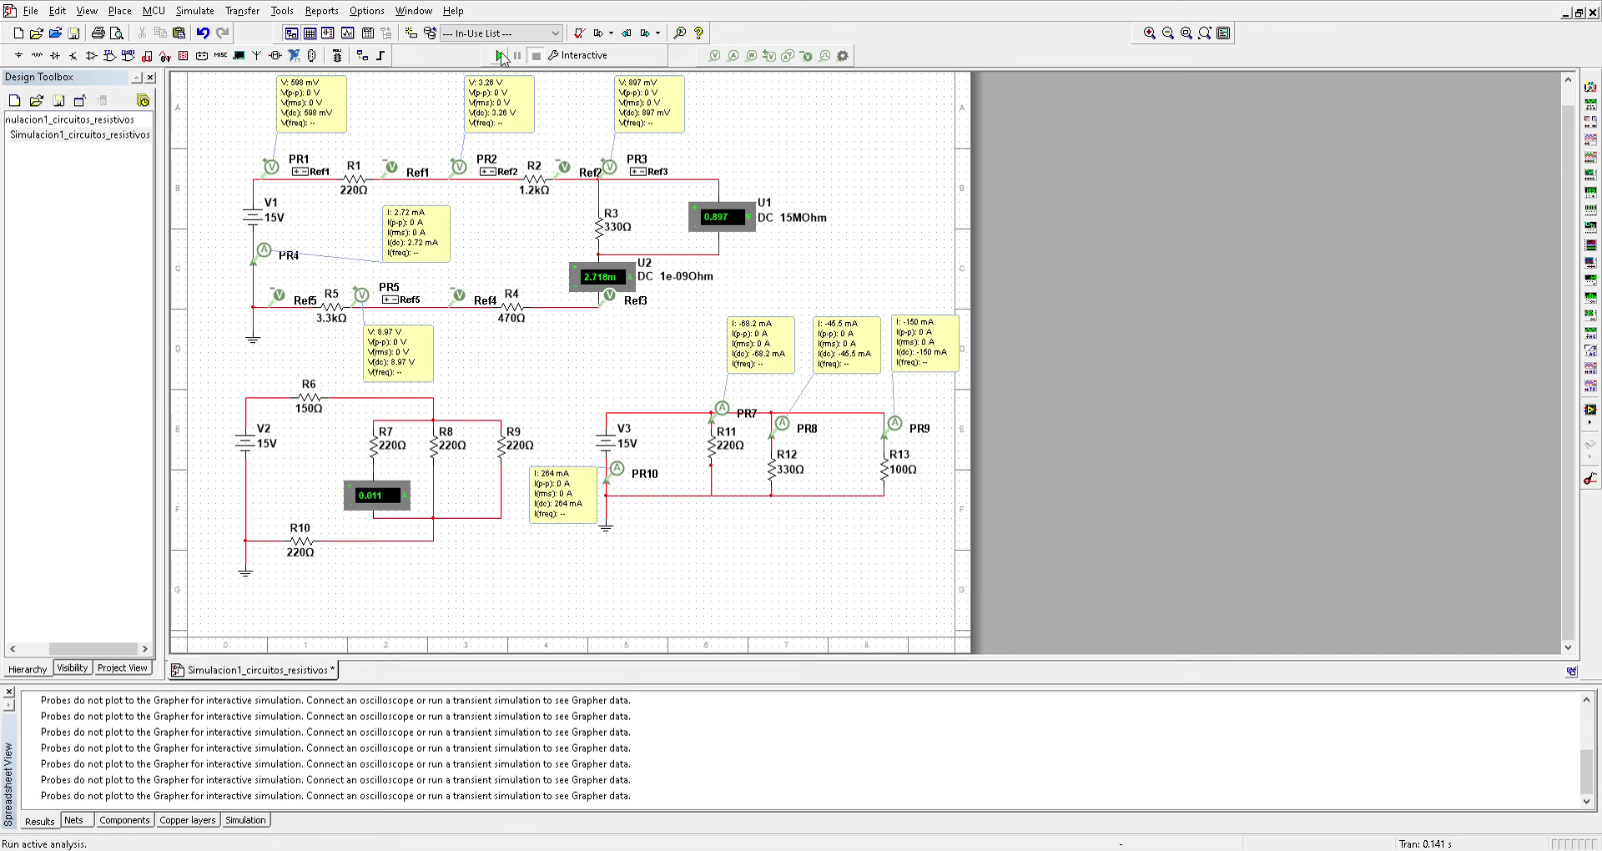
click(501, 55)
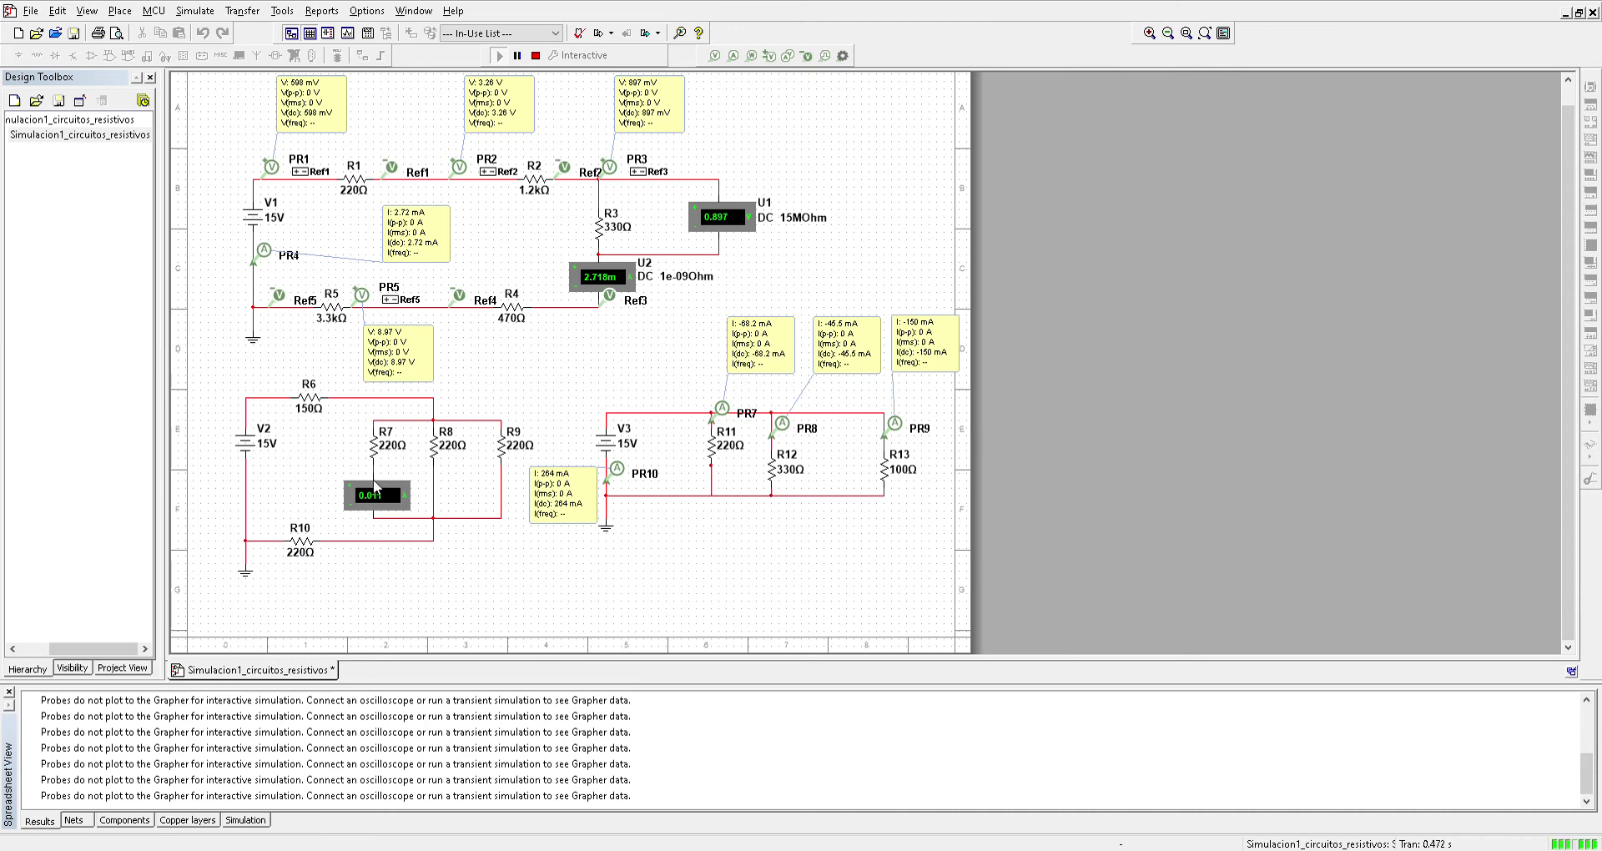
click(535, 56)
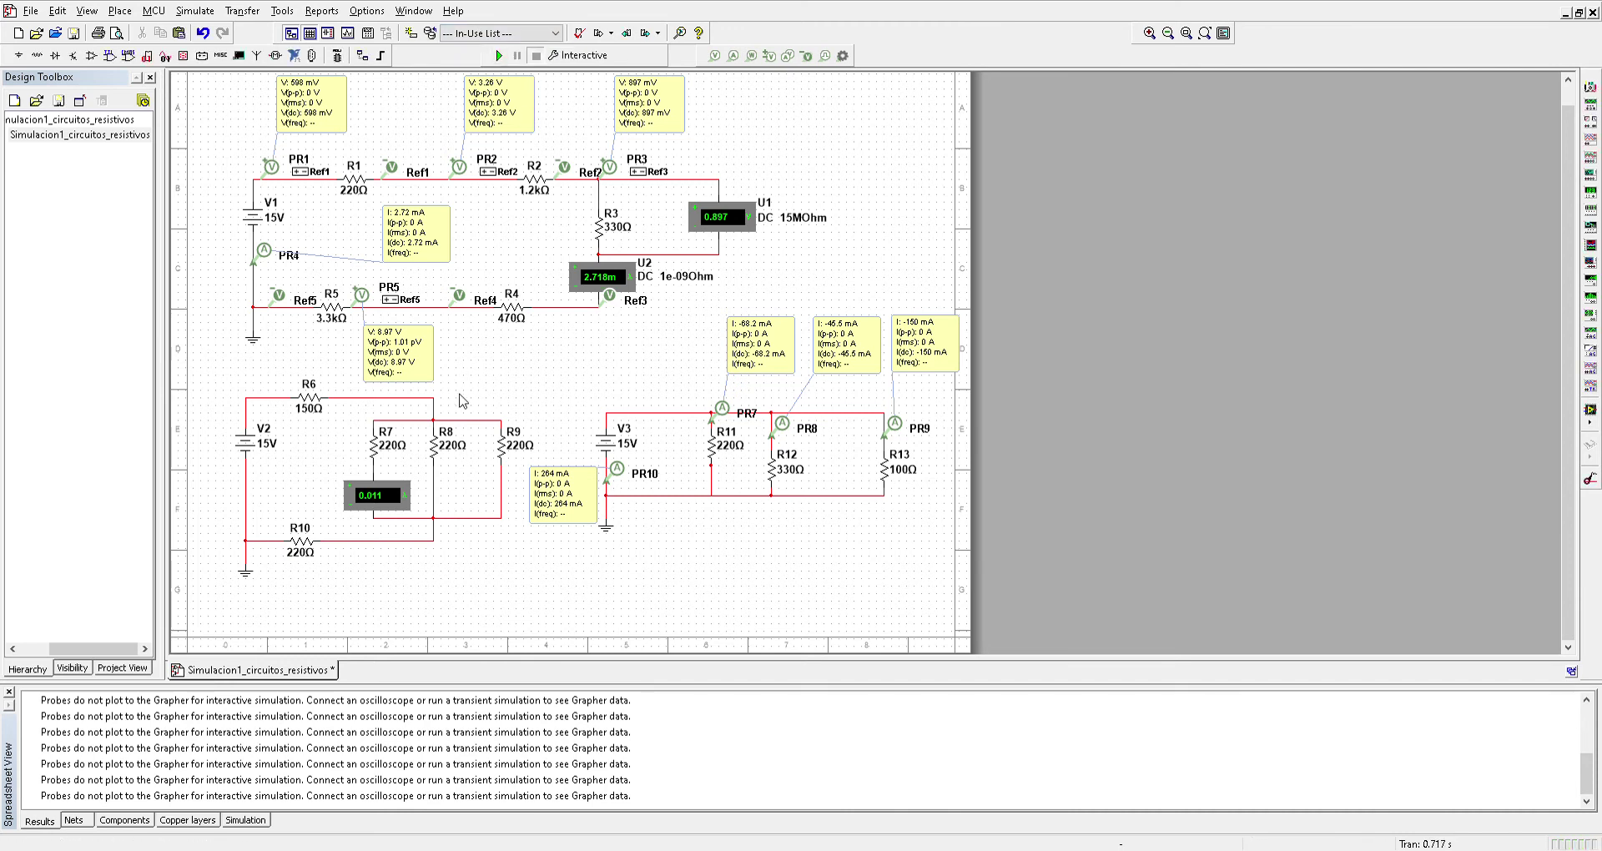
Remove the wire between R8's lower end and the lower rail of the mixed circuit.
click(434, 505)
key(ctrl+x)
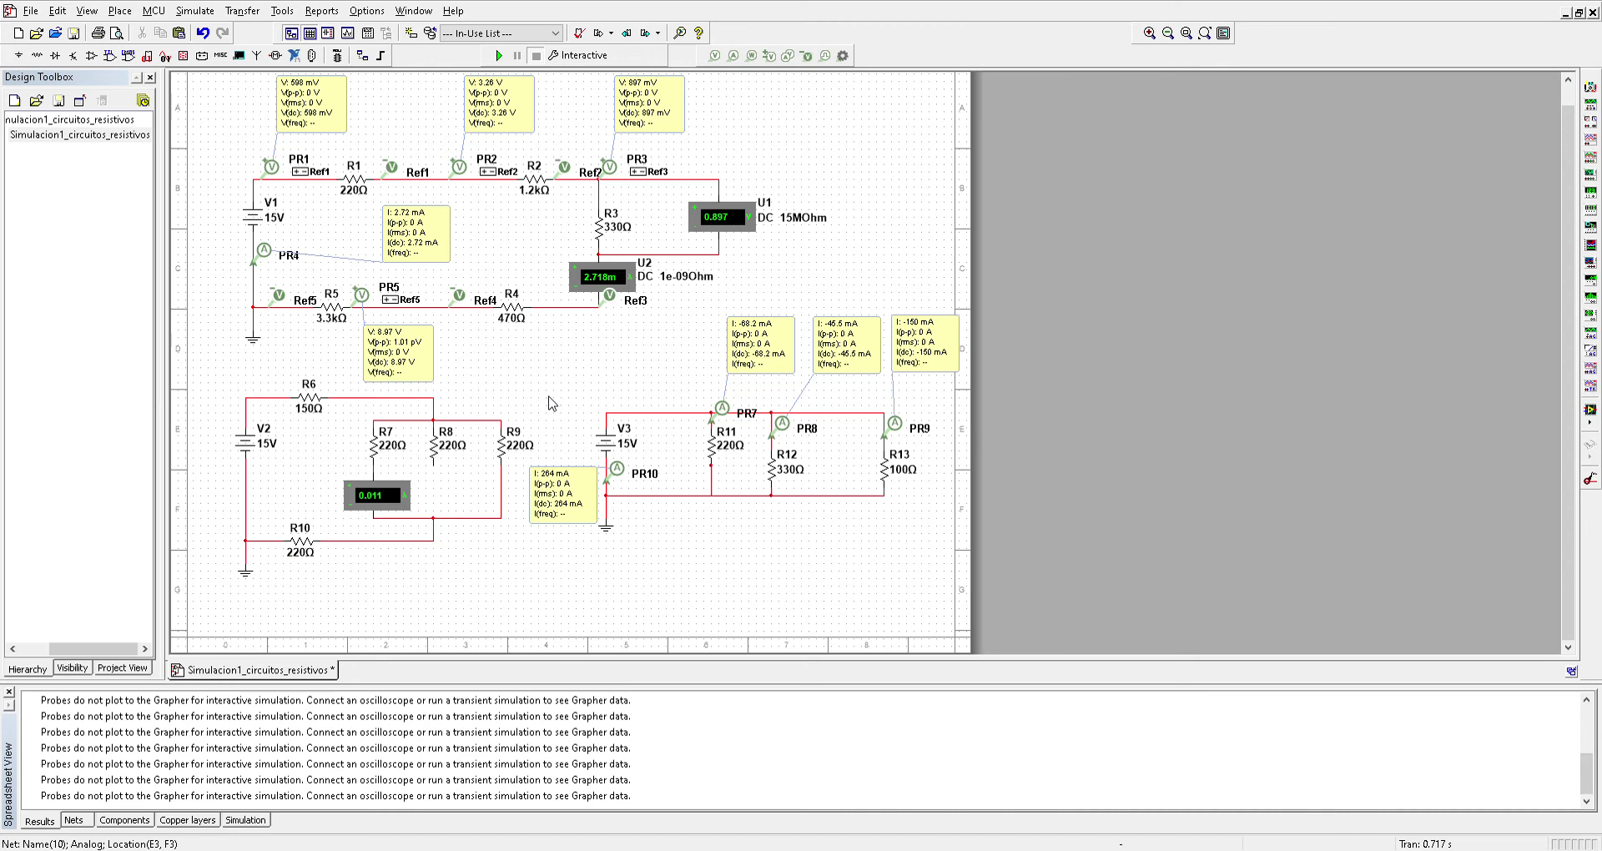
click(553, 330)
key(Escape)
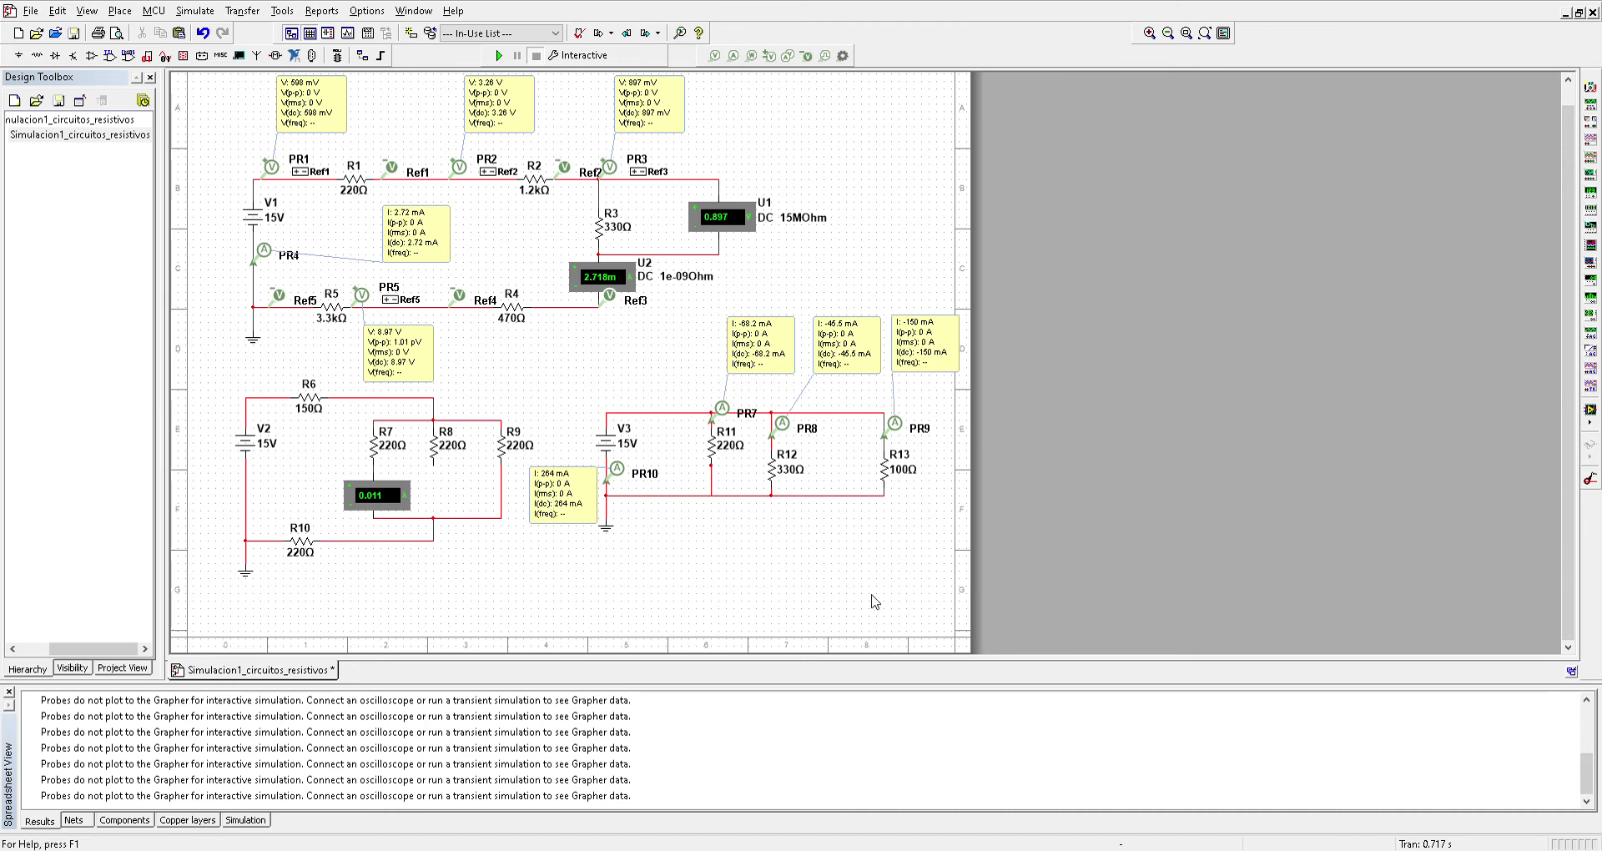
Nudge the whole V3 parallel circuit with its probes and readouts slightly down and to the right.
drag(574, 332, 935, 570)
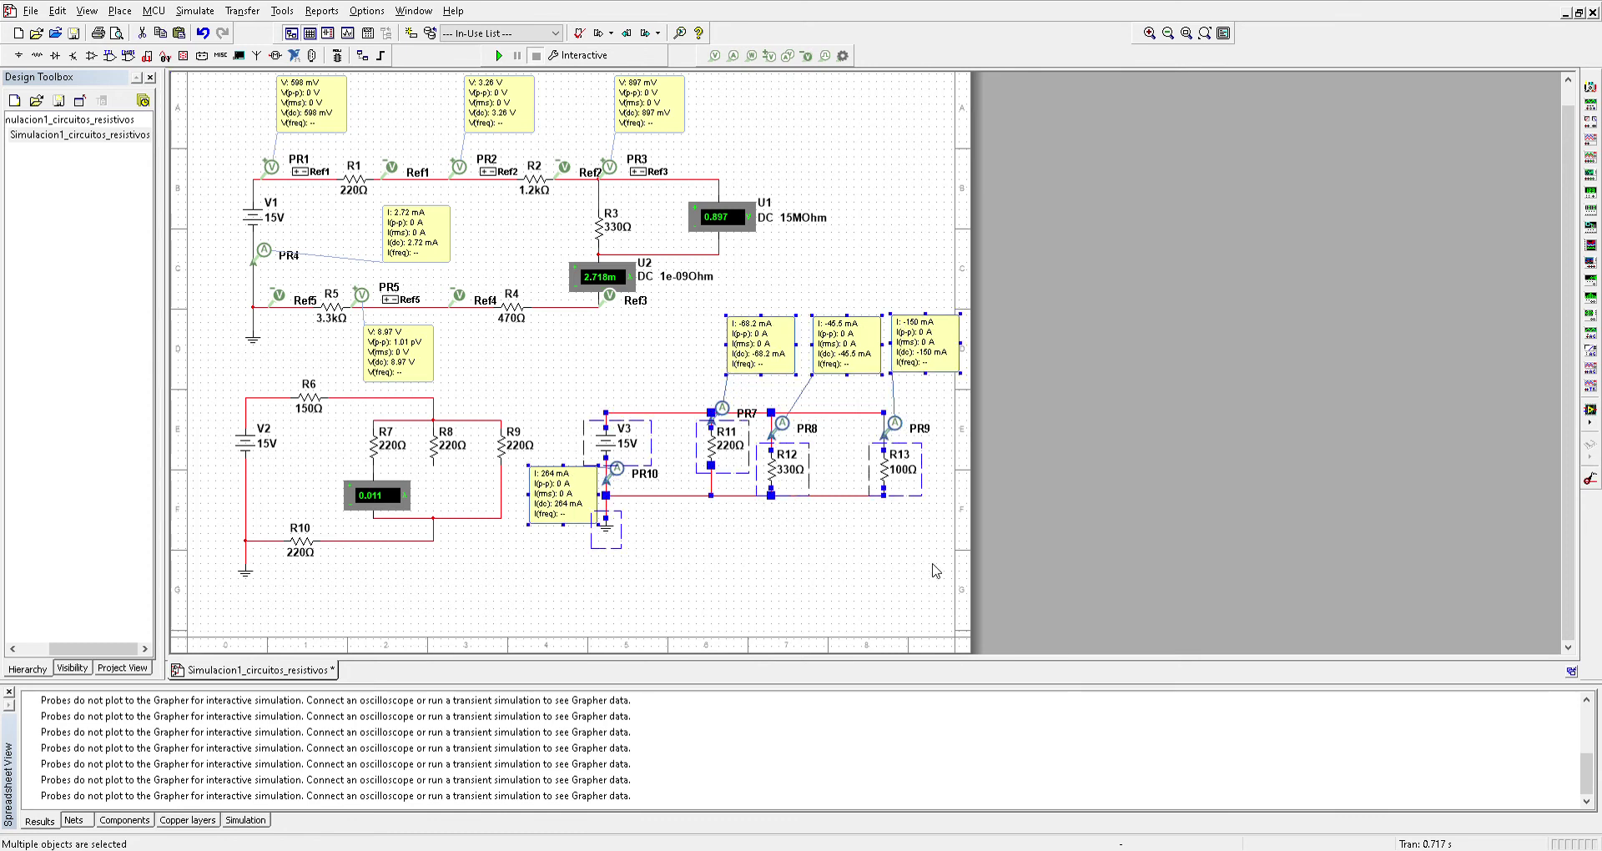
key(Right)
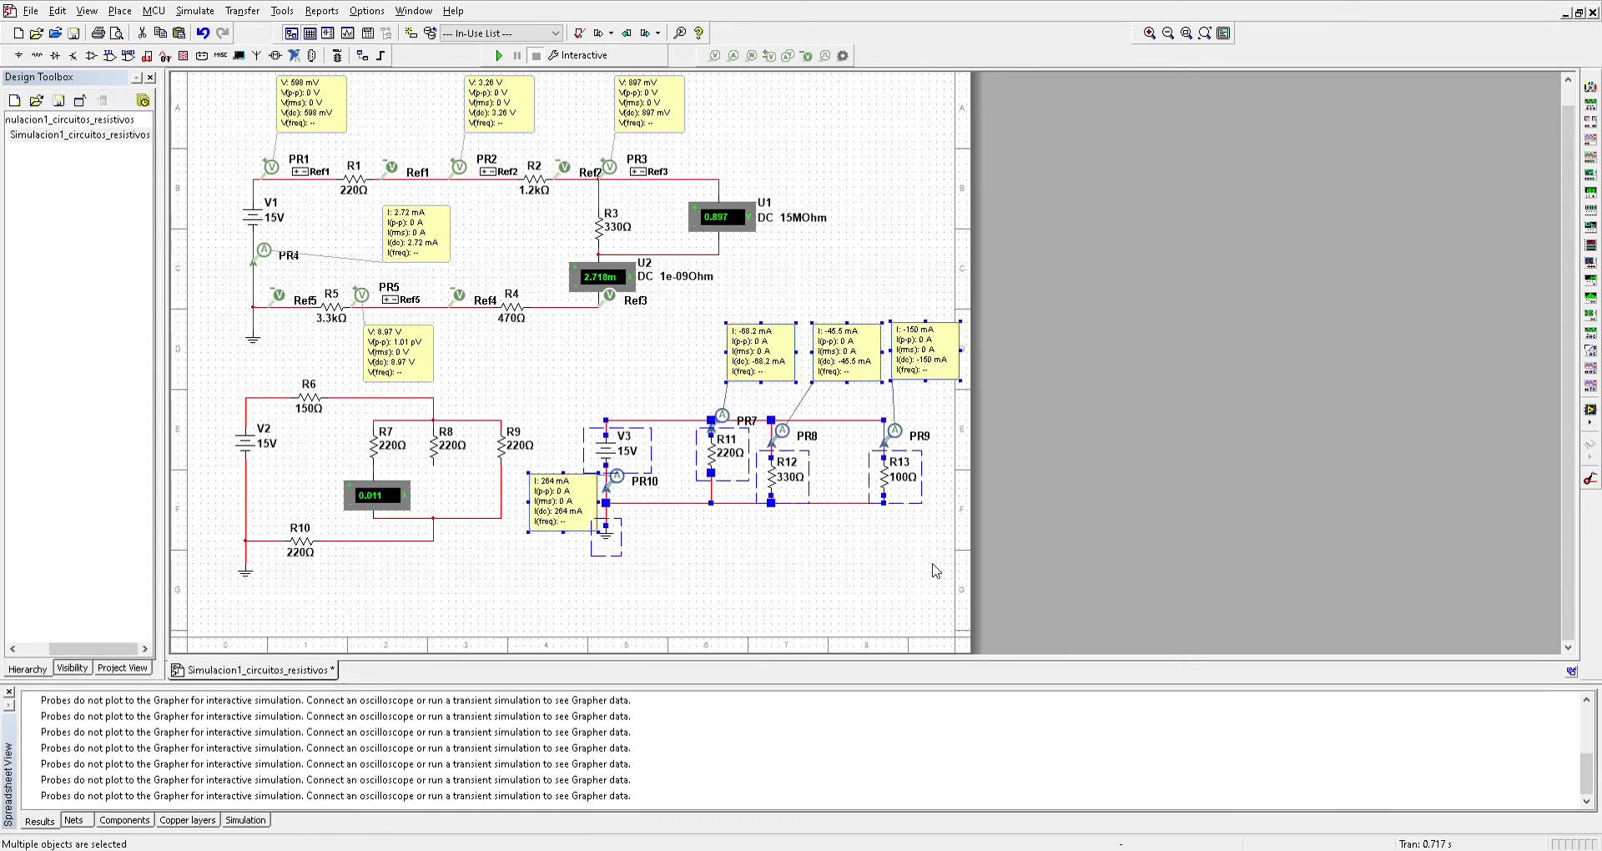
key(Down)
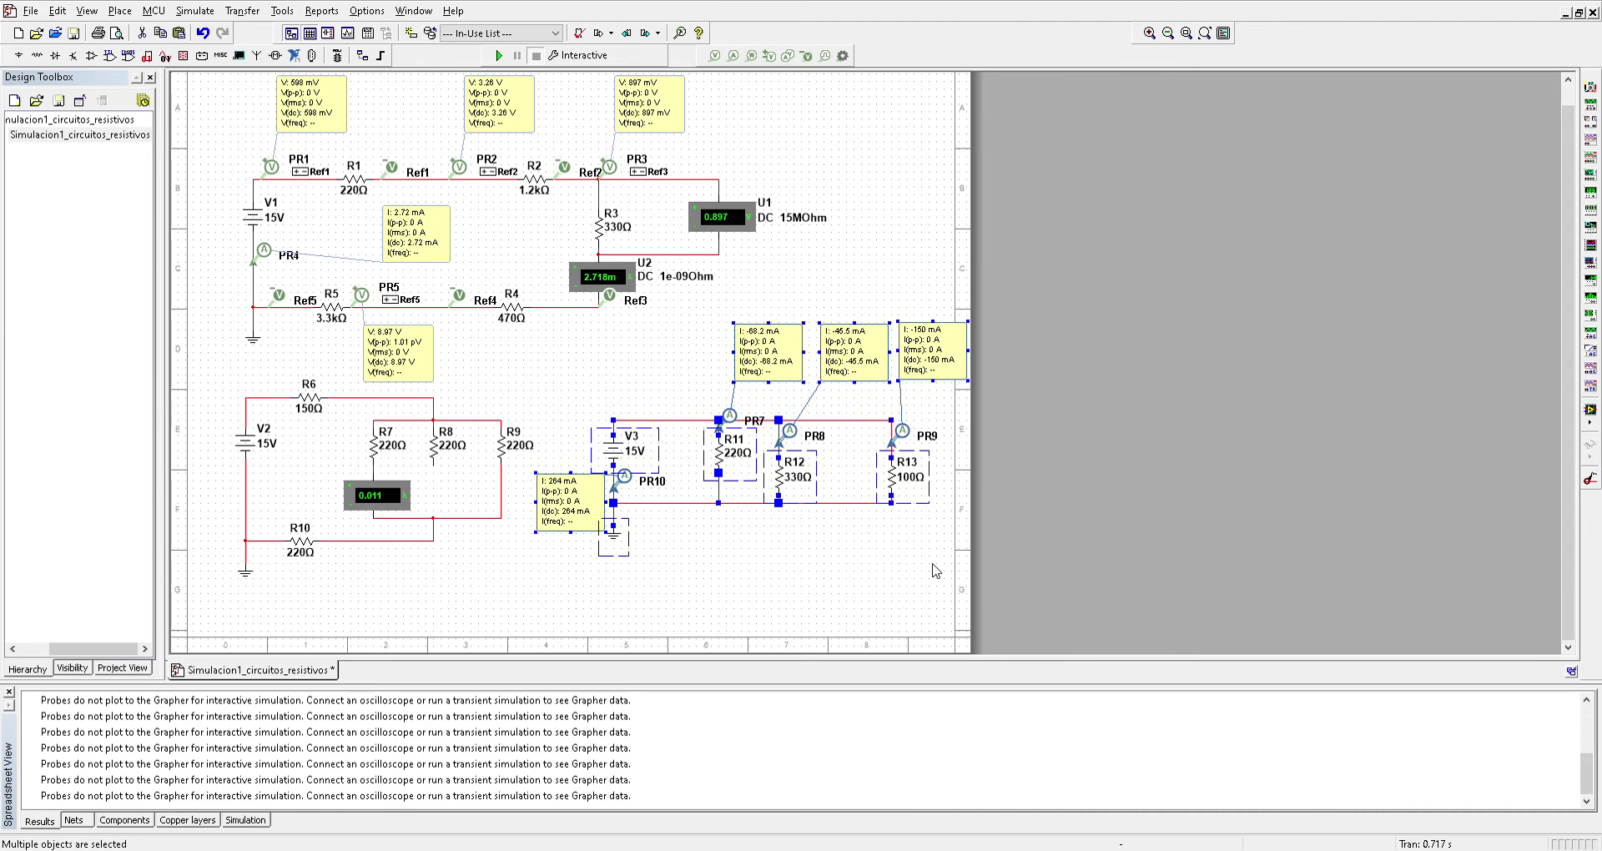
click(656, 601)
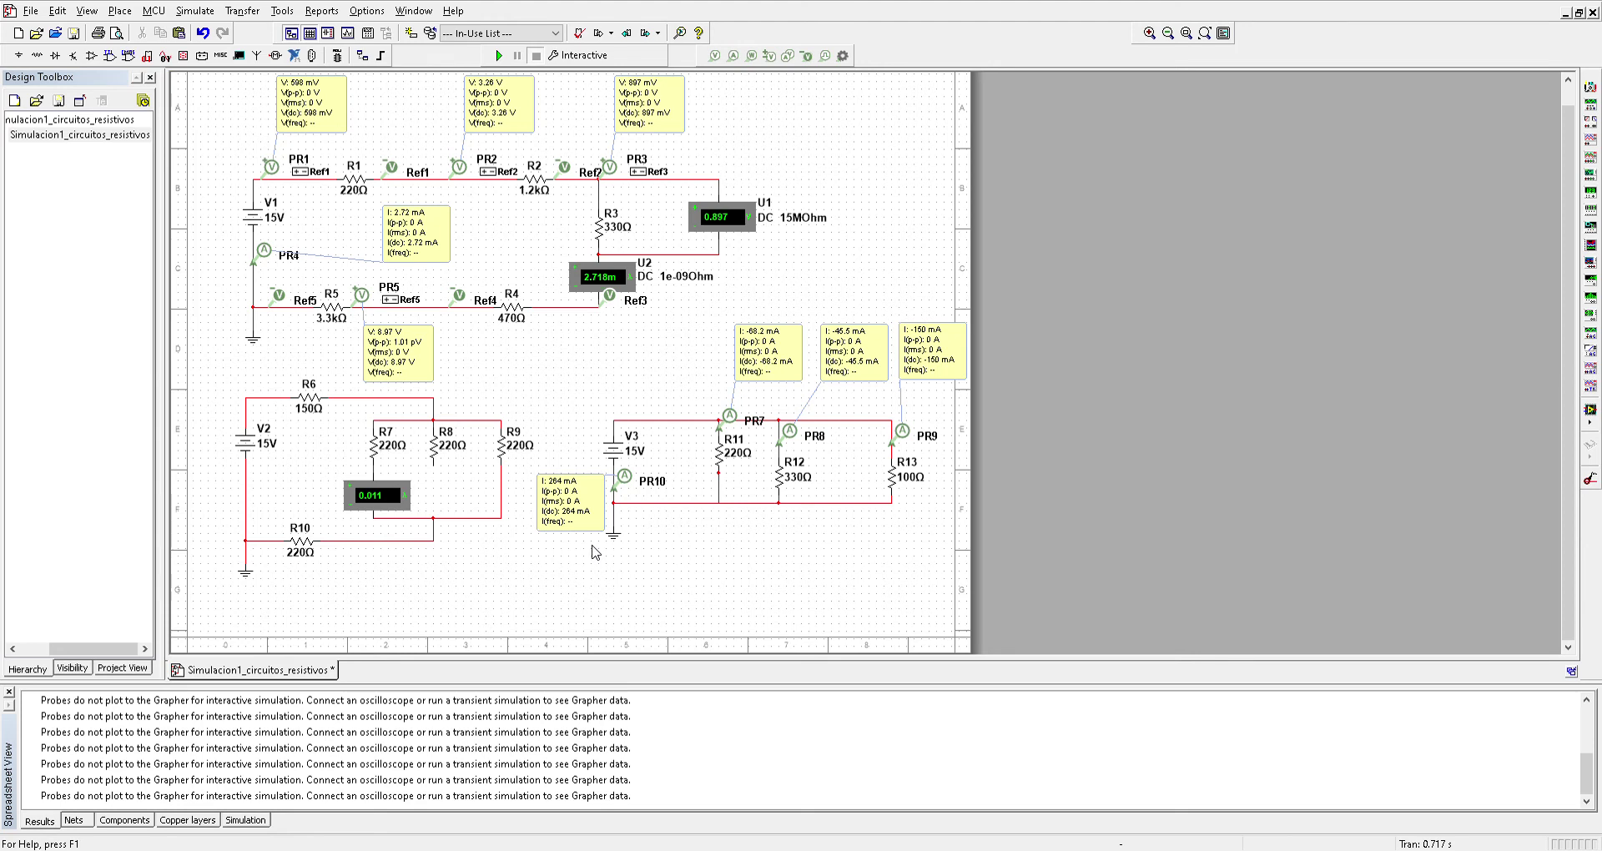
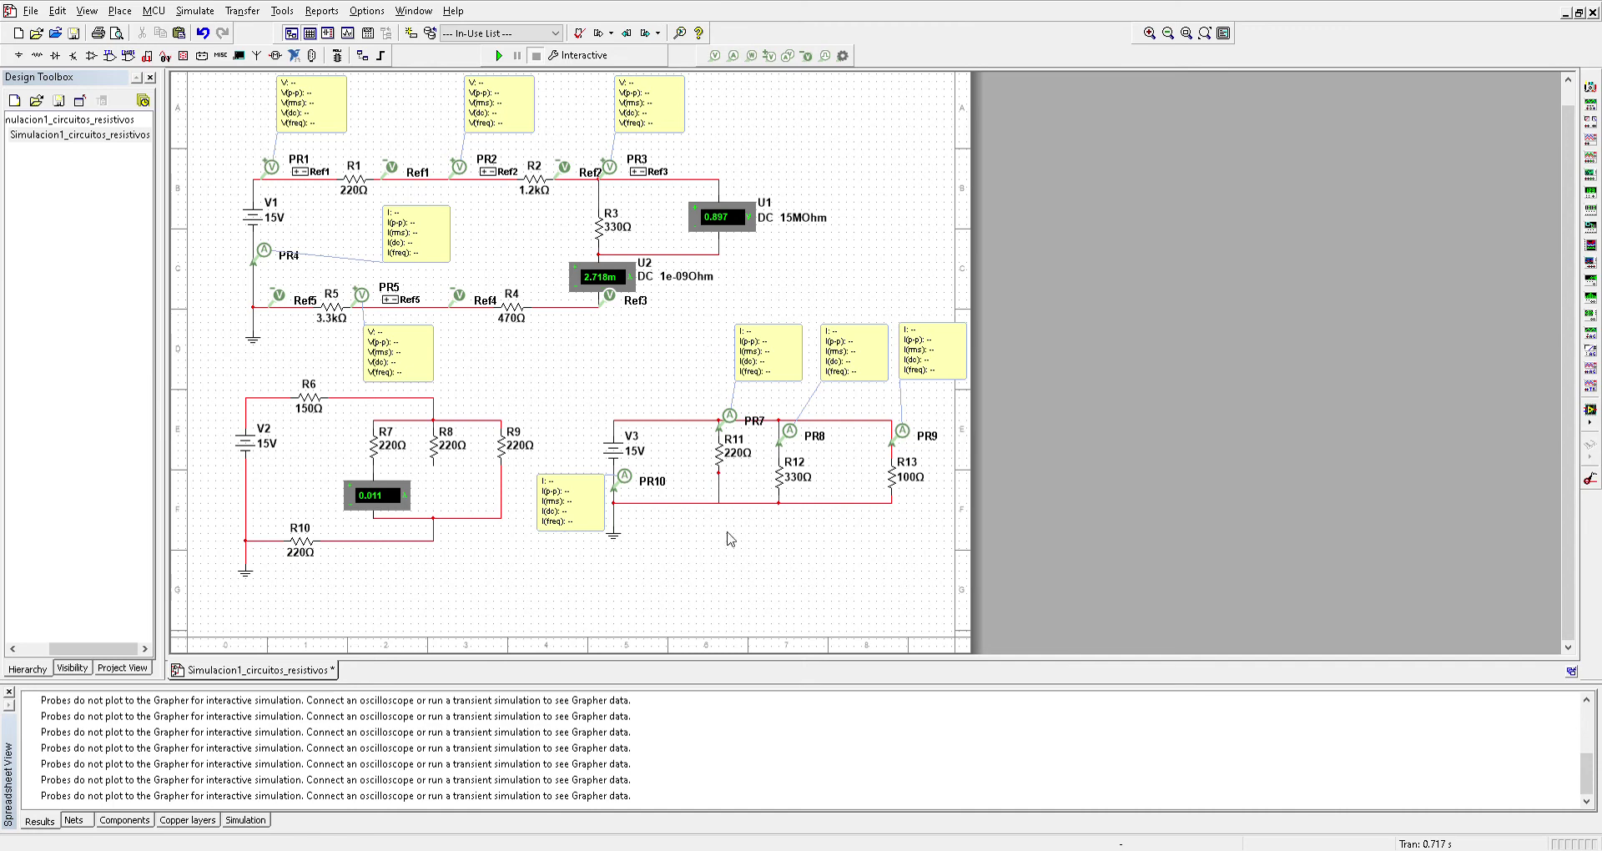
Widen the sheet and move the V3 parallel circuit with its probes and readouts to the sheet's upper right area.
click(759, 644)
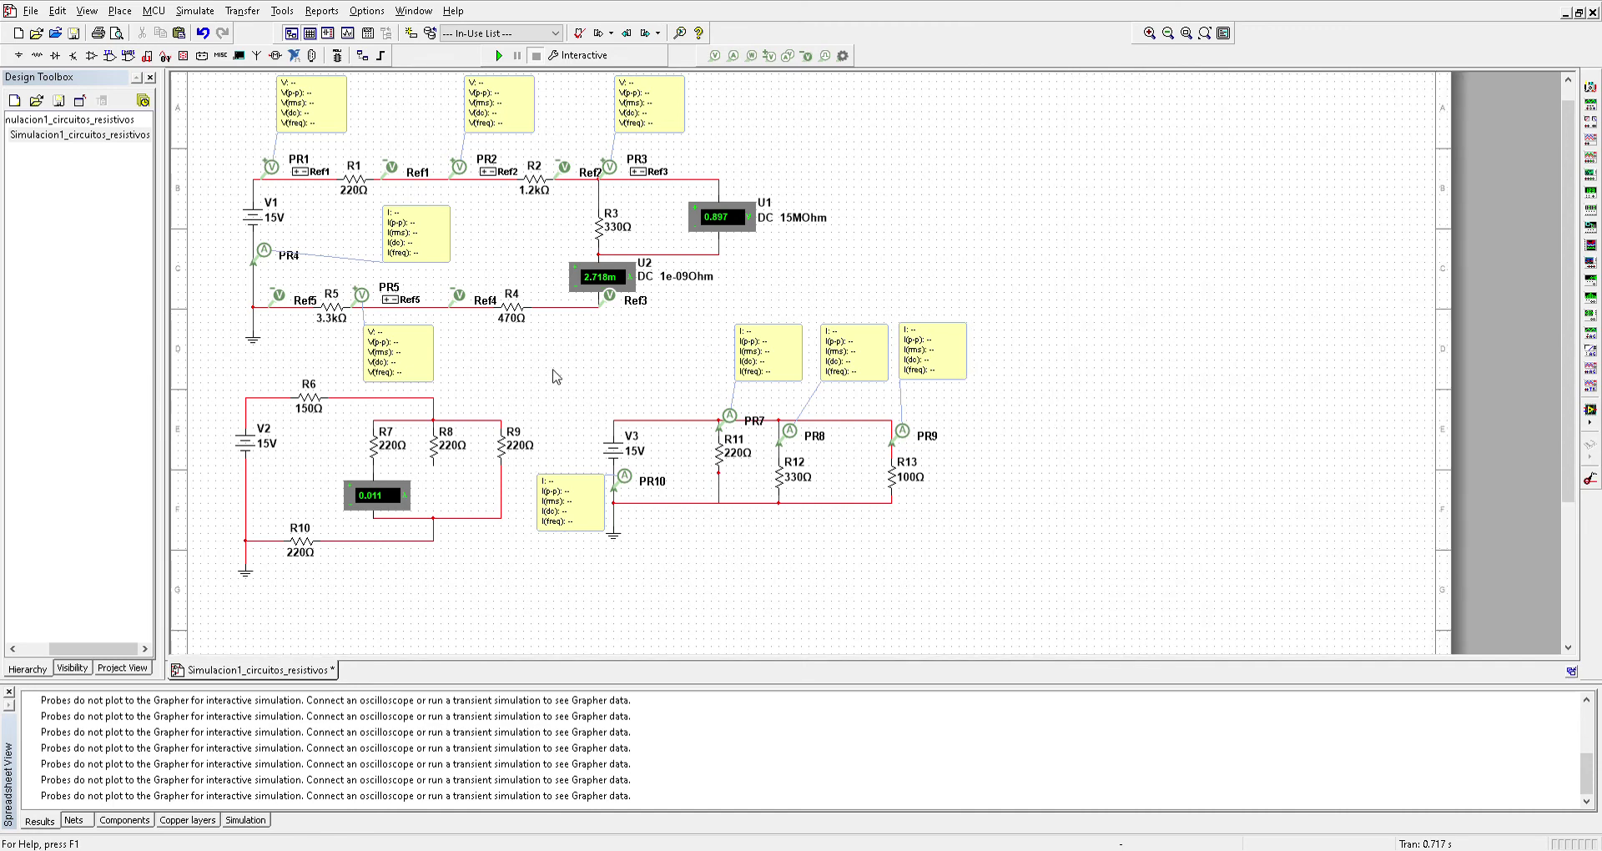
drag(556, 376, 991, 561)
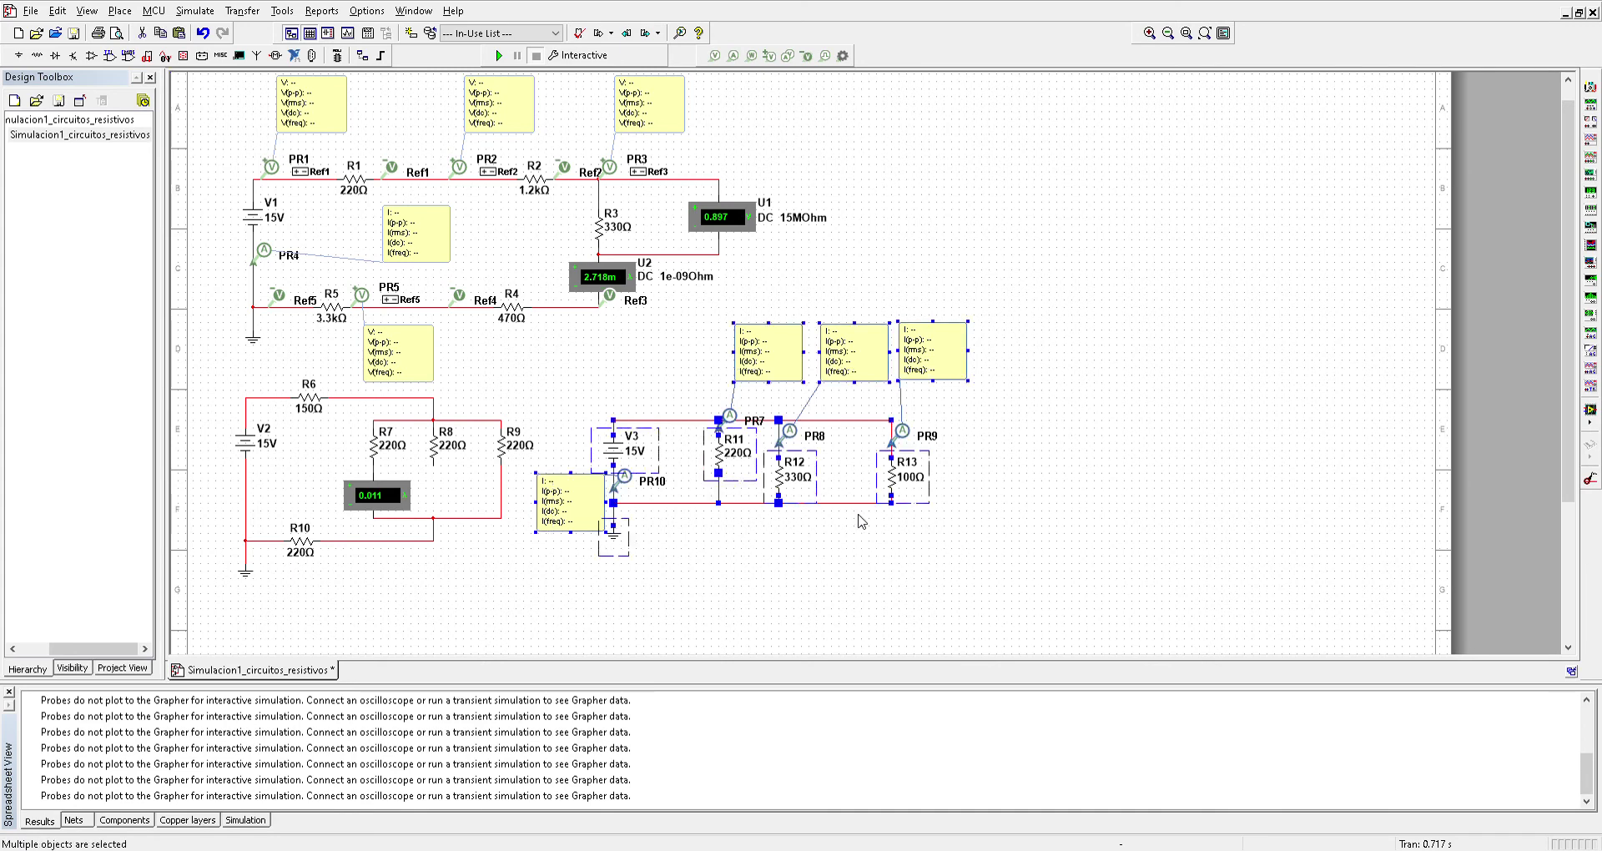
mouse_move(578, 504)
mouse_down()
mouse_move(871, 376)
mouse_move(978, 224)
mouse_move(1024, 233)
mouse_up()
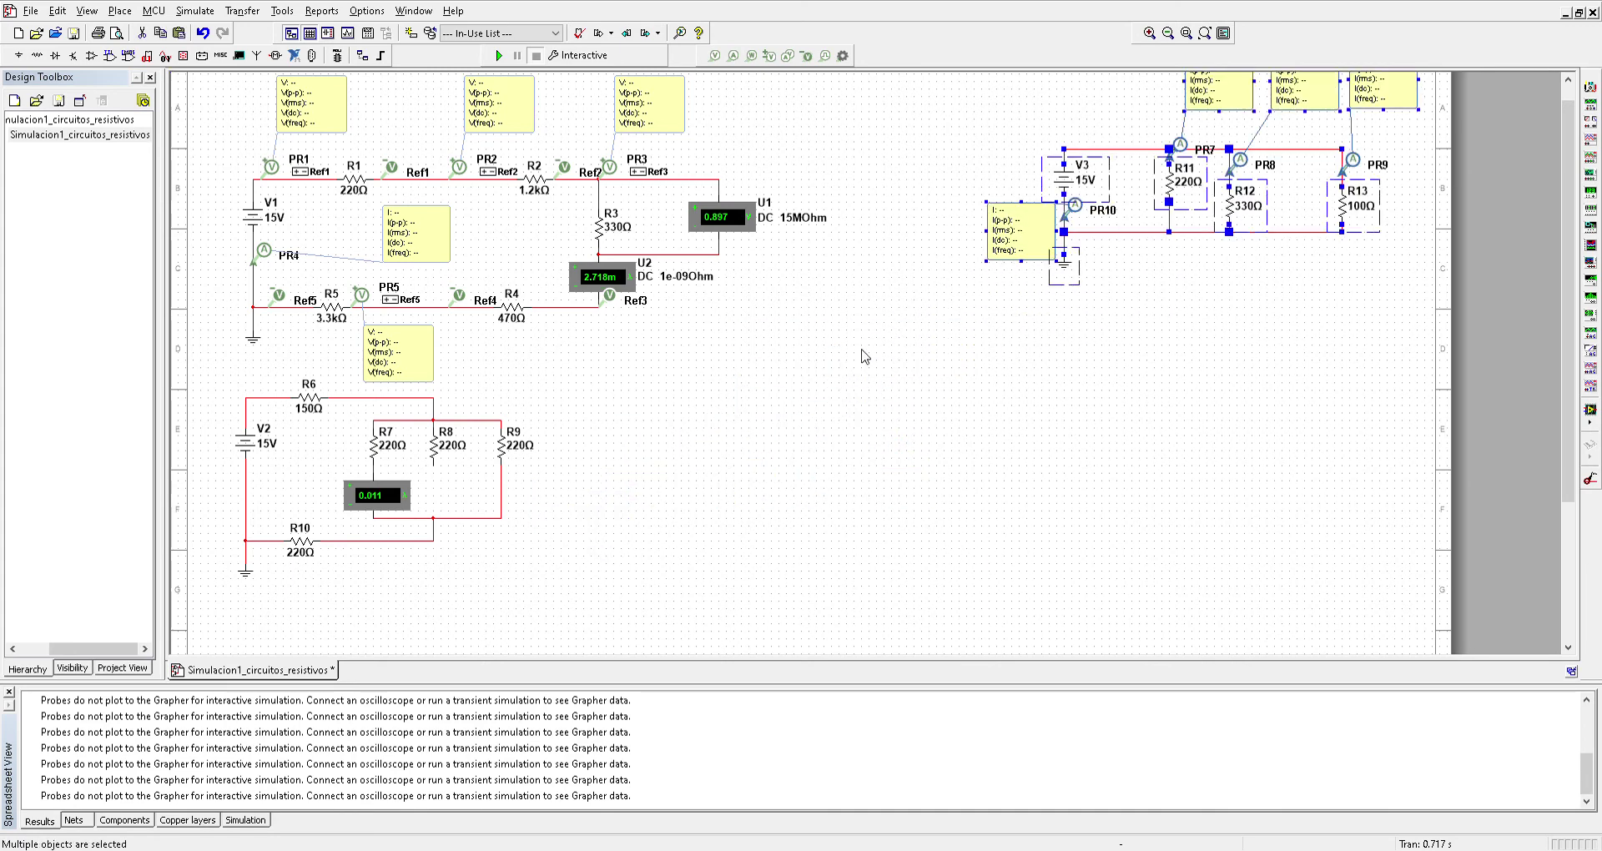
click(863, 356)
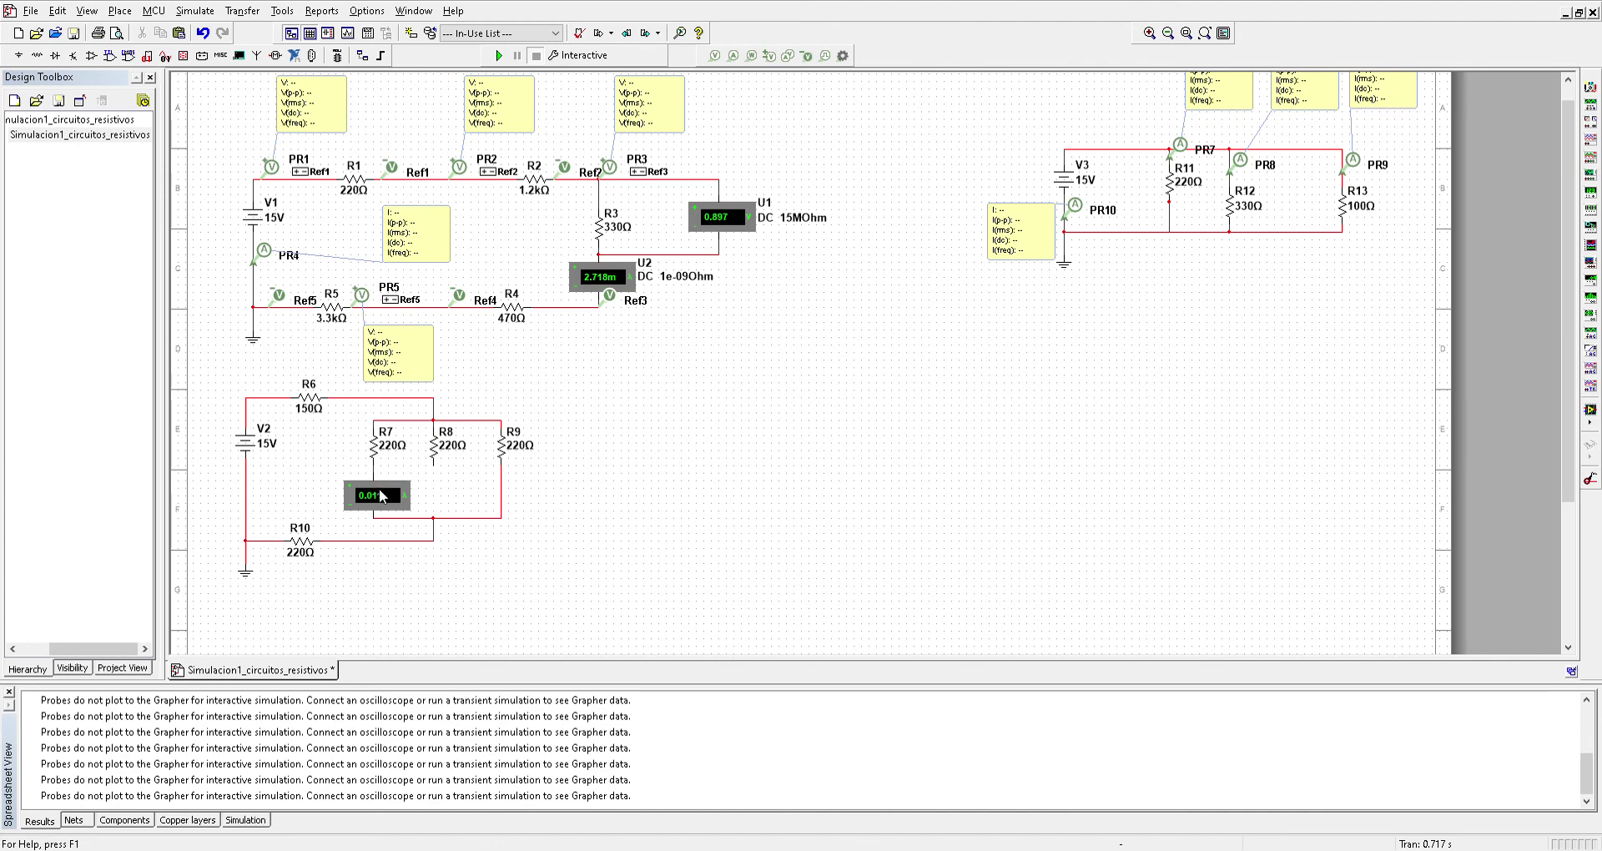
Shift R9 and R8 to the right to space out the parallel branches, and remove R8's upper wire.
drag(503, 456, 616, 457)
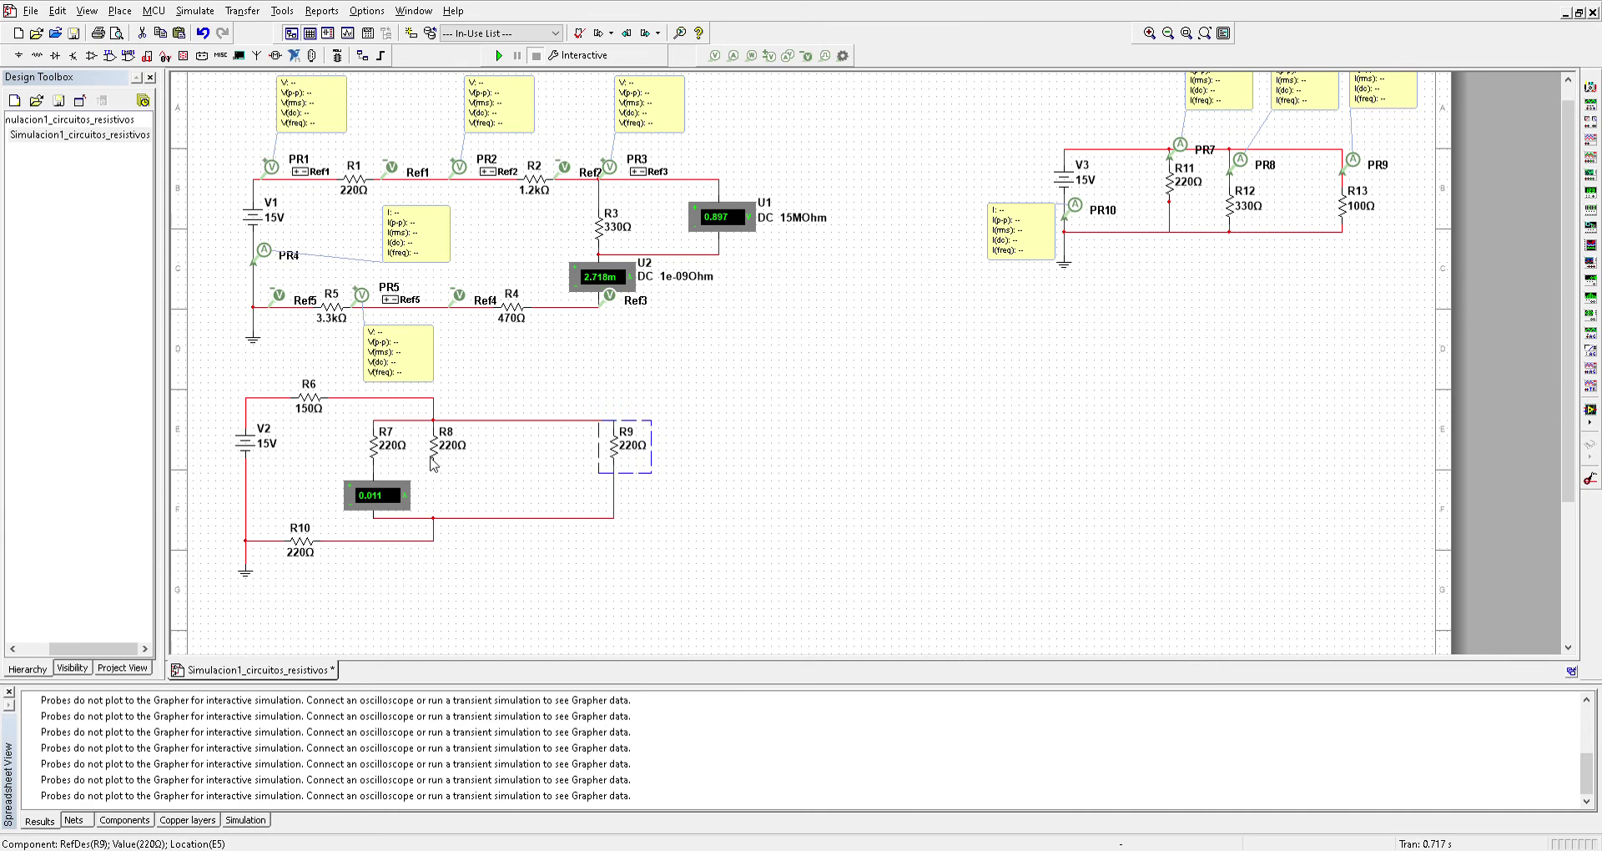
drag(433, 464, 510, 462)
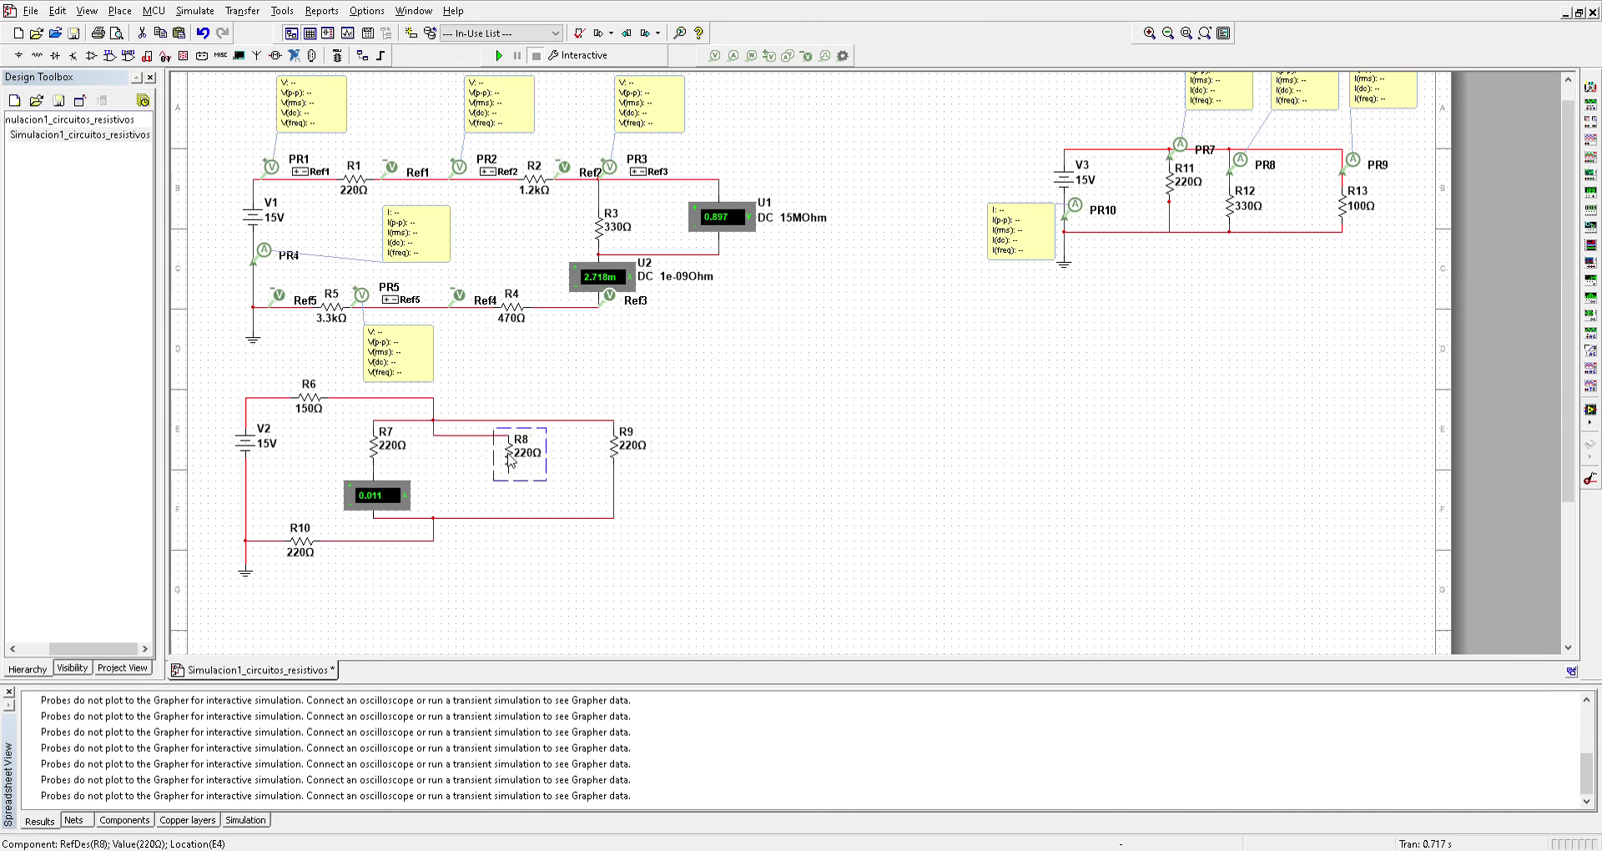
click(447, 435)
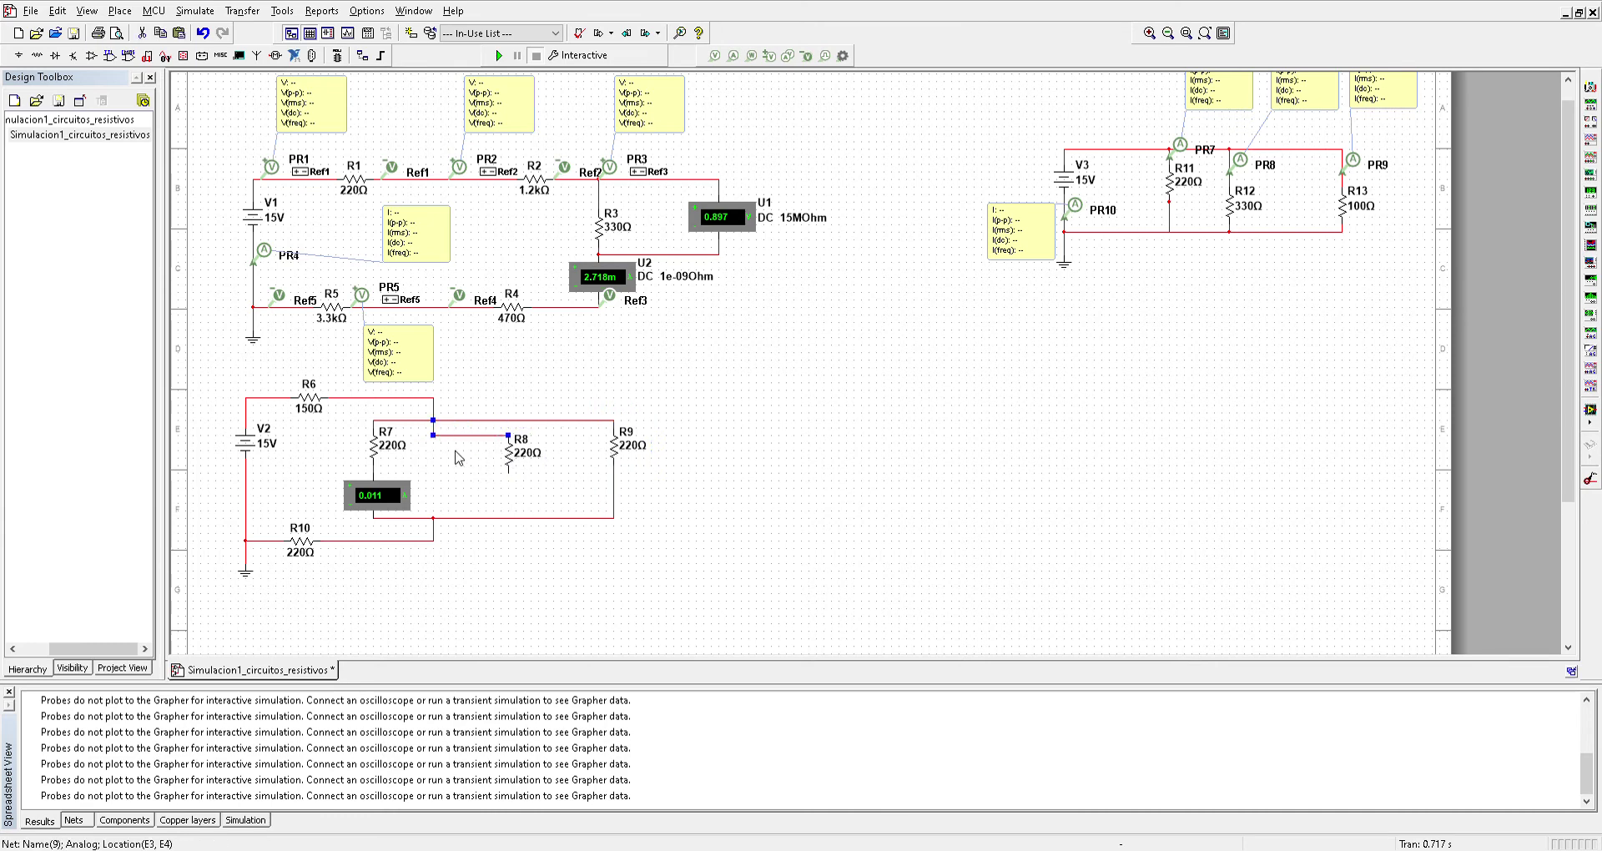
key(Delete)
Replace the wire from R6 with one that meets the upper rail directly above R8, and connect R8's upper end there.
click(435, 420)
drag(508, 426, 508, 422)
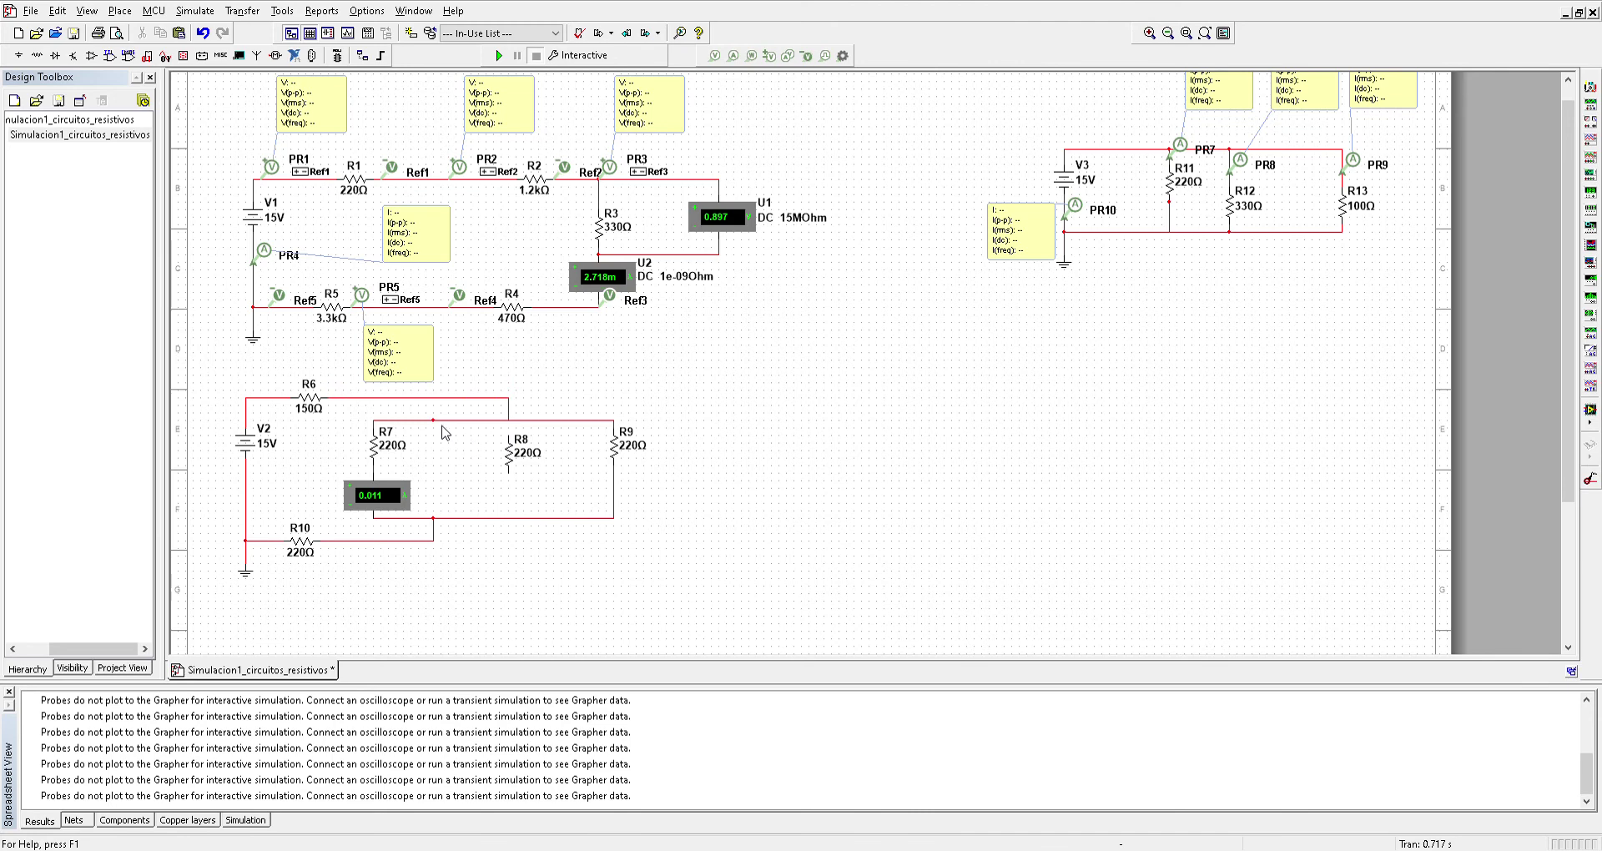
click(477, 413)
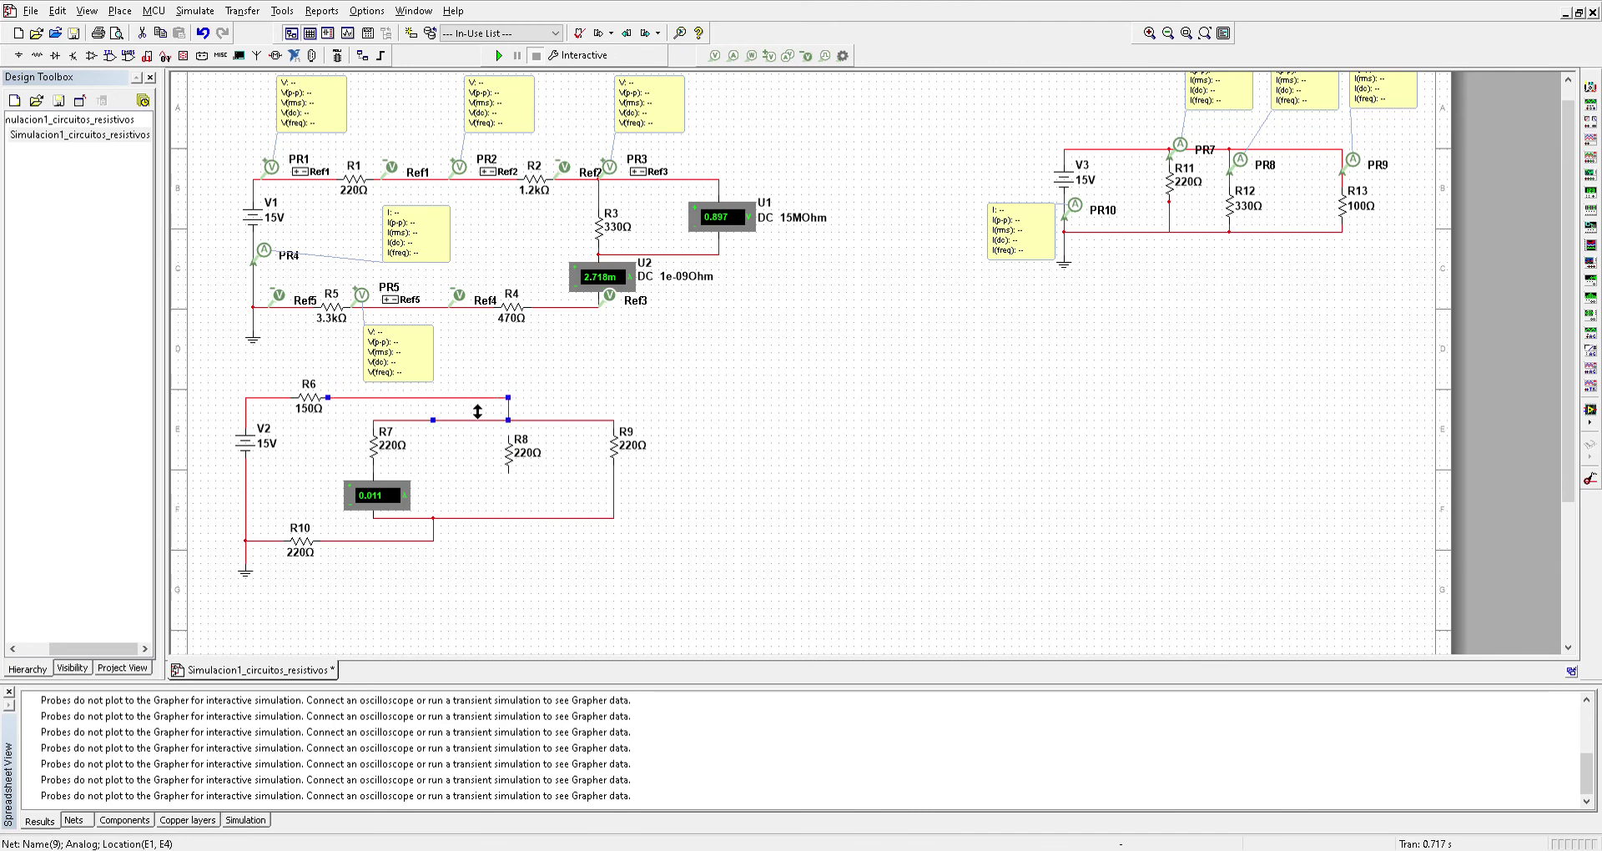
key(Delete)
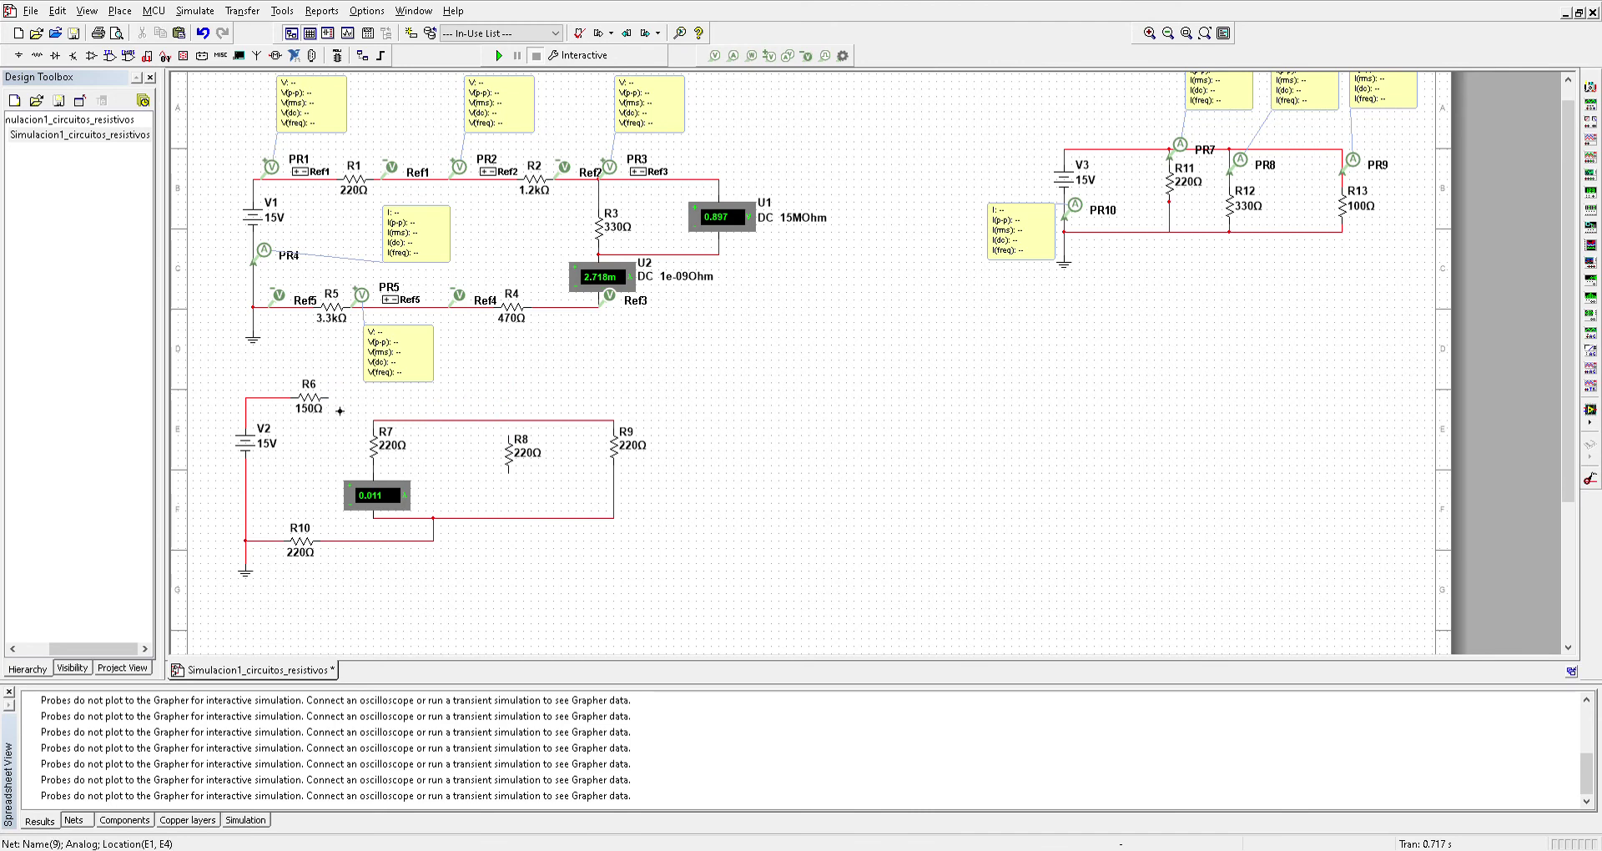
click(328, 398)
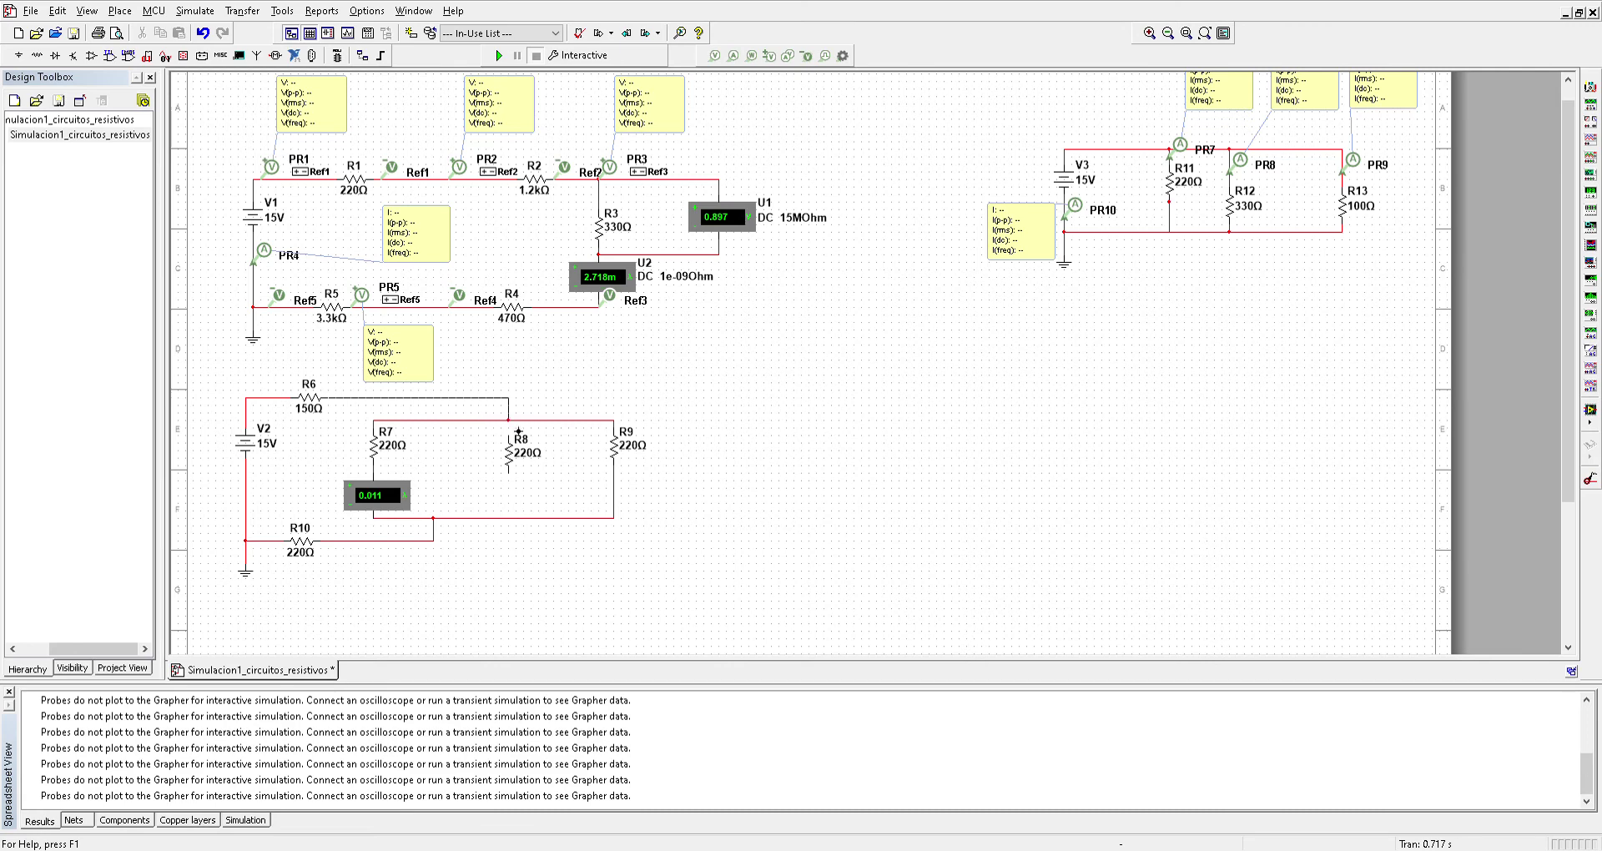
click(517, 431)
click(508, 471)
click(501, 518)
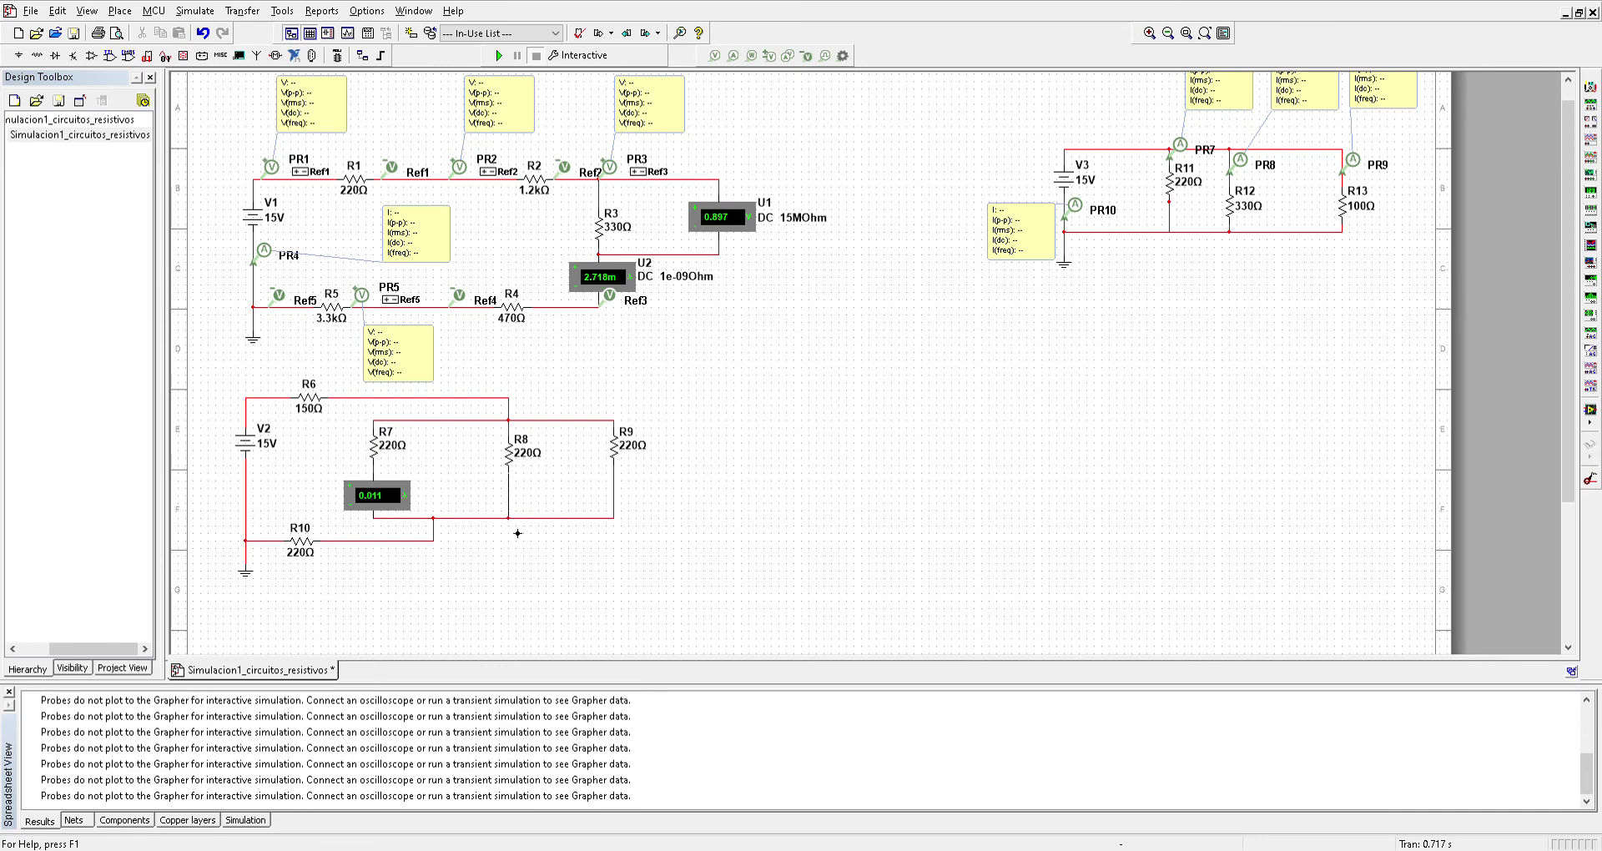
click(509, 502)
key(Delete)
Copy the ammeter below R7 and place the copy in series directly beneath R8.
click(398, 503)
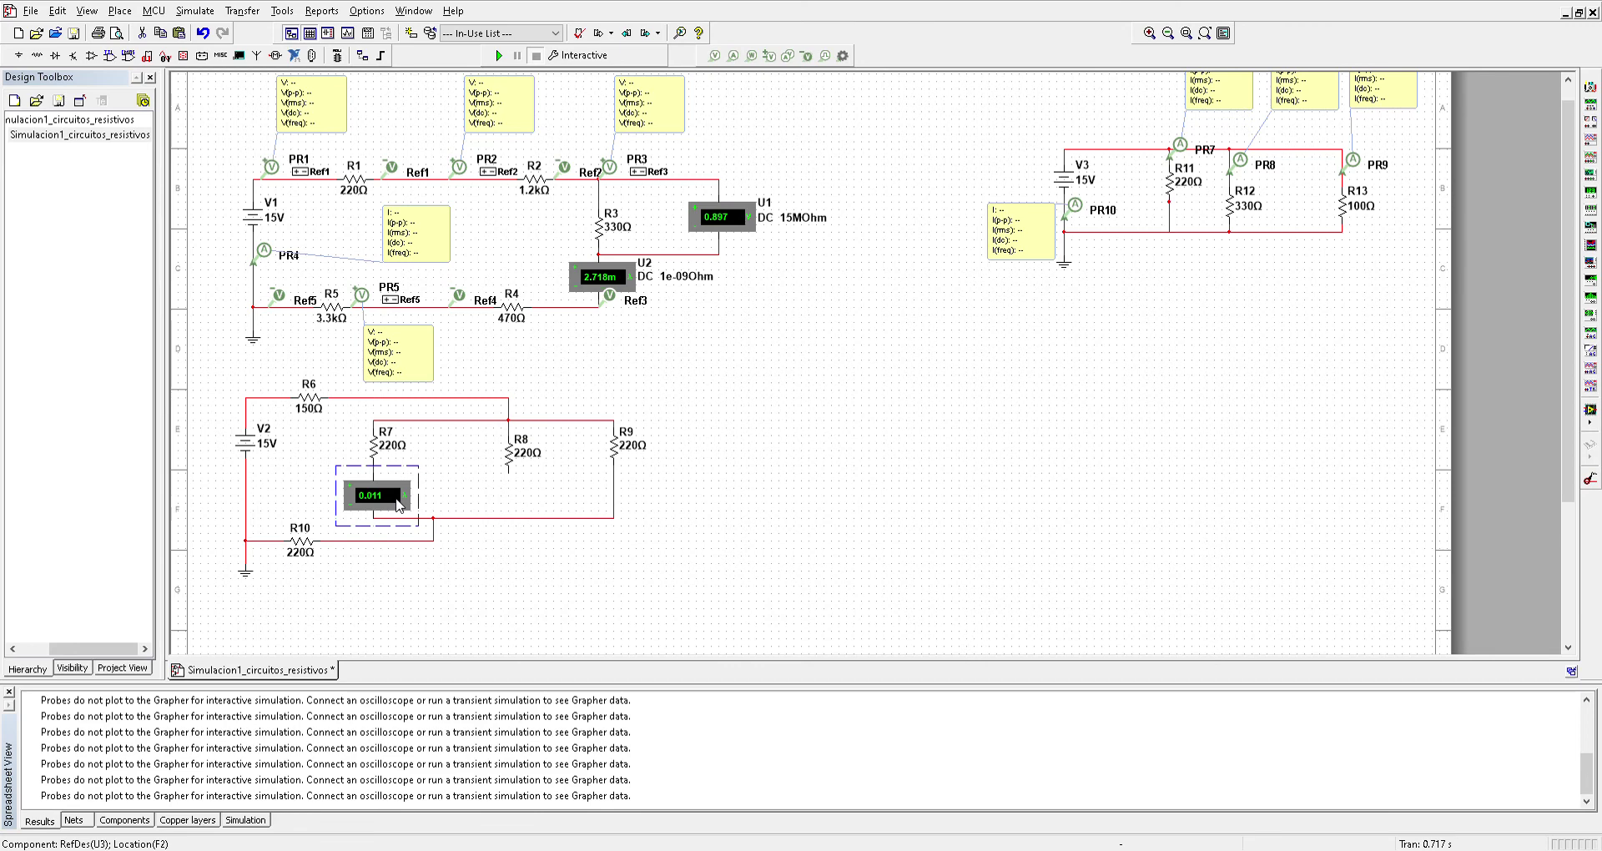
key(ctrl+c)
key(ctrl+v)
click(506, 525)
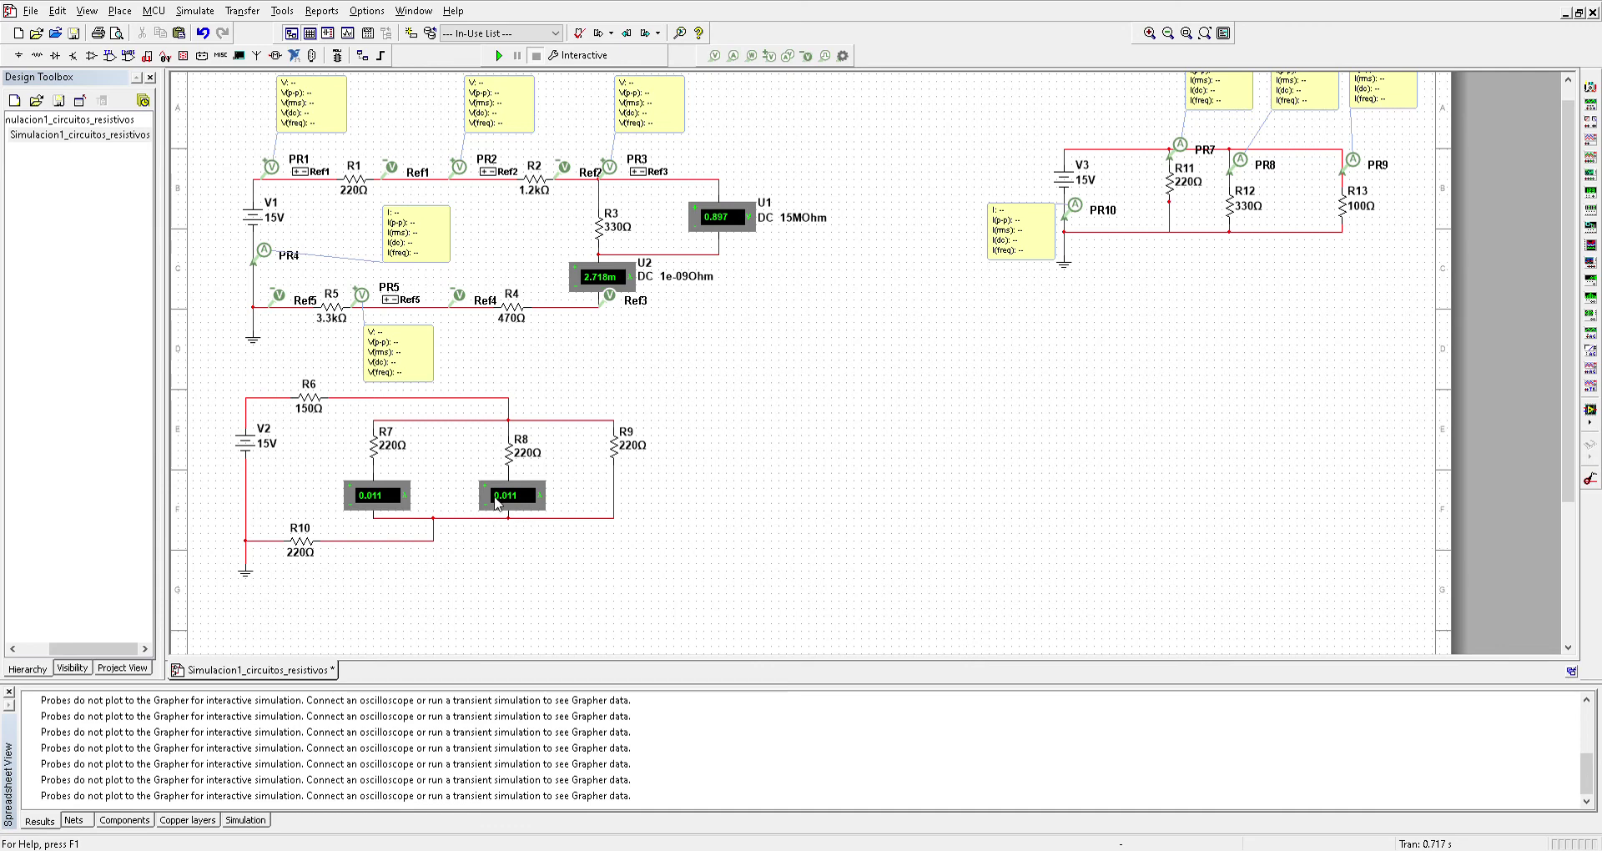
mouse_move(495, 501)
mouse_down()
mouse_move(474, 503)
mouse_move(502, 503)
mouse_up()
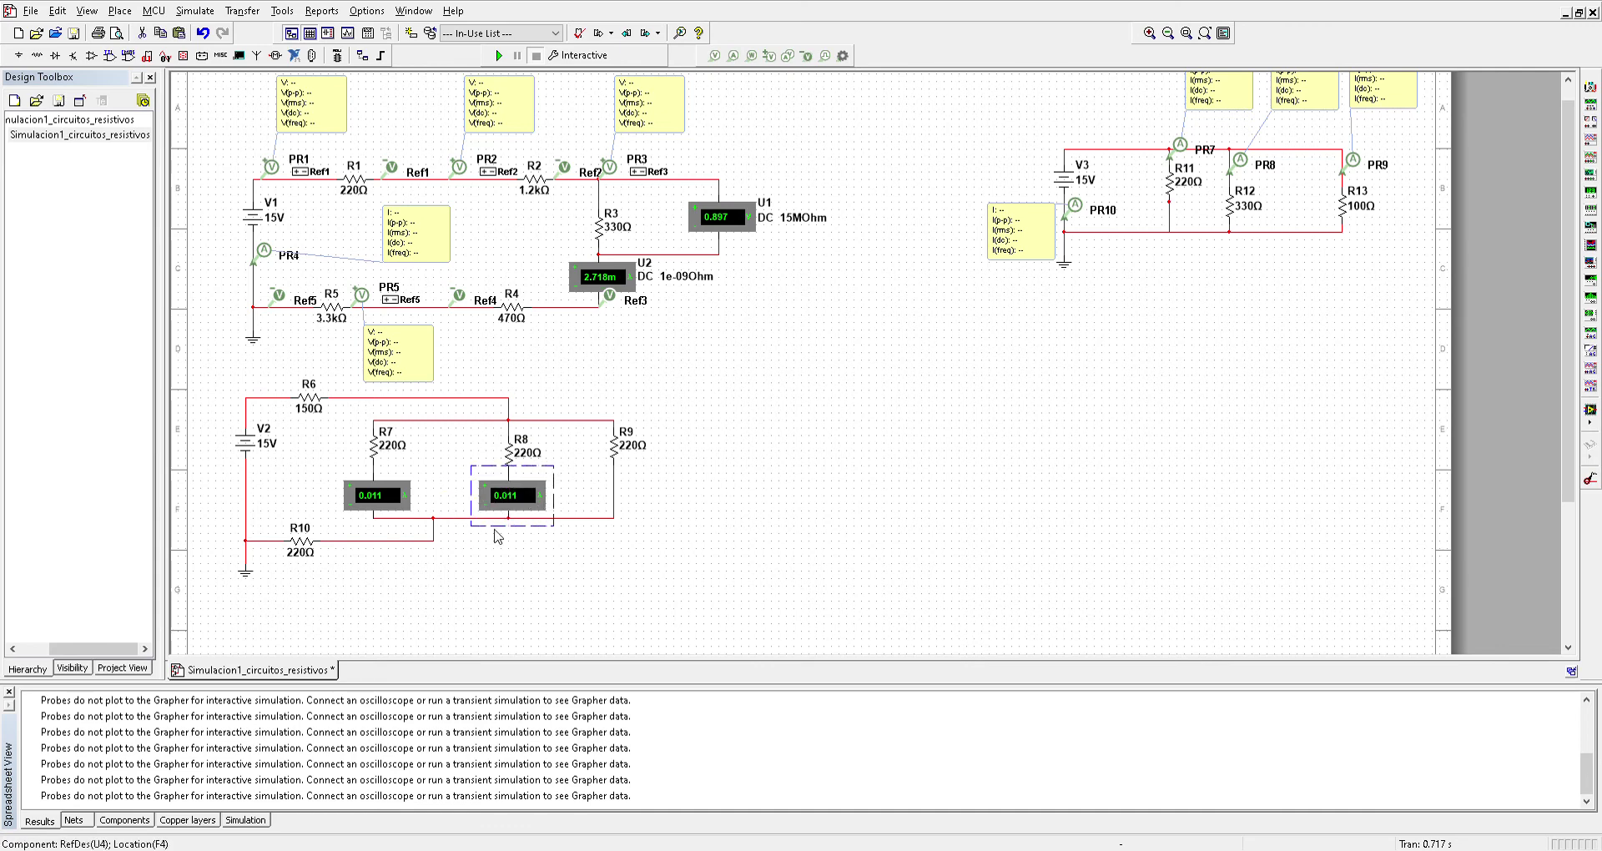
click(513, 586)
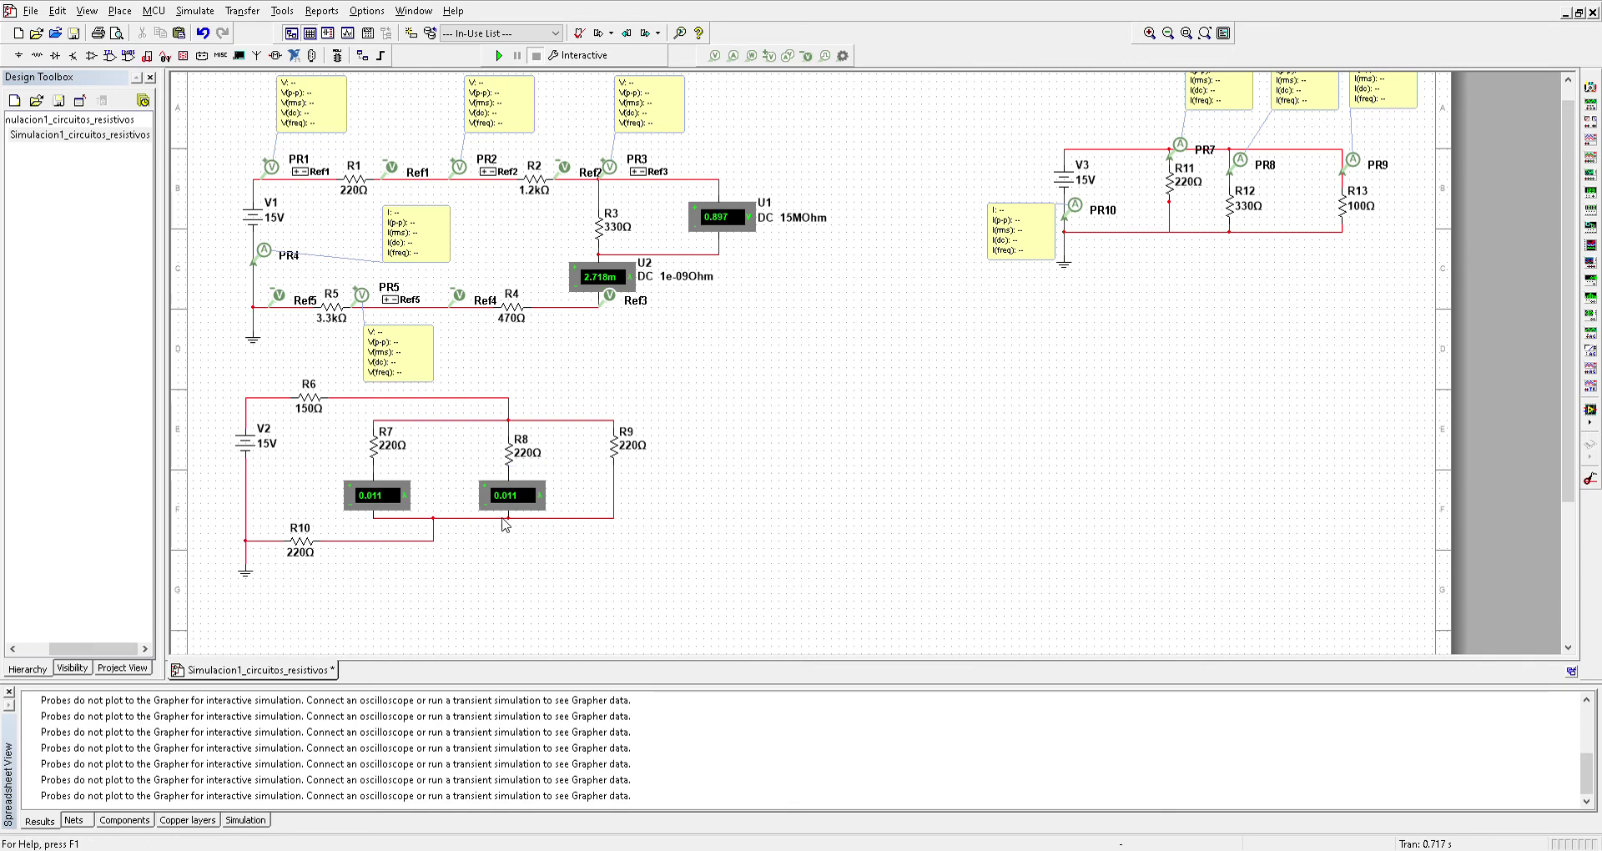
mouse_move(507, 500)
mouse_down()
mouse_move(461, 486)
mouse_move(503, 511)
mouse_up()
click(493, 576)
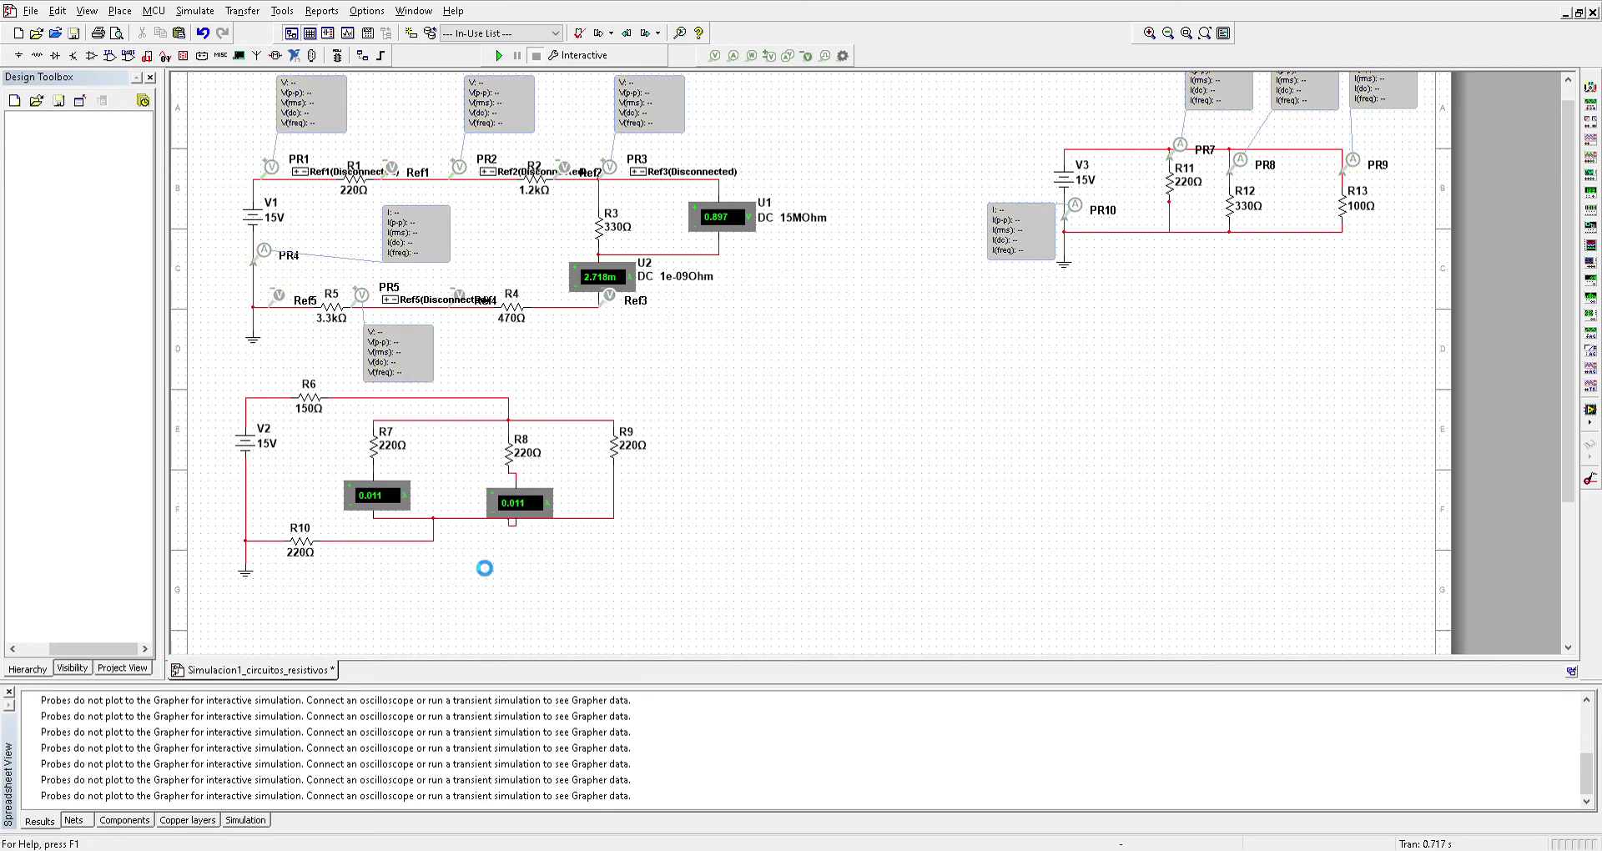
key(ctrl+z)
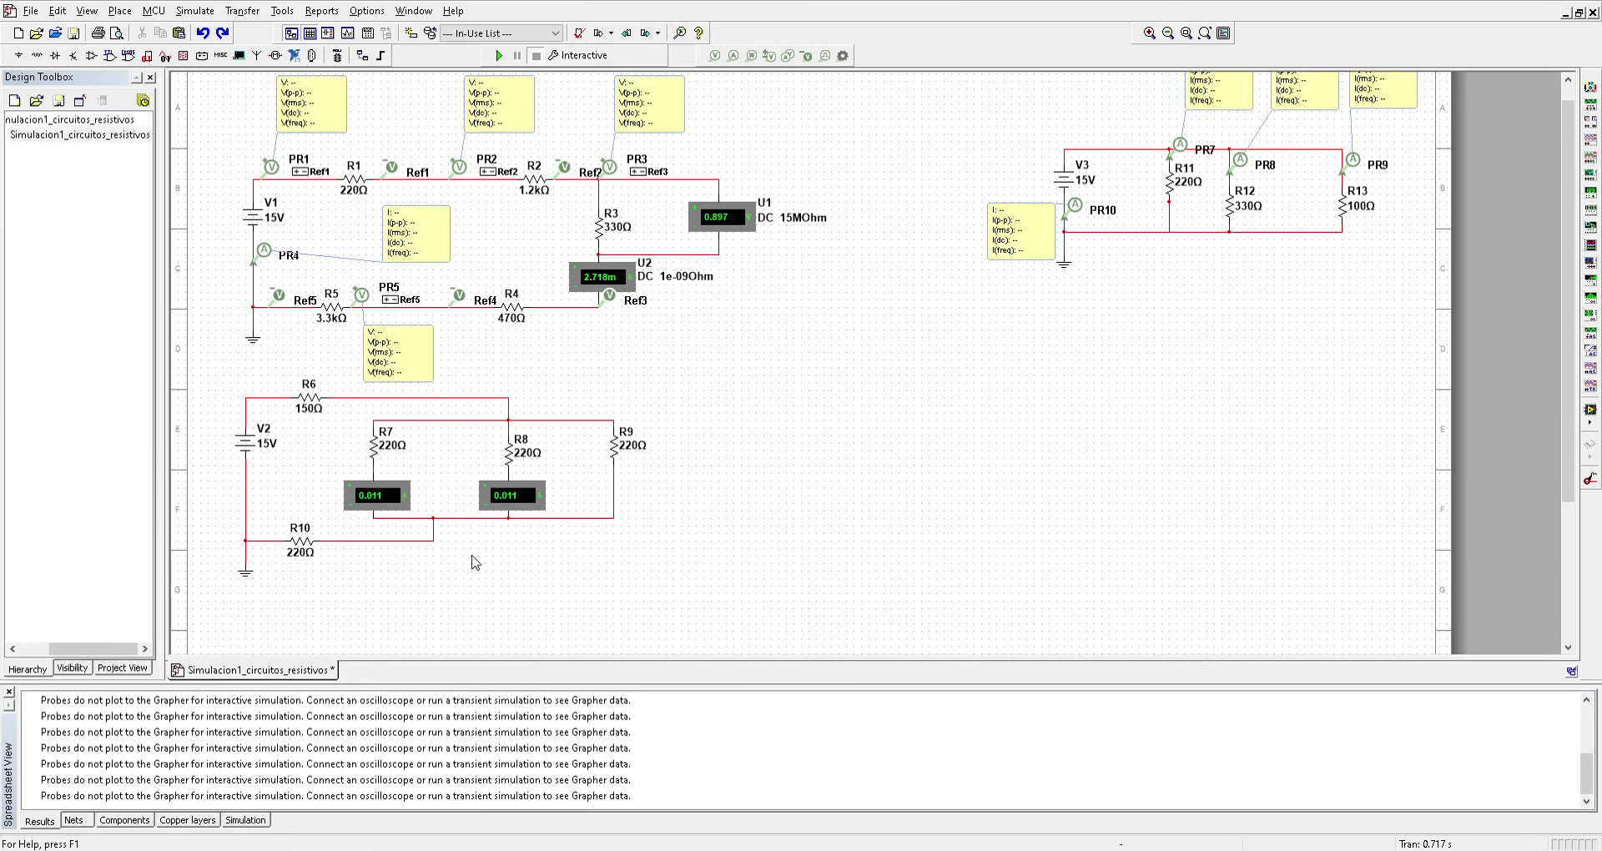
key(ctrl+z)
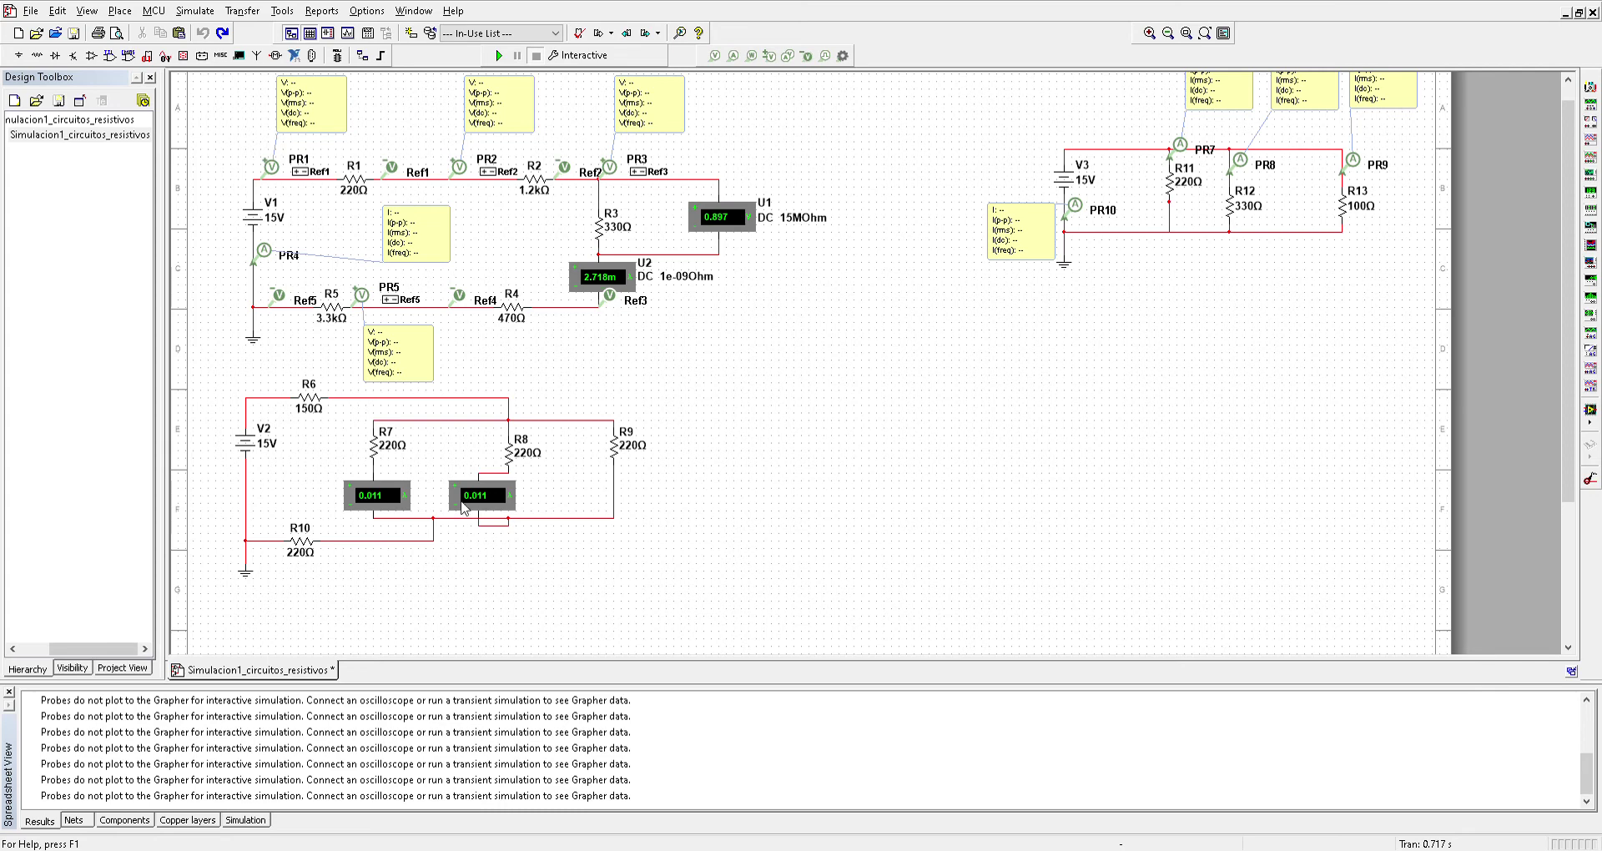
Align the R8 branch ammeter directly beneath R8 and place another copy of R7's ammeter below R9.
drag(472, 494, 509, 495)
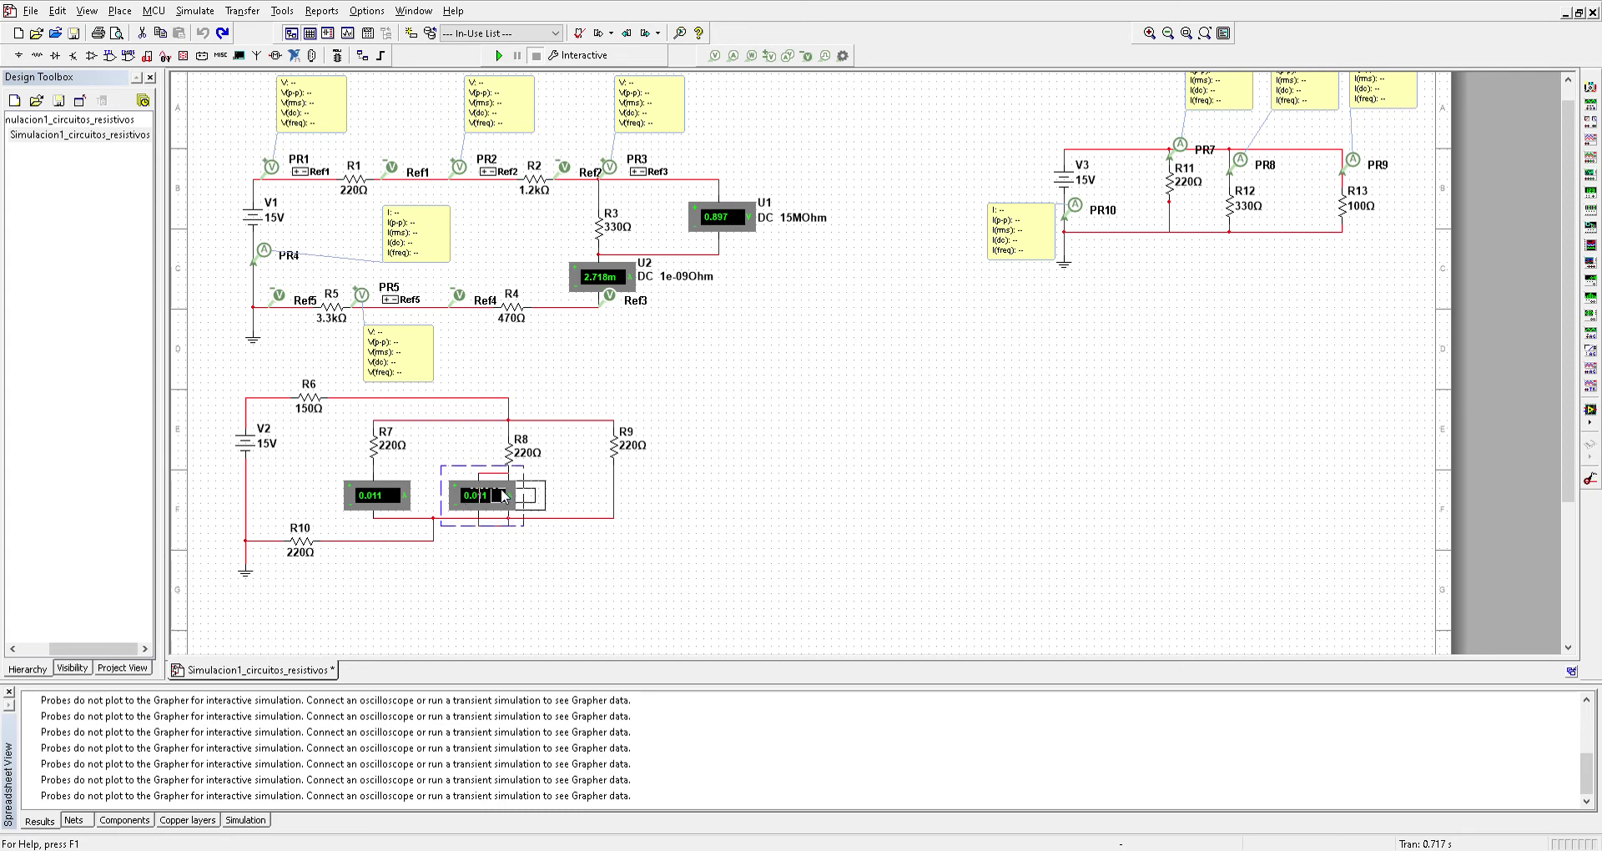
click(461, 592)
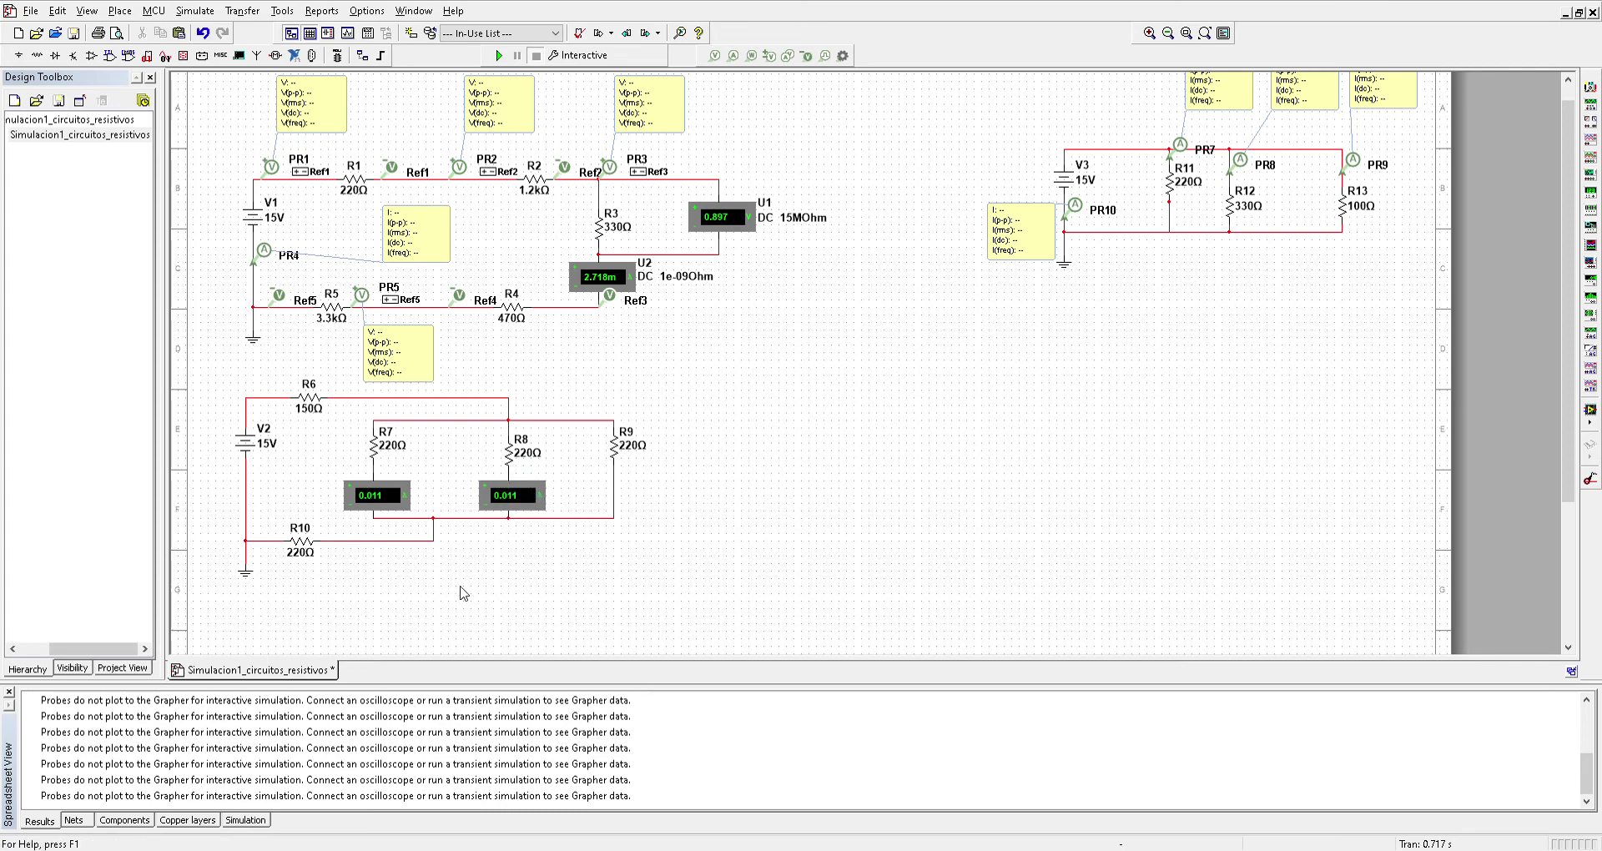
click(378, 499)
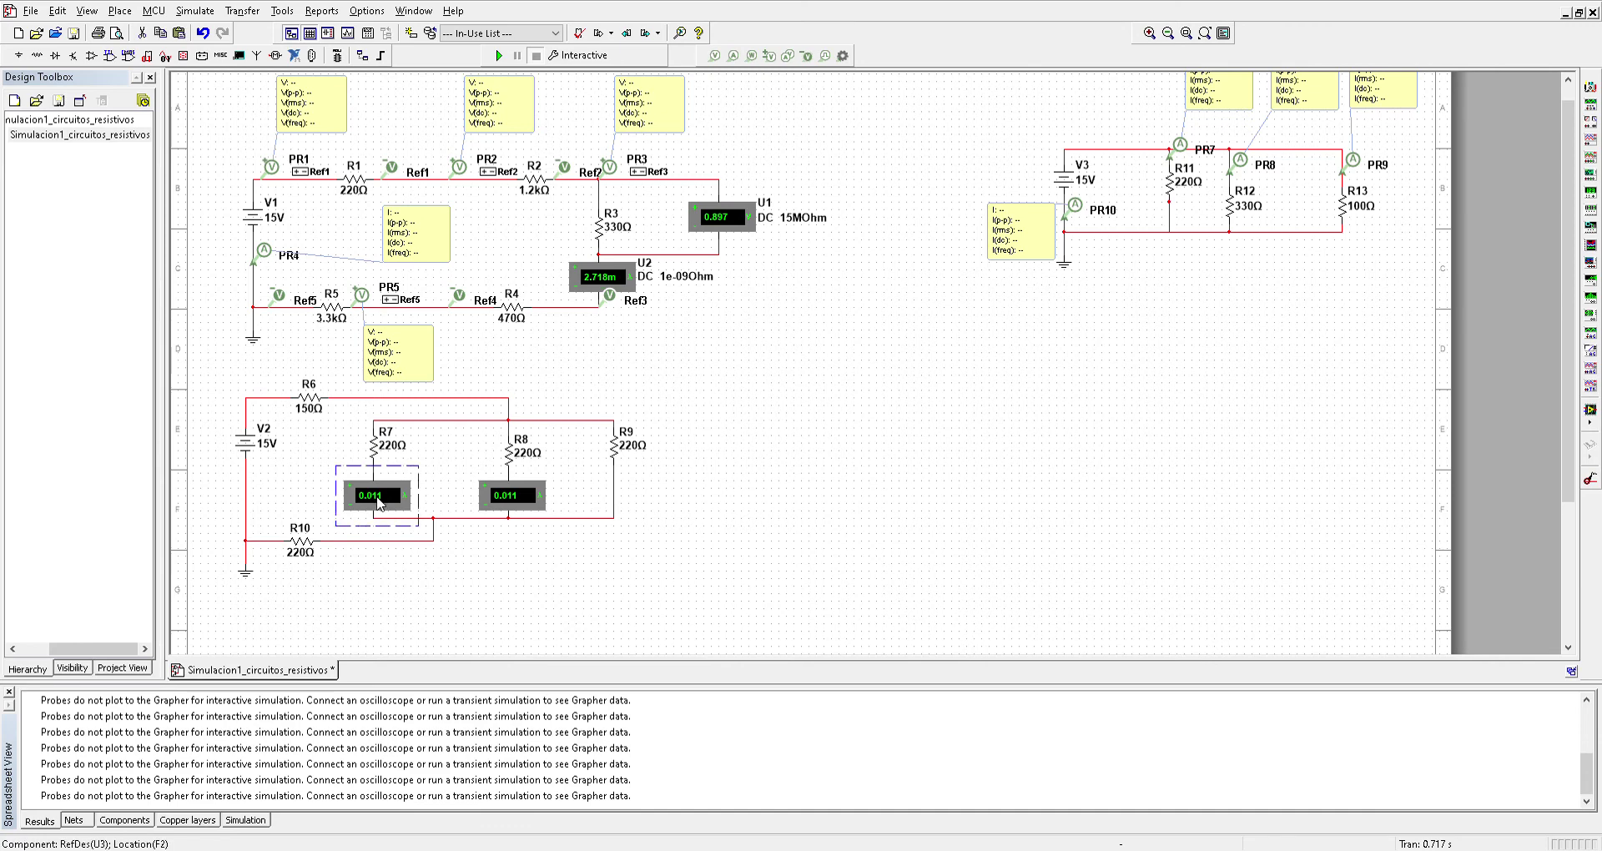
drag(378, 500, 616, 516)
drag(615, 517, 614, 514)
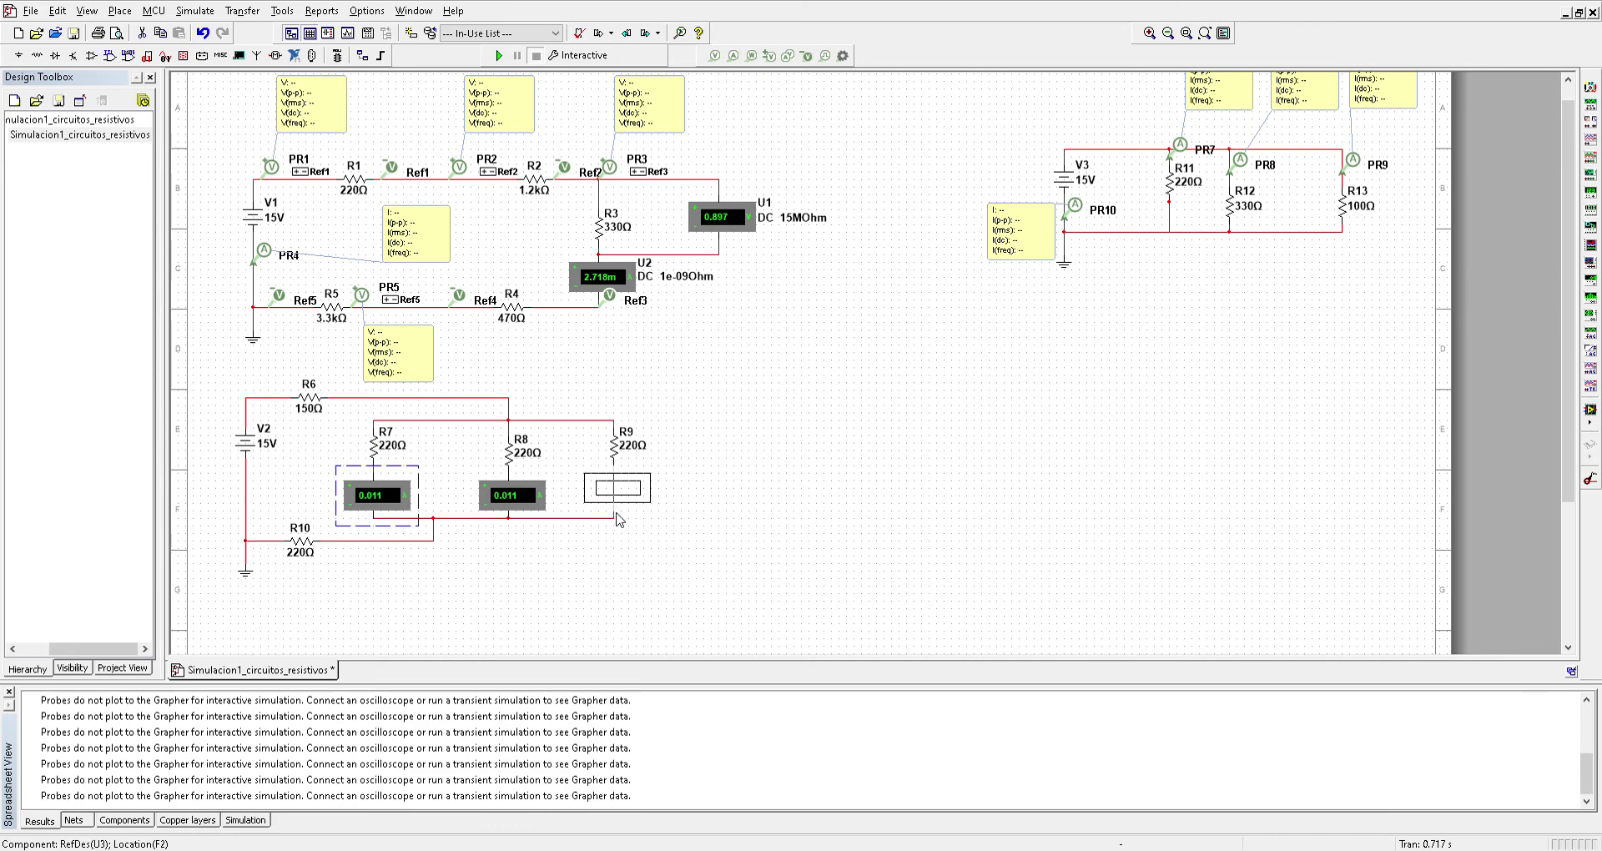
drag(615, 513, 616, 519)
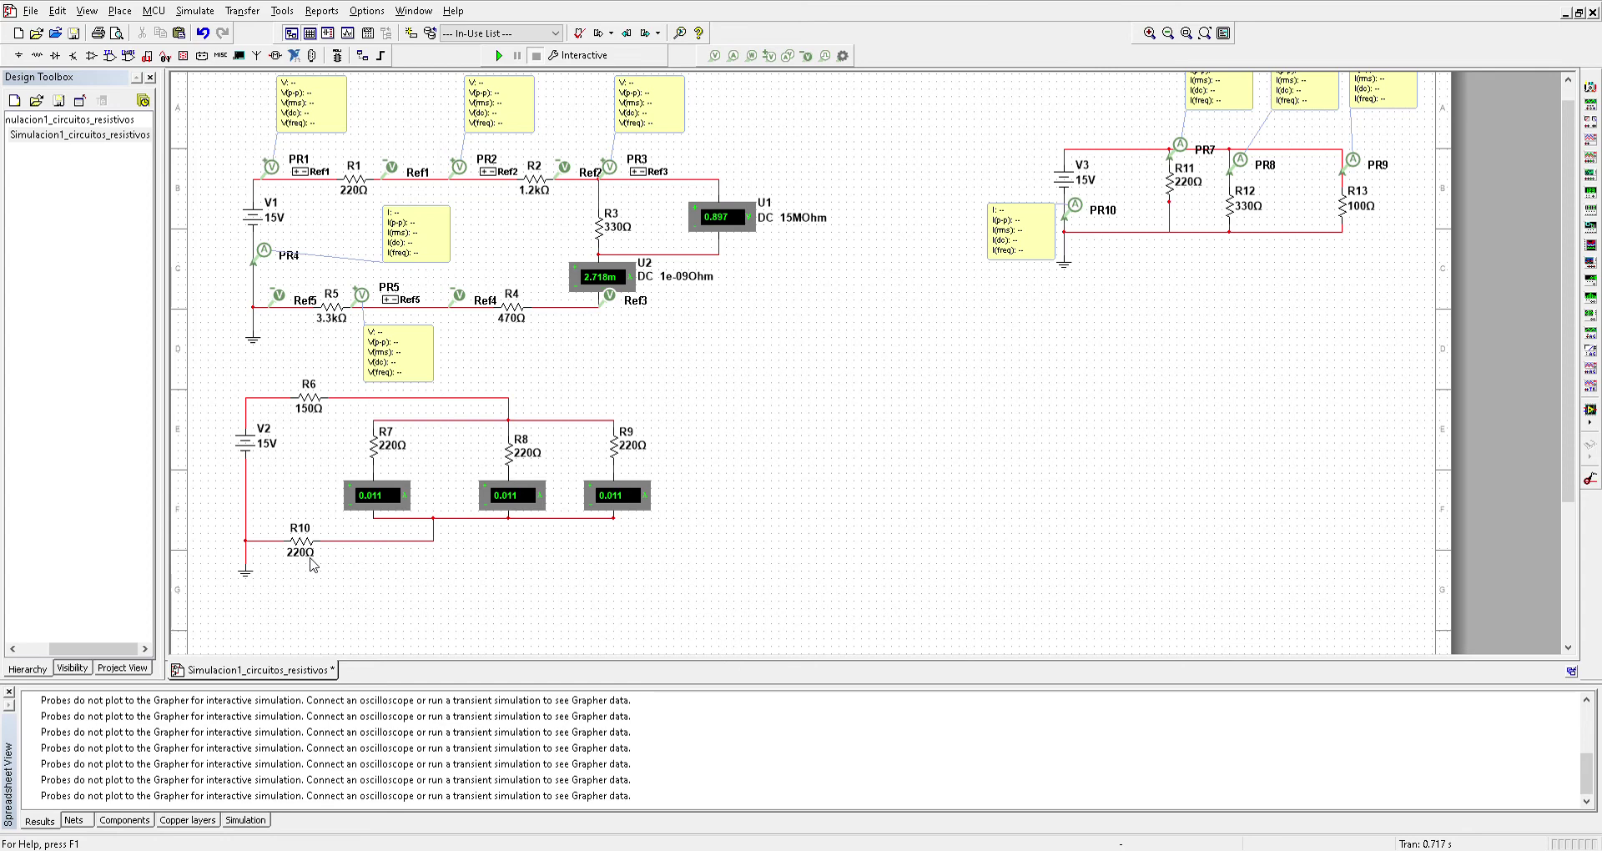
Move the V2 circuit's ground and resistor R10 lower to make room below the parallel branches.
click(247, 577)
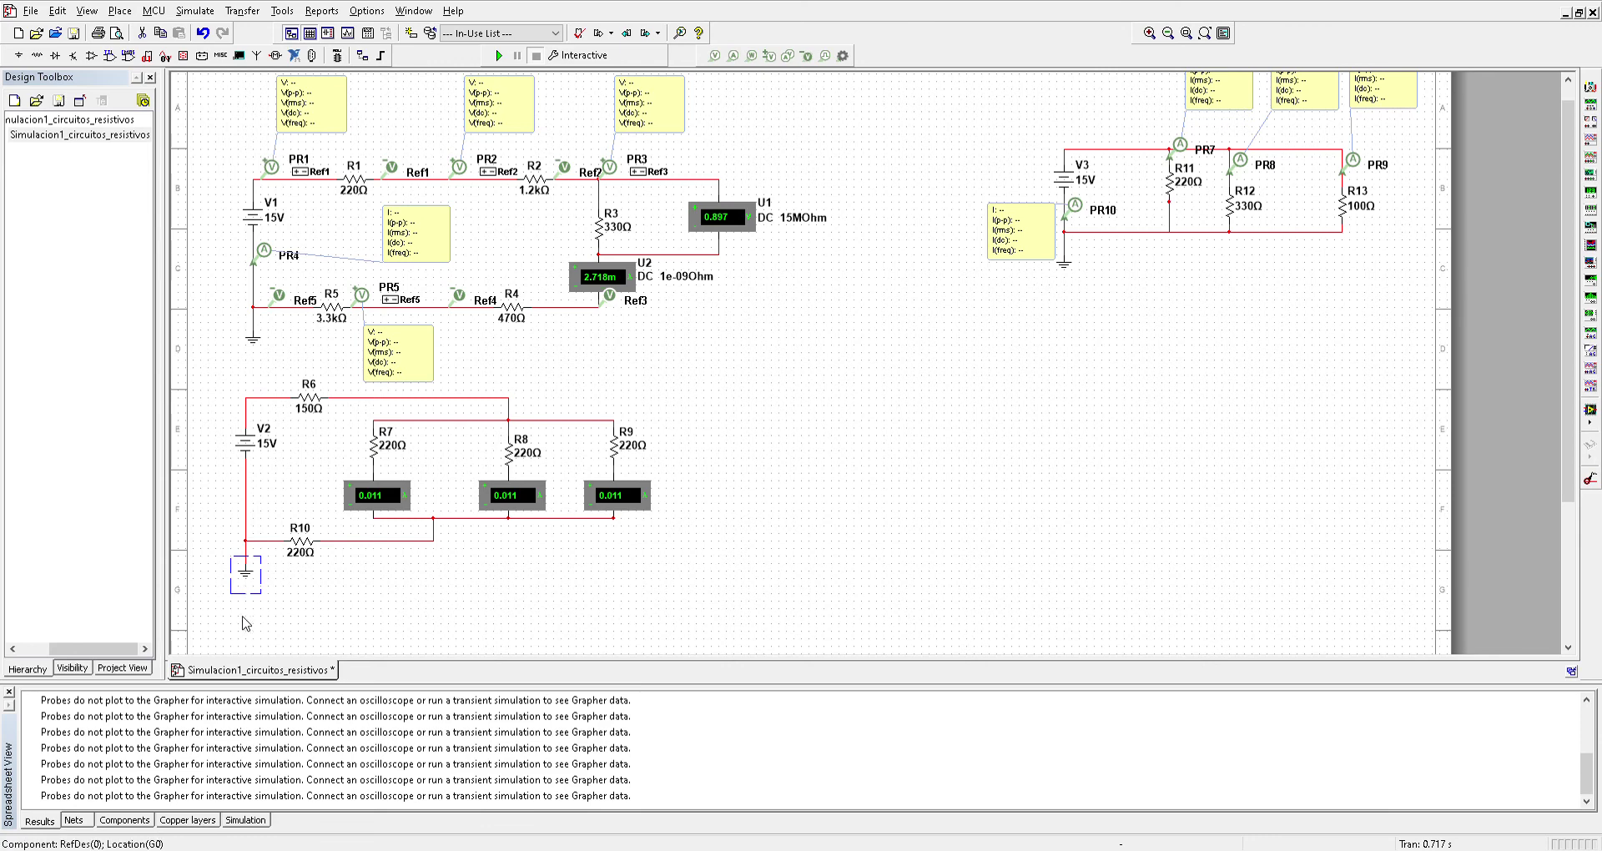
drag(247, 576, 247, 624)
drag(307, 550, 309, 594)
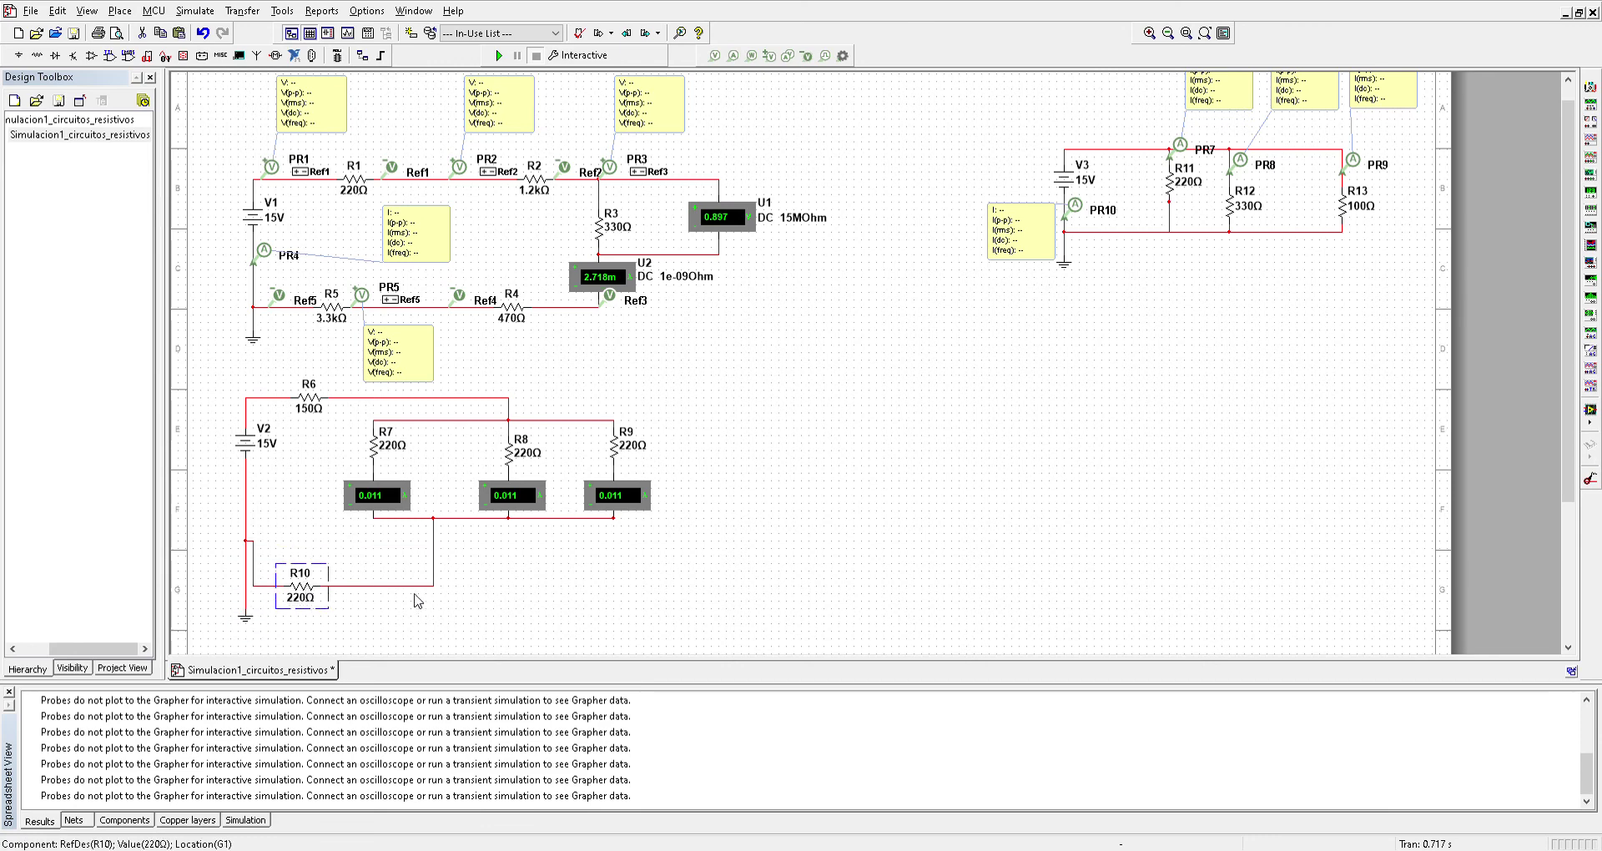
Replace the bent wire at R10's left end with a straight one to the vertical wire between V2 and ground.
click(254, 562)
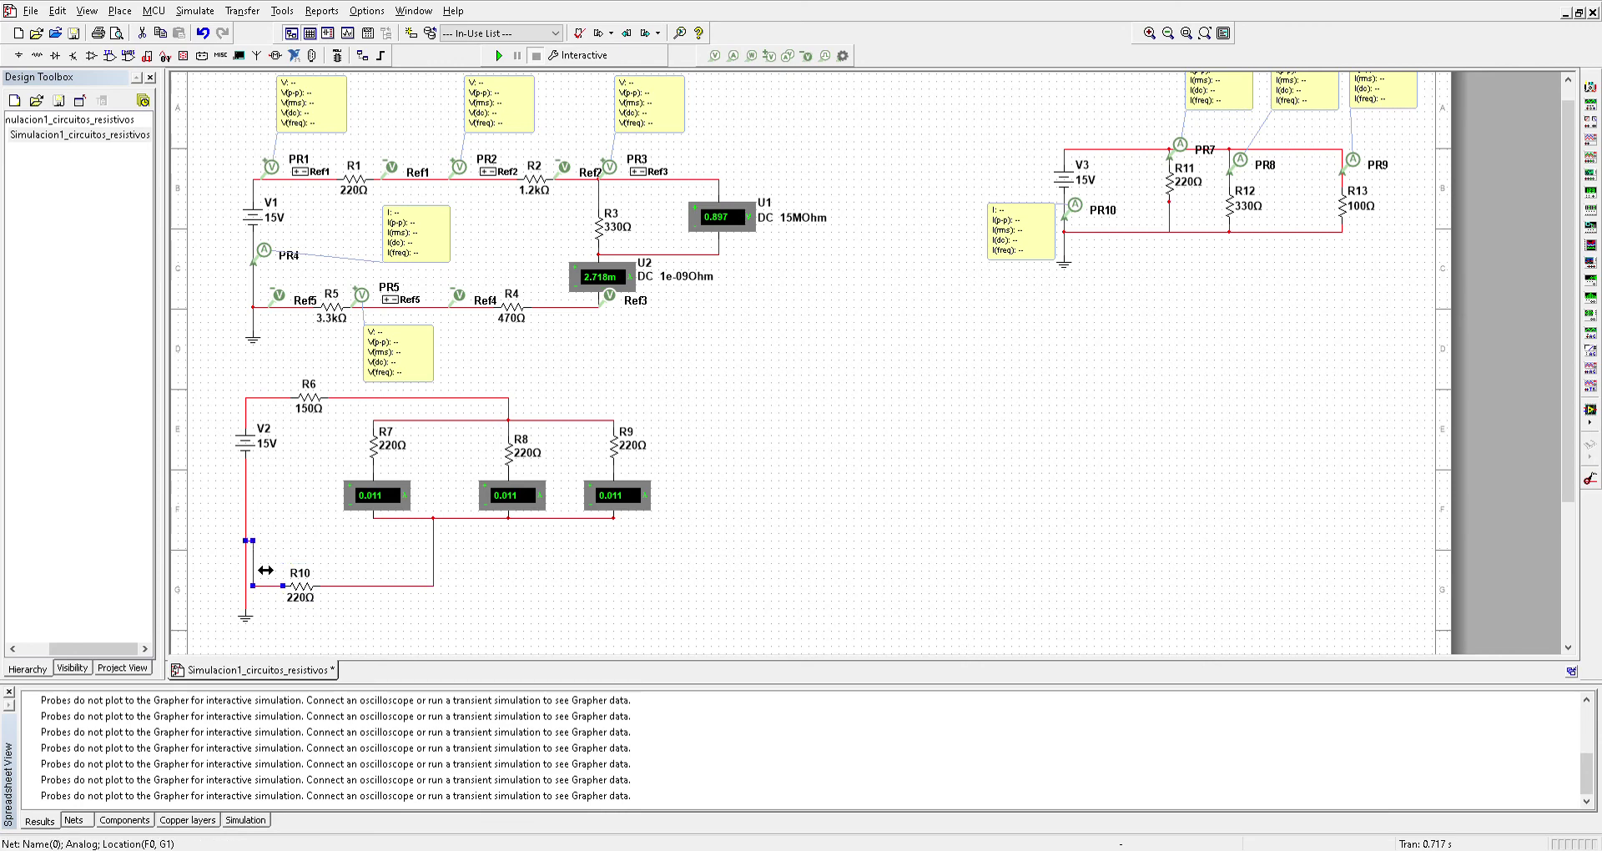
key(Delete)
drag(286, 586, 245, 587)
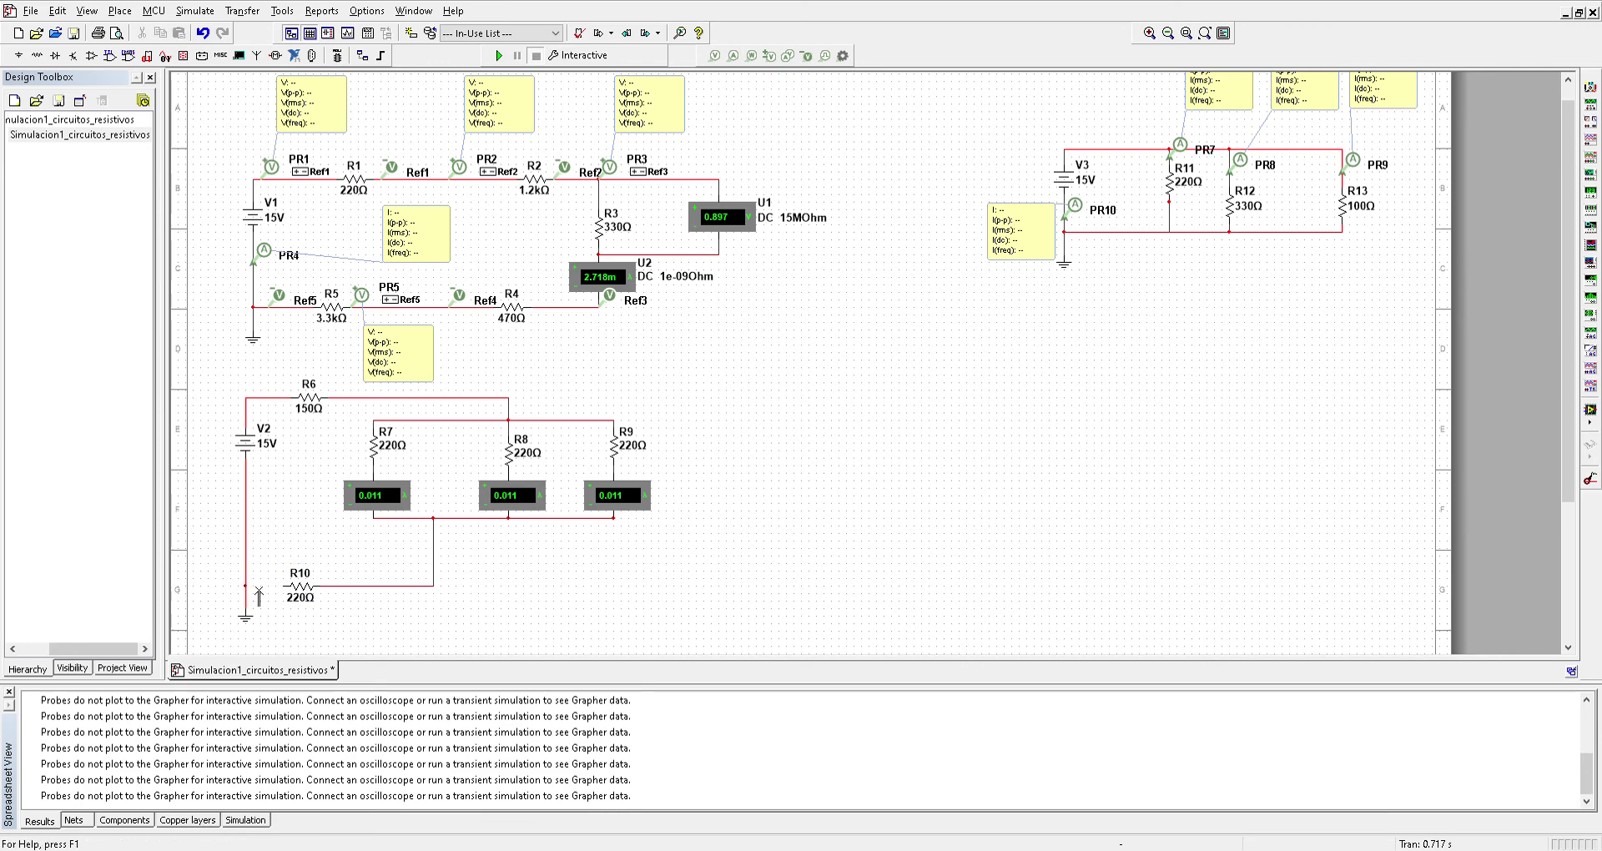
Insert another copy of the ammeter in series to the right of R10 and hide its value label.
click(433, 566)
key(ctrl+v)
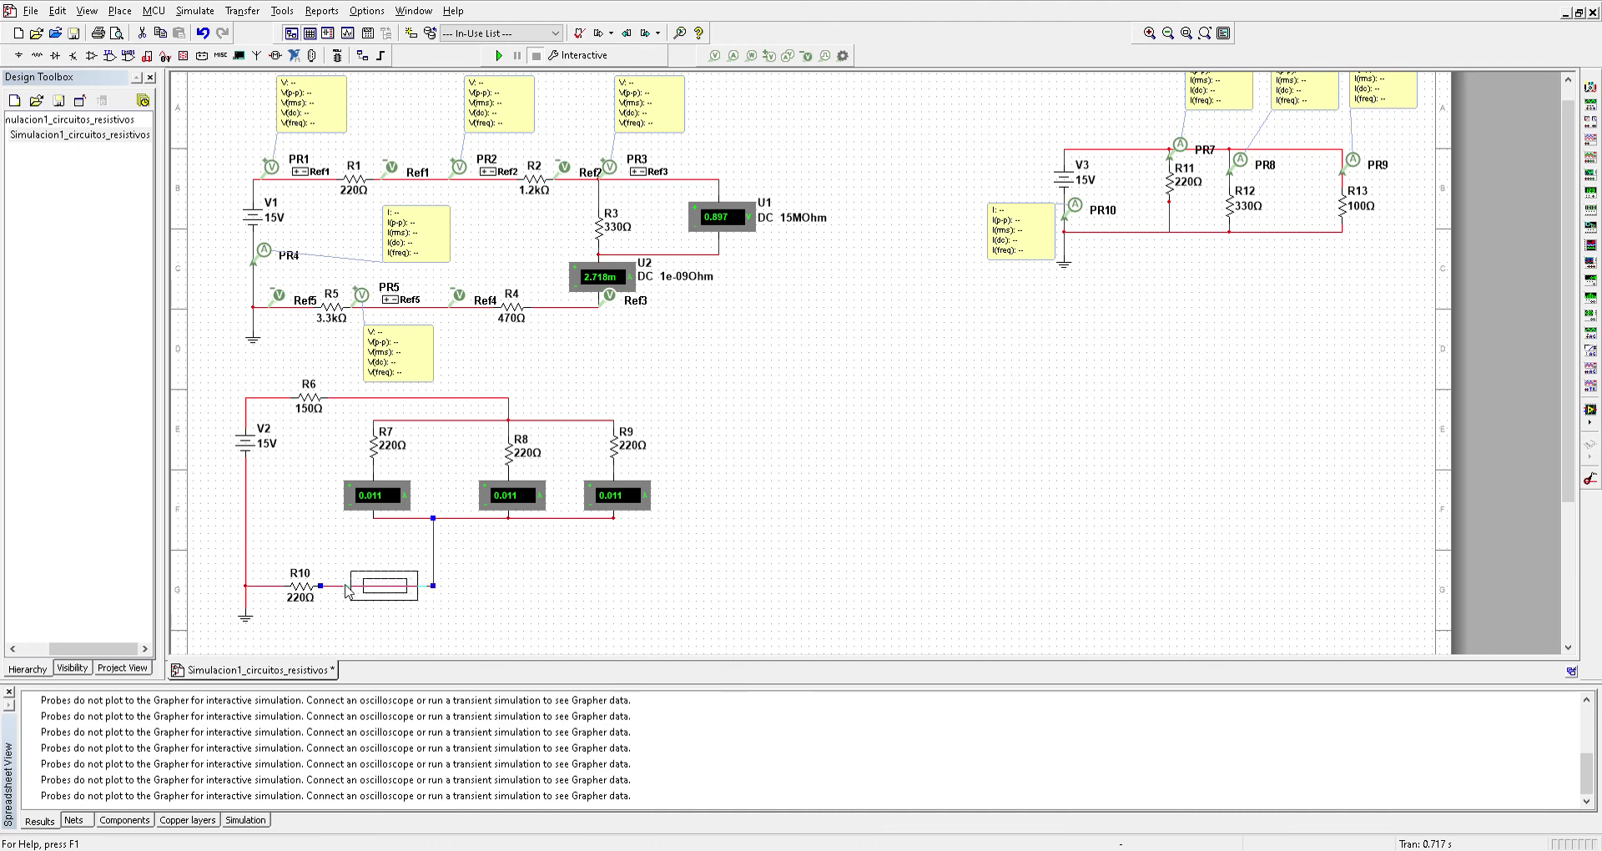
click(339, 589)
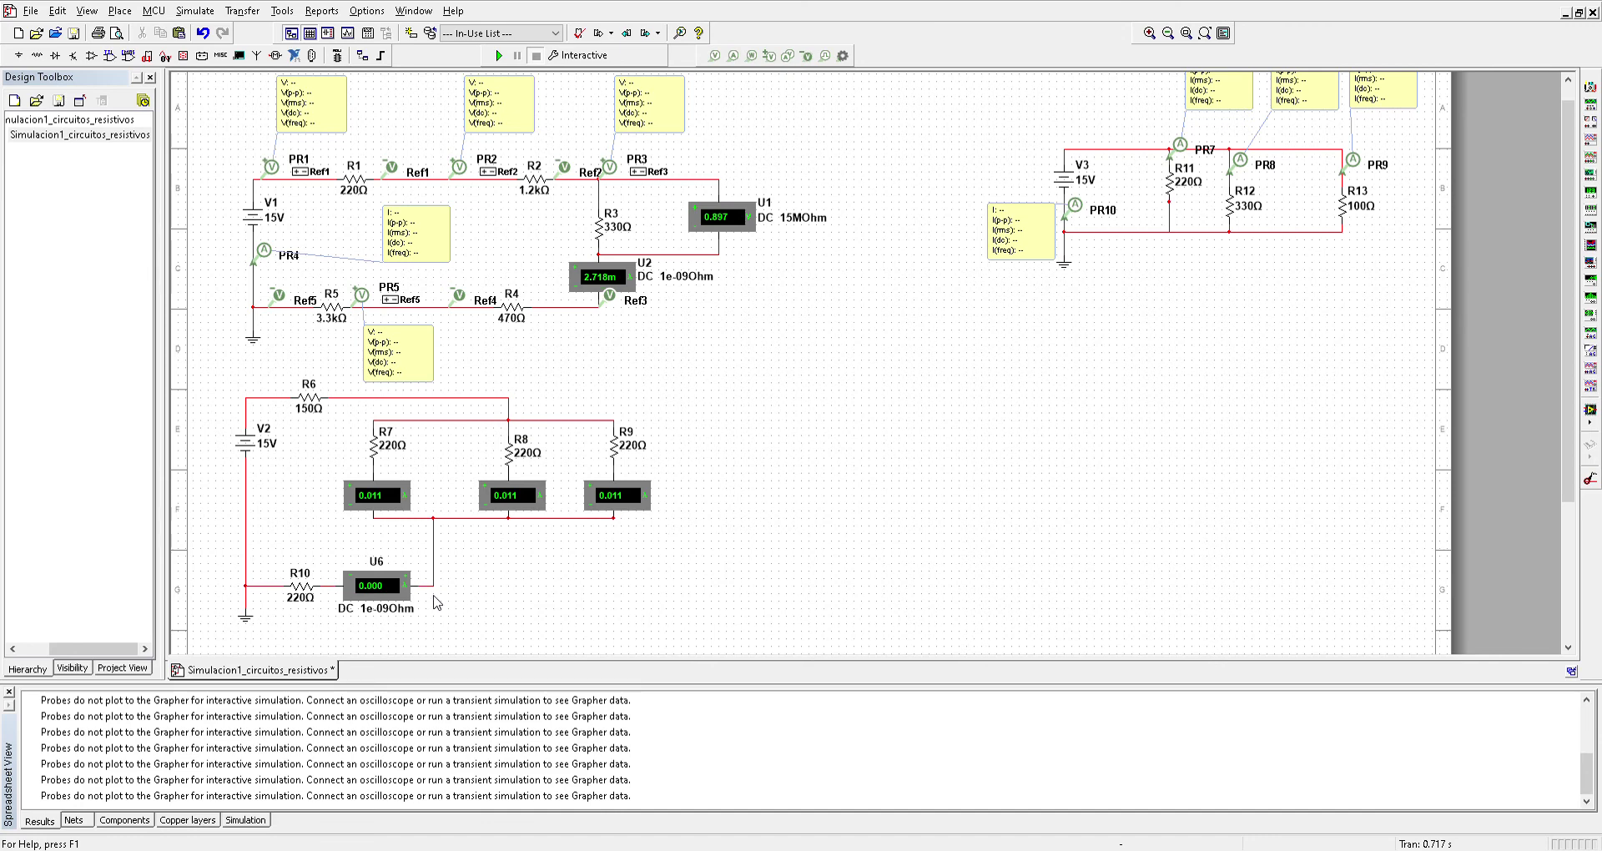
click(386, 596)
mouse_move(387, 594)
mouse_down()
mouse_move(393, 578)
mouse_move(393, 597)
mouse_up()
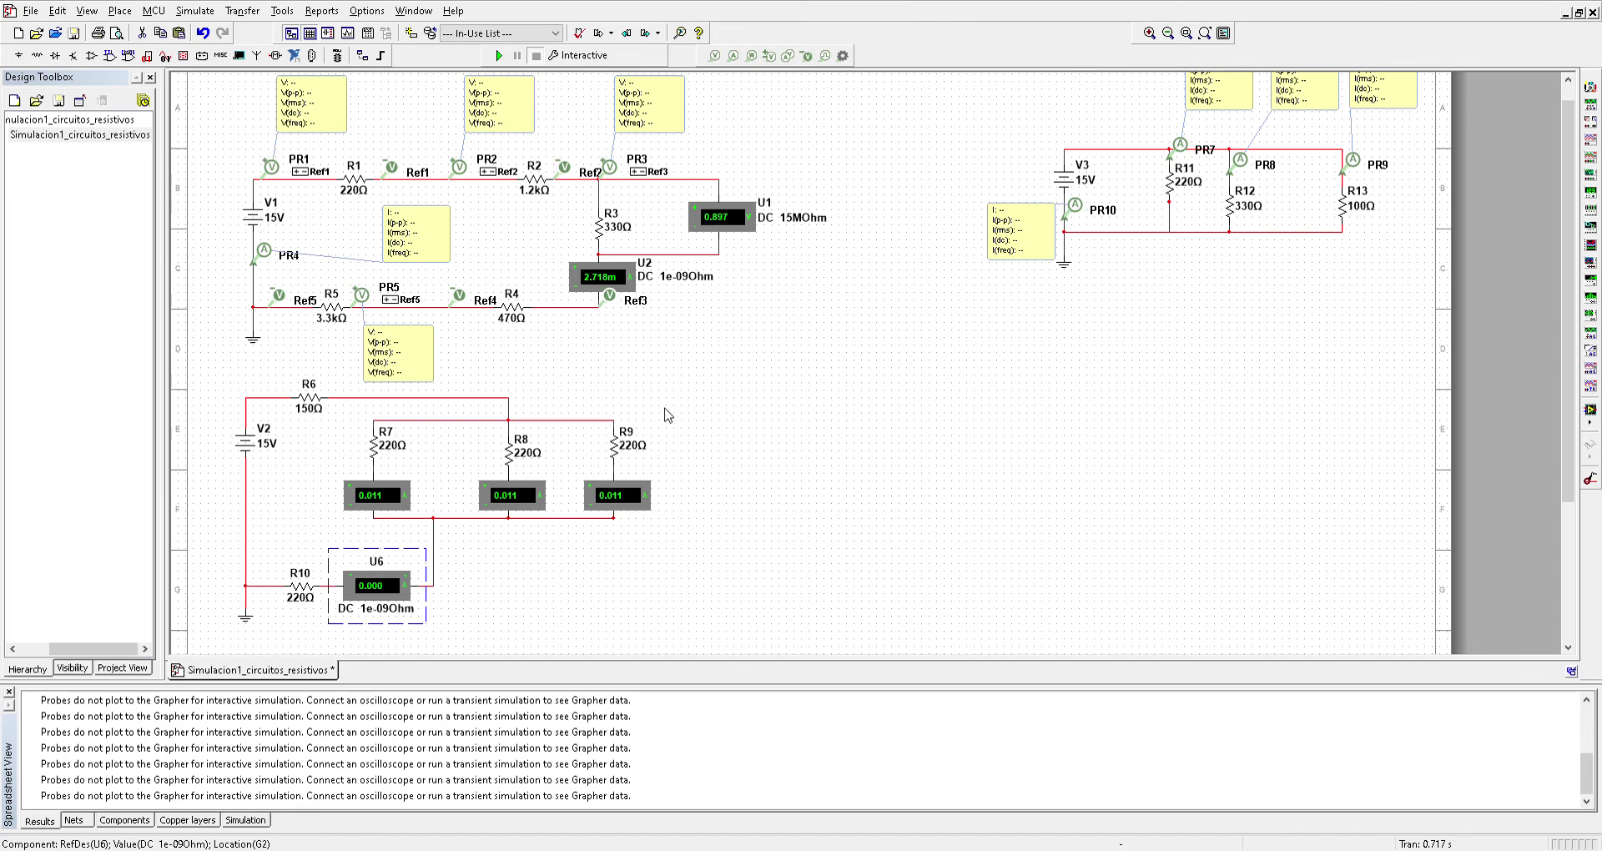
click(884, 634)
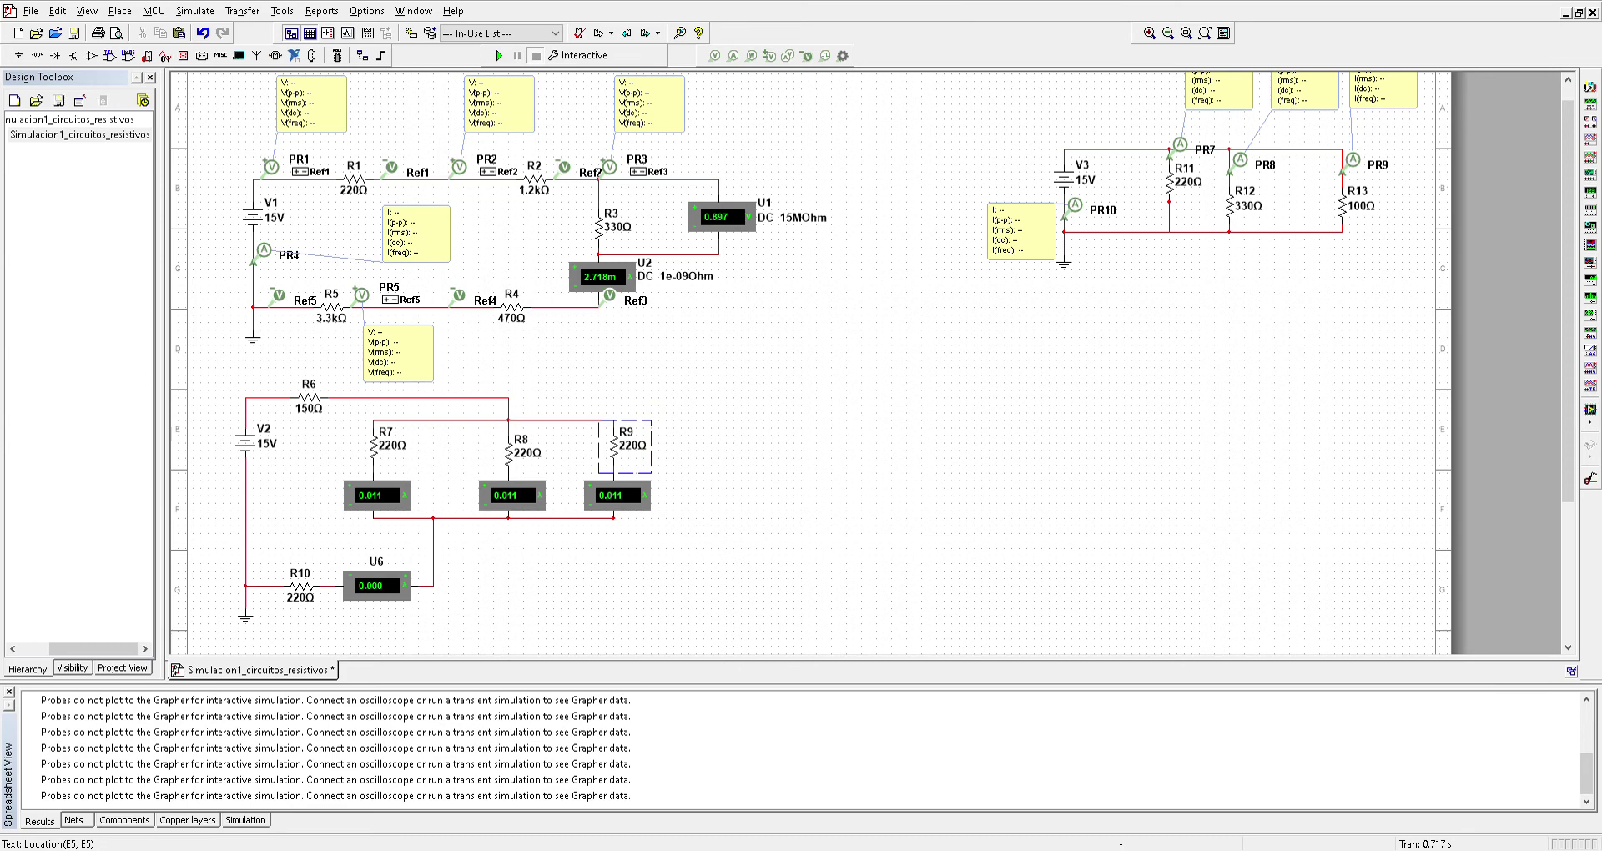
Set R8 to 440 Ω and R9 to 660 Ω in the V2 circuit.
click(836, 322)
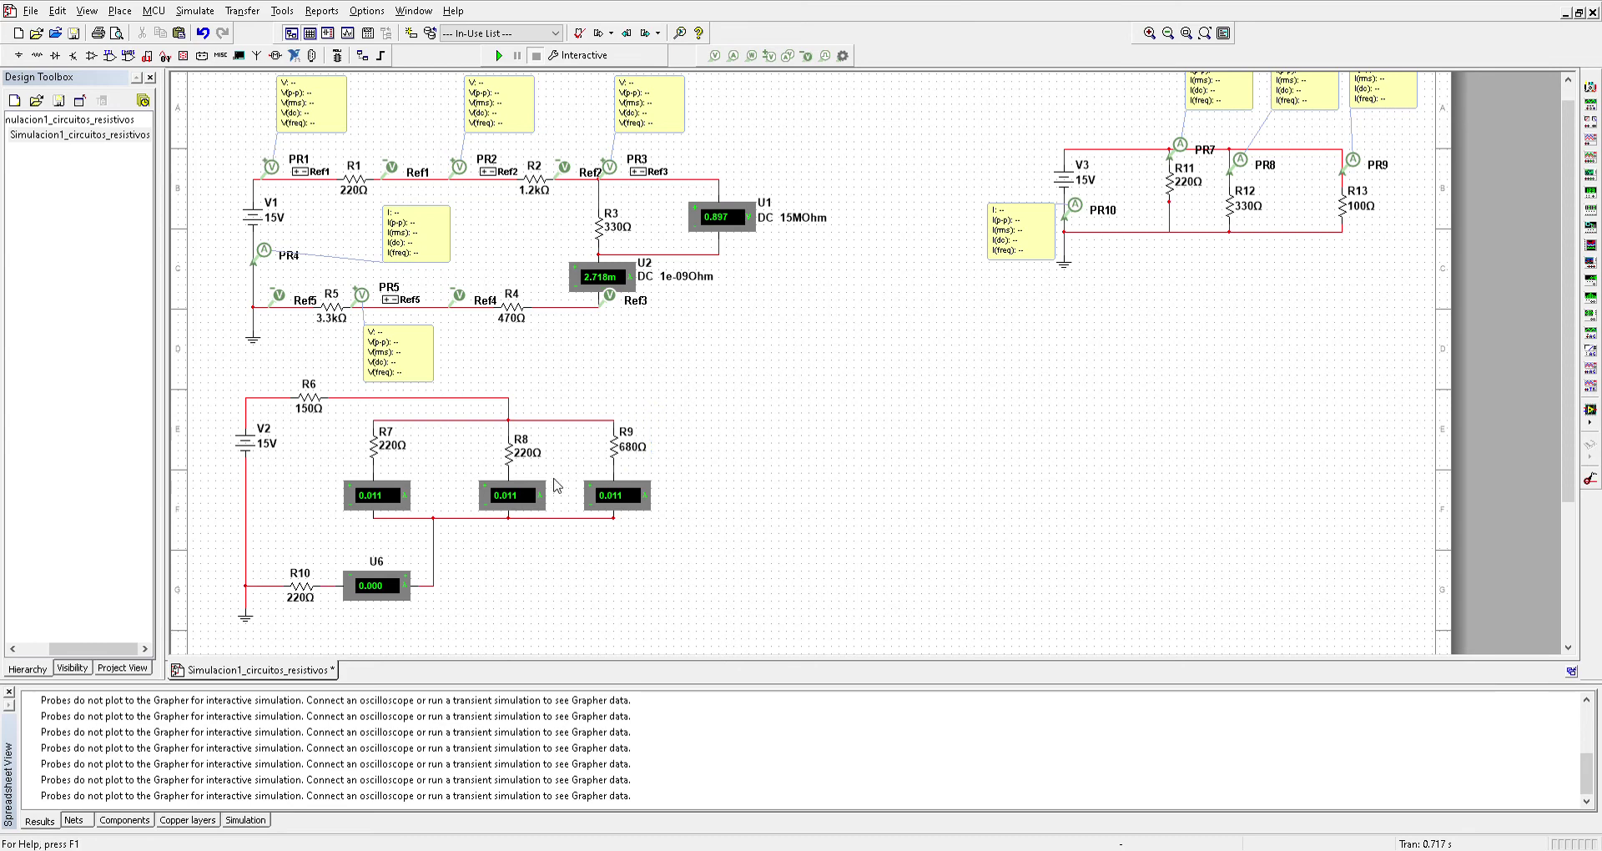
click(526, 467)
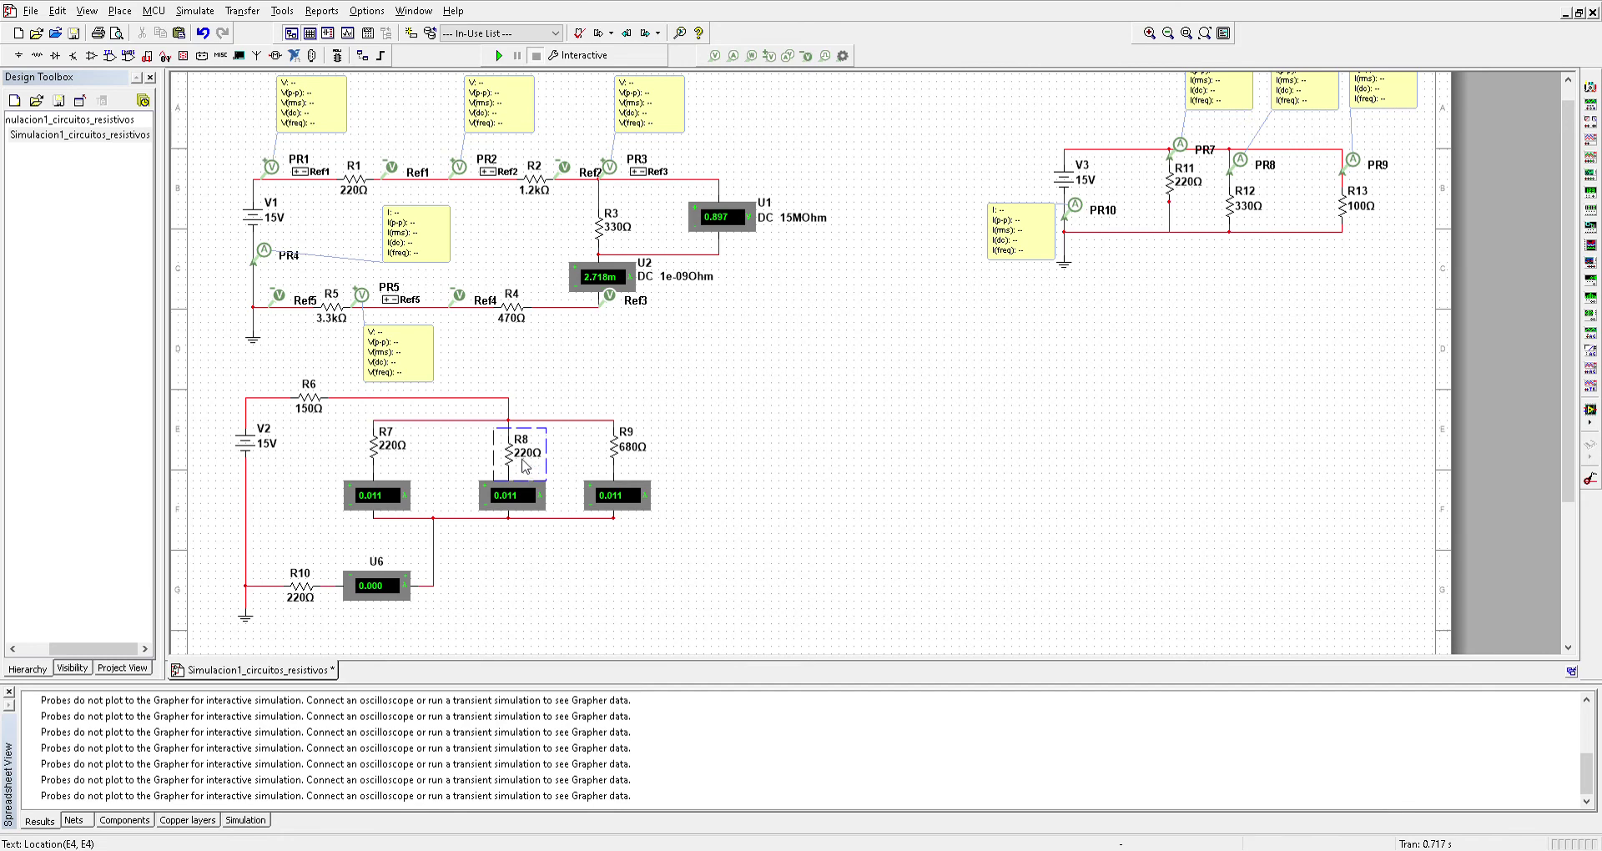
key(Return)
click(628, 457)
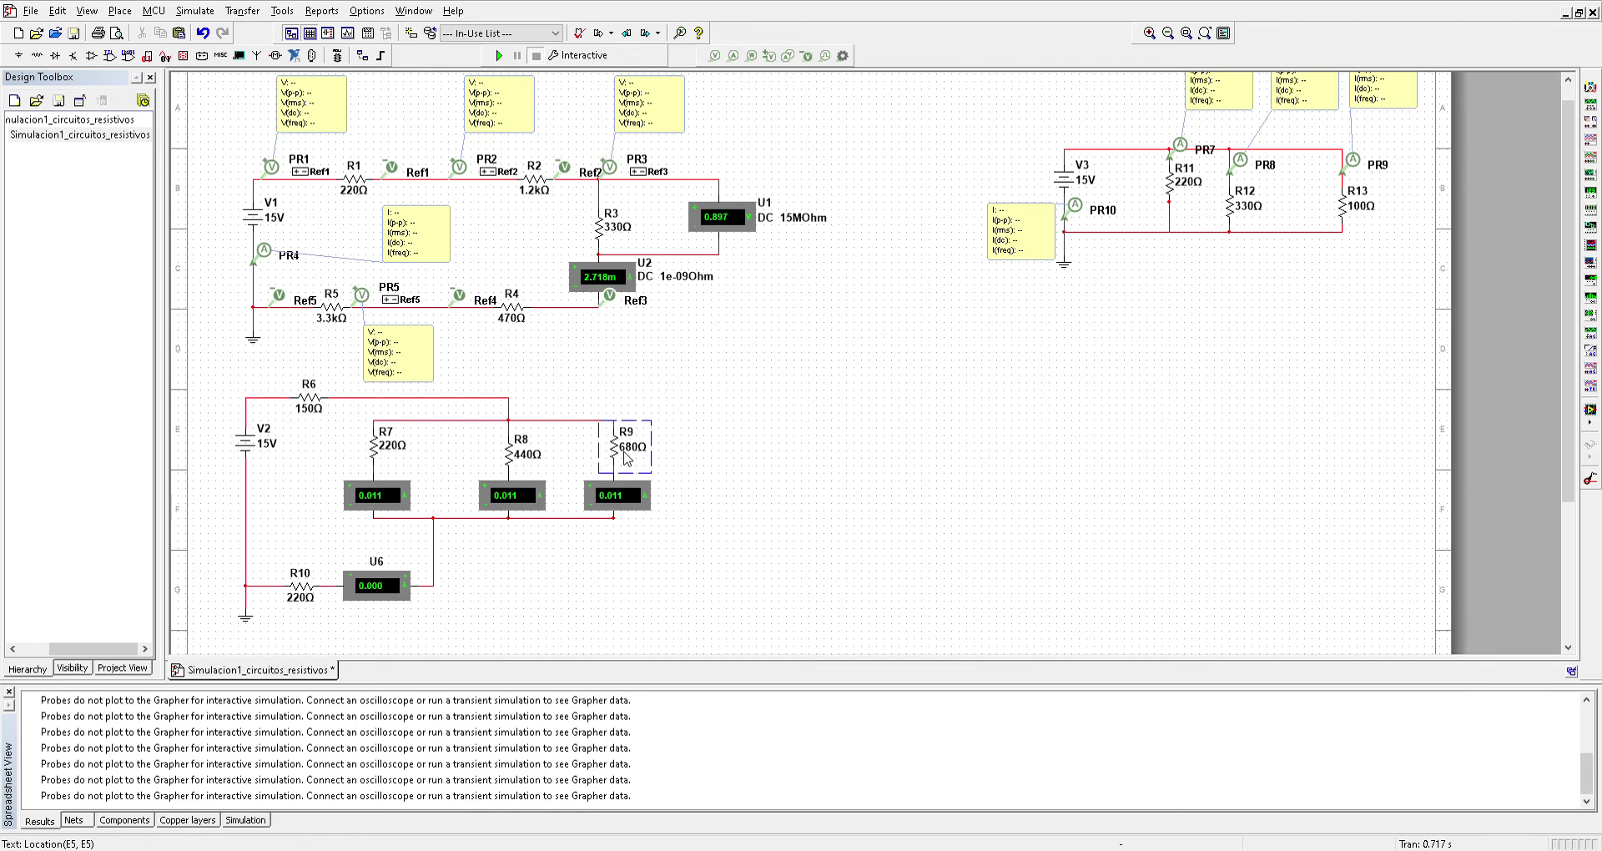
key(Return)
Run the interactive simulation to read the four ammeters in the V2 circuit, and stop it.
click(498, 55)
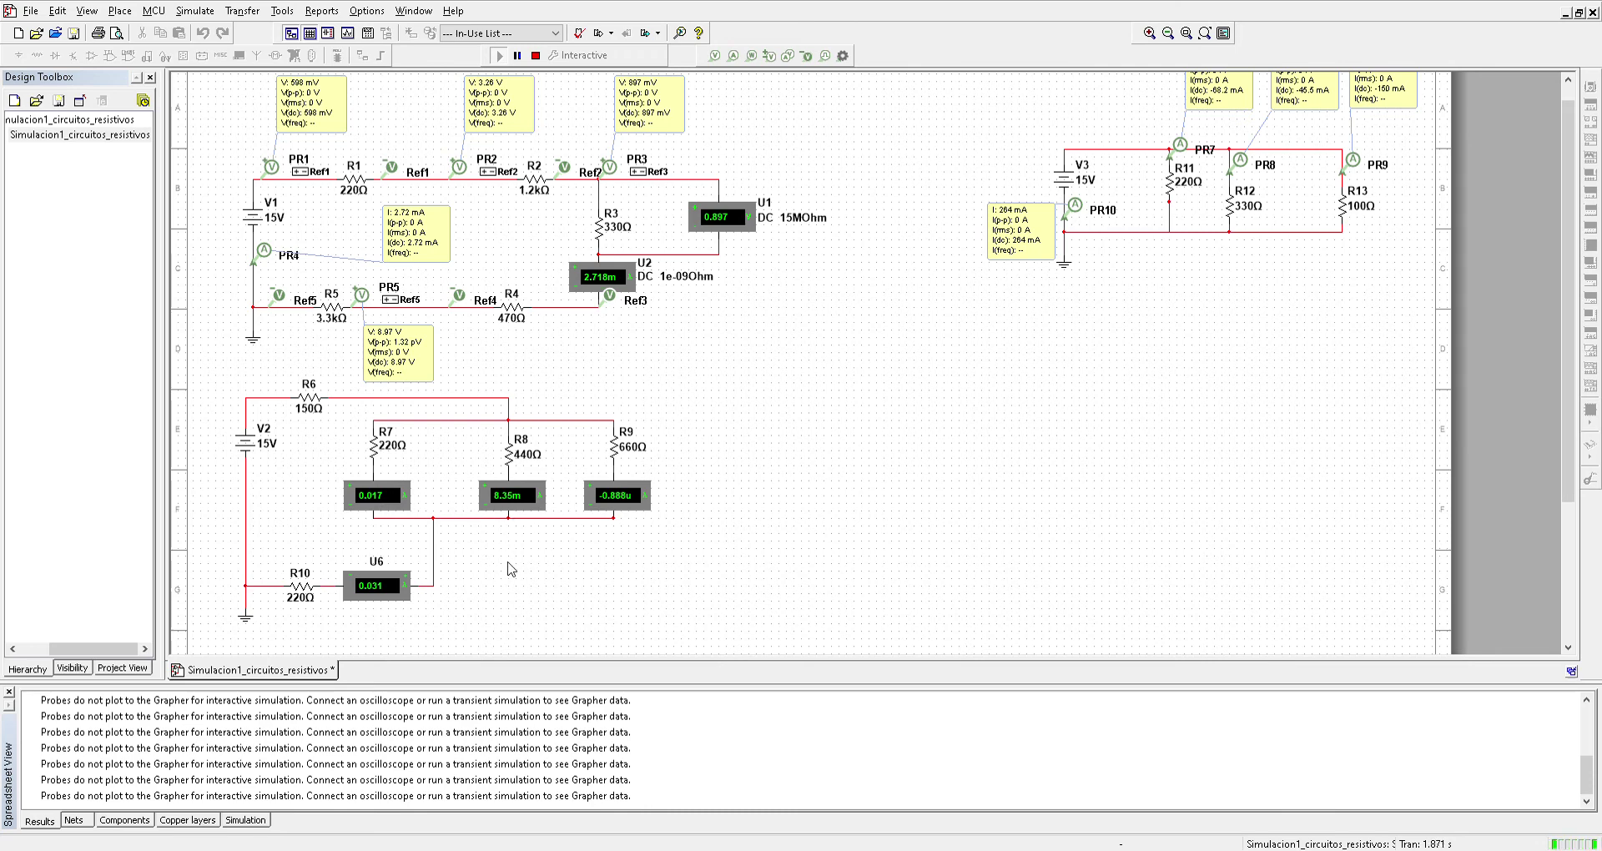
click(535, 56)
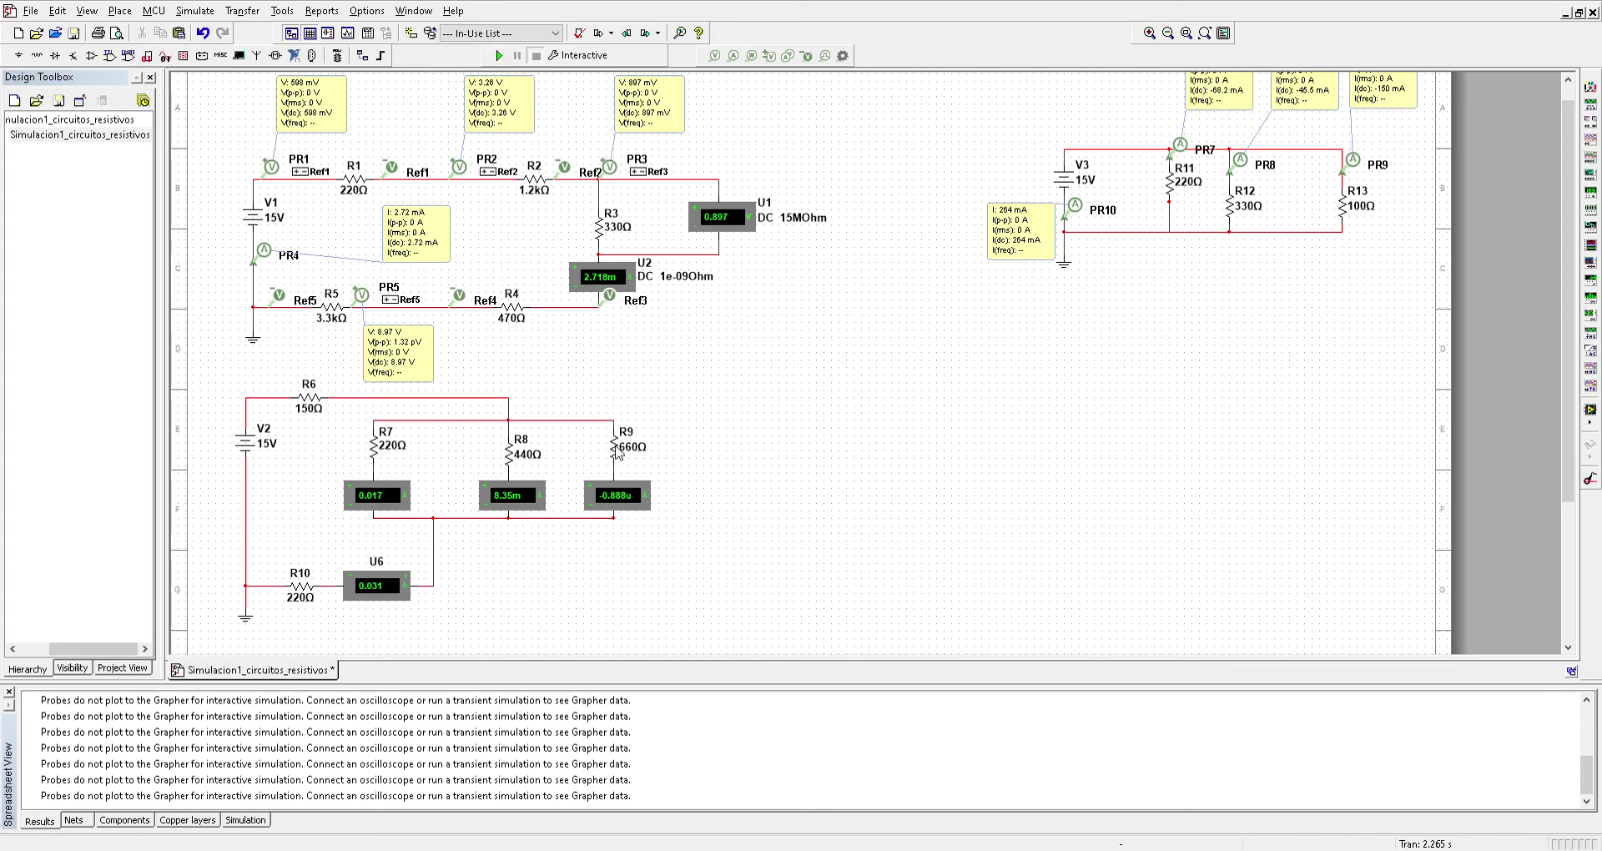
Shift R9 to the right and delete the wire from its lower end that bypasses the ammeter.
drag(618, 451, 655, 470)
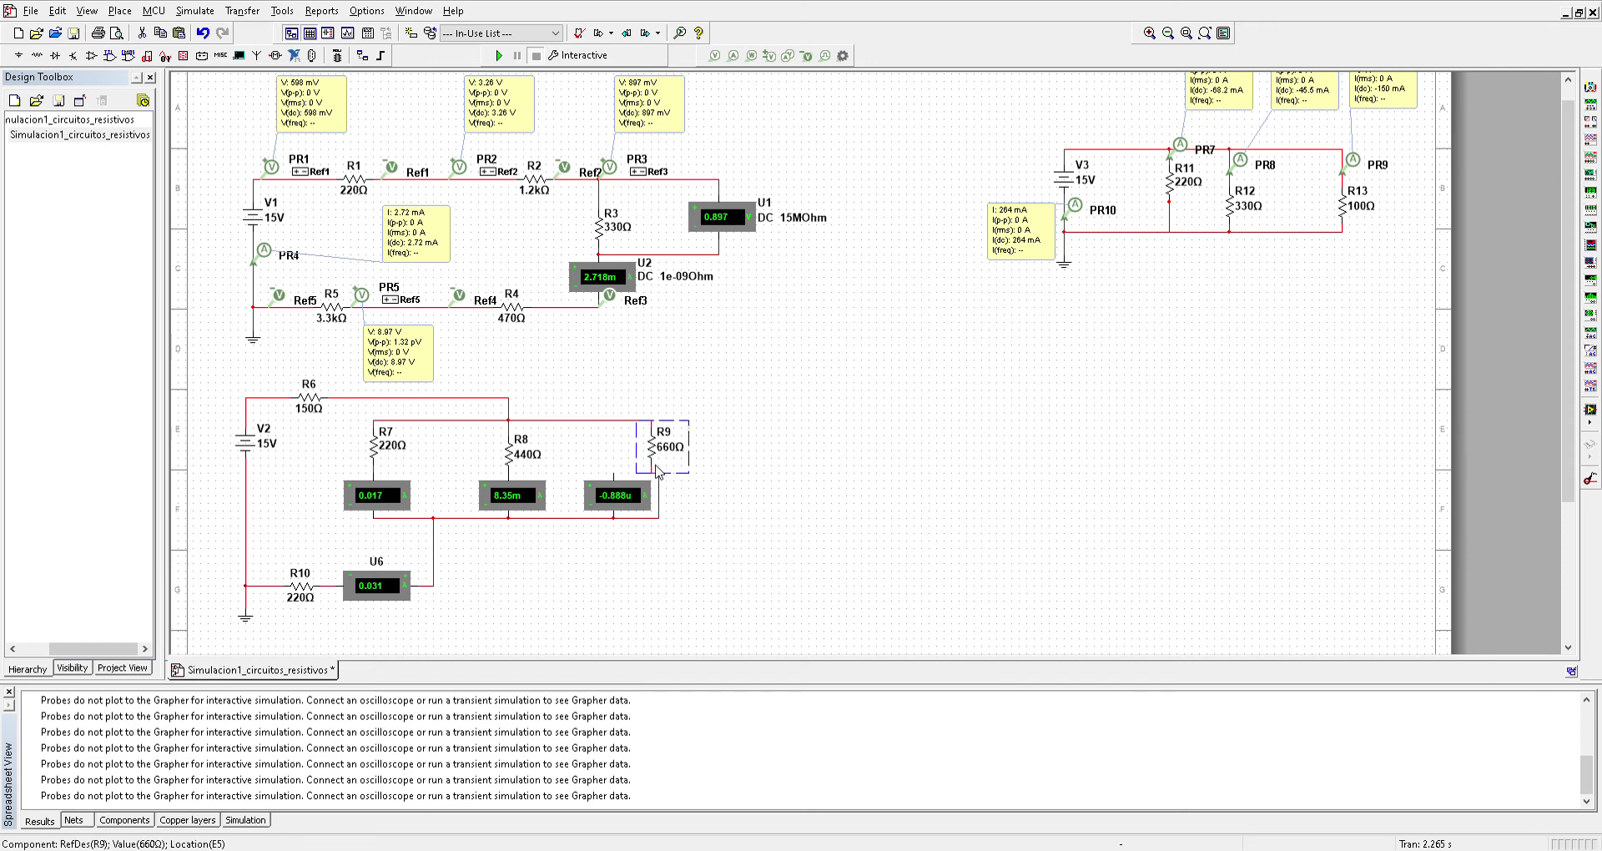
click(640, 495)
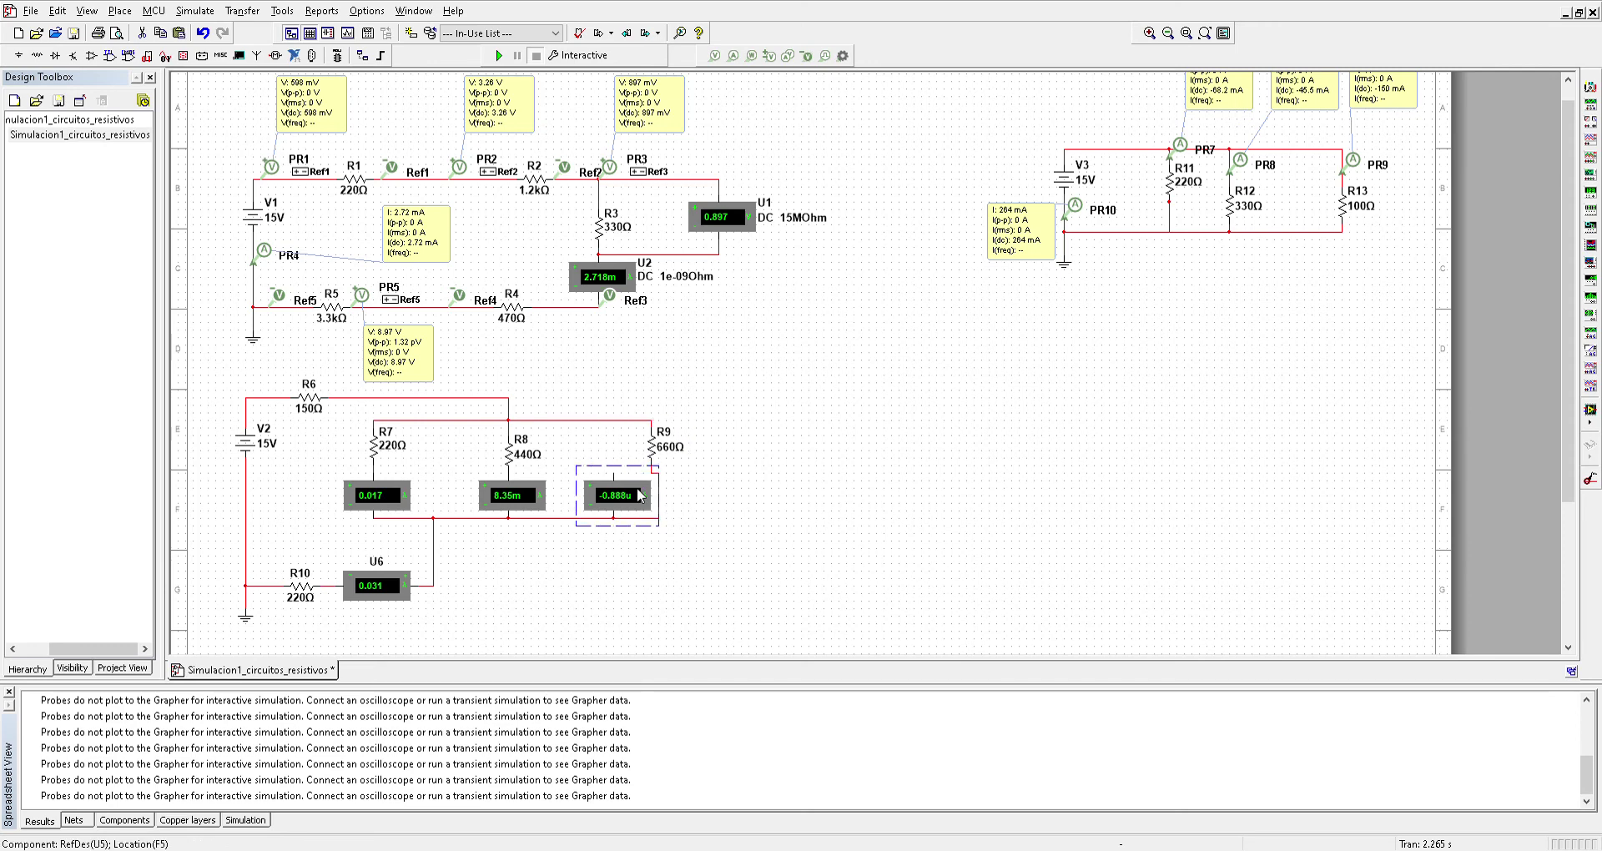
click(659, 555)
click(659, 508)
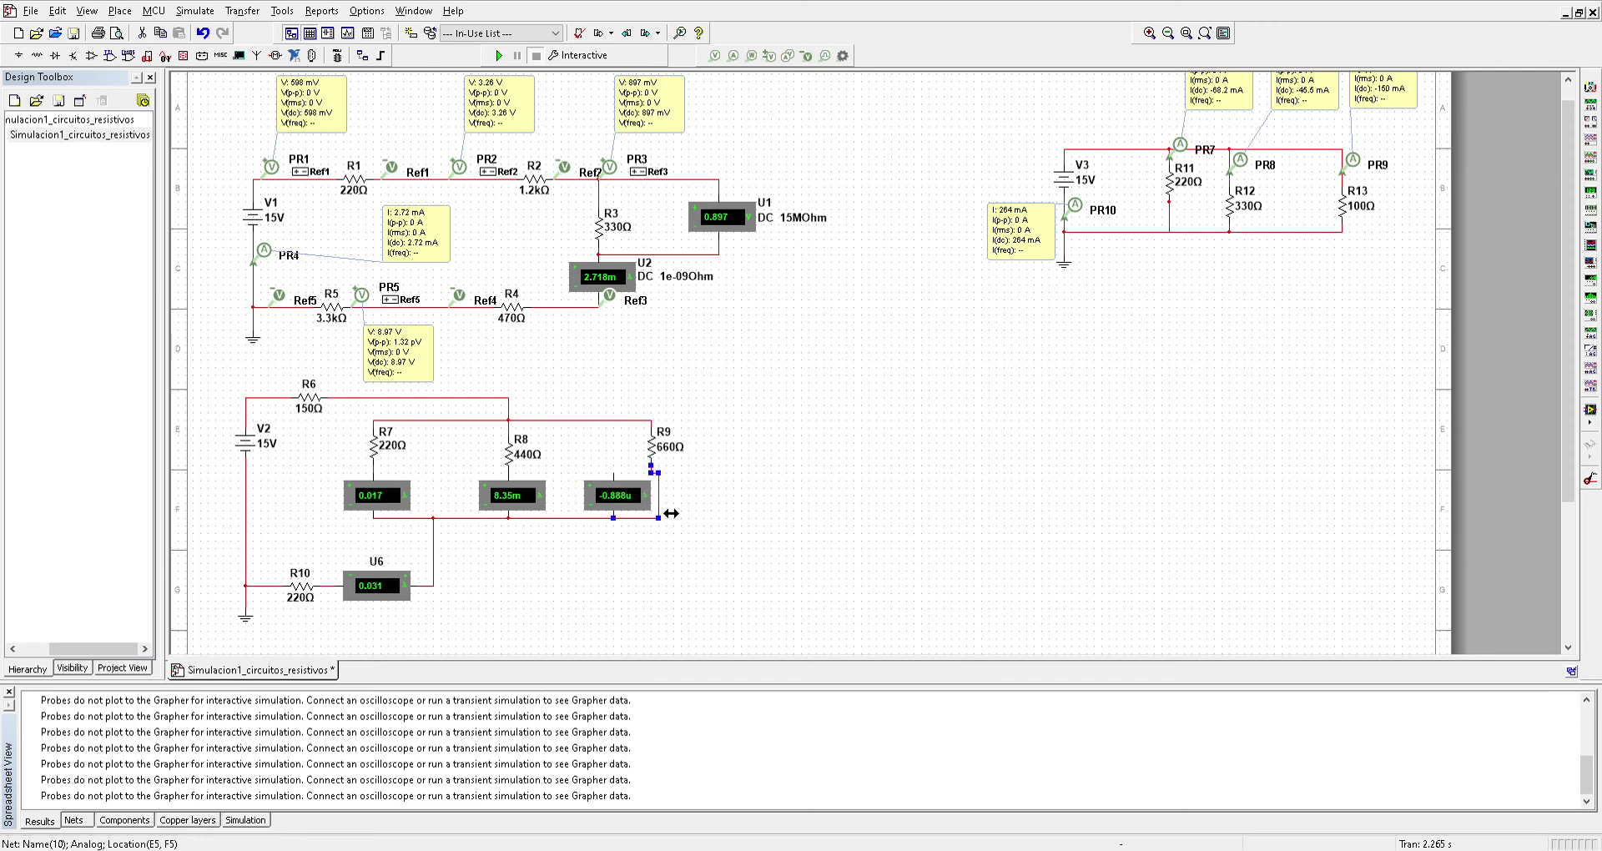
key(Delete)
Move the bypassed ammeter directly beneath R9 so it joins that branch in series.
mouse_move(616, 500)
mouse_down()
mouse_move(669, 506)
mouse_move(640, 498)
mouse_up()
click(731, 471)
click(568, 448)
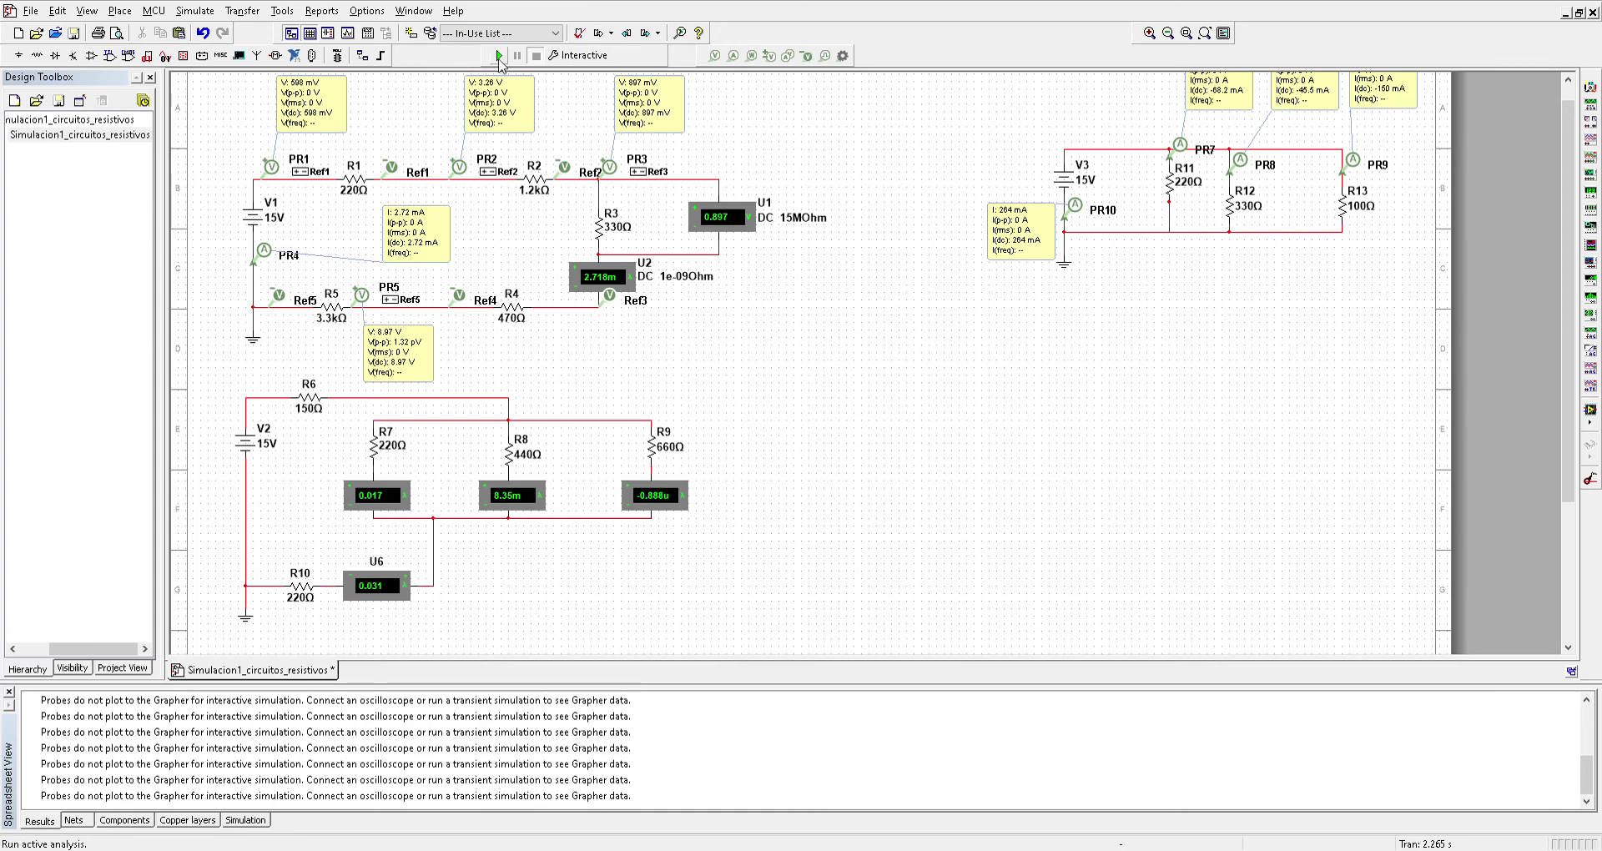
Rerun the simulation to check the current through the R9 branch, and stop it.
click(498, 55)
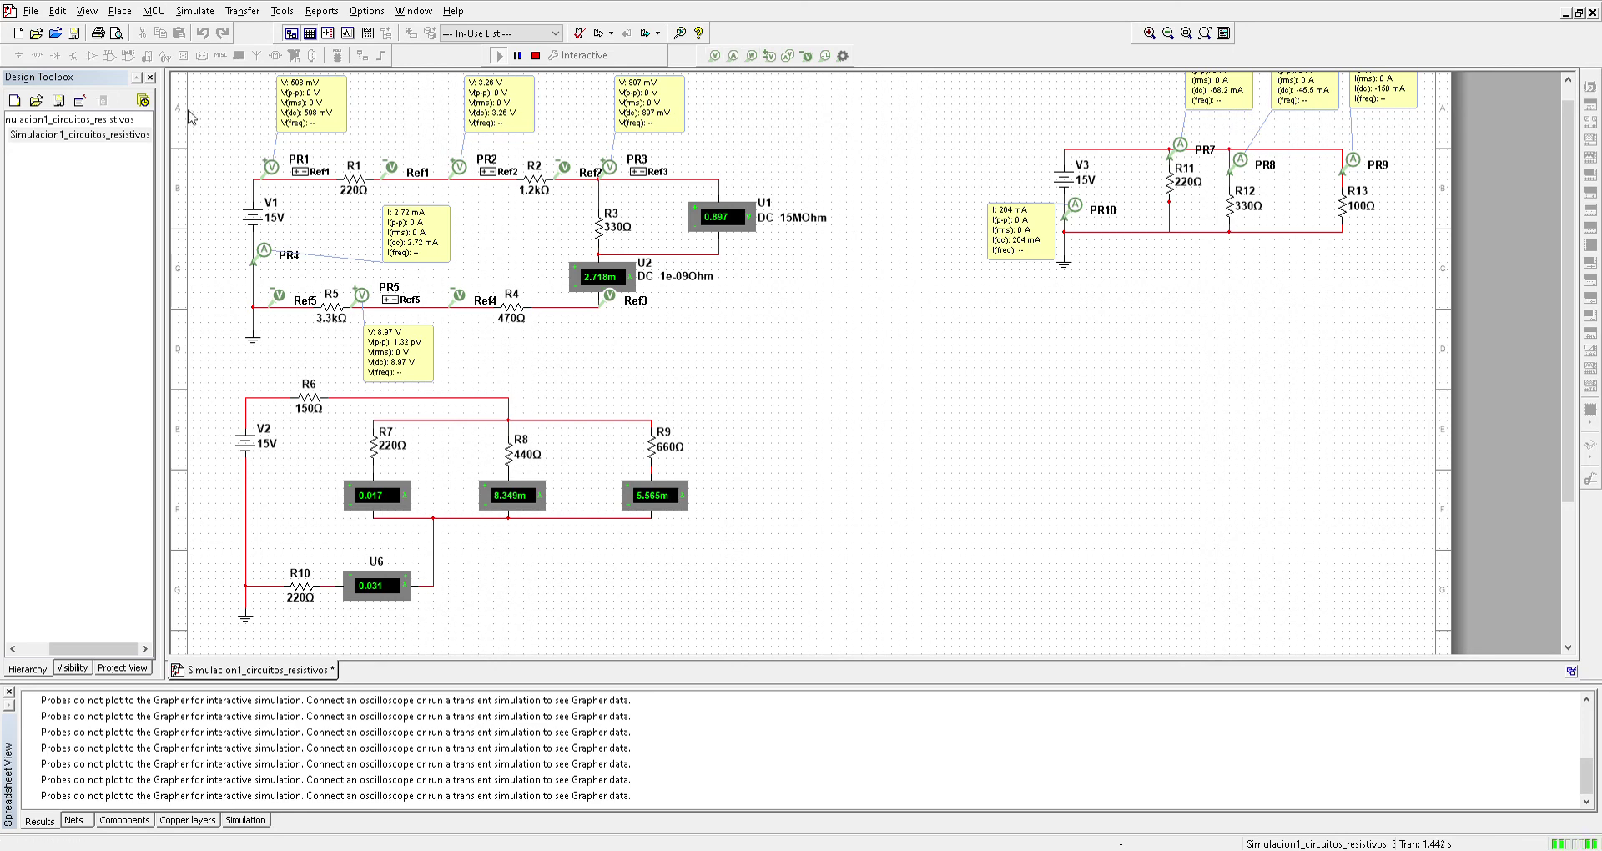
click(536, 56)
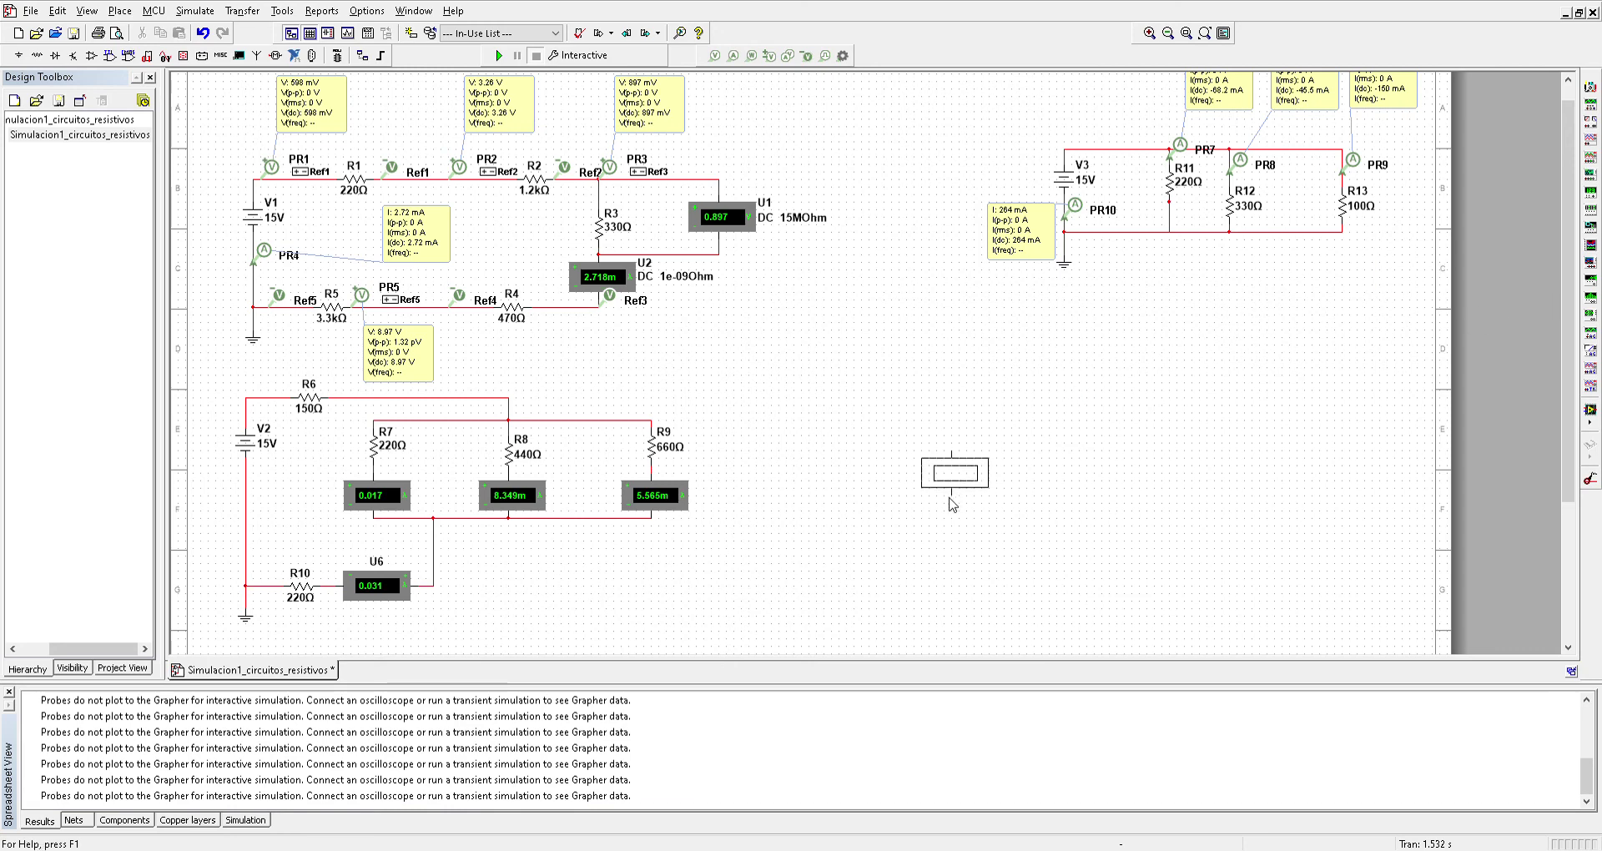
Place a 10 MOhm DC voltmeter to the right of R9 and wire it between the upper and lower rails of the parallel branches.
click(815, 492)
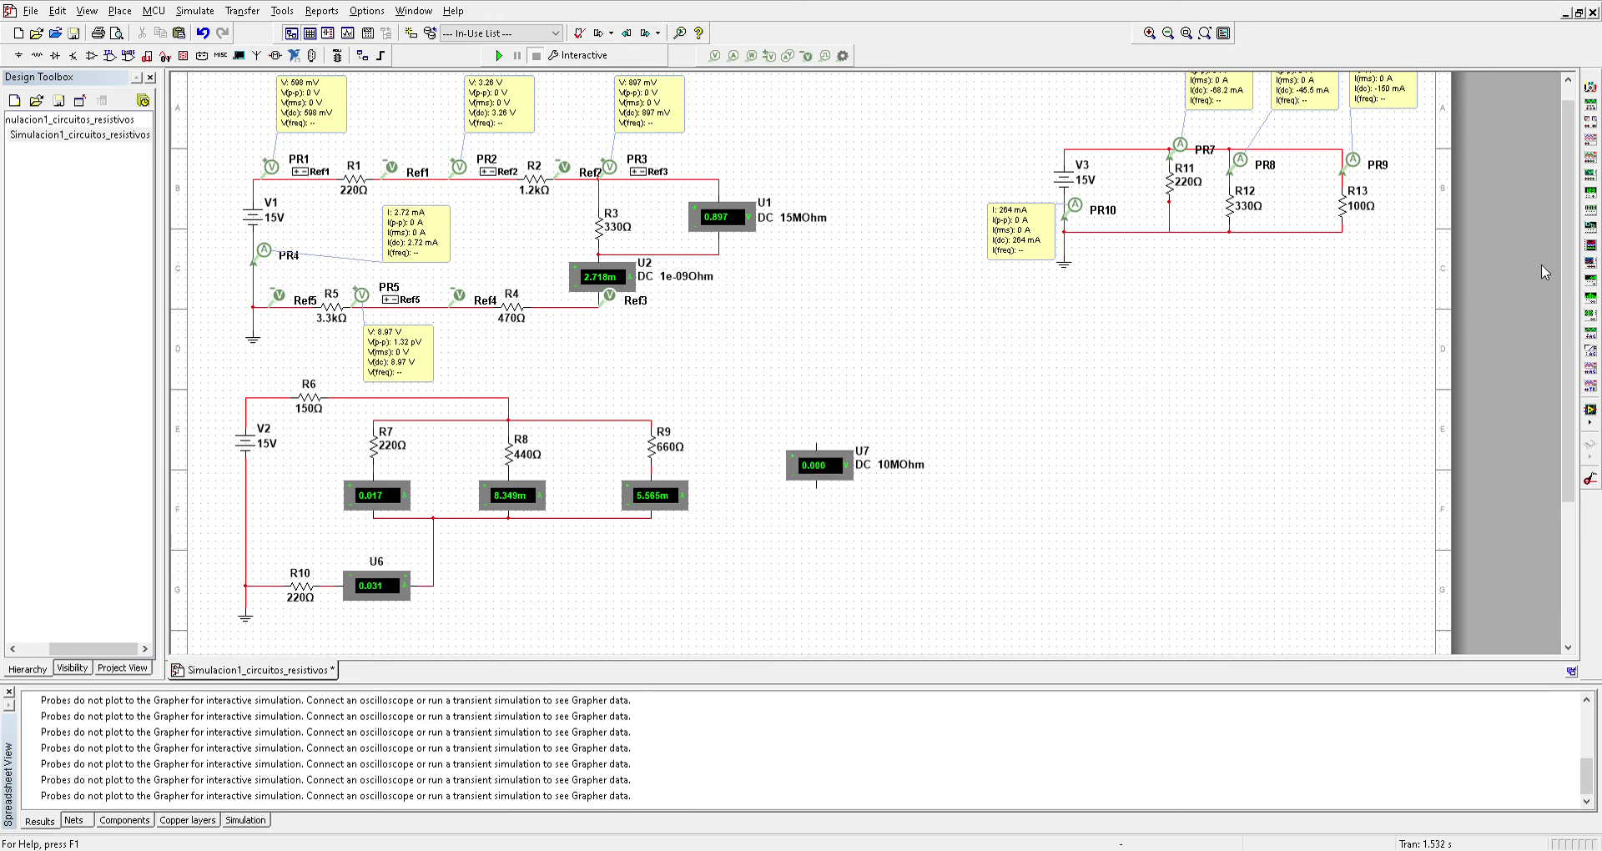
click(817, 446)
click(659, 432)
click(817, 487)
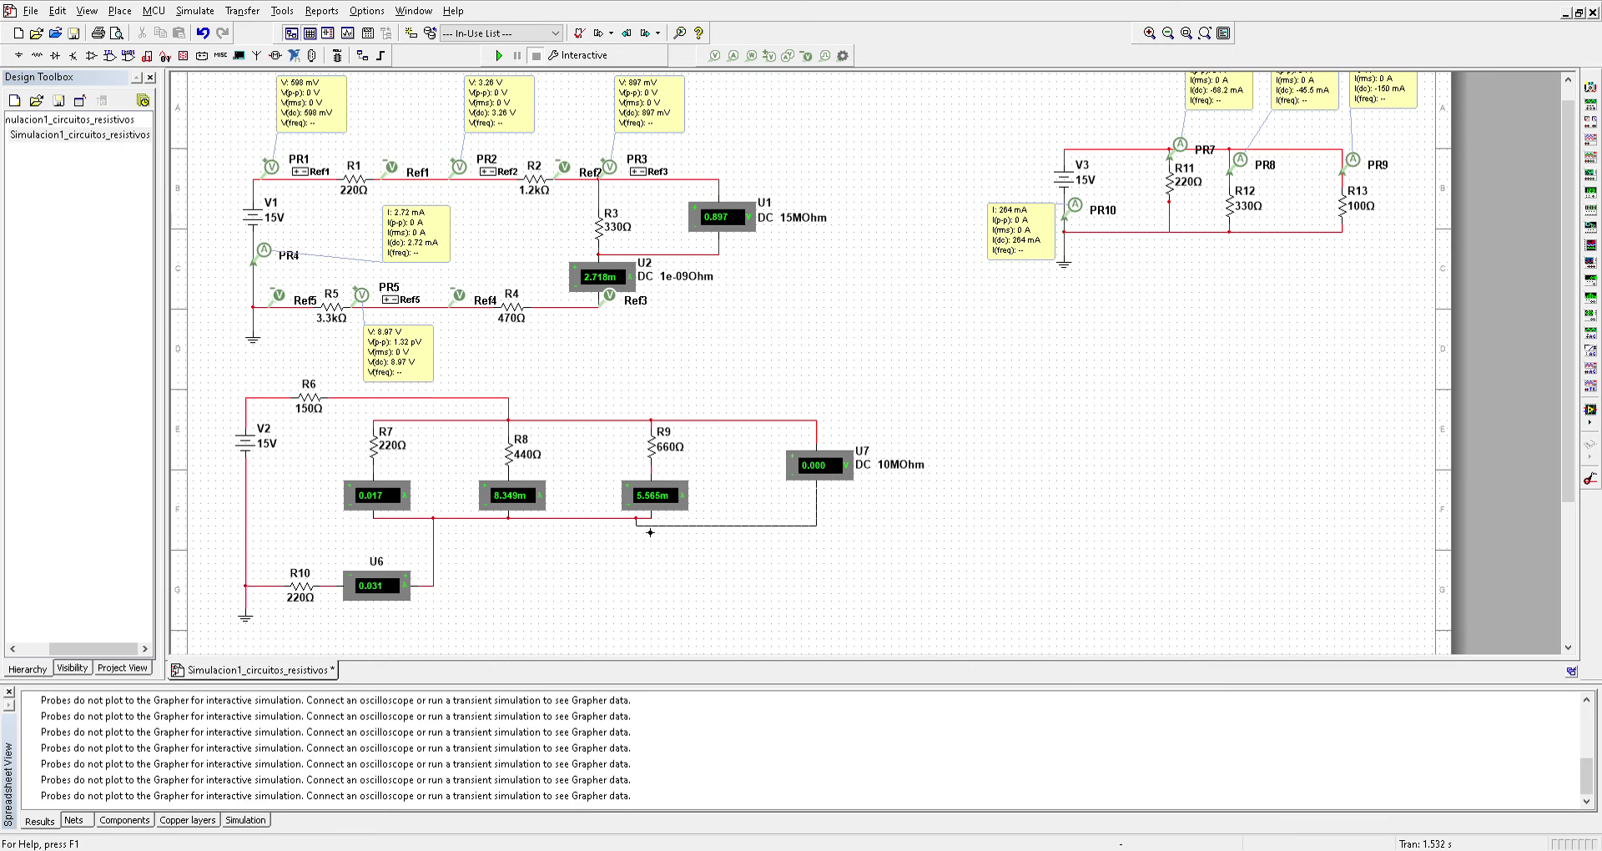
click(638, 519)
Simulate the circuit to read the voltage across the parallel branches, and stop the simulation.
click(497, 55)
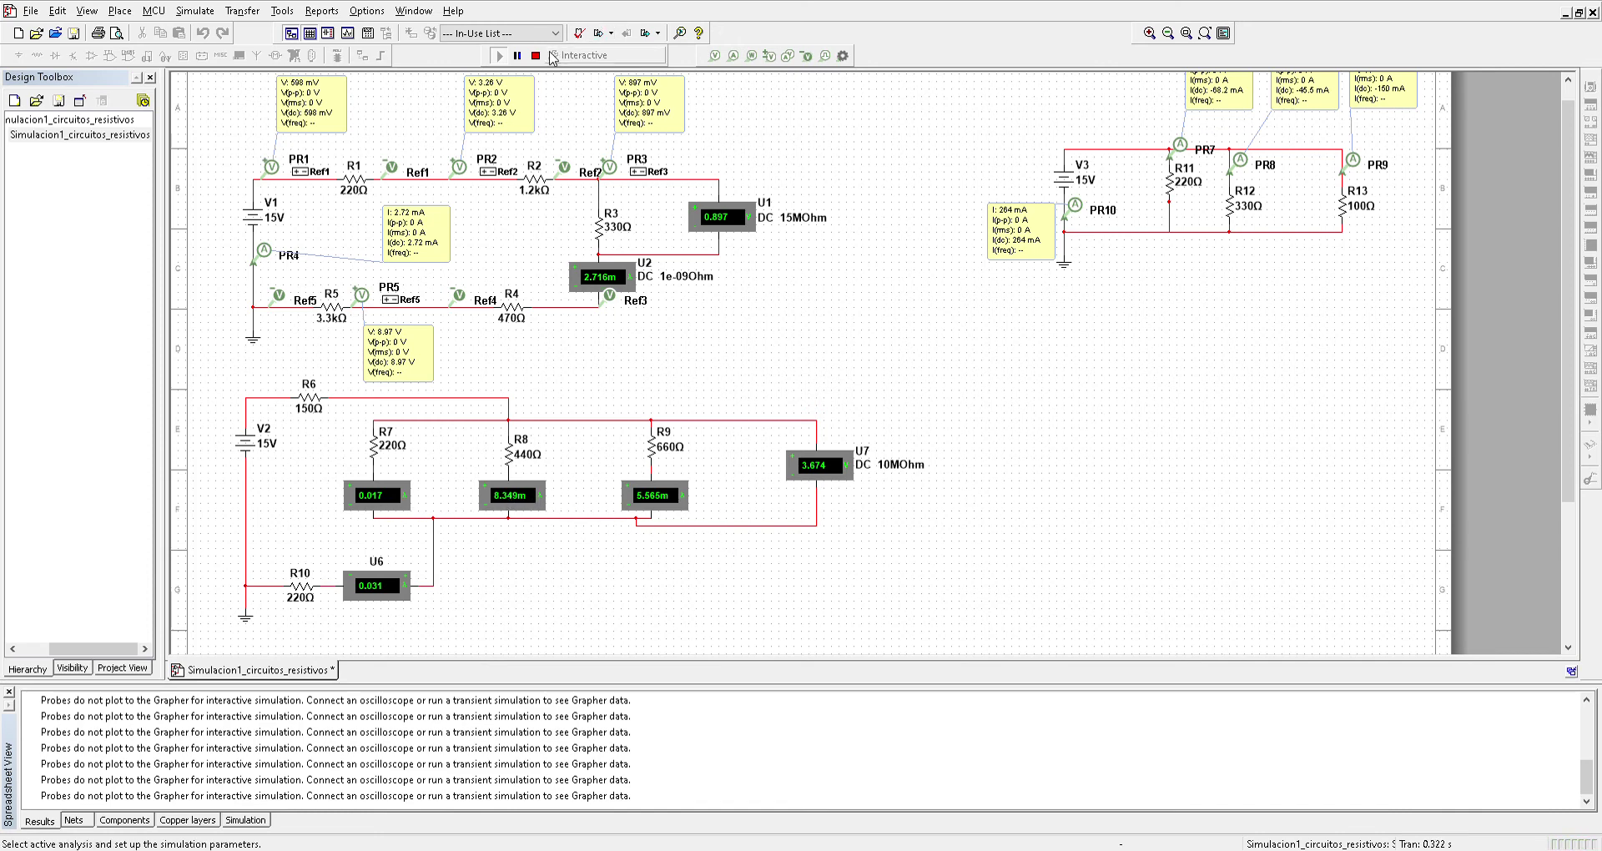
click(537, 56)
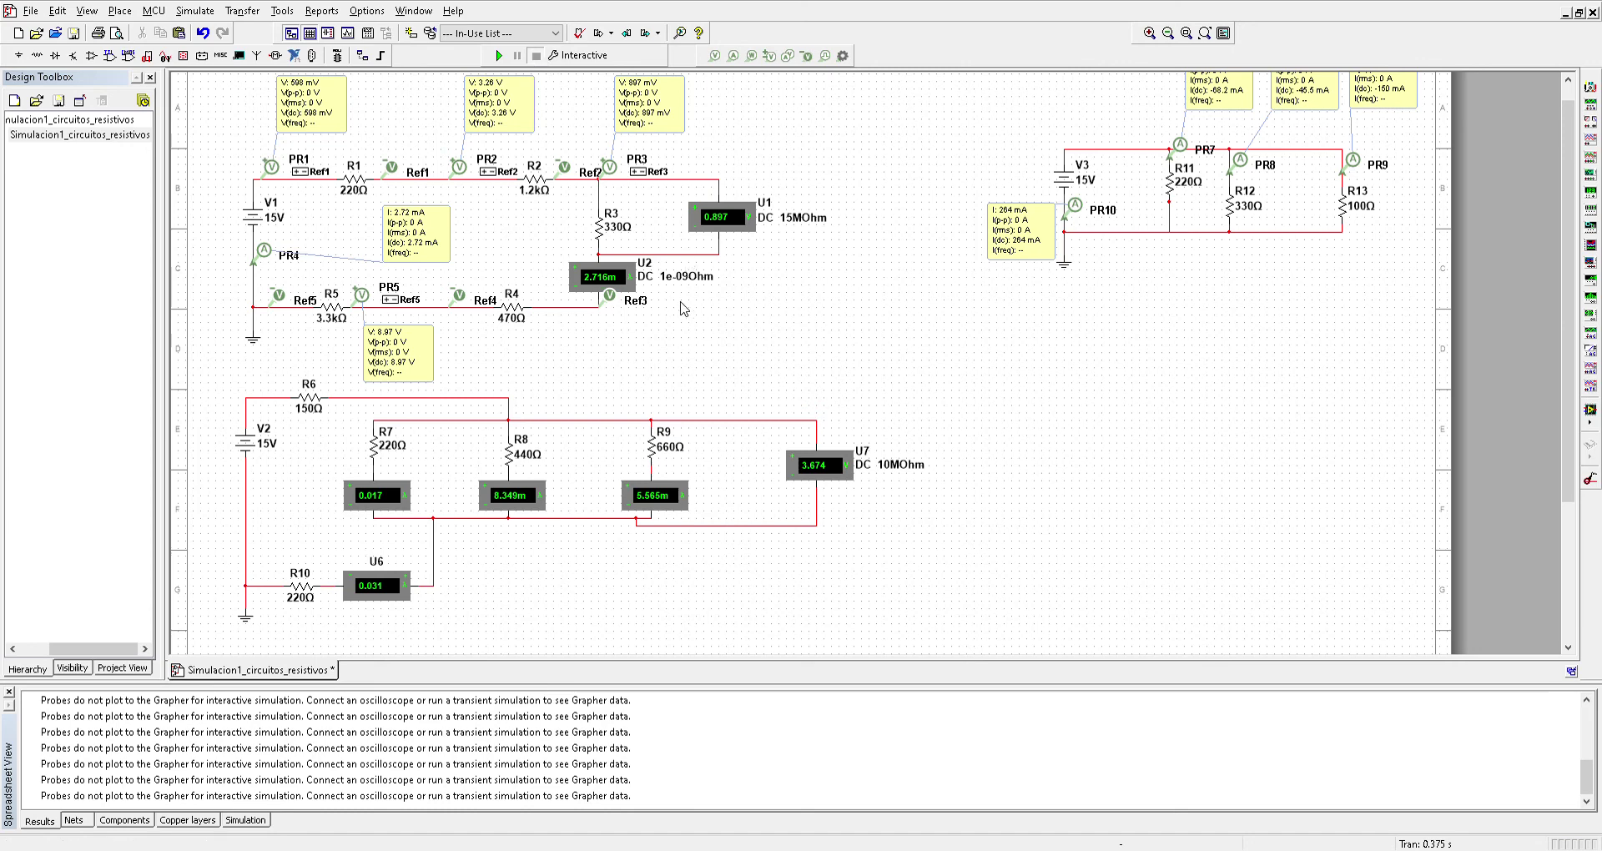
Place a differential voltage probe between R8 and R9, with its positive point on the upper rail and its reference on the lower rail.
click(769, 55)
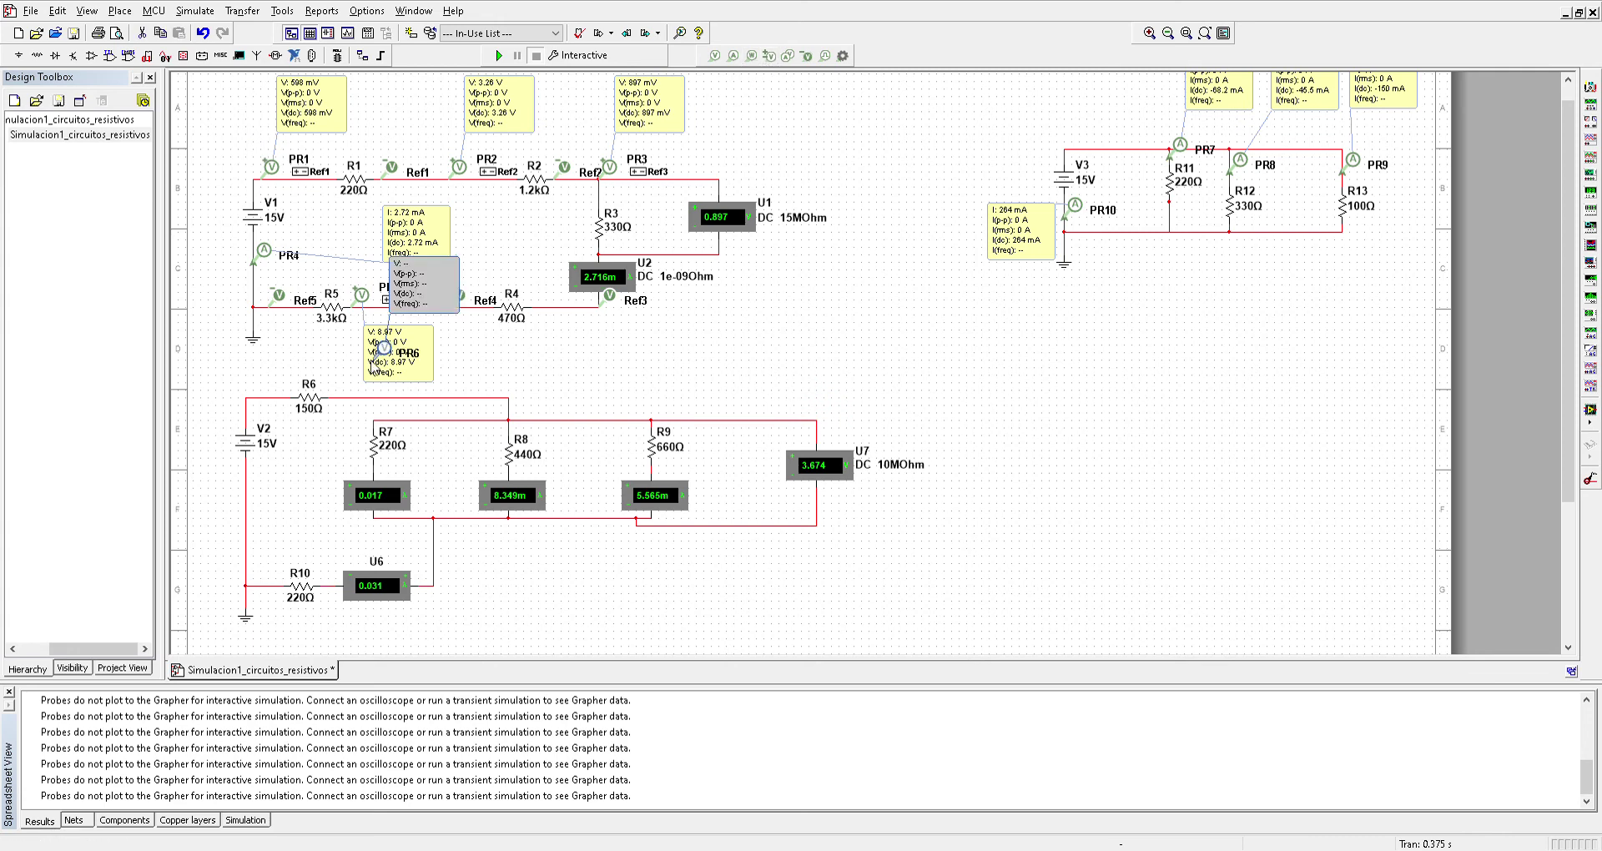
click(599, 423)
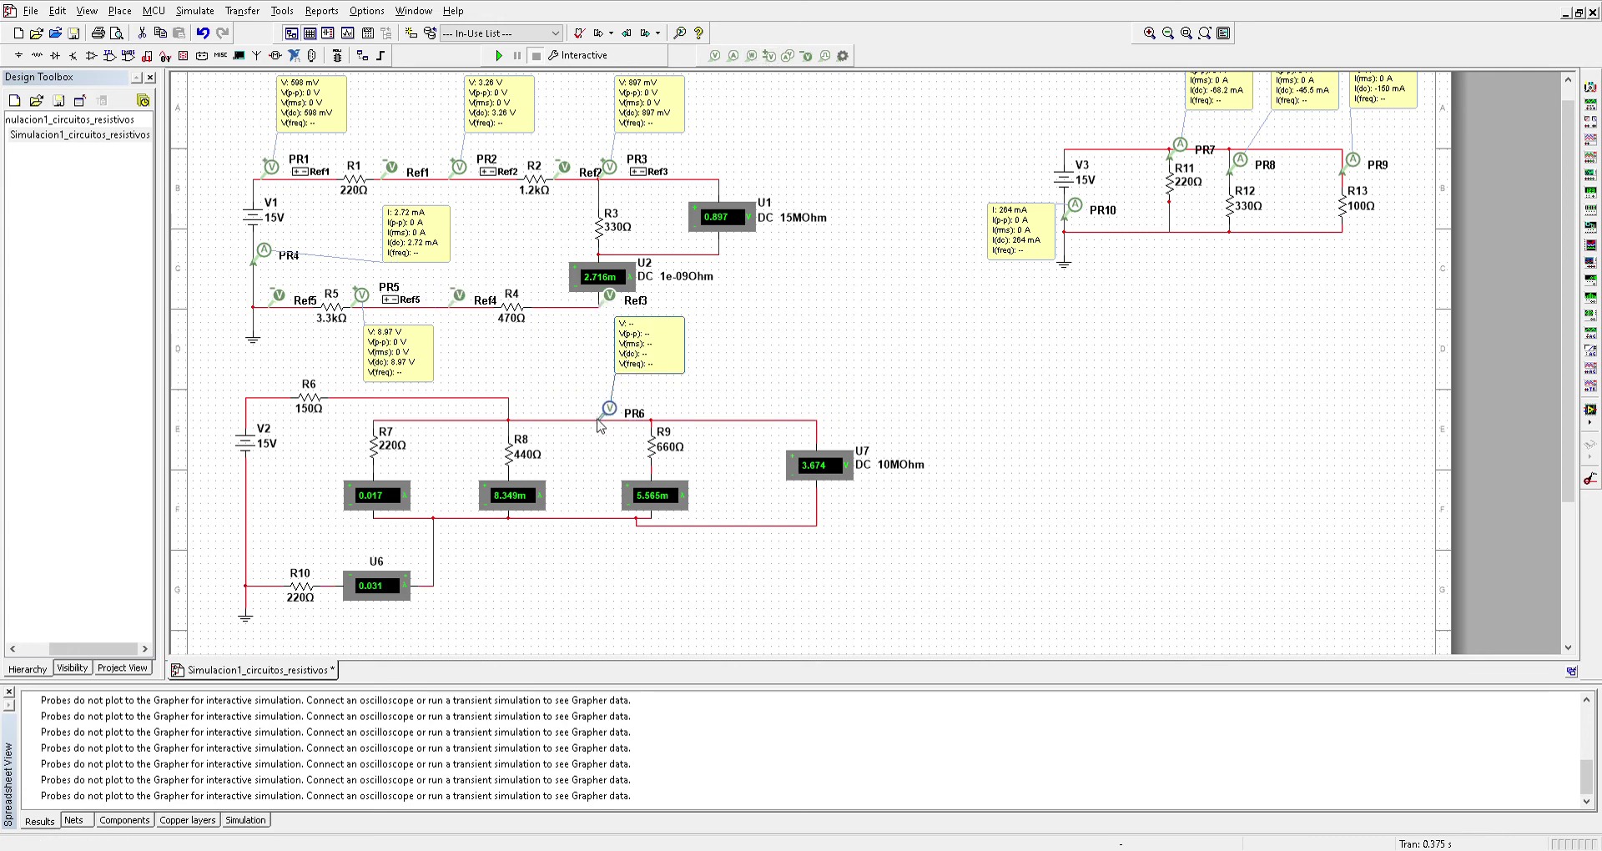
click(600, 423)
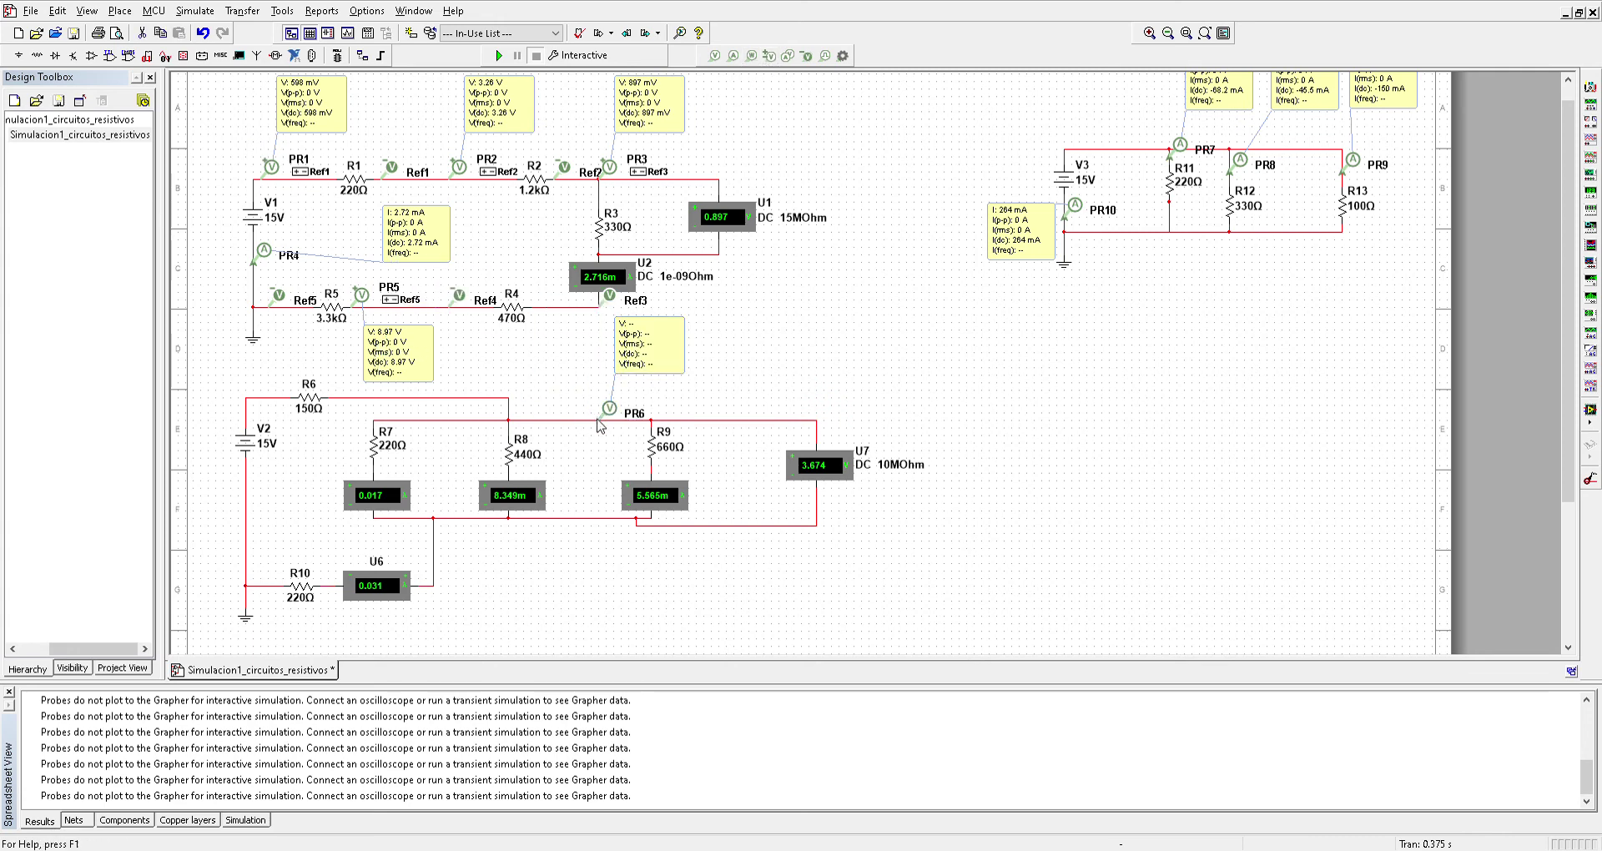
click(587, 521)
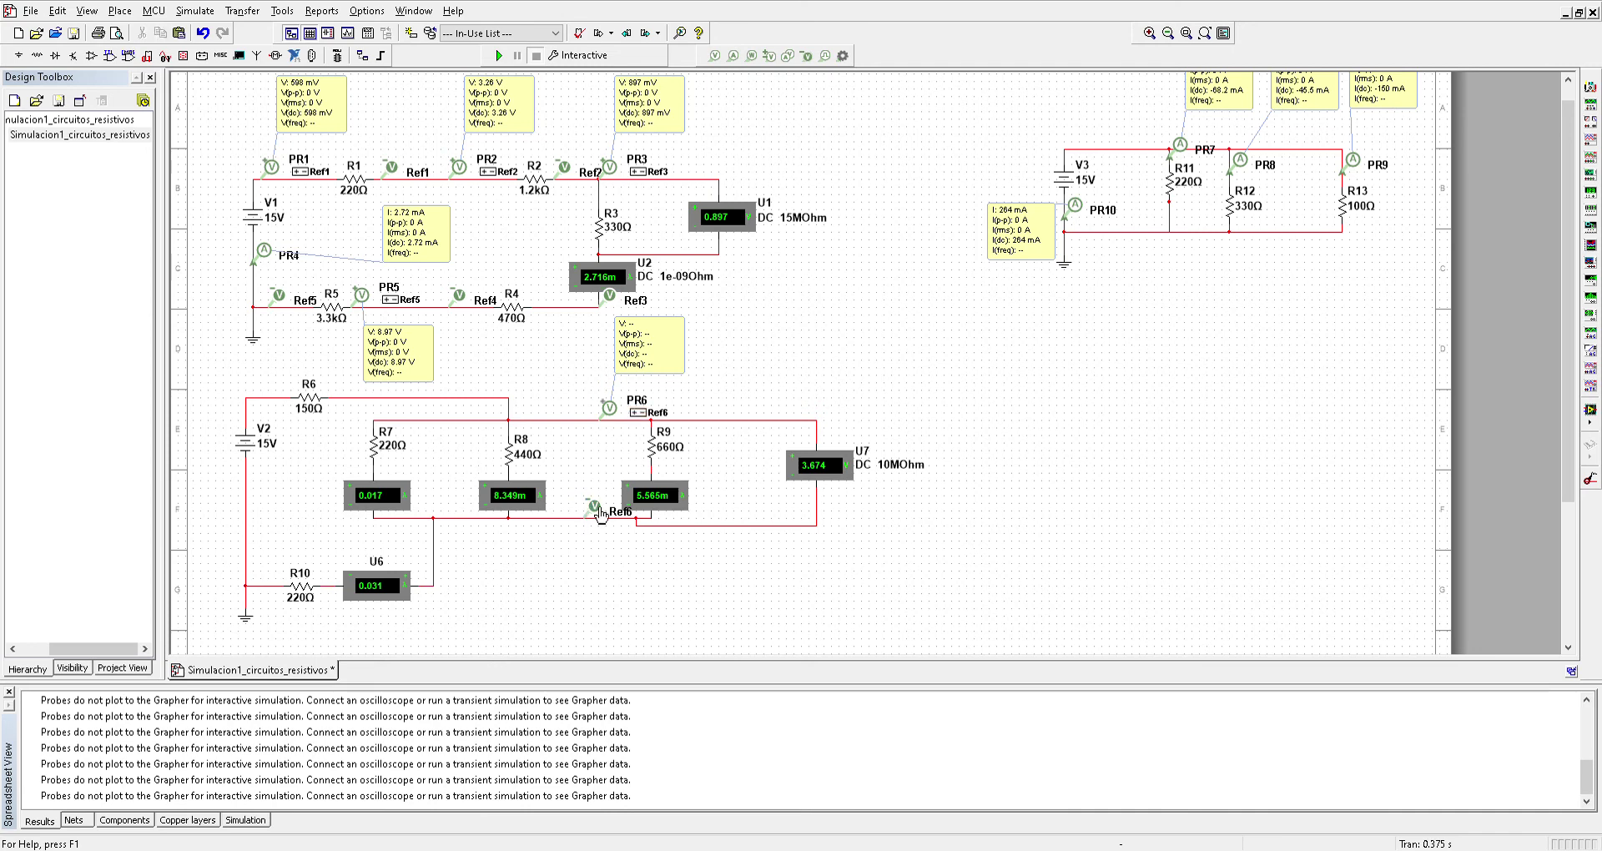
drag(601, 514, 585, 514)
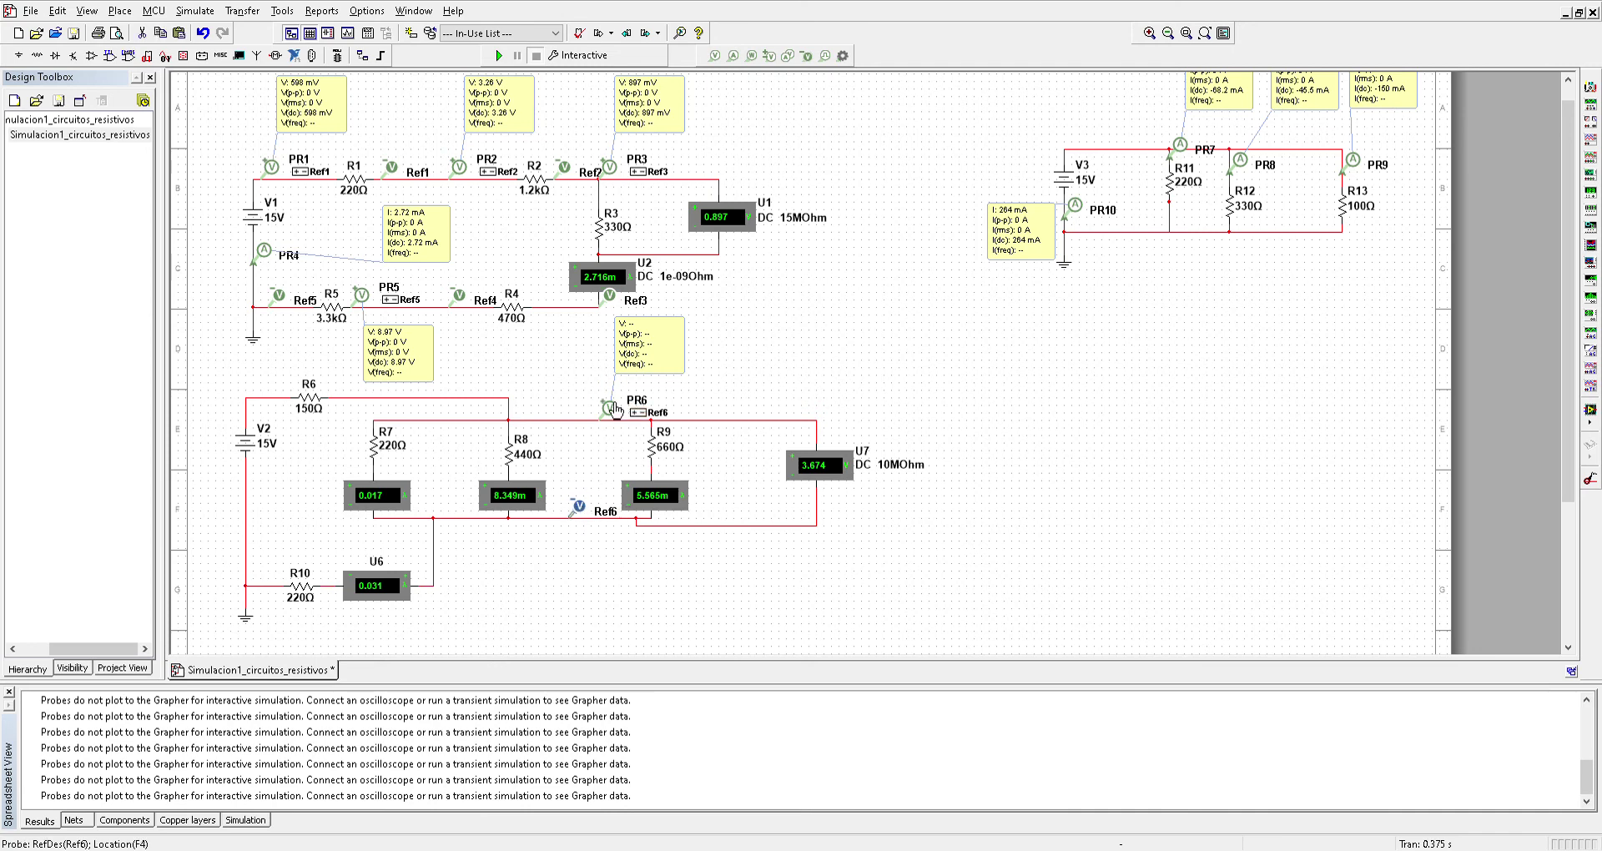
drag(615, 410, 598, 410)
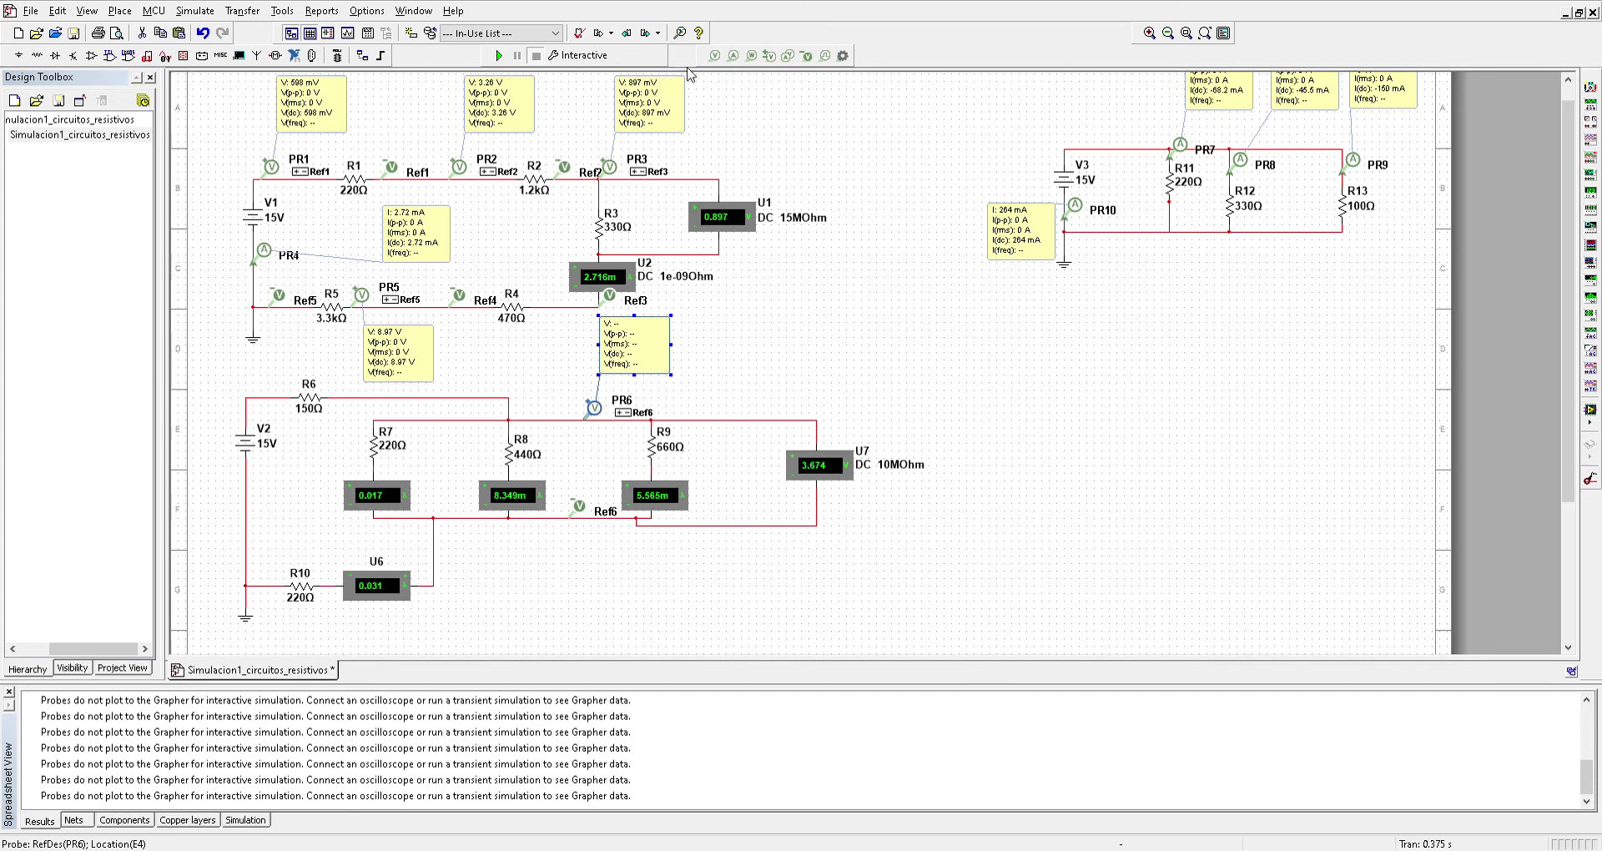
Simulate the circuit to compare the differential probe with the voltmeter reading across the parallel branches, and stop the simulation.
click(499, 55)
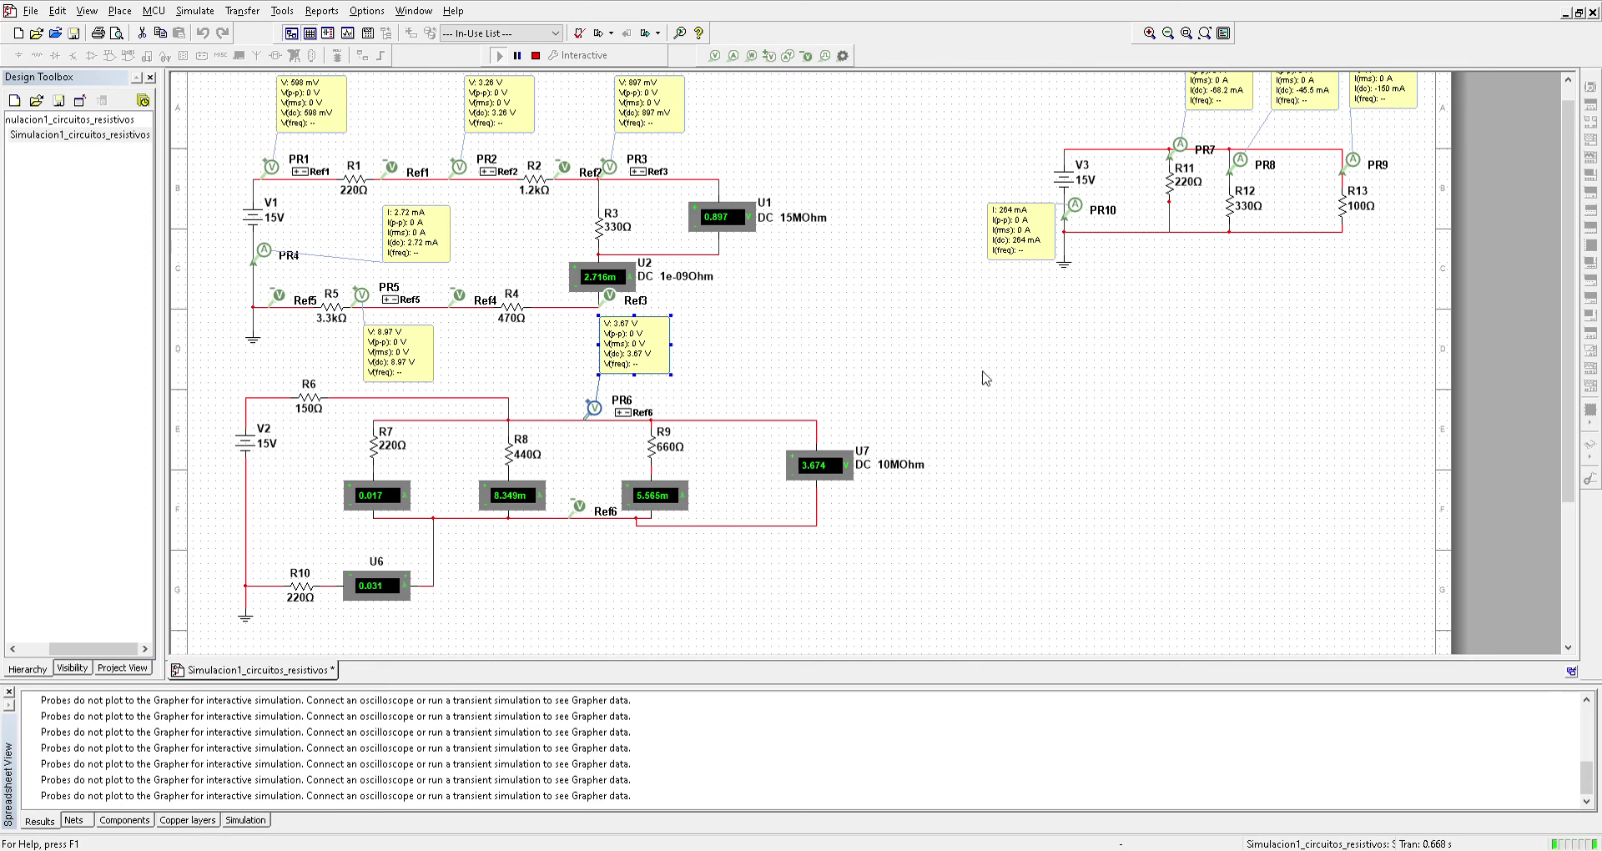
click(535, 60)
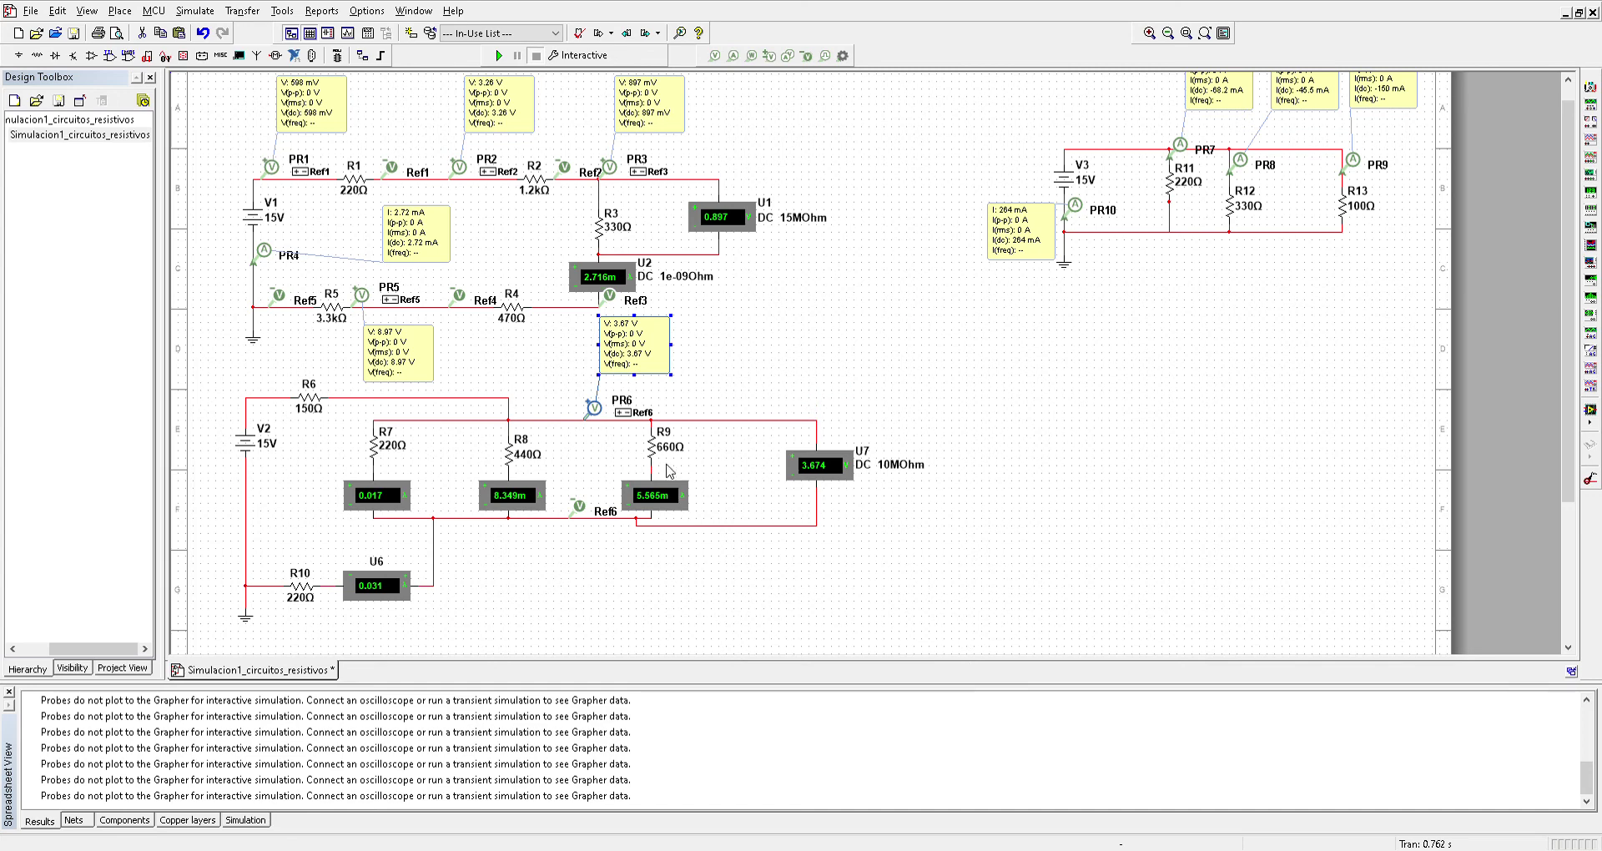
click(541, 525)
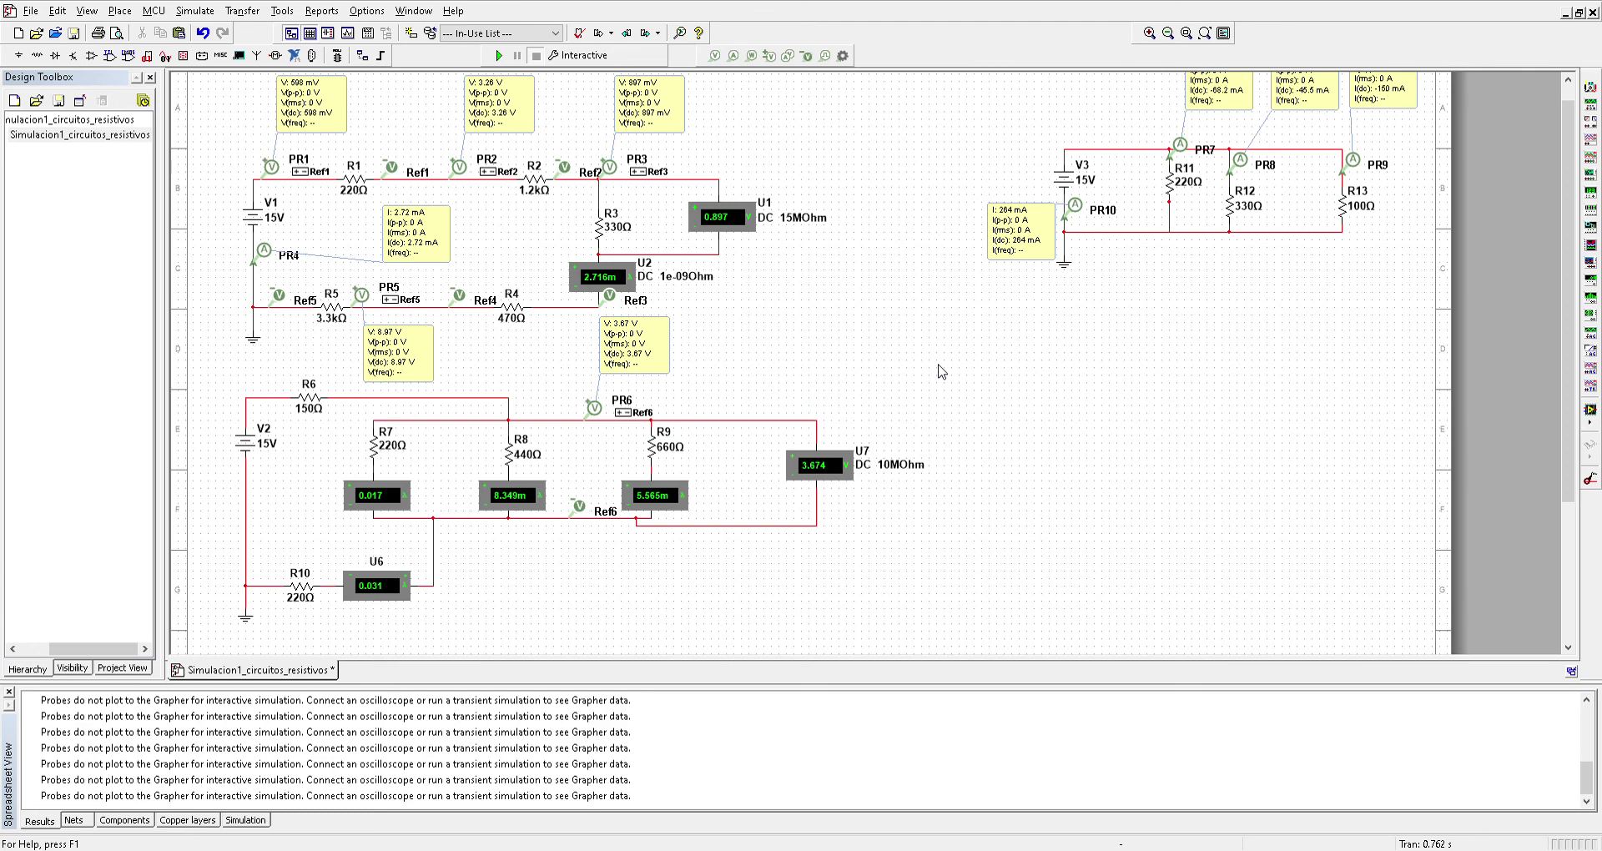
Lower the ground and the return wire between V3 and R11, then reconnect the ground directly beneath V3.
click(185, 56)
click(1062, 267)
drag(1062, 266, 1062, 360)
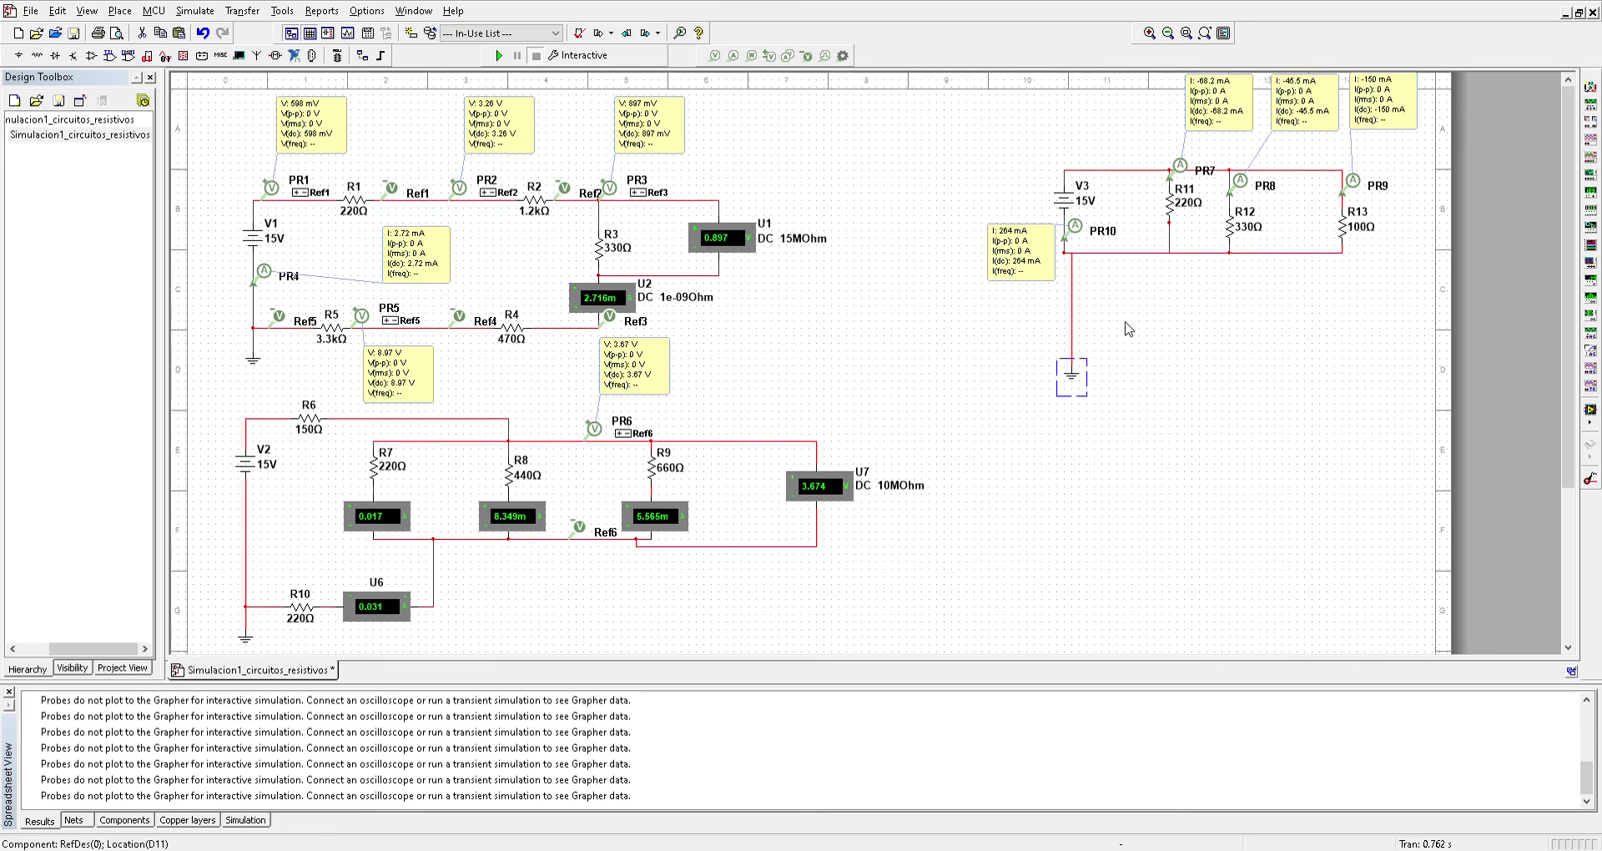
drag(1119, 253, 1118, 328)
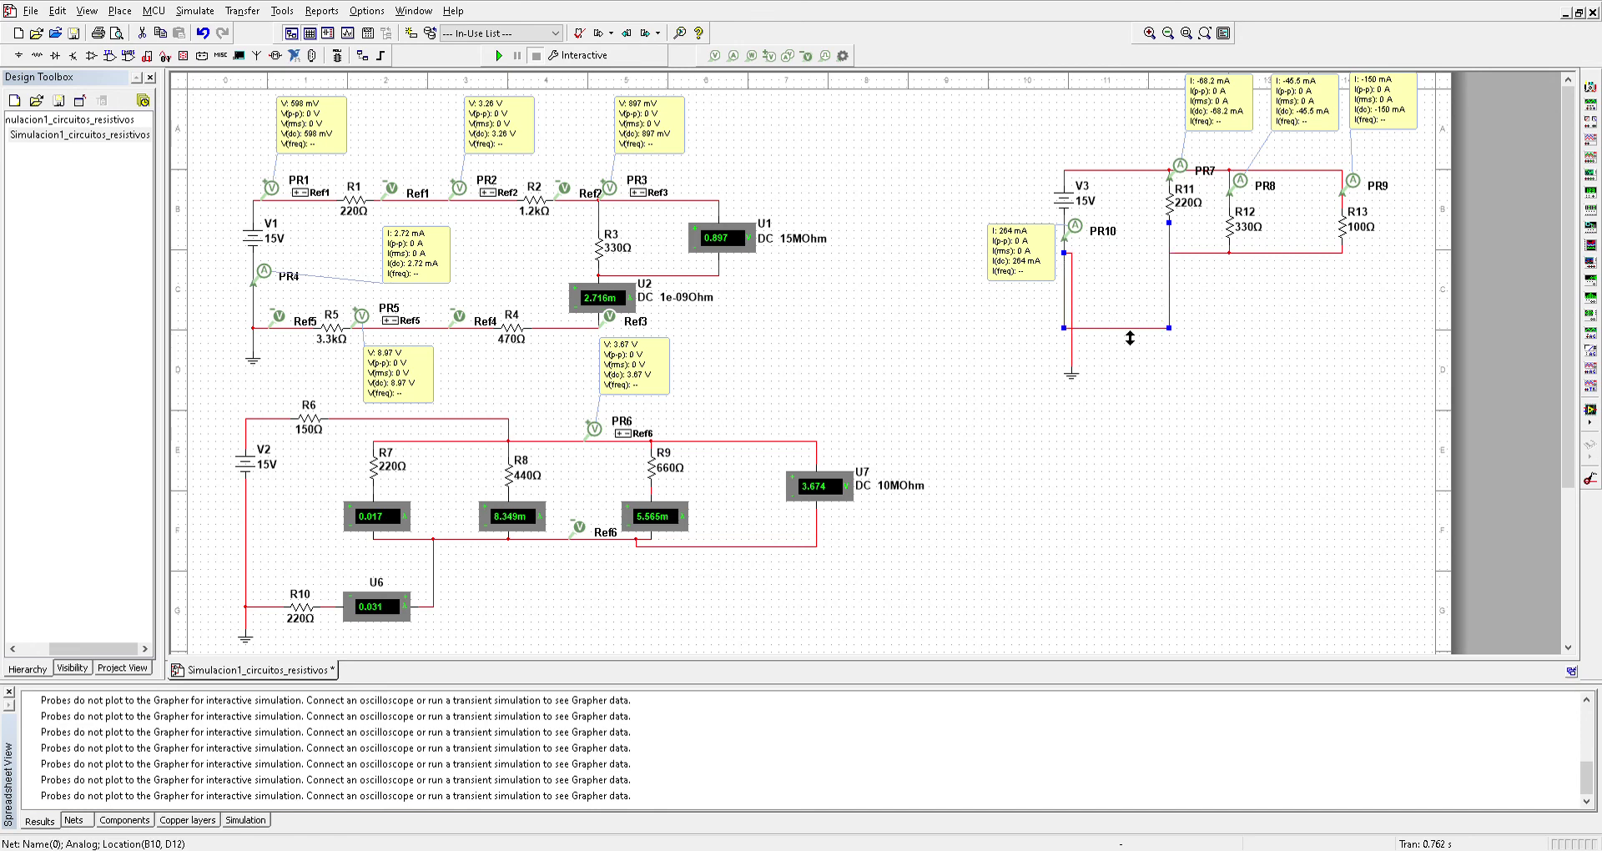
click(1072, 306)
key(Delete)
click(1072, 364)
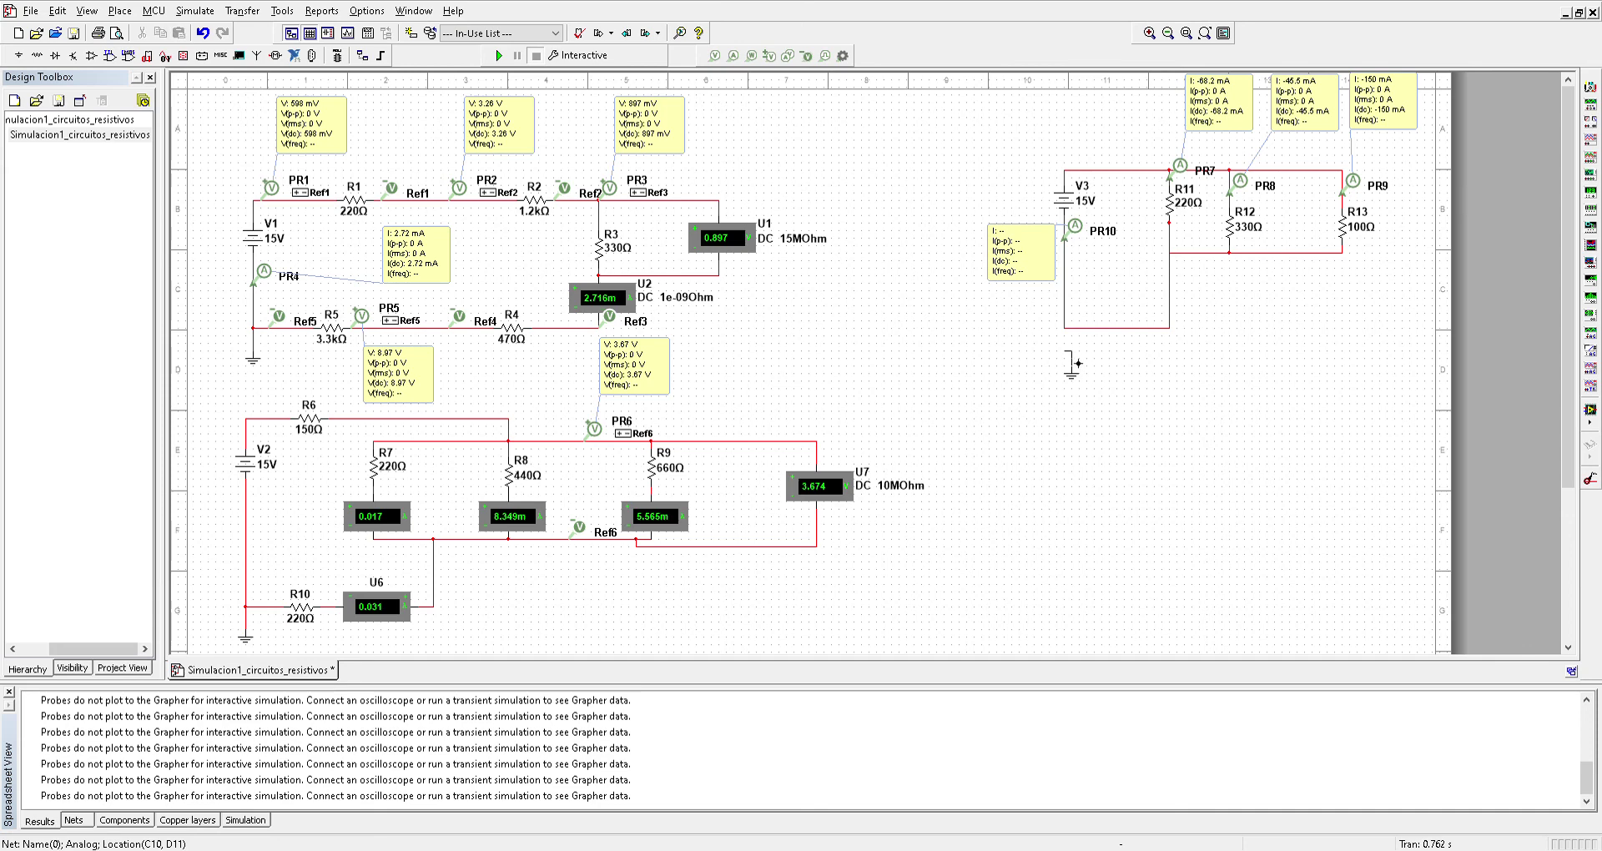
click(1065, 328)
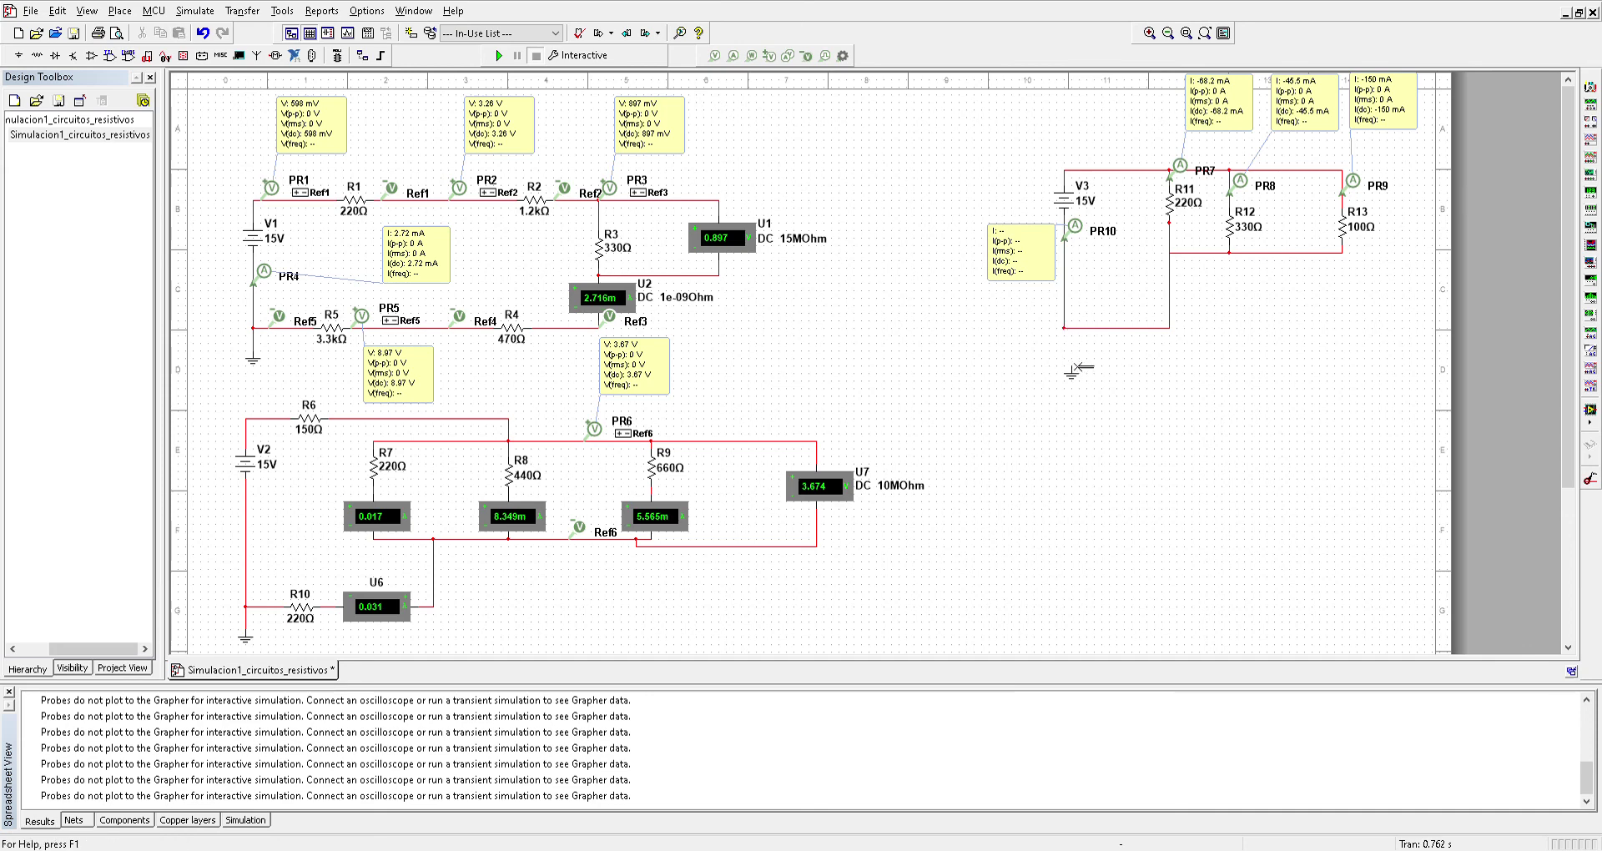
drag(1074, 378, 1066, 377)
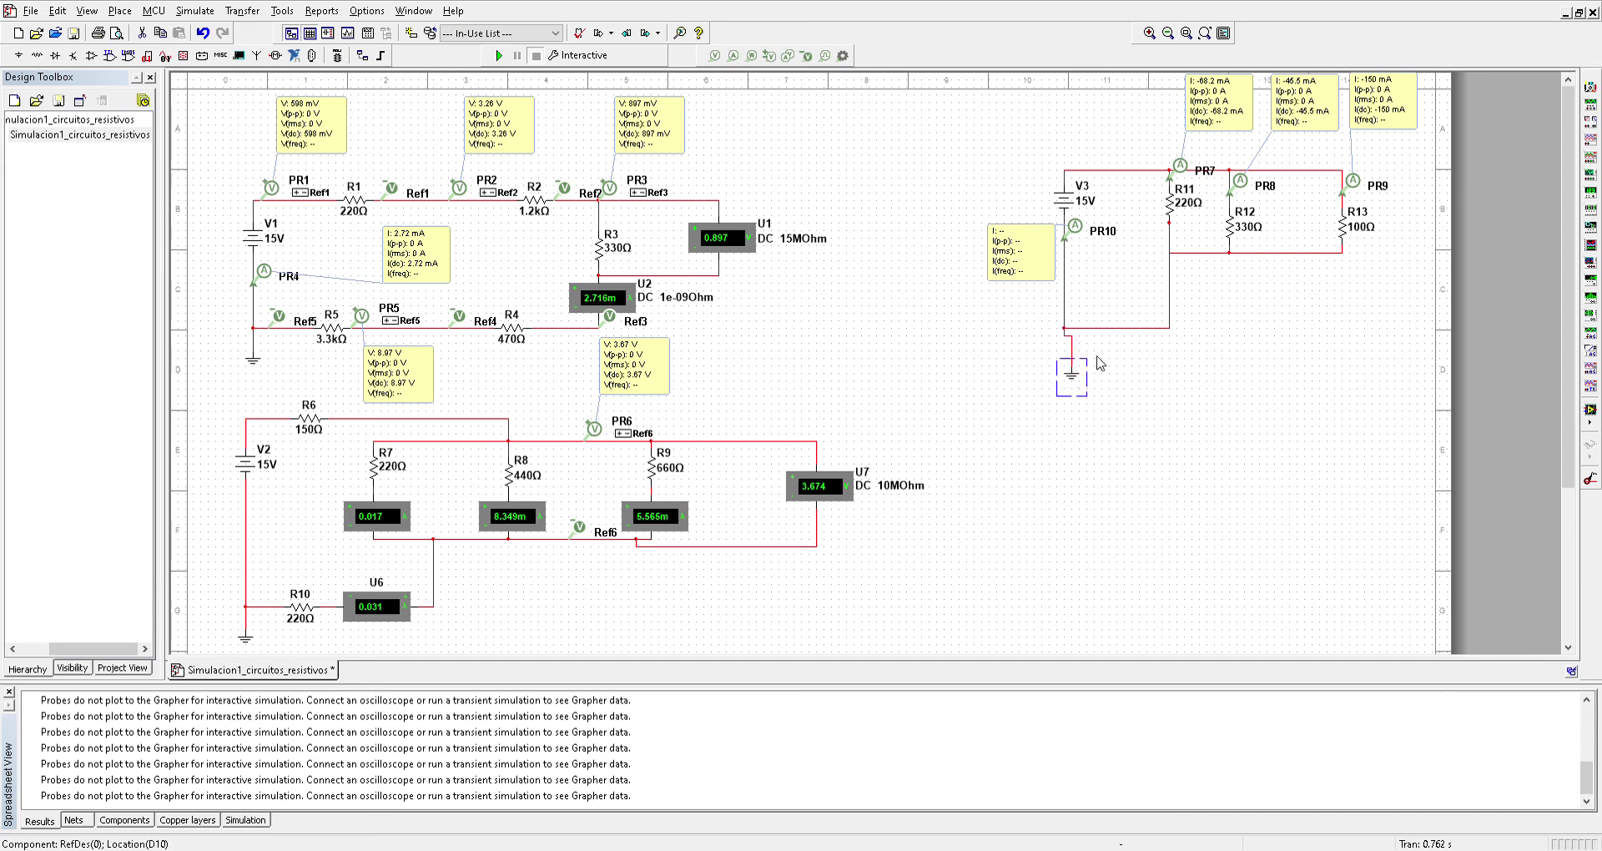
Delete the bottom wire between R11 and R12, and lower the wire joining R12 and R13 to the level of V3's return wire.
click(1198, 252)
key(Delete)
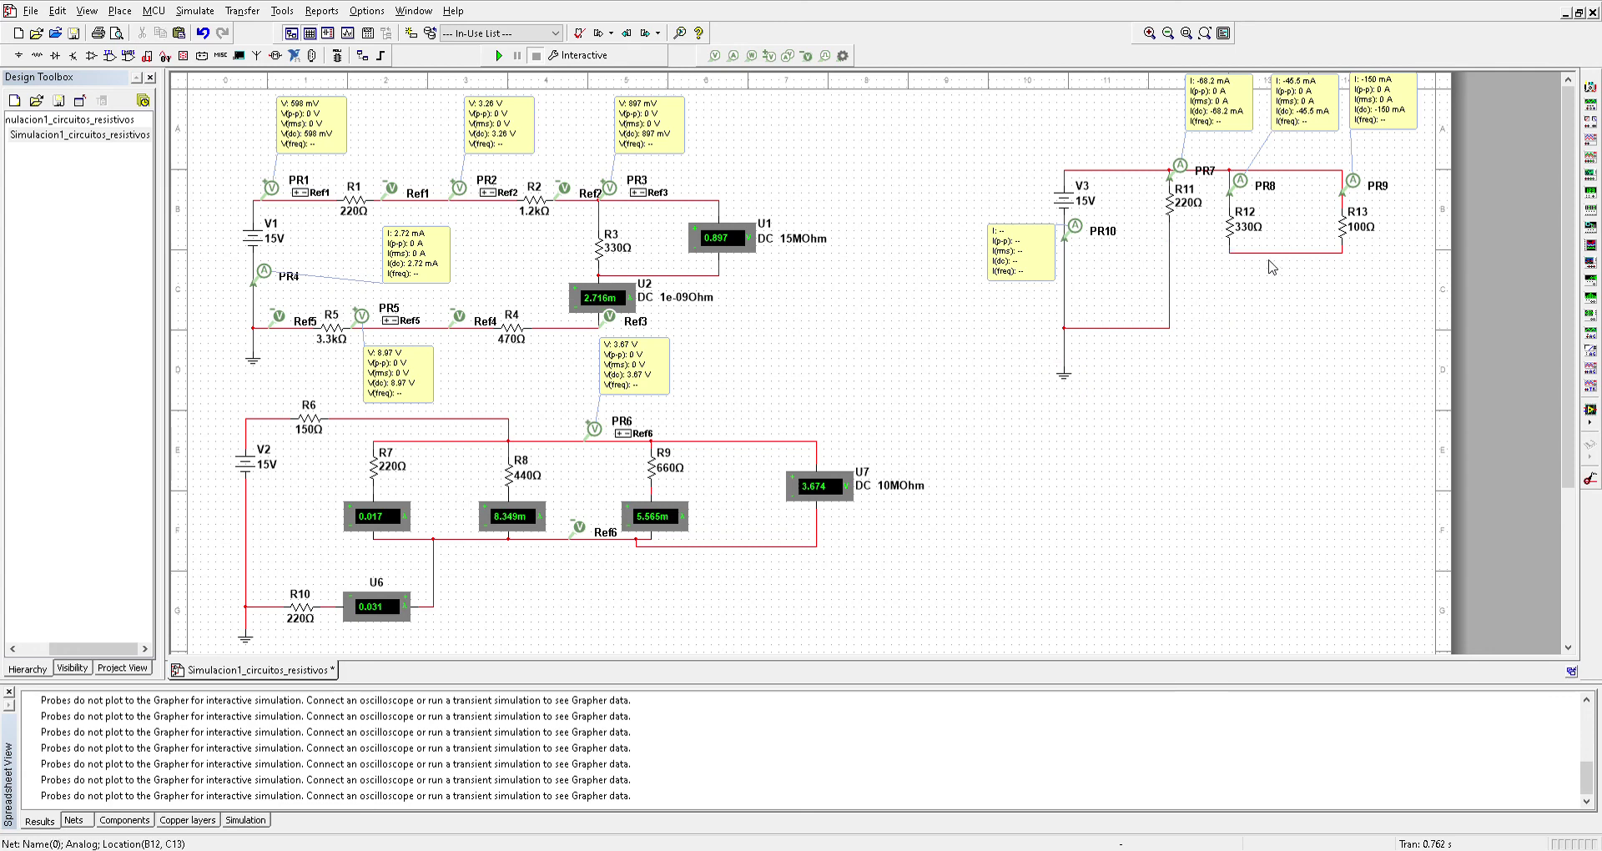
click(1274, 252)
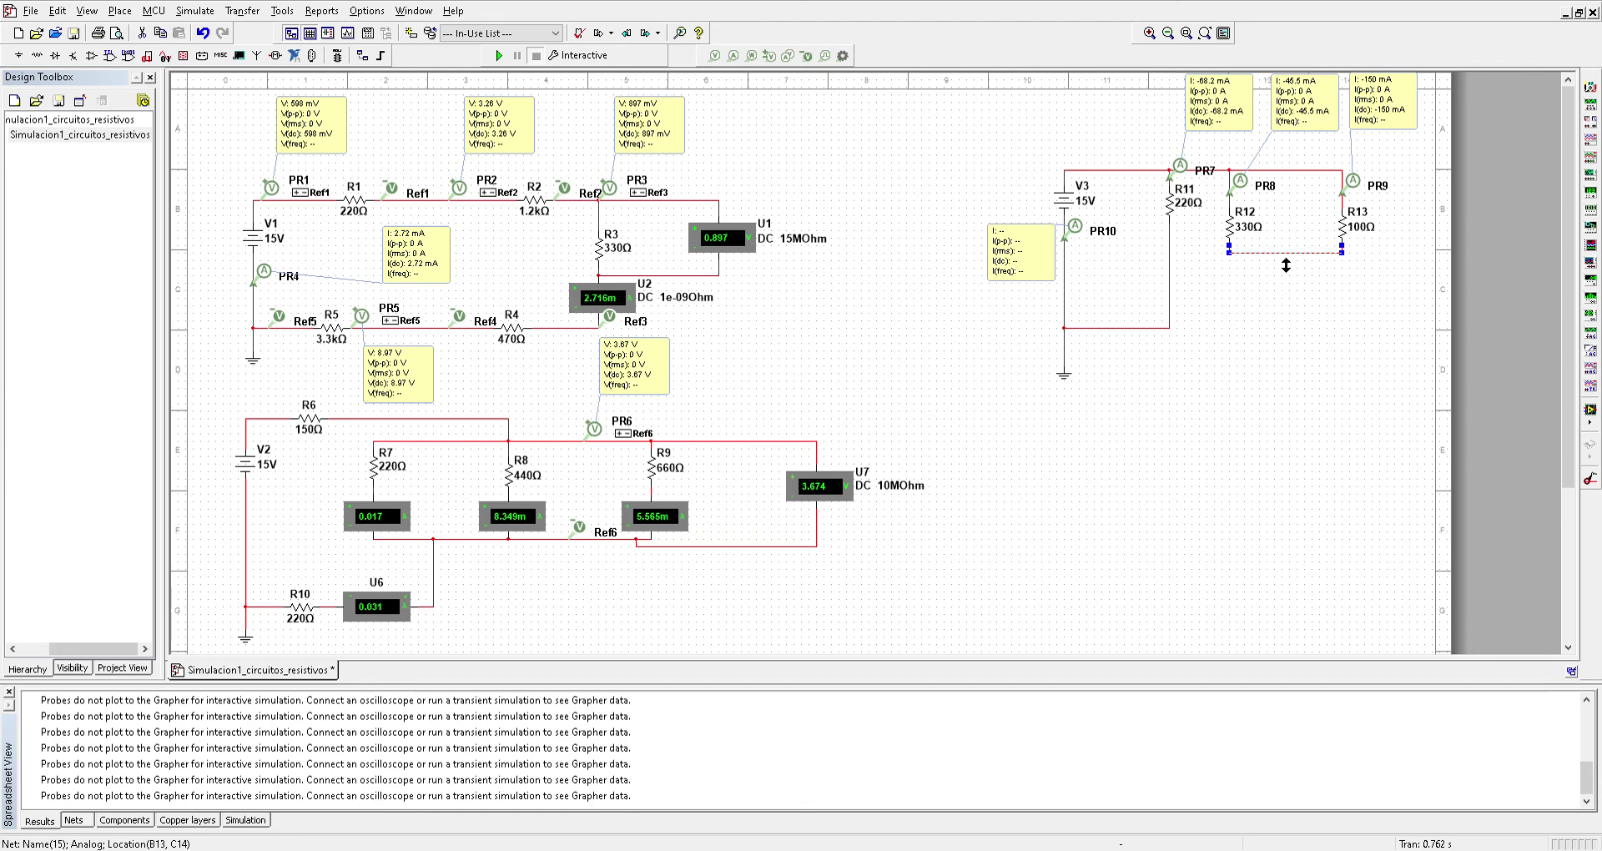
drag(1288, 266, 1288, 334)
click(1177, 325)
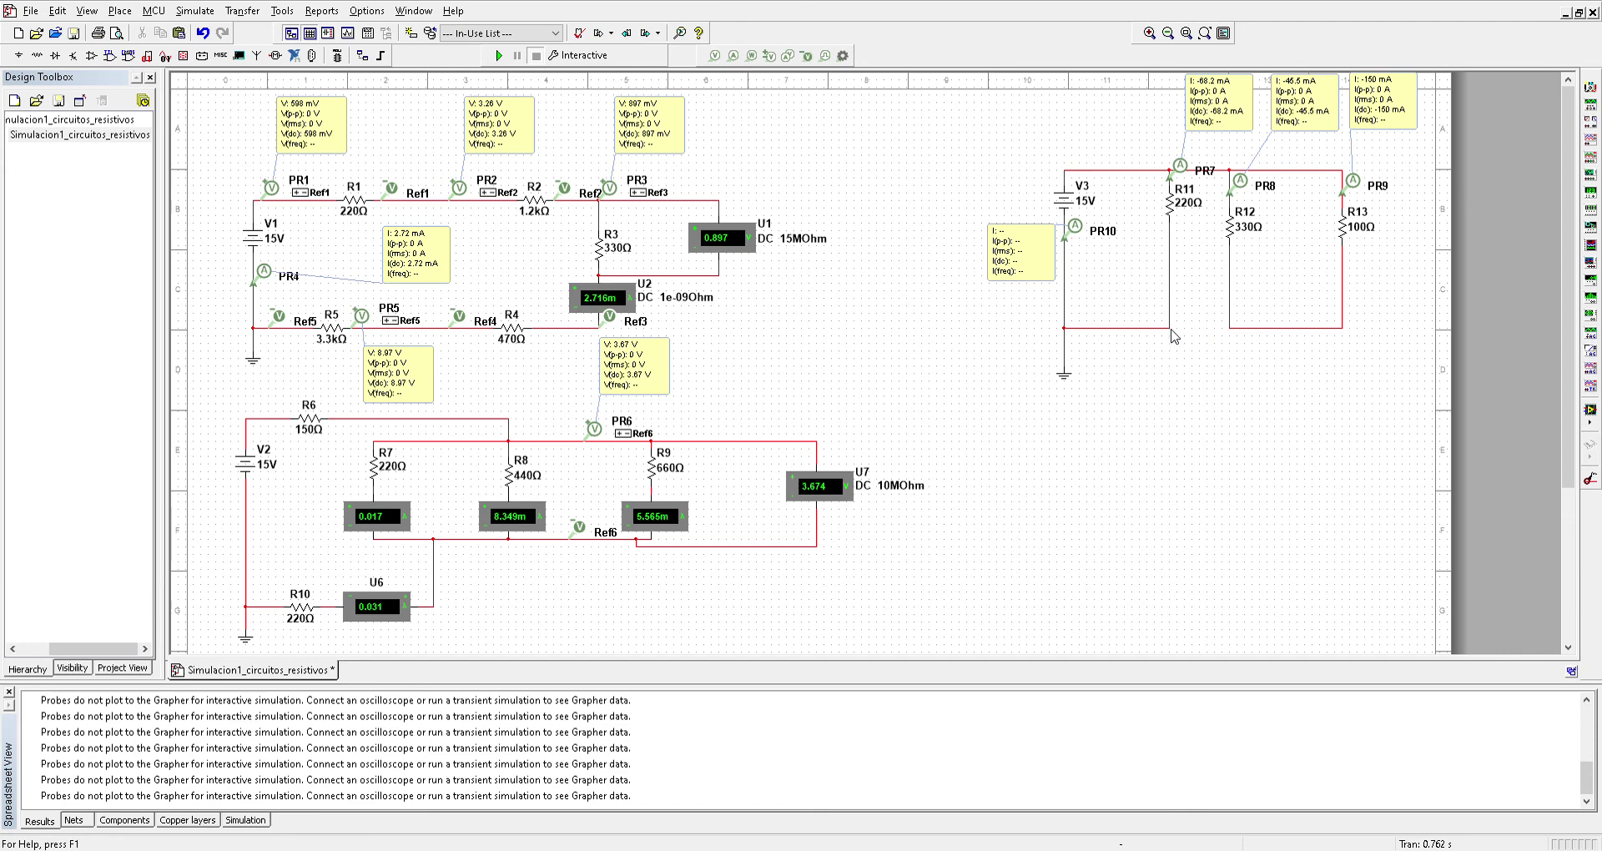
Rewire the lower ends of R11 and V3 so all three resistor branches share one lower rail connected to ground.
click(1170, 329)
key(Delete)
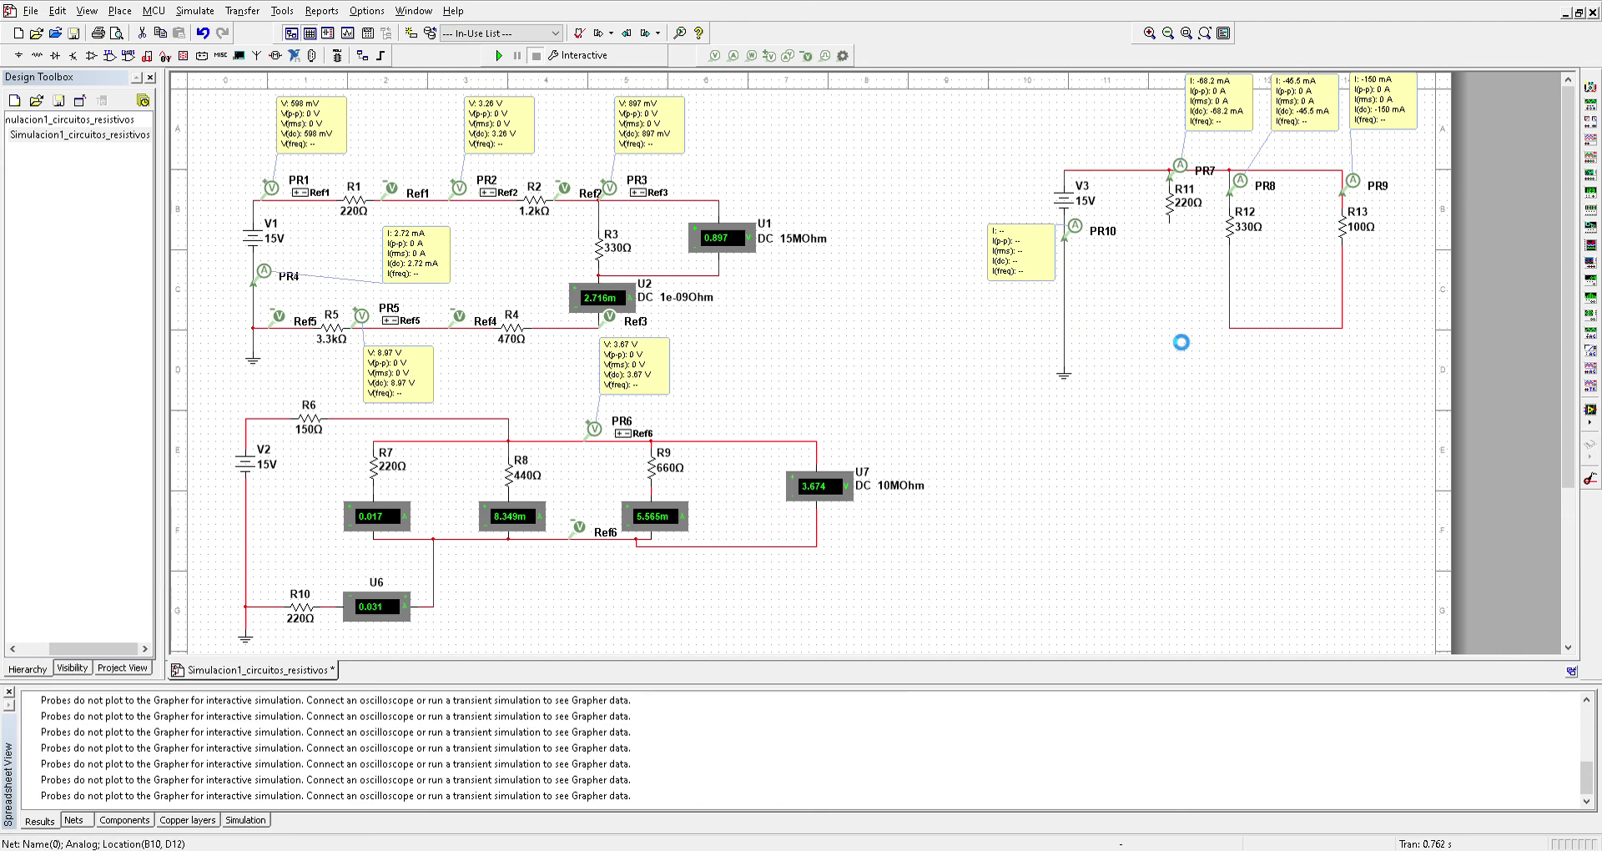
click(1169, 223)
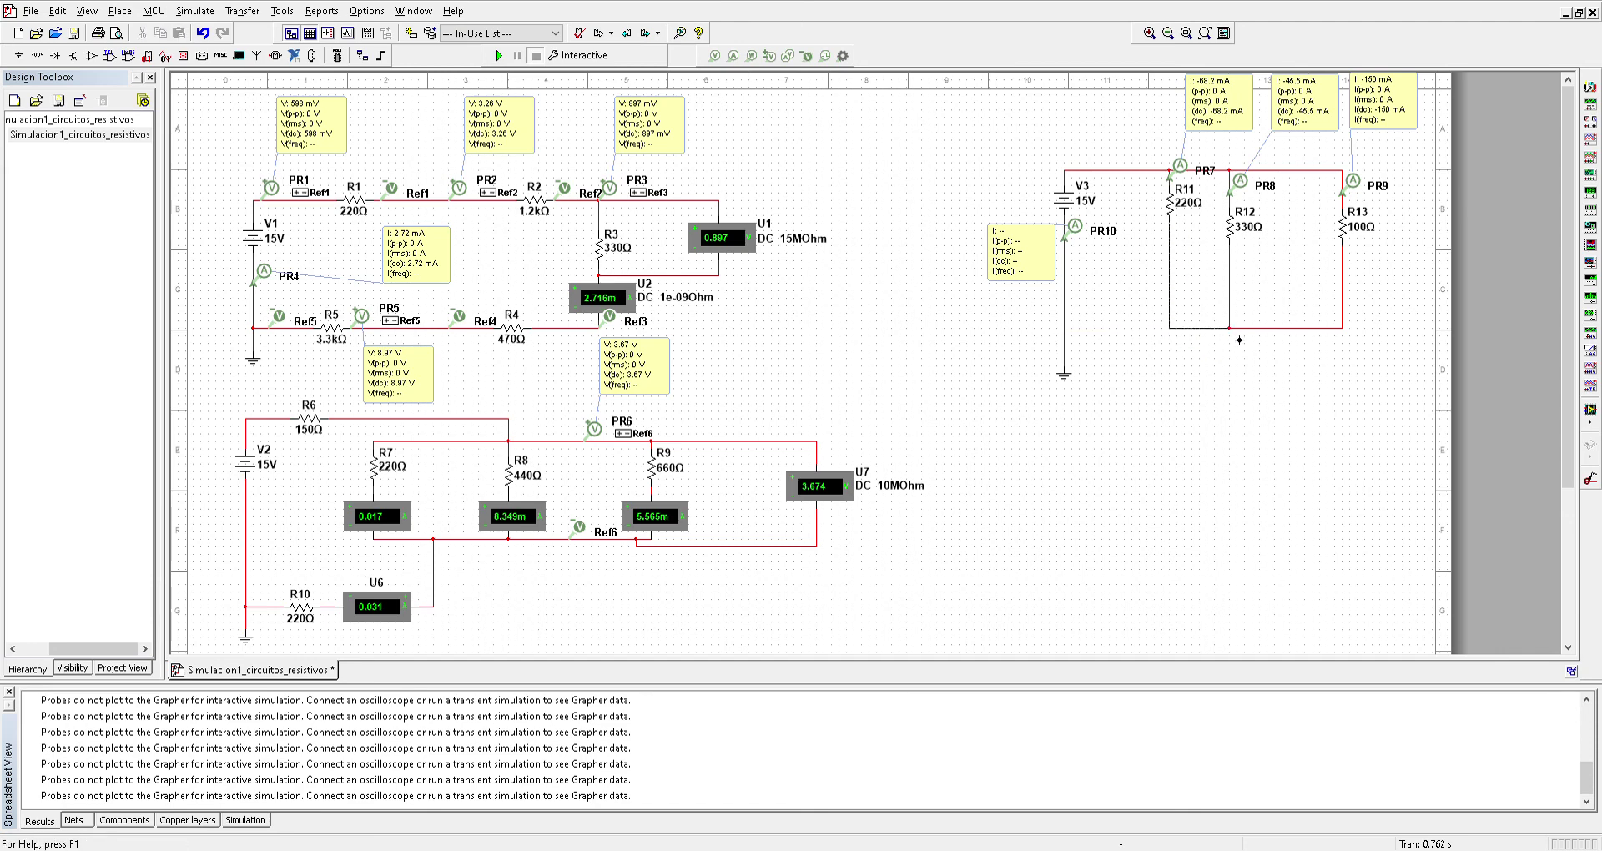
click(1229, 328)
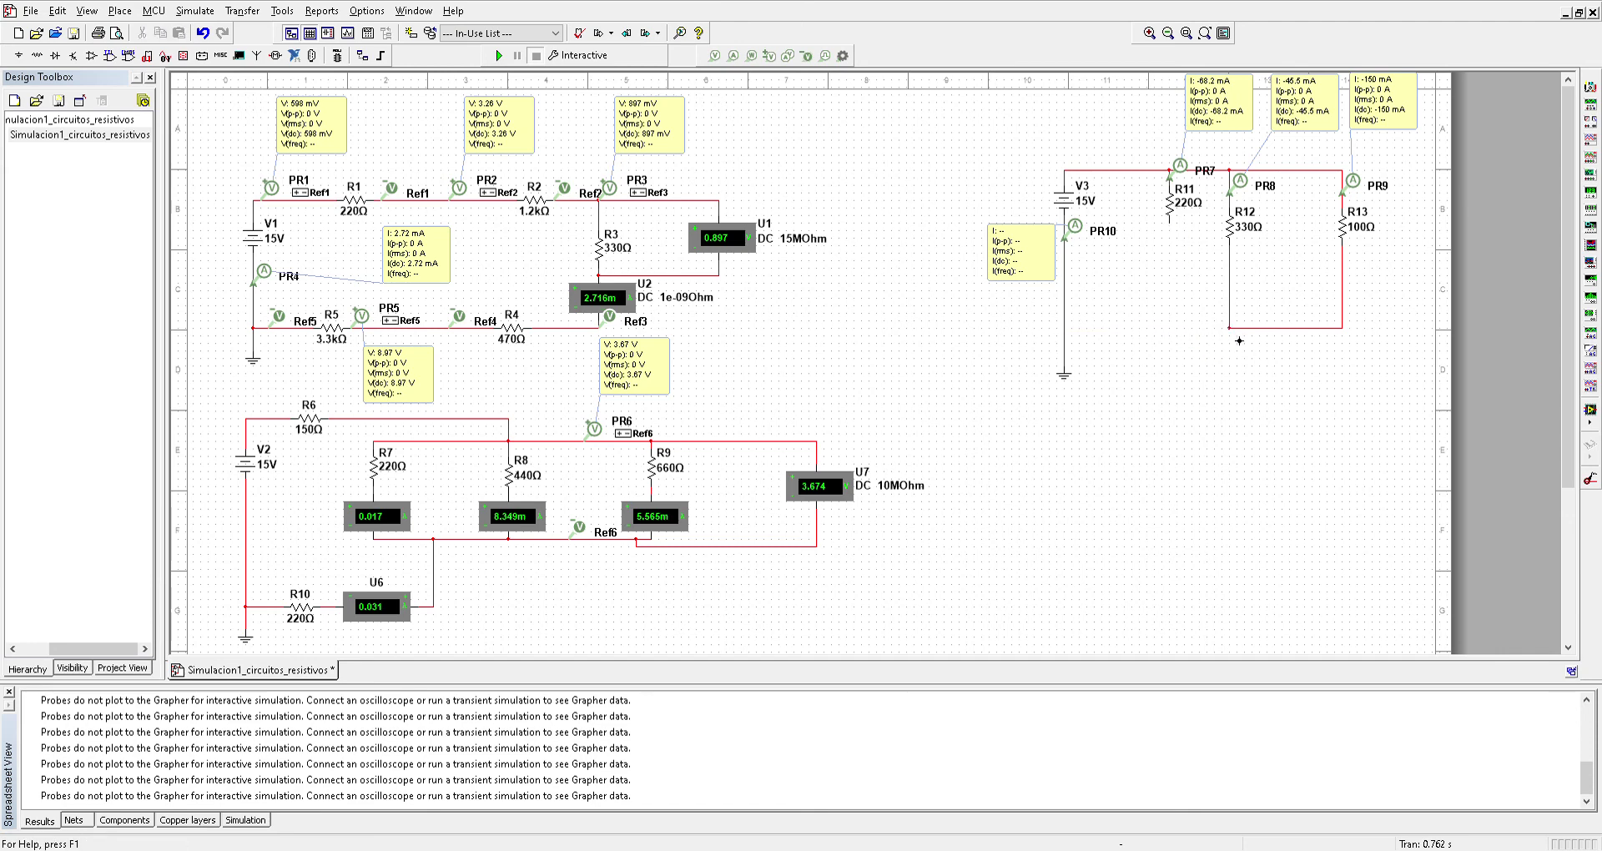
click(1065, 334)
key(Delete)
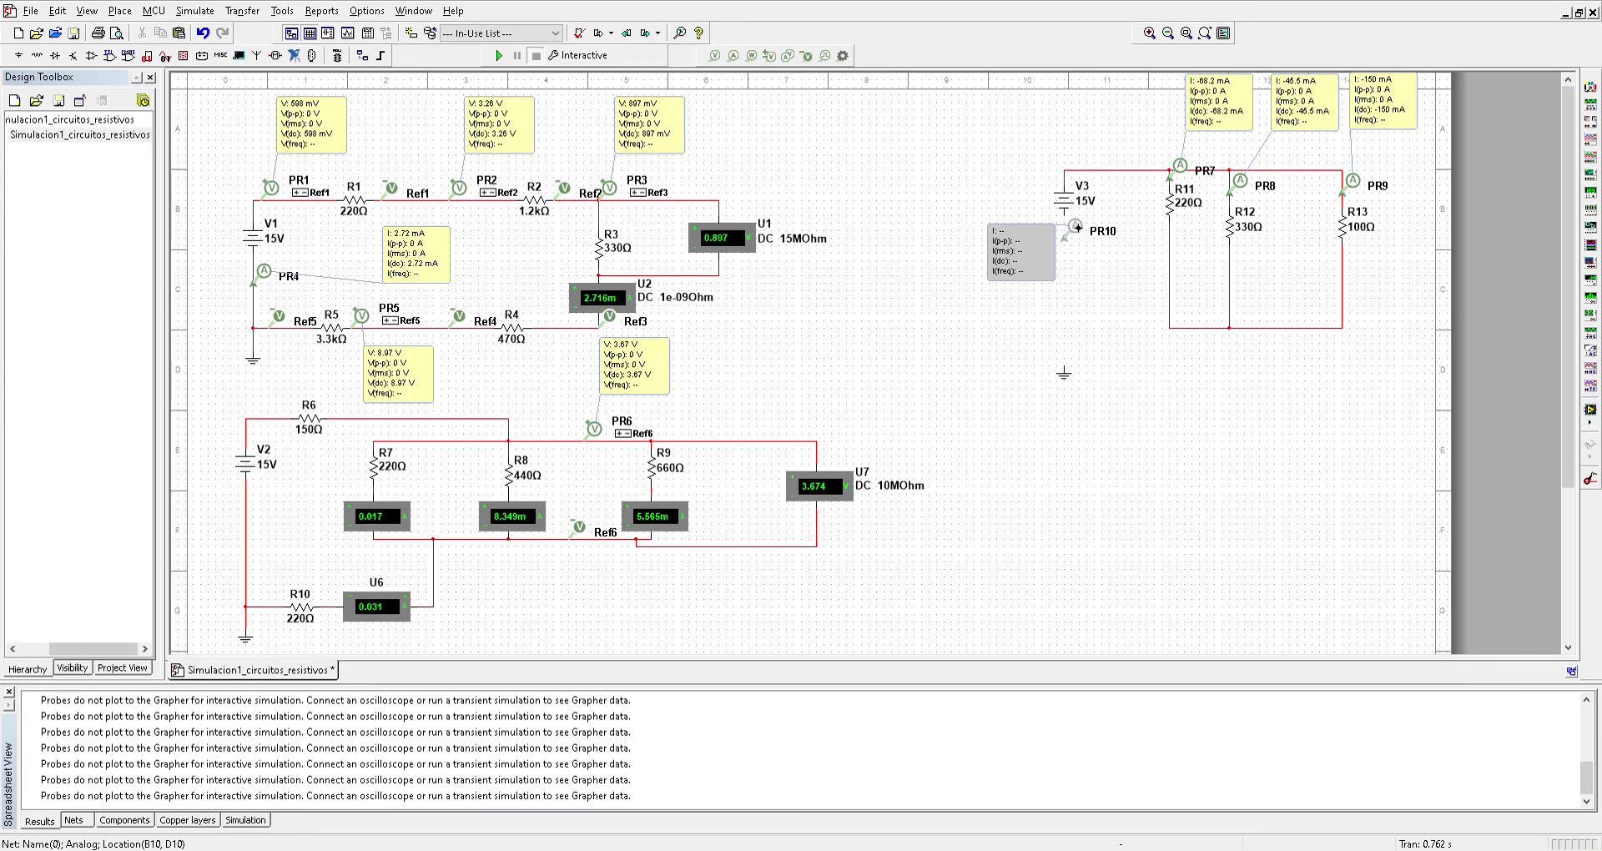
click(1076, 226)
click(1169, 328)
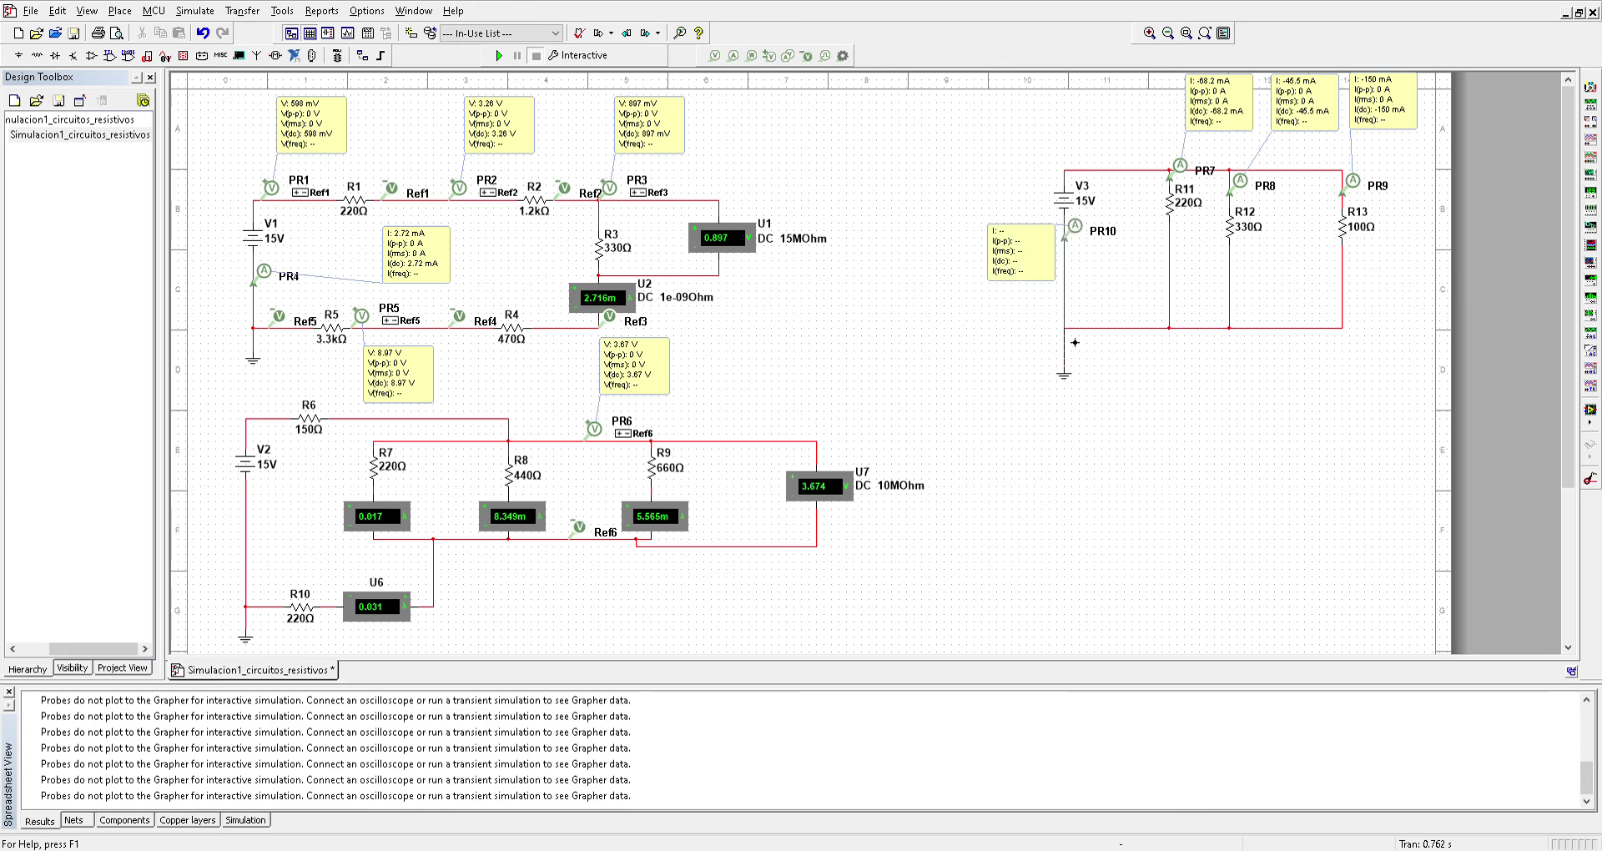
click(1075, 332)
Copy the ammeter beneath R9 and insert the copy in series beneath R11.
click(684, 523)
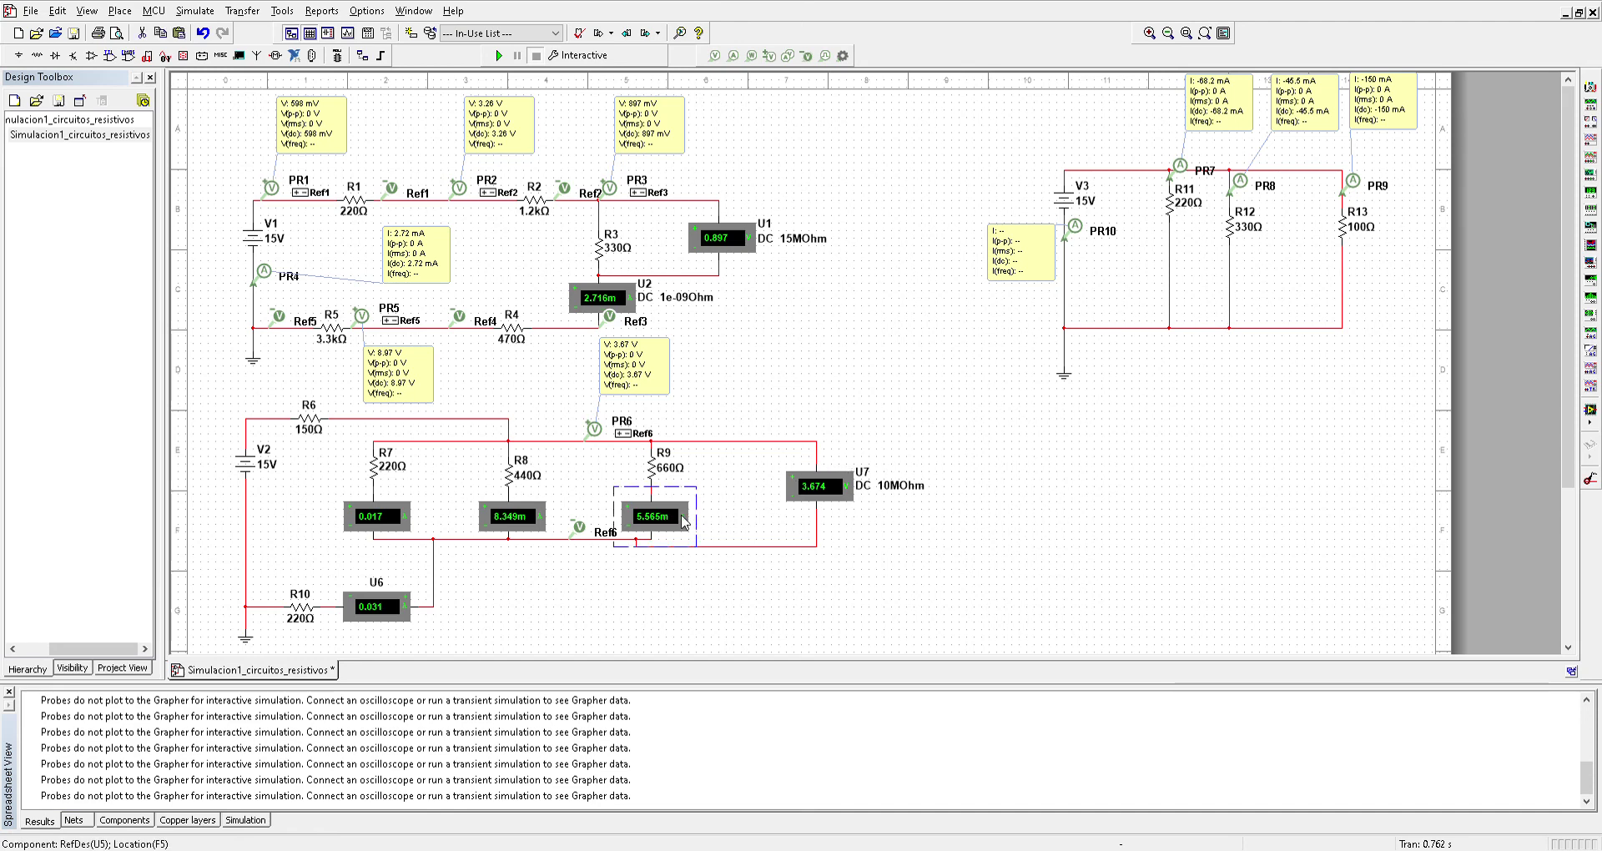
key(ctrl+c)
key(ctrl+v)
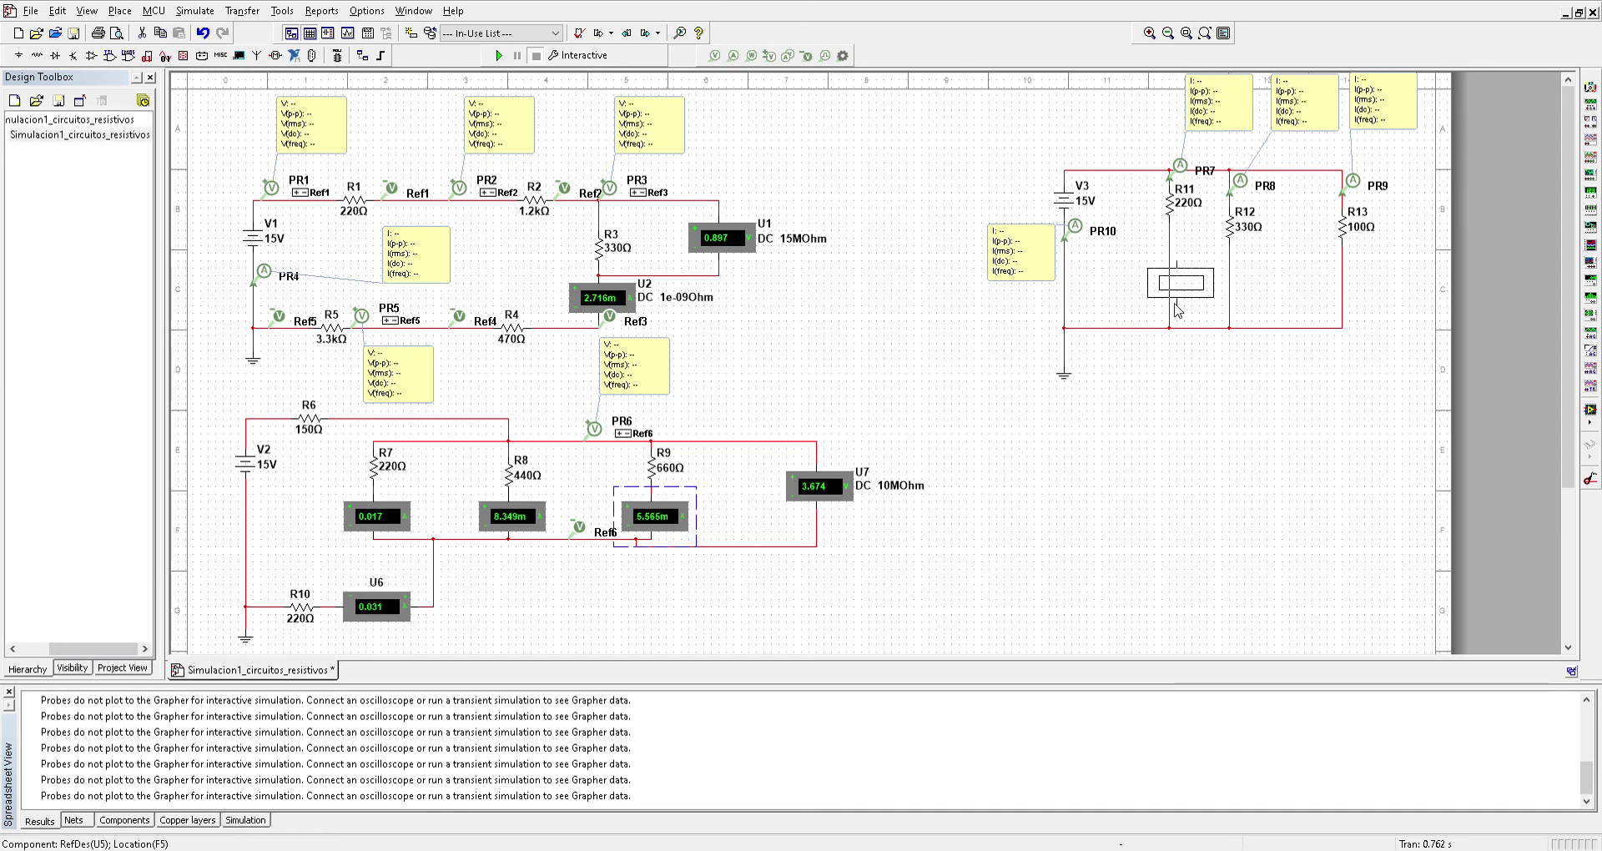
click(1173, 305)
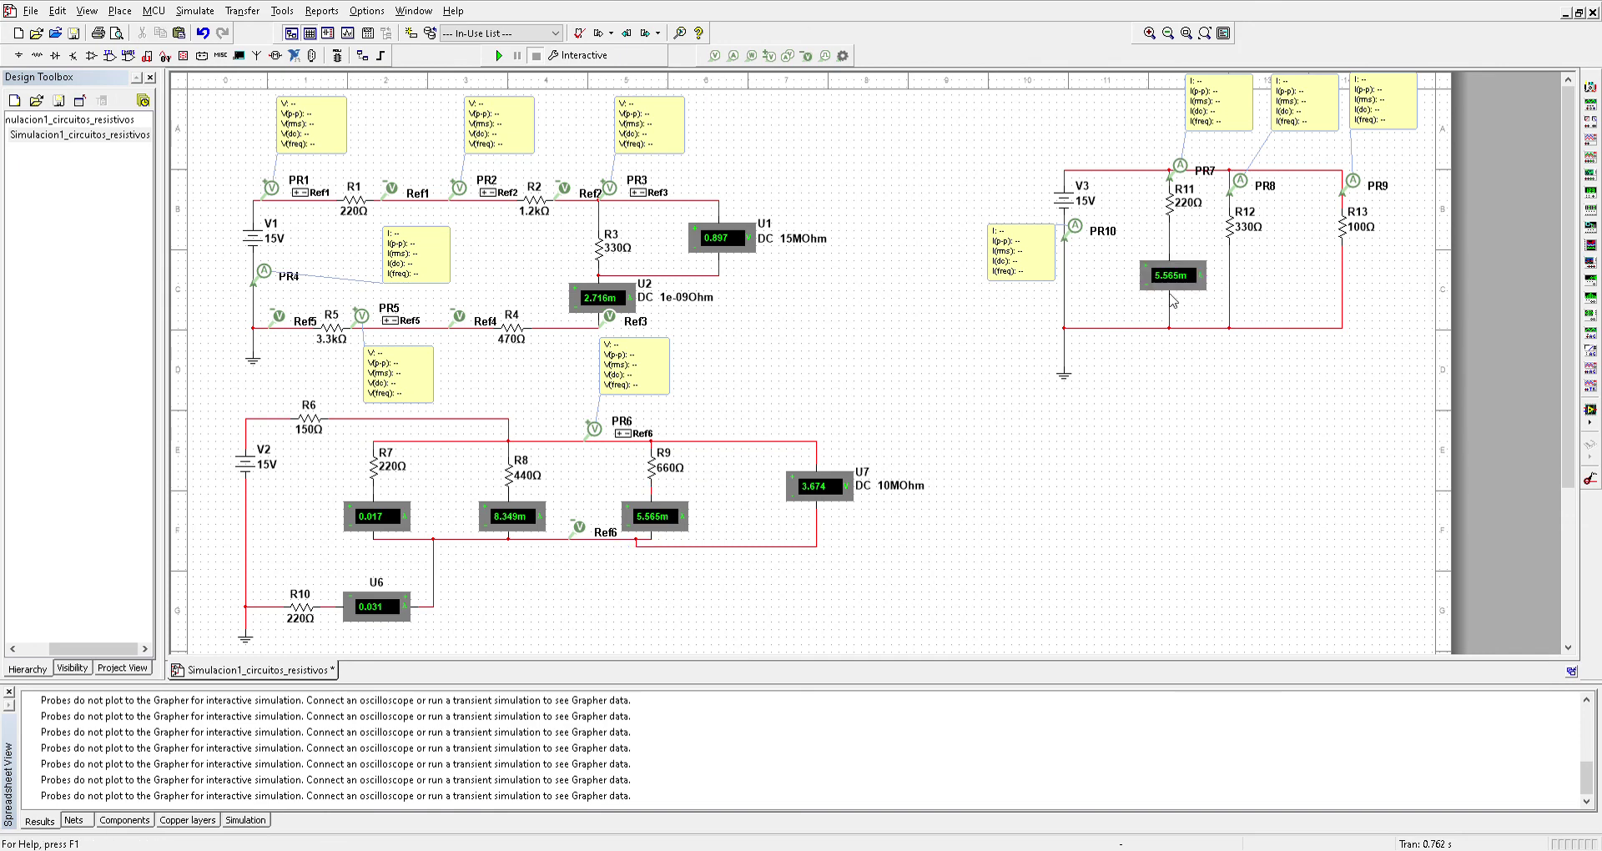
click(1141, 282)
key(ctrl+r)
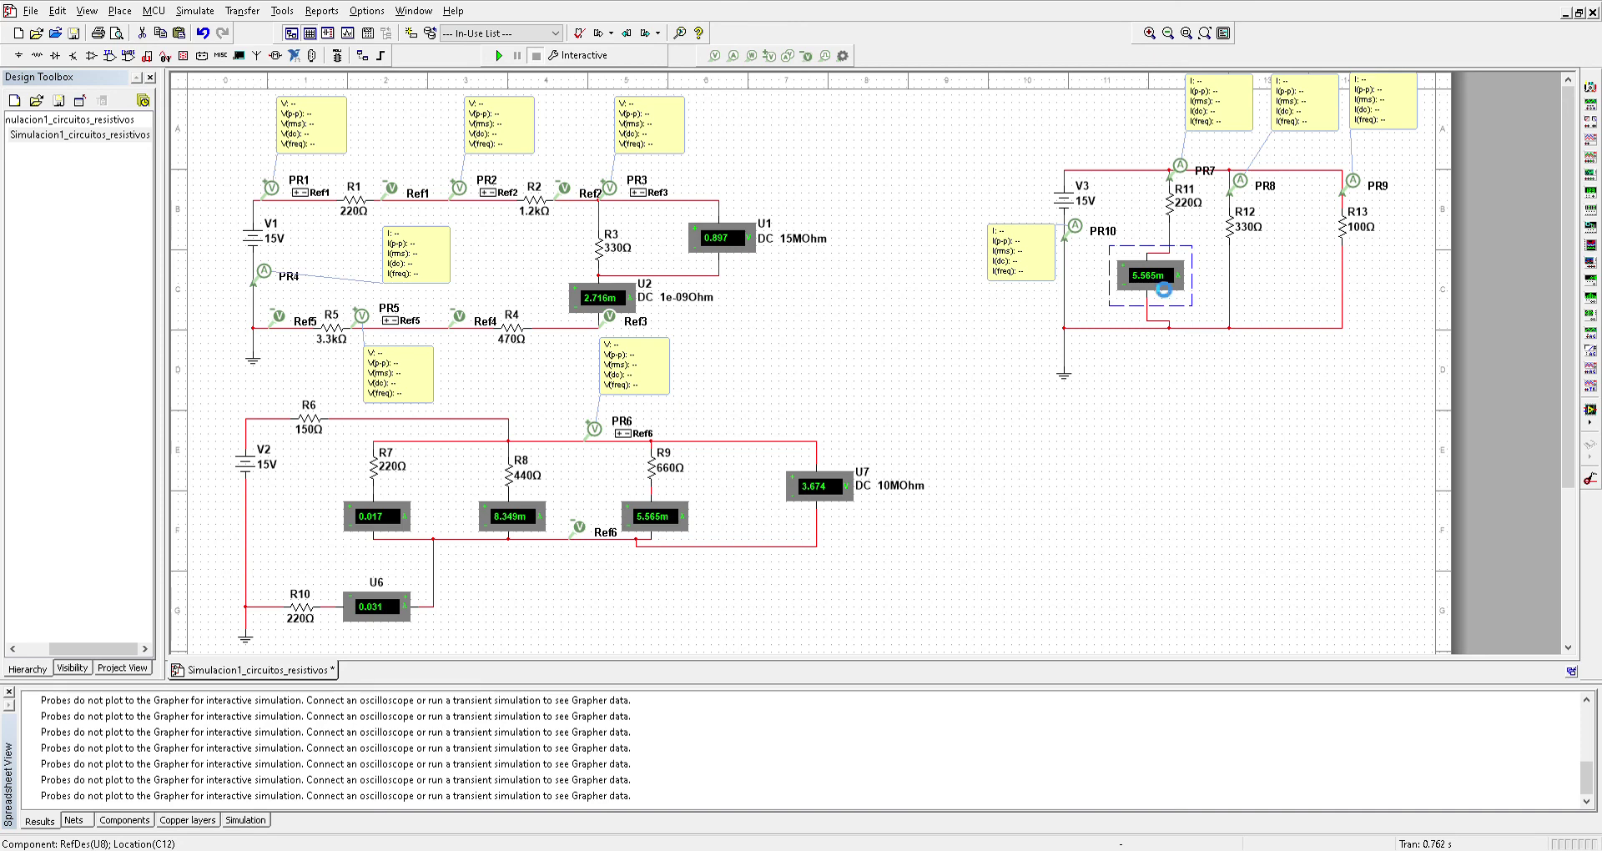
key(ctrl+c)
key(ctrl+z)
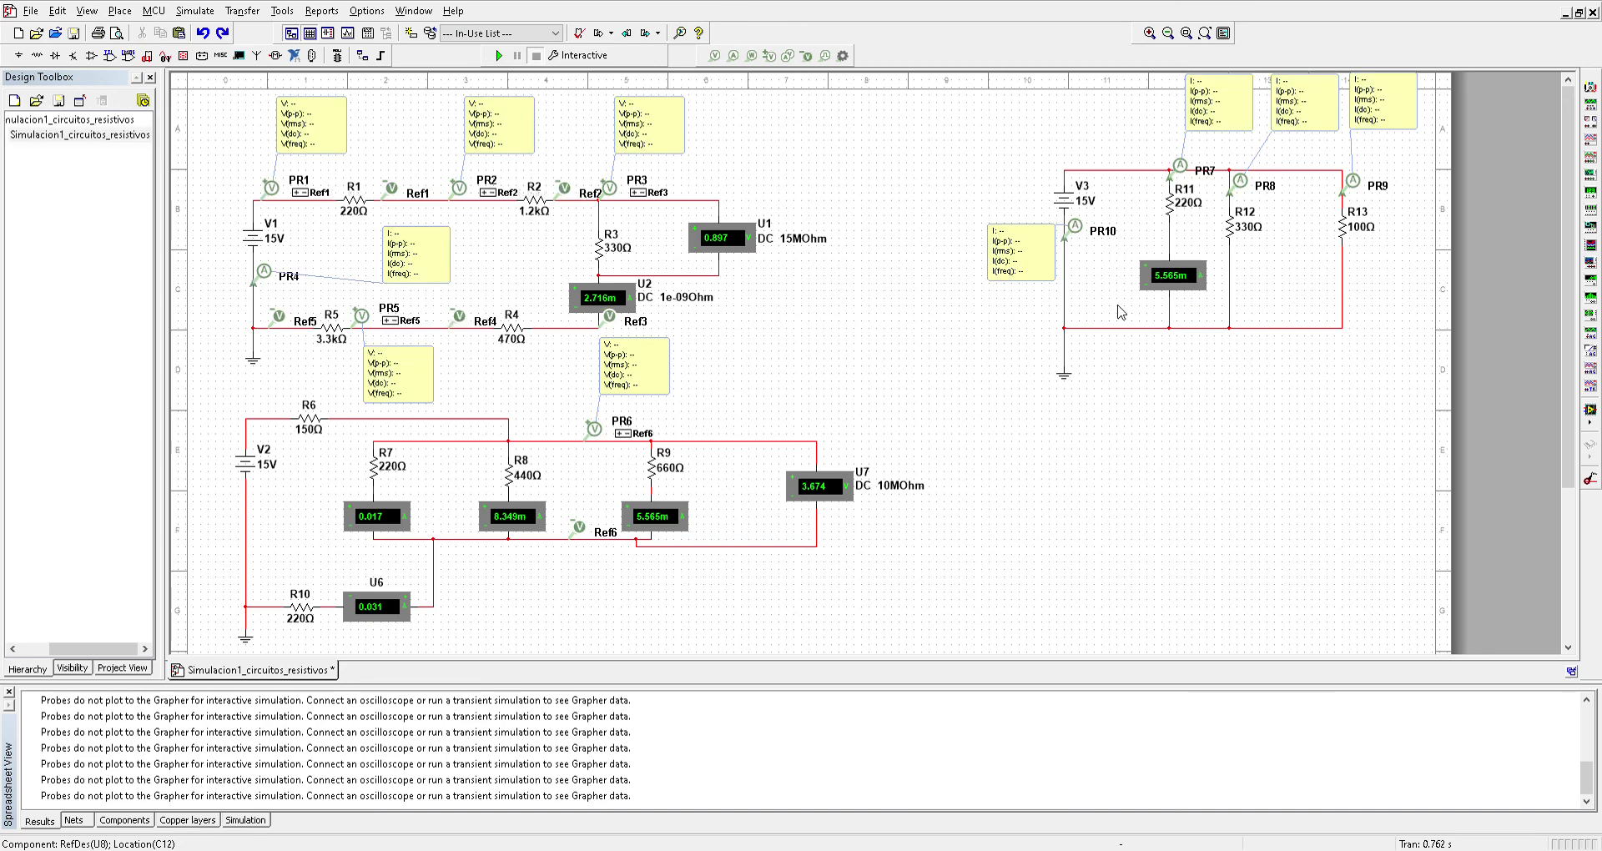
click(1232, 229)
drag(1232, 229, 1255, 229)
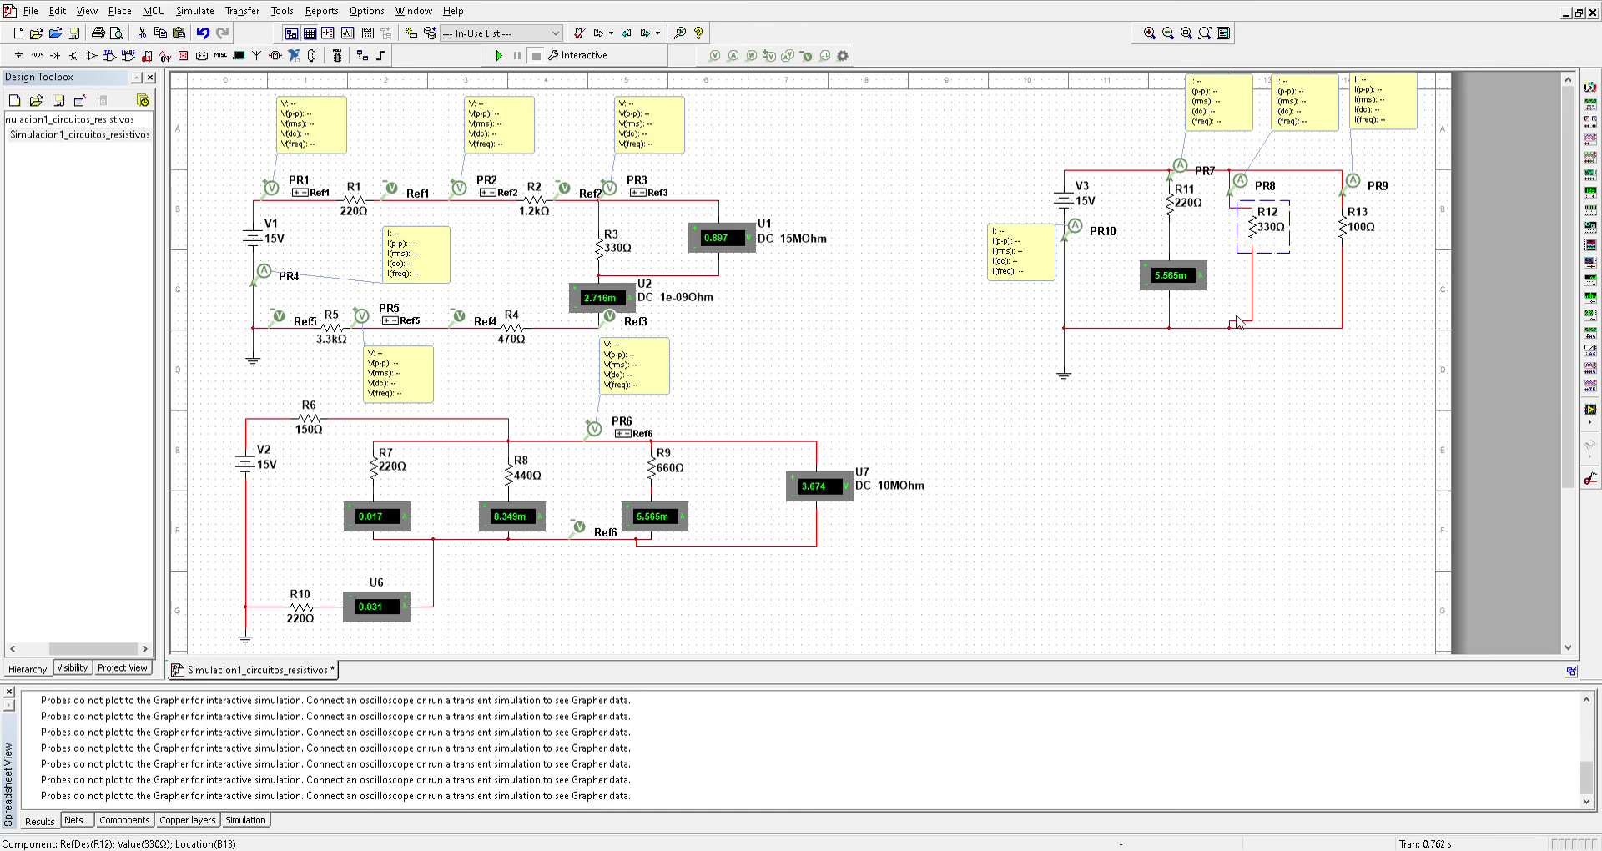
key(ctrl+z)
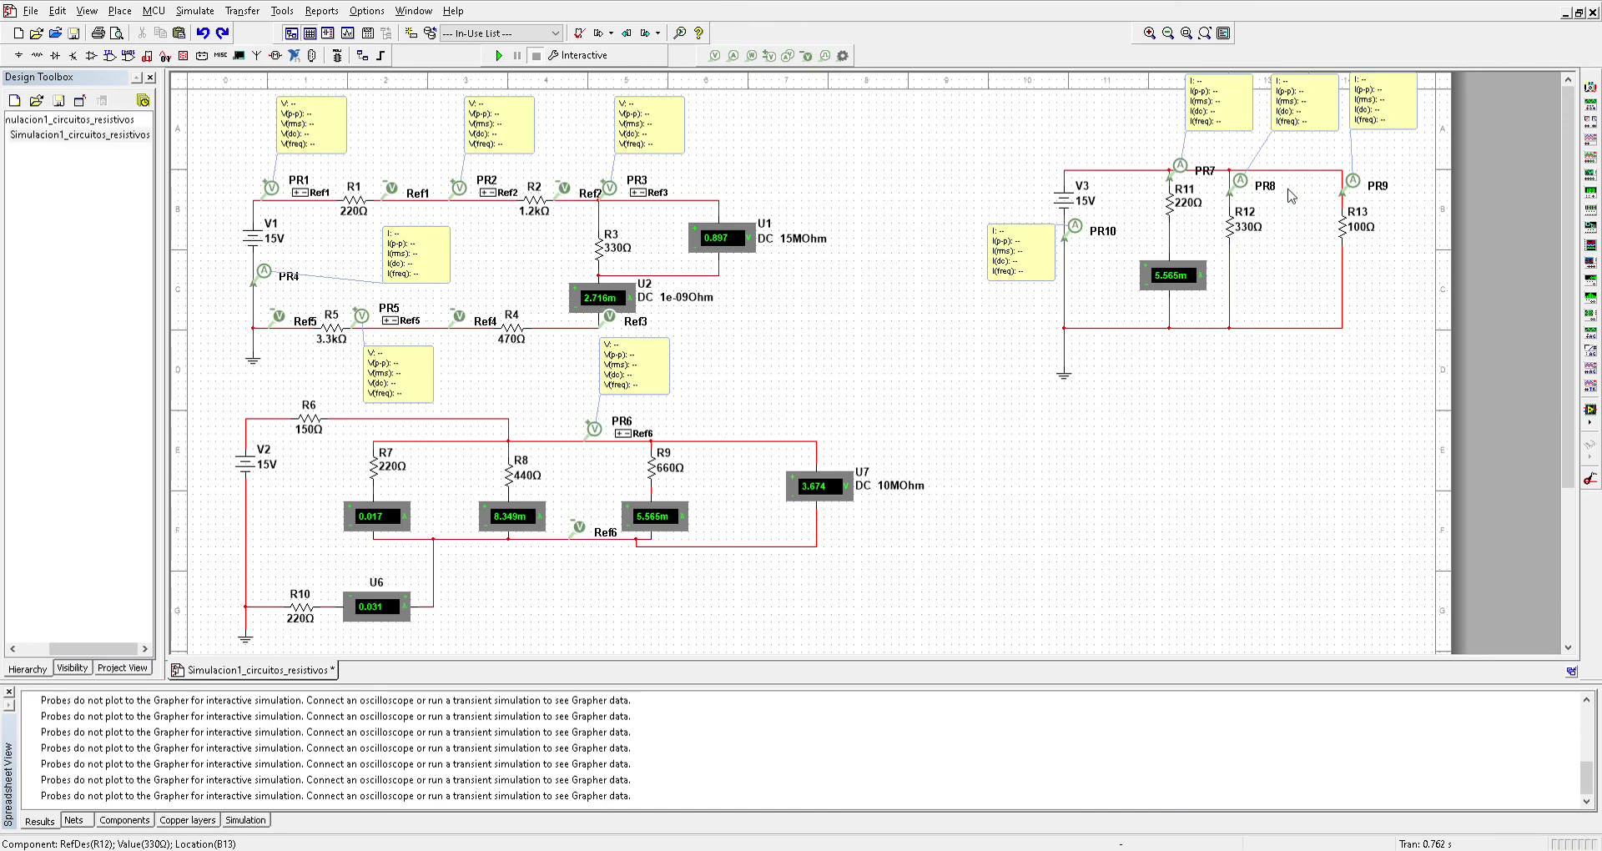
Shift R12 to the right, about midway between its original branch and R13, to make room for an ammeter.
drag(1294, 178, 1222, 315)
key(Right)
key(Right)
key(Right)
key(Right)
key(Right)
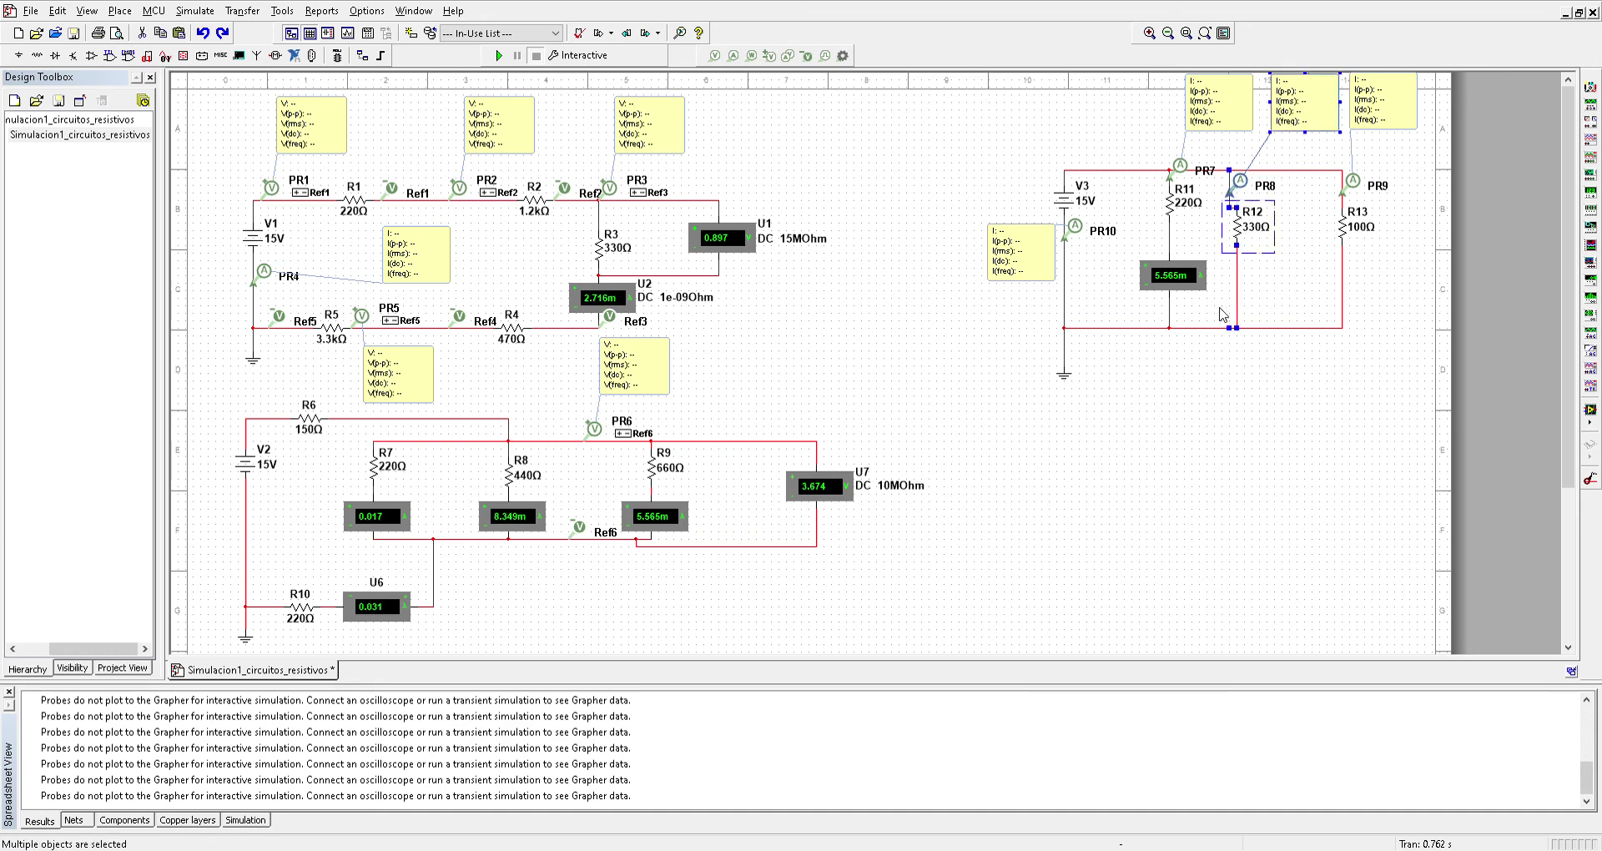
key(Right)
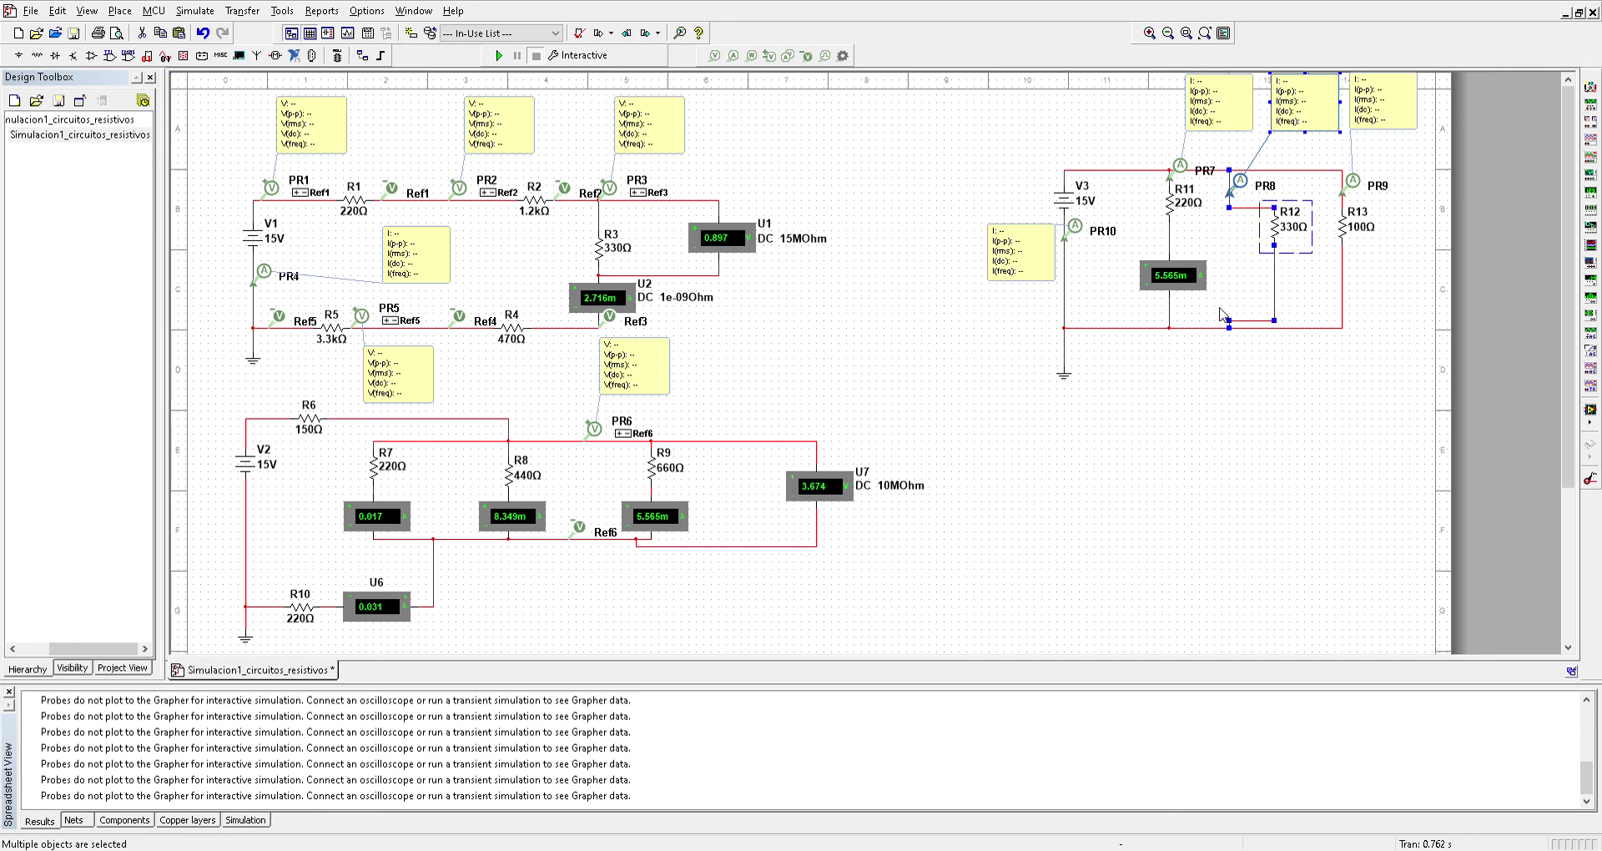
click(1221, 309)
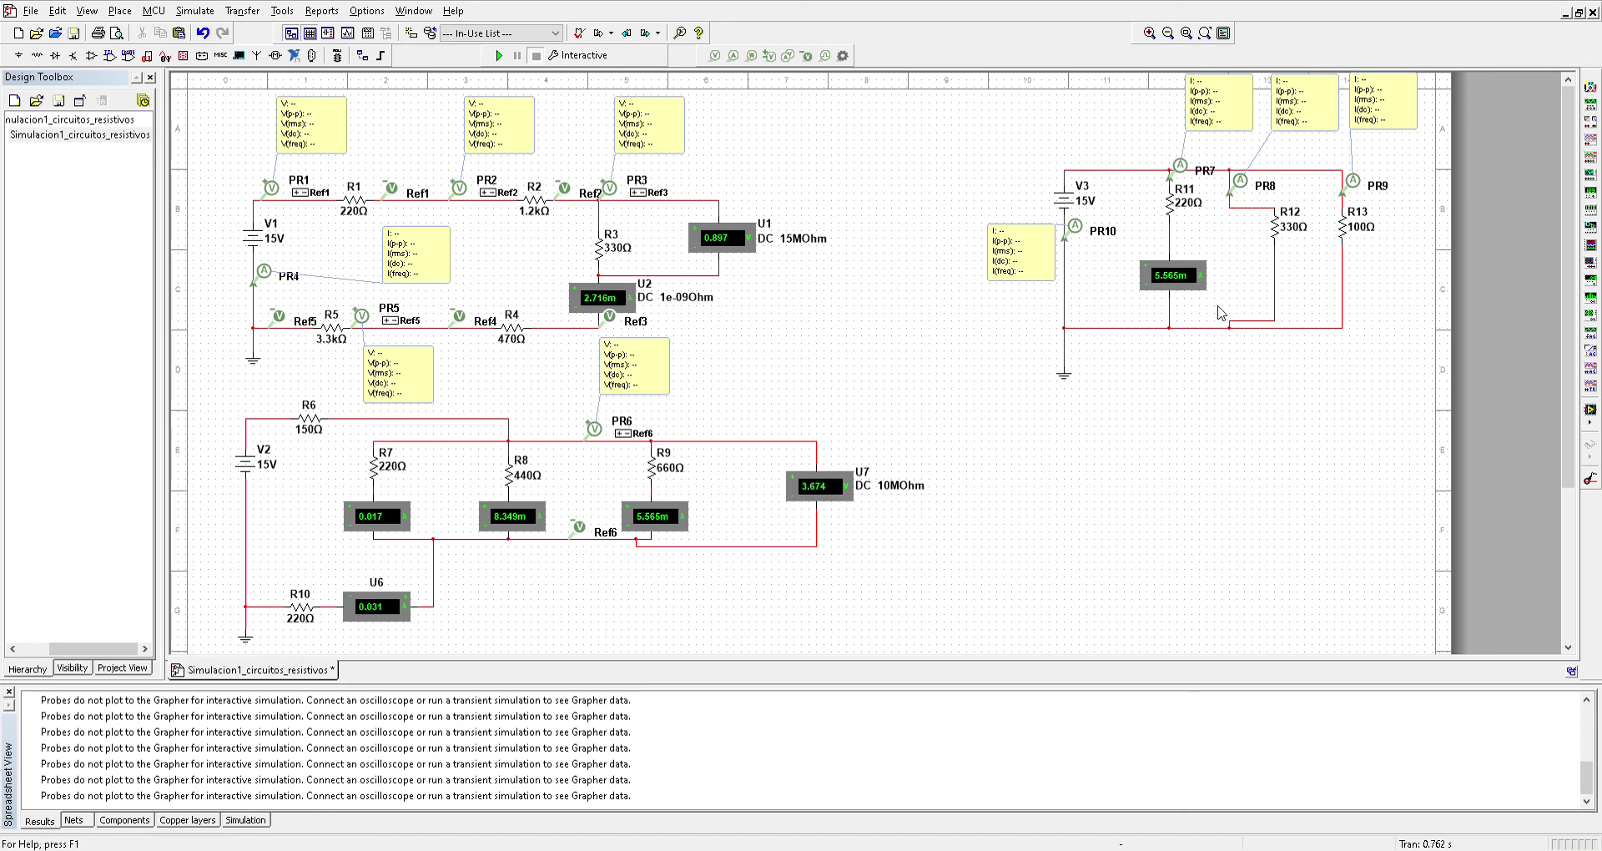
Remove the offset upper wire on R12 so it meets the top rail directly, and reattach current probe PR8 to that branch.
click(1247, 208)
key(Delete)
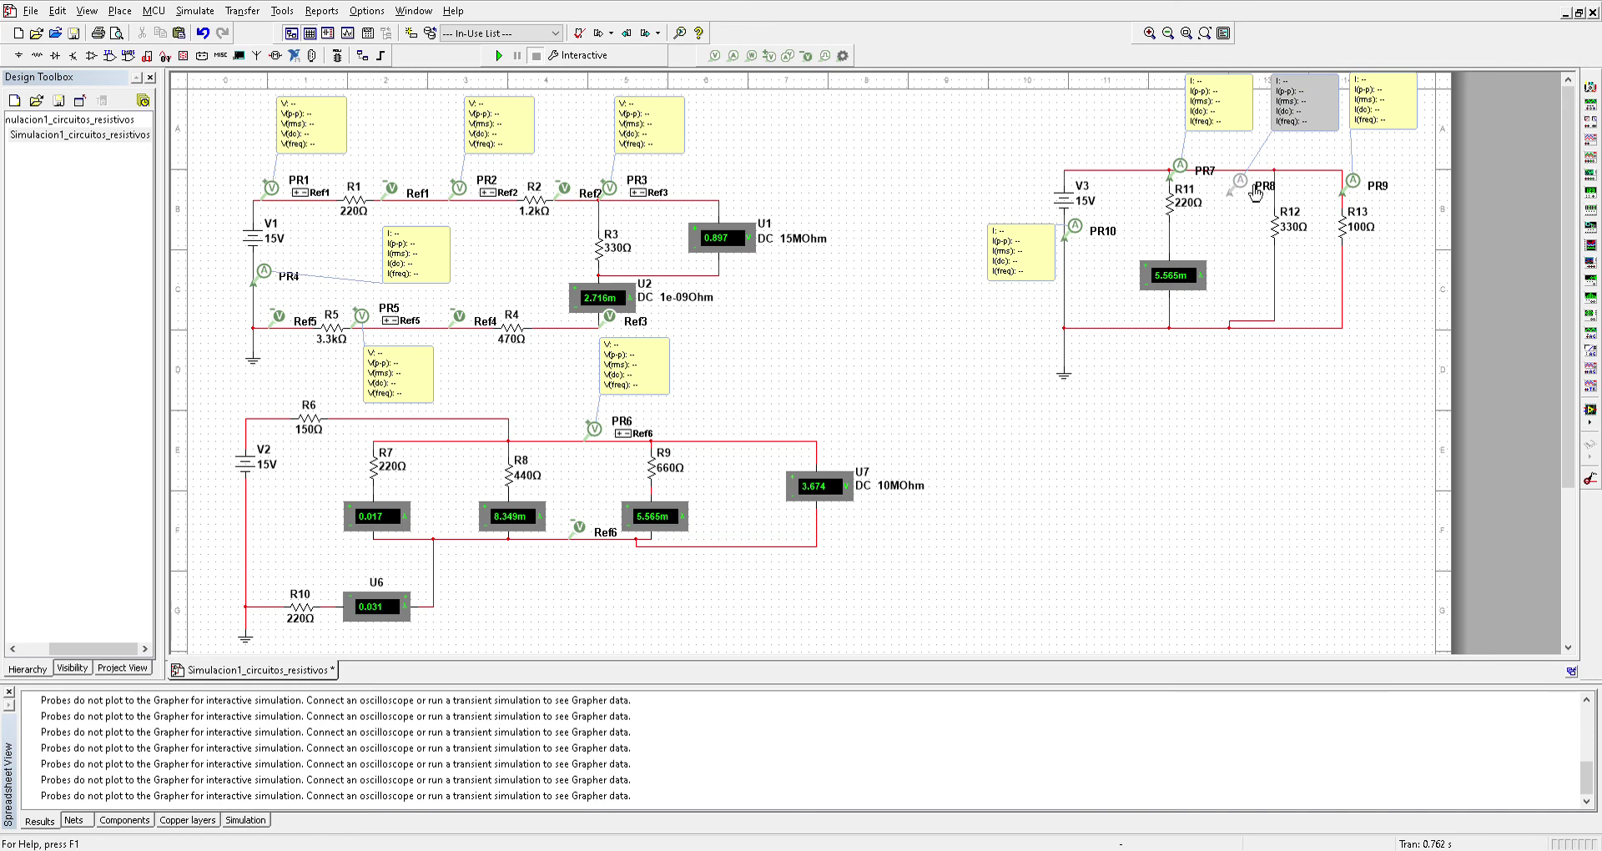
drag(1240, 197, 1277, 182)
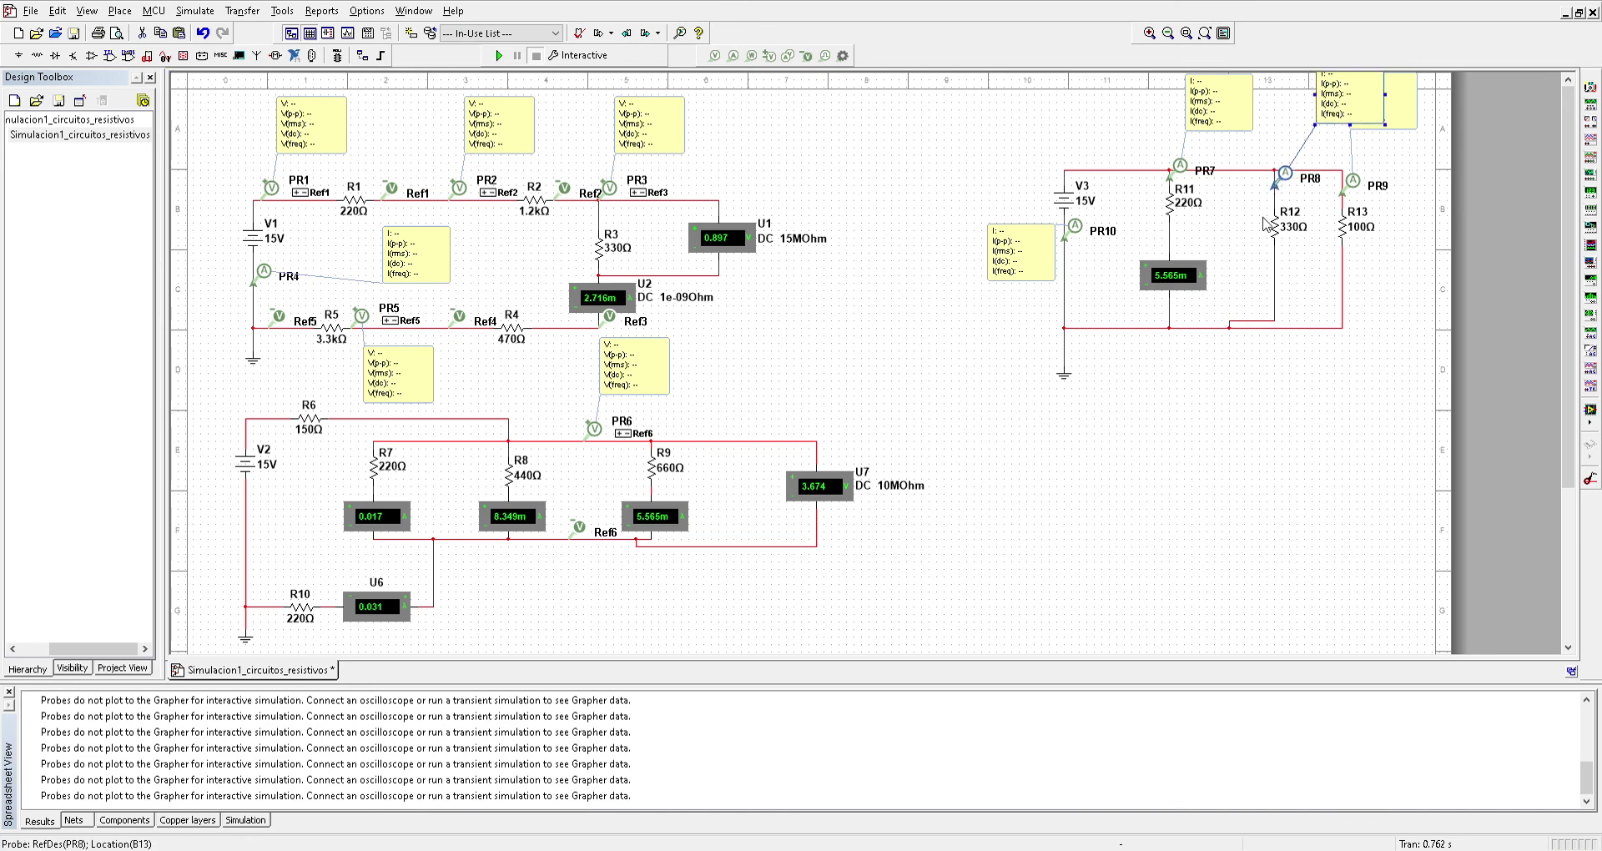
Delete the offset wire joining R12's lower end to the bottom rail.
click(1240, 336)
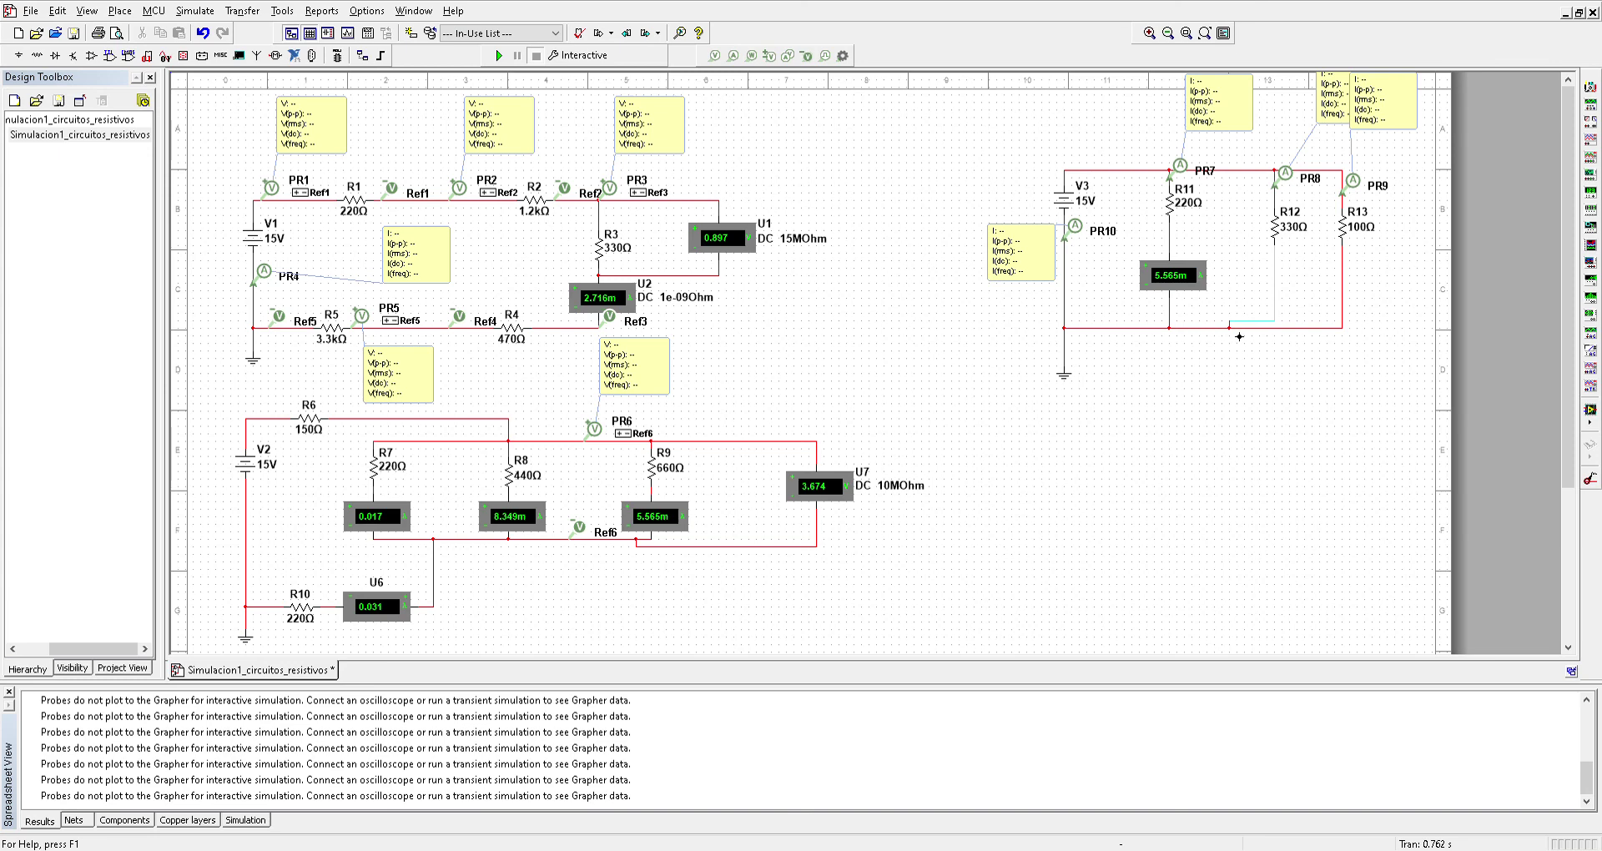
click(1274, 294)
key(Delete)
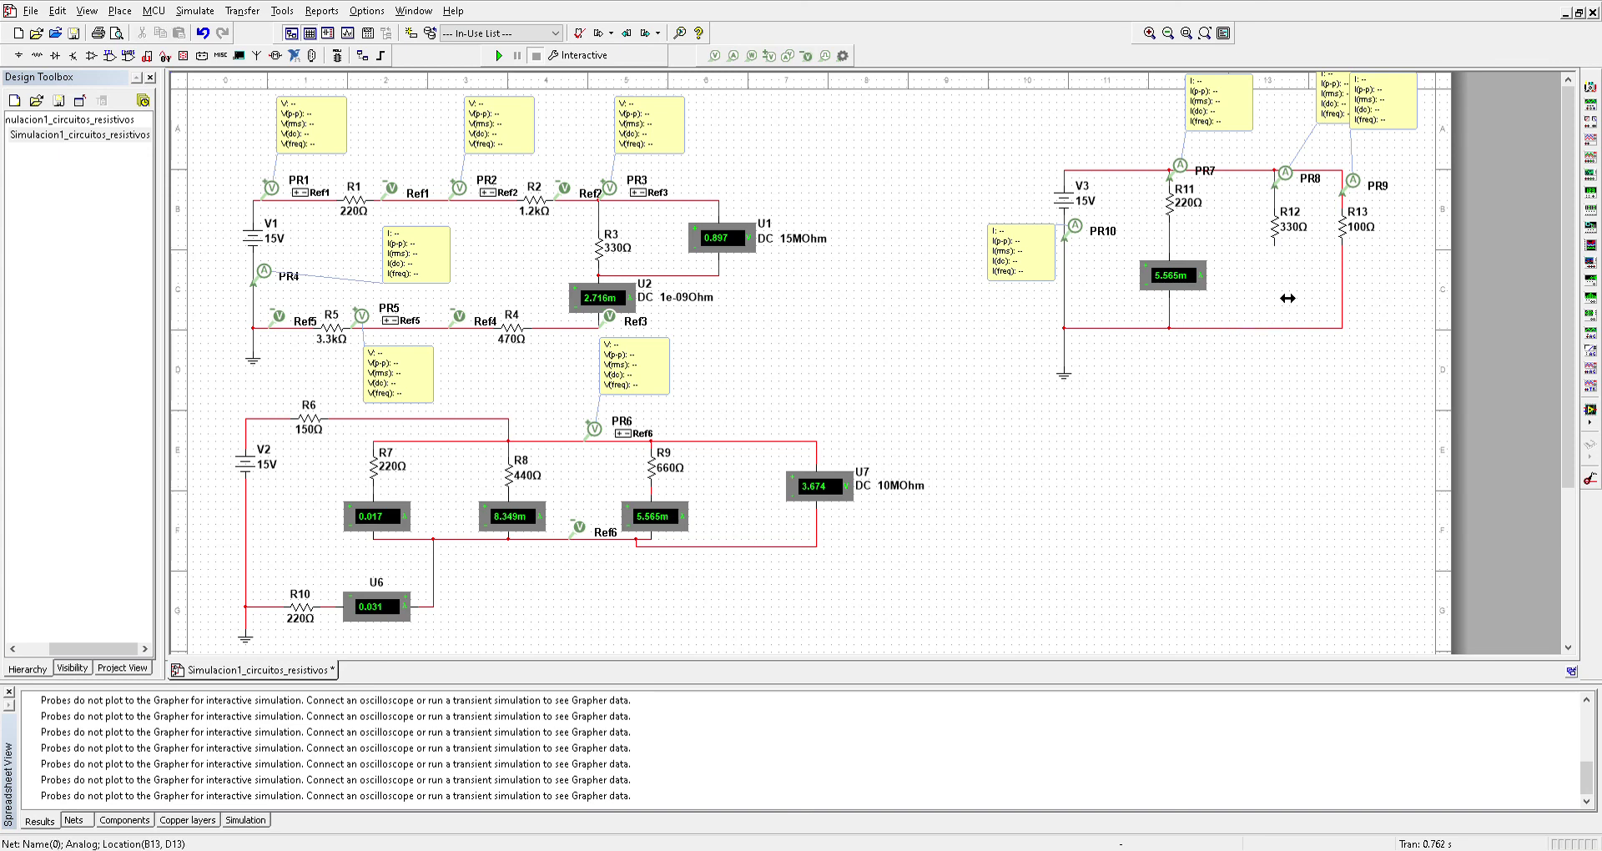
Insert copies of the ammeter beneath R11 in series beneath R12 and R13, connecting them to the lower rail.
click(1191, 288)
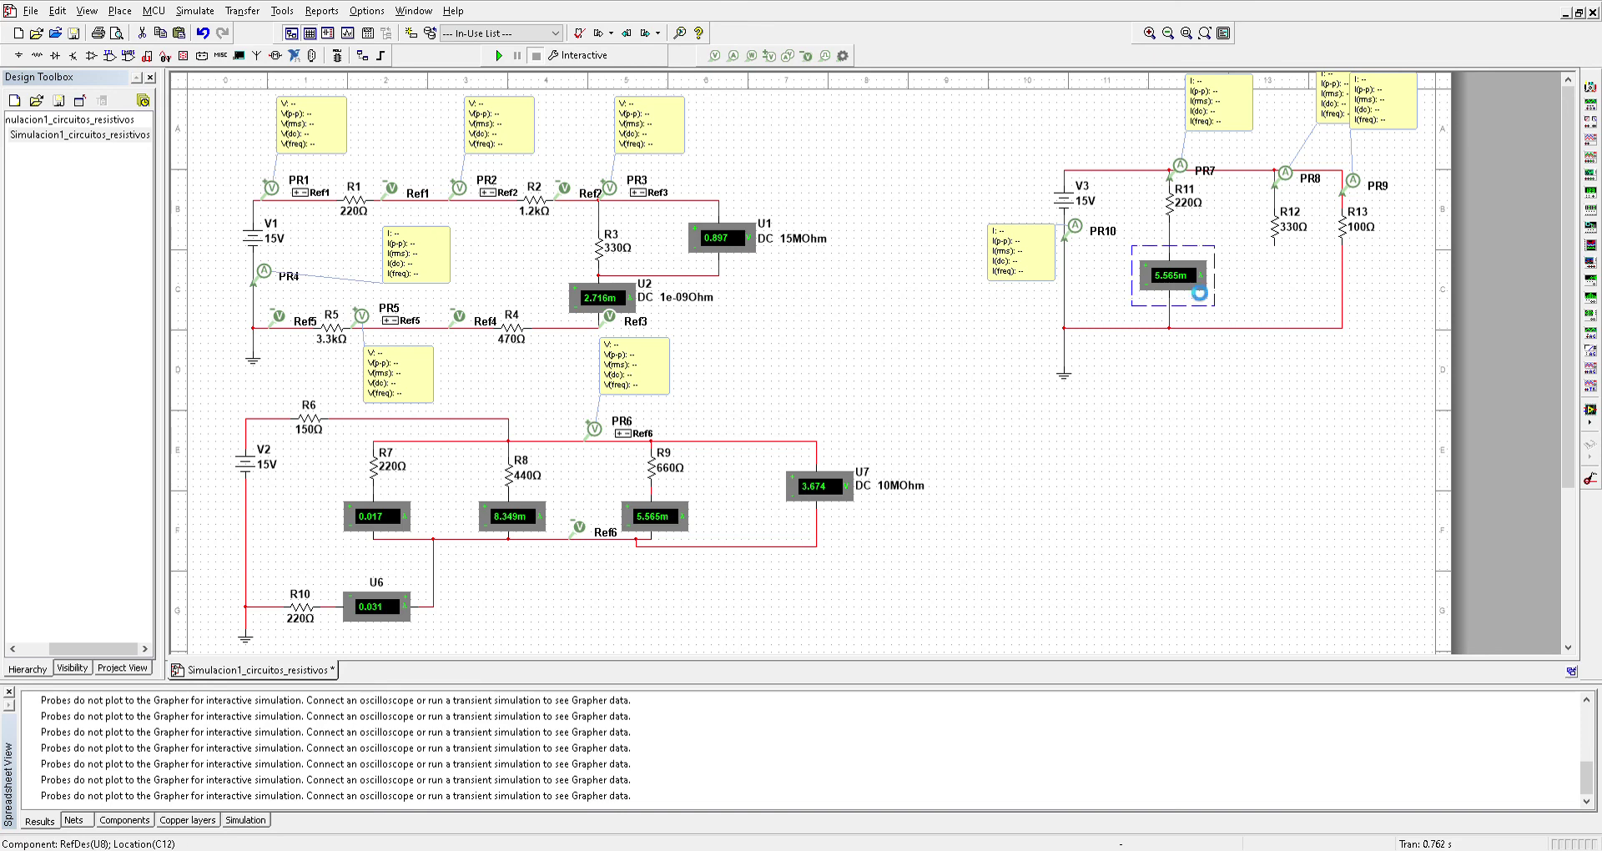
key(ctrl+c)
key(ctrl+v)
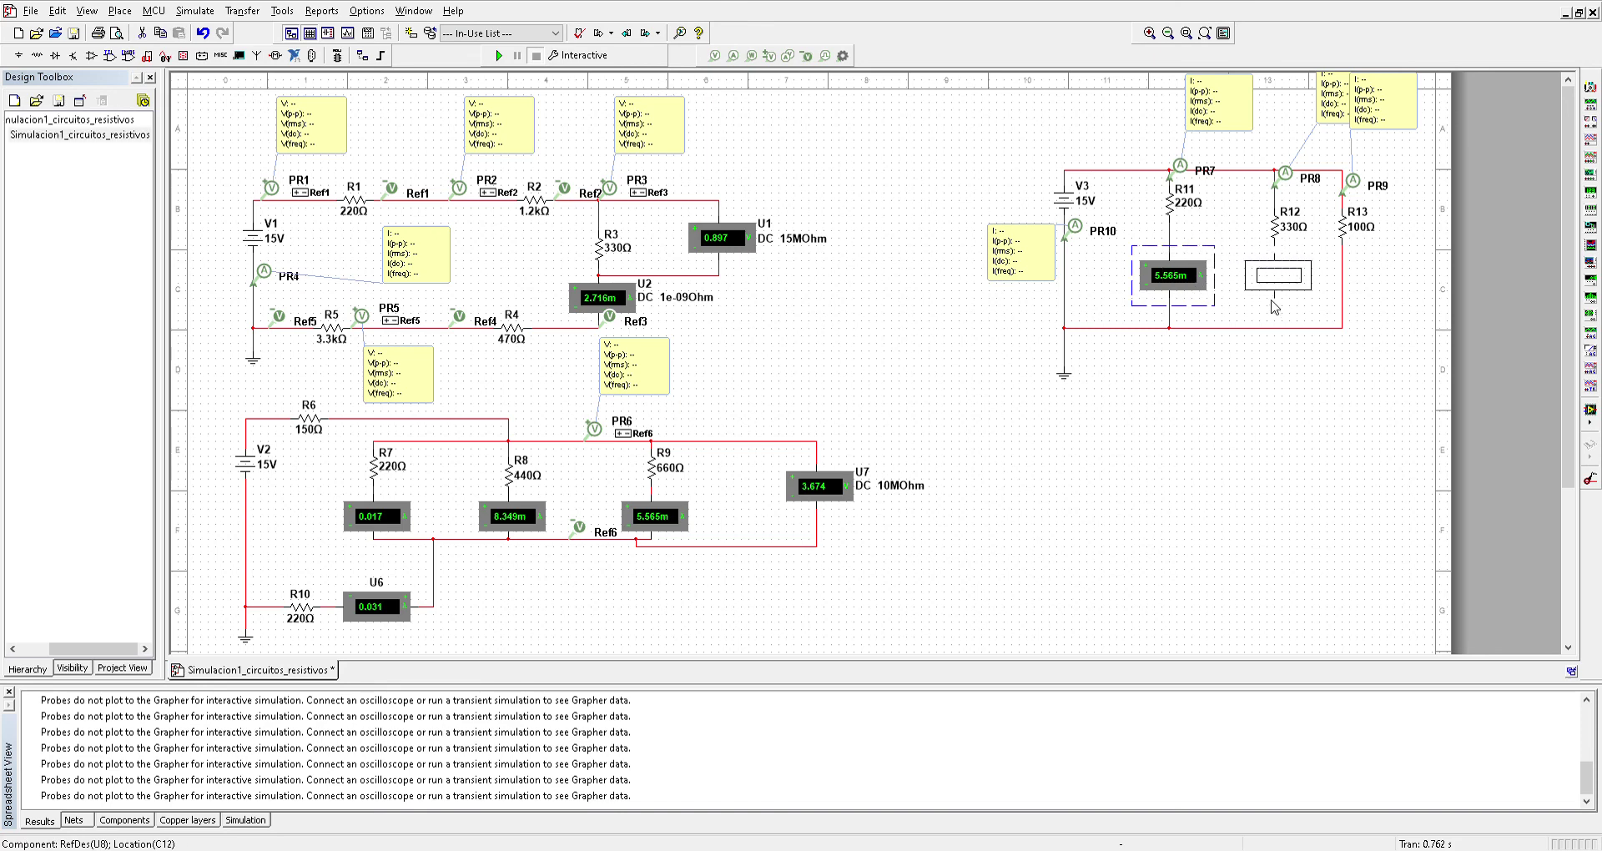
click(1275, 307)
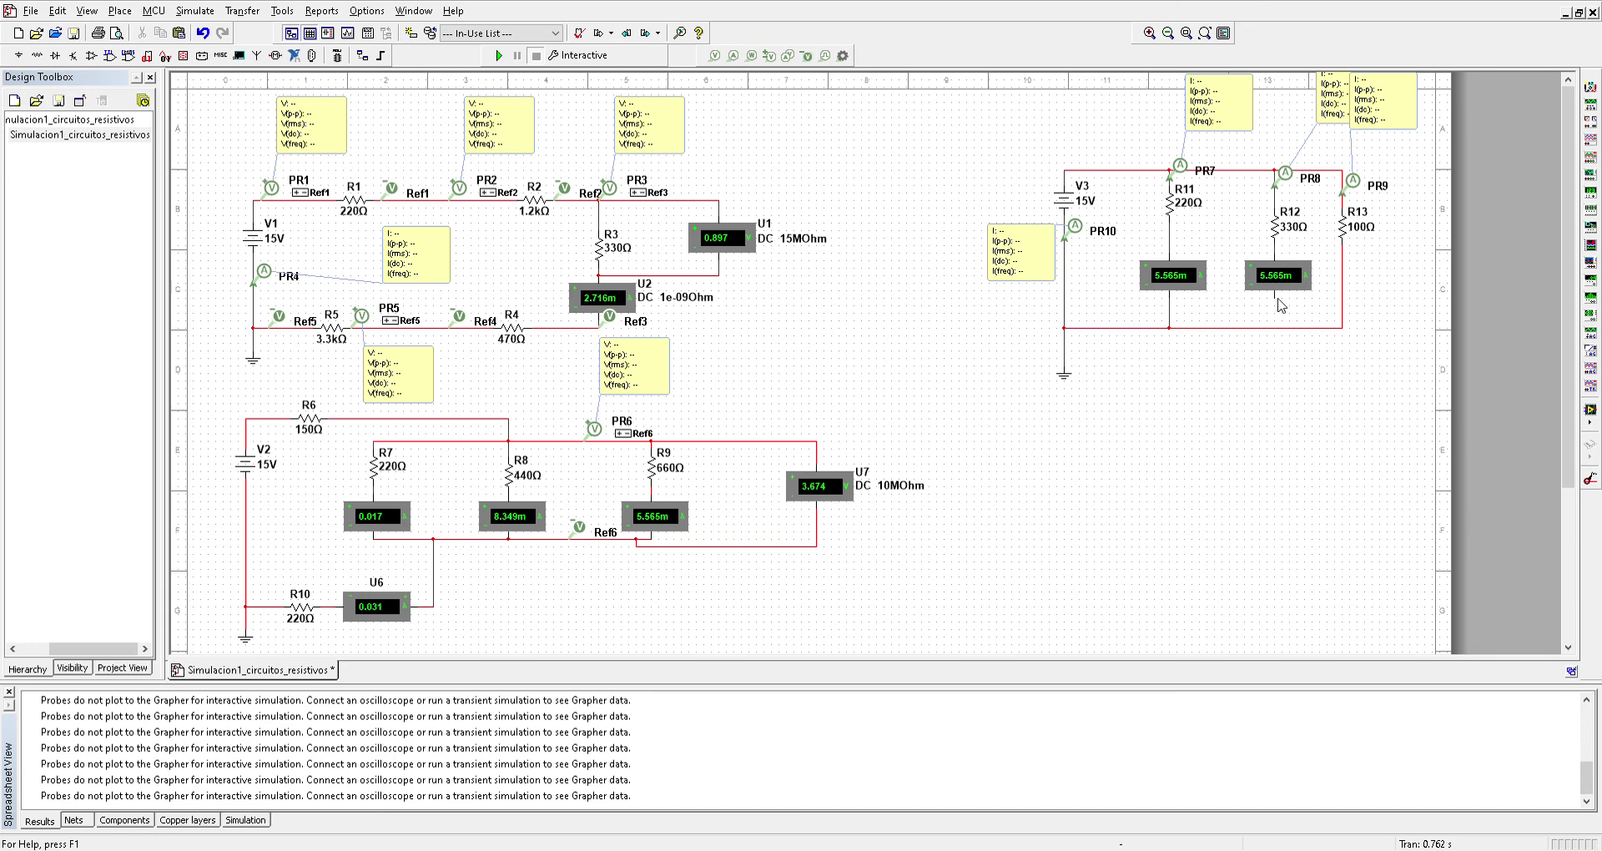
click(1277, 327)
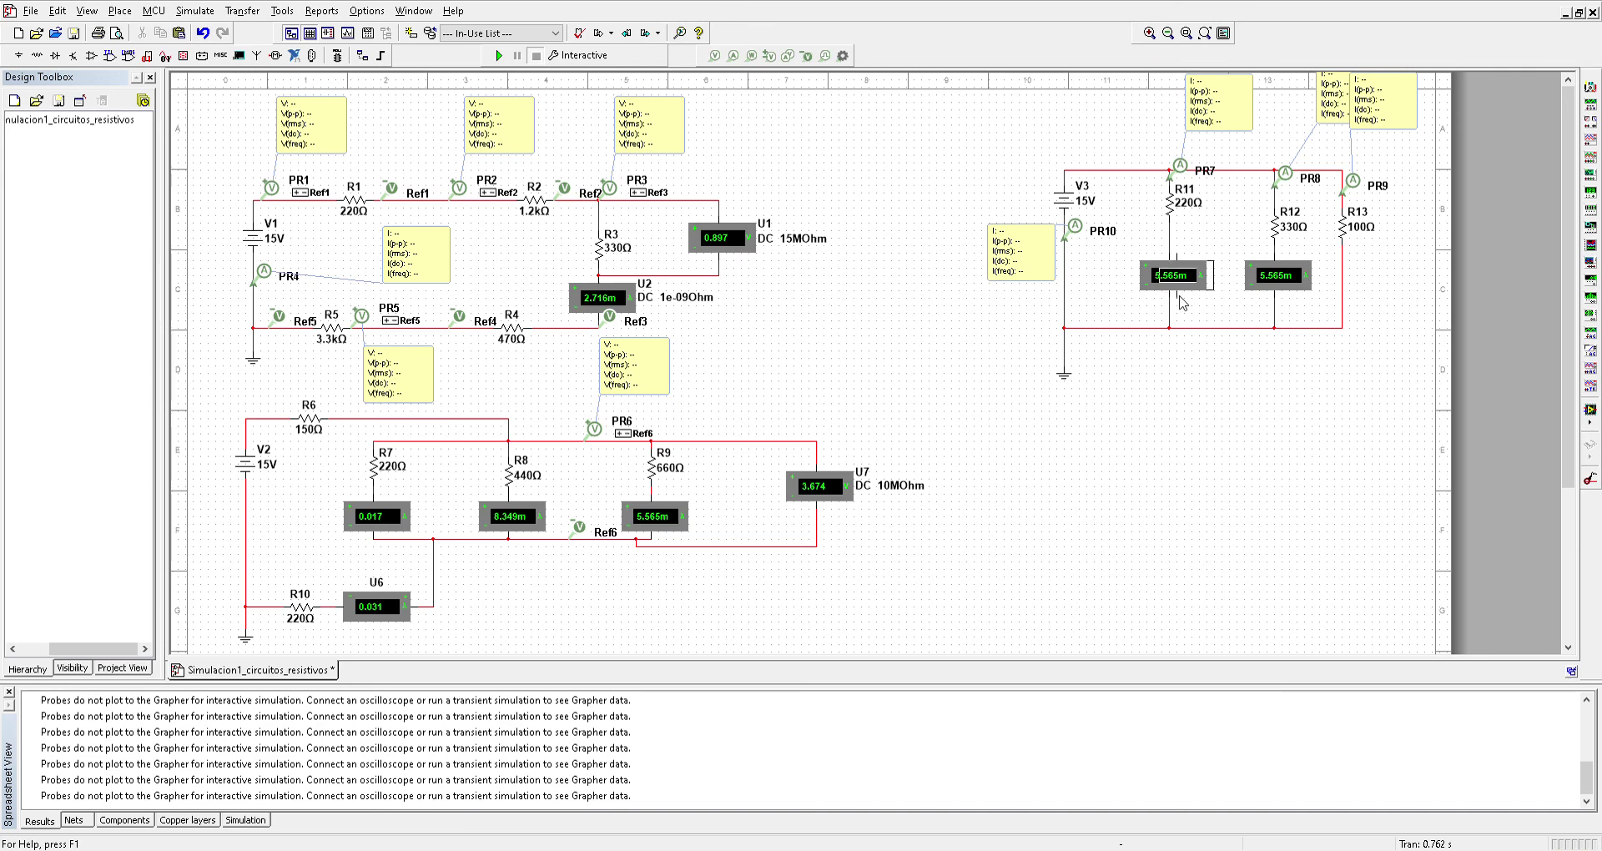
key(ctrl+v)
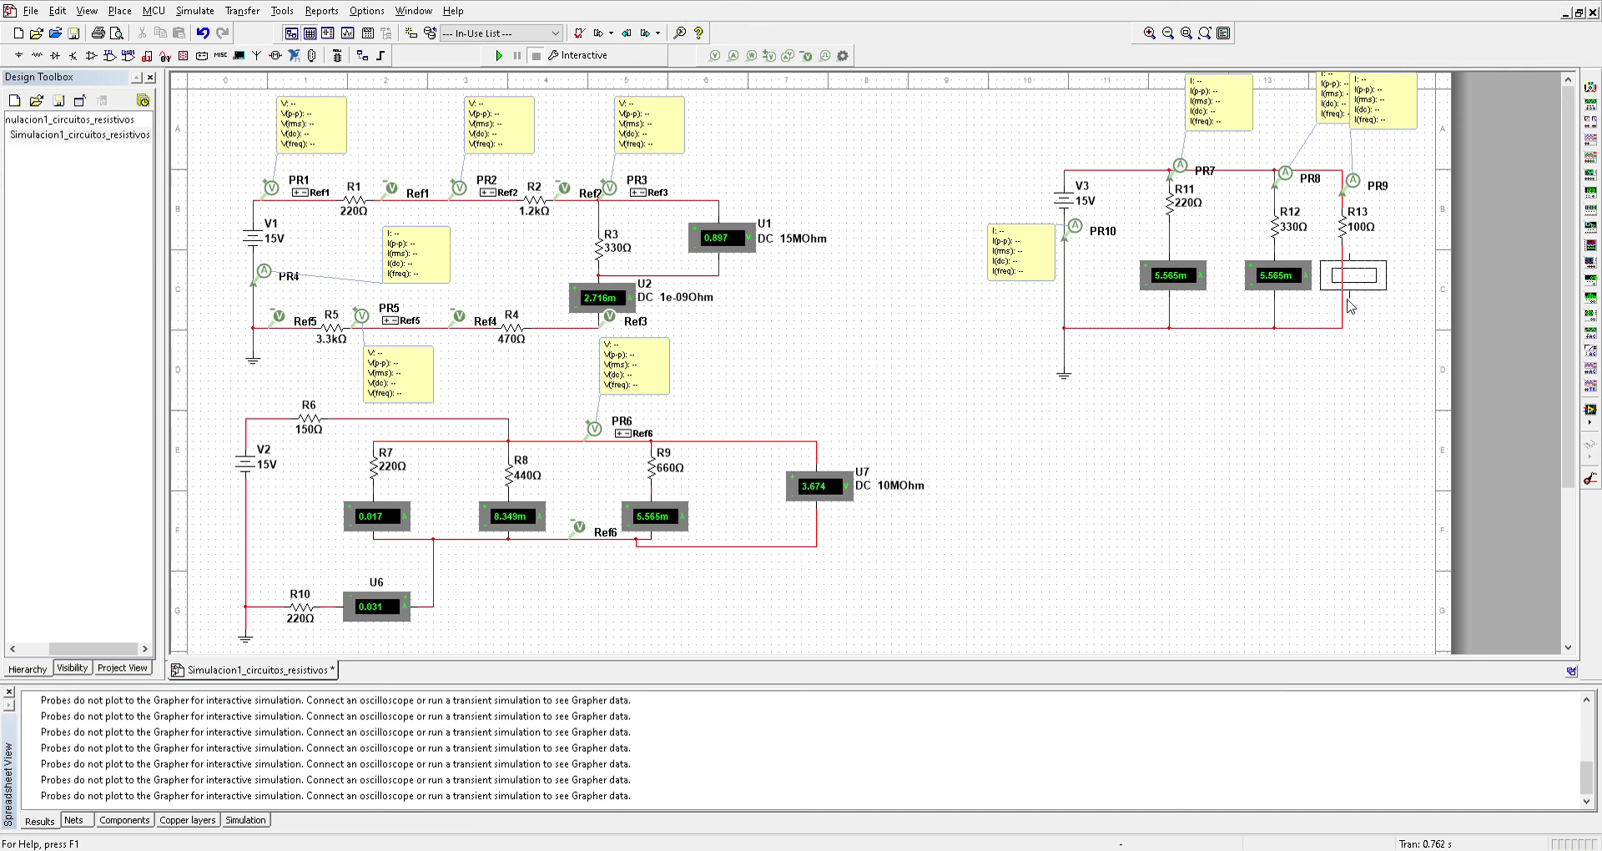
click(1341, 307)
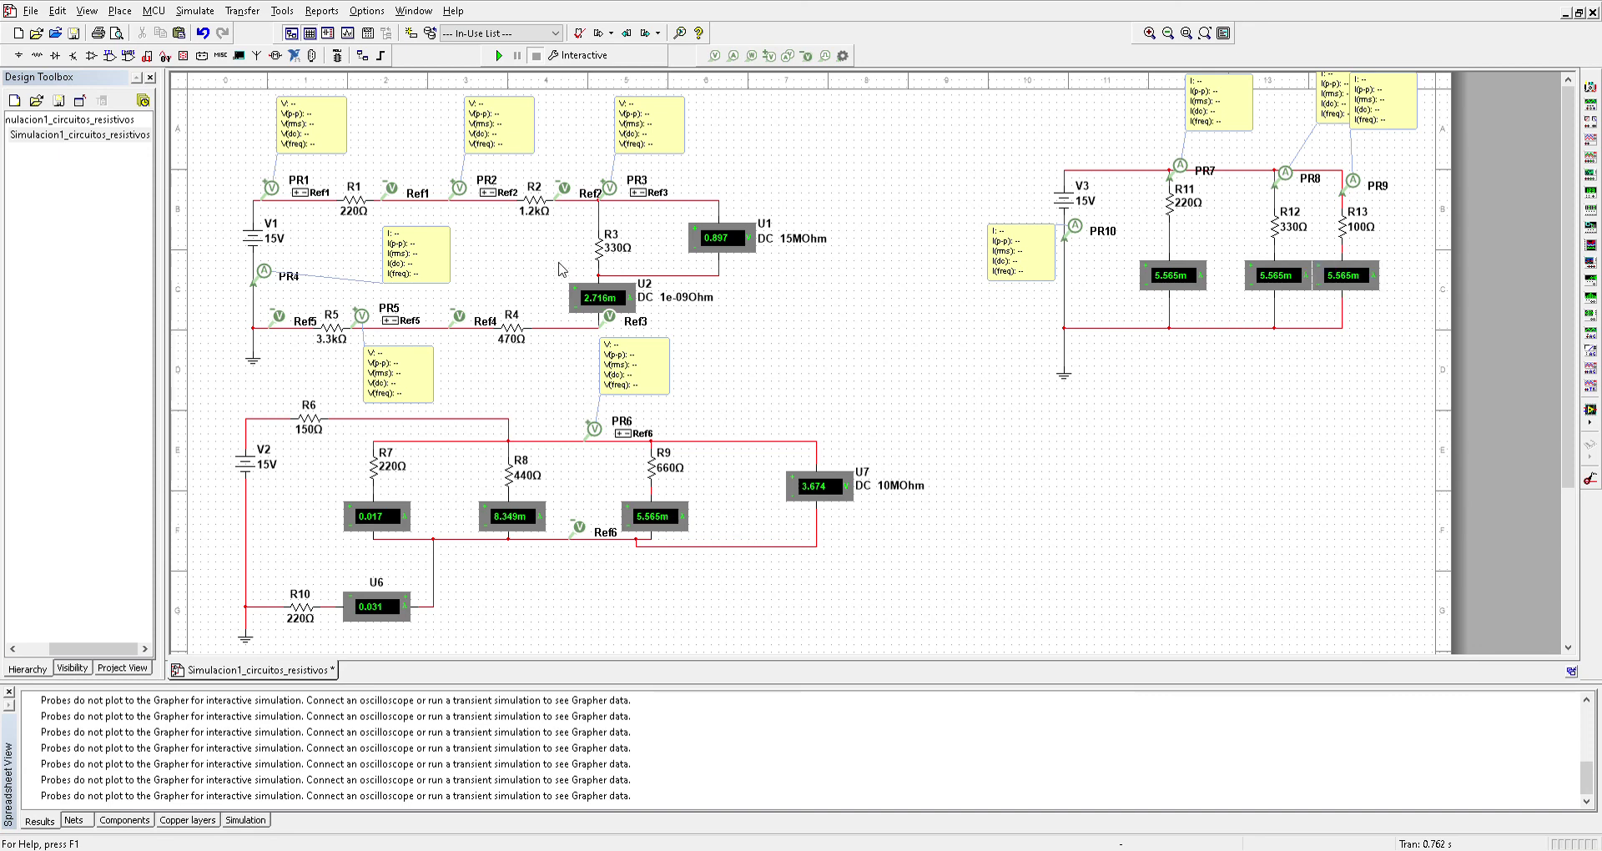
Copy ammeter U6 and insert the copy in series in the lower rail between V3's return and the R11 branch.
click(366, 607)
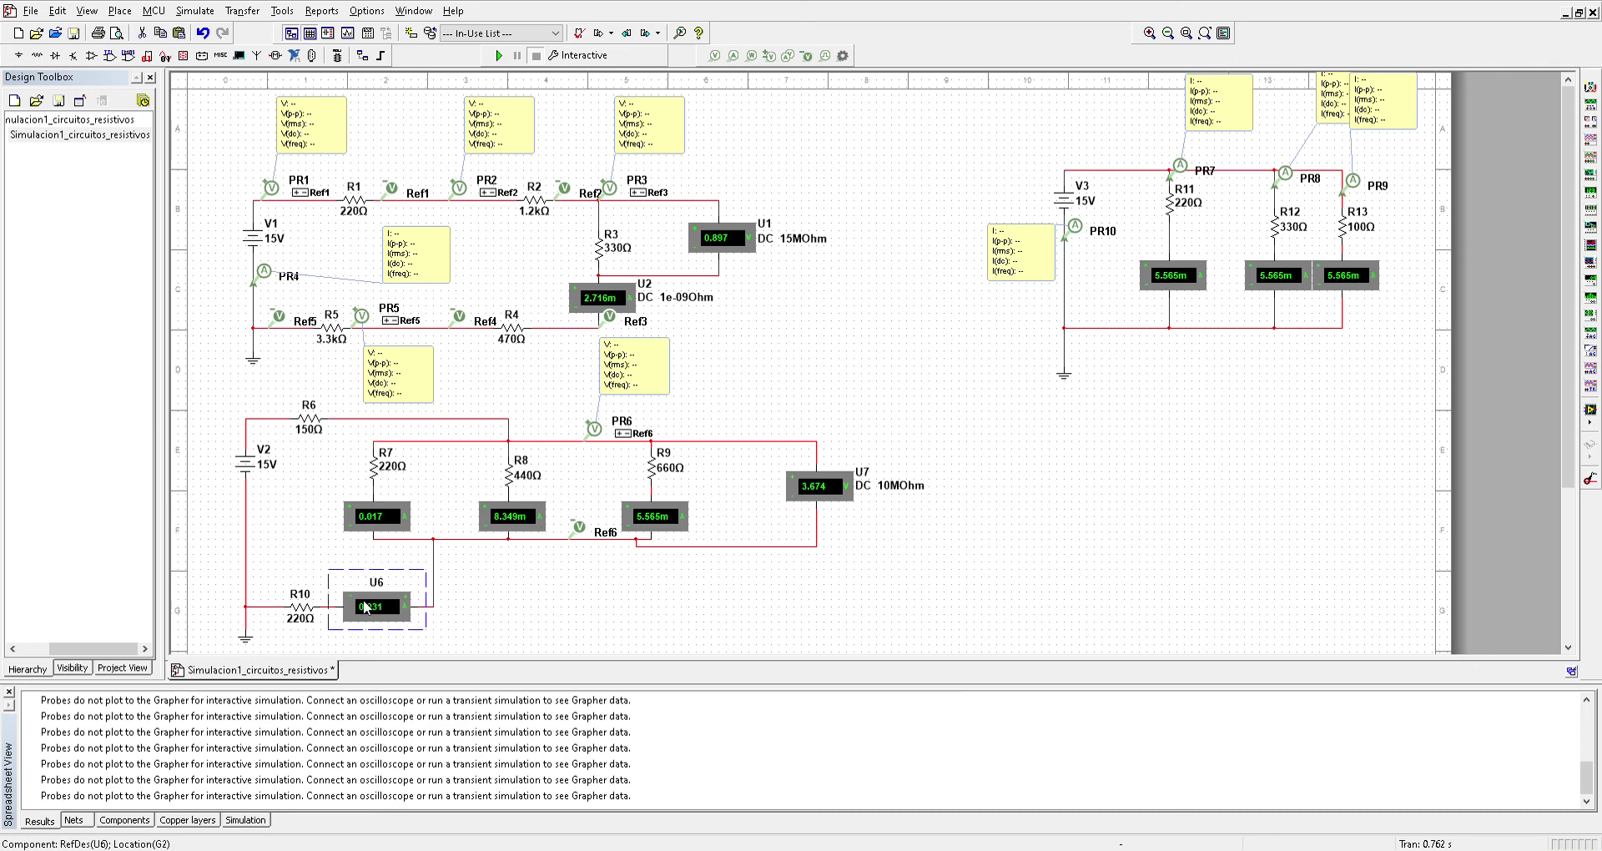
key(ctrl+v)
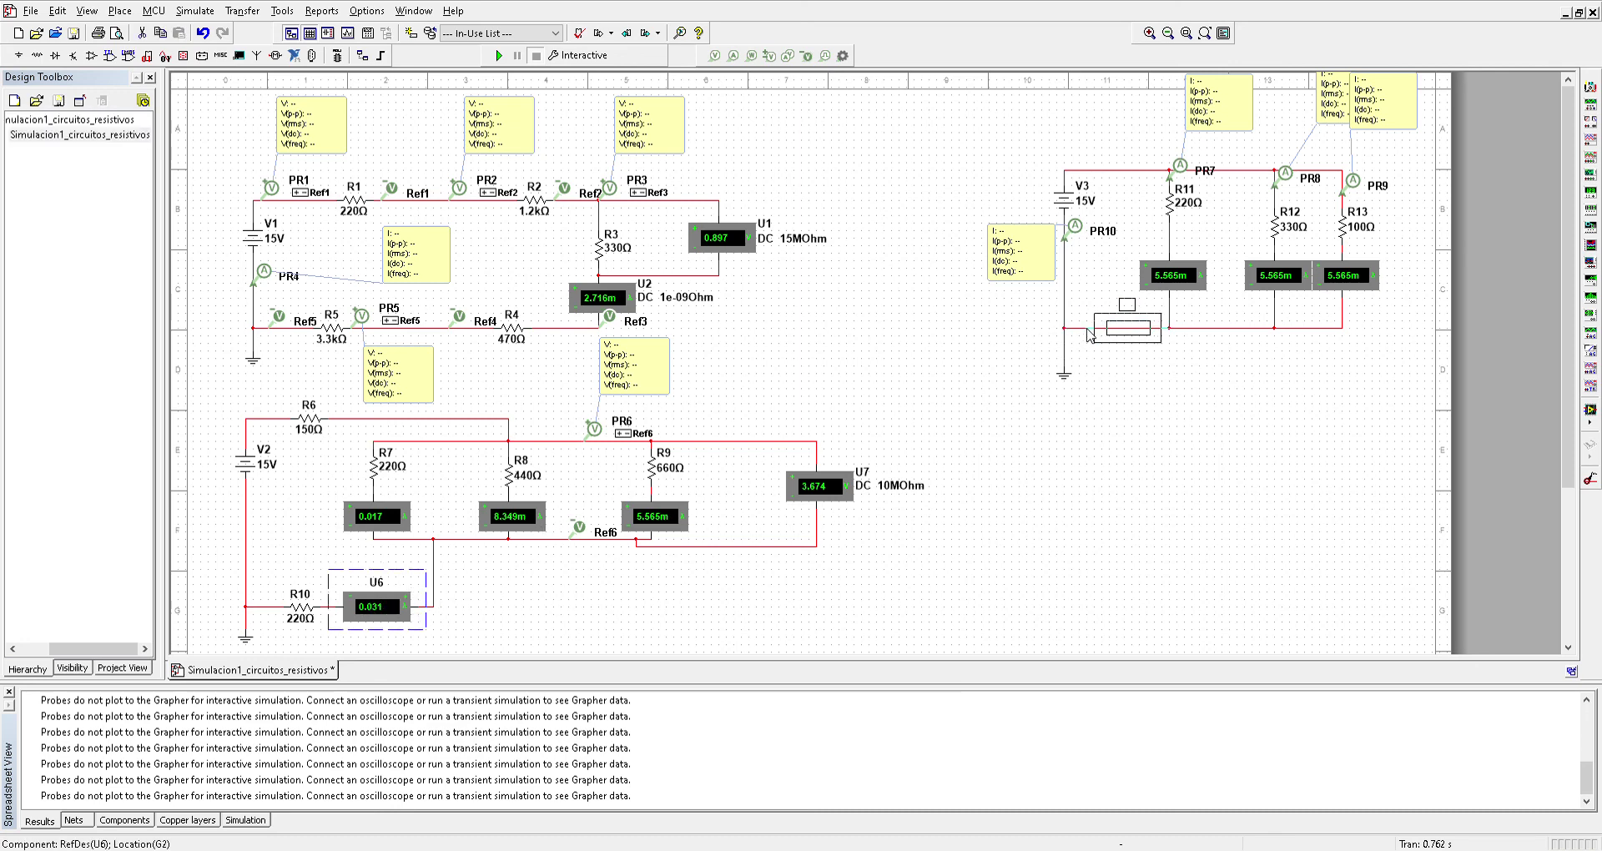
click(1082, 335)
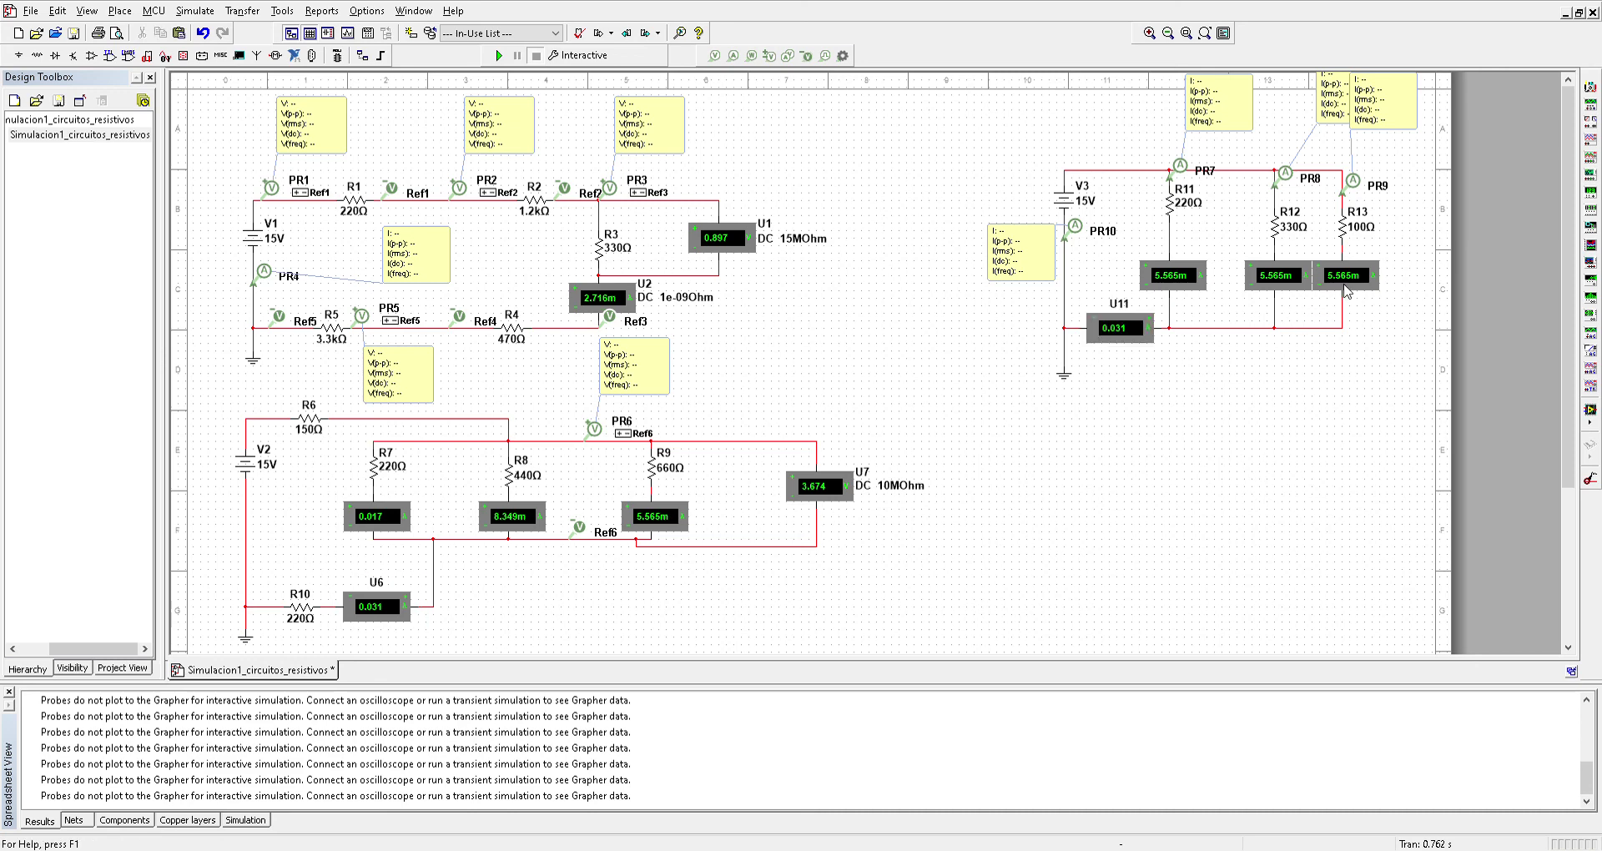
Move PR8's readout box into the gap between the PR7 and PR9 readouts.
drag(1345, 289, 1339, 290)
click(1415, 369)
click(1337, 102)
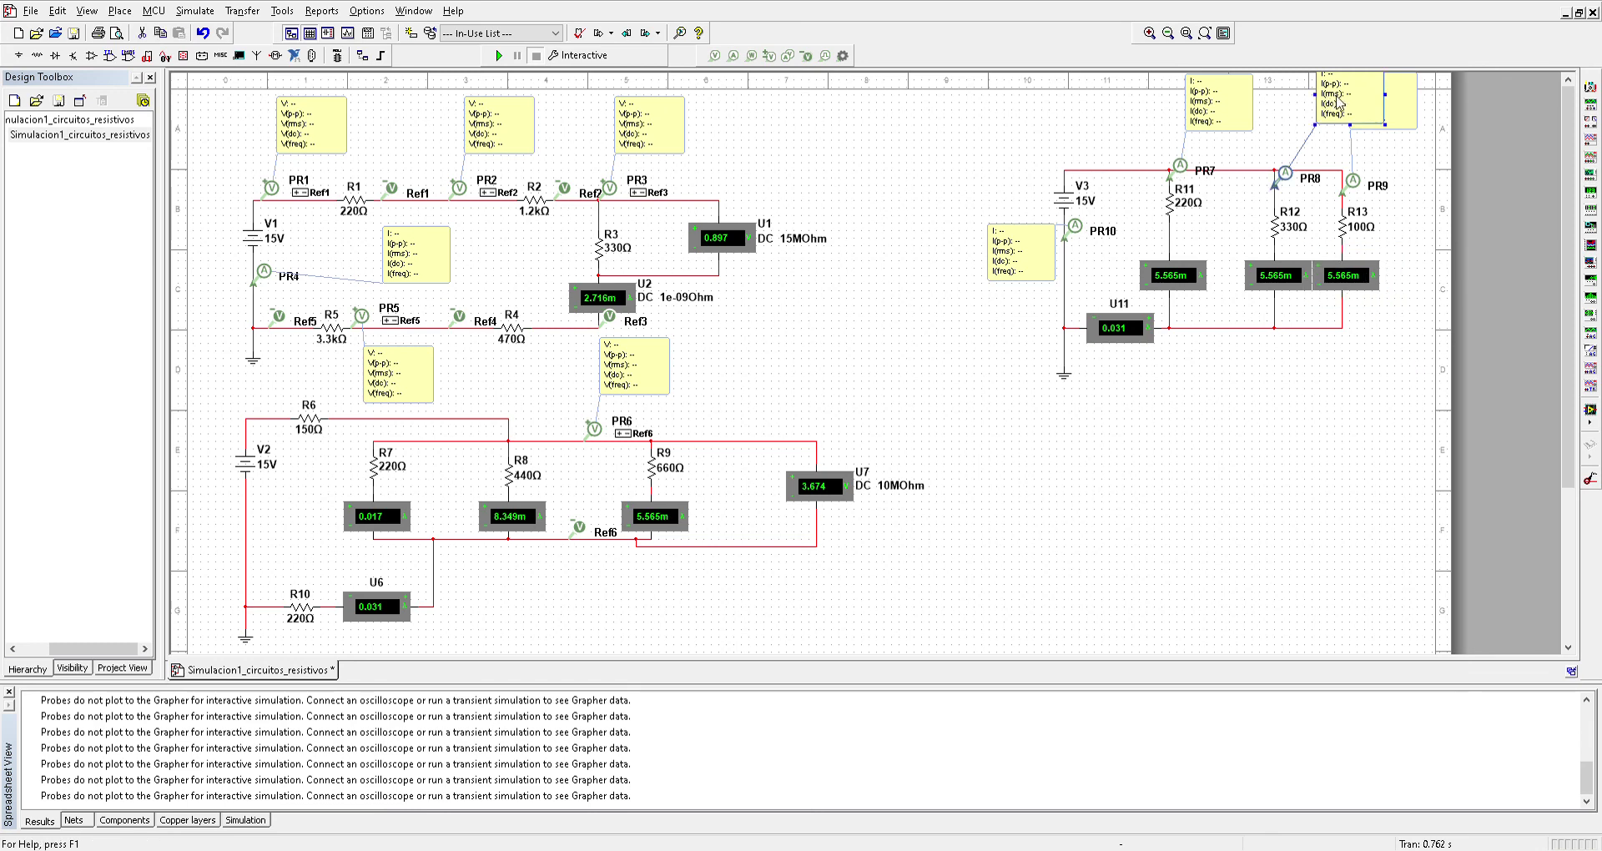
drag(1337, 102, 1283, 115)
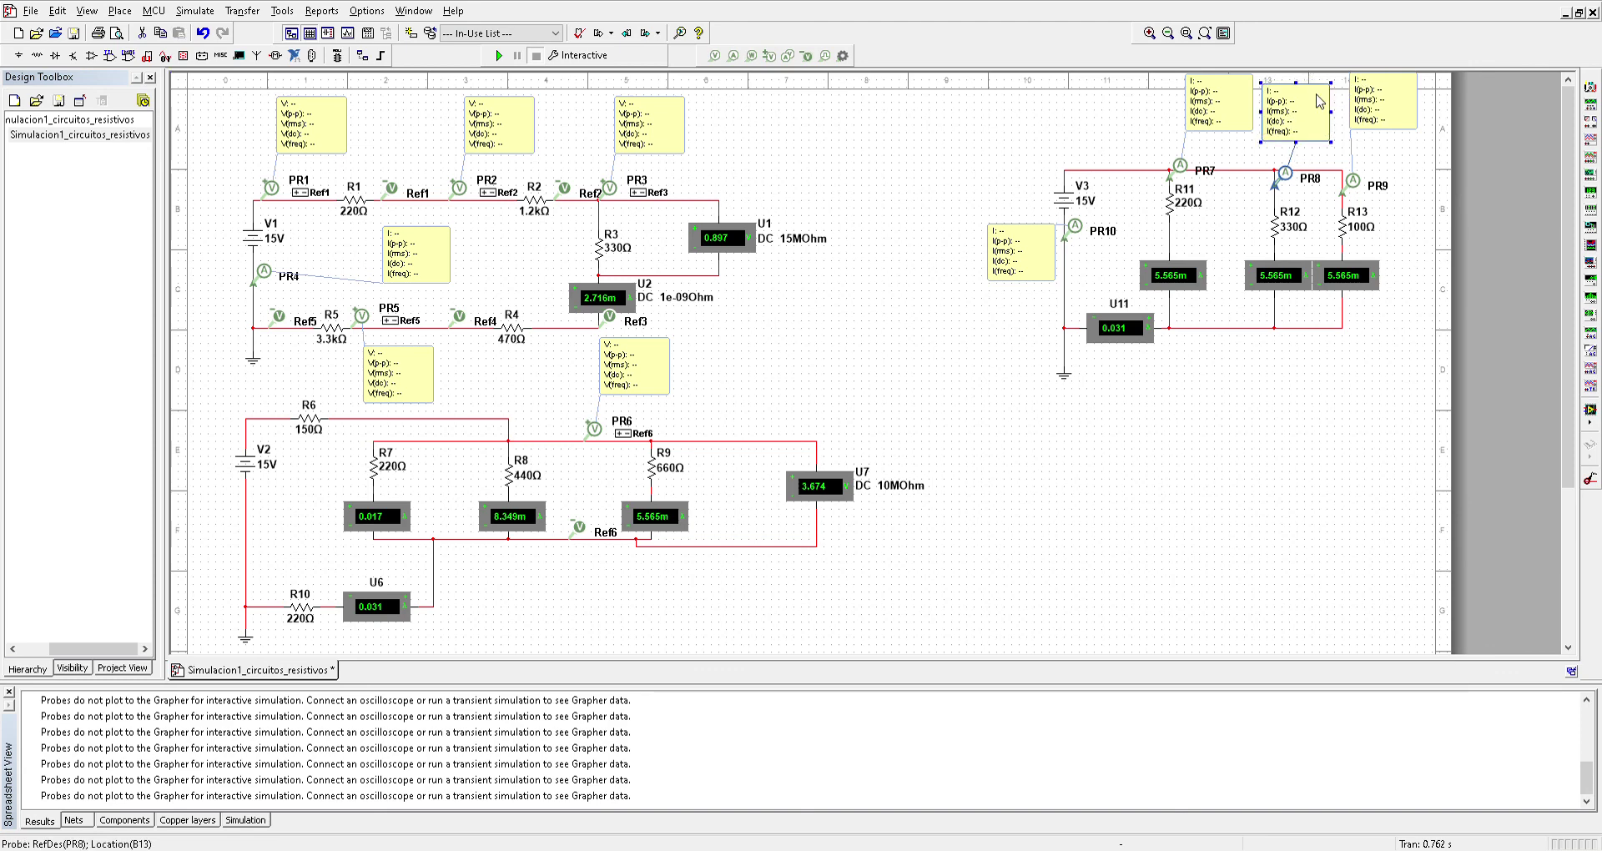
drag(1317, 101, 1323, 90)
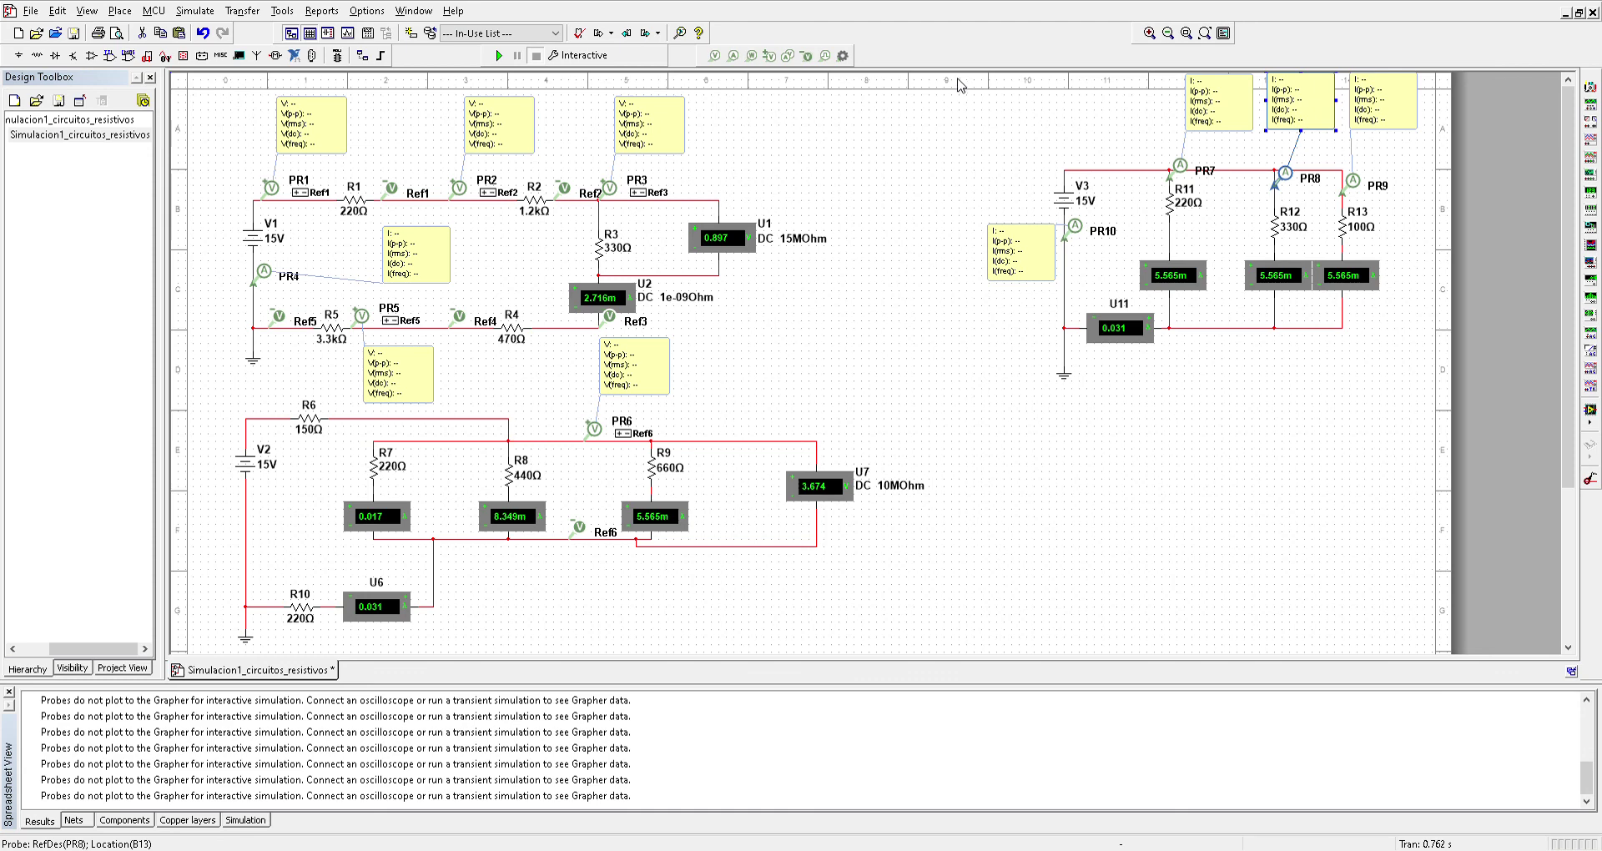
Move the entire V3 circuit with its probes and ammeters down, away from the sheet's upper edge.
drag(959, 85, 1408, 458)
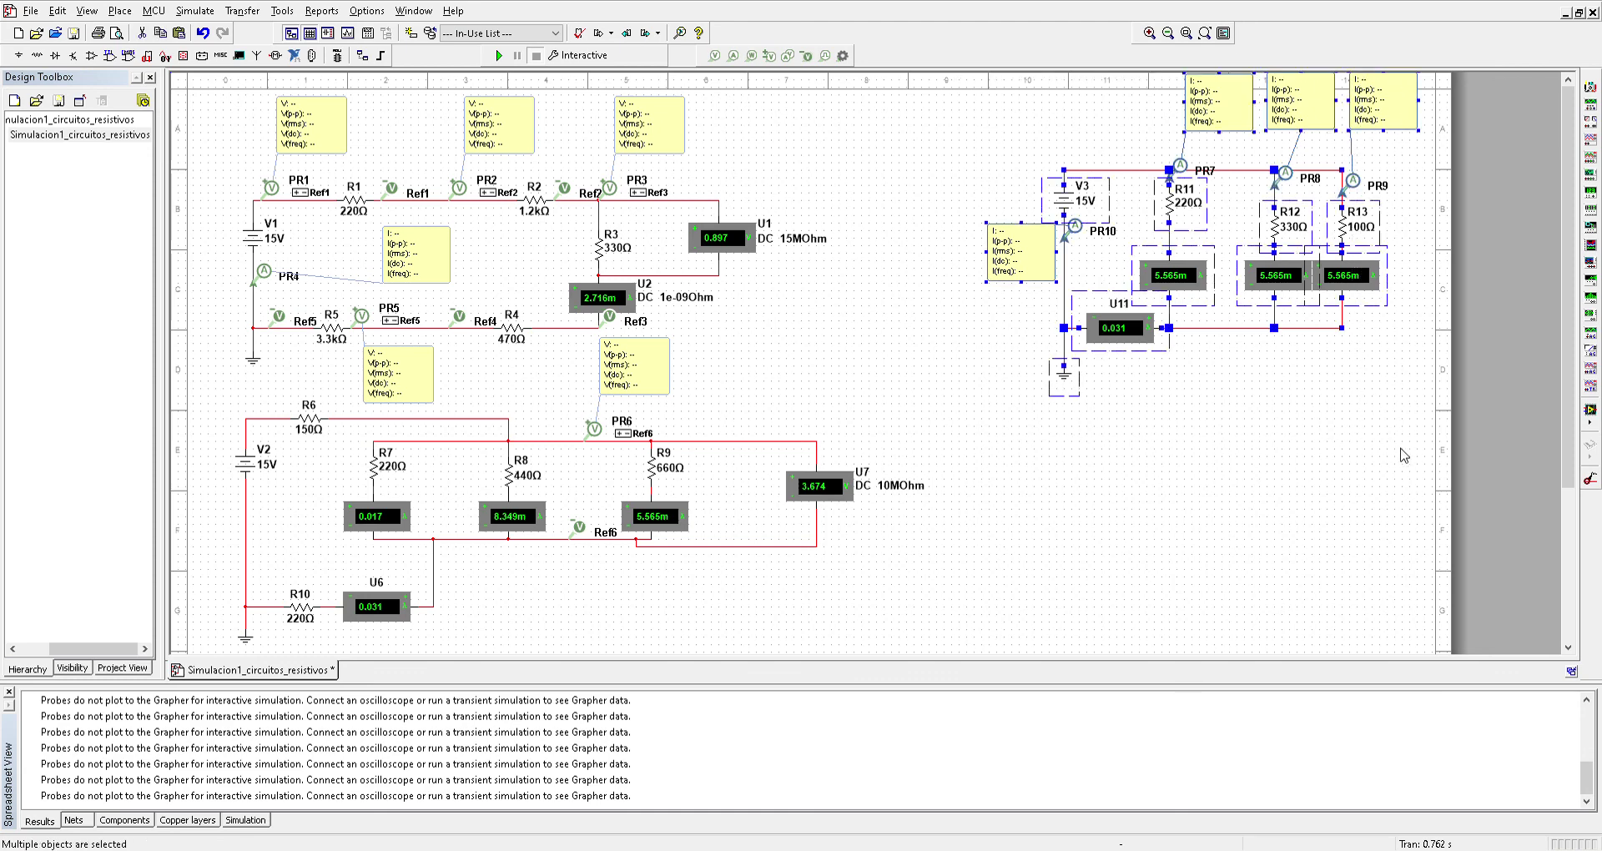
key(Down)
key(Down)
key(Down)
key(Down)
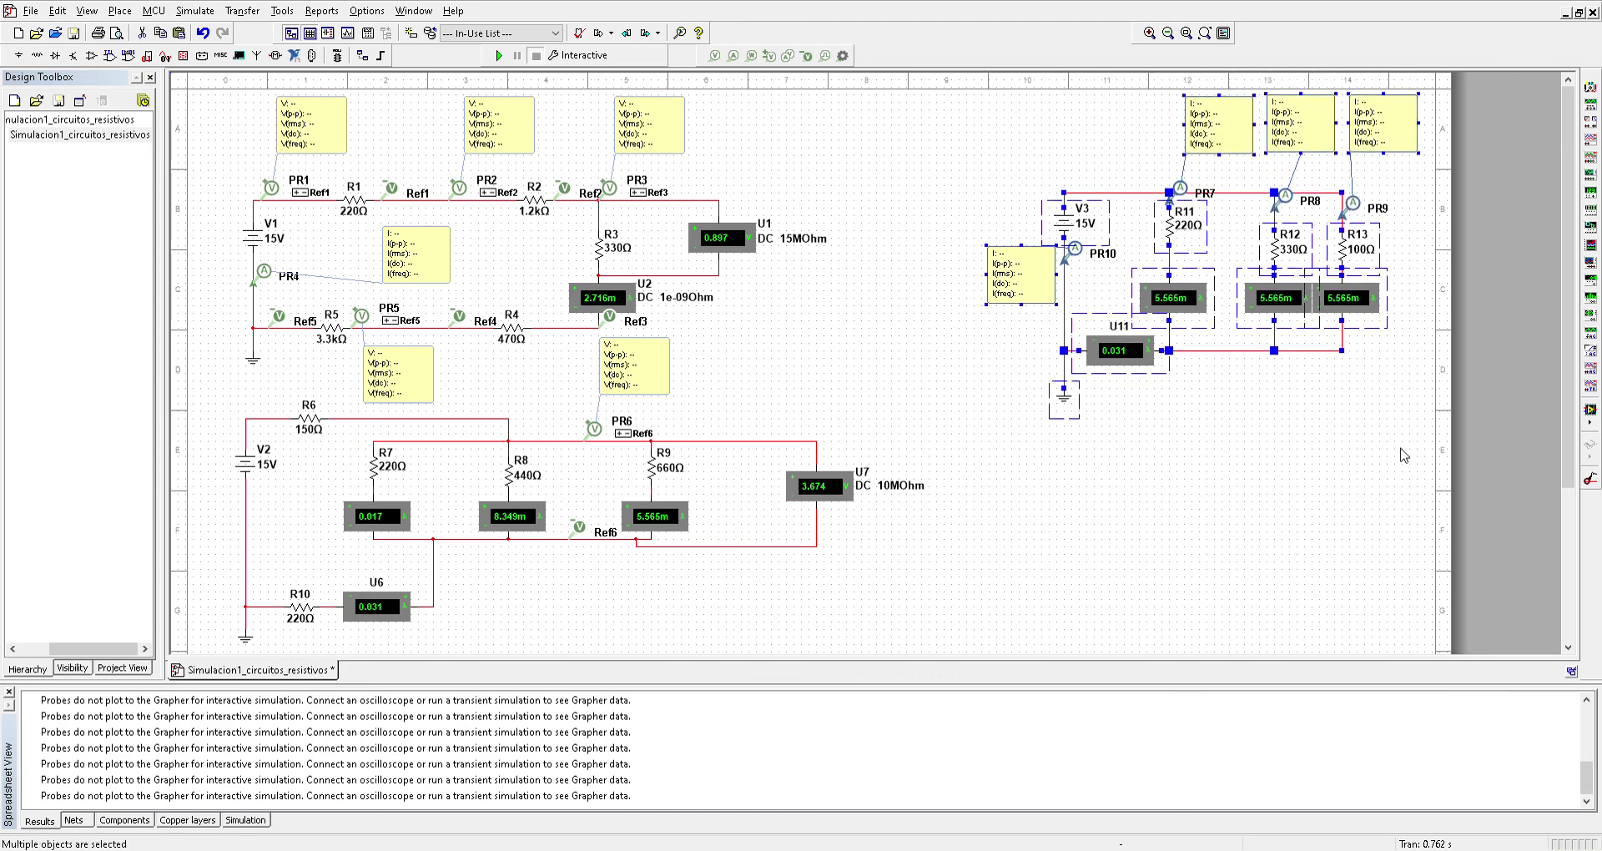
key(Down)
key(Down)
key(Down)
key(Down)
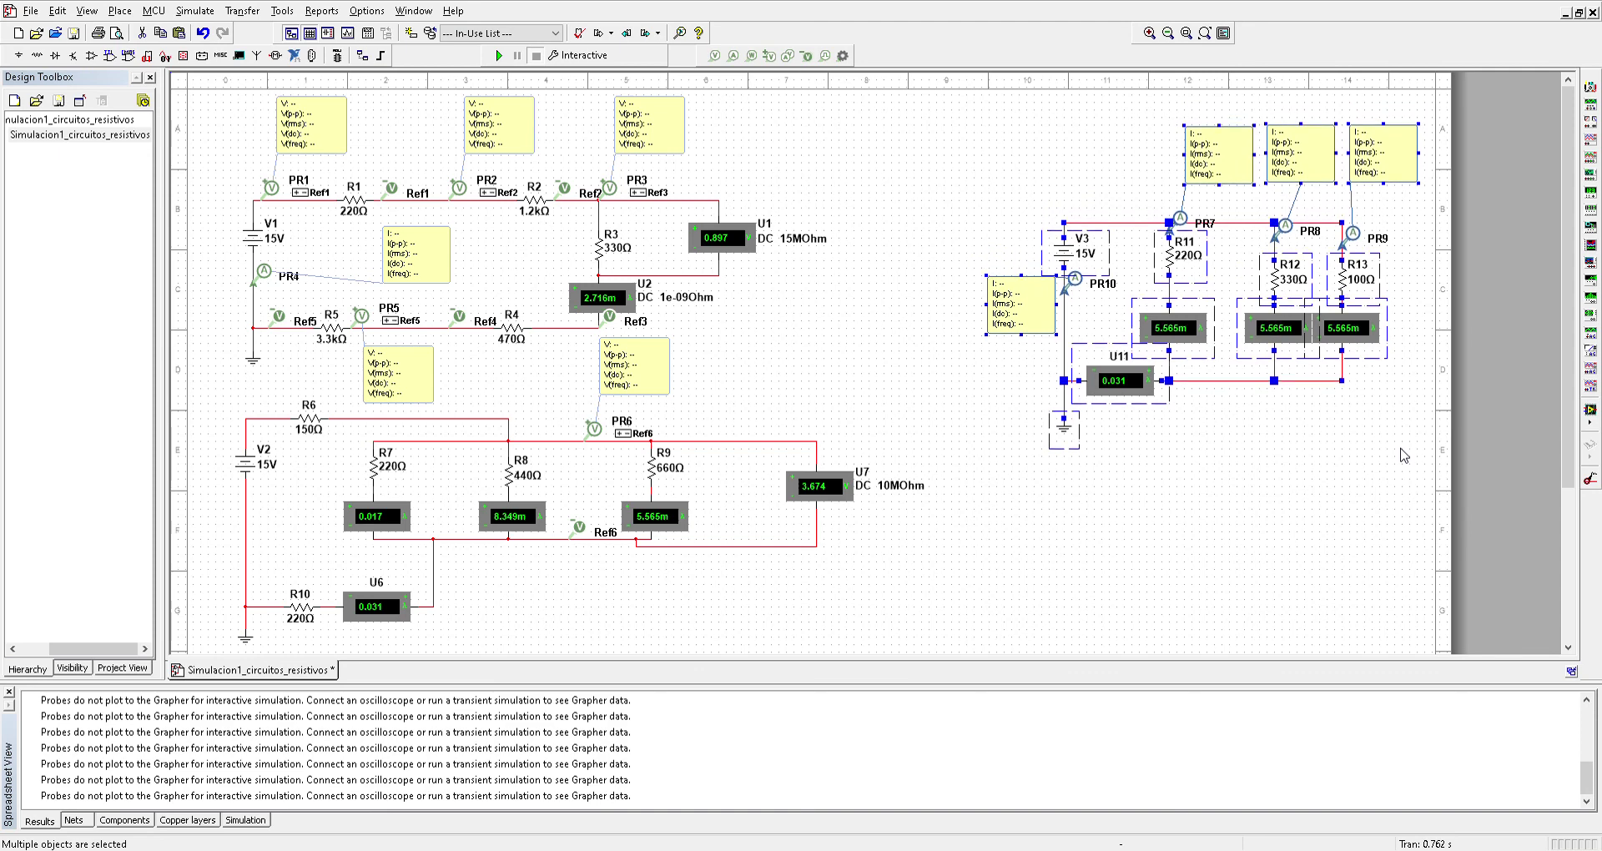
key(Down)
key(Down)
key(Down)
key(Down)
key(Down)
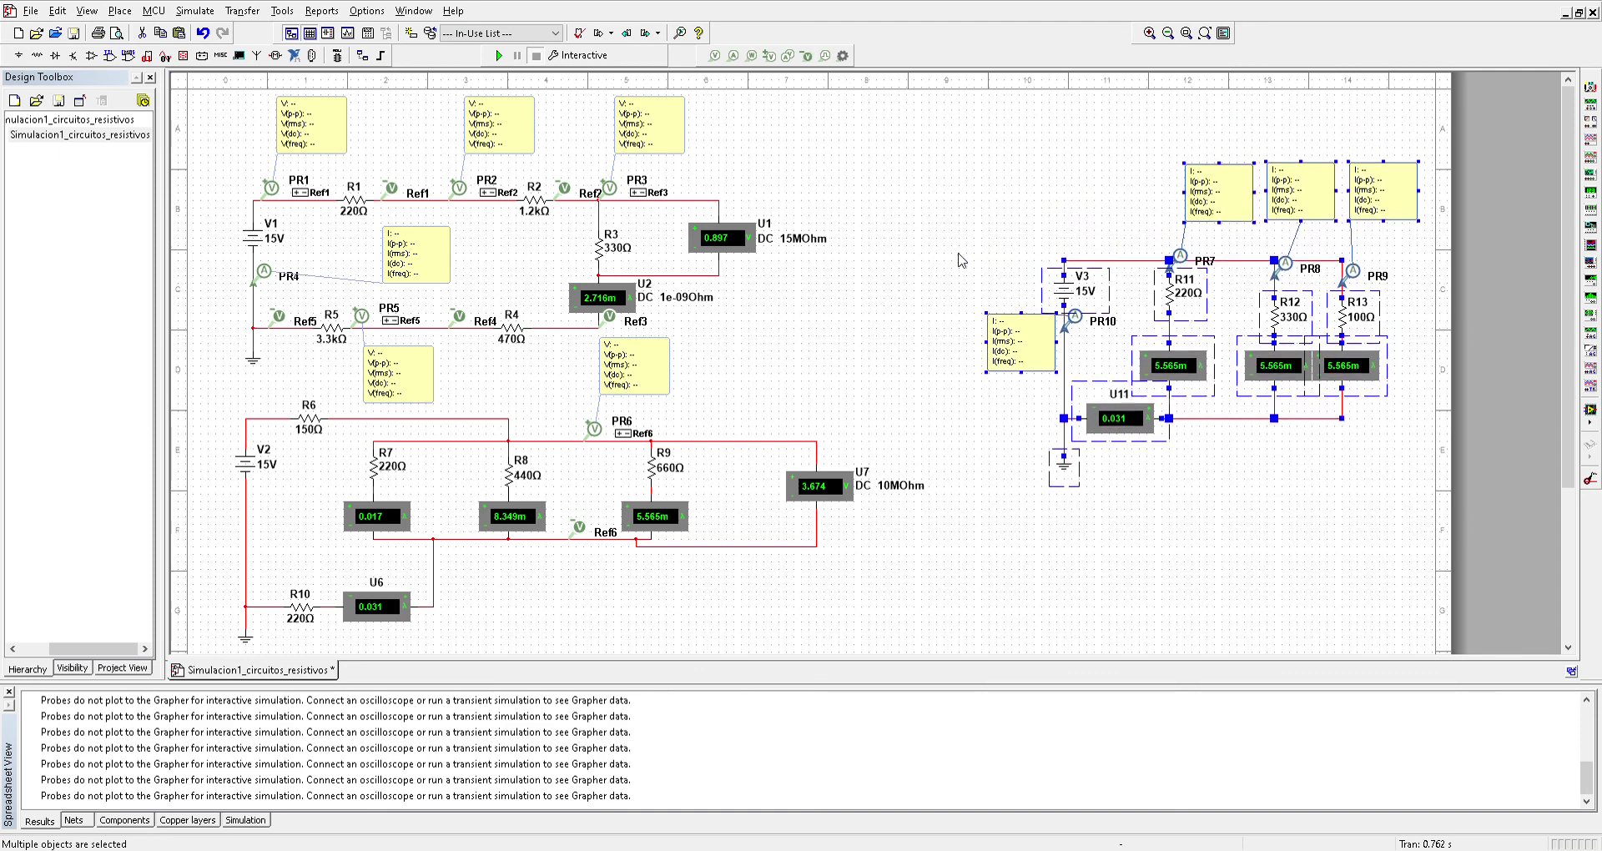
key(Down)
key(Down)
key(Down)
key(Down)
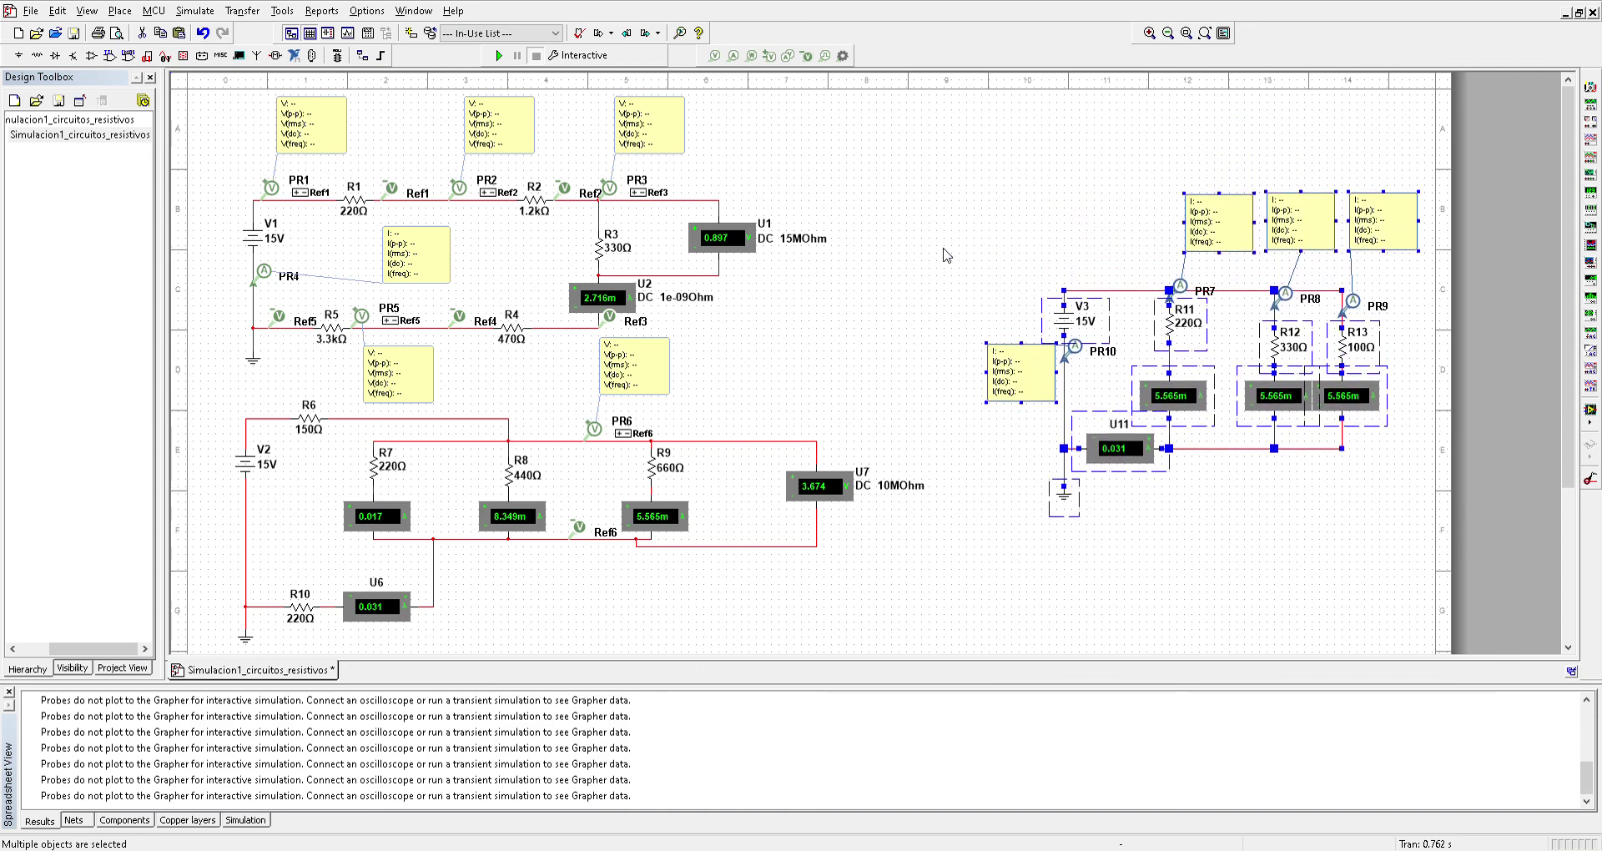
key(Down)
key(Down)
key(Down)
click(946, 255)
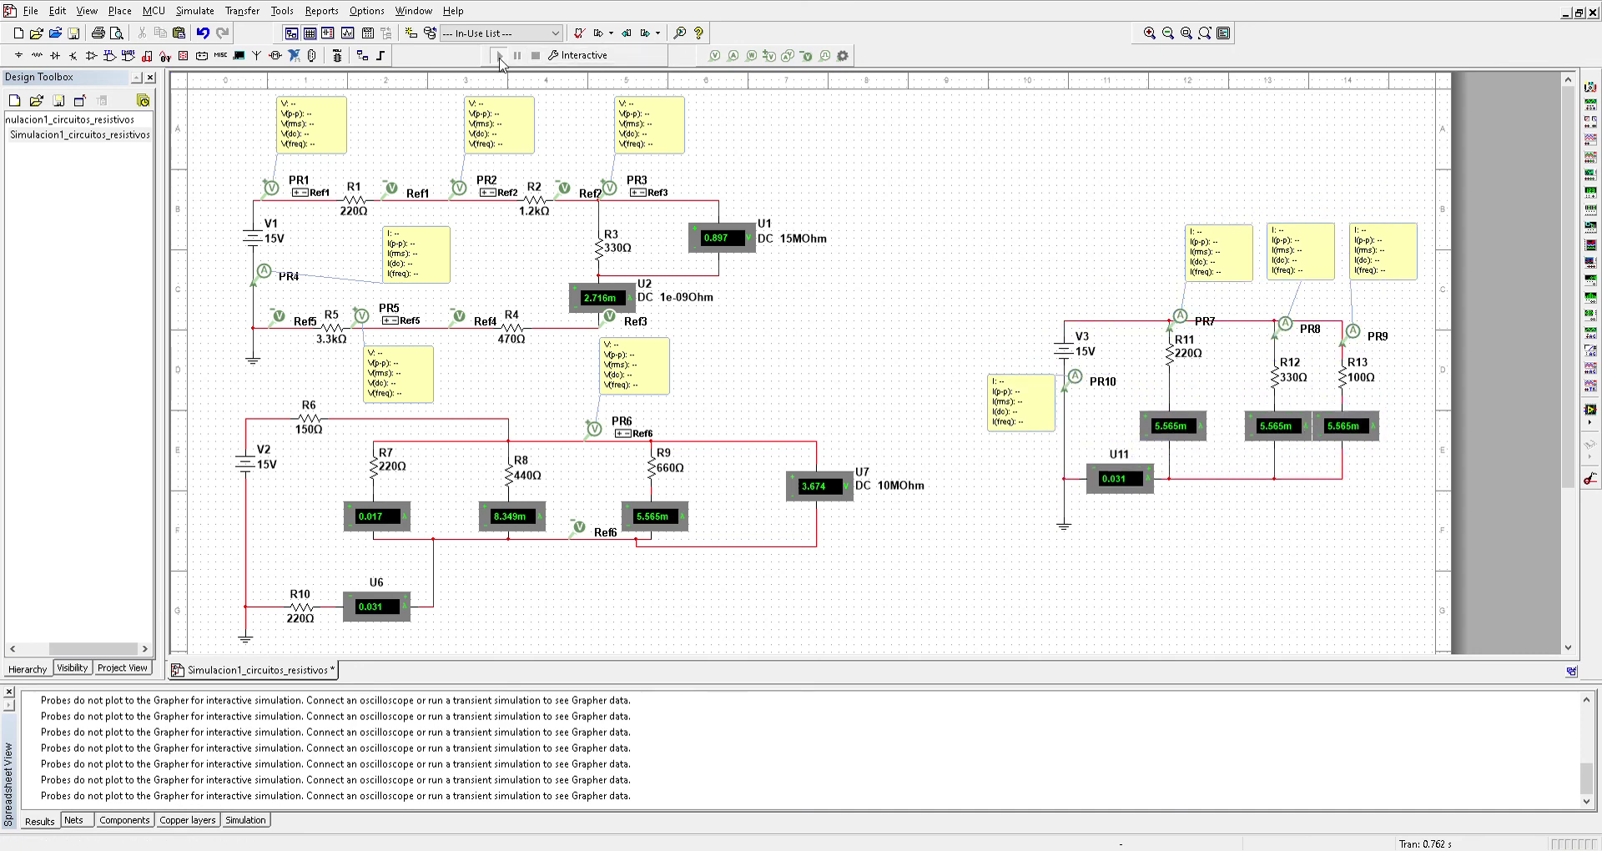
Run the interactive simulation and examine the branch currents and the total current in the V3 circuit.
click(499, 56)
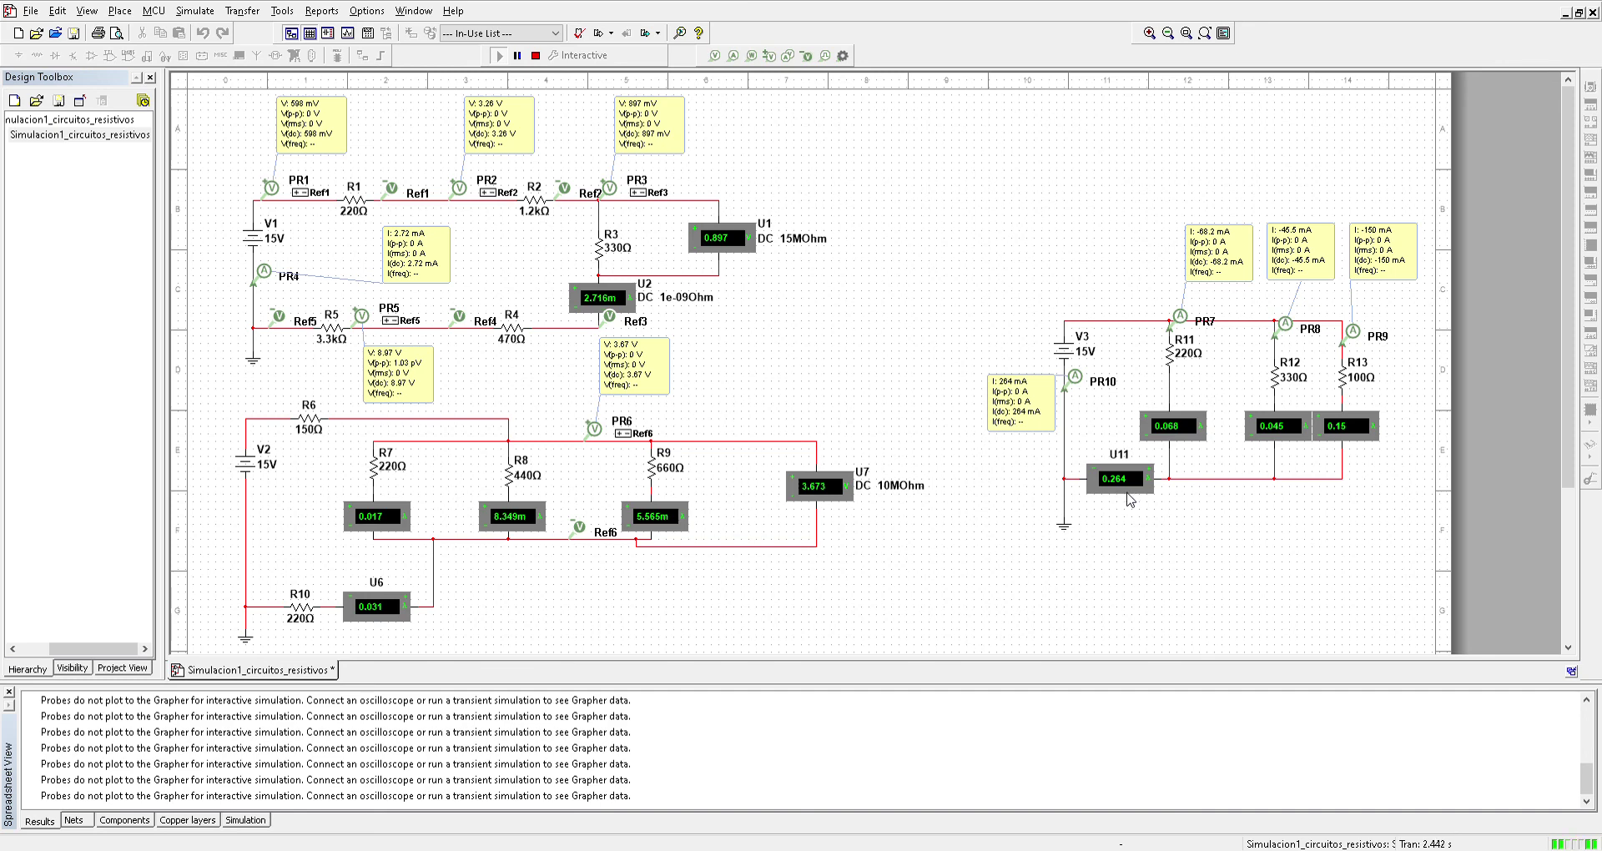
click(1071, 479)
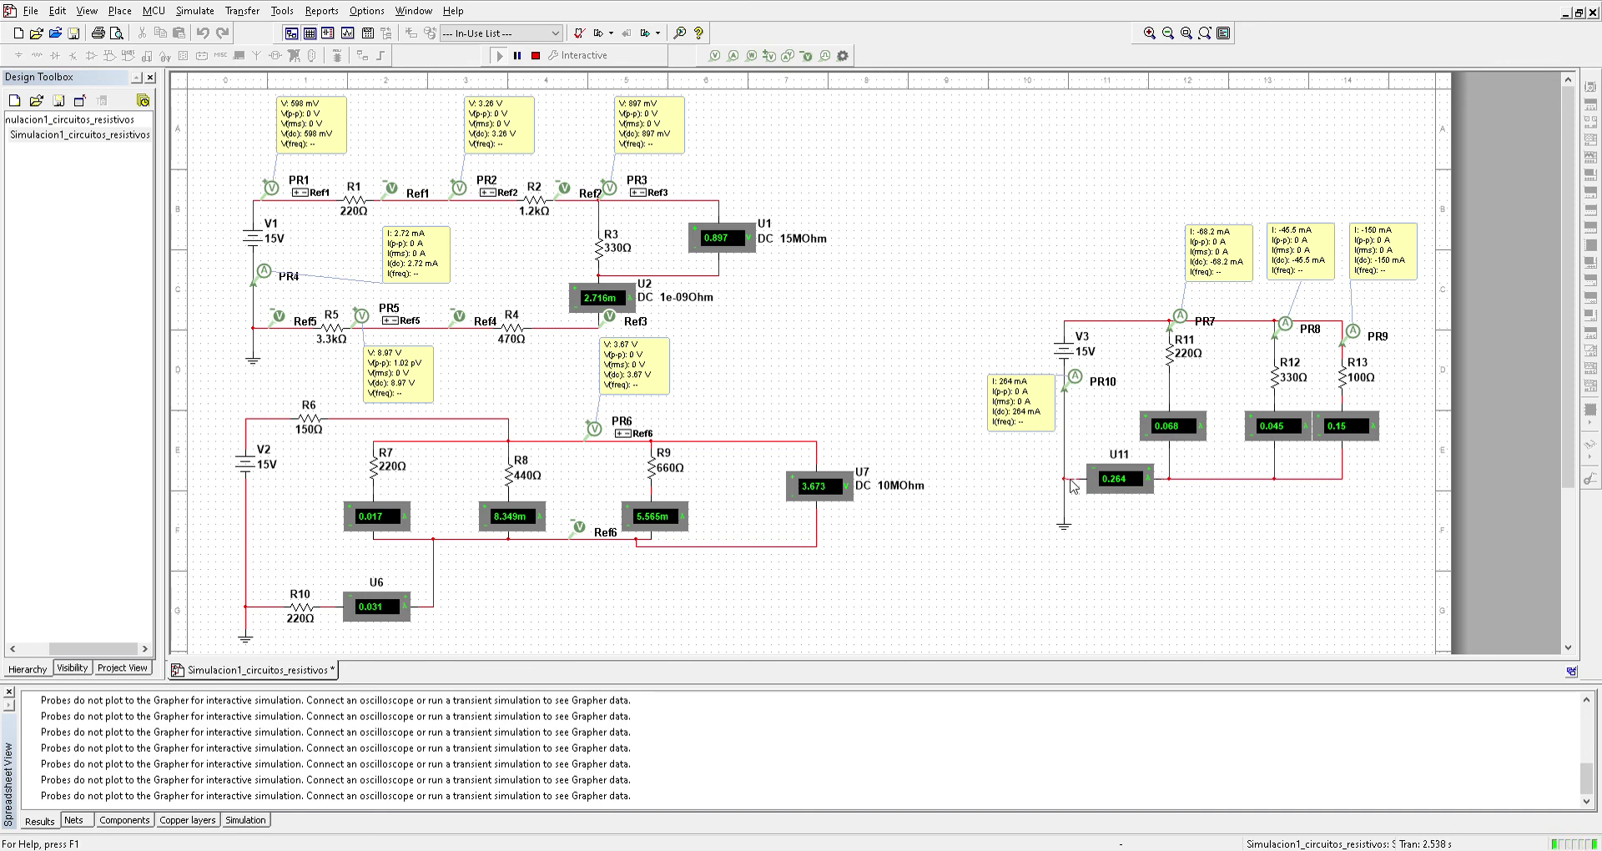
Stop the simulation, detach ammeter U11 from its wires, and reinsert it in the lower rail with reversed polarity.
click(1140, 490)
drag(1152, 465, 1151, 511)
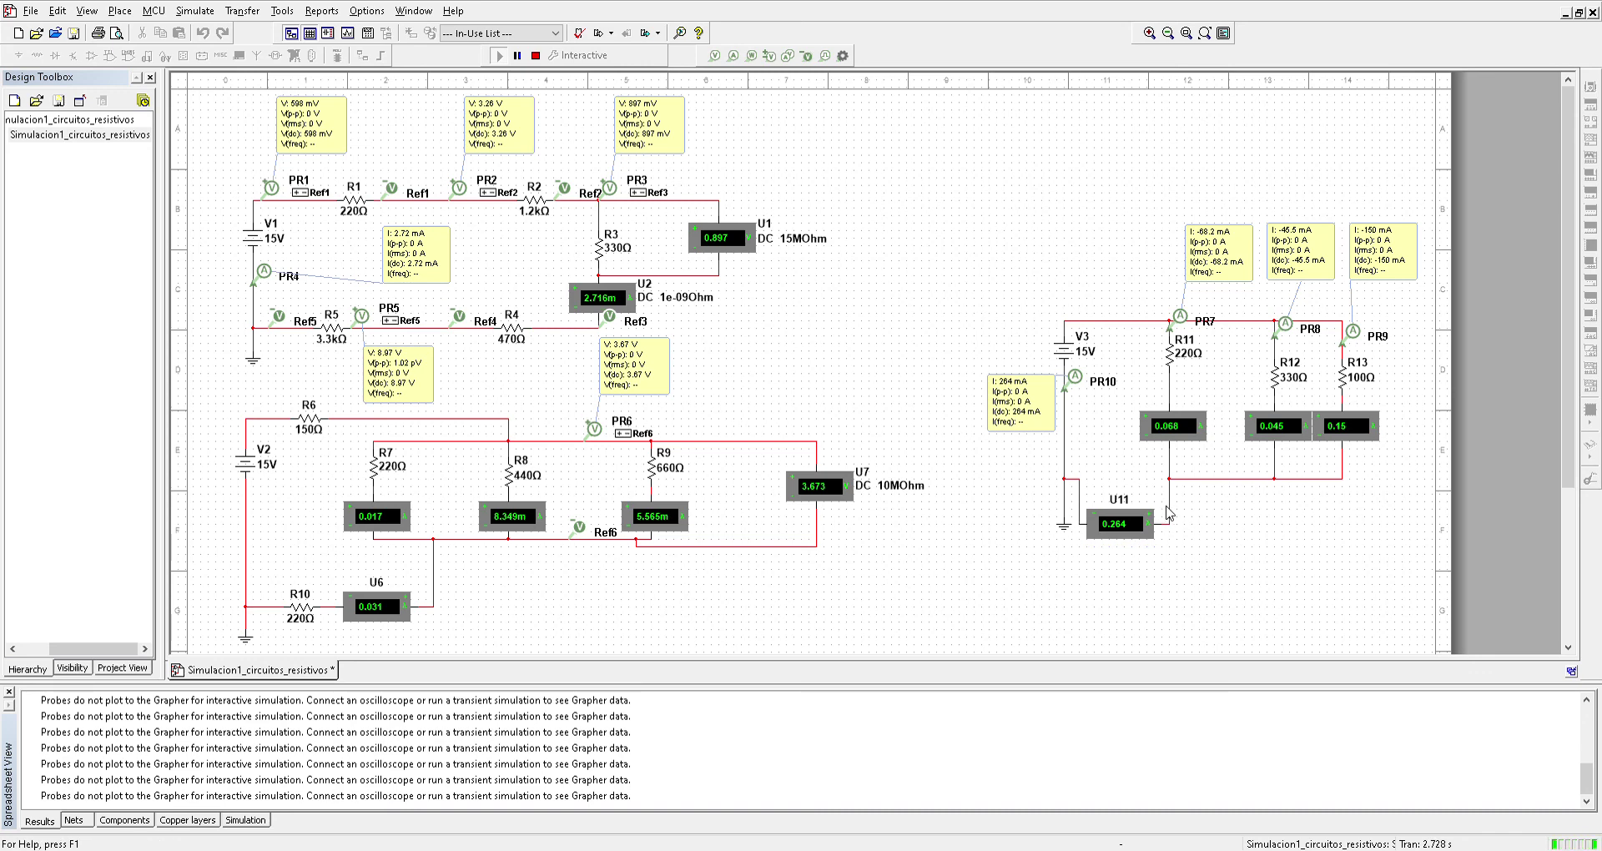
click(1168, 515)
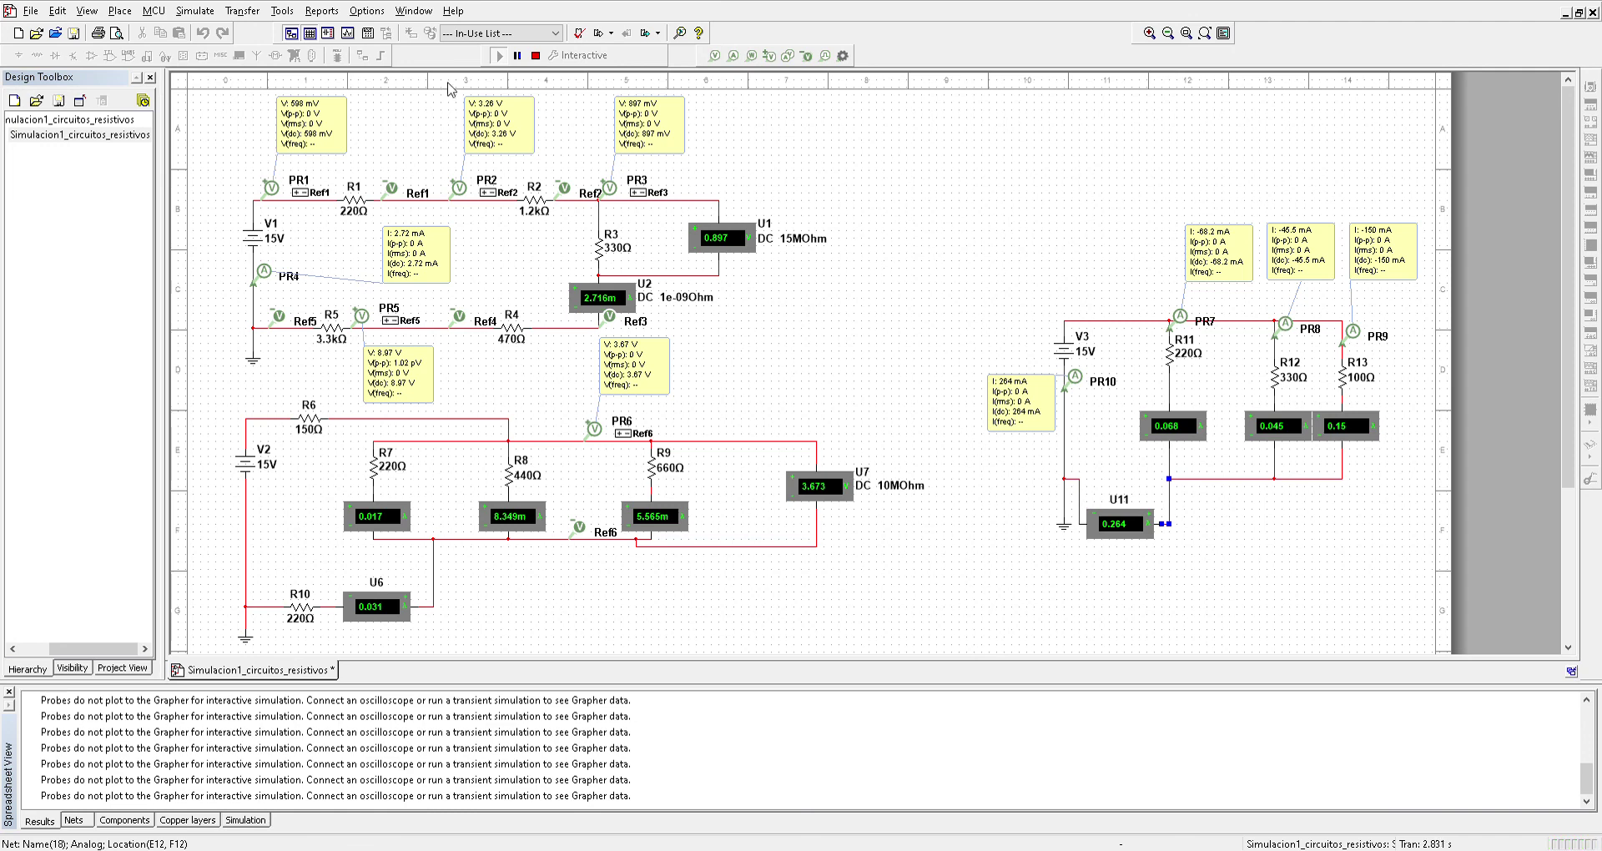
click(536, 55)
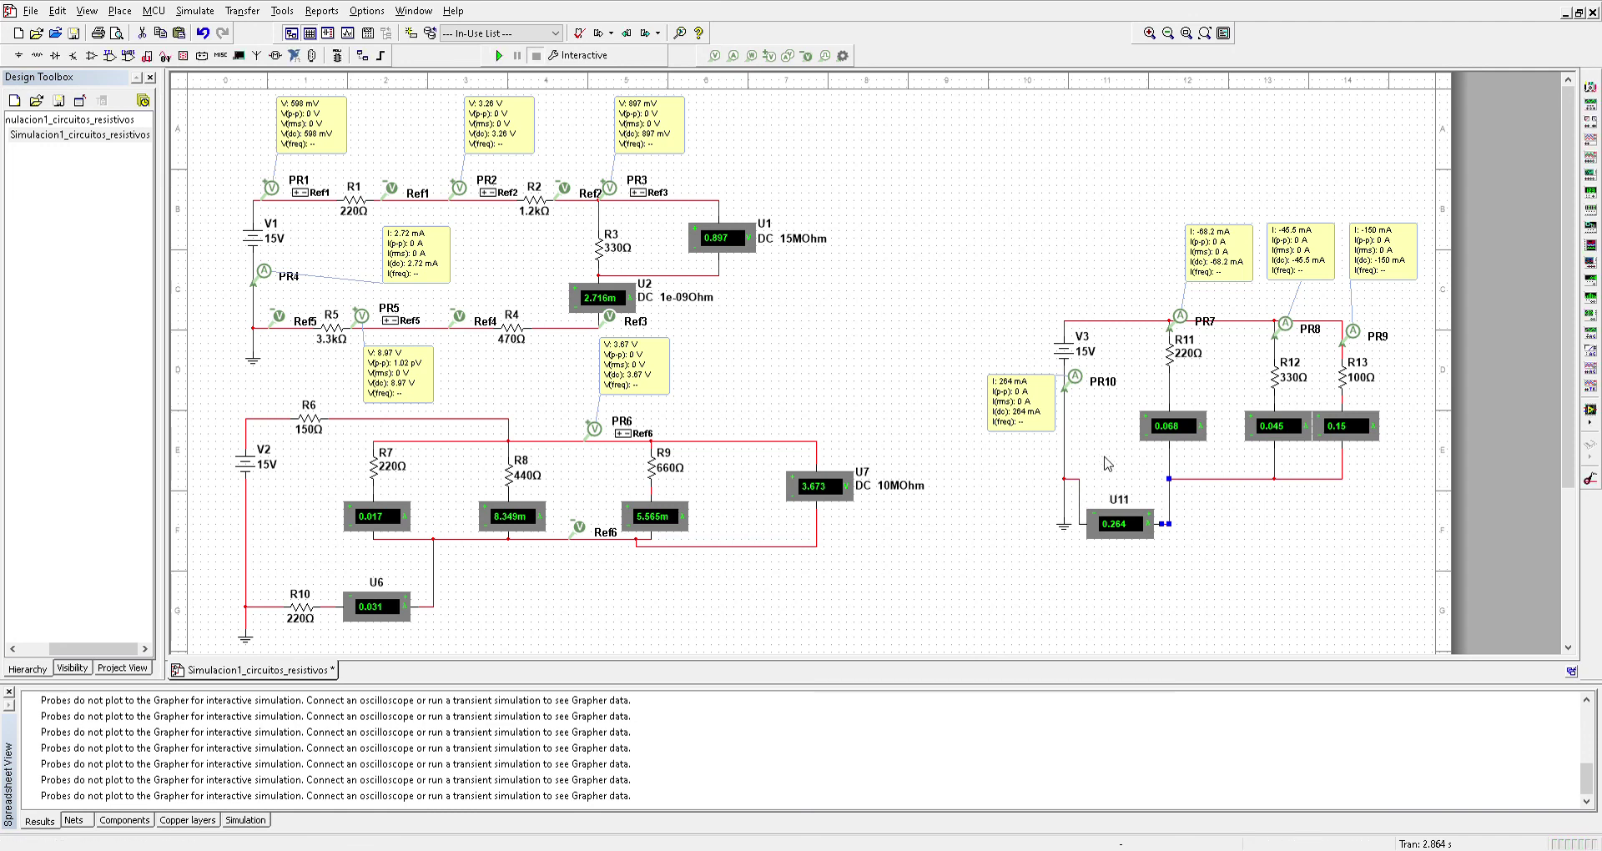
click(1079, 488)
click(1090, 500)
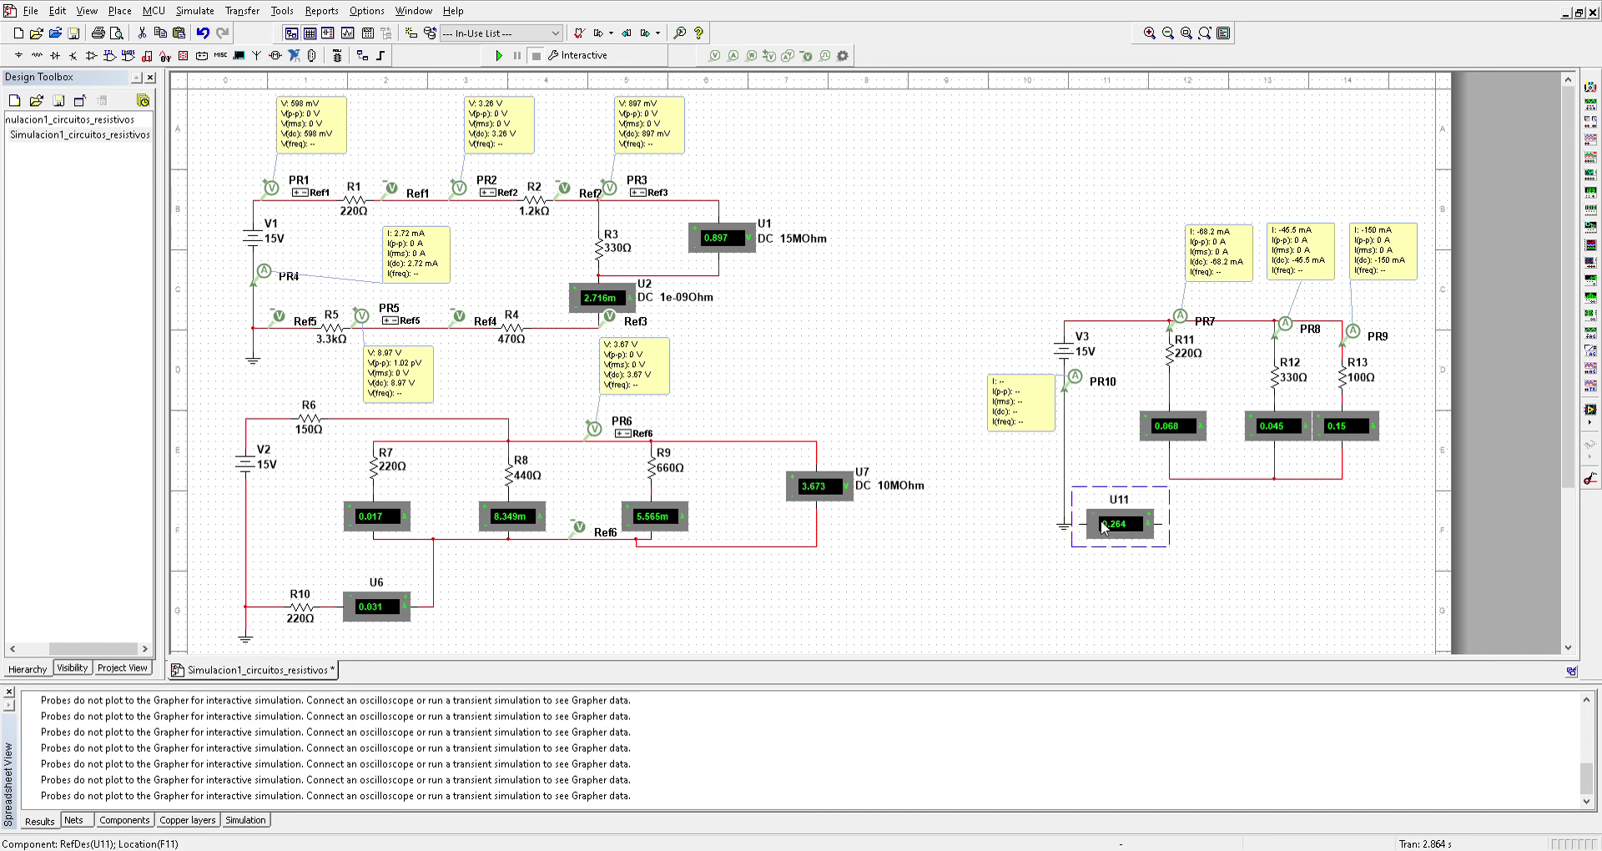
drag(1104, 527, 1120, 493)
click(1198, 511)
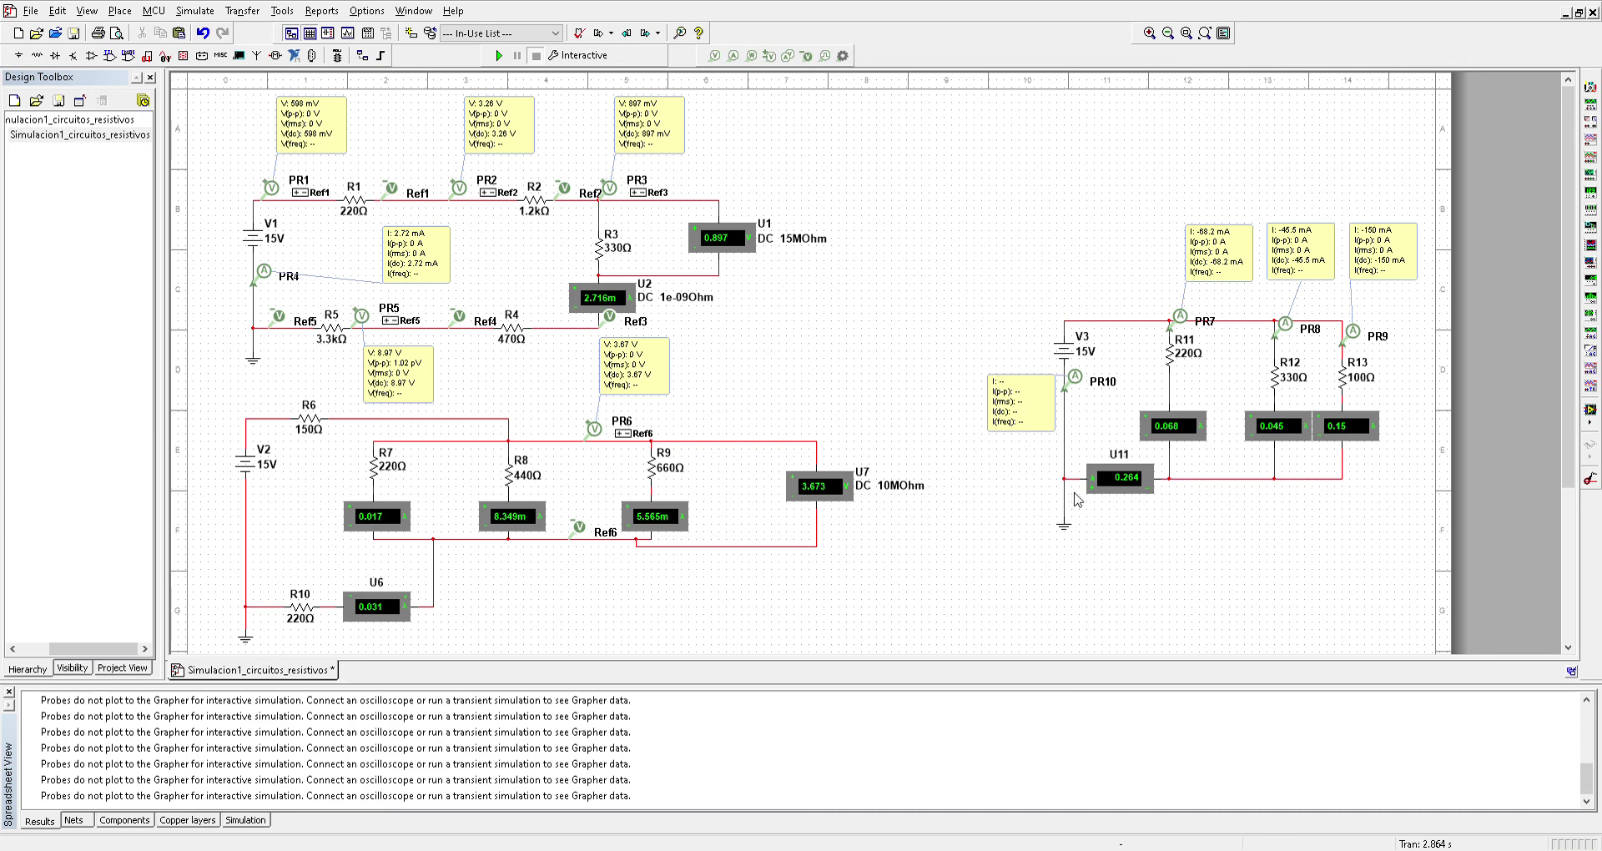
Run the simulation to check the sign of U11's reading, and stop it.
click(499, 54)
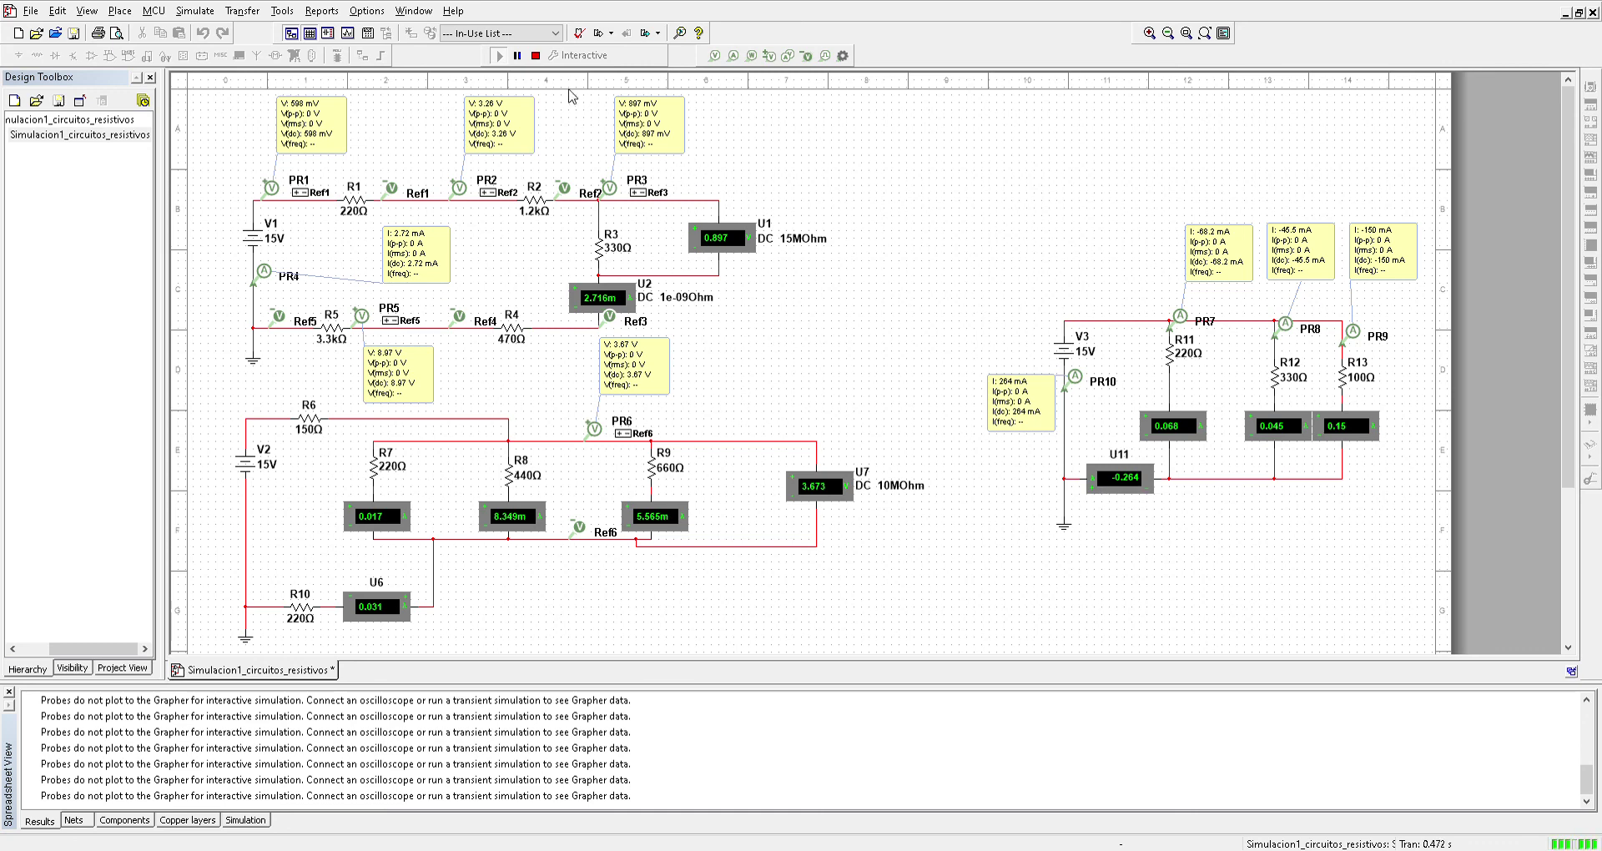
click(534, 56)
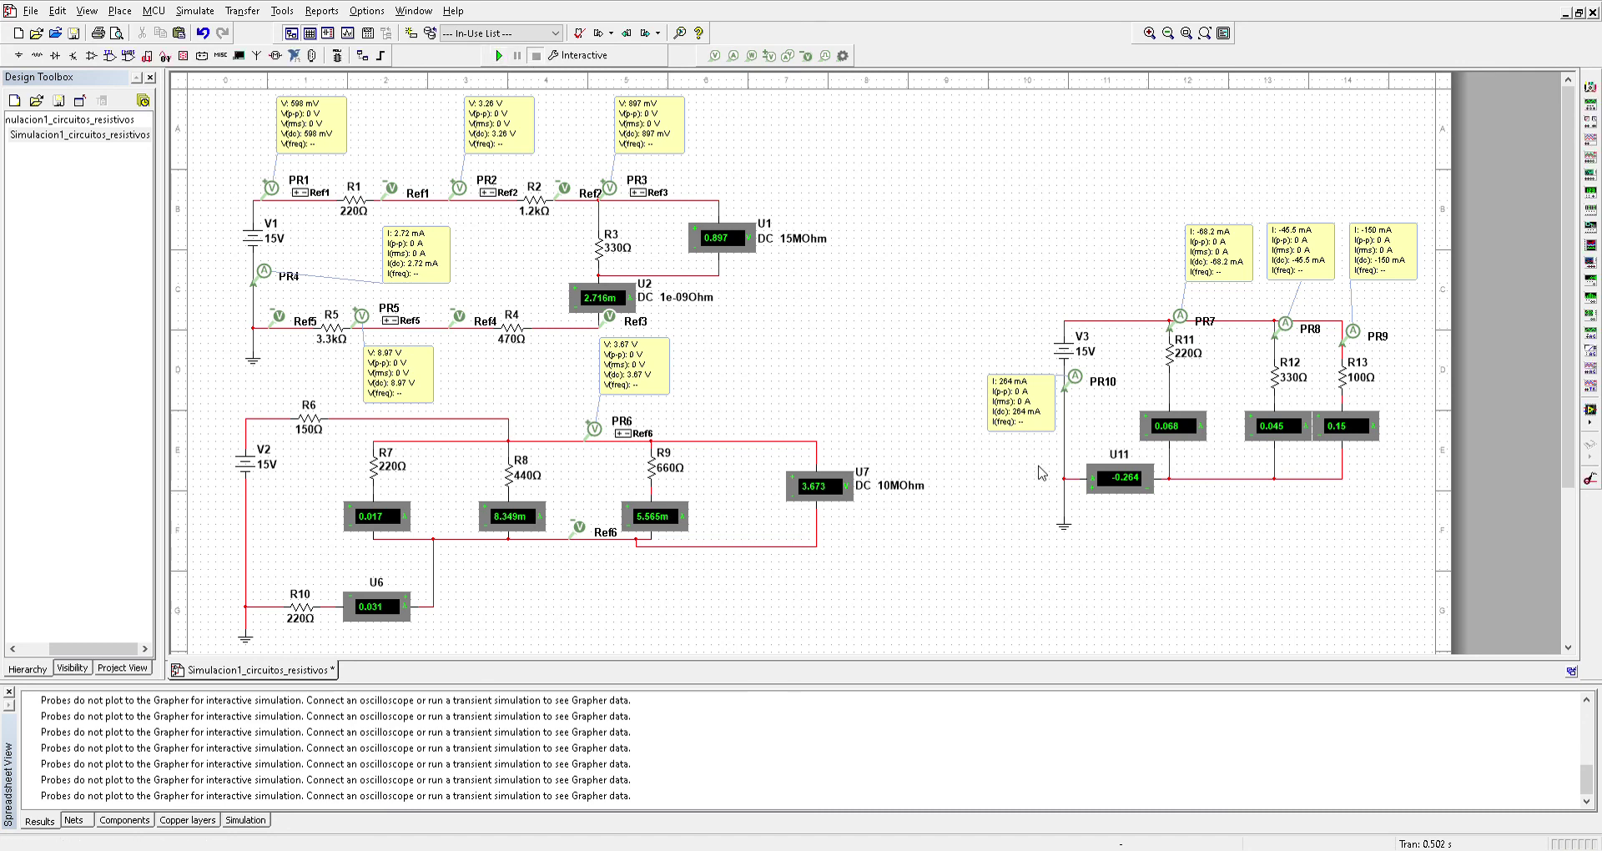
Remove the wires on both sides of ammeter U11 to detach it from the V3 circuit's lower rail.
click(1075, 479)
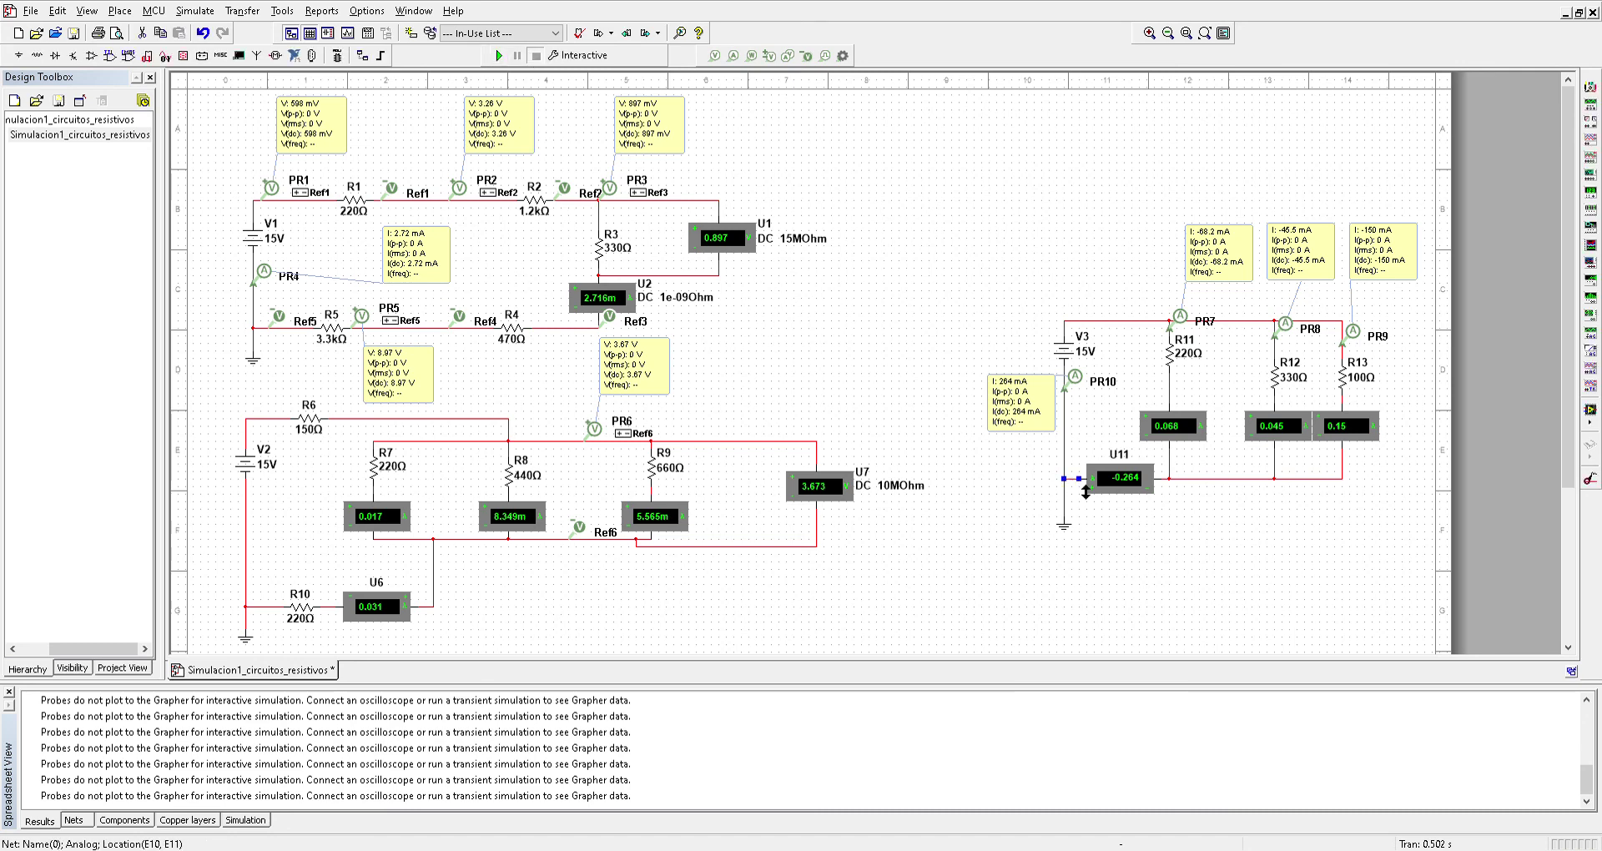
key(Delete)
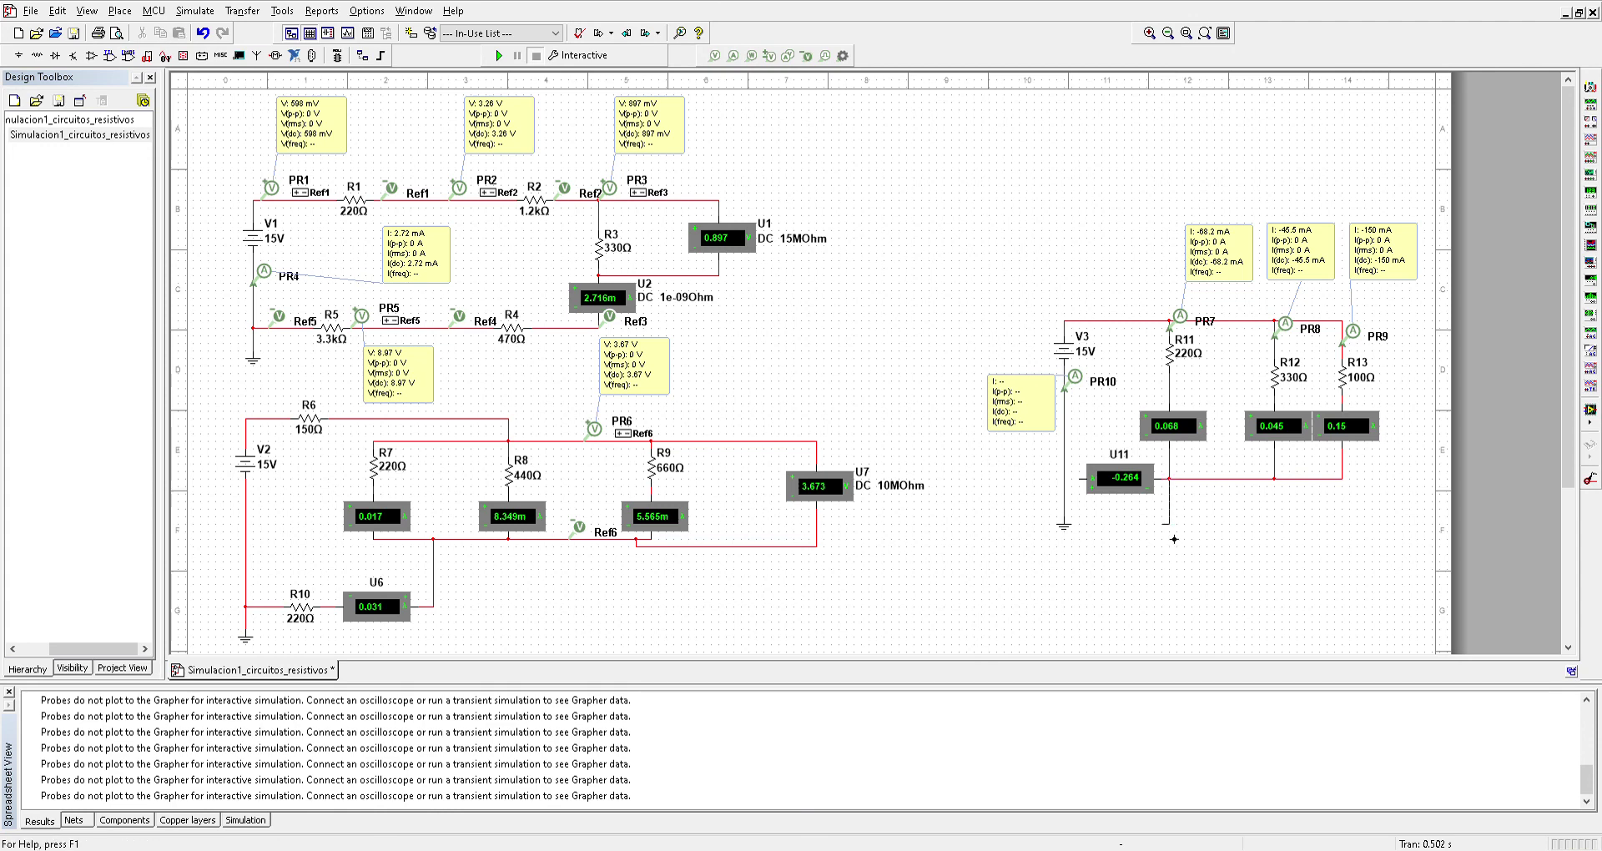
click(1102, 479)
click(1163, 485)
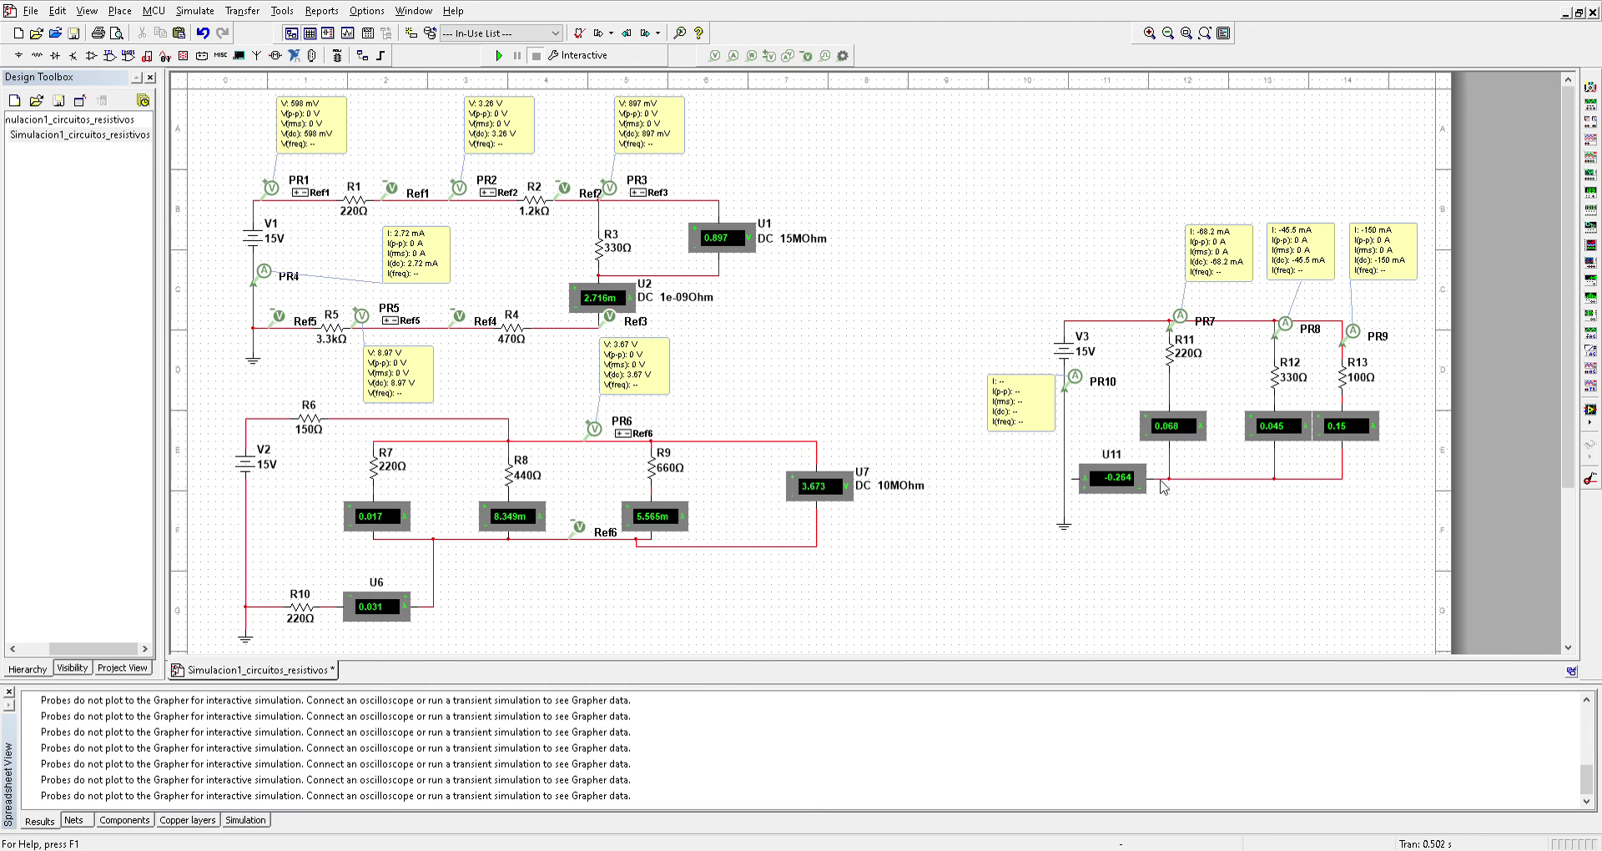
click(1161, 479)
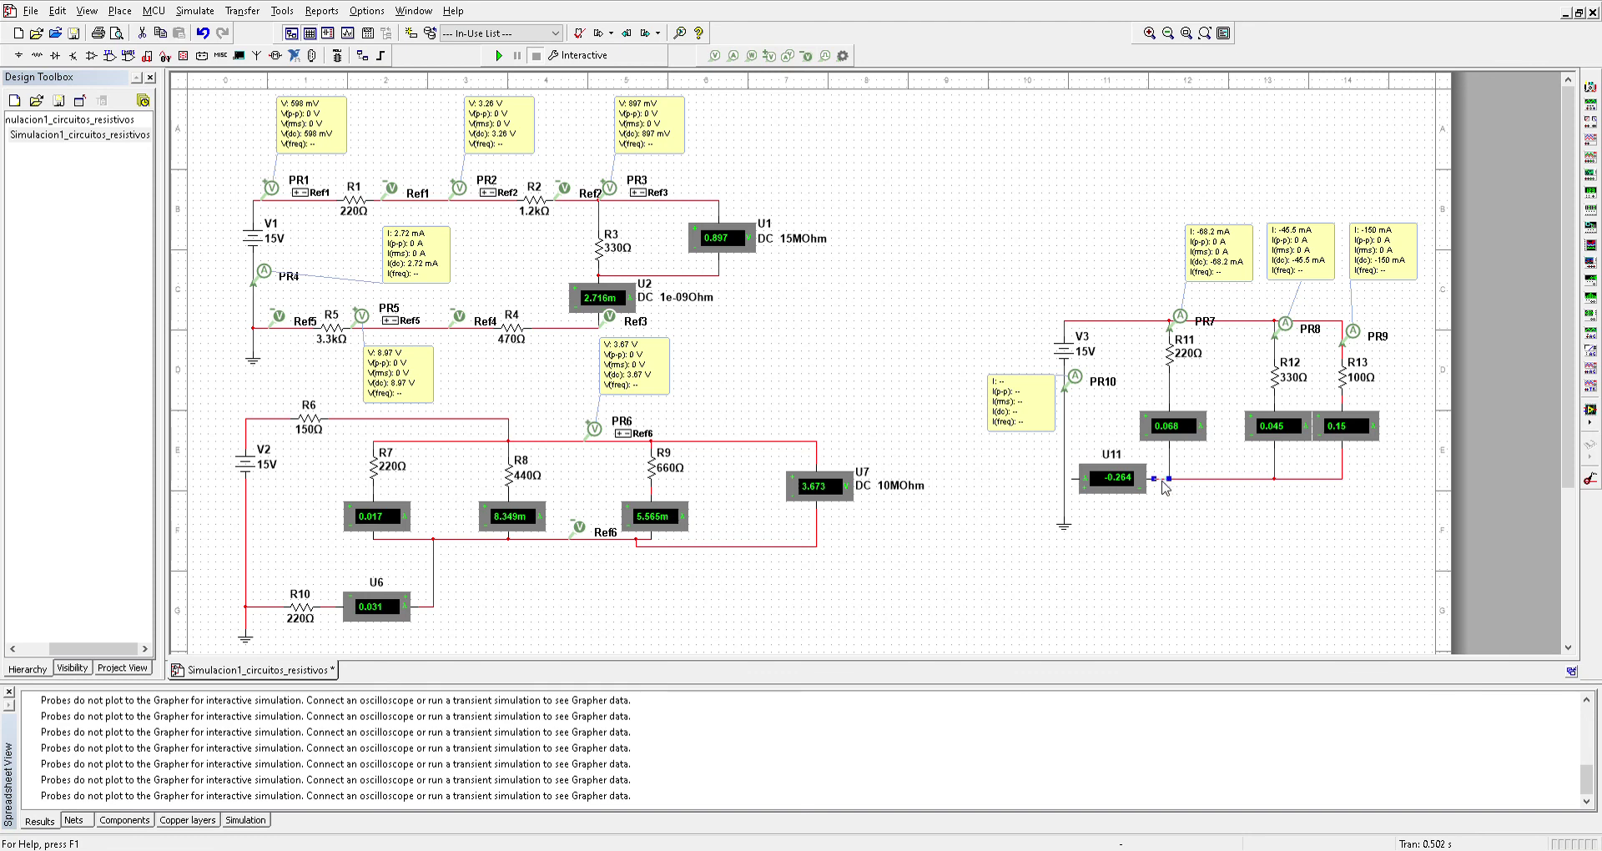
Rotate ammeter U11 by 180° and reconnect it in series between the lower rail and the grounded V3 wire.
click(1118, 490)
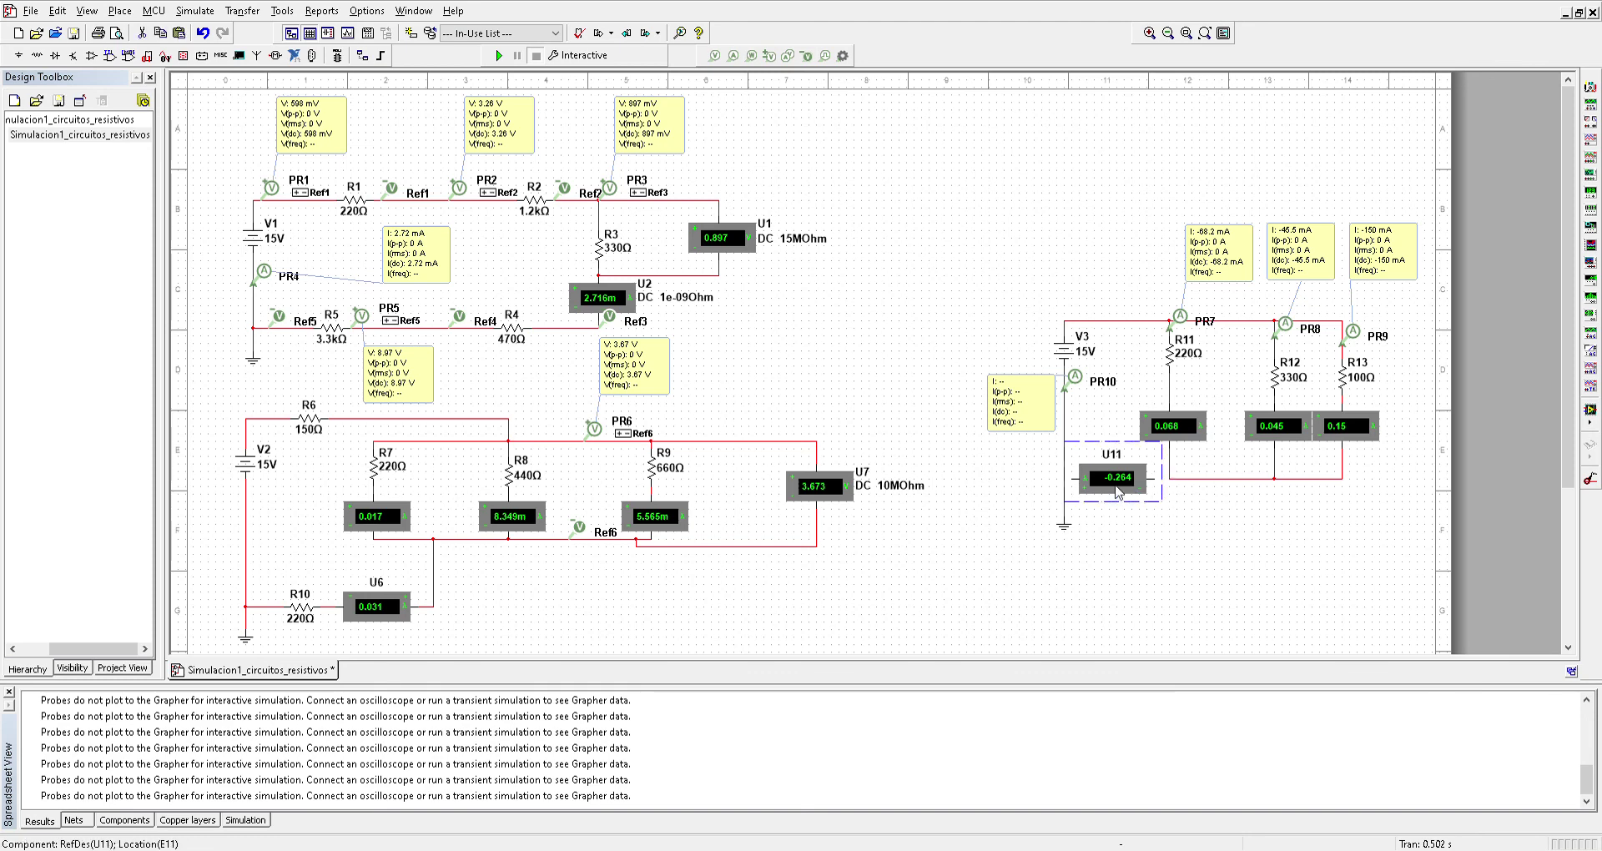
key(ctrl+r)
key(ctrl+r)
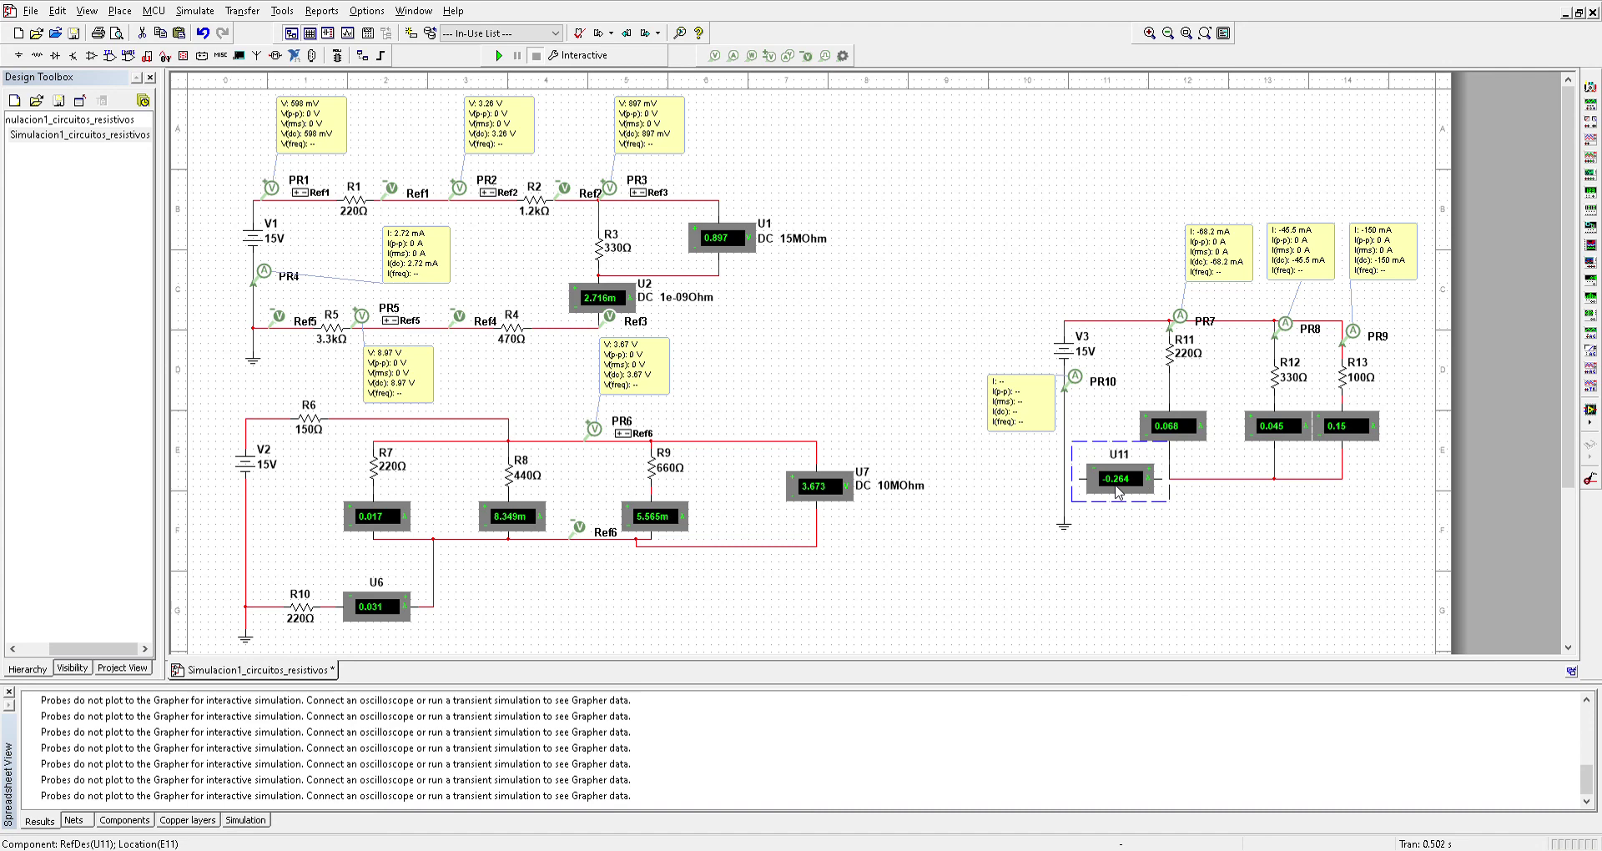
click(1047, 489)
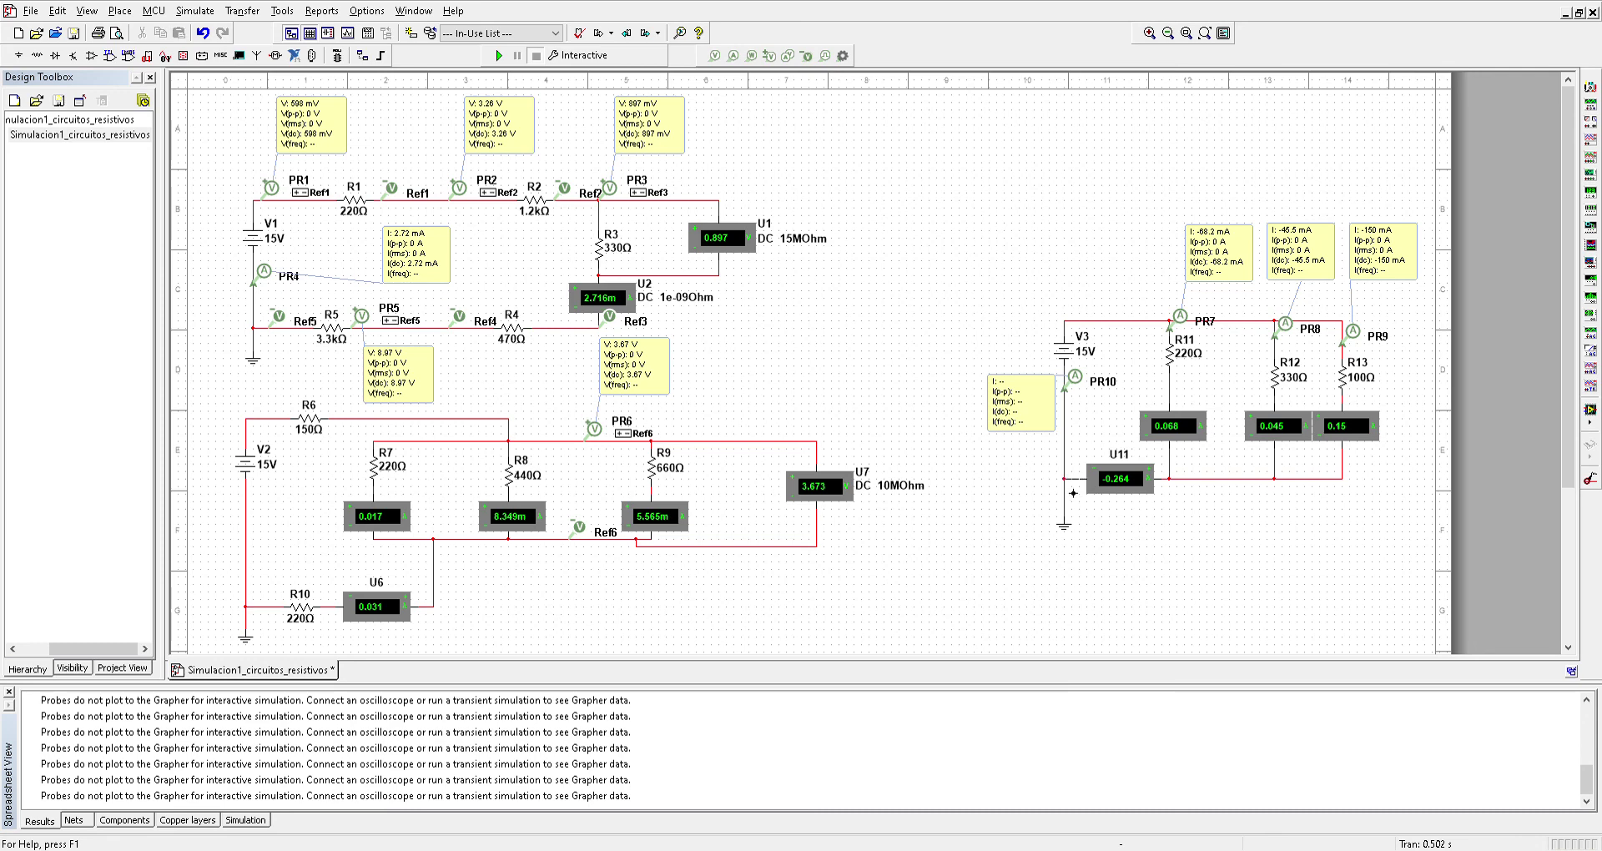
click(1064, 480)
Run the interactive simulation to check U11's polarity, and shift resistor R11 slightly down its branch.
click(498, 58)
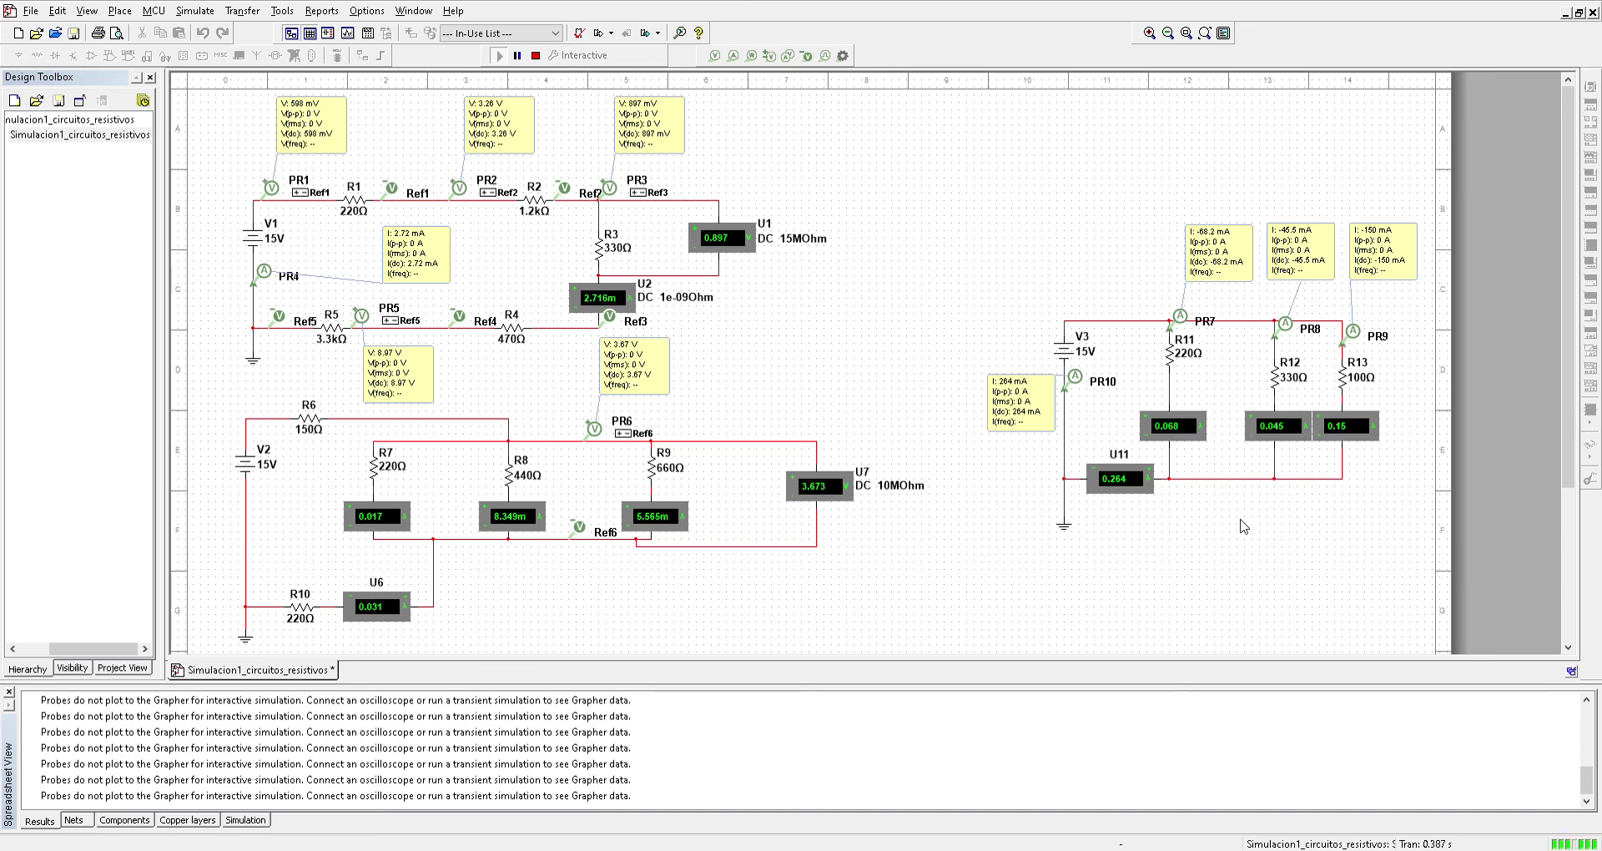
drag(1166, 361, 1168, 379)
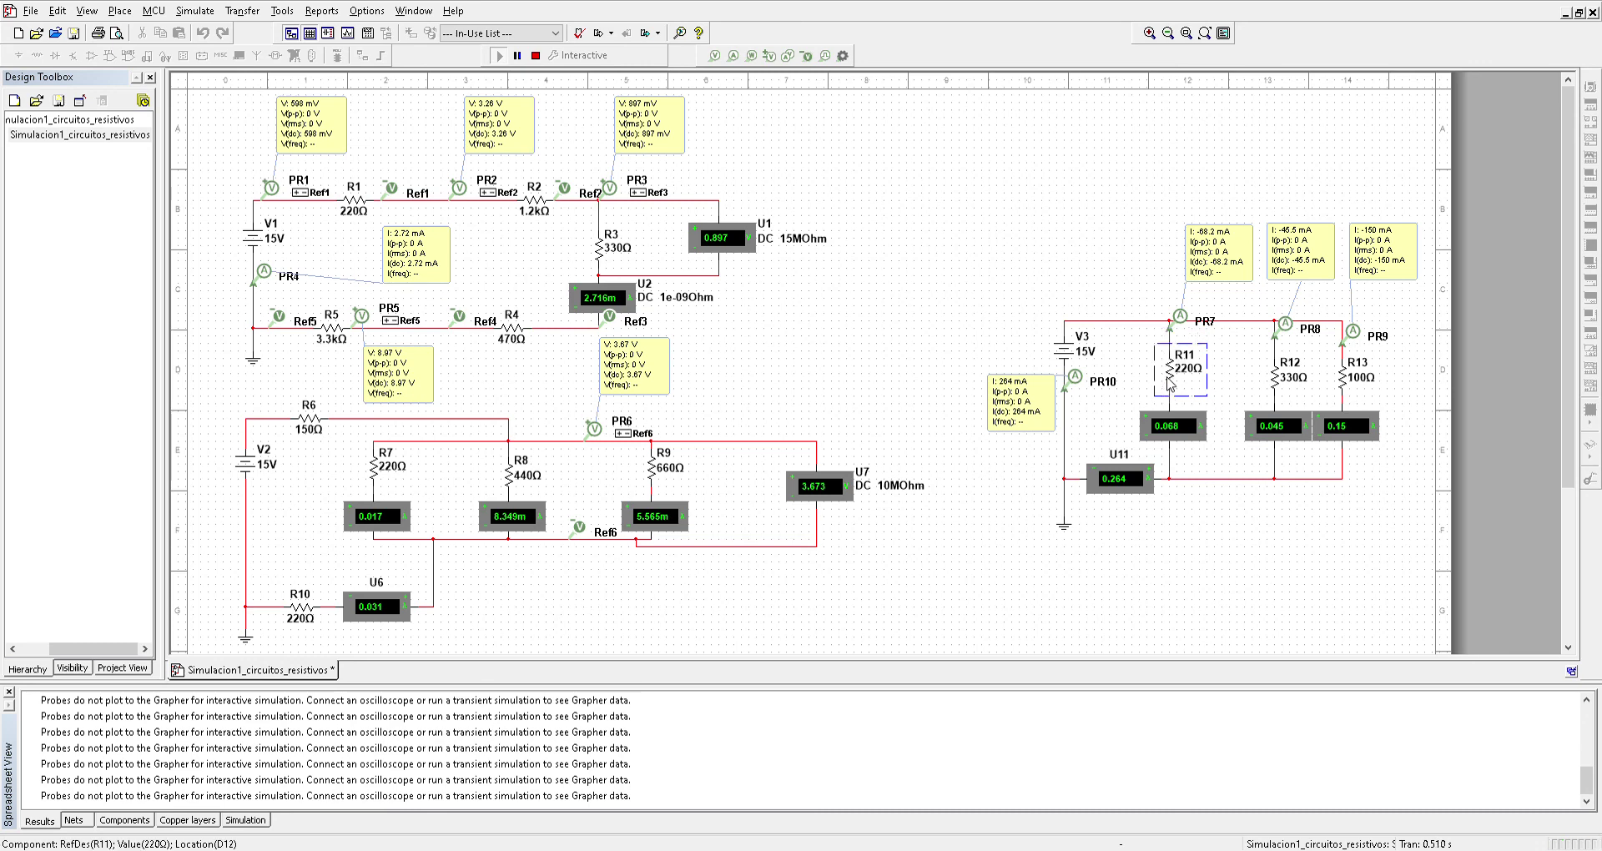
click(1233, 375)
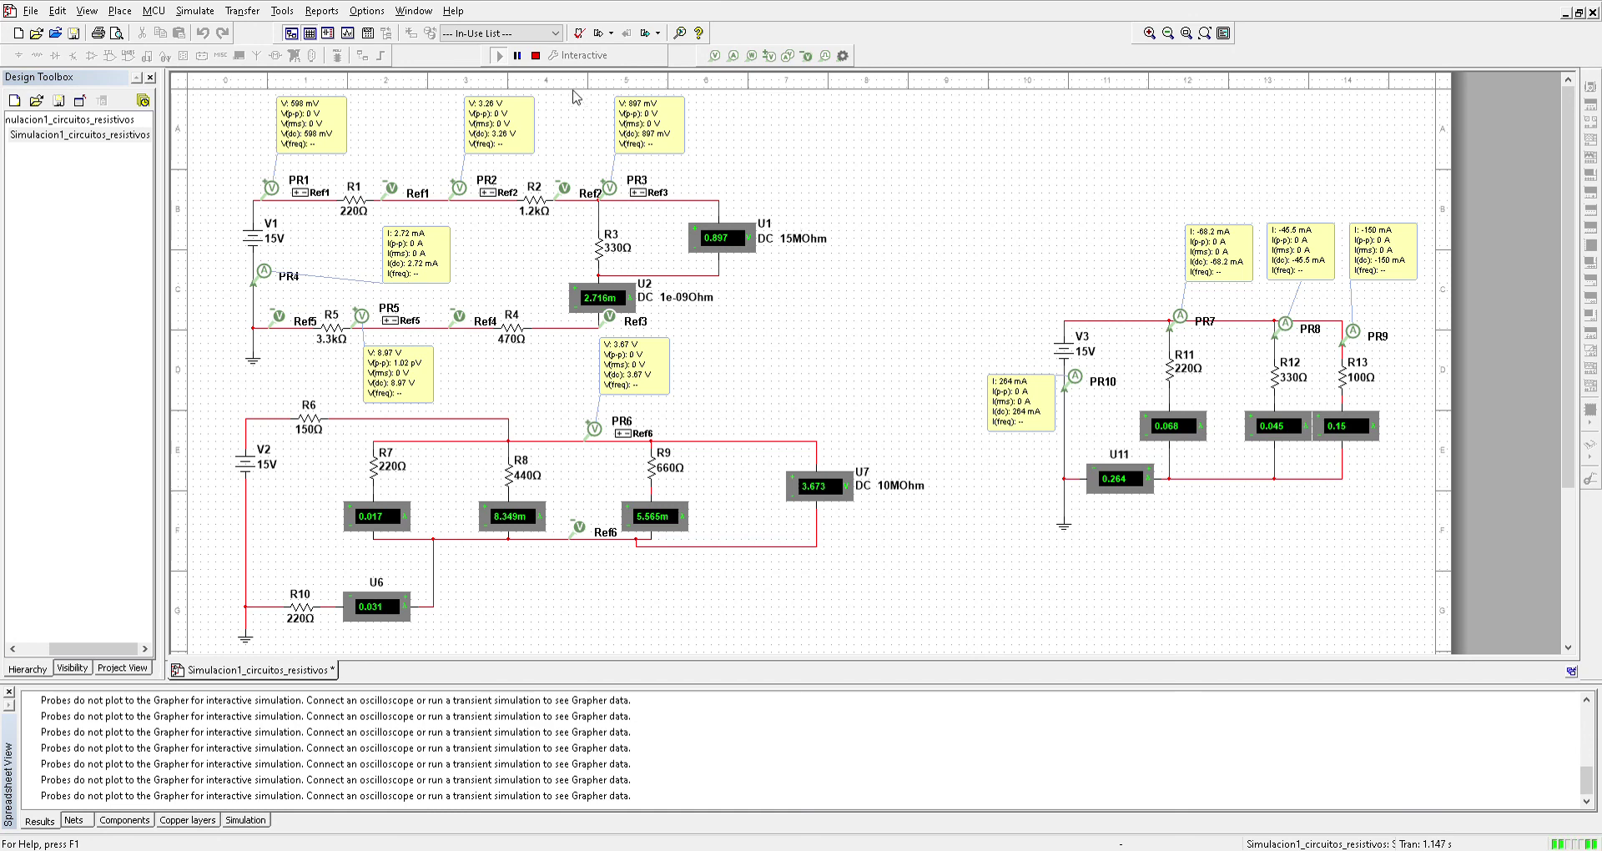
Stop the simulation and save the Simulacion1_circuitos_resistivos design.
click(536, 56)
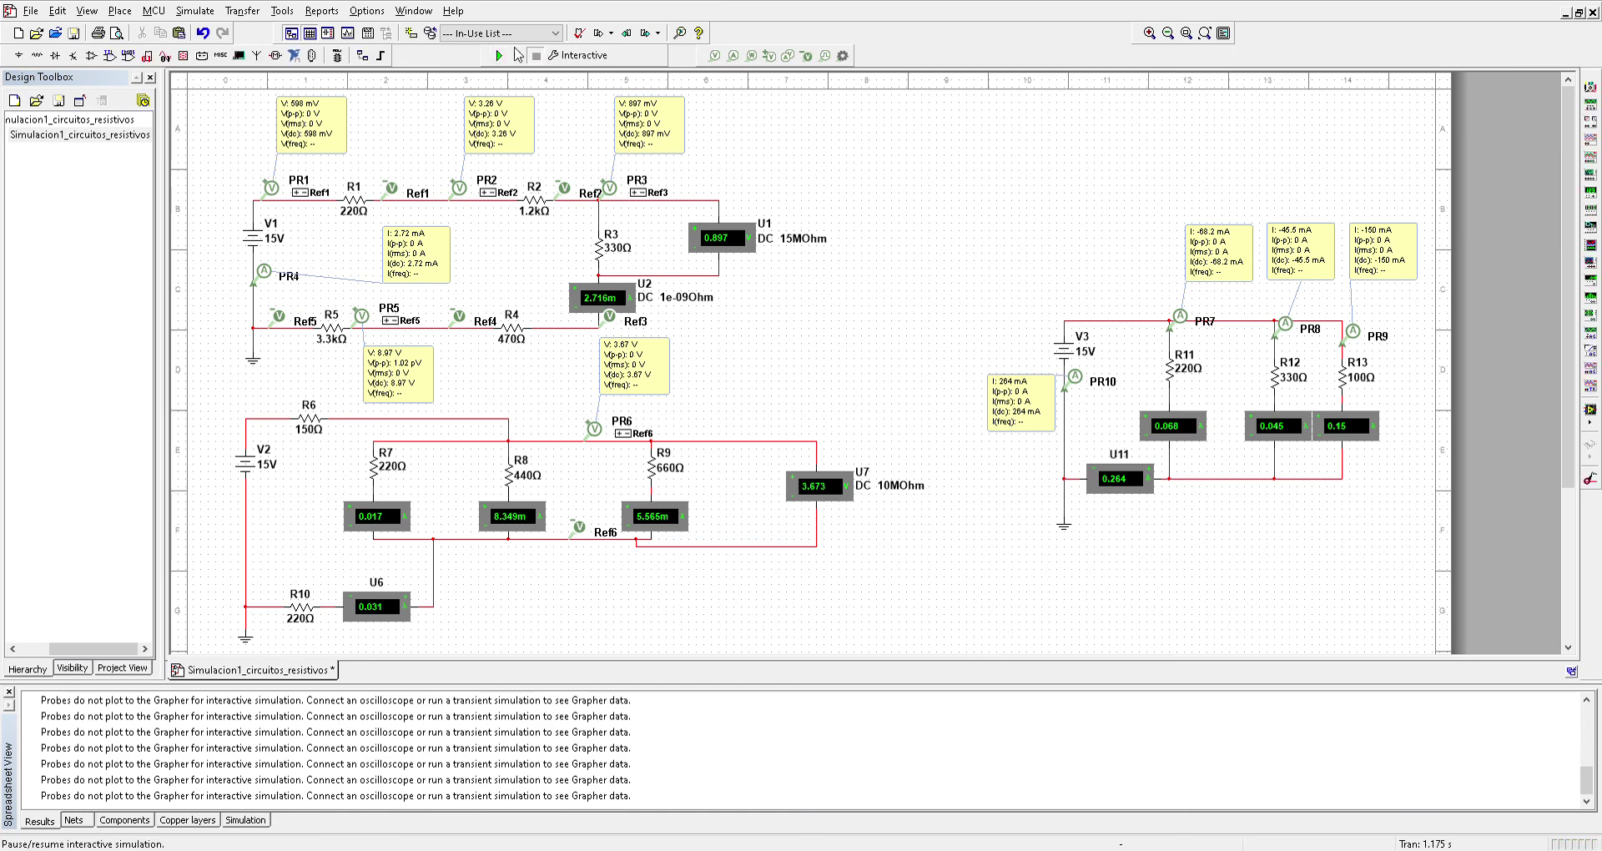
click(74, 34)
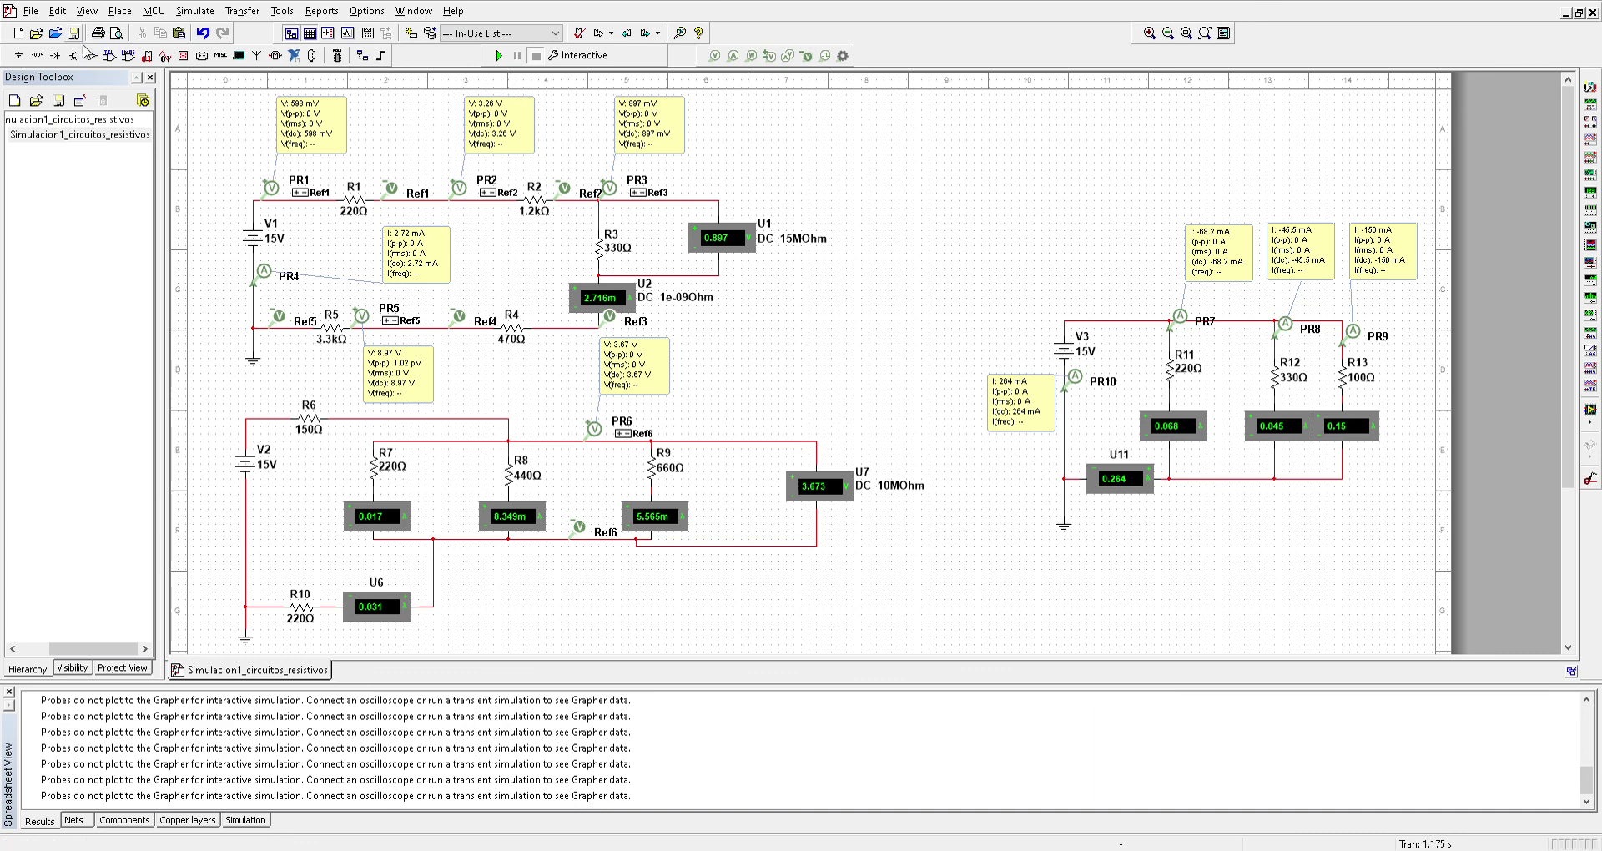